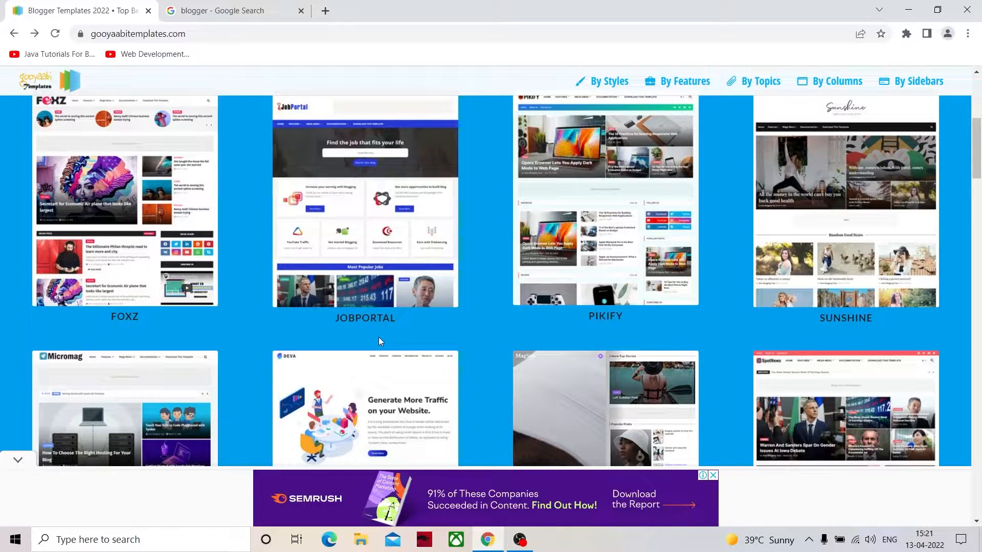
- Open the Foxz template from the Blogger template gallery and launch its live preview
scroll(378, 337, "up", 3)
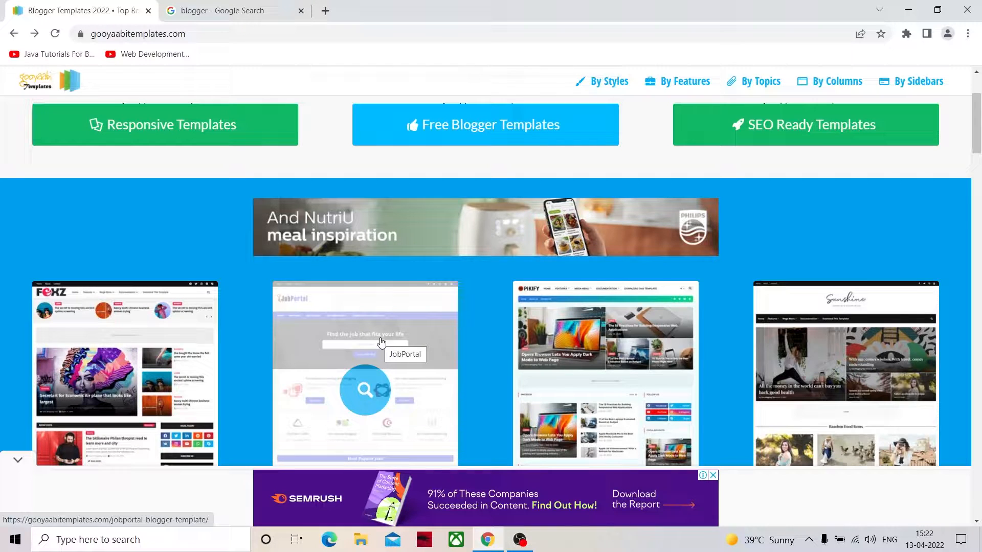
scroll(385, 342, "down", 1)
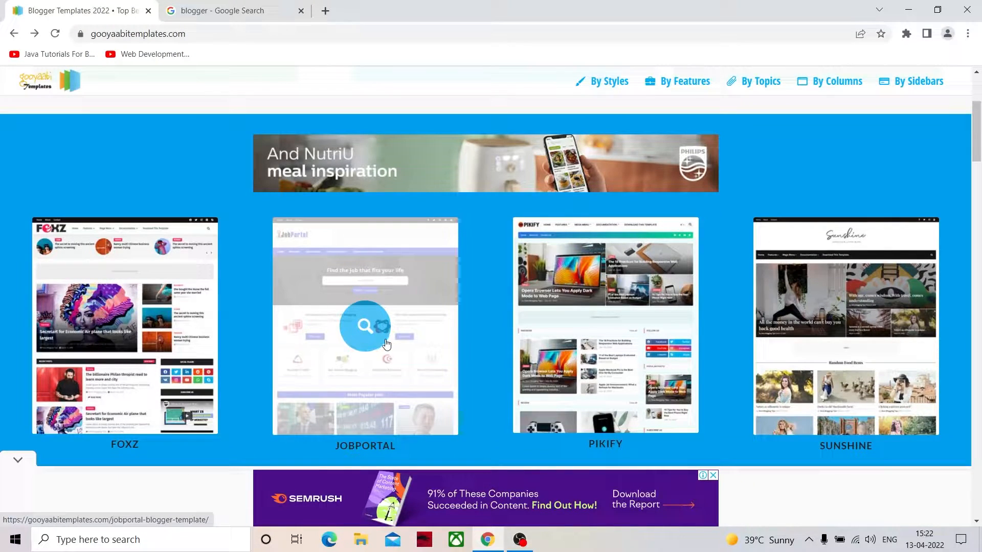
scroll(391, 340, "down", 1)
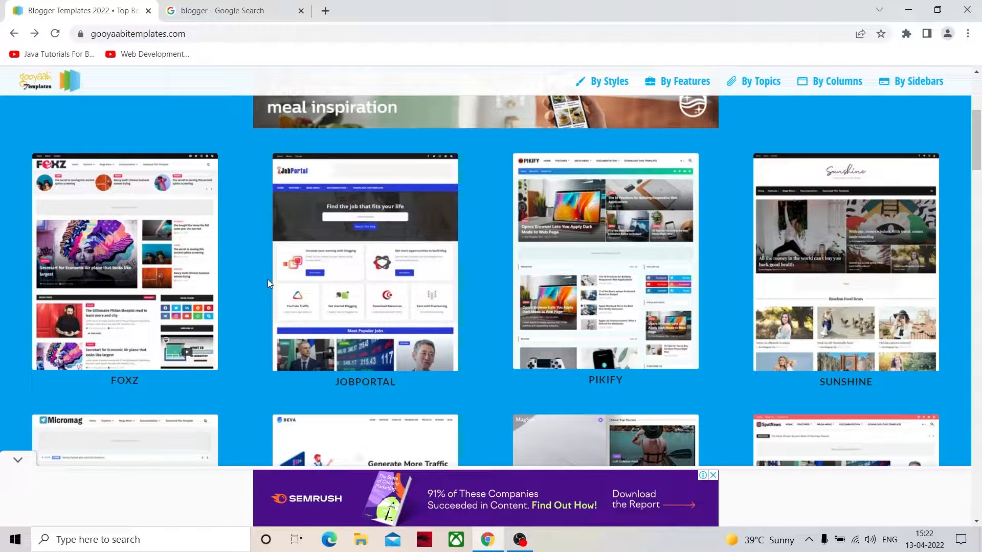
left_click(192, 282)
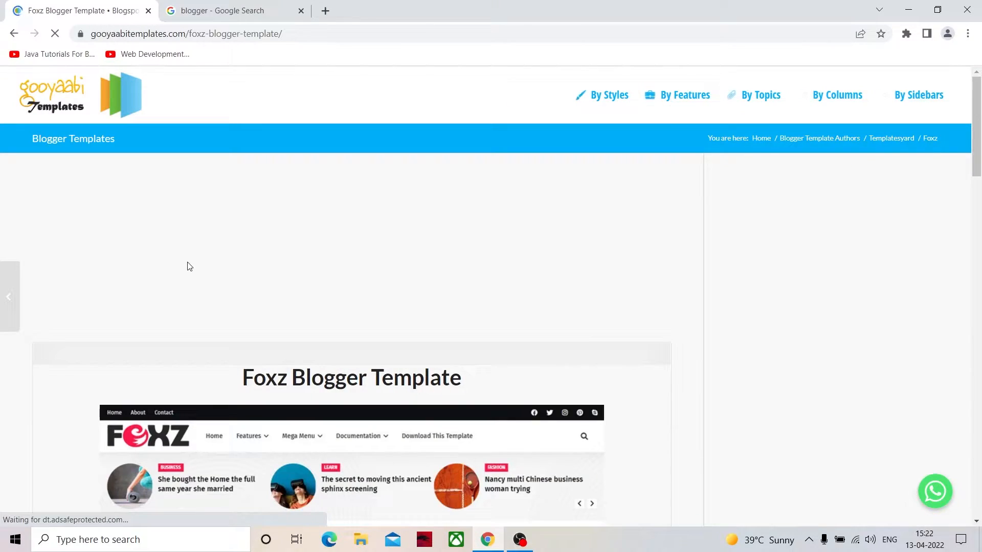
scroll(270, 292, "down", 4)
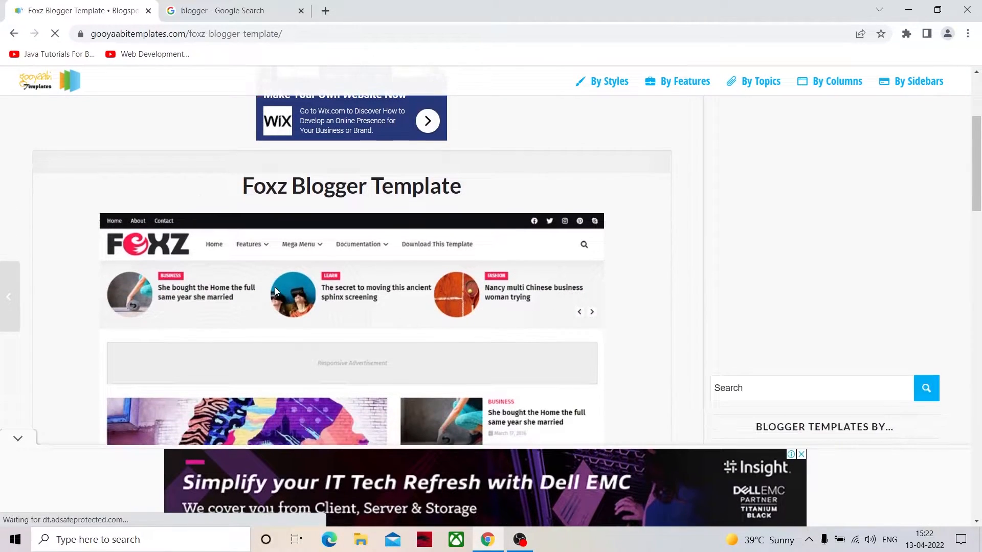
scroll(275, 287, "down", 5)
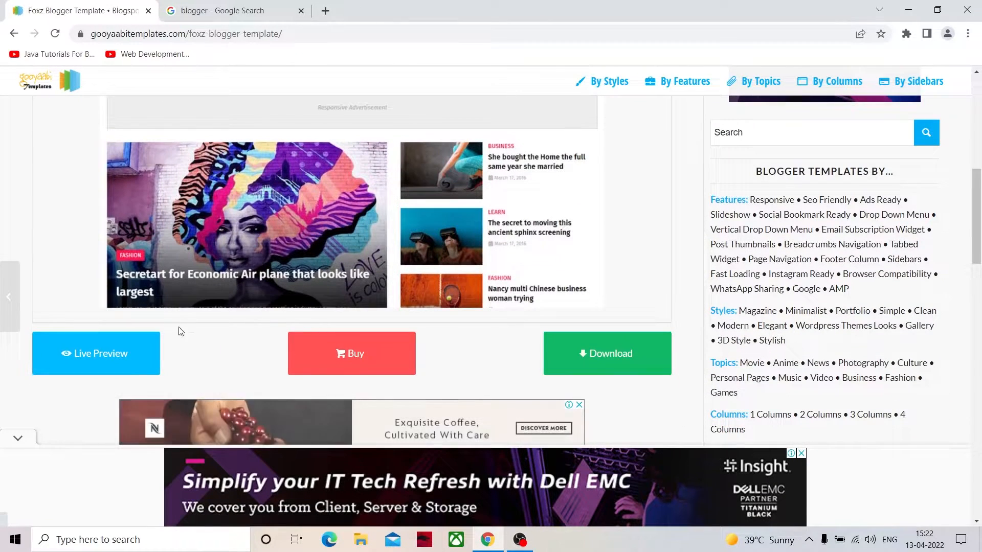
left_click(109, 347)
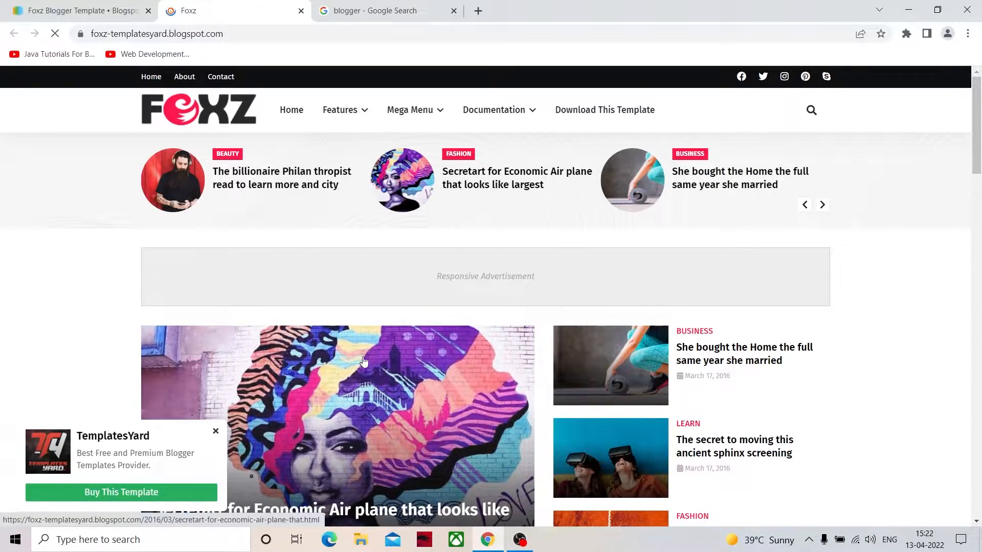
- Examine the Foxz demo's home page layout, from the header and featured posts to the sidebar and footer
scroll(343, 387, "down", 8)
scroll(353, 386, "down", 5)
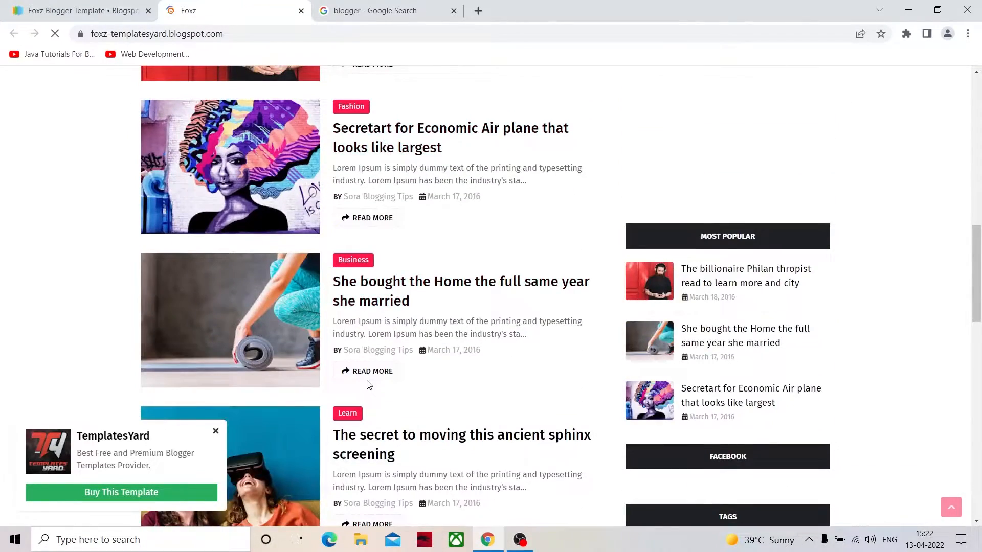
scroll(366, 384, "up", 7)
scroll(367, 384, "up", 4)
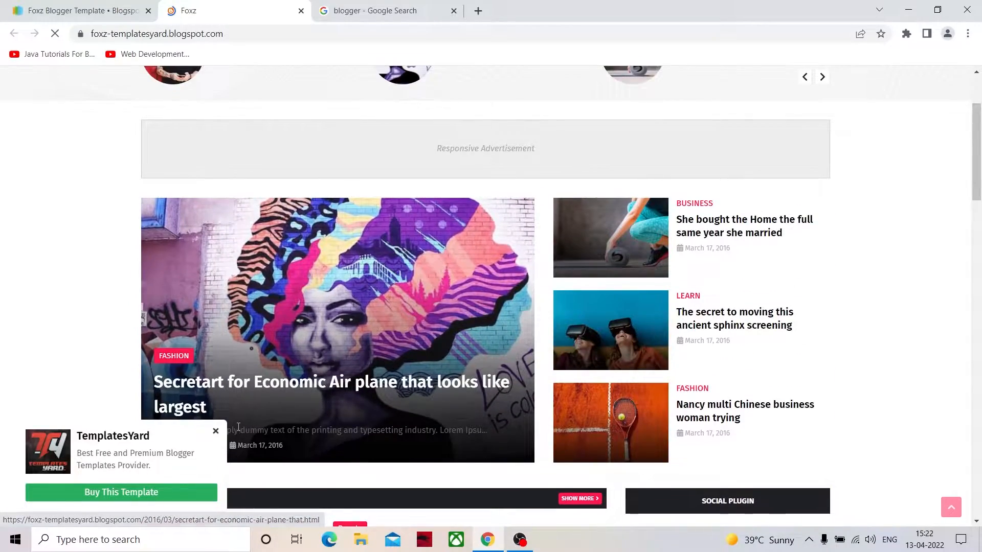
scroll(378, 381, "down", 4)
scroll(385, 373, "up", 7)
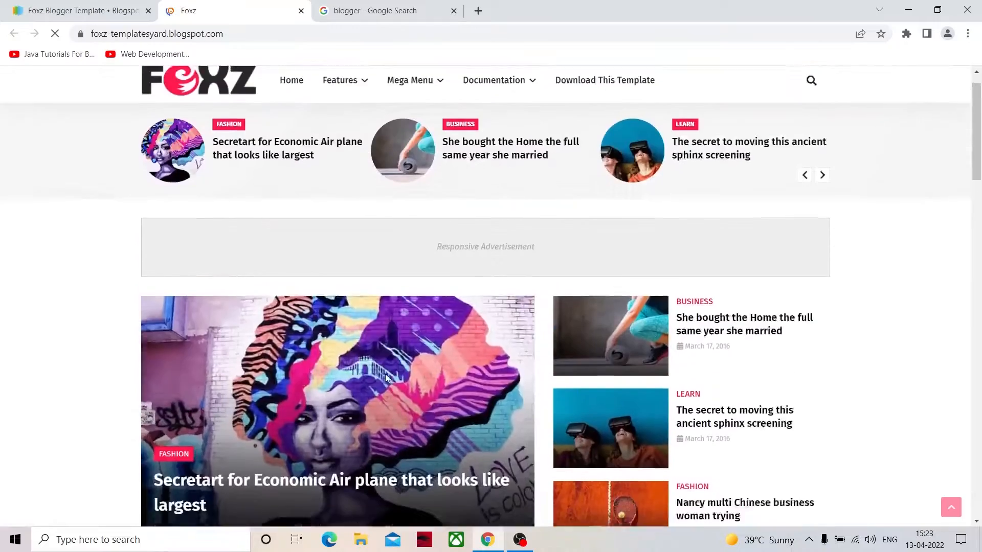
scroll(387, 379, "down", 3)
scroll(387, 378, "down", 8)
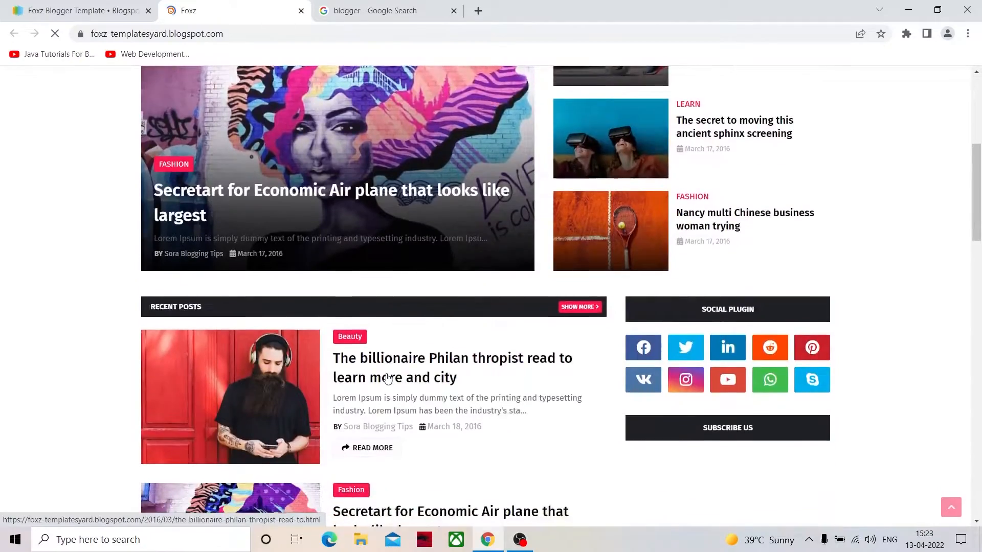
scroll(386, 370, "down", 3)
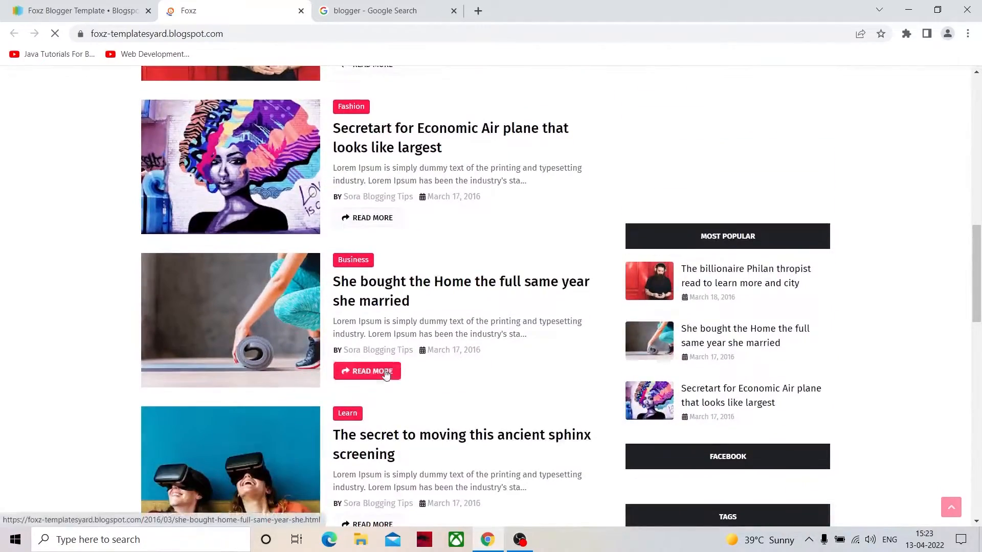
scroll(385, 374, "down", 4)
scroll(386, 375, "down", 14)
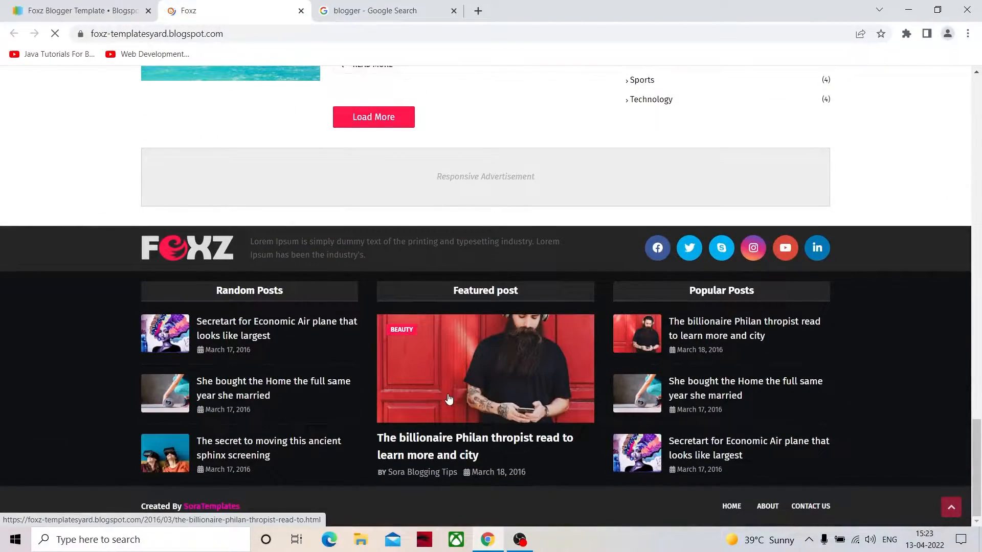
scroll(357, 340, "up", 15)
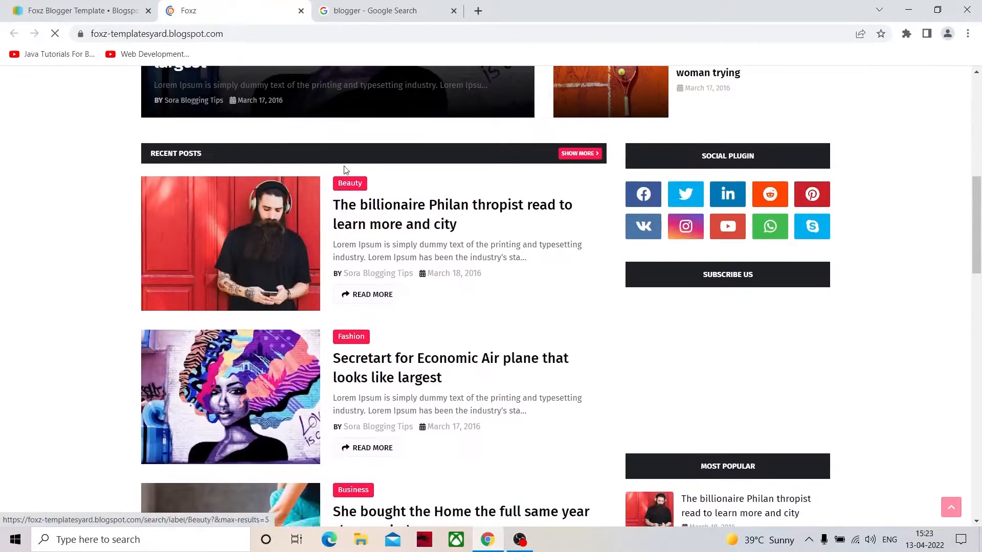
scroll(335, 350, "up", 5)
scroll(330, 346, "down", 4)
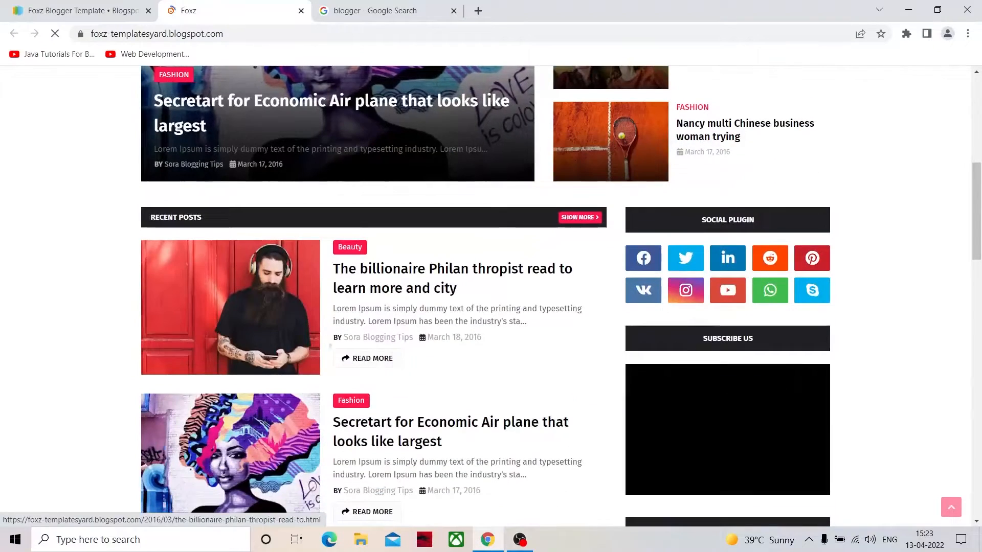
- Open the post "The billionaire Philan thropist read to learn more and city", dismiss the TemplatesYard popup, and examine the article and sidebar layout
left_click(372, 285)
scroll(331, 331, "down", 3)
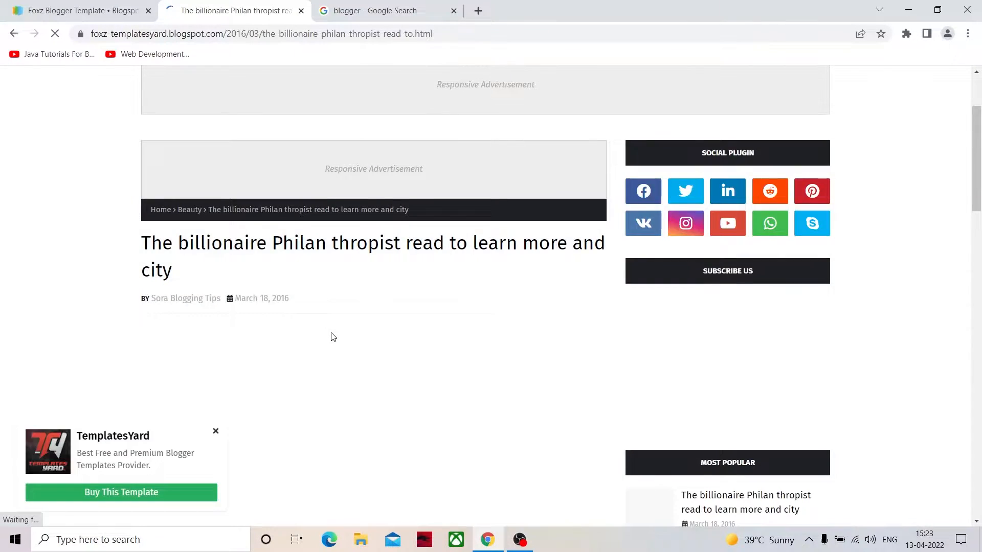
scroll(332, 337, "down", 10)
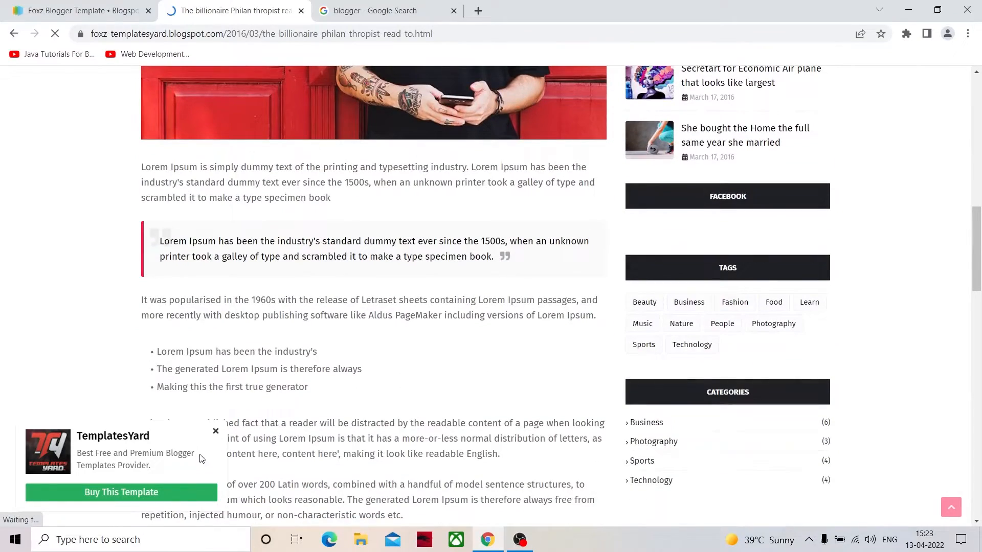
left_click(216, 431)
scroll(344, 453, "down", 15)
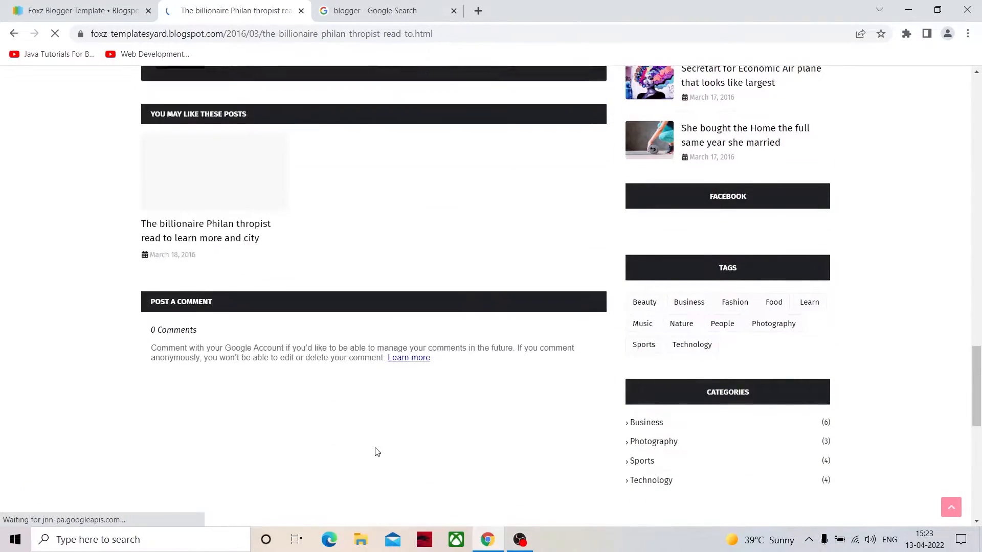
scroll(376, 448, "down", 5)
scroll(379, 444, "up", 15)
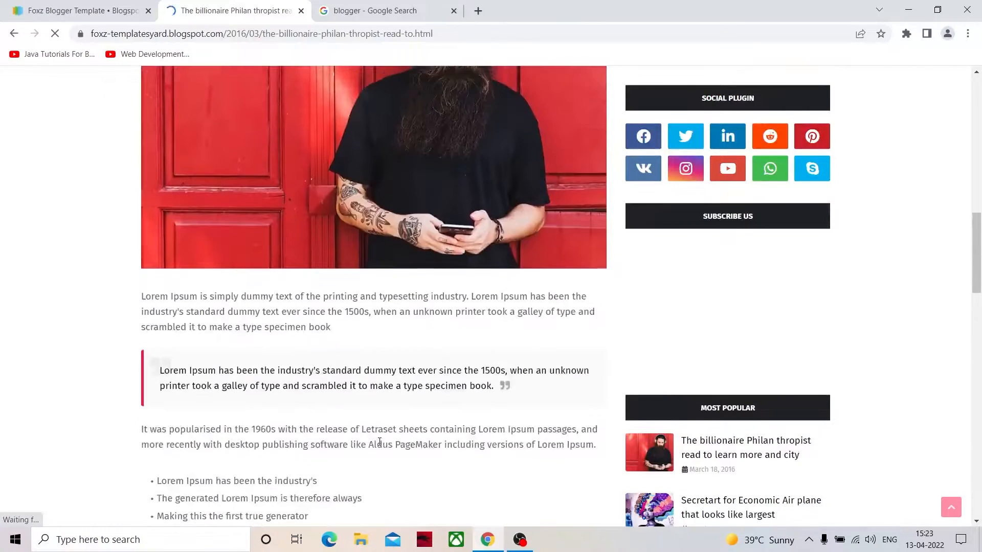
scroll(380, 442, "up", 10)
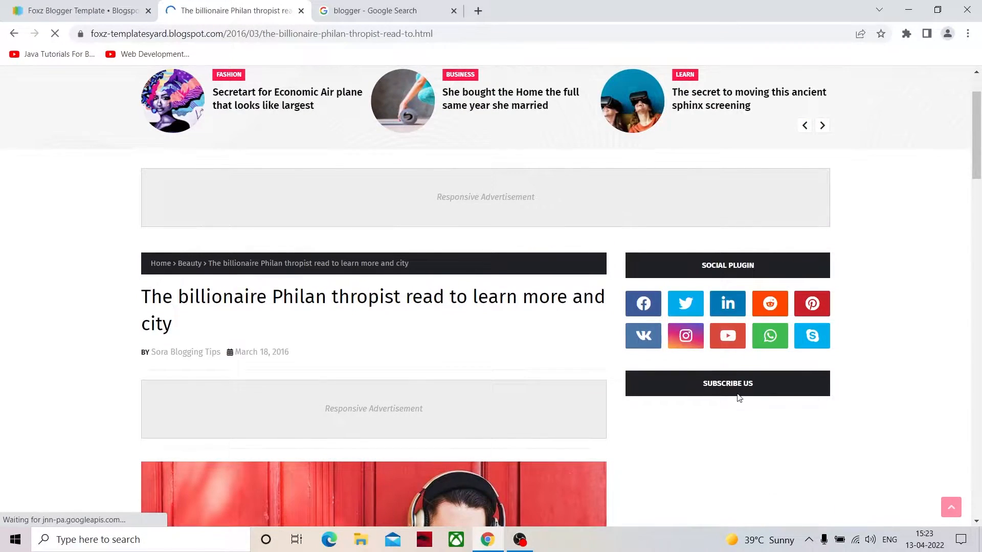
scroll(738, 397, "down", 8)
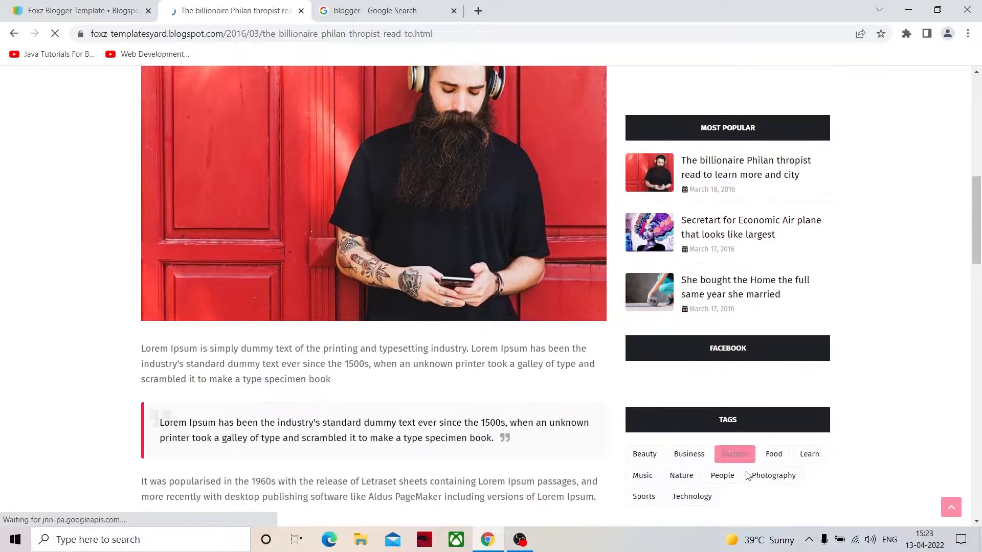
scroll(721, 450, "down", 3)
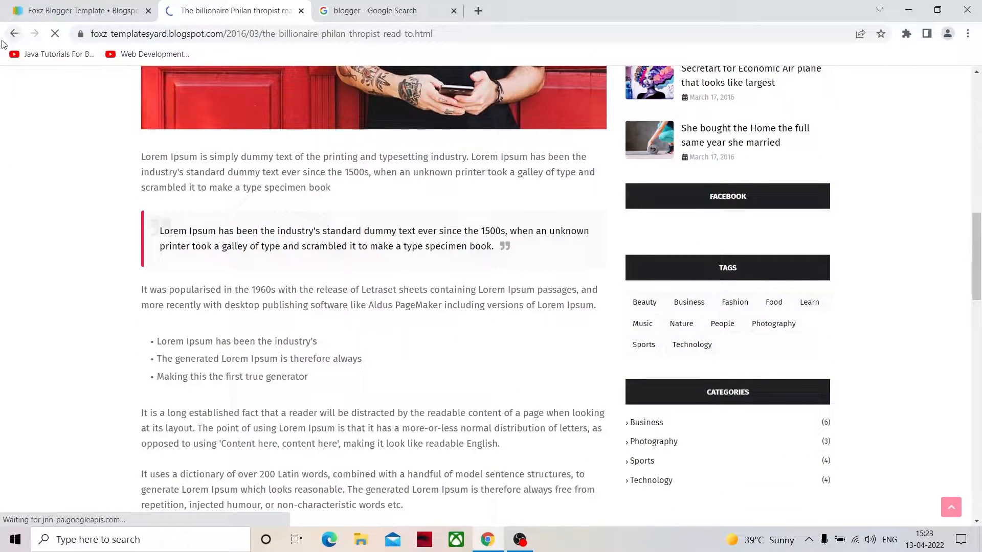
scroll(407, 281, "up", 15)
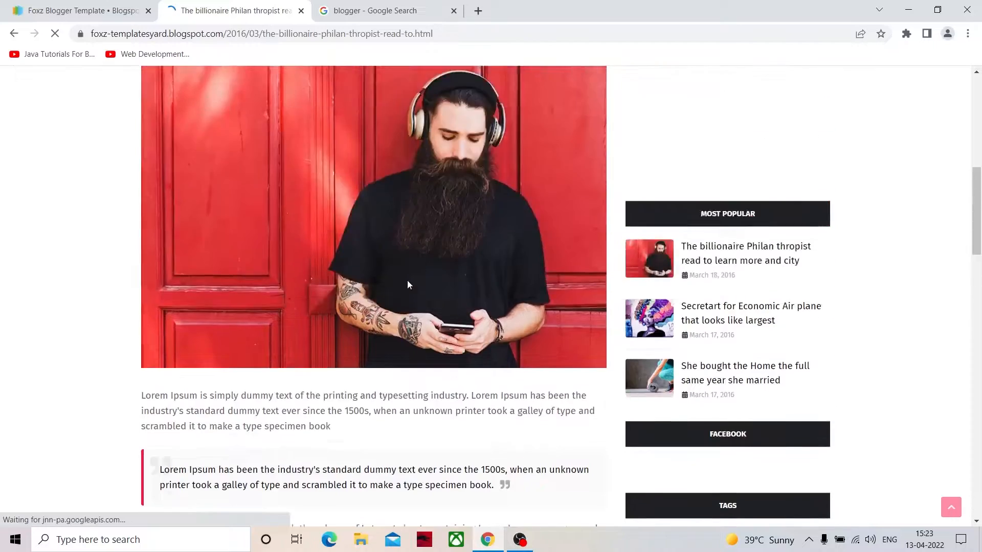
- Close the Foxz demo and return to the template gallery
left_click(14, 34)
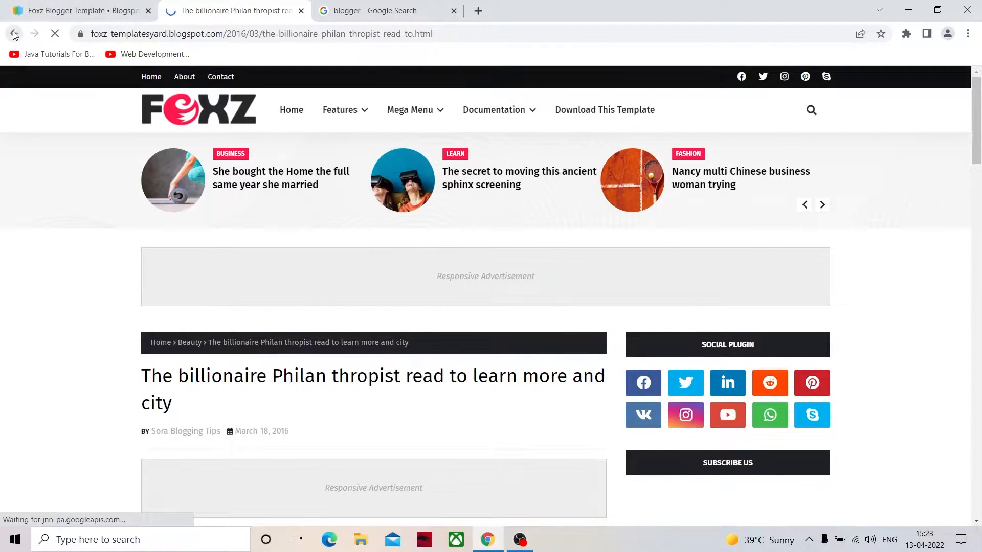
left_click(301, 11)
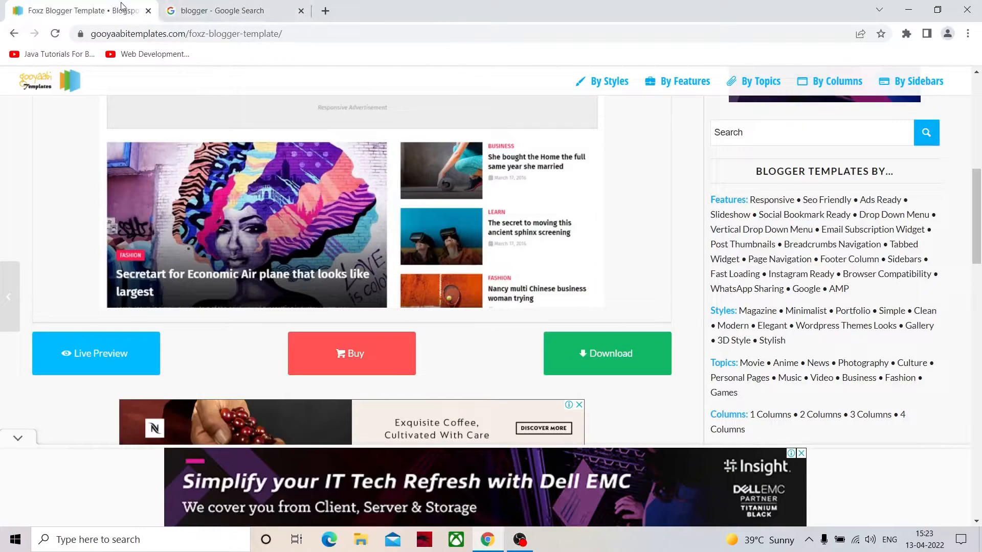
left_click(14, 33)
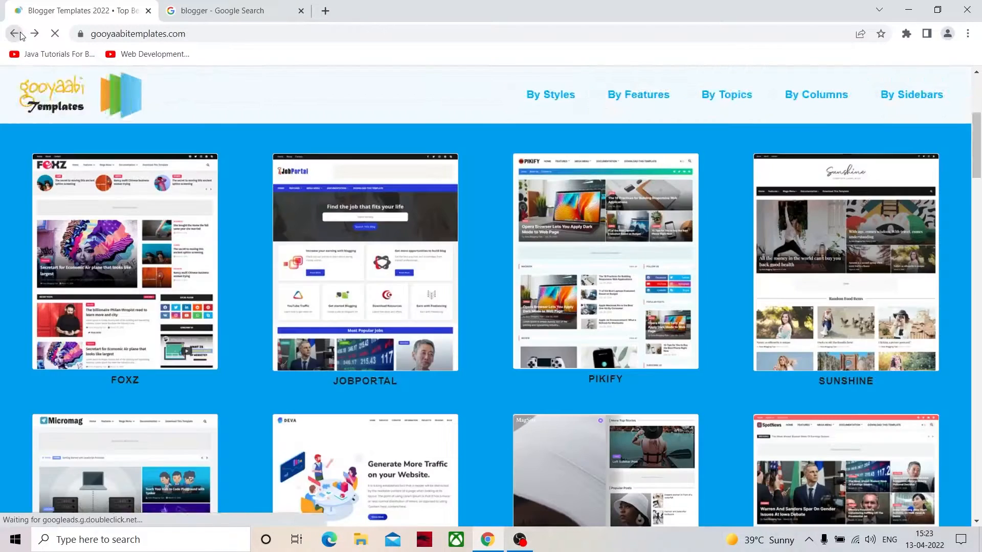
- Open the Pikify template from the gallery and launch its live preview
left_click(547, 272)
scroll(548, 269, "down", 6)
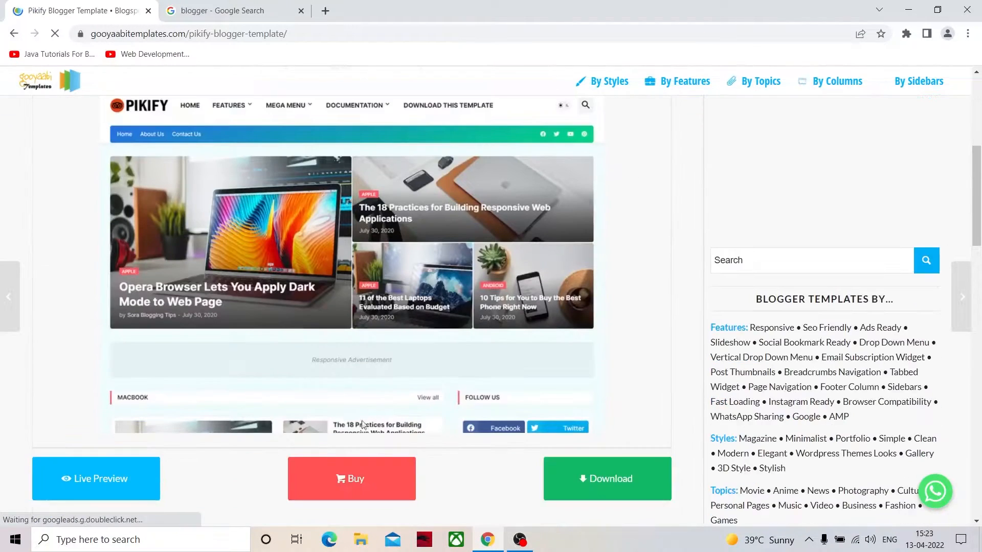
left_click(137, 480)
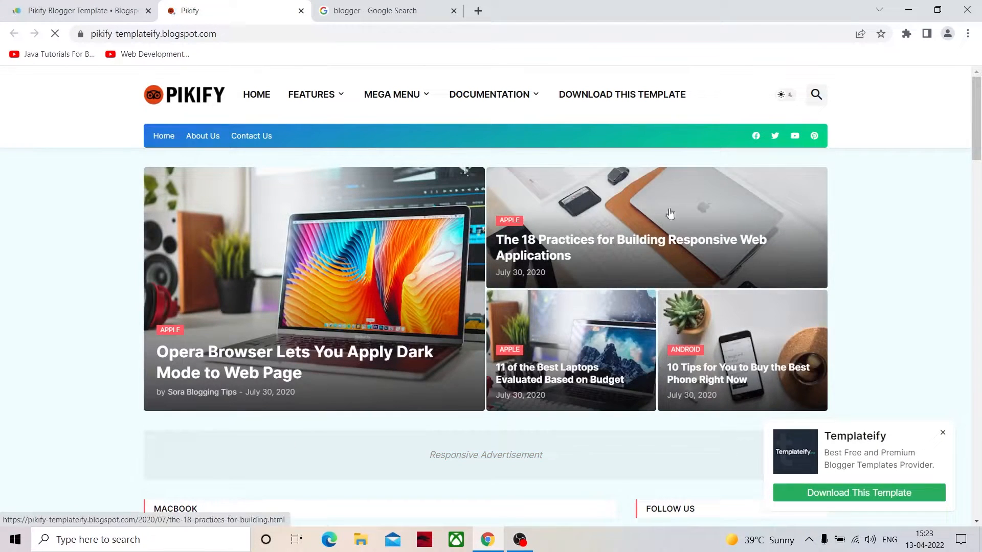
- Shrink the browser to a narrow, phone-width window and examine the Pikify demo's responsive layout down the page
left_click_drag(514, 14, 456, 34)
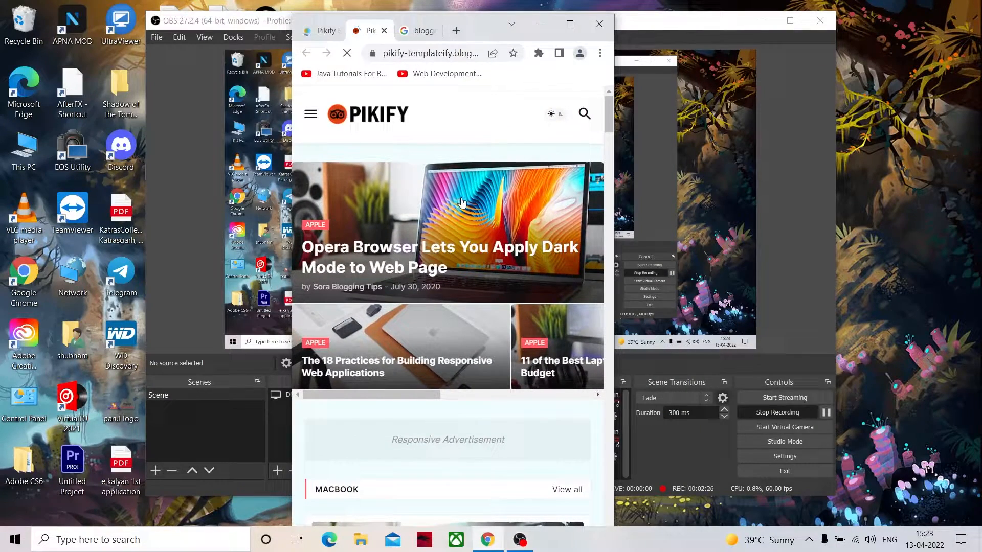
scroll(465, 214, "down", 5)
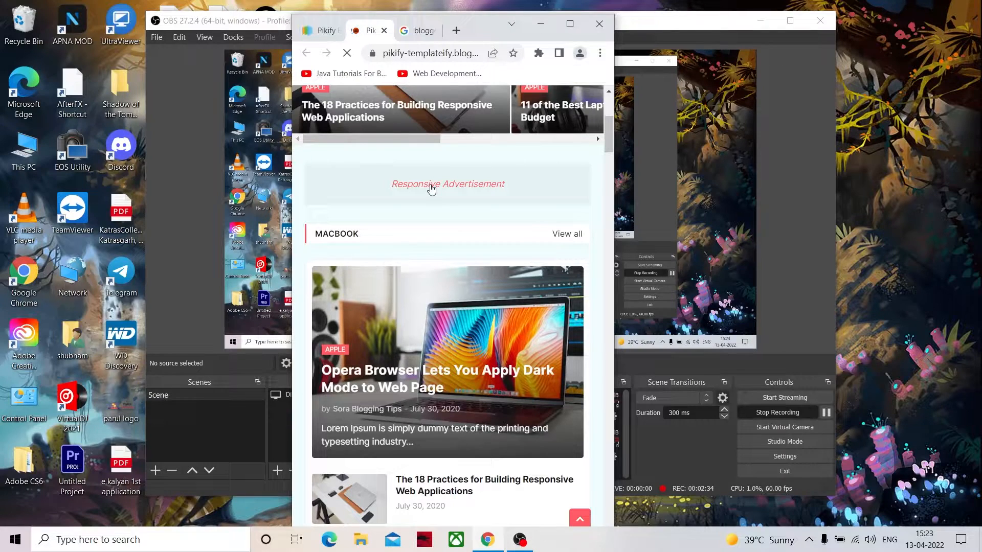
scroll(431, 189, "down", 4)
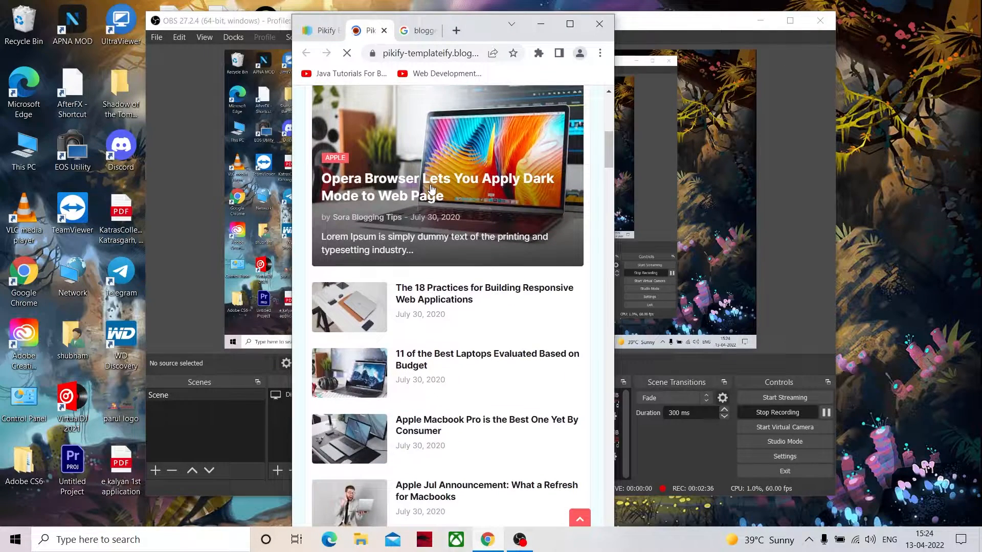
scroll(431, 189, "down", 8)
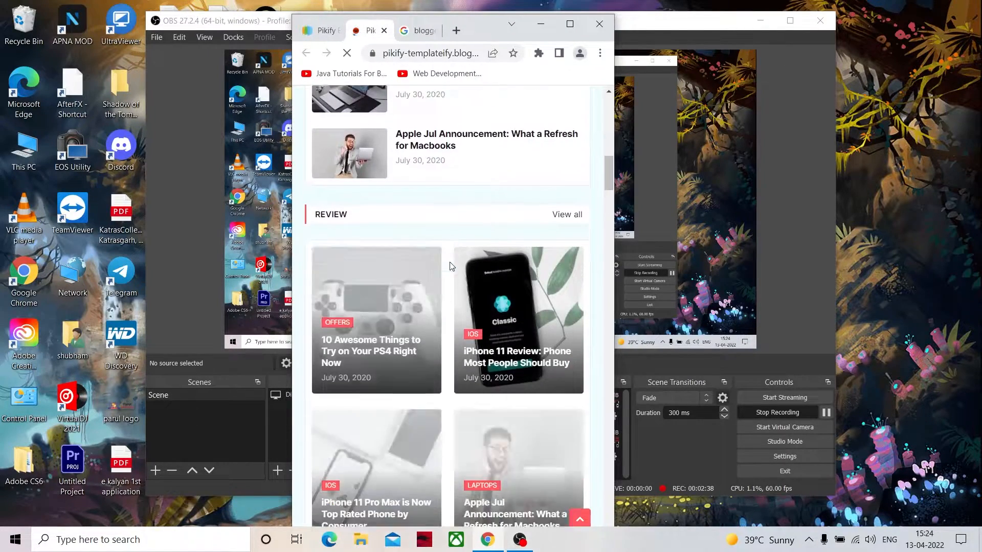
scroll(451, 268, "down", 12)
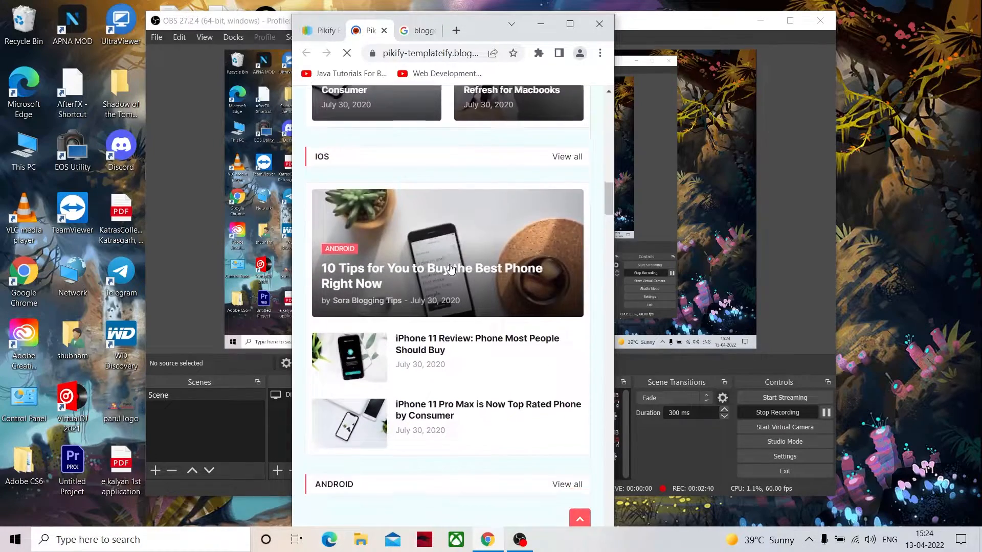
scroll(451, 268, "down", 10)
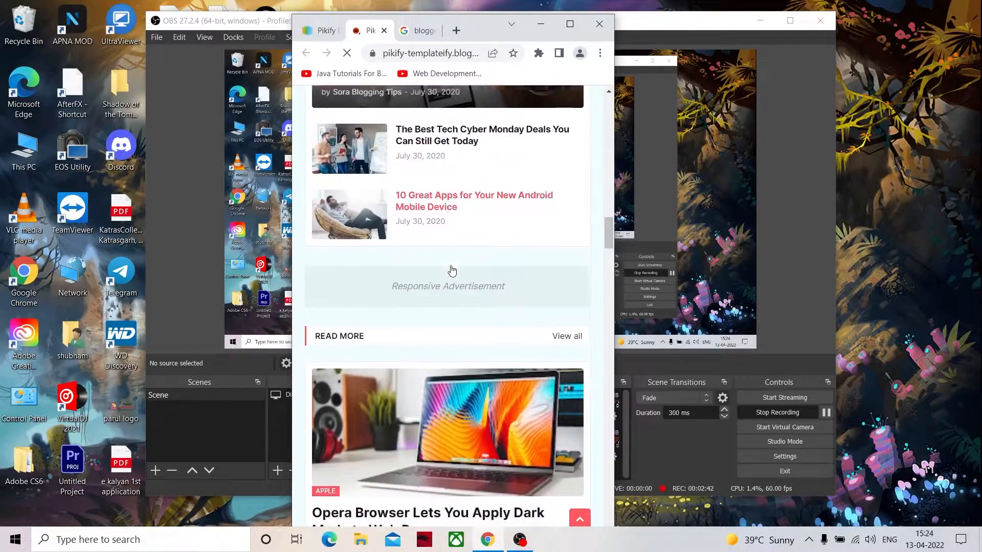
scroll(465, 292, "down", 20)
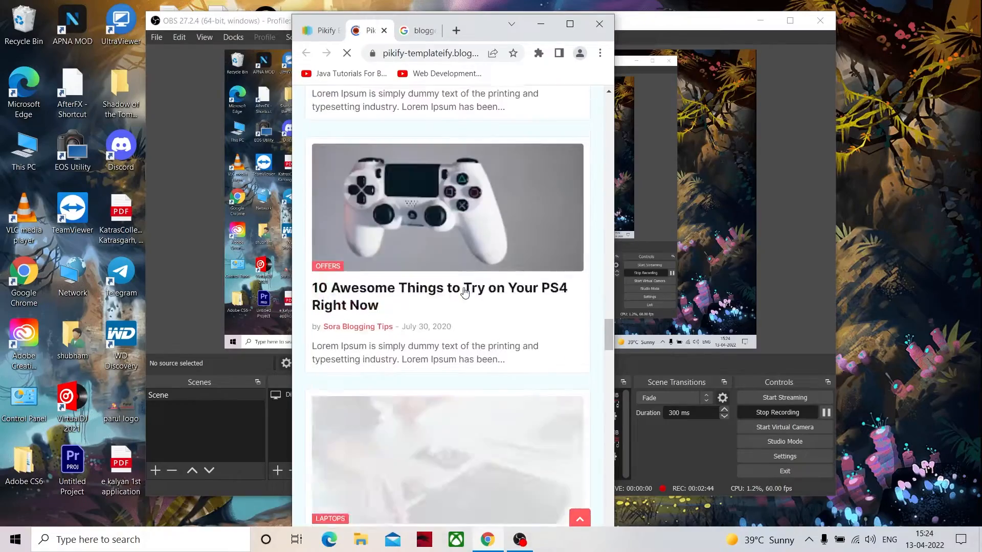
- Return the browser window to full-screen size and view the Pikify demo's desktop layout from the top of the page
scroll(466, 287, "up", 14)
scroll(464, 287, "down", 5)
left_click(570, 24)
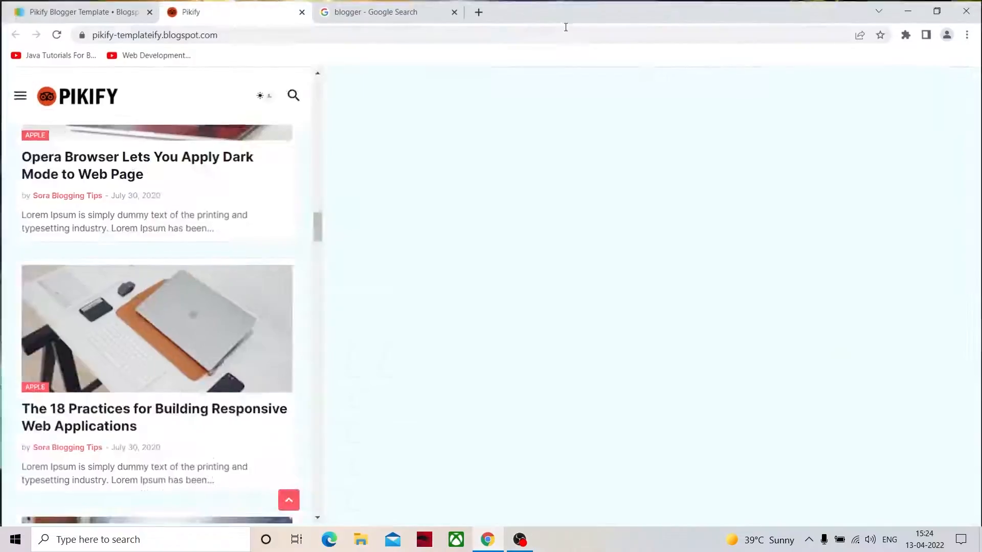
scroll(471, 224, "up", 8)
scroll(466, 261, "up", 15)
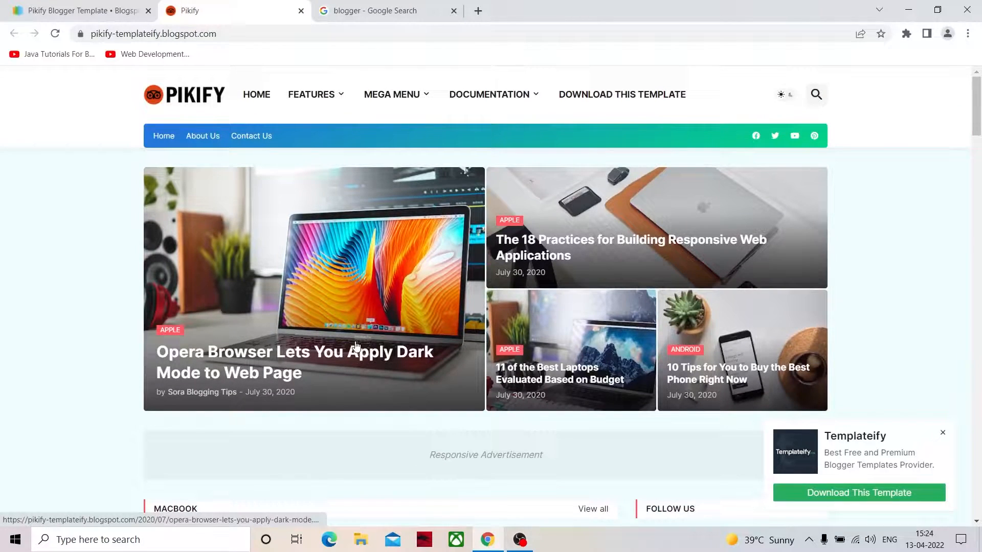
- Go back to the Gooyaabi template gallery, open the Deva template and launch its live preview
left_click(84, 16)
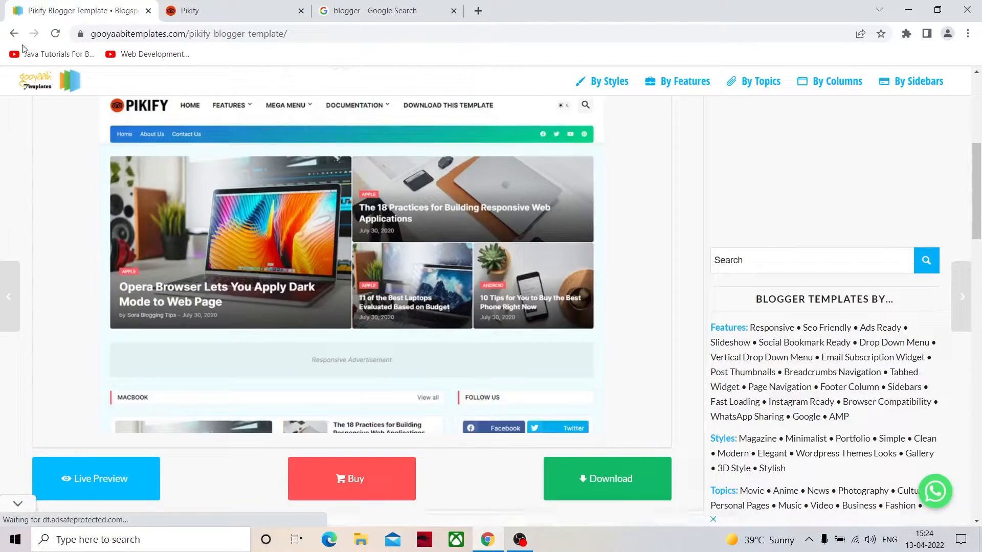
left_click(14, 33)
scroll(476, 390, "down", 6)
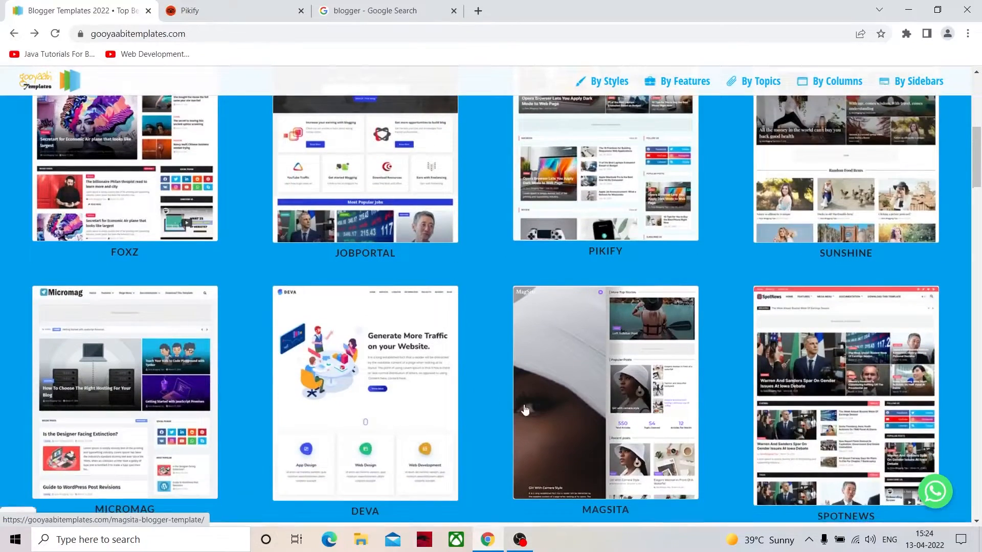
left_click(346, 175)
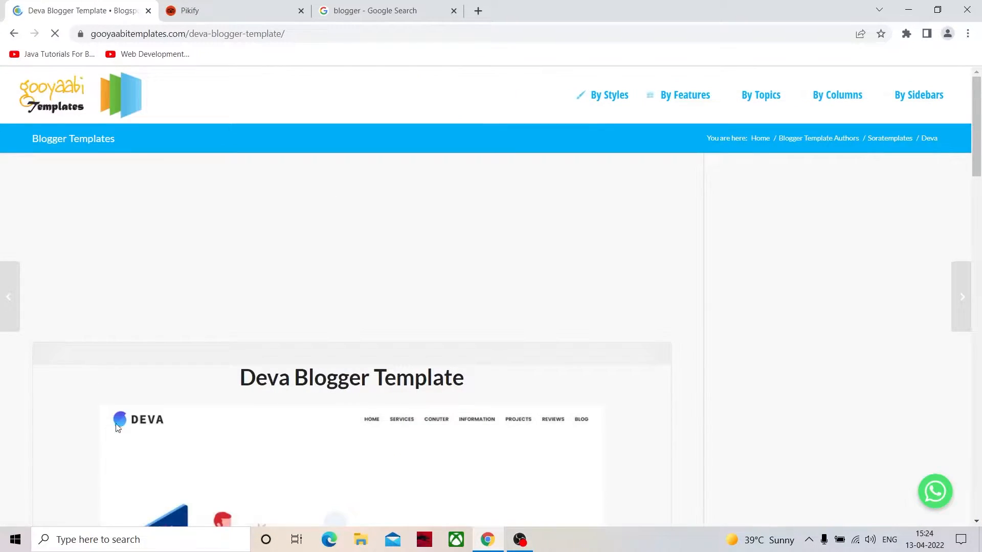
left_click(63, 500)
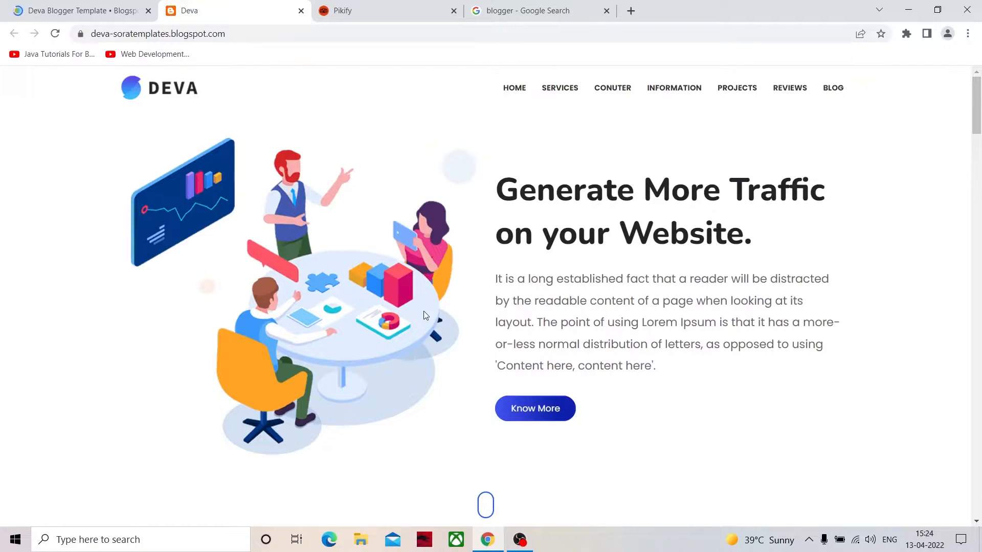
- Examine the Deva demo's home page sections, from the services and statistics down to the testimonials, recent blog posts and footer
scroll(430, 307, "down", 2)
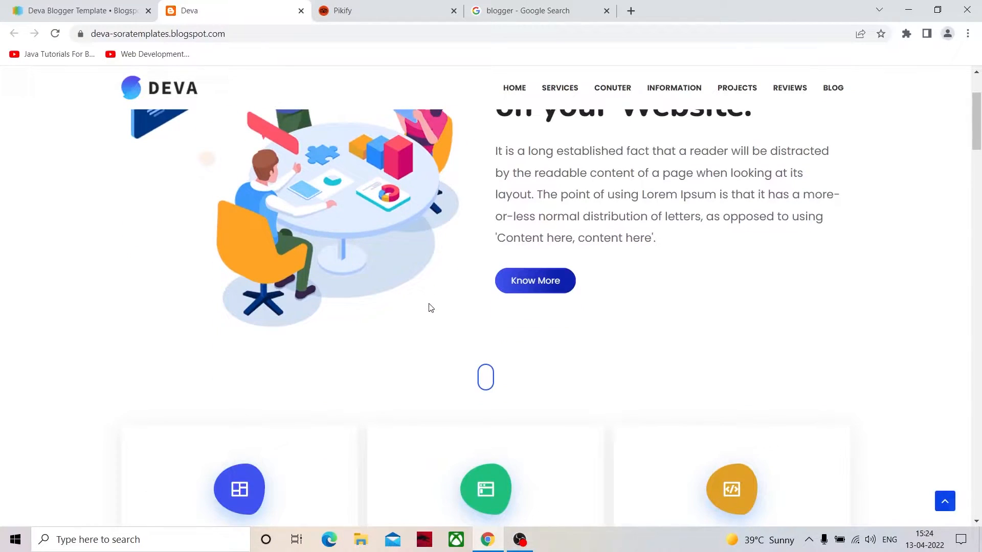
scroll(428, 299, "down", 6)
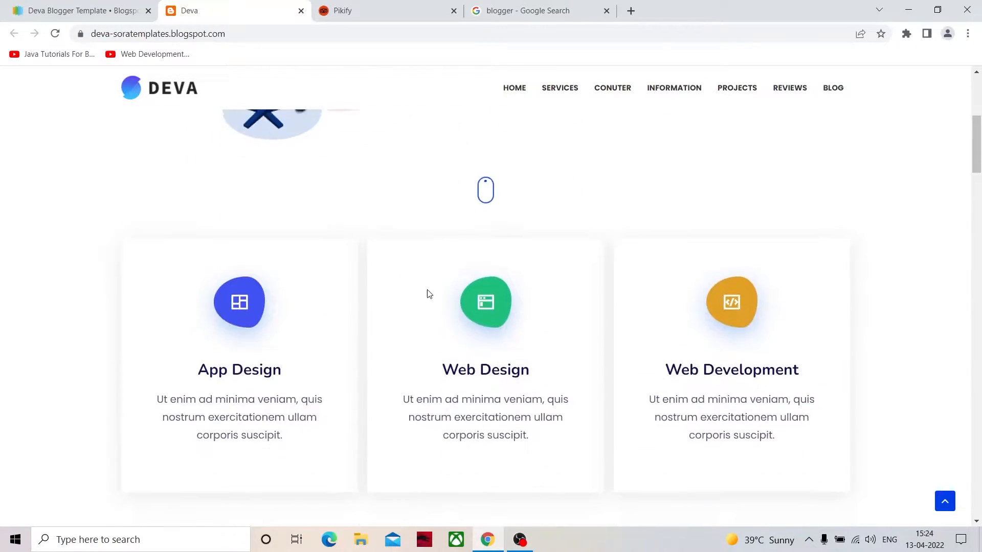
scroll(450, 290, "down", 1)
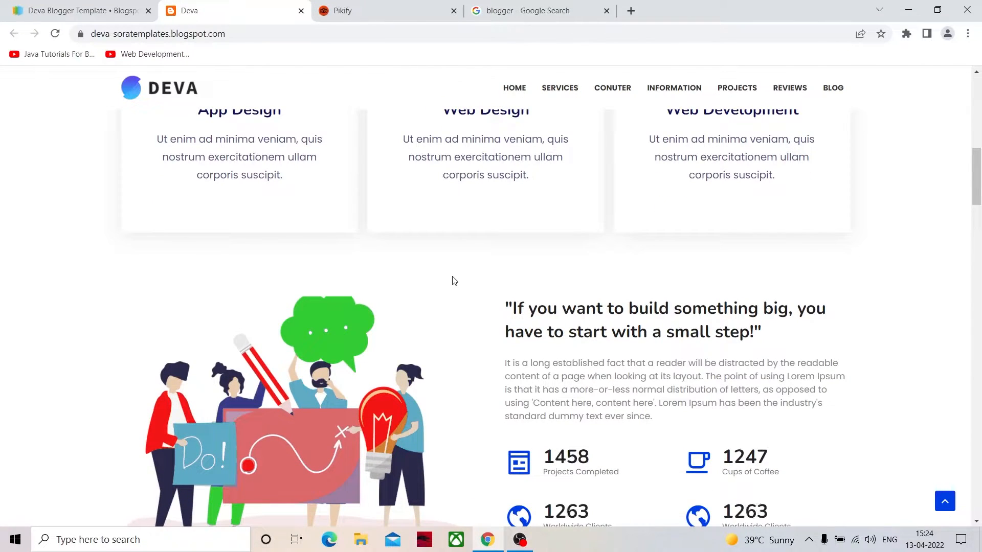
scroll(451, 283, "down", 5)
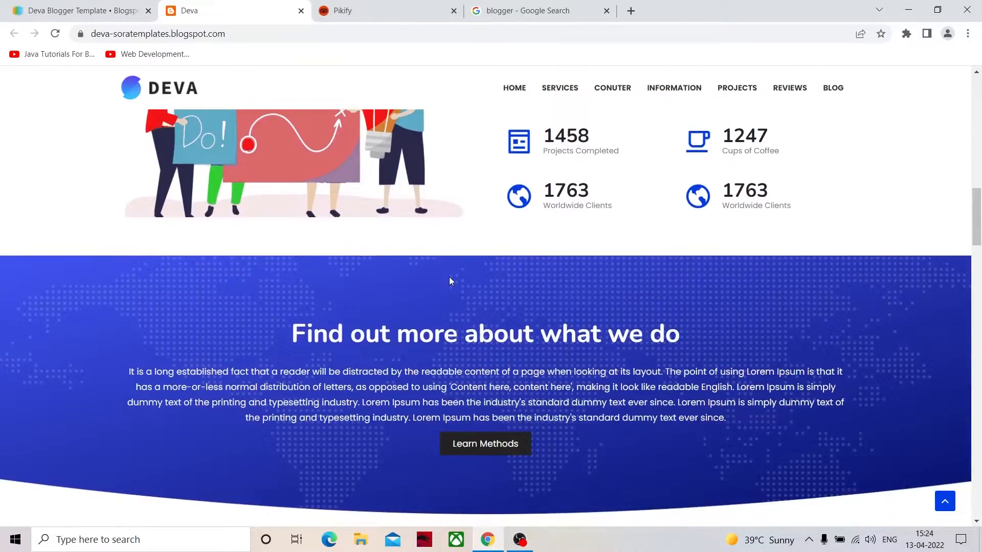
scroll(449, 281, "down", 12)
scroll(443, 283, "down", 4)
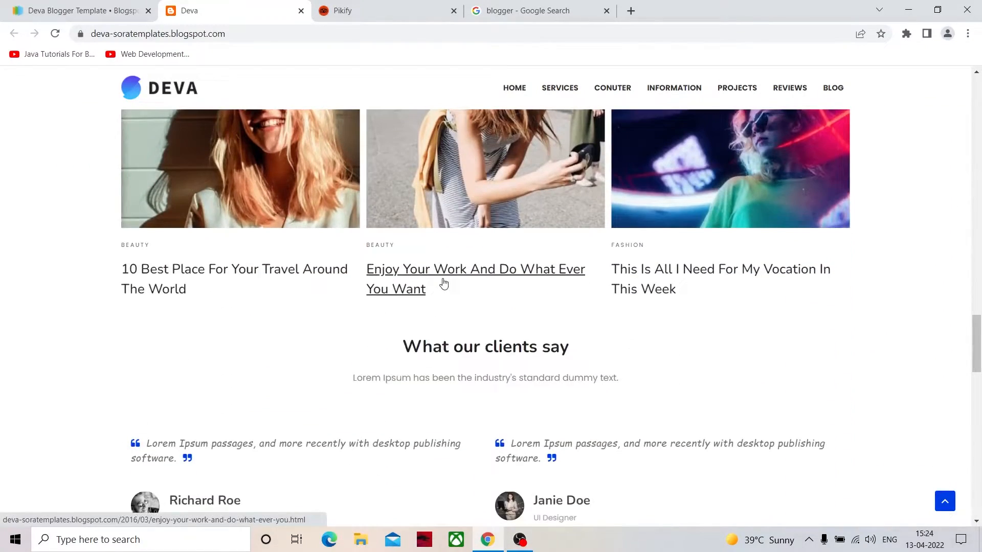
scroll(445, 279, "down", 14)
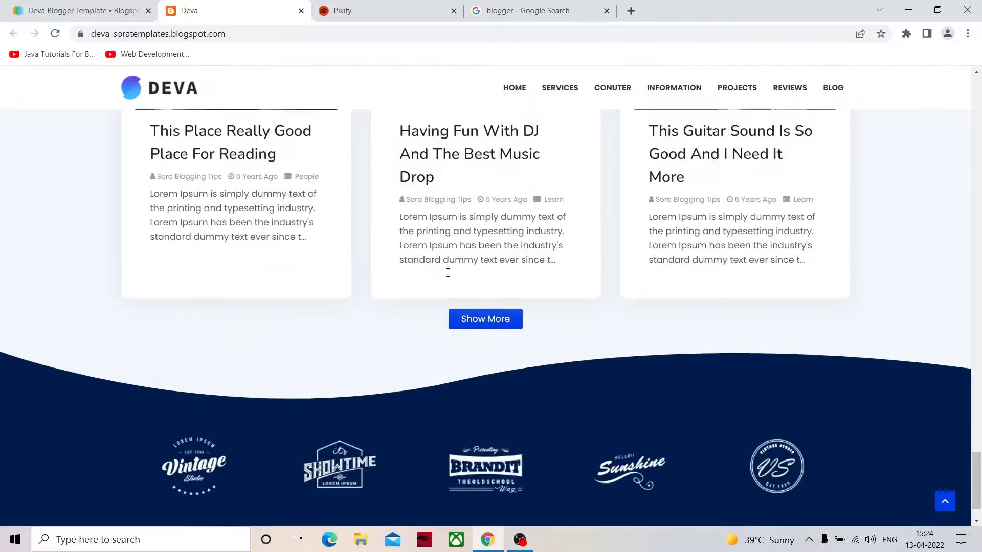
scroll(447, 272, "down", 1)
- Detach the "blogger" Google search results into their own browser window and return to the window with the Deva demo
left_click_drag(500, 7, 387, 65)
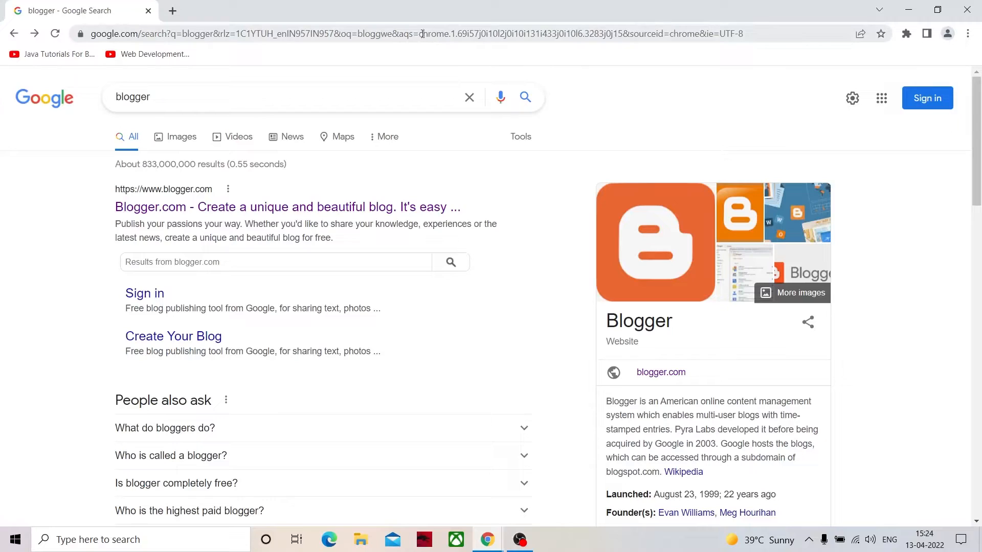
mouse_move(488, 540)
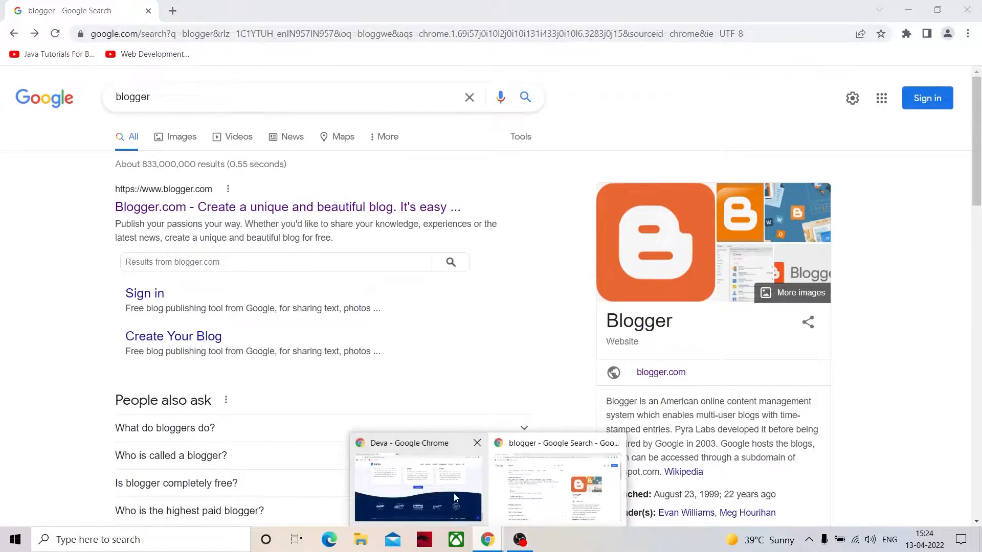
left_click(453, 493)
scroll(429, 297, "up", 20)
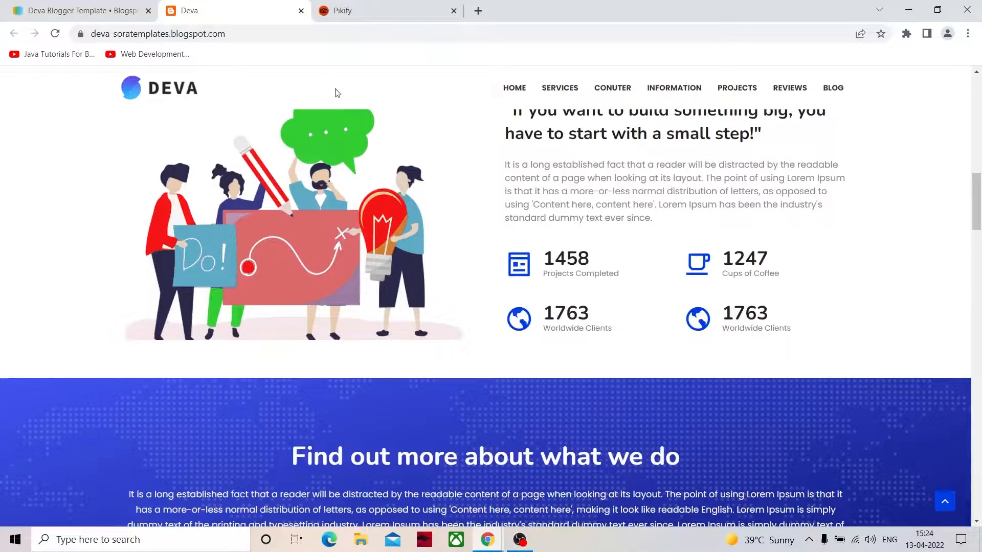
- Close the Deva demo and add a new blank tab beside the Pikify demo
left_click(340, 11)
left_click(300, 11)
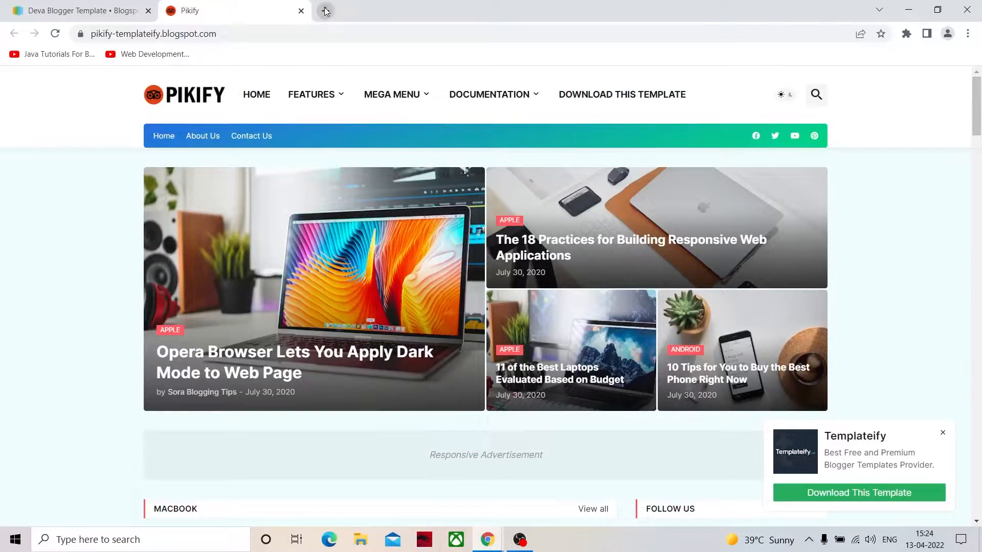
left_click(325, 10)
- Switch to the separate window with the "blogger" search results and open the Blogger.com site
mouse_move(487, 539)
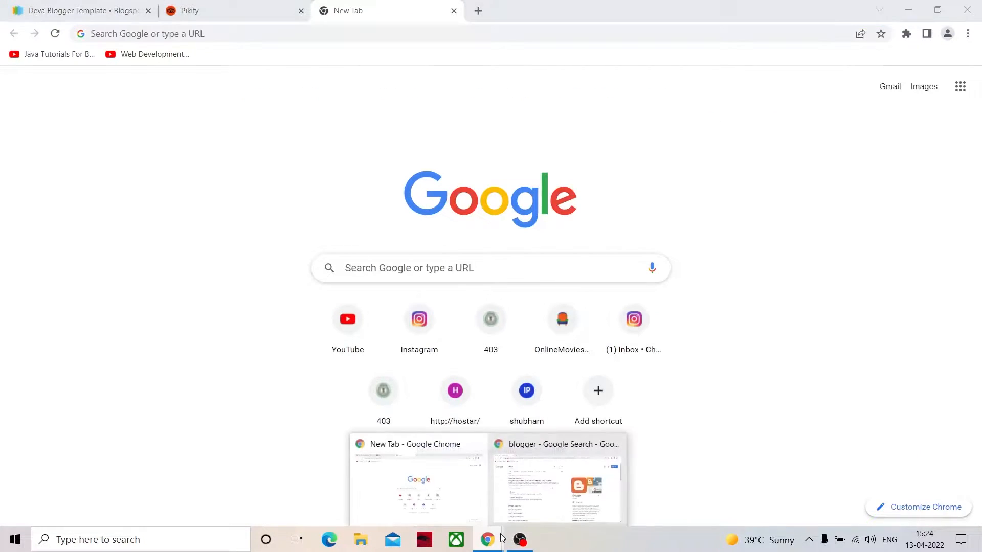
left_click(526, 506)
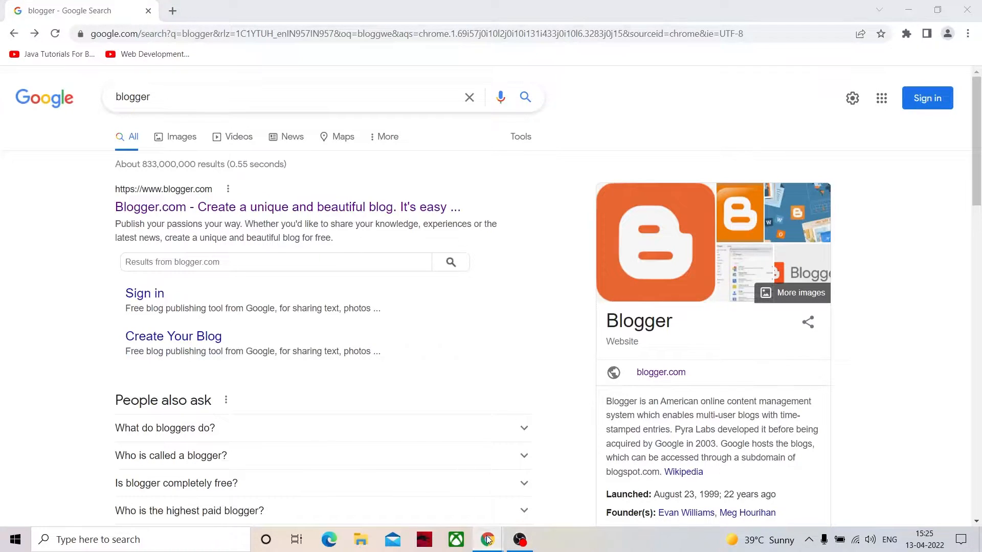
mouse_move(487, 537)
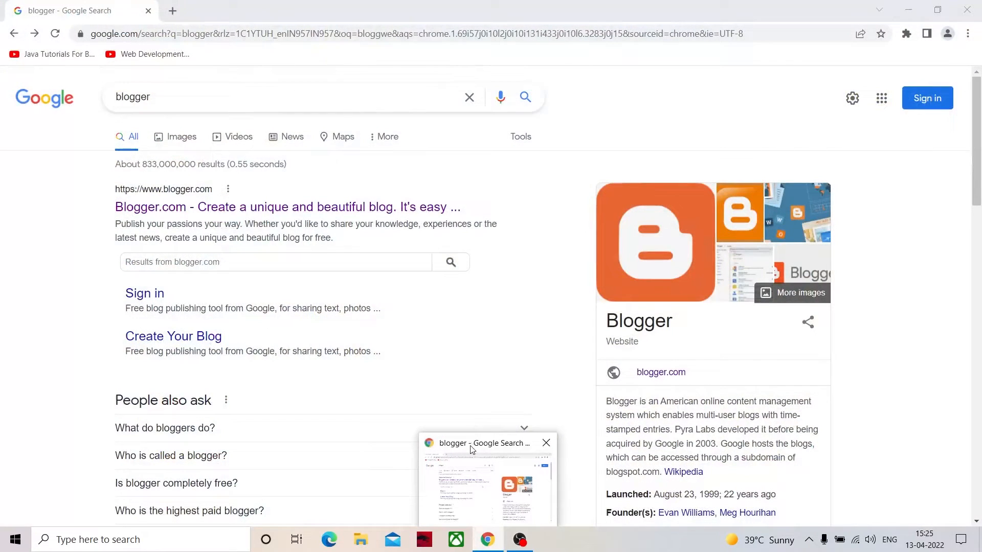
left_click(472, 449)
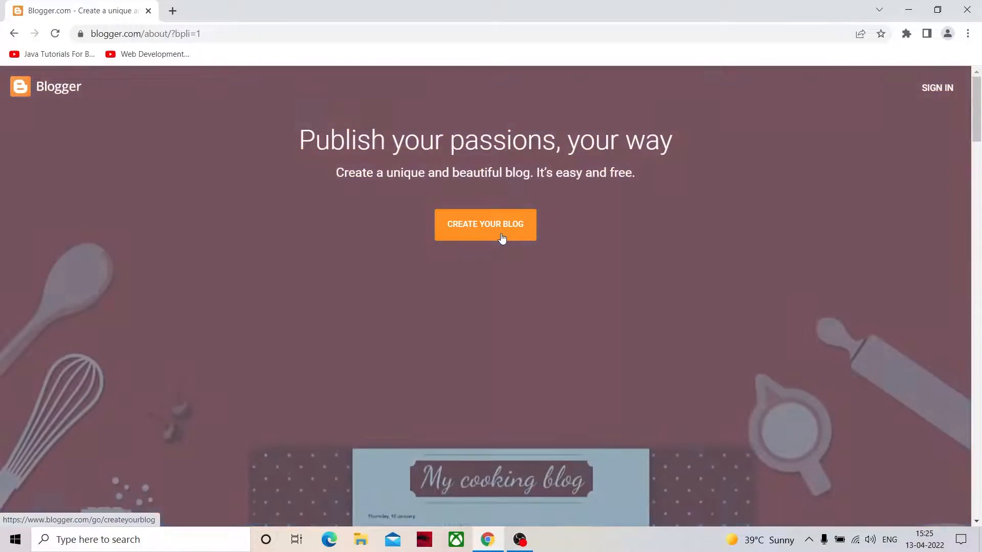
- Start creating a blog, sign in with the Google account and its password, and postpone the 2-Step Verification enrolment
left_click(502, 238)
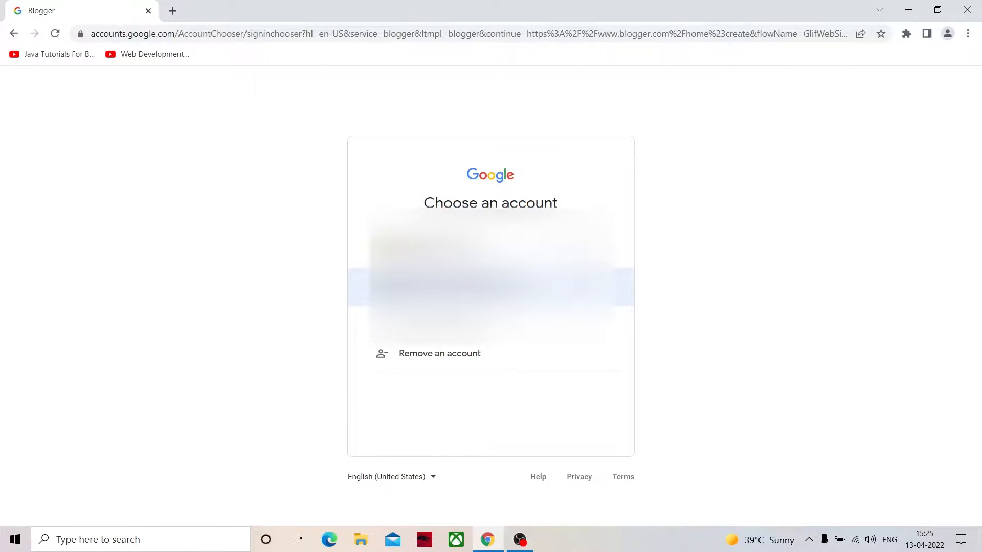
left_click(480, 287)
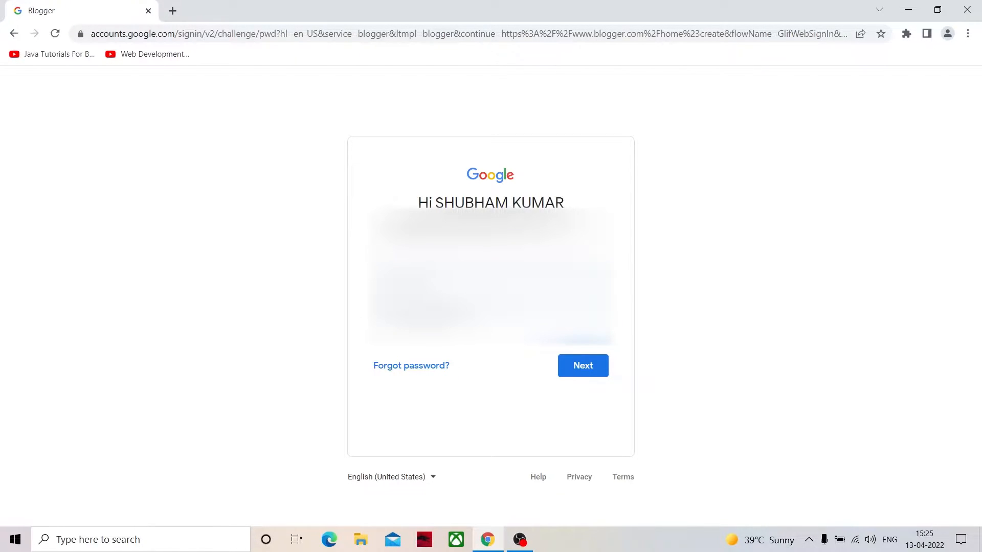
left_click(578, 376)
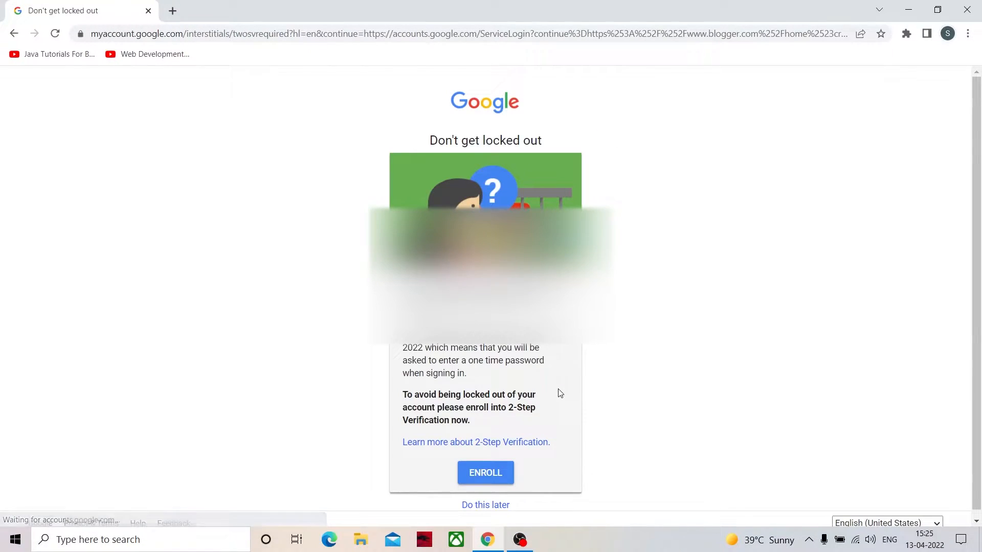
scroll(518, 436, "down", 1)
left_click(492, 499)
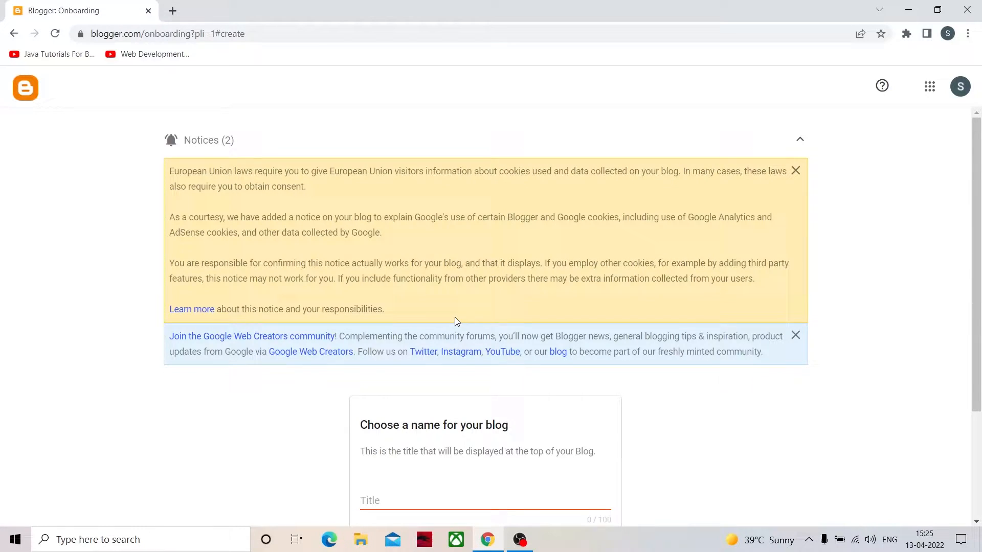
- Enter "crypto point" as the blog's title and continue to the URL setup
scroll(454, 325, "down", 3)
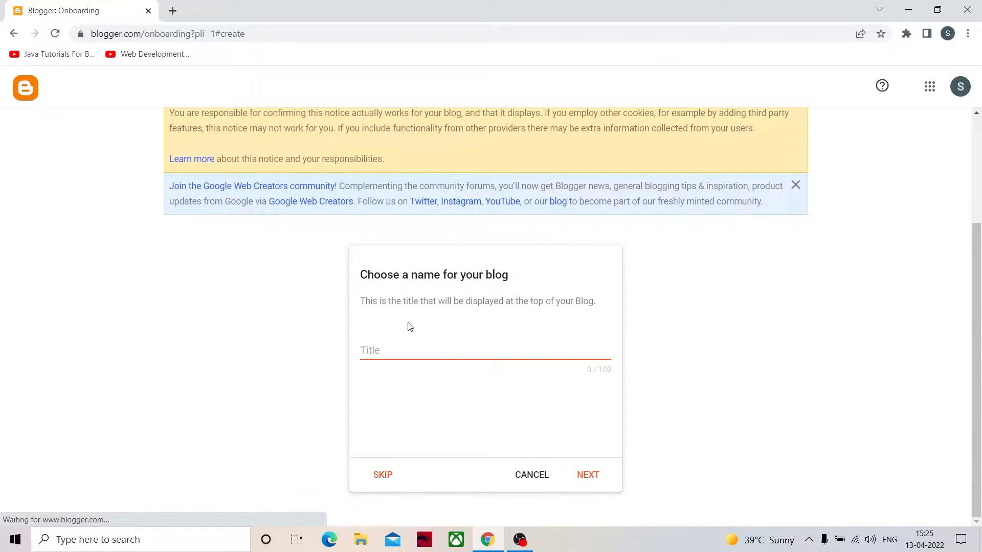
left_click(460, 352)
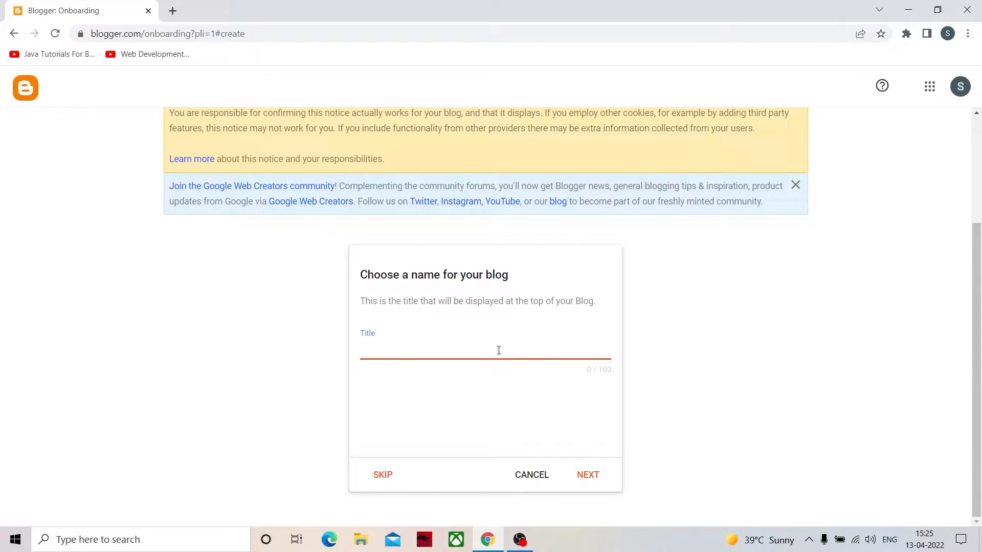
scroll(345, 307, "up", 3)
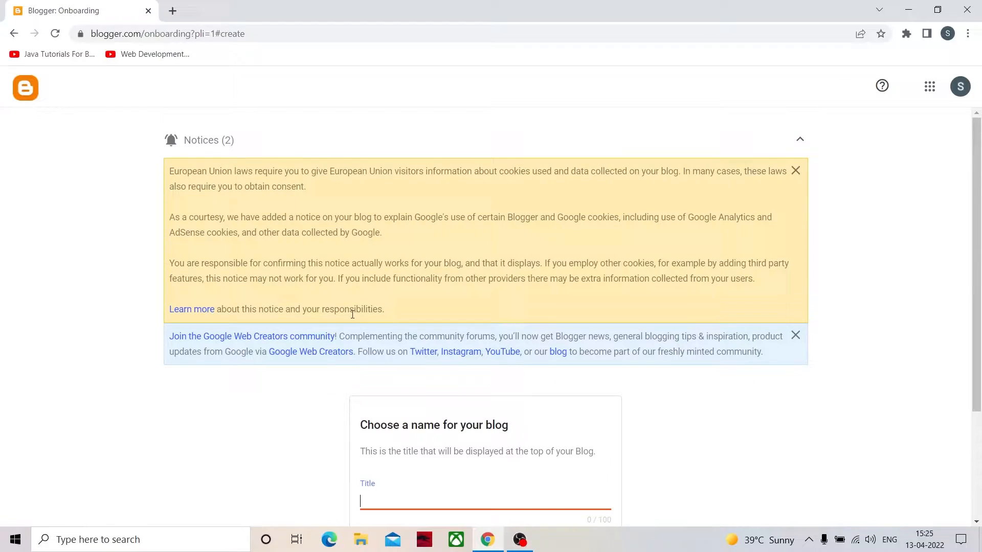
scroll(385, 348, "down", 3)
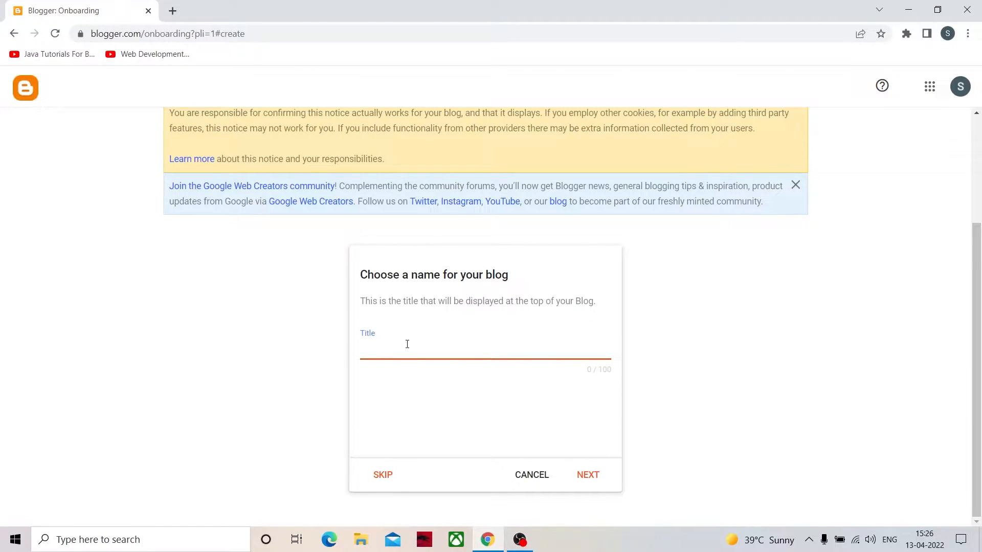
type("cryptopom")
key("BackSpace")
type("int")
left_click(390, 351)
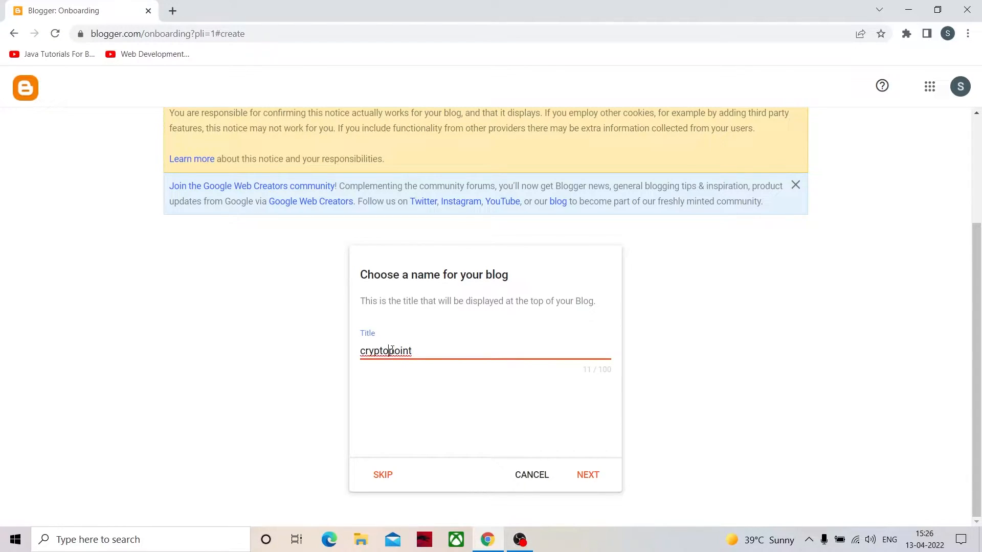
left_click(582, 475)
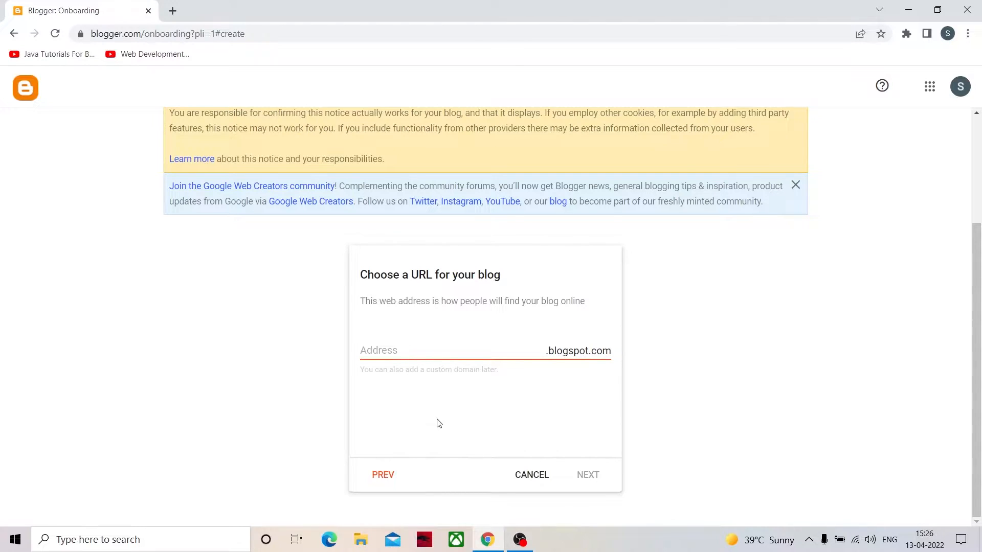
- Set the blog's address to crypto-point.blogspot.com and continue to the display name setup
left_click(398, 351)
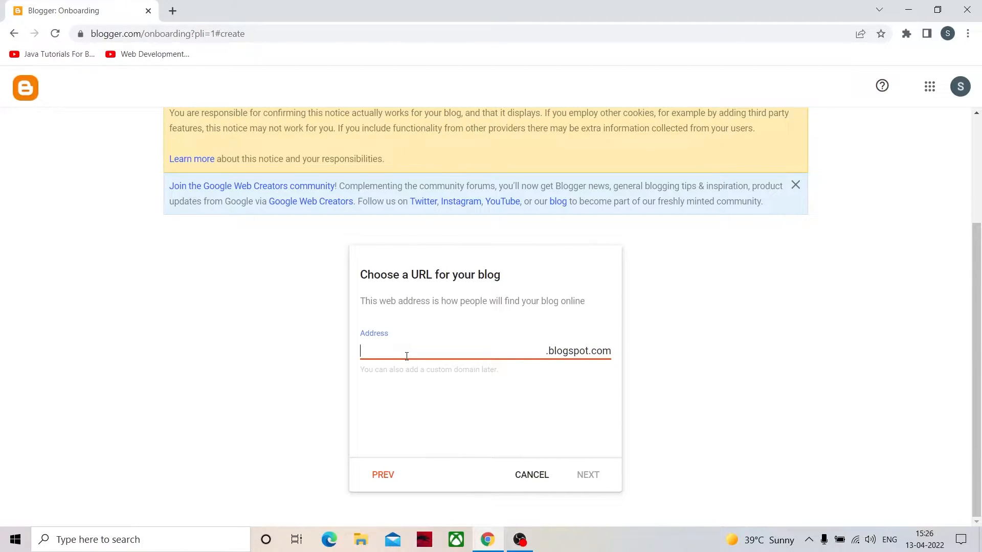
type("crypto")
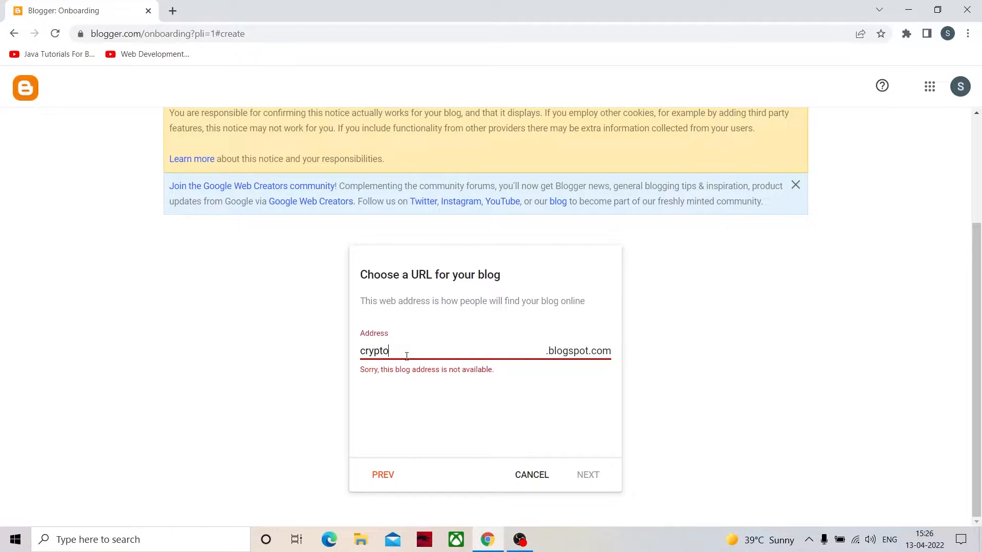
type("point")
type("-")
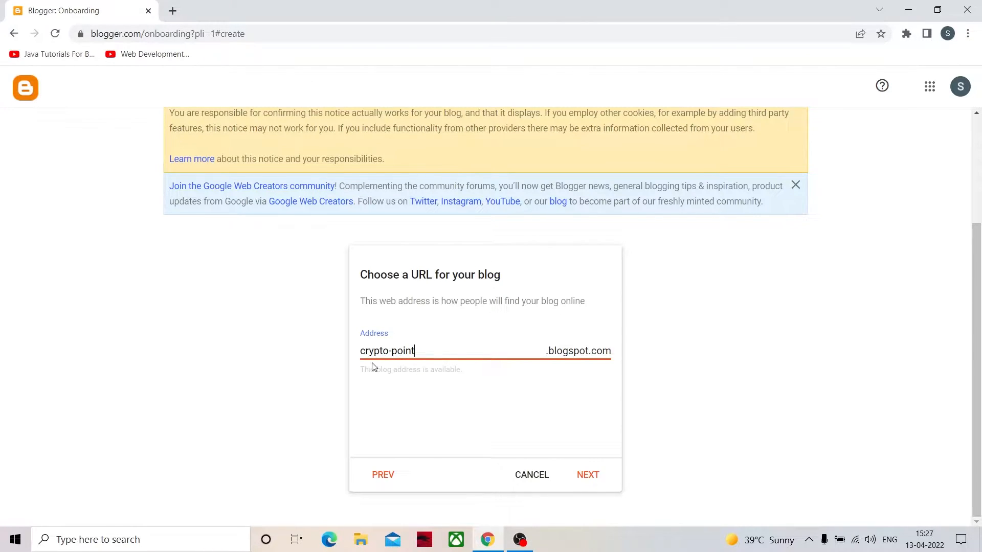
left_click(552, 351)
left_click(531, 353)
left_click(589, 475)
- Enter the author's first name as the display name and finish creating the blog
left_click(462, 349)
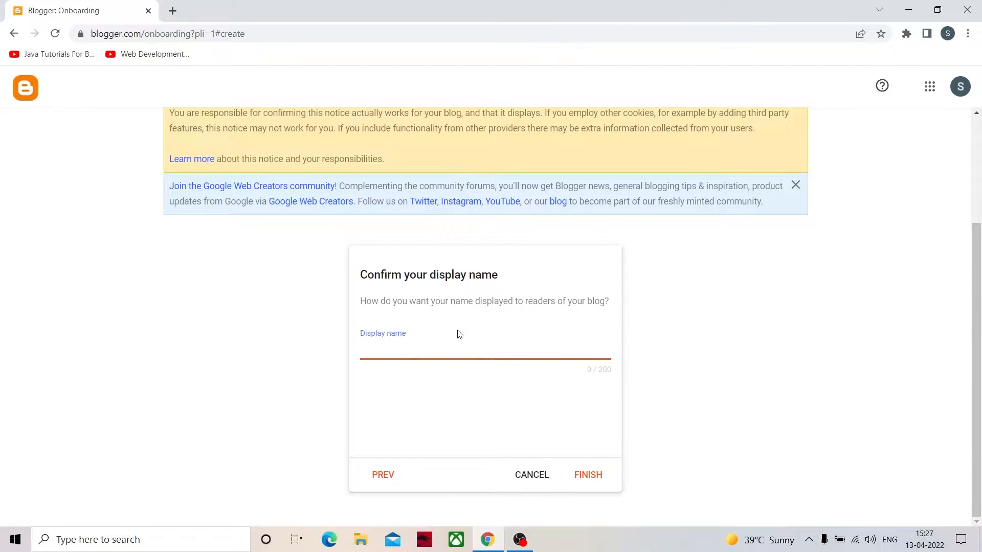
type("shubham")
key("BackSpace")
type("m")
left_click(595, 478)
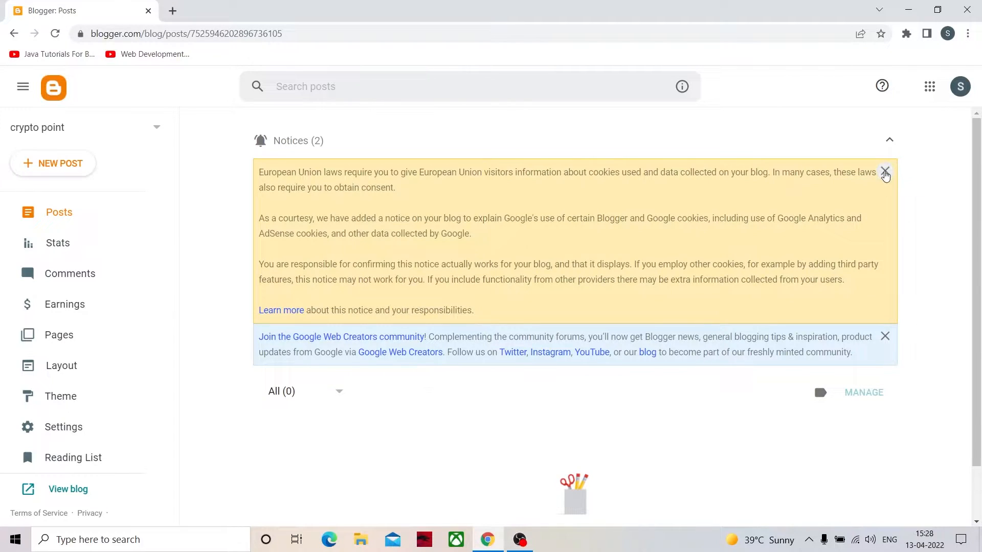
- Dismiss both notices on the new blog's Posts page and look through the dashboard's navigation options
left_click(885, 174)
left_click(886, 172)
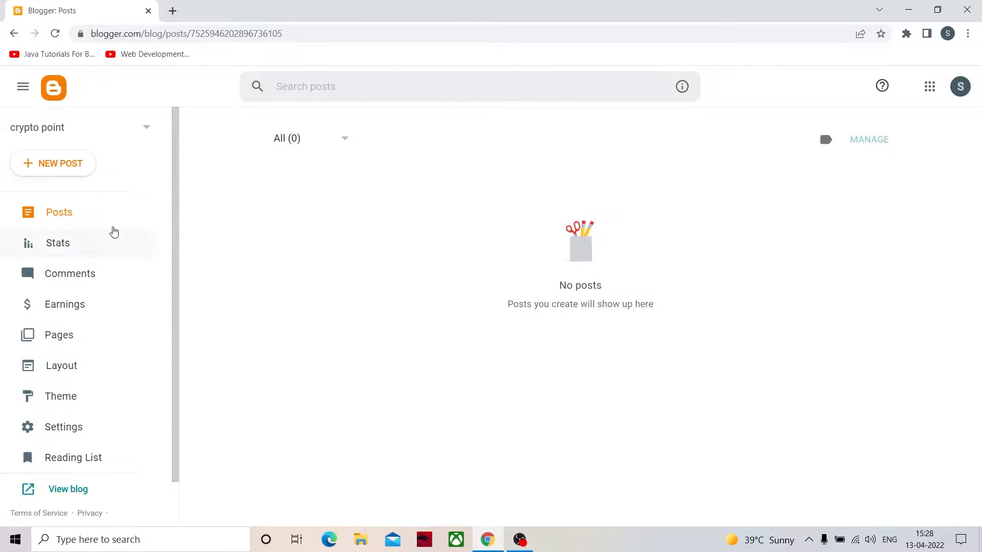
scroll(118, 272, "down", 1)
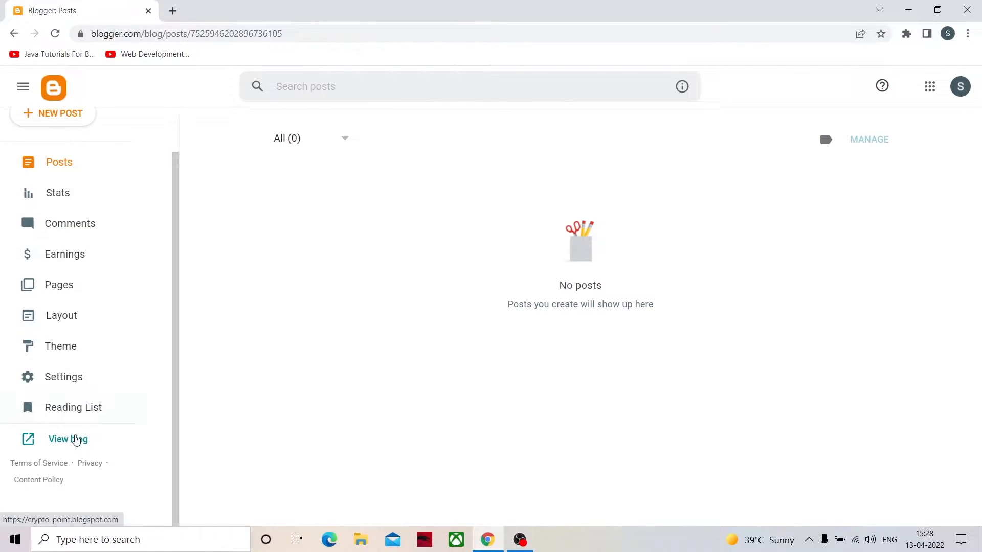
- Create a new post in the crypto point blog with the title "latest crypto news"
scroll(81, 430, "up", 1)
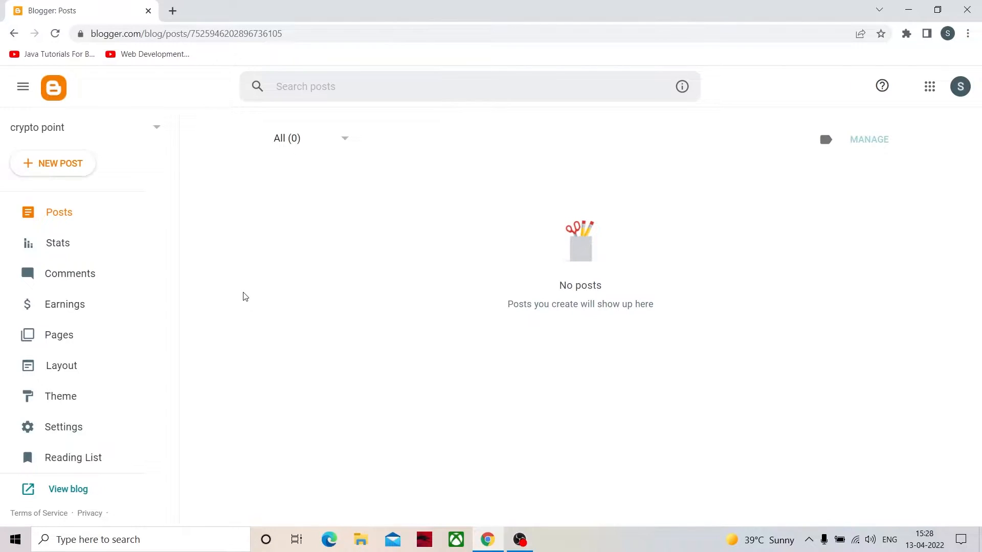
left_click(133, 125)
left_click(50, 164)
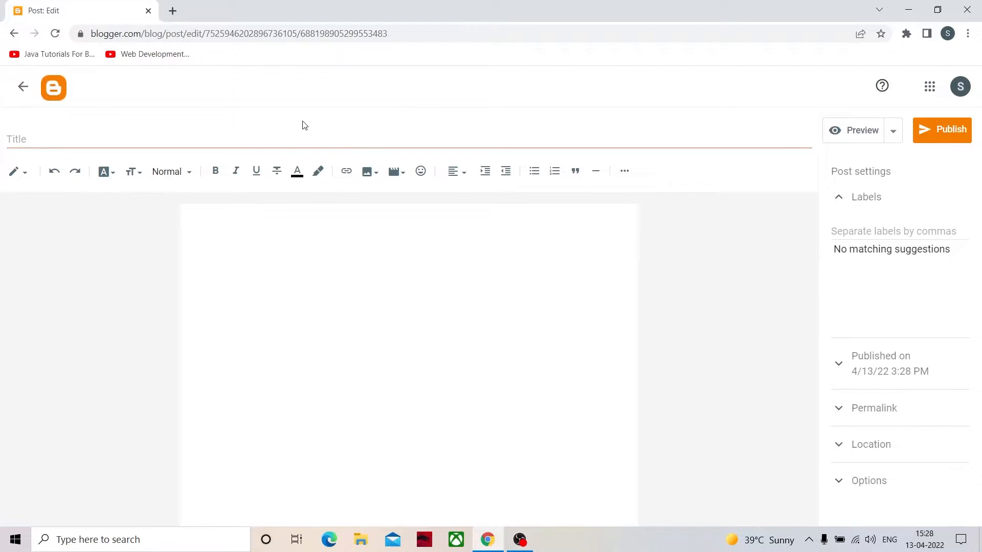
left_click(36, 136)
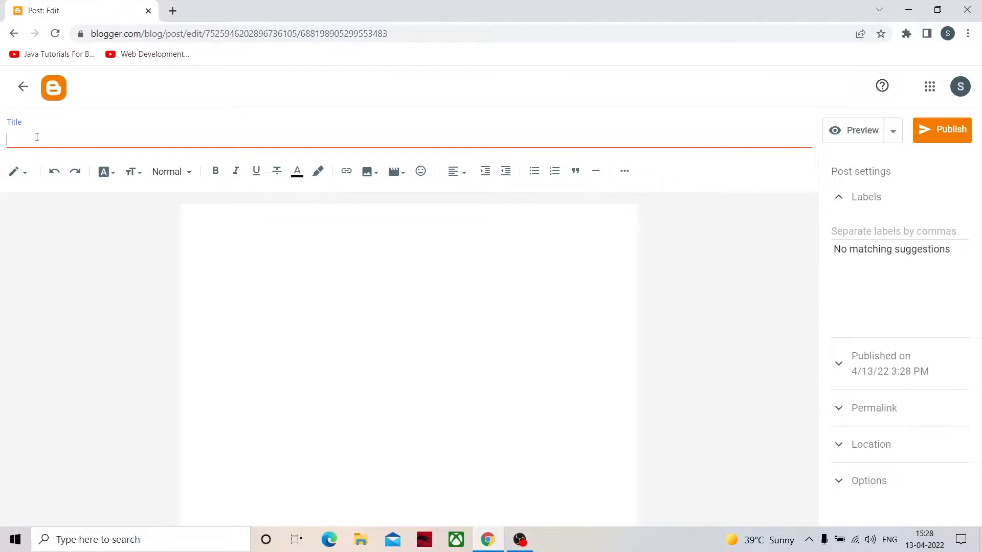
type("cr")
key("ctrl+a")
key("BackSpace")
type("latyest crypto new")
- Enter the placeholder text "cryprokndahjhcksc" in the post body, followed by two line breaks
left_click(193, 296)
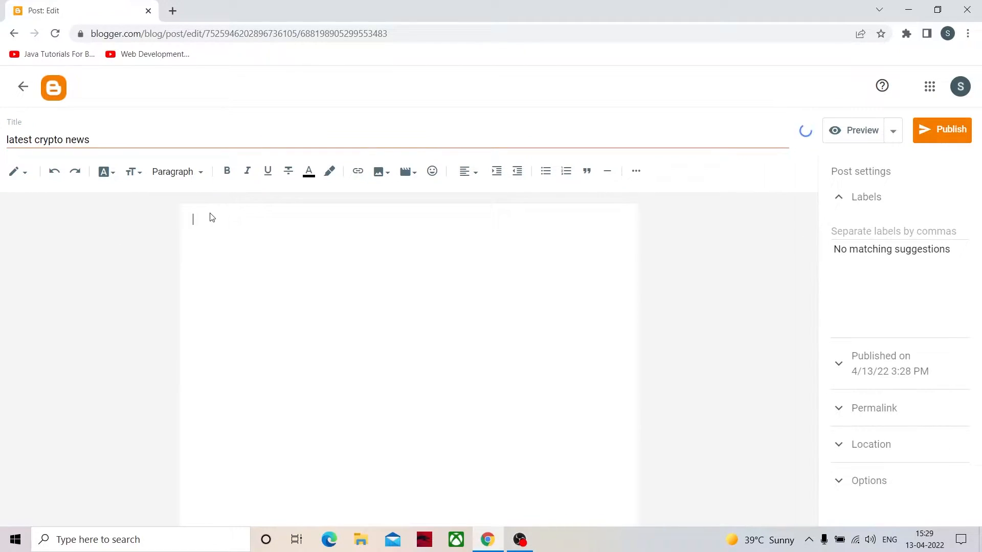
type("cryprokndahjhckse")
key("Return")
key("Return")
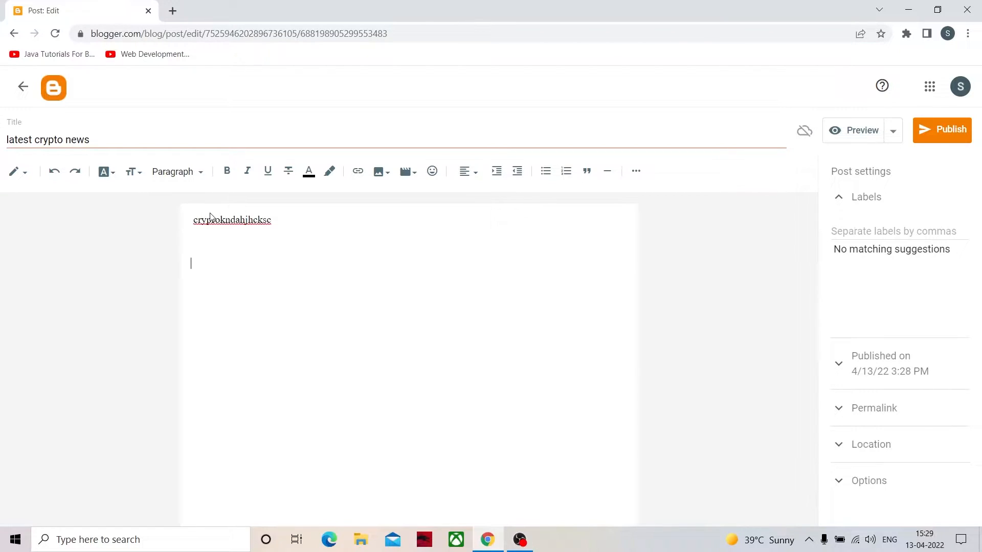
- Search Google for "crypto articles" in a new browser tab and open The Conversation's cryptocurrency result
left_click(173, 11)
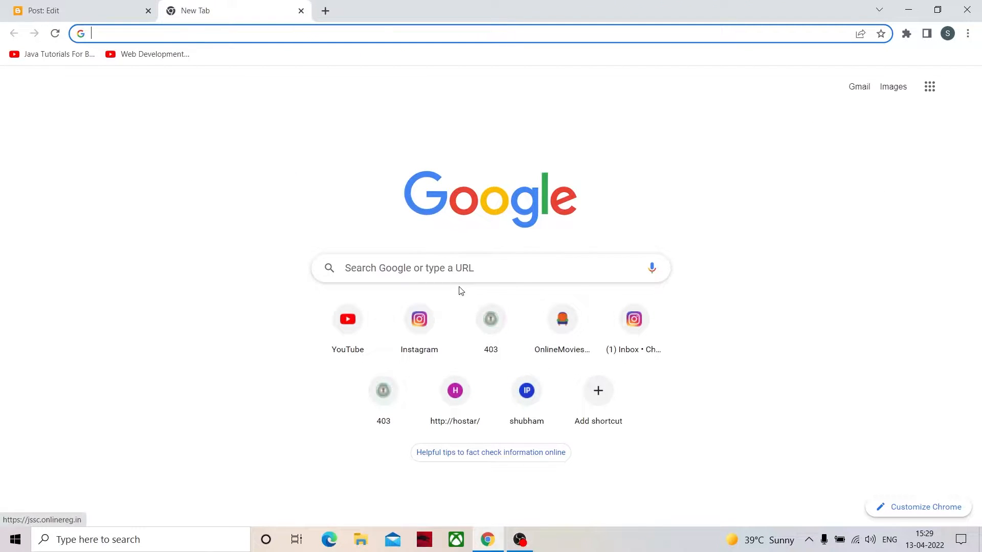
left_click(456, 268)
left_click(457, 356)
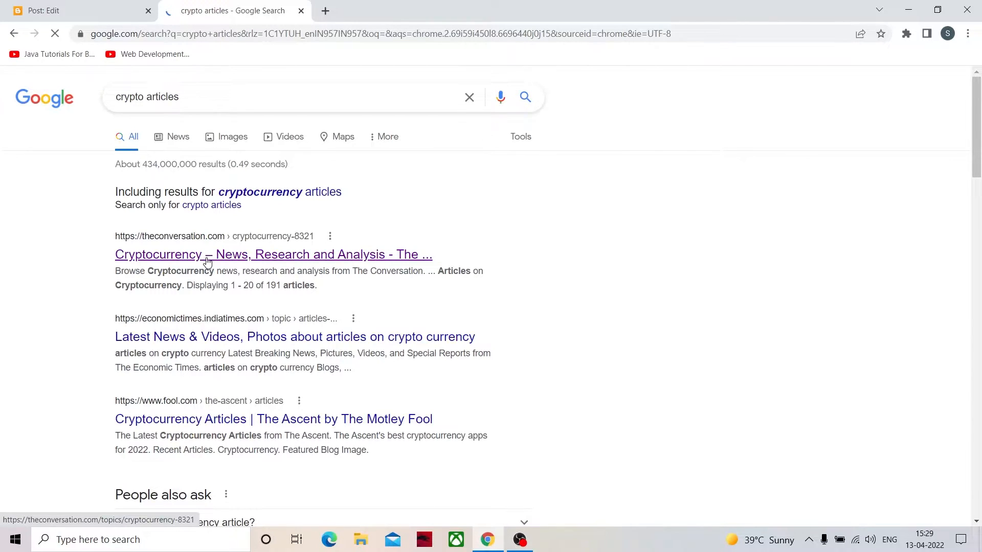
left_click(205, 256)
- Open the article "As cryptocurrencies take hold, NZ must address the climate impacts of their colossal energy demand"
scroll(218, 412, "down", 5)
scroll(218, 411, "down", 3)
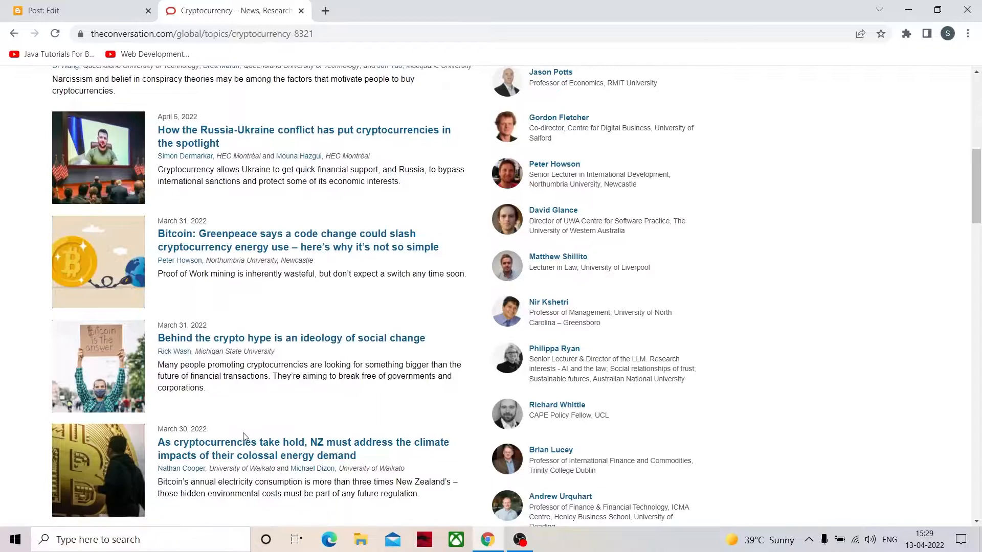
scroll(238, 442, "down", 1)
left_click(236, 383)
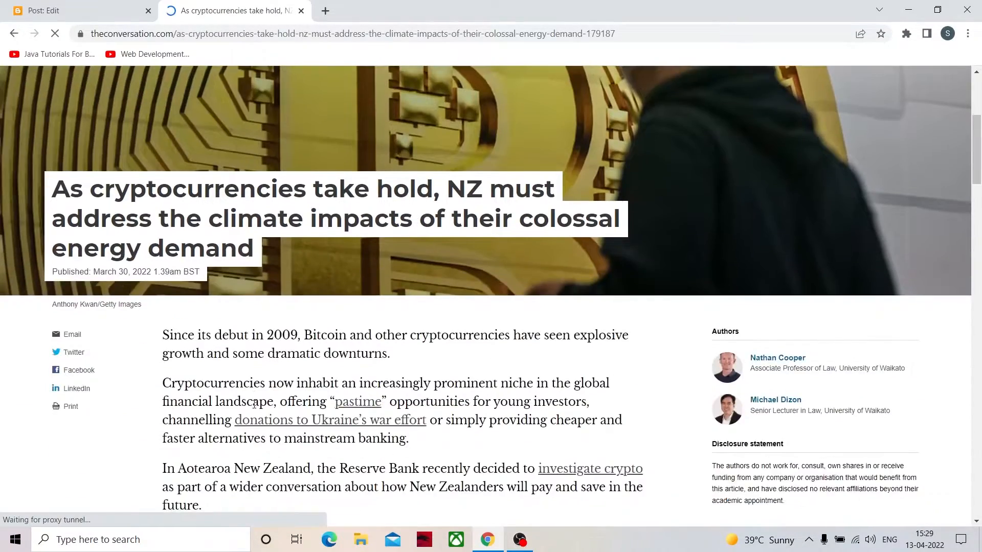
- Copy the article's five opening paragraphs, from "Since its debut in 2009" to "tax evasion", and paste them below the placeholder text in the Blogger post
scroll(254, 404, "down", 8)
scroll(233, 295, "up", 5)
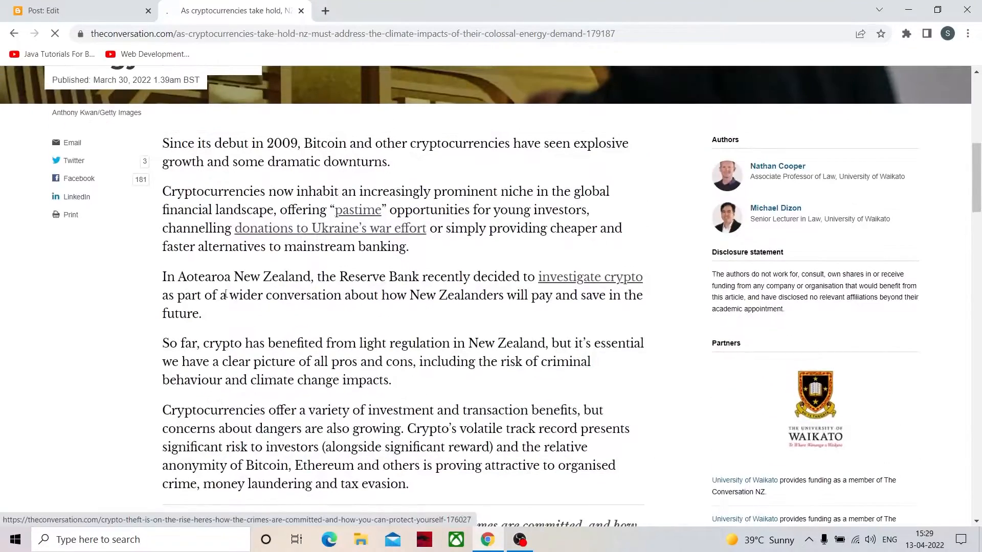
left_click_drag(163, 143, 421, 483)
right_click(351, 233)
left_click(351, 226)
left_click(87, 6)
left_click(255, 259)
key("ctrl+v")
scroll(323, 262, "down", 1)
scroll(322, 262, "up", 2)
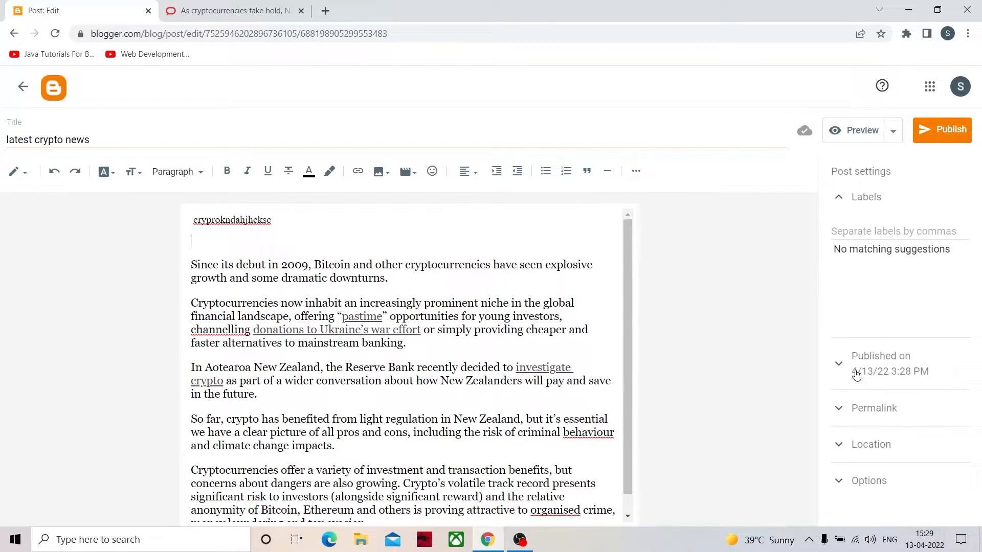
- Publish the "latest crypto news" post and open its live page from the posts list
left_click(440, 243)
left_click(926, 134)
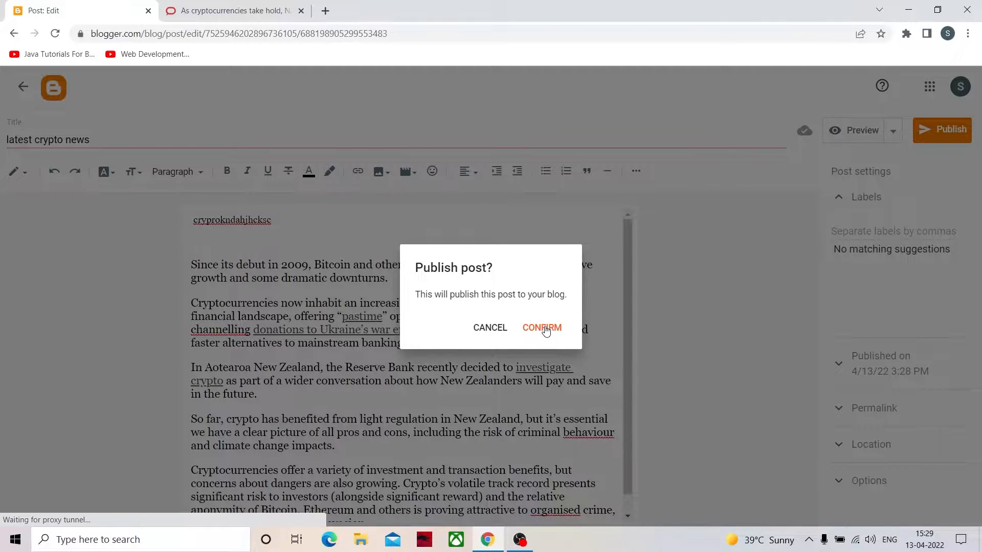
left_click(543, 329)
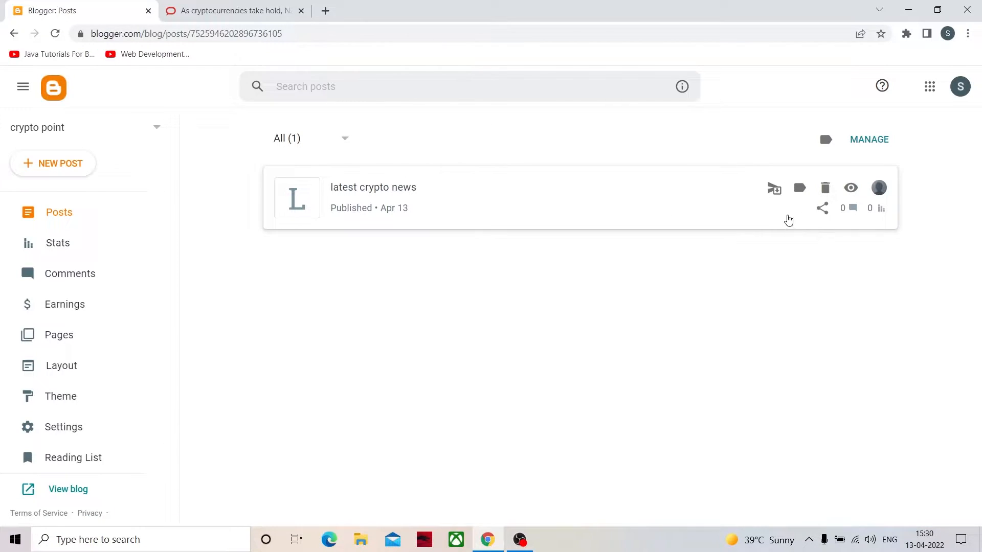
left_click(852, 189)
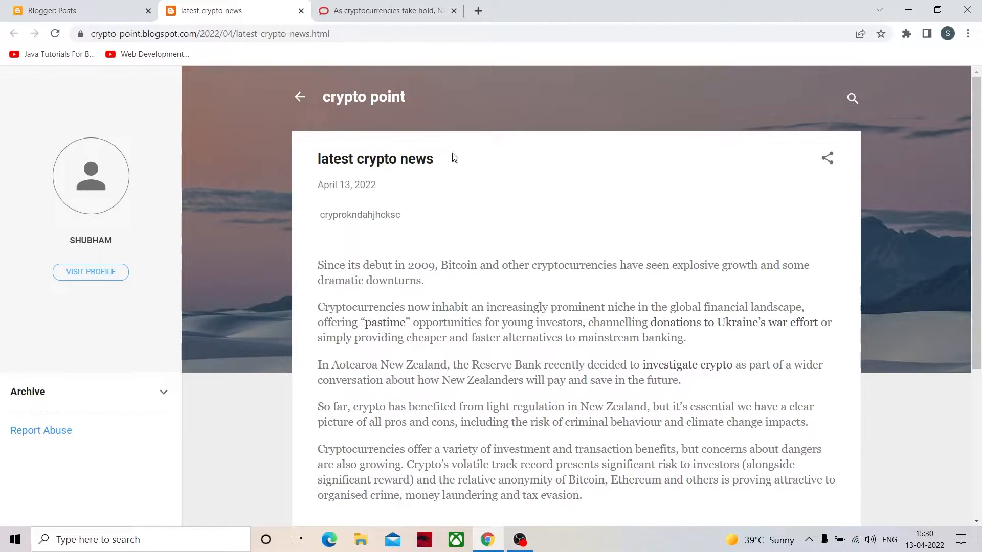
left_click(349, 34)
double_click(350, 34)
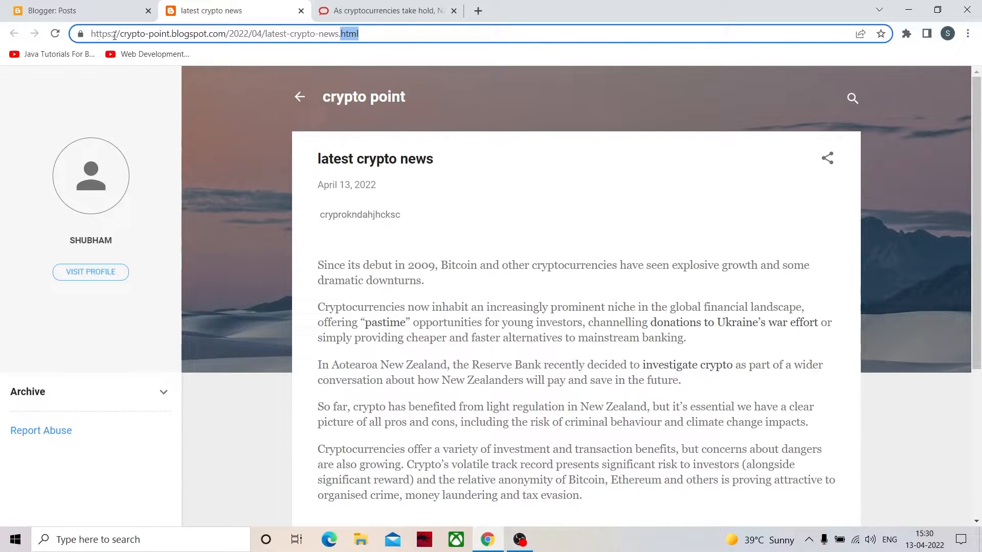
left_click_drag(226, 33, 40, 35)
right_click(131, 32)
left_click(170, 102)
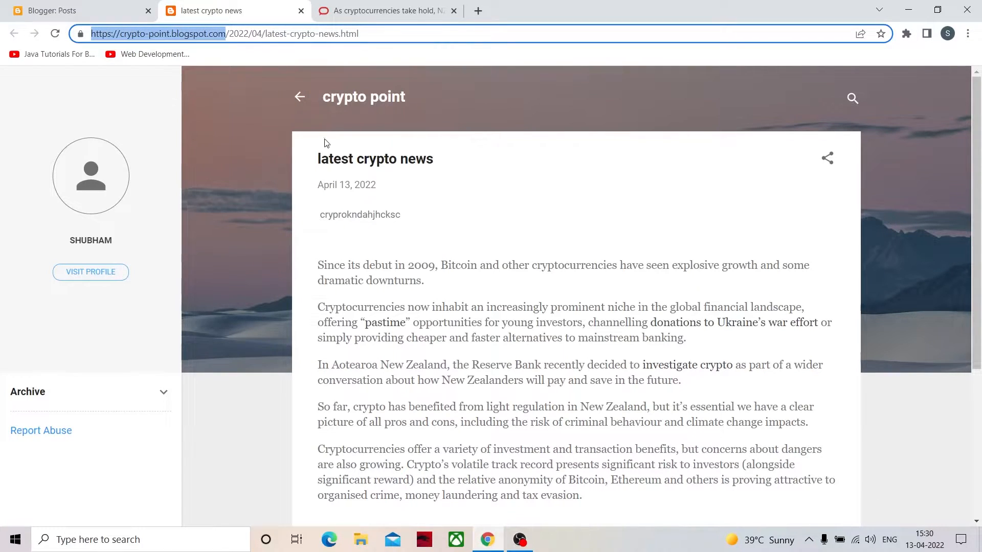
- Open the crypto point blog's home page and look over how the published post is presented
left_click(361, 97)
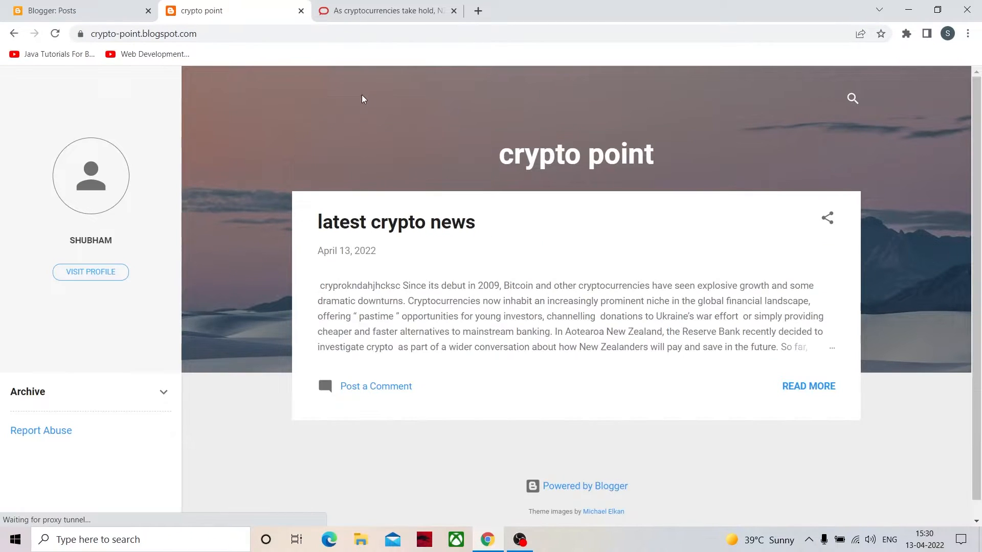
scroll(562, 302, "down", 1)
scroll(562, 302, "up", 1)
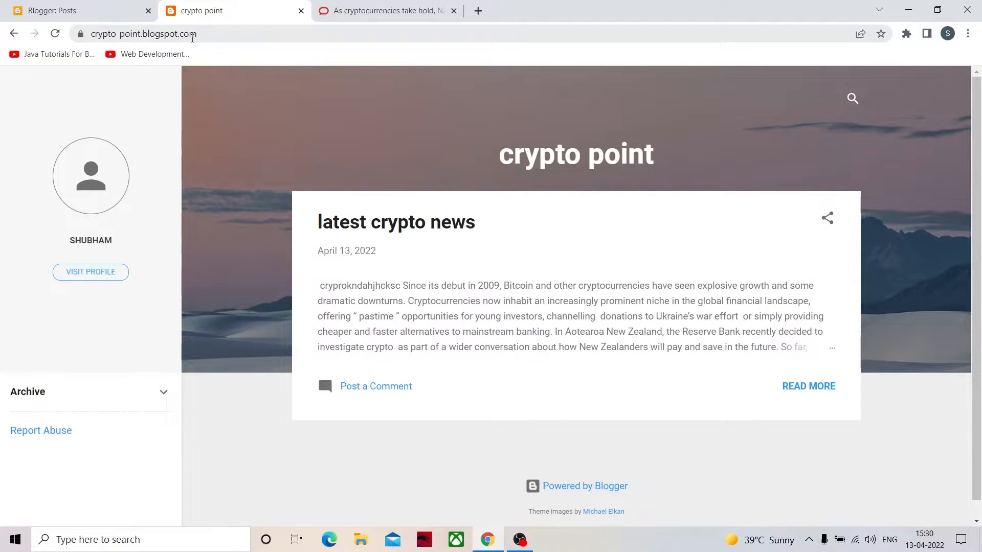
scroll(556, 318, "down", 1)
scroll(556, 317, "up", 1)
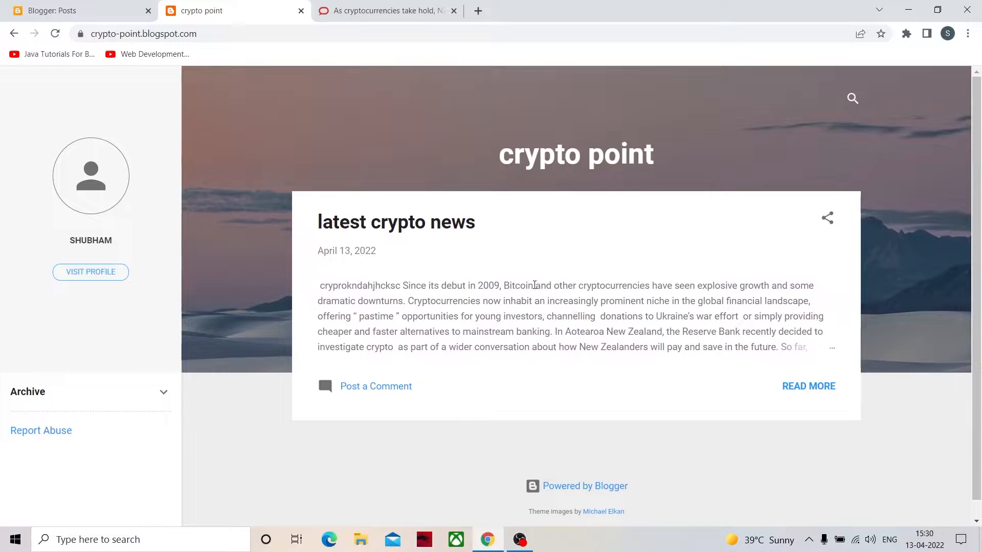
scroll(438, 279, "down", 1)
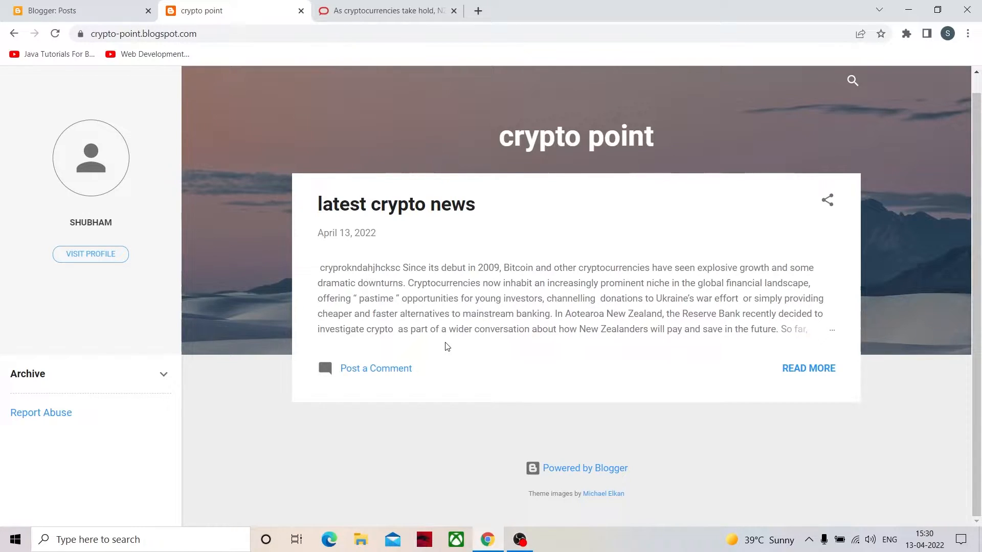
- Open the "latest crypto news" post from the blog's home page and look through its full text
left_click(381, 214)
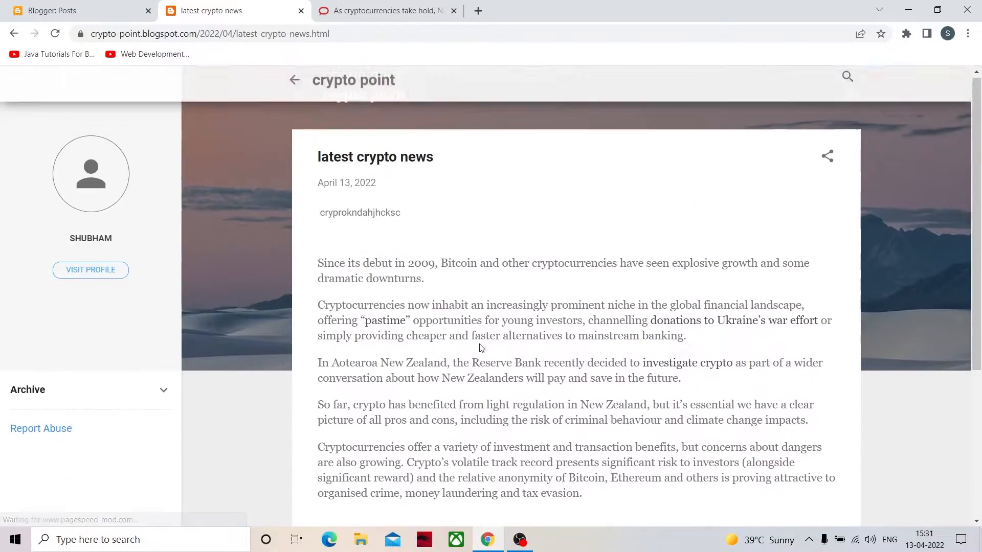
scroll(444, 388, "down", 1)
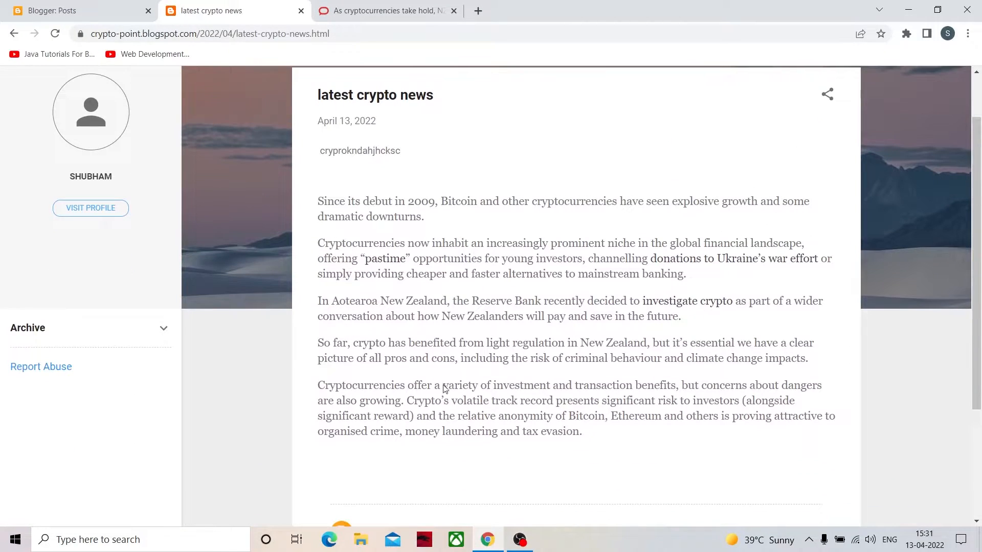
scroll(488, 384, "up", 1)
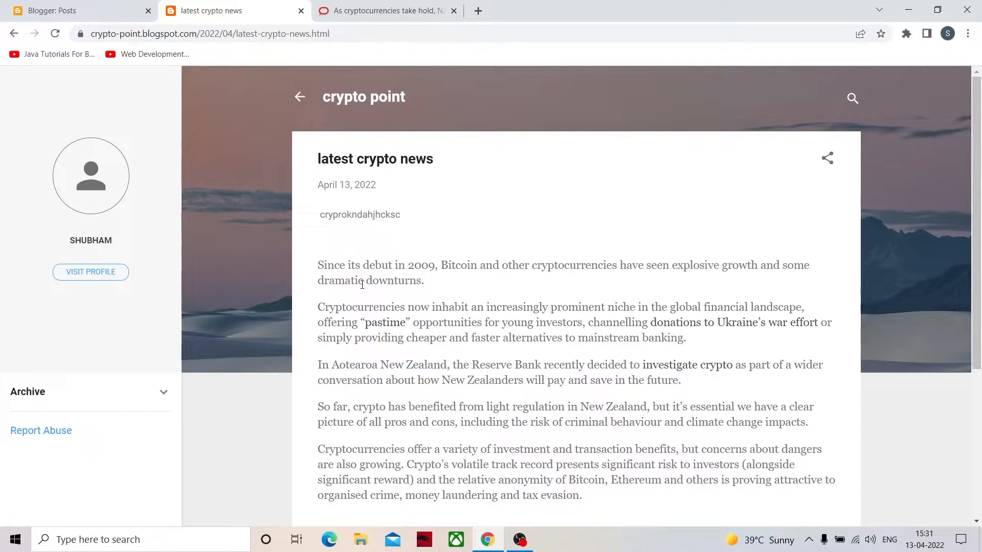
- Return to the Blogger dashboard and create another new post with the title "crpto market"
left_click(42, 8)
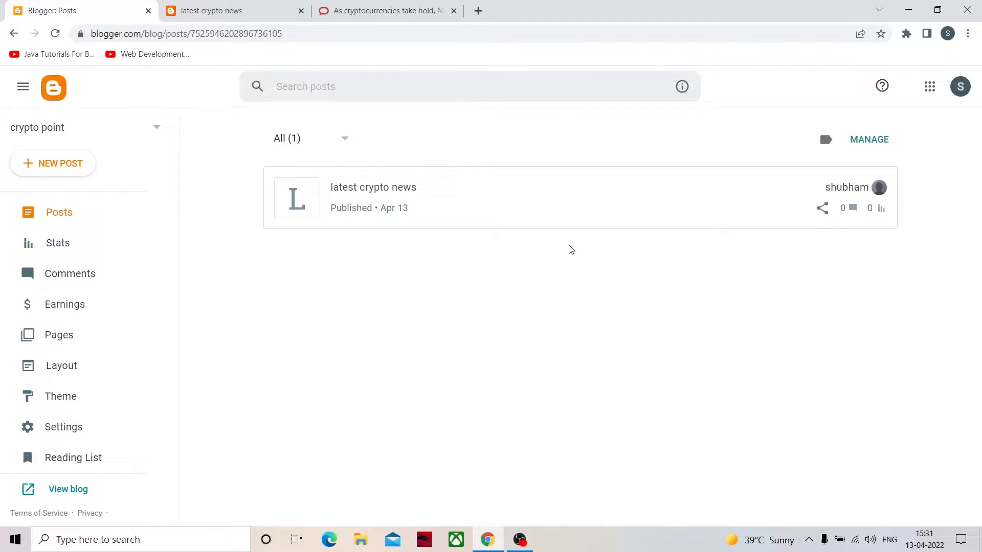
left_click(60, 163)
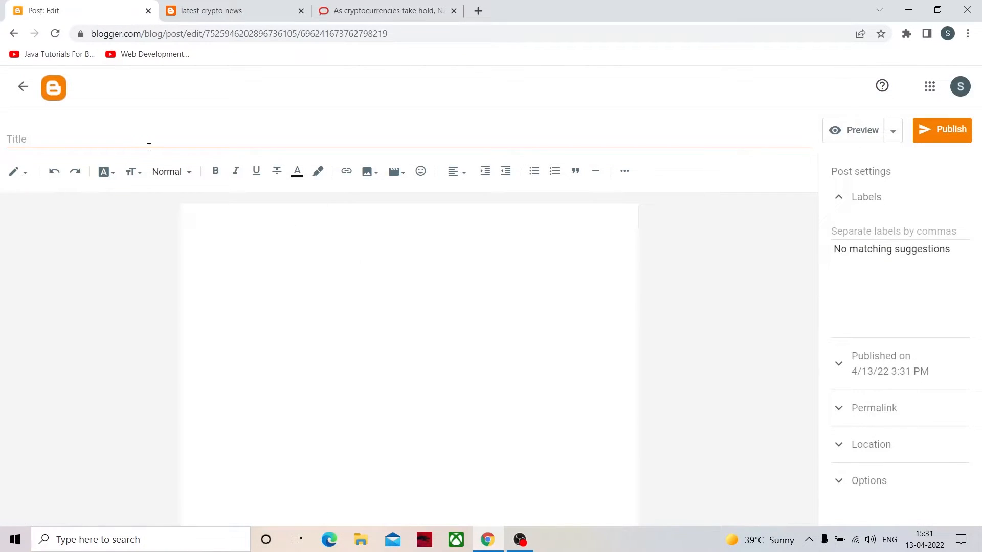
left_click(149, 147)
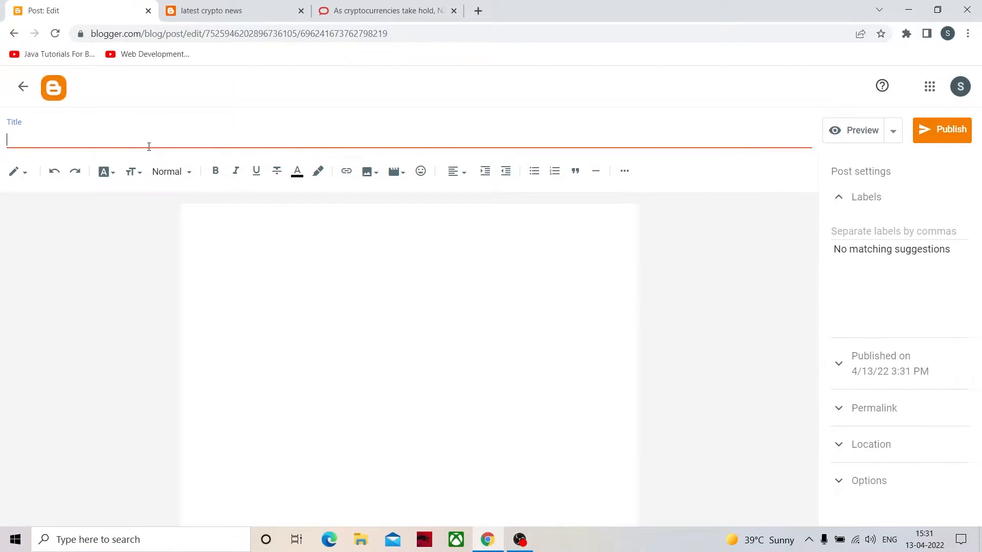
type("crpto n")
key("BackSpace")
type("market")
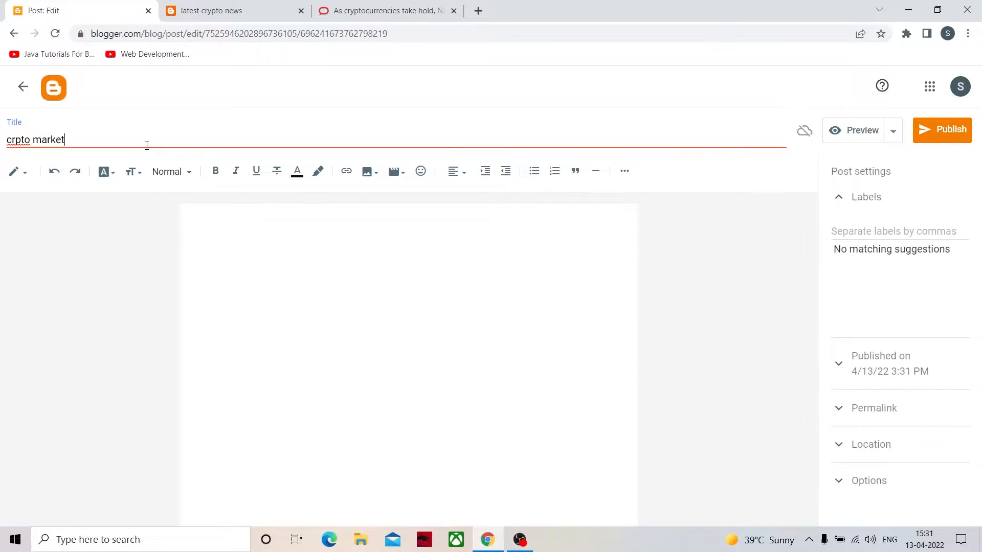
- Enter "crpto today" as the body text of the "crpto market" post
left_click(250, 230)
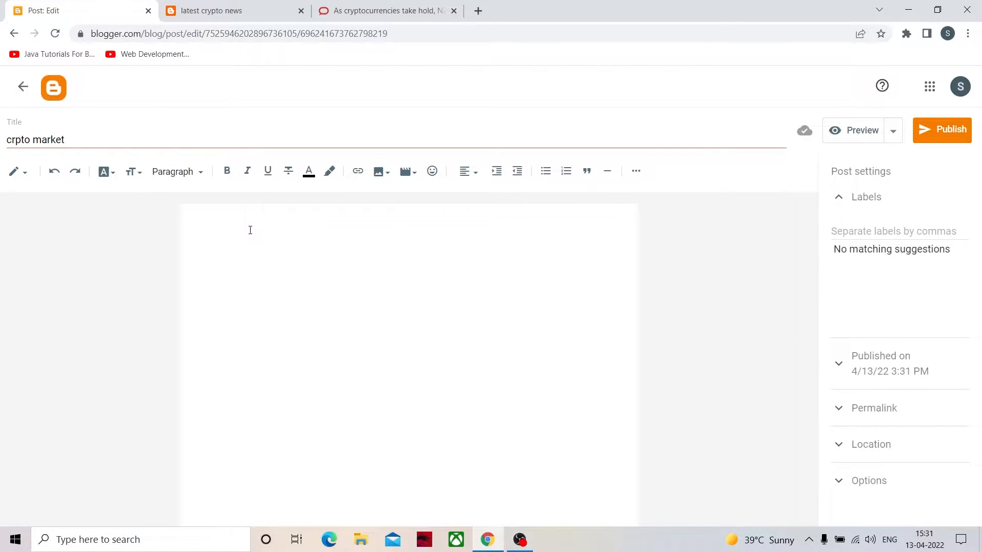
type("crpto toda")
- Set the font size of the "crpto today" body text to Largest
left_click_drag(238, 227, 192, 216)
right_click(203, 223)
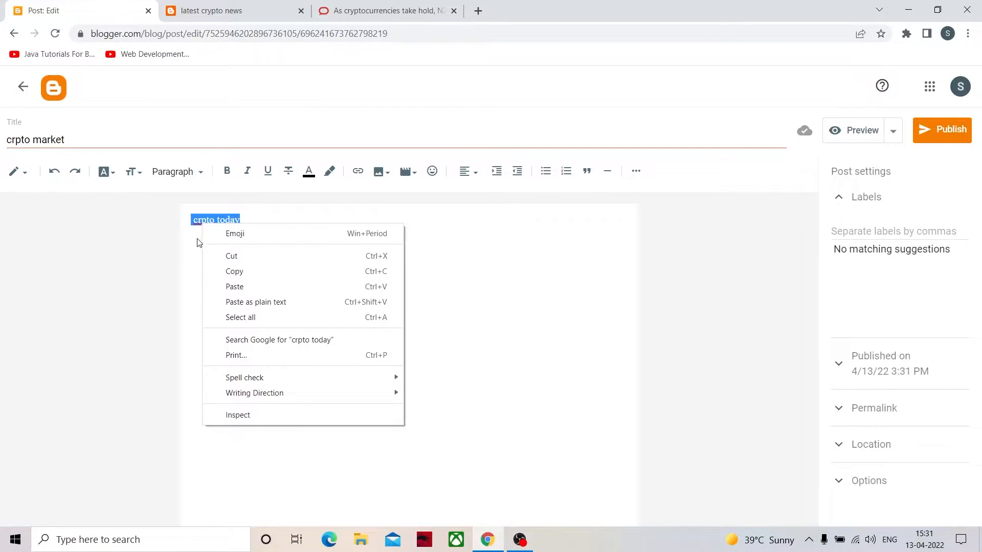
left_click(198, 238)
left_click(225, 225)
left_click_drag(249, 220, 167, 224)
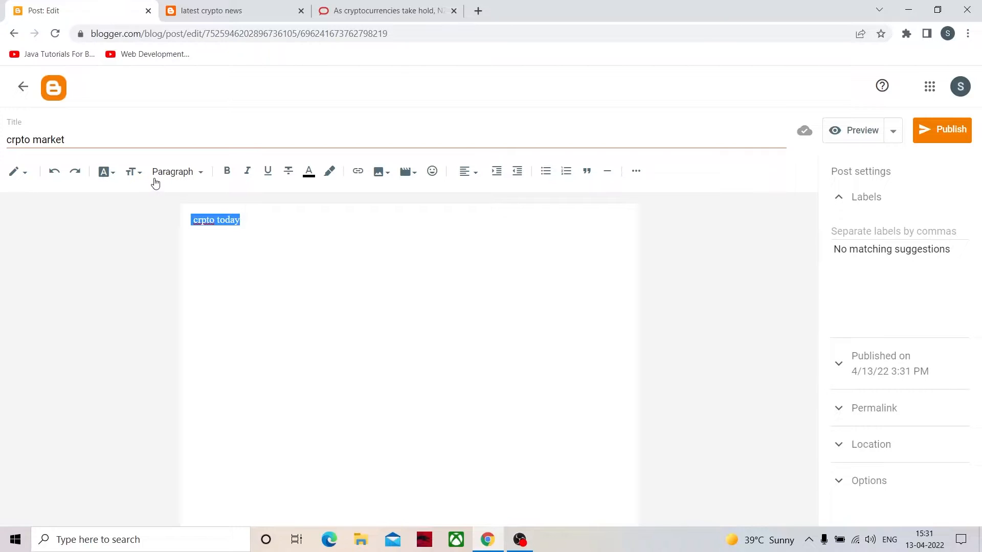
left_click(137, 174)
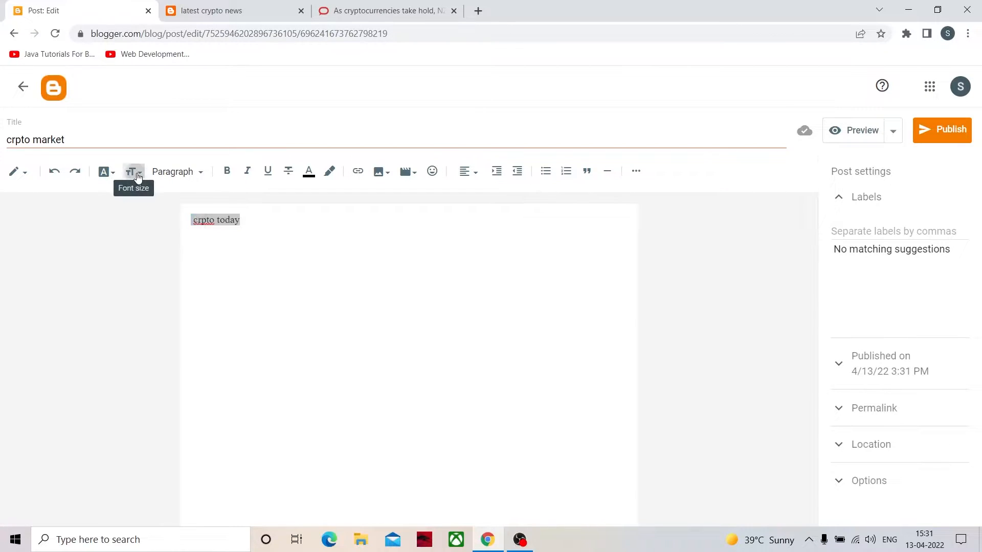
left_click(156, 329)
left_click(302, 272)
left_click_drag(309, 239, 88, 174)
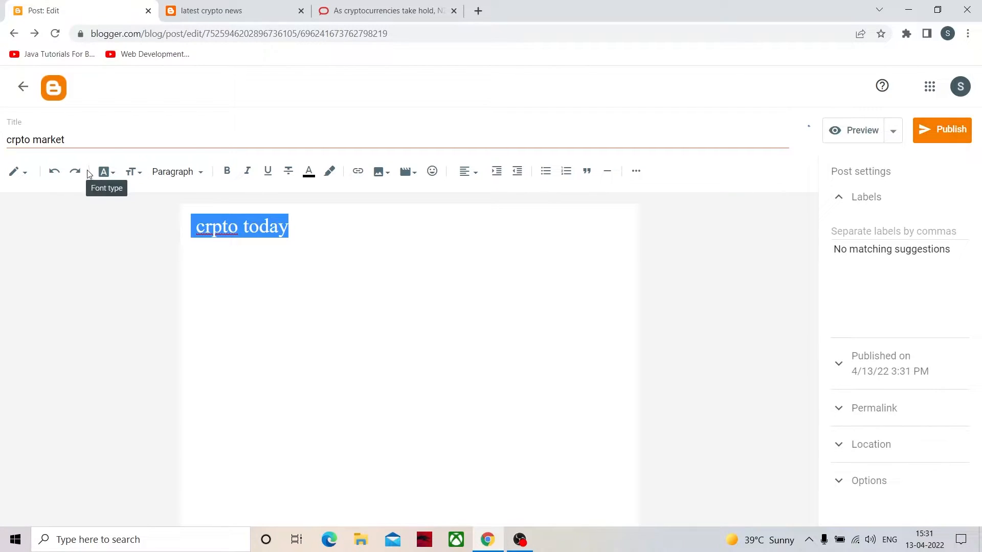
left_click(133, 173)
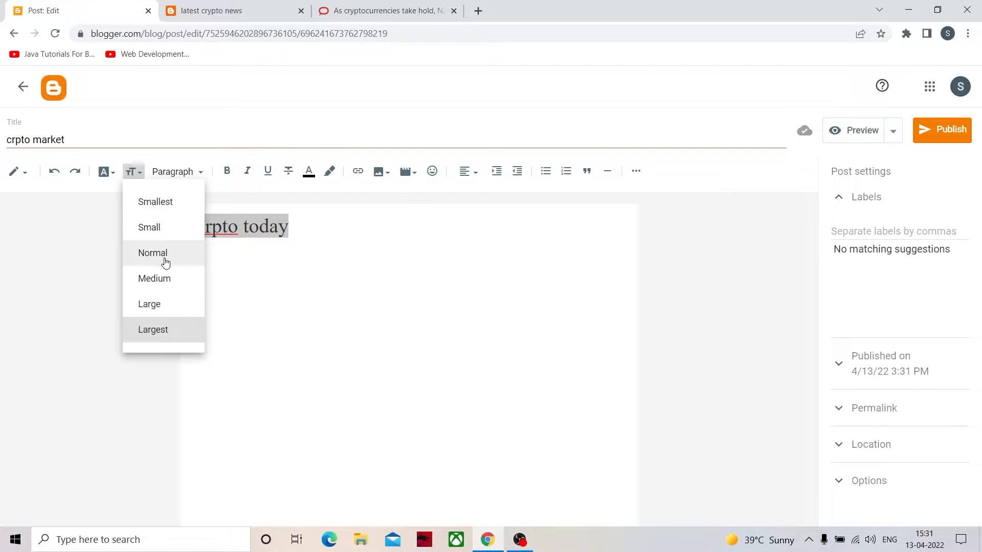
left_click_drag(291, 239, 189, 242)
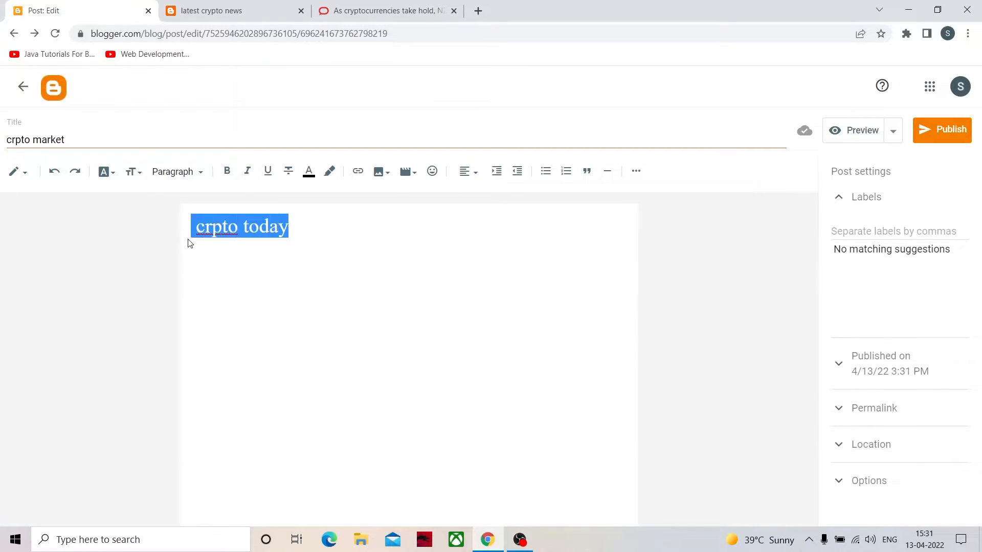
left_click(114, 174)
- Apply the Heading style to the "crpto today" body text
left_click(193, 172)
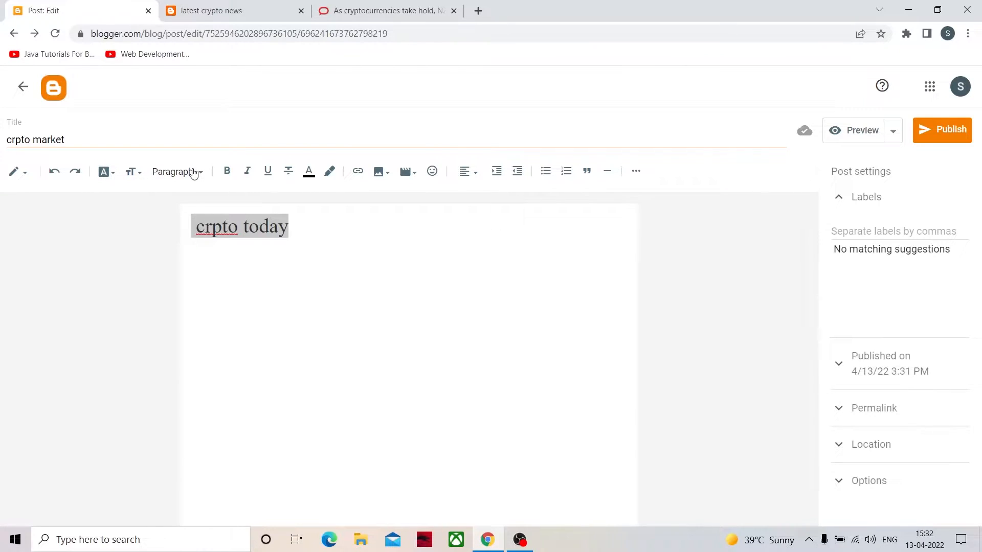
left_click(194, 174)
left_click(194, 227)
left_click(308, 238)
left_click_drag(308, 239, 197, 227)
left_click(190, 174)
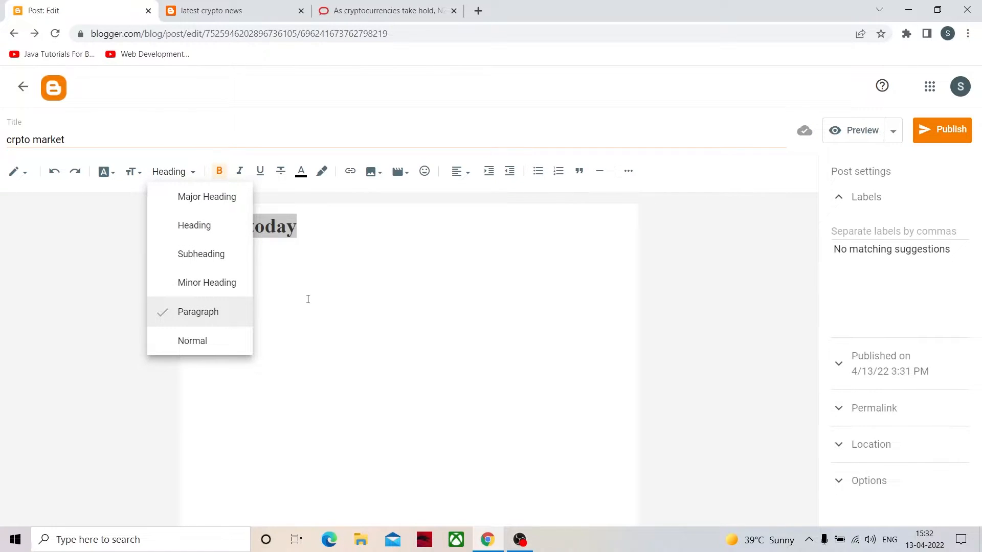
left_click(308, 299)
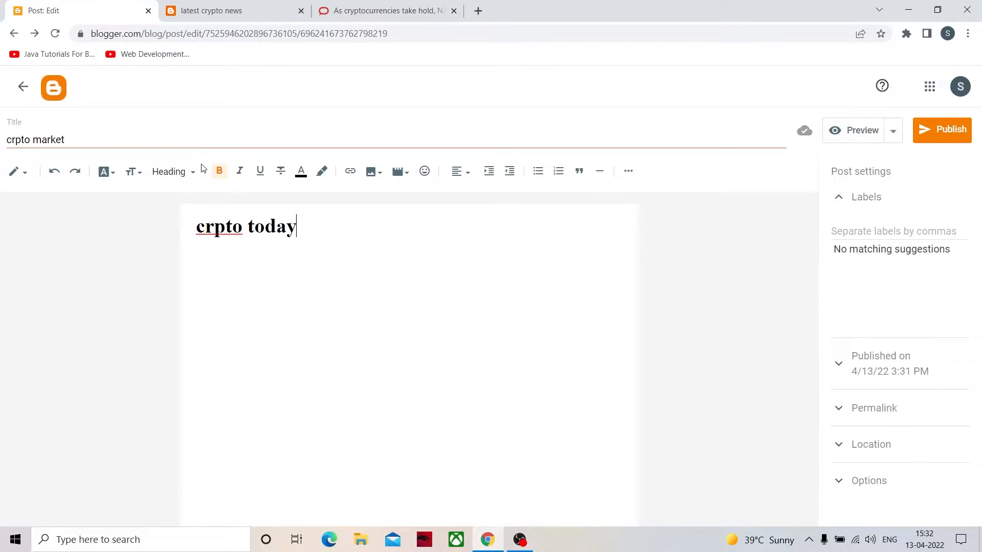
- Look through the text style options for "crpto today" and add a new line below the heading
mouse_move(306, 229)
left_mouse_down()
mouse_move(207, 227)
mouse_move(309, 245)
left_mouse_up()
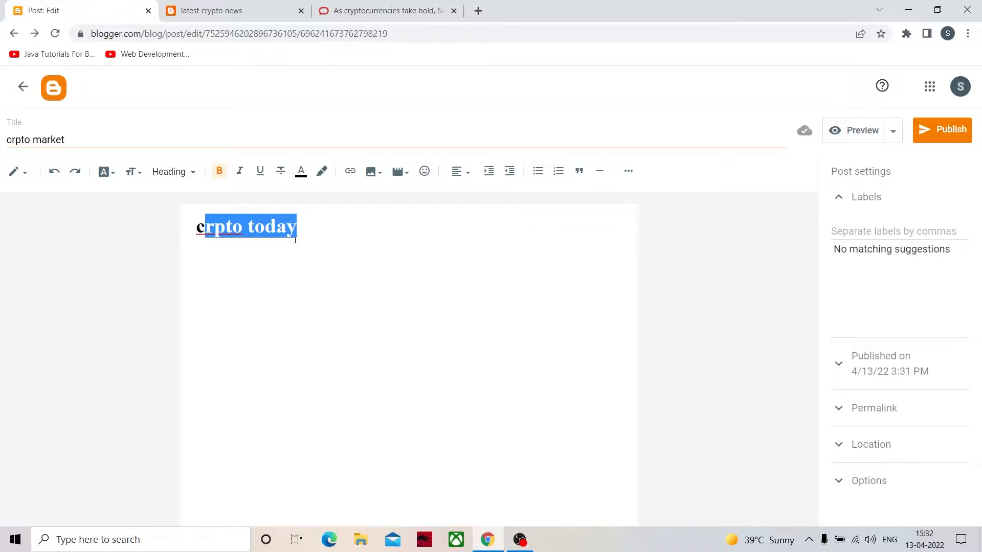
left_click(204, 227)
left_click_drag(296, 240, 195, 237)
left_click(177, 172)
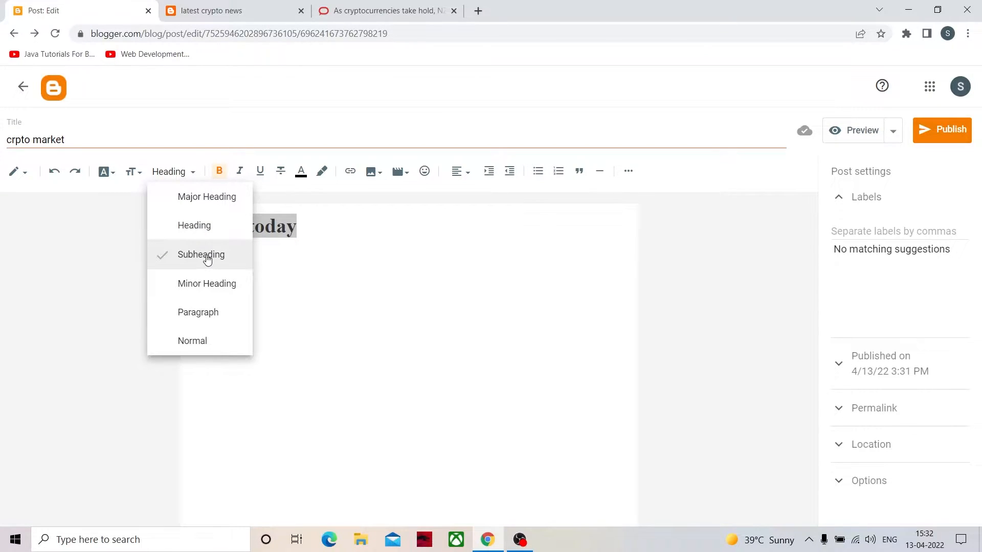
left_click(333, 301)
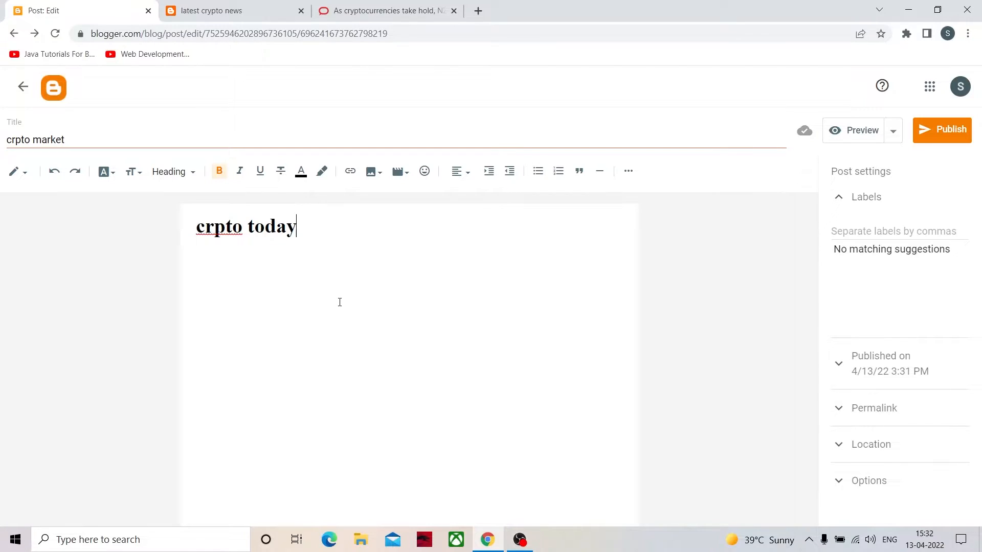
key("Return")
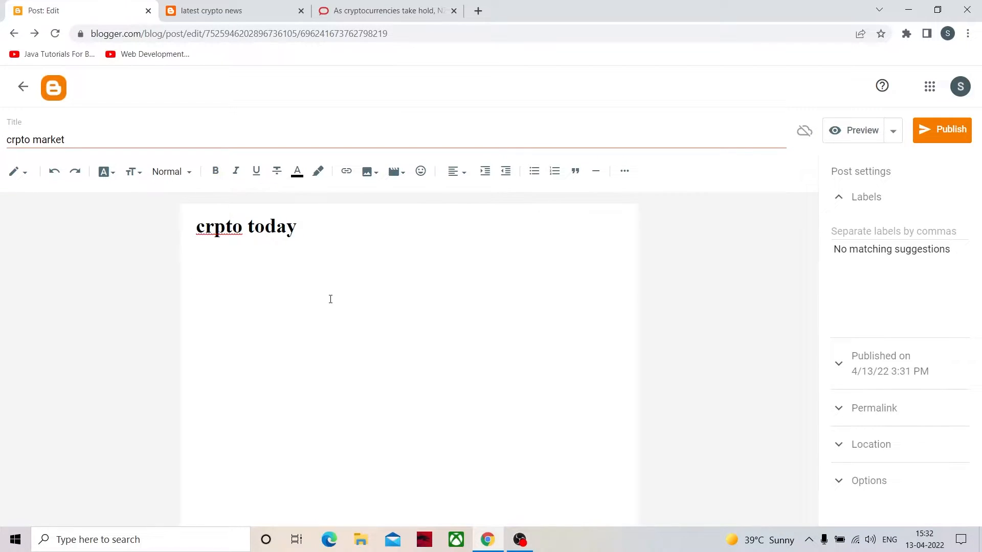
- Remove bold from the "crpto today" heading and make it italic and underlined
left_click_drag(307, 227, 184, 221)
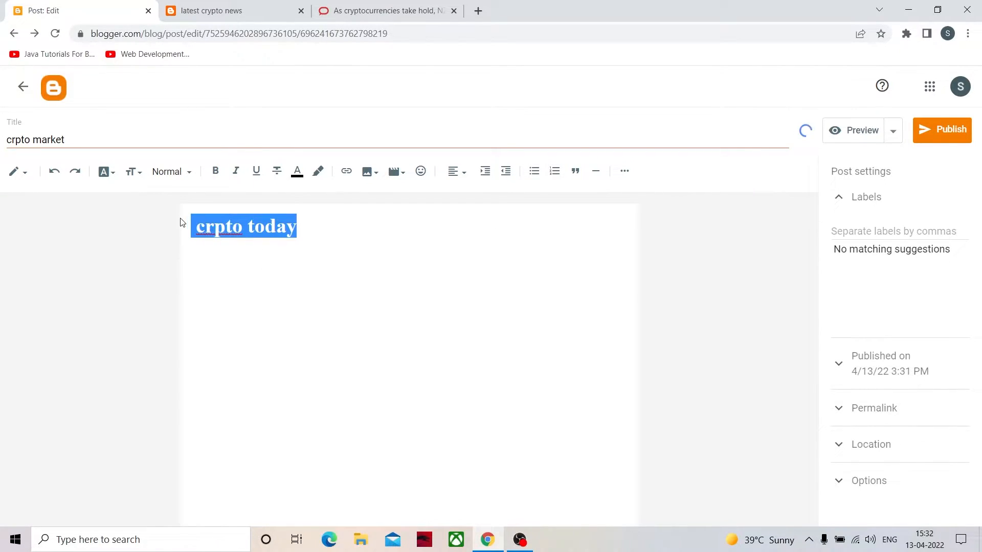
left_click(221, 173)
left_click(239, 171)
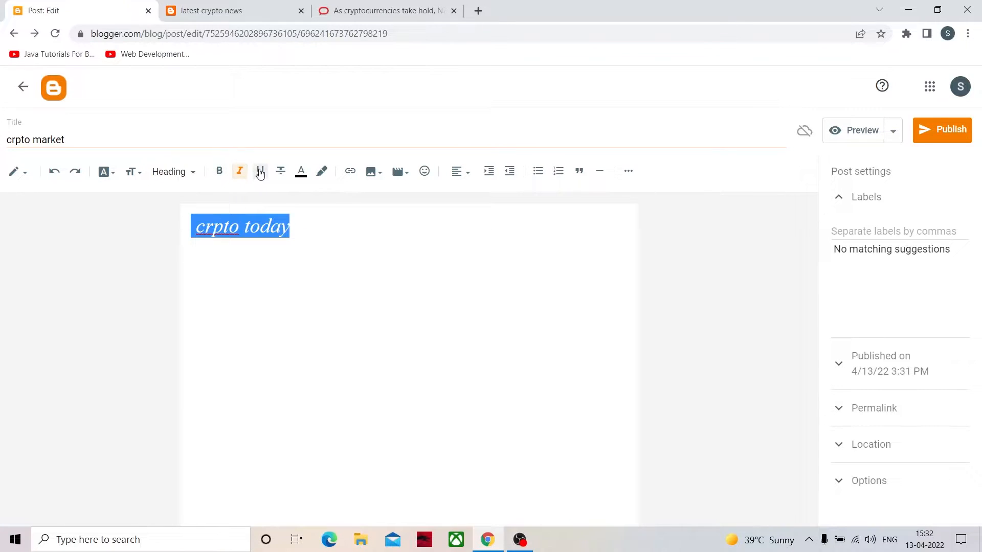
left_click(260, 171)
left_click(248, 258)
- Change the text color of the "crpto today" heading to yellow
left_click_drag(298, 226, 204, 223)
left_click(316, 255)
left_click_drag(304, 229, 142, 217)
left_click(297, 171)
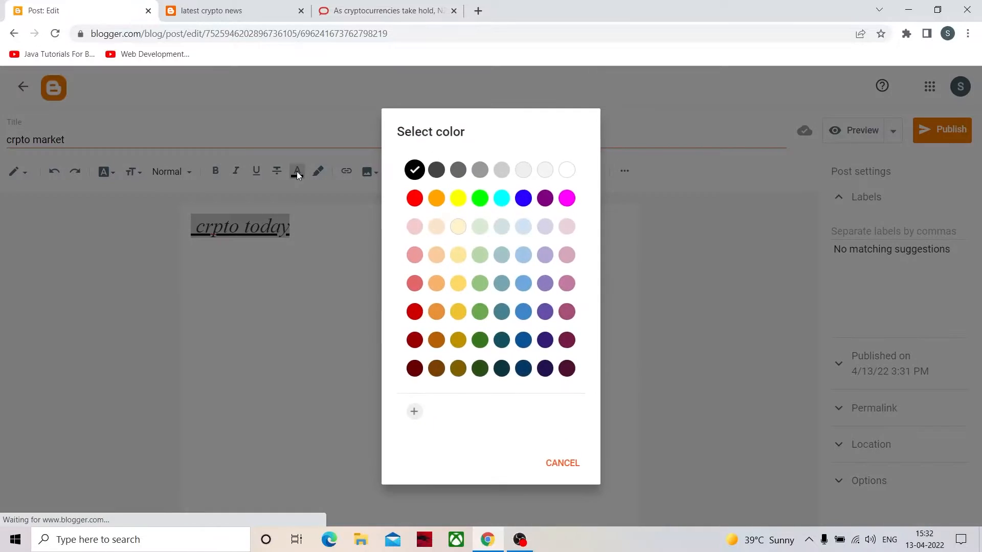
left_click(456, 199)
left_click(315, 271)
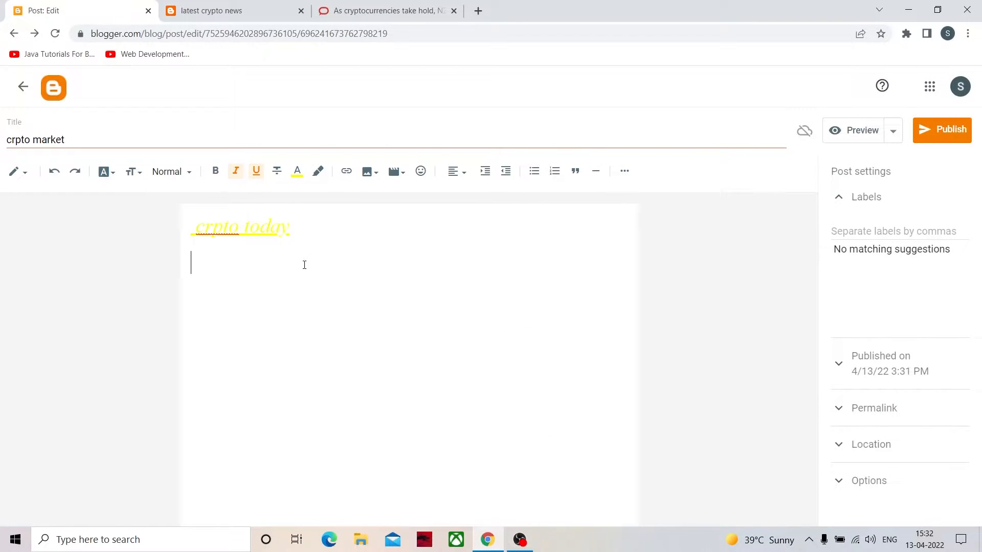
- Set the background color of "crpto today" to black, and check the post in a preview before returning to the editor
left_click(318, 171)
left_click(415, 169)
left_click_drag(289, 228, 192, 230)
left_click(318, 170)
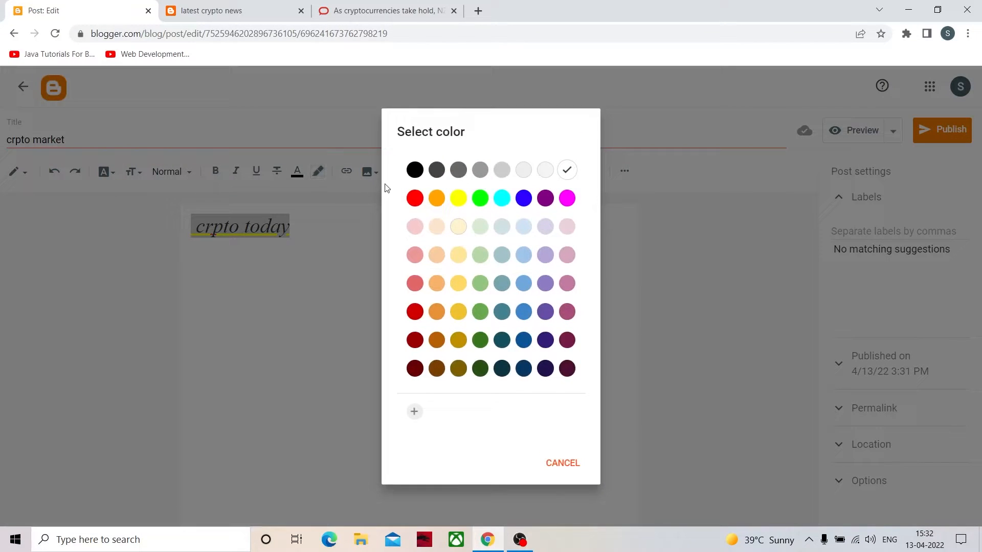
left_click(416, 174)
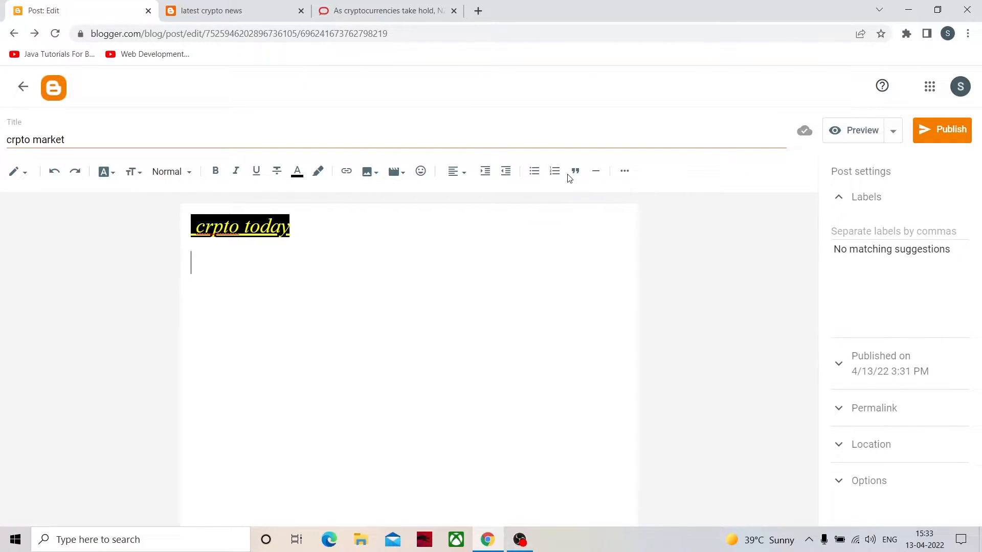
left_click(869, 131)
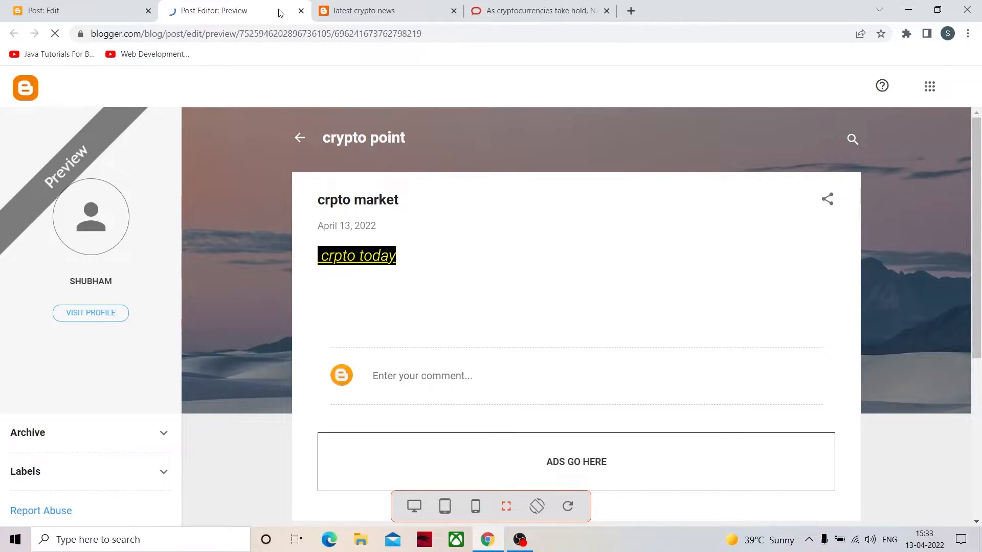
left_click(302, 11)
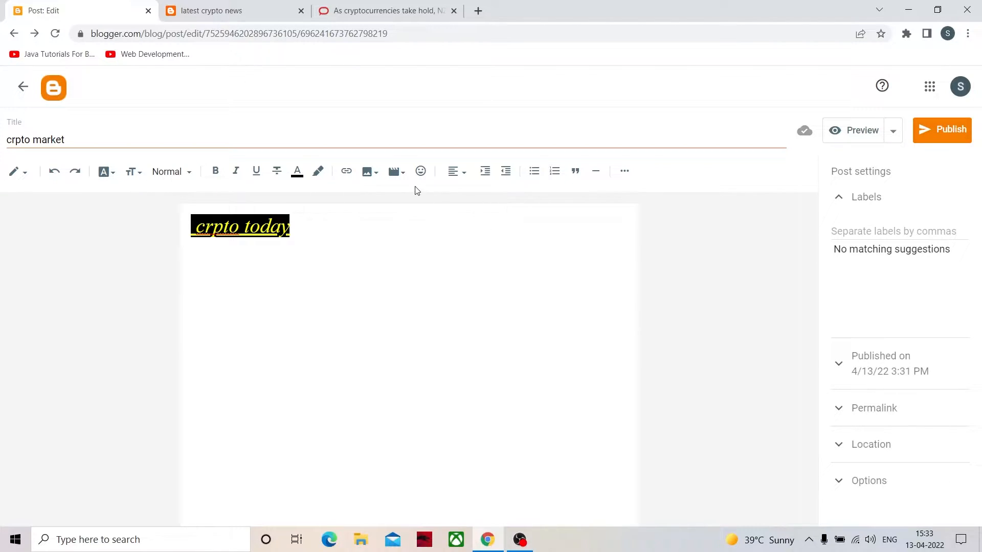
- Start an image upload from the computer and browse to the Desktop folder
left_click(376, 172)
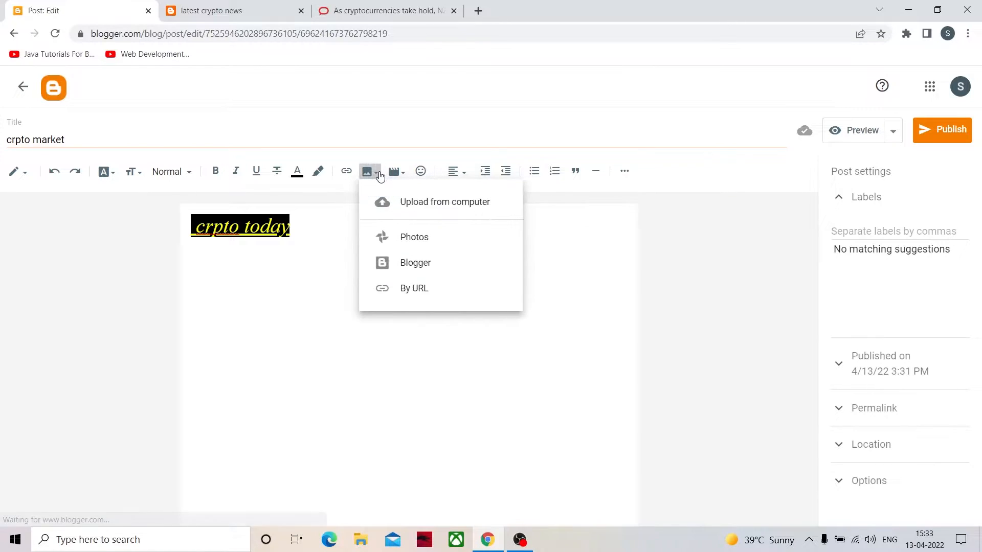
left_click(397, 203)
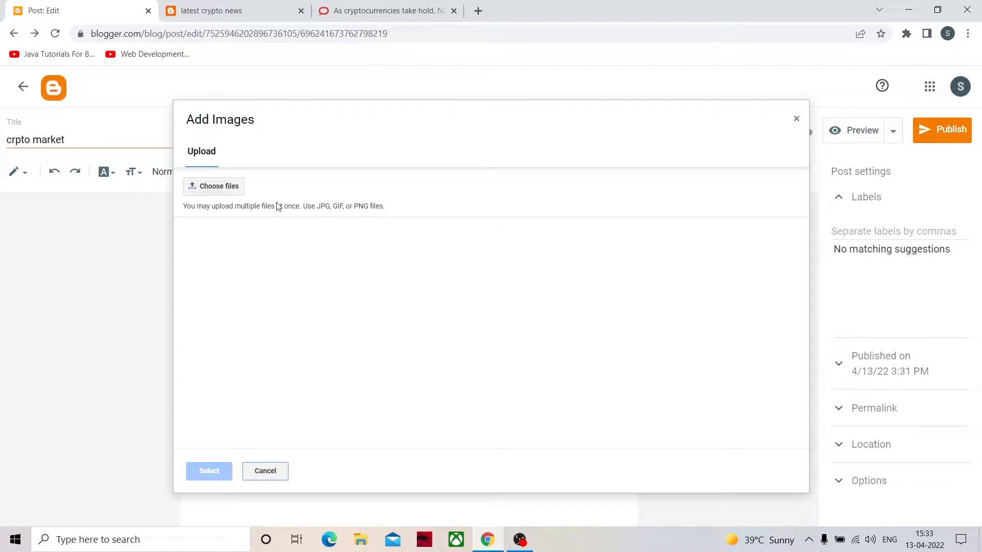
left_click(221, 191)
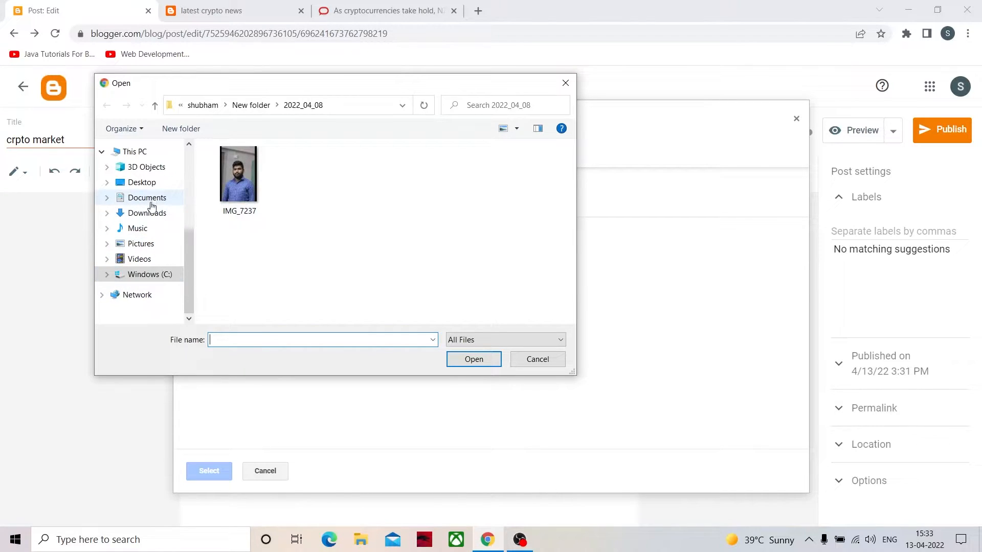
scroll(149, 220, "up", 2)
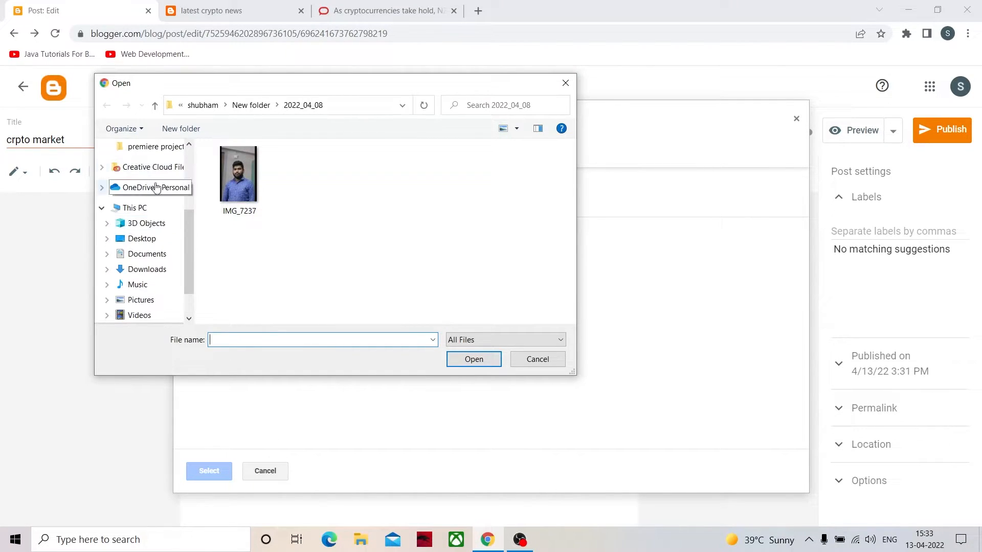
left_click(149, 241)
- Upload the cryptocurrency coins image from the Desktop and insert it below the heading
scroll(422, 267, "down", 5)
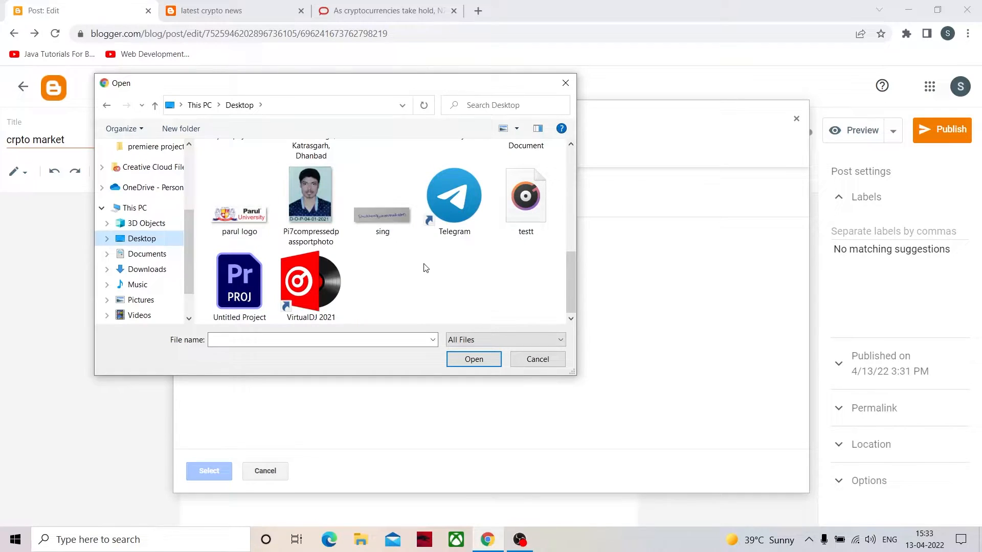
scroll(413, 270, "up", 2)
scroll(415, 271, "down", 3)
scroll(401, 265, "up", 4)
scroll(385, 263, "up", 1)
left_click(381, 184)
left_click(371, 297)
left_click(468, 360)
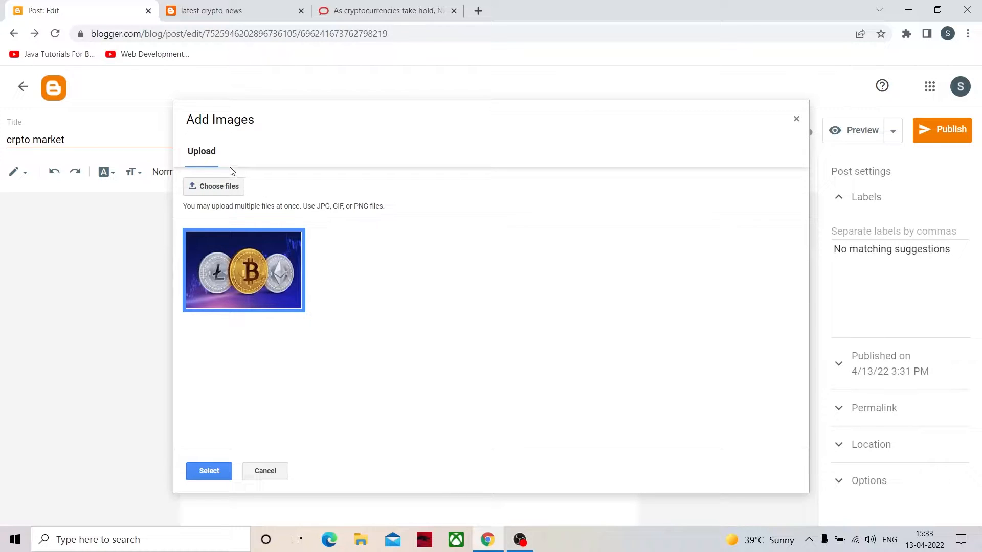
left_click(223, 475)
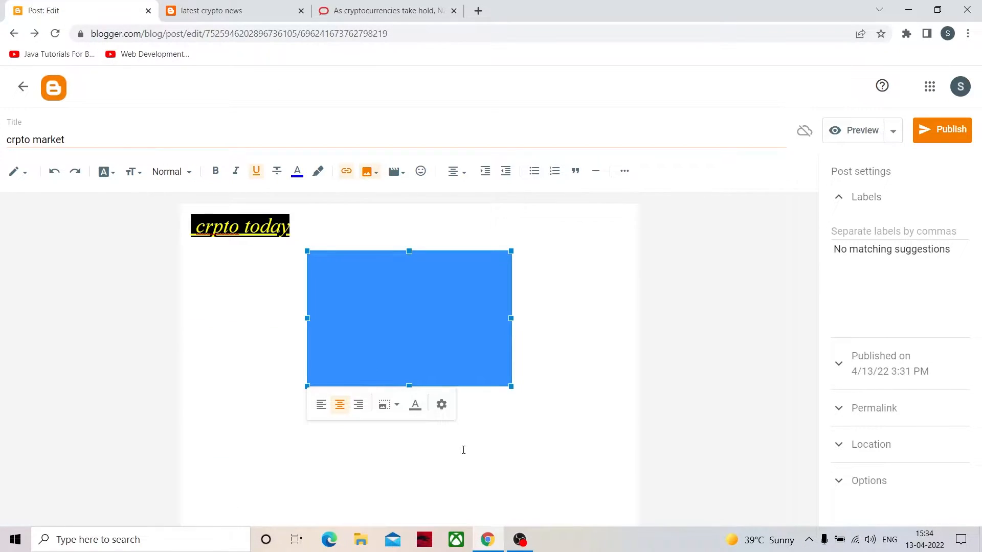
- Resize the inserted coins image to slightly smaller by its corner handle
left_click(454, 439)
left_click(322, 283)
left_click(402, 340)
left_click(463, 437)
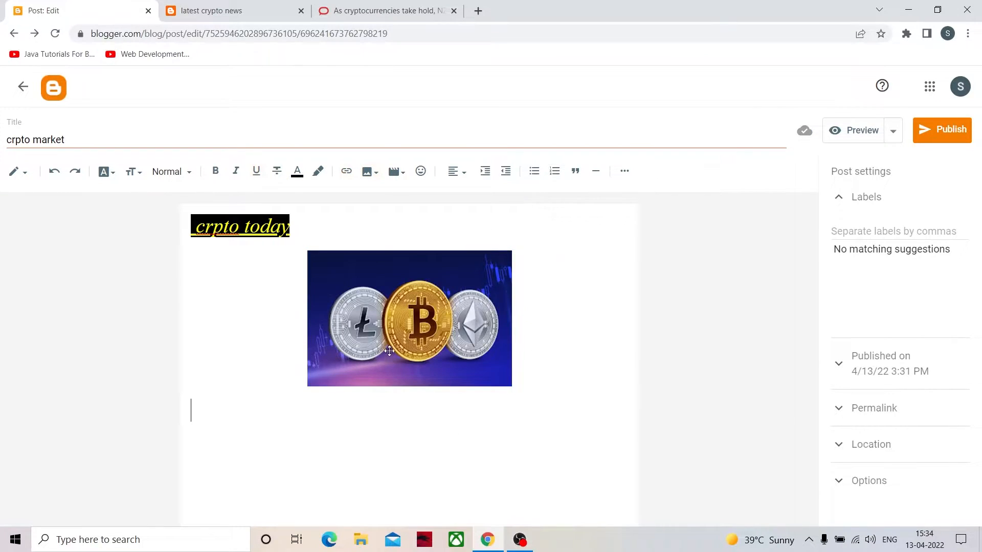
left_click(411, 330)
left_click_drag(510, 251, 505, 296)
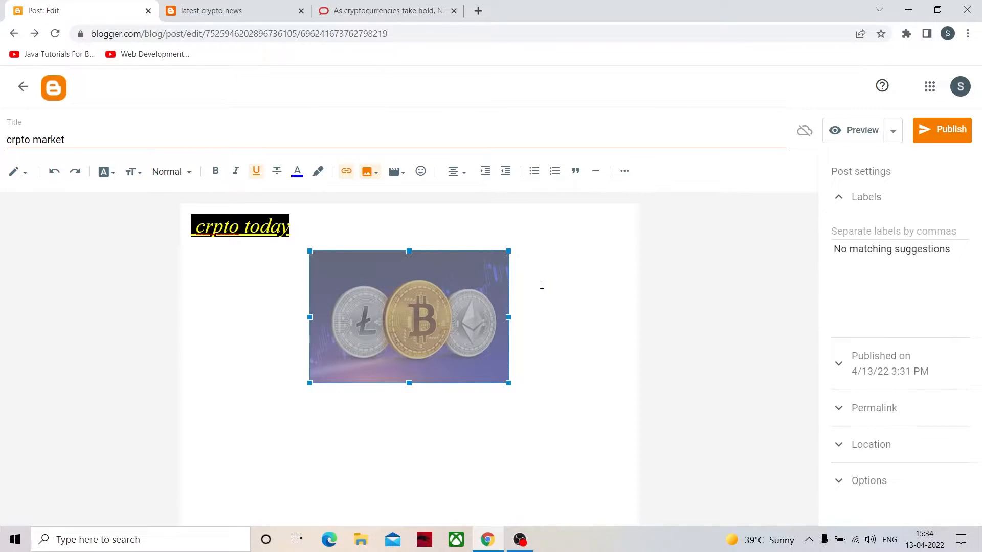
- Try left and right alignment on the coins image and return it to center alignment
left_click(410, 357)
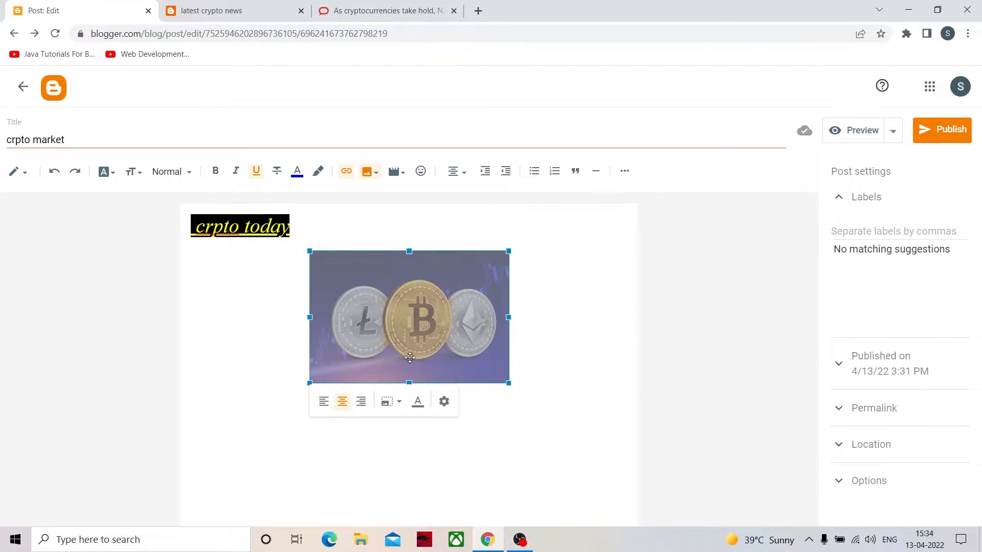
left_click(324, 402)
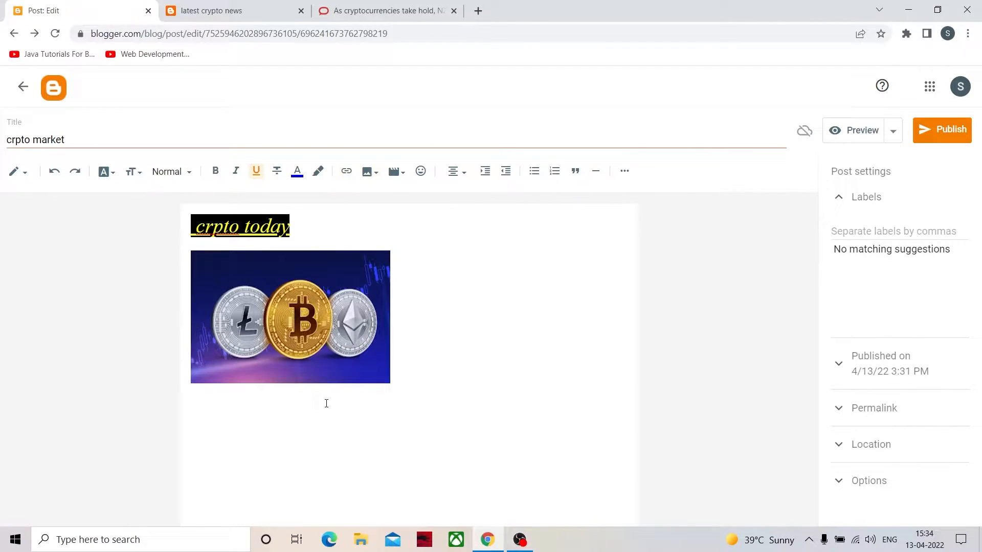
left_click(314, 306)
left_click(244, 402)
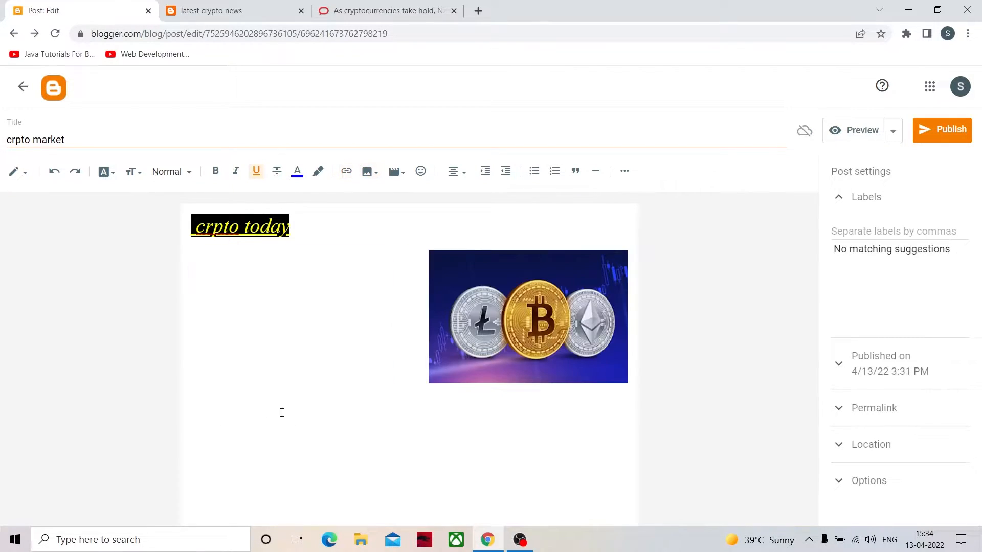
left_click(559, 335)
left_click(461, 405)
left_click(424, 339)
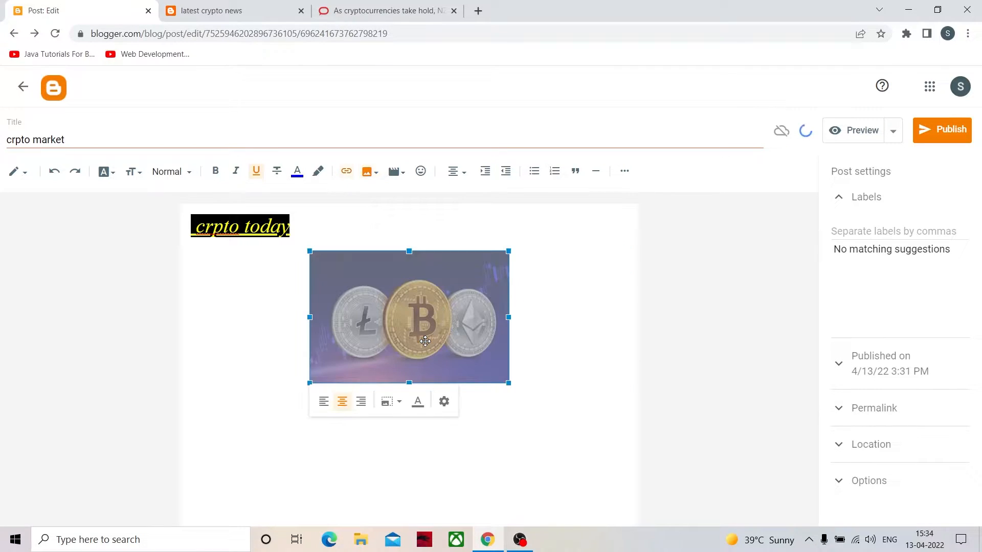
- Set the coins image's alt text to "crypto image" and its size to Medium
left_click(442, 401)
left_click(588, 165)
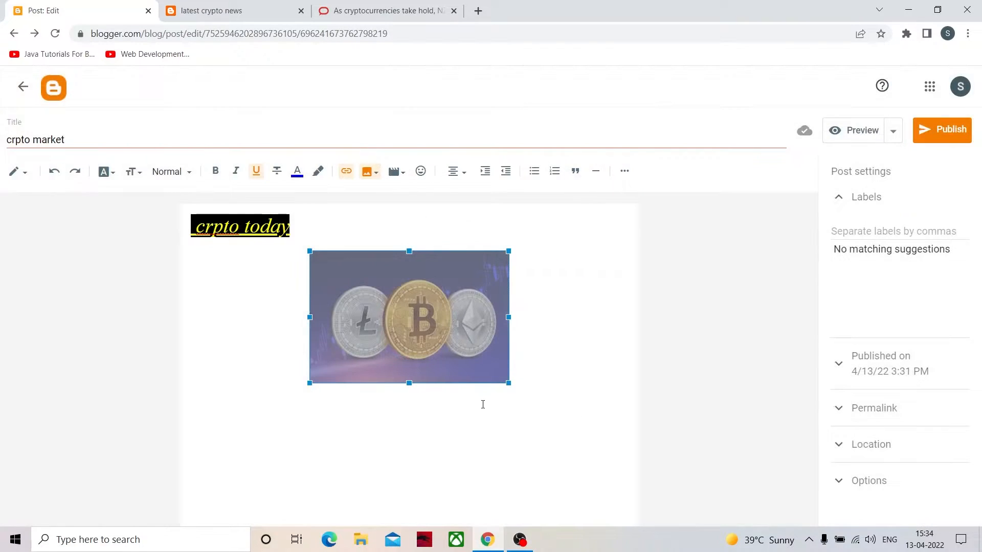
right_click(459, 359)
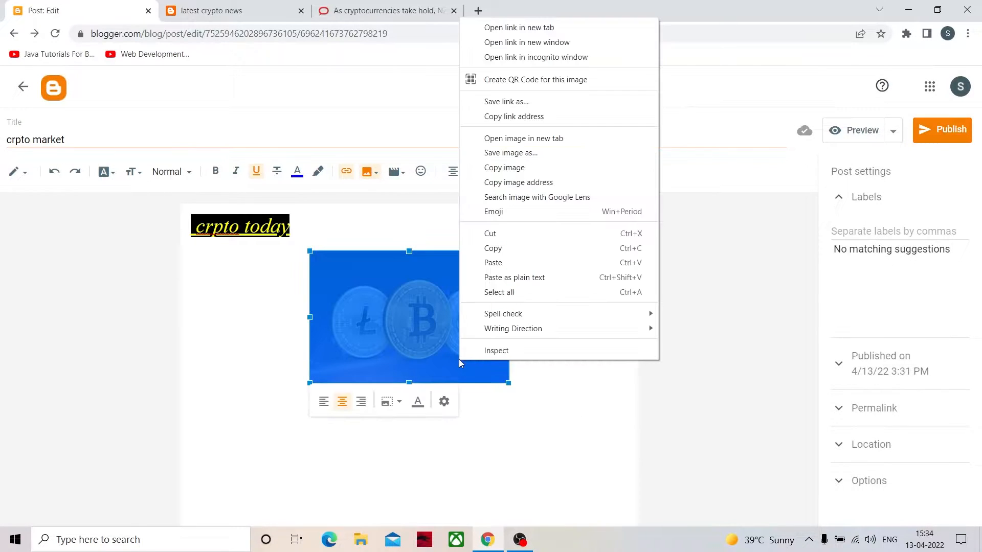
left_click(444, 401)
left_click(447, 213)
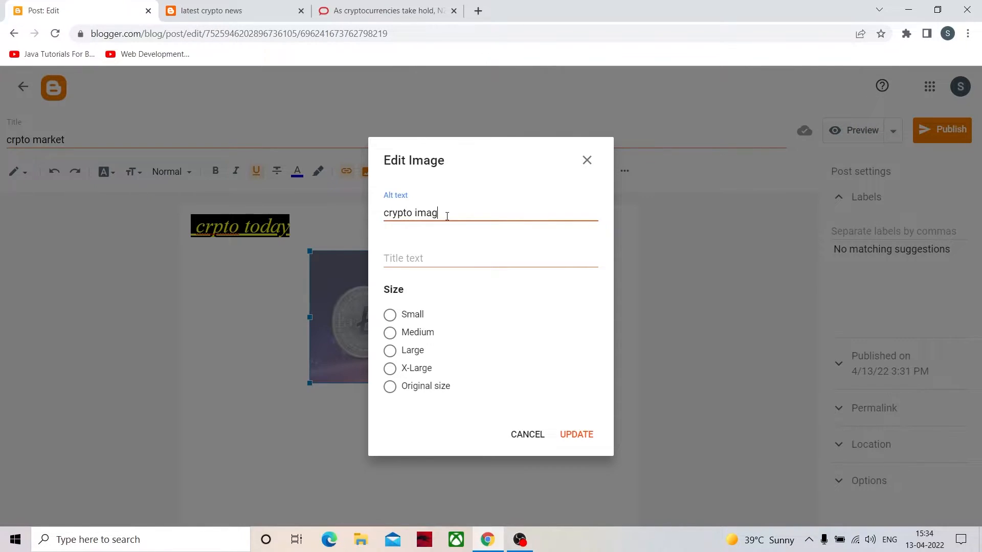
left_click(421, 319)
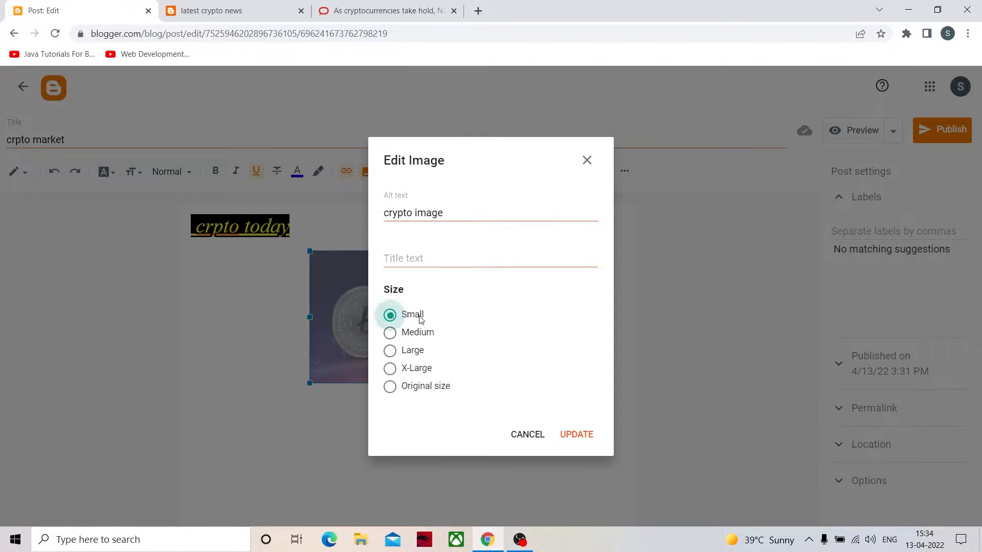
left_click(429, 333)
left_click(574, 435)
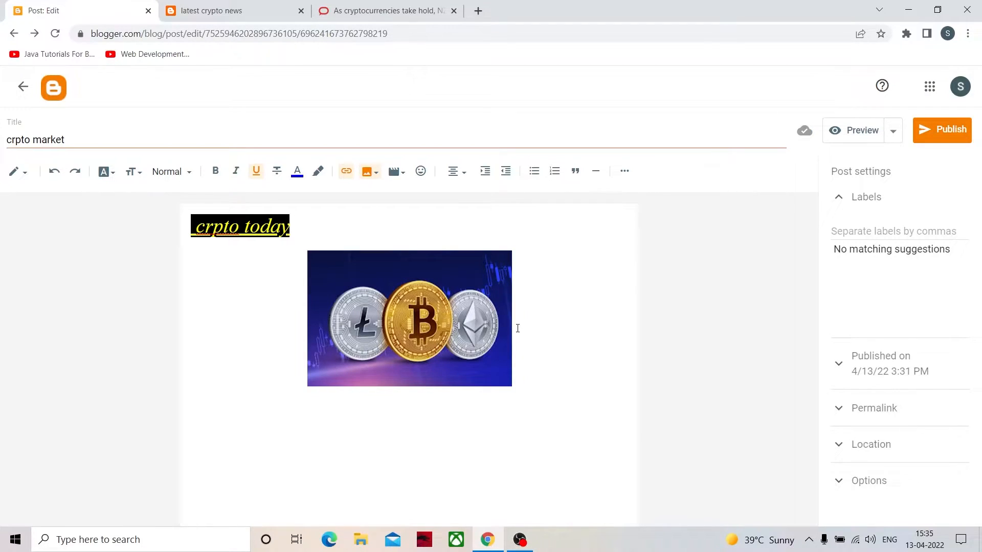
left_click(475, 329)
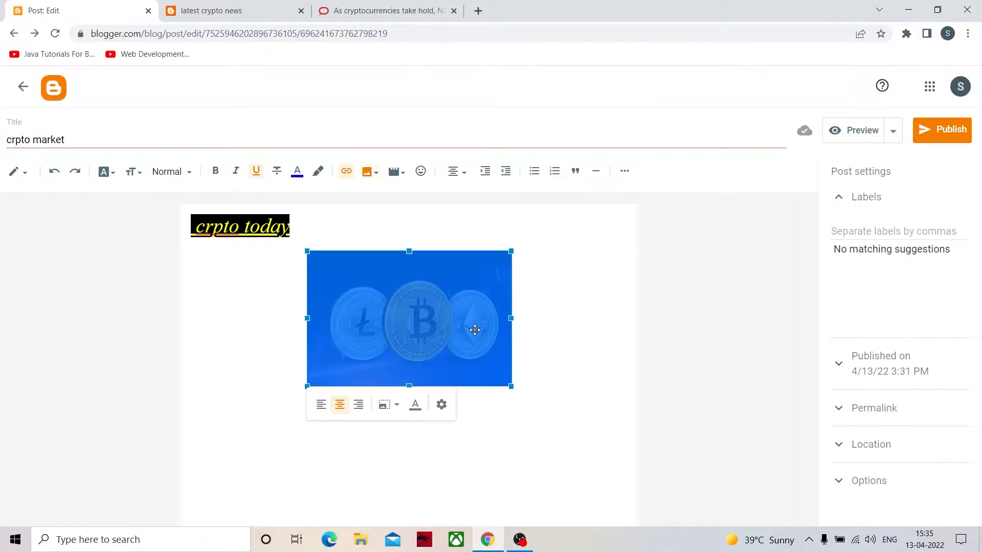
left_click(441, 404)
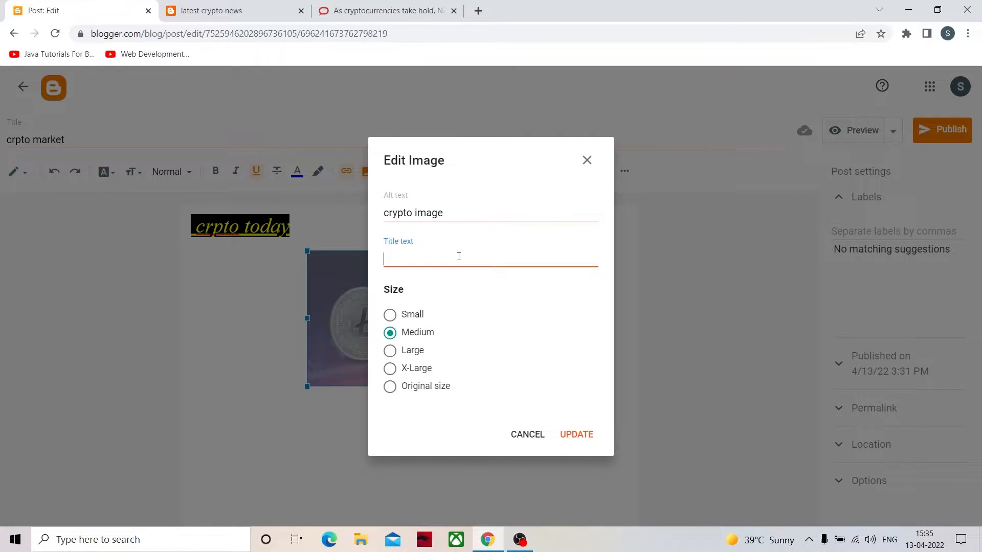
left_click(523, 441)
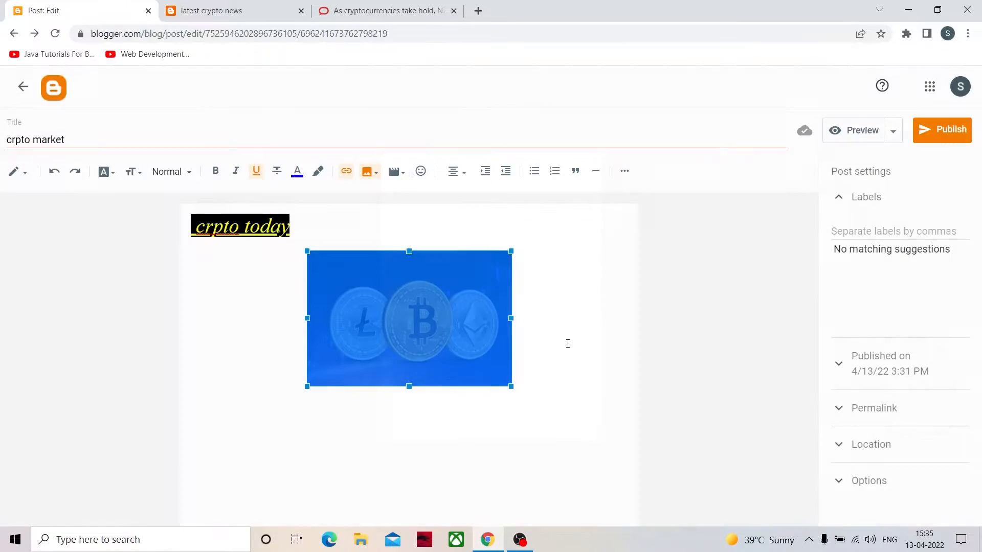
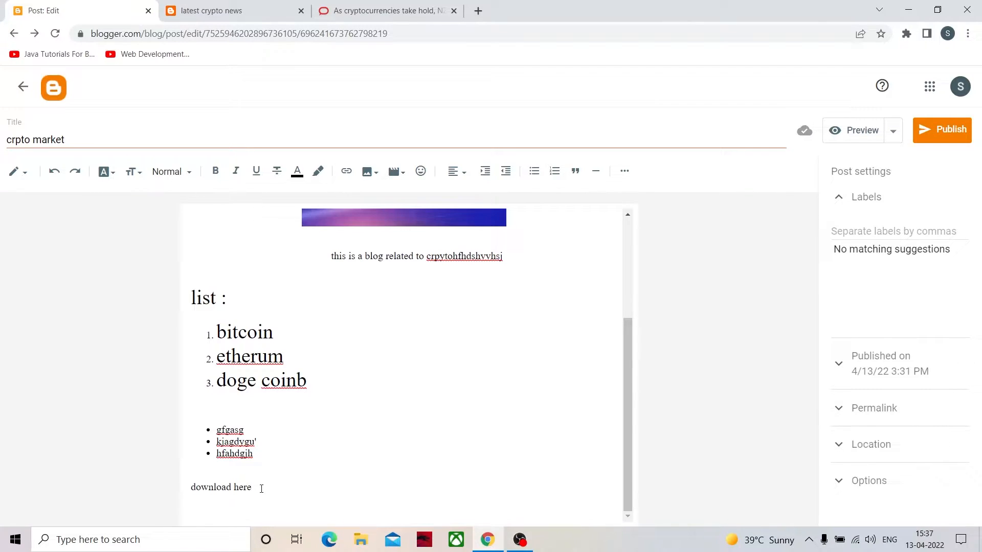
left_click_drag(250, 491, 188, 492)
left_click(258, 495)
left_click_drag(264, 485, 149, 485)
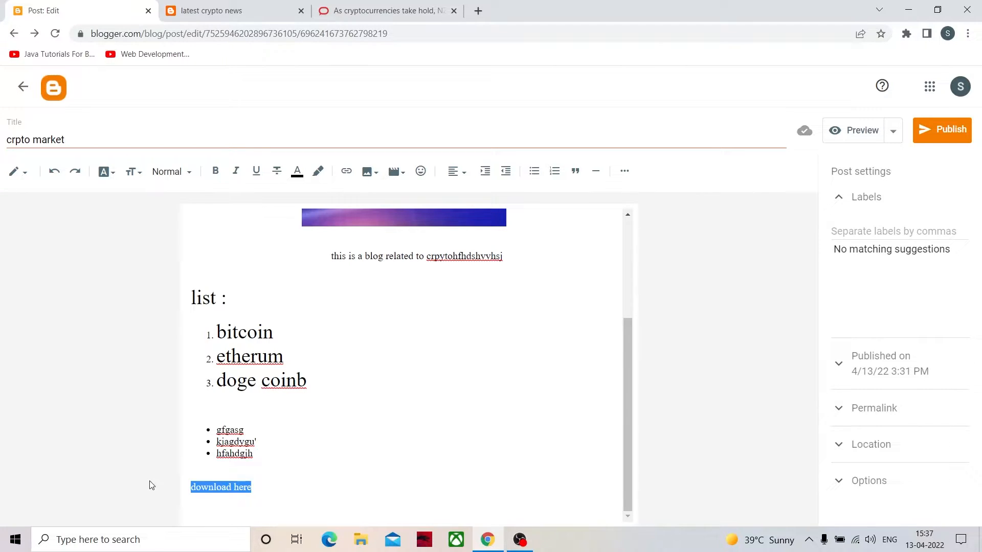
left_click(244, 487)
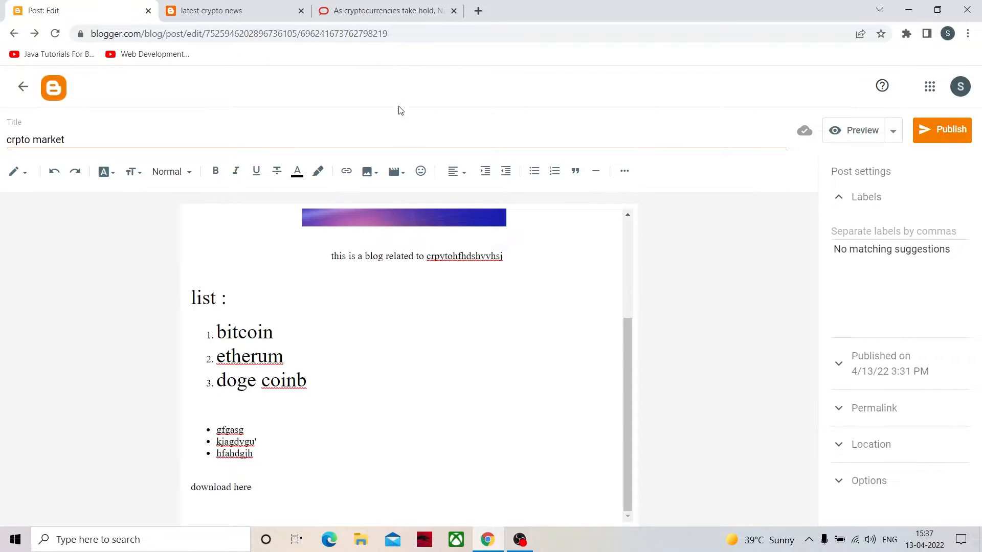
- Switch to the crypto article on The Conversation and look over the site's global home page
left_click(367, 15)
scroll(342, 183, "up", 10)
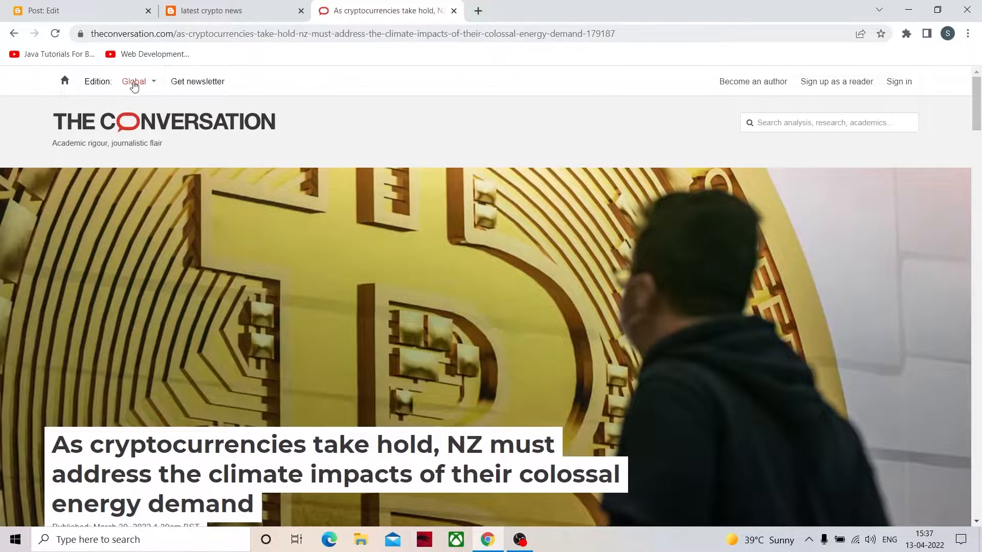
left_click(117, 122)
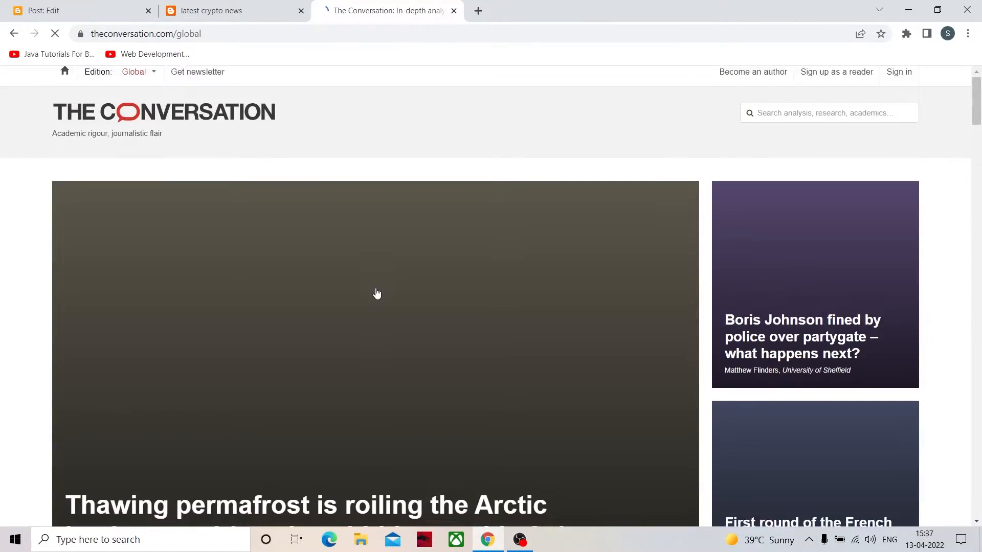
scroll(377, 294, "down", 15)
scroll(404, 322, "up", 15)
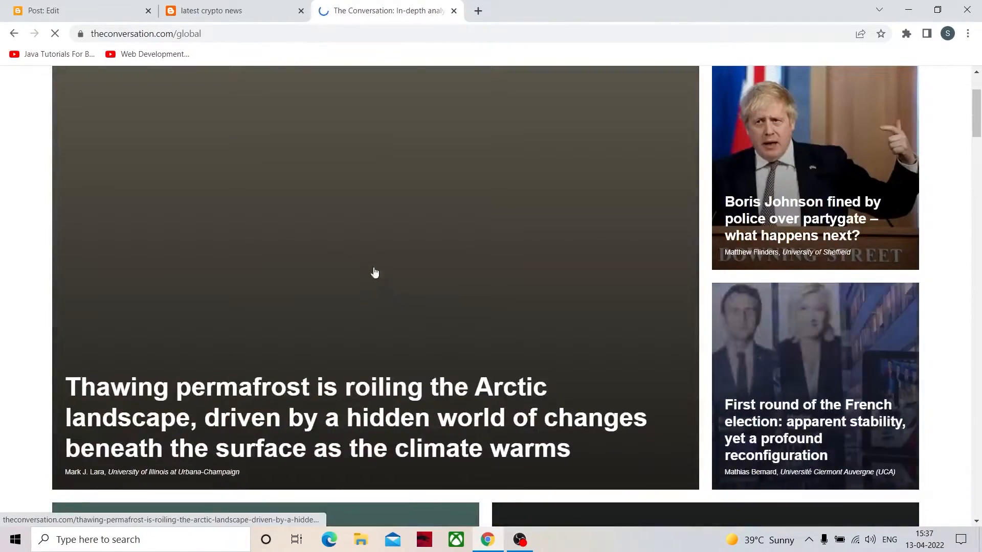
scroll(381, 281, "up", 3)
scroll(281, 335, "down", 3)
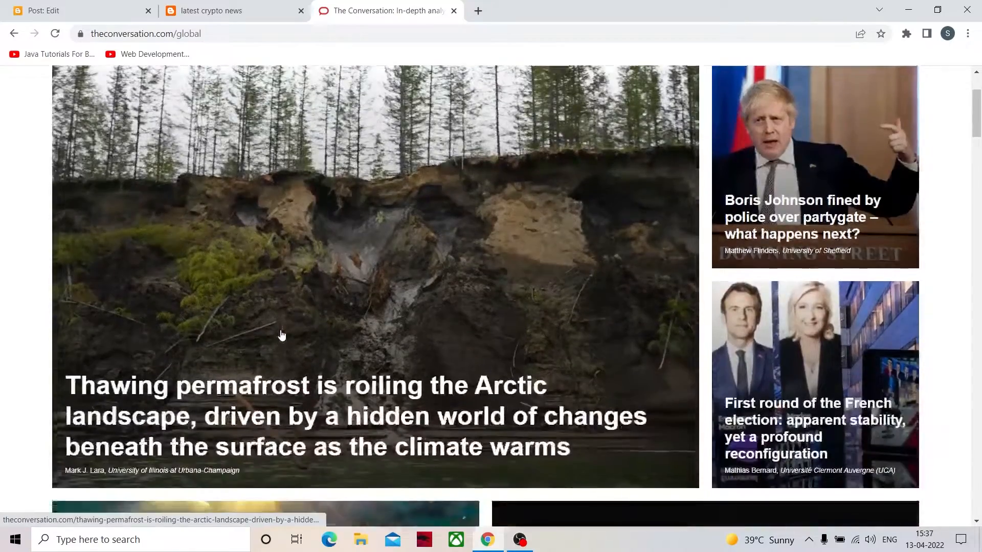
- Search Google for "apk downloader" in a new tab and open the PUBG MOBILE: Aftermath page on APKPure
left_click(478, 10)
type("apk")
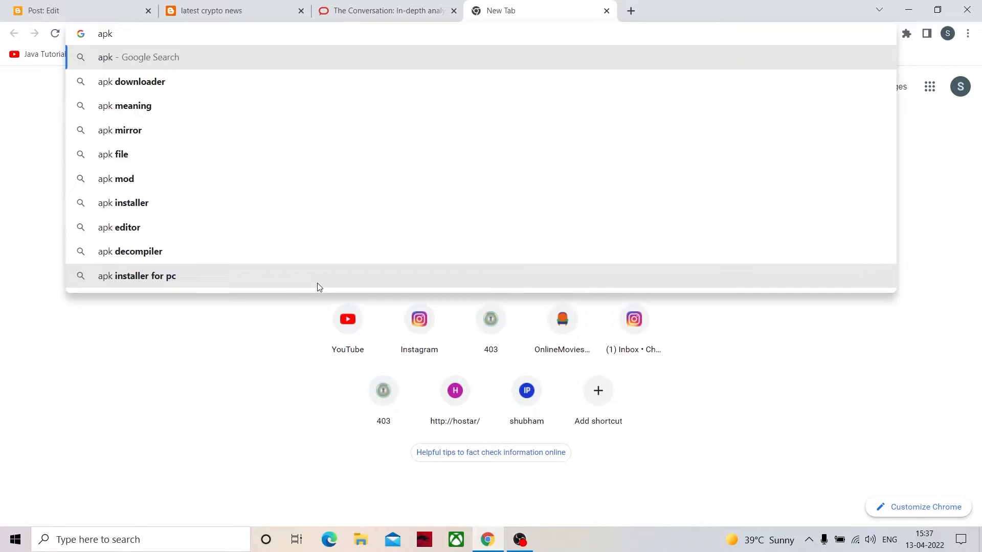
left_click(182, 80)
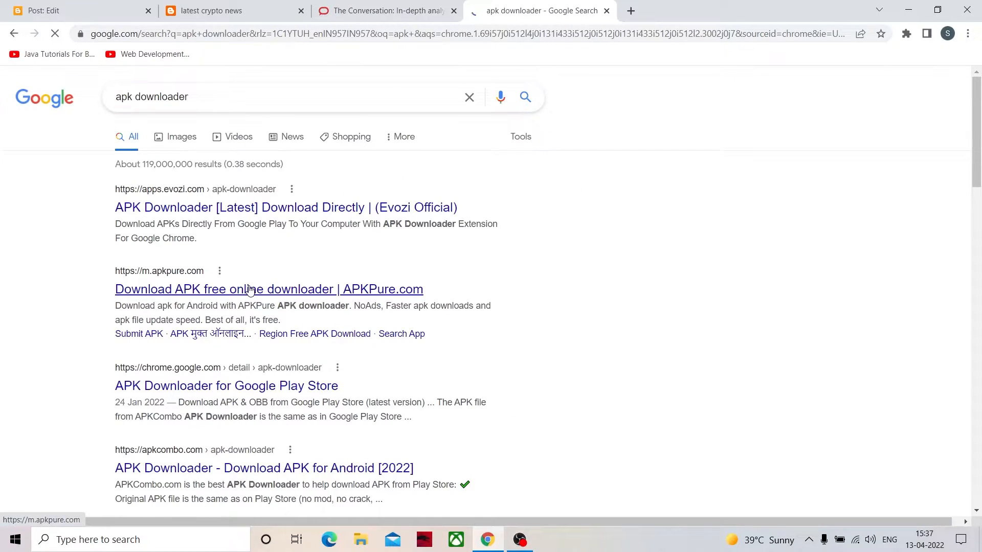
left_click(249, 290)
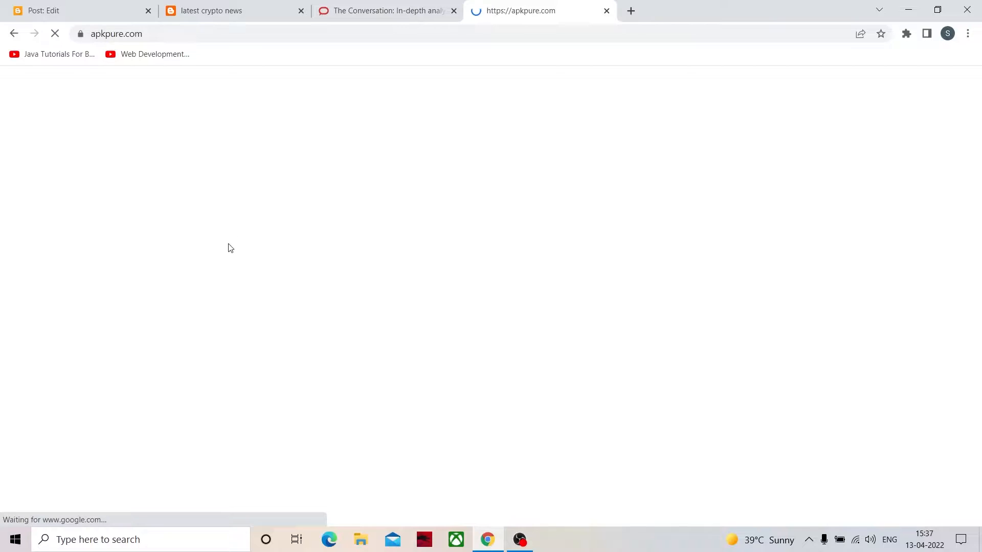
scroll(266, 332, "down", 6)
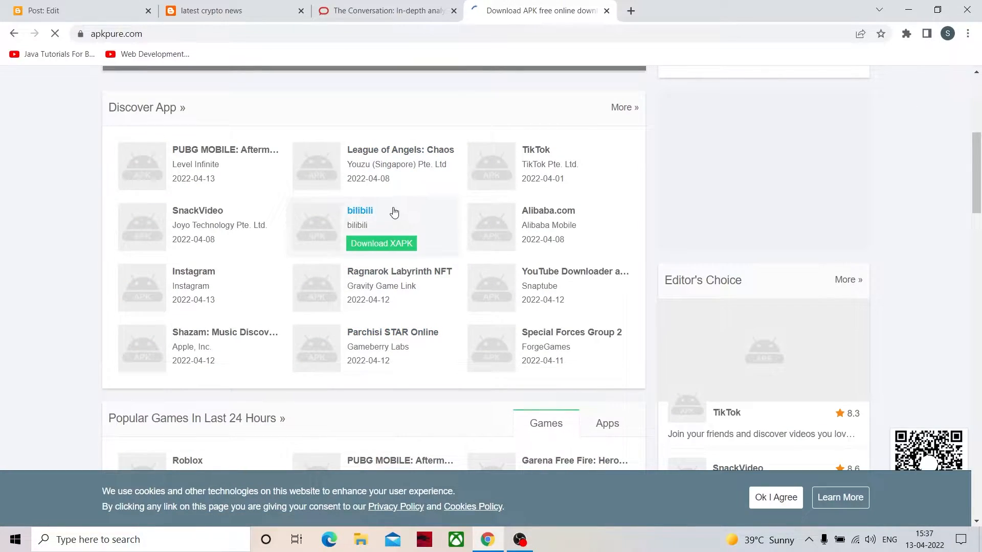
left_click(216, 151)
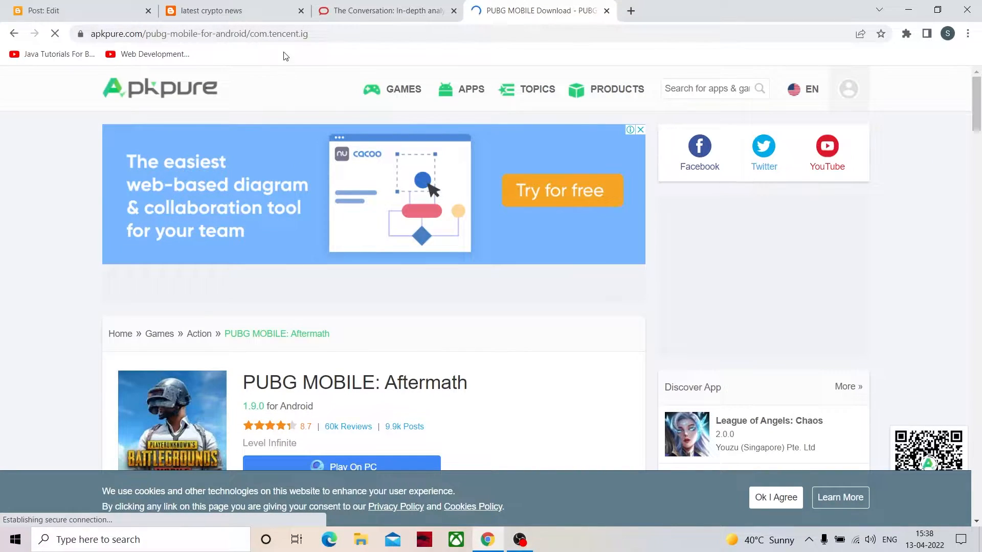
- Copy the PUBG MOBILE page's web address and return to the Blogger post editor
left_click(333, 33)
left_click_drag(337, 34, 91, 33)
right_click(130, 32)
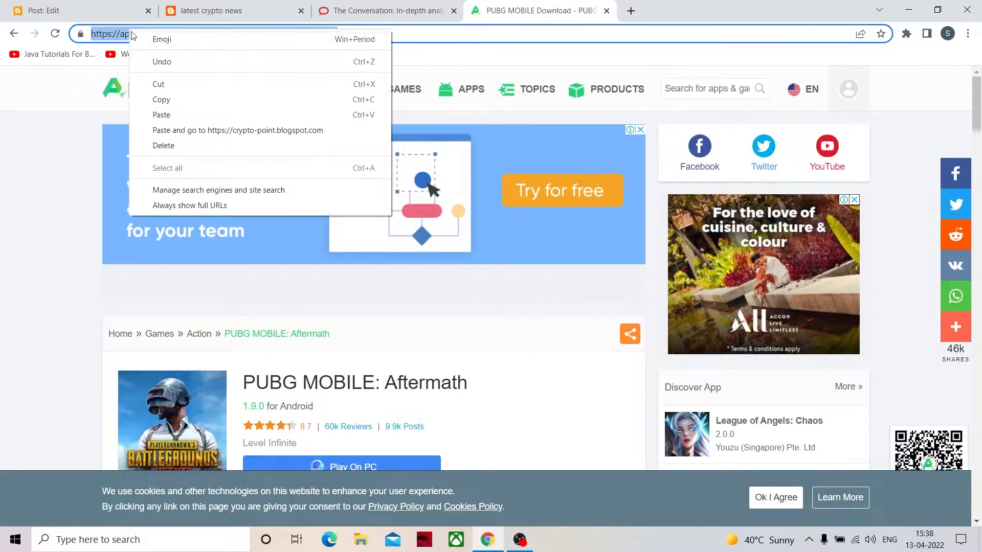
left_click(180, 99)
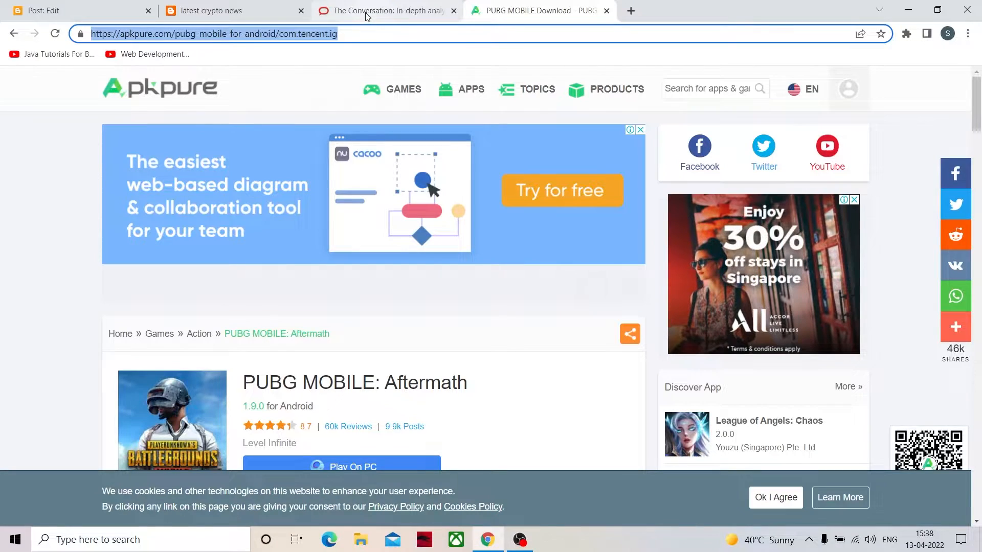
left_click(199, 10)
left_click(81, 5)
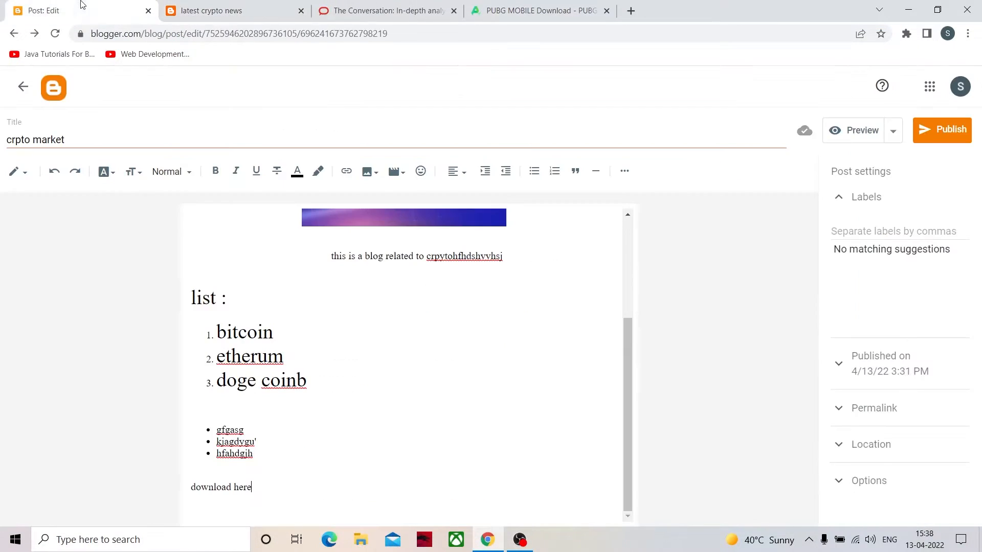
left_click_drag(267, 490, 189, 492)
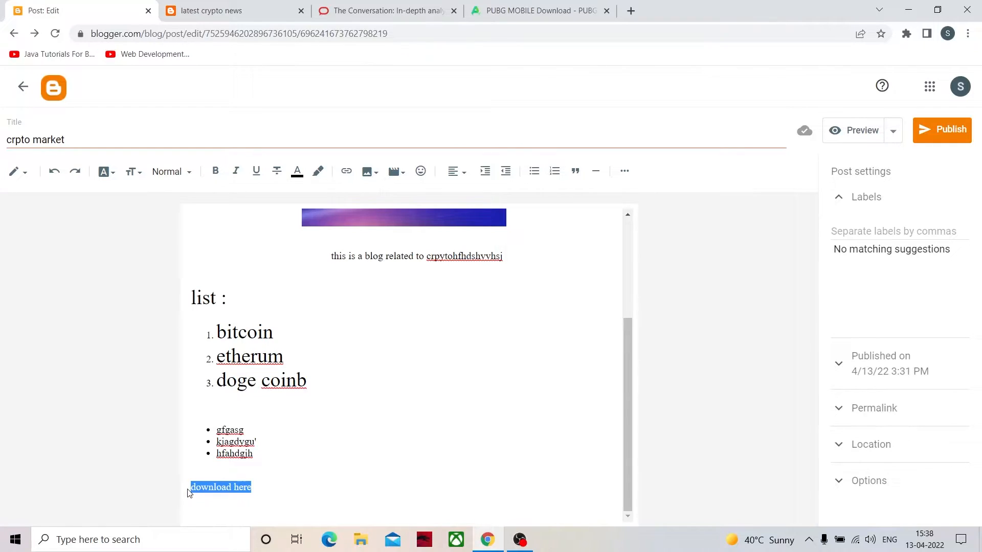
left_click(346, 173)
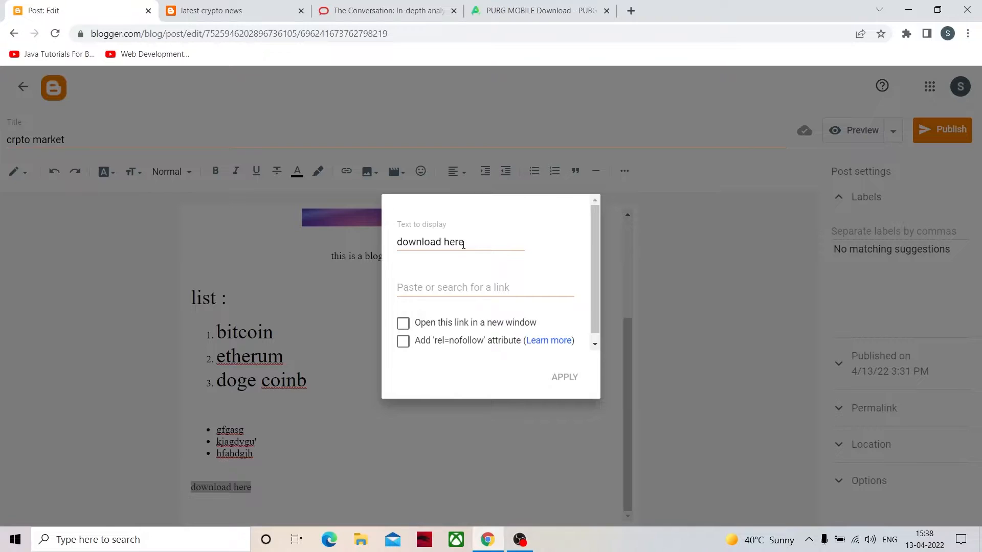
left_click(444, 285)
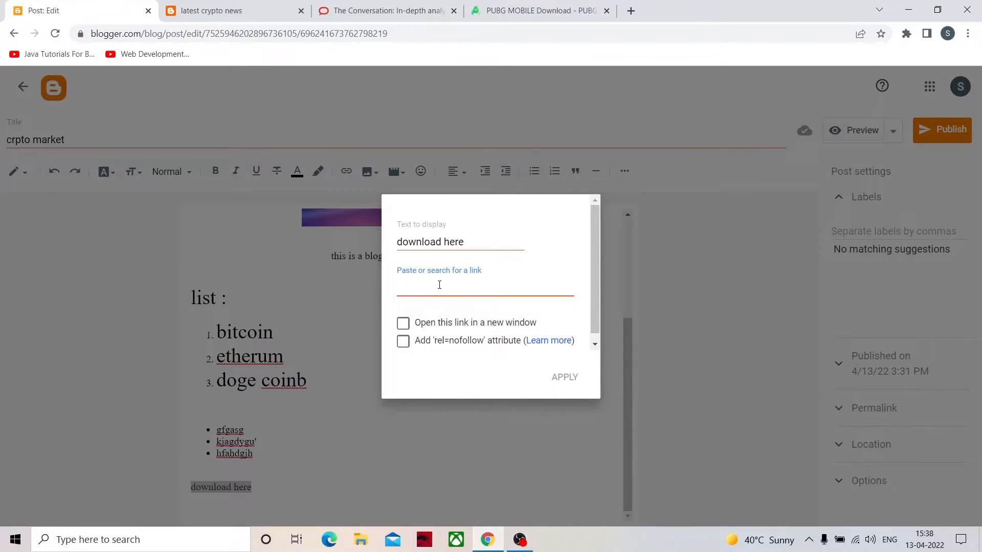
key("ctrl+v")
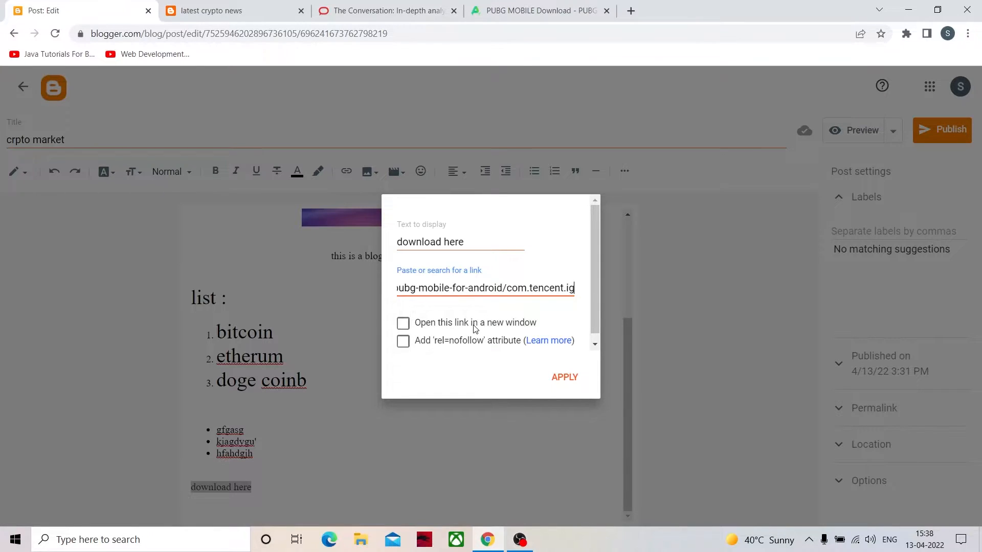
left_click(403, 323)
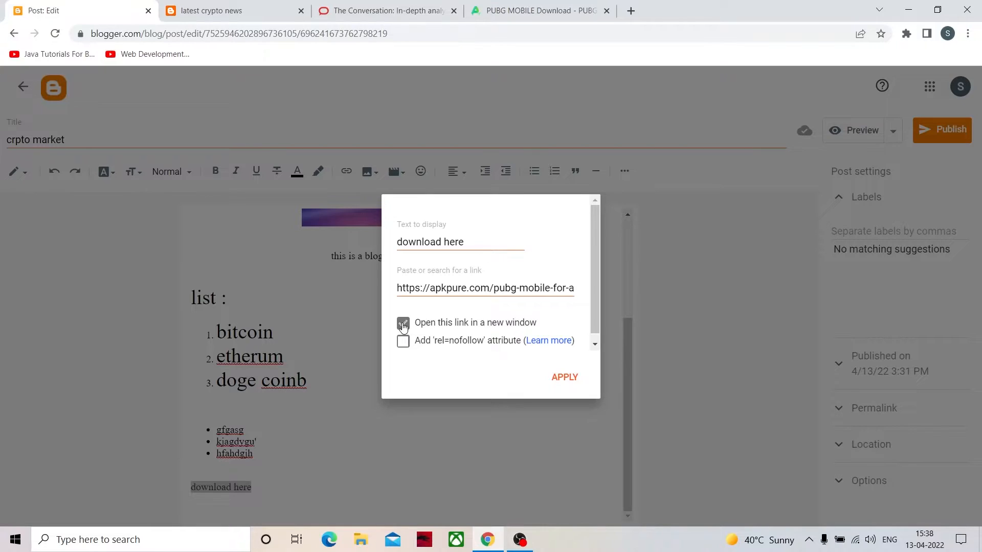
left_click(403, 324)
left_click(564, 377)
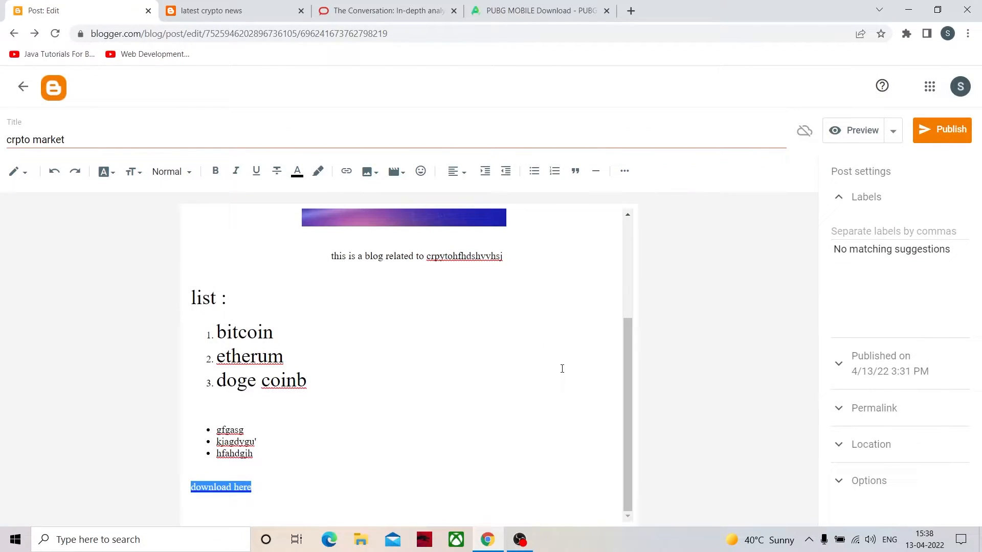
left_click(329, 467)
left_click(250, 11)
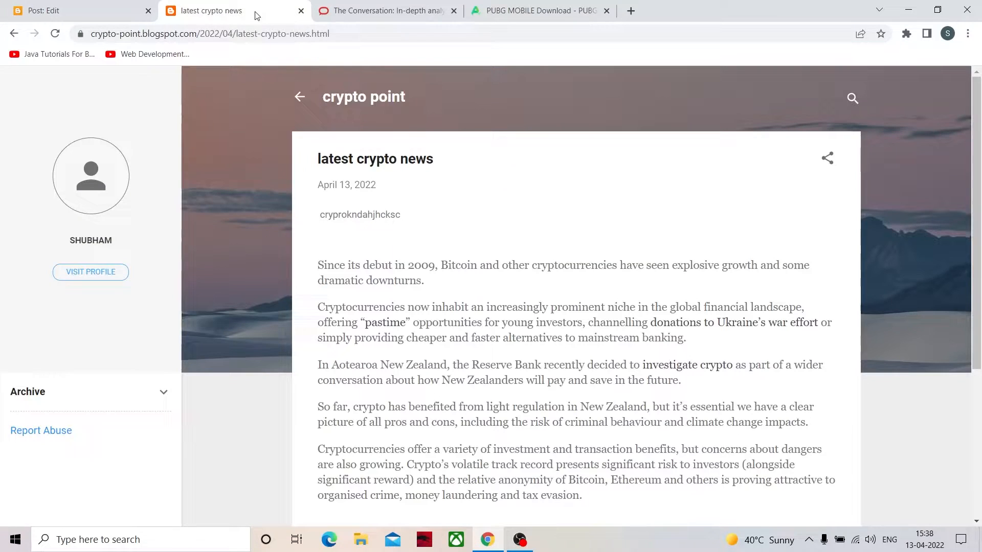
left_click(389, 11)
left_click(498, 11)
left_click(384, 11)
left_click(230, 11)
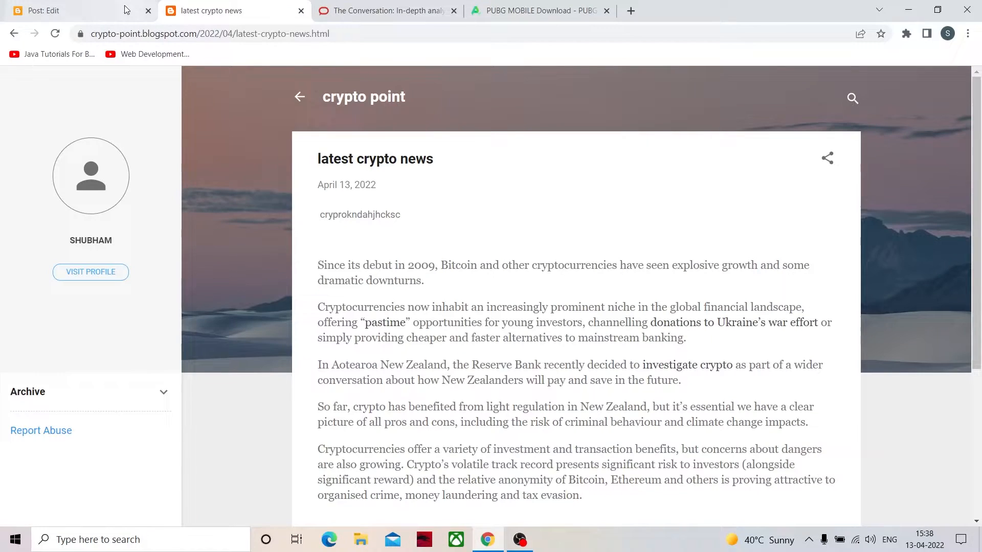
left_click(125, 10)
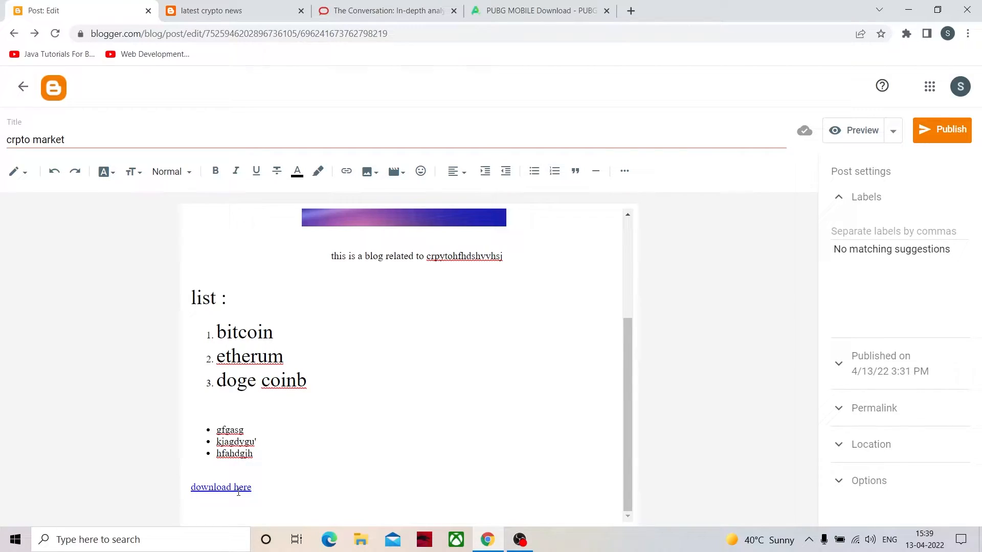
- Check the target of the "download here" link and review the post's content from heading to link
left_click(241, 490)
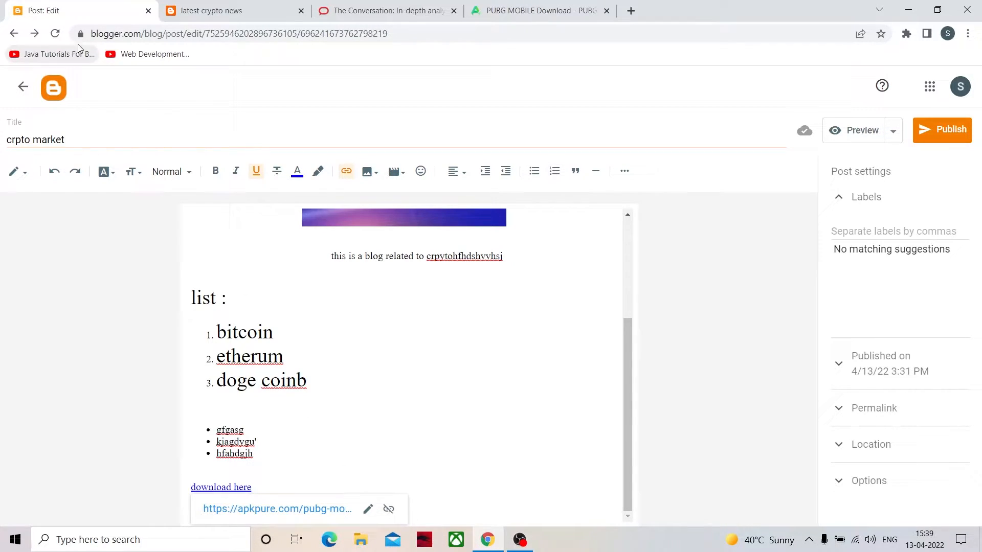
left_click(276, 482)
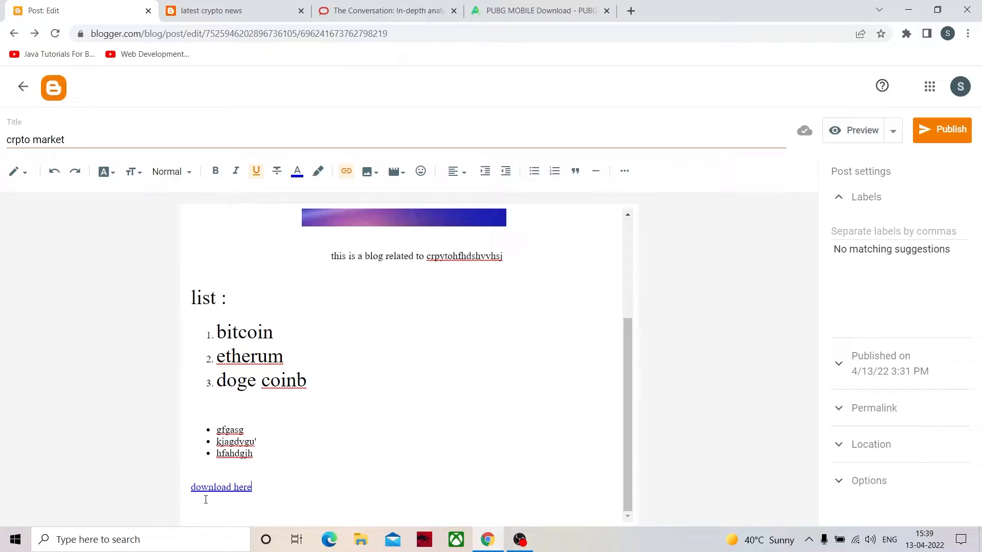
scroll(366, 435, "up", 3)
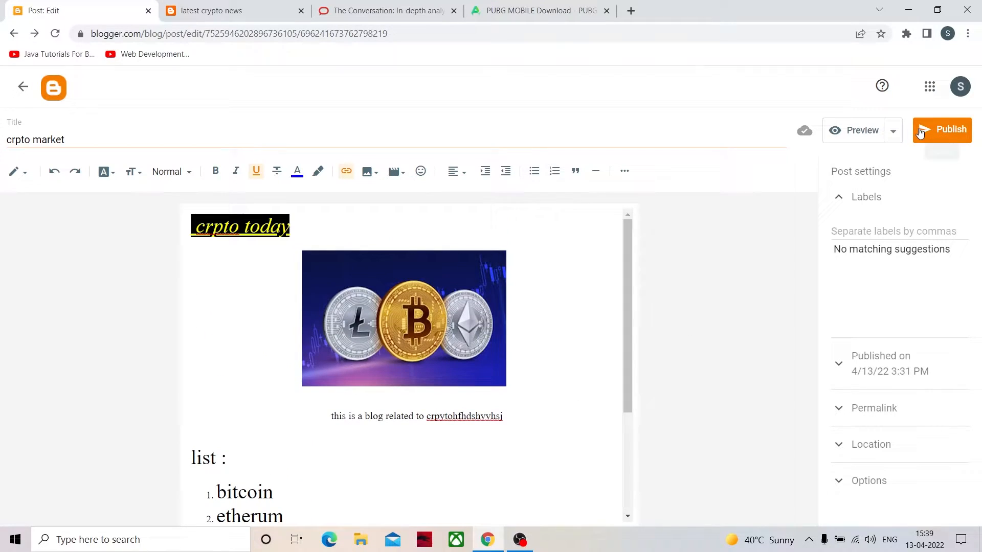
scroll(433, 441, "down", 3)
scroll(381, 261, "up", 3)
scroll(271, 252, "down", 3)
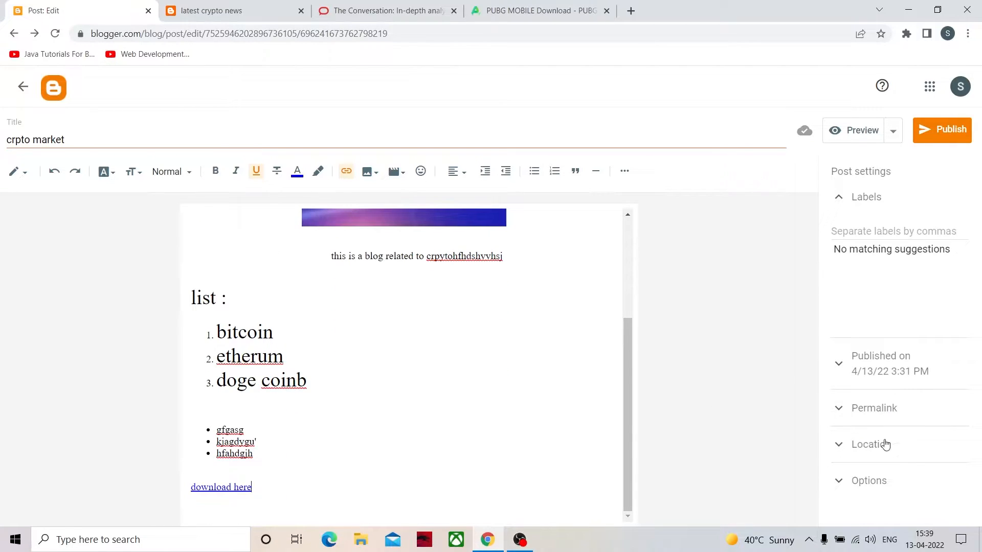
scroll(423, 372, "up", 3)
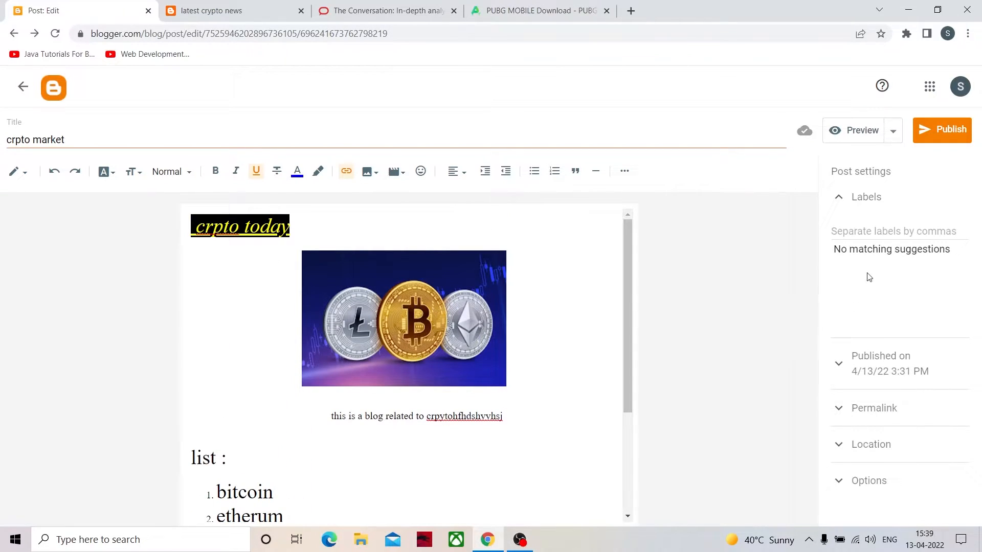
- Add the label "bitcoin" to the post and look at its publish date settings
left_click(867, 209)
left_click(867, 212)
type("bitcoin")
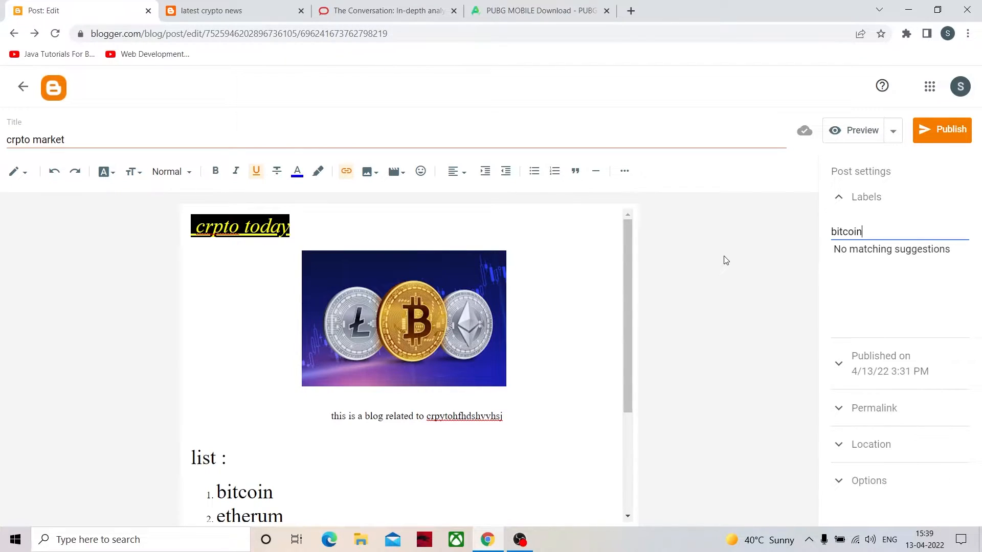
type(",")
key("BackSpace")
key("BackSpace")
left_click(861, 369)
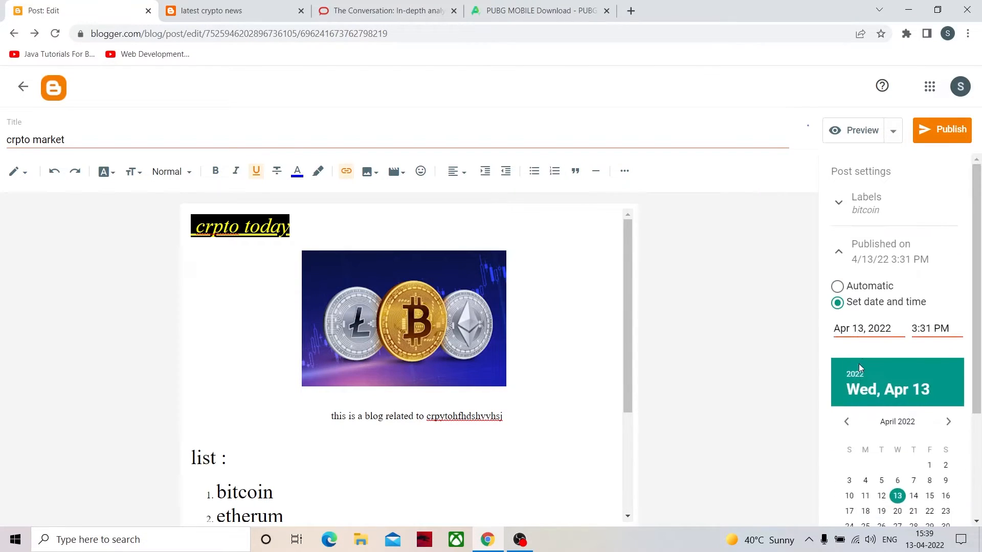
left_click(845, 254)
- Switch the post to a custom permalink and set it to "crpppp"
left_click(864, 298)
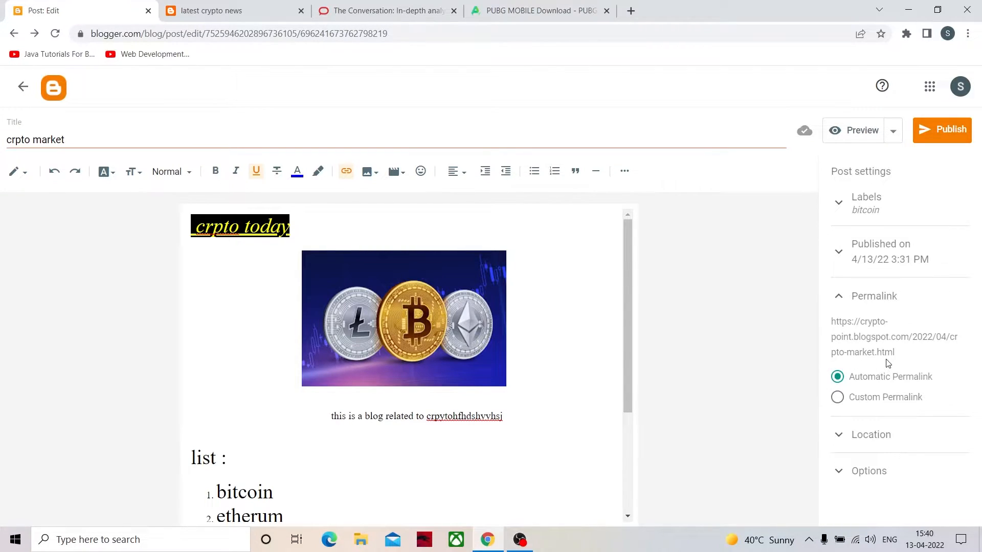
left_click(836, 398)
left_click(856, 423)
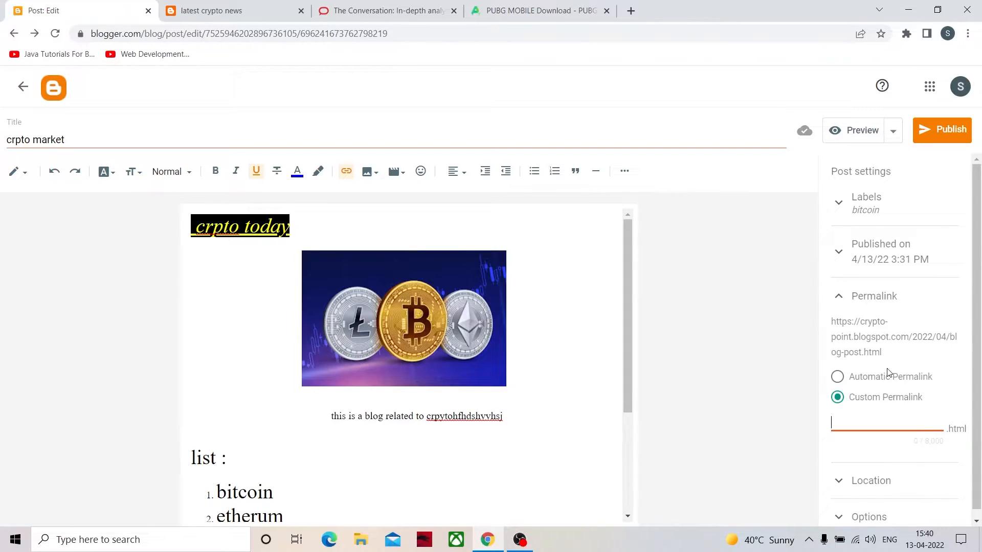
type("crpppp")
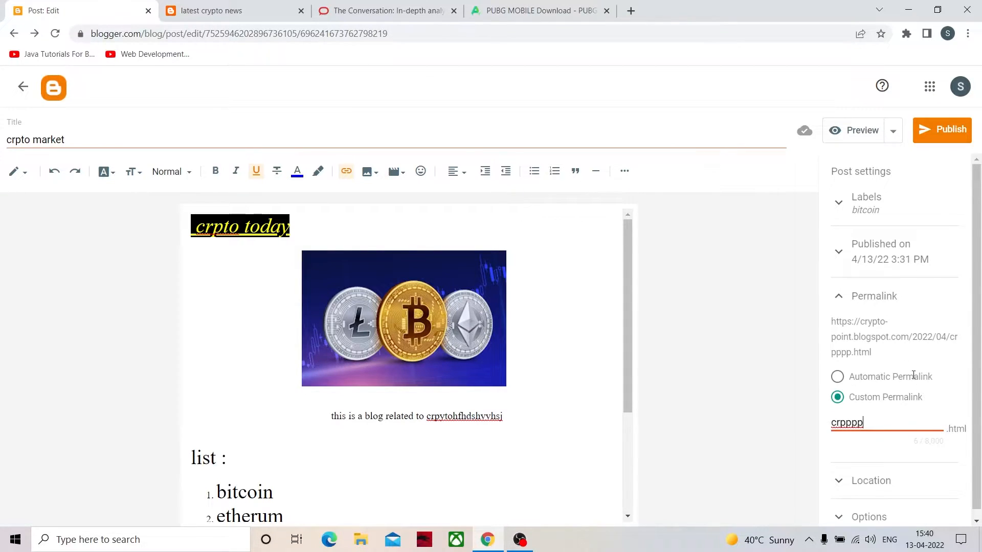
scroll(522, 426, "down", 1)
scroll(522, 426, "down", 3)
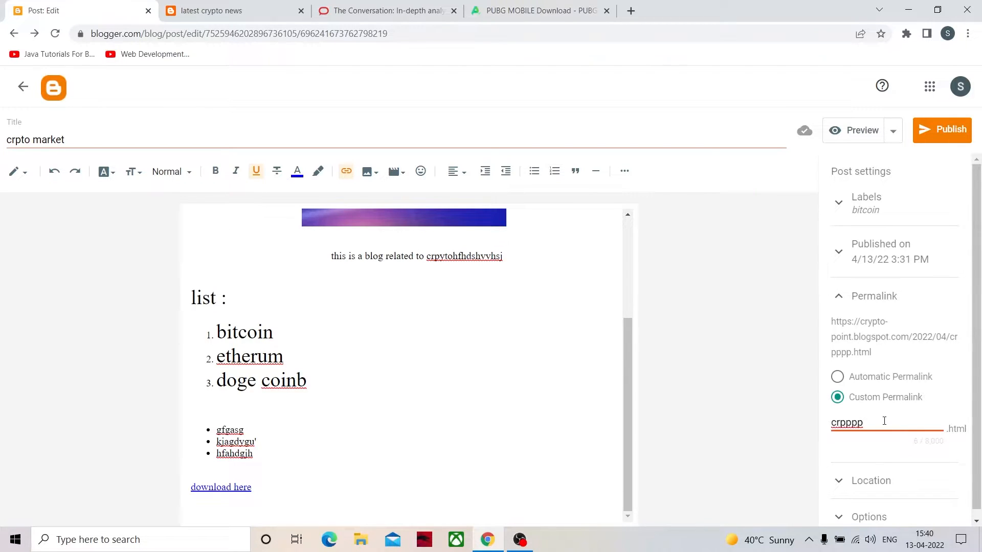
scroll(884, 421, "down", 1)
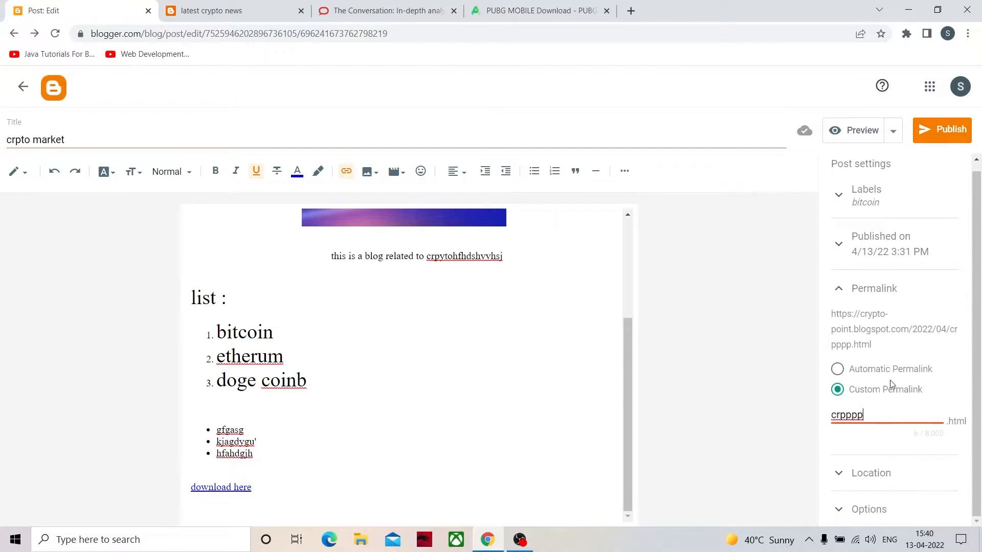
- Check the post's reader comment options, publish the "crpto market" post to the blog, and close the PUBG MOBILE download page
left_click(871, 510)
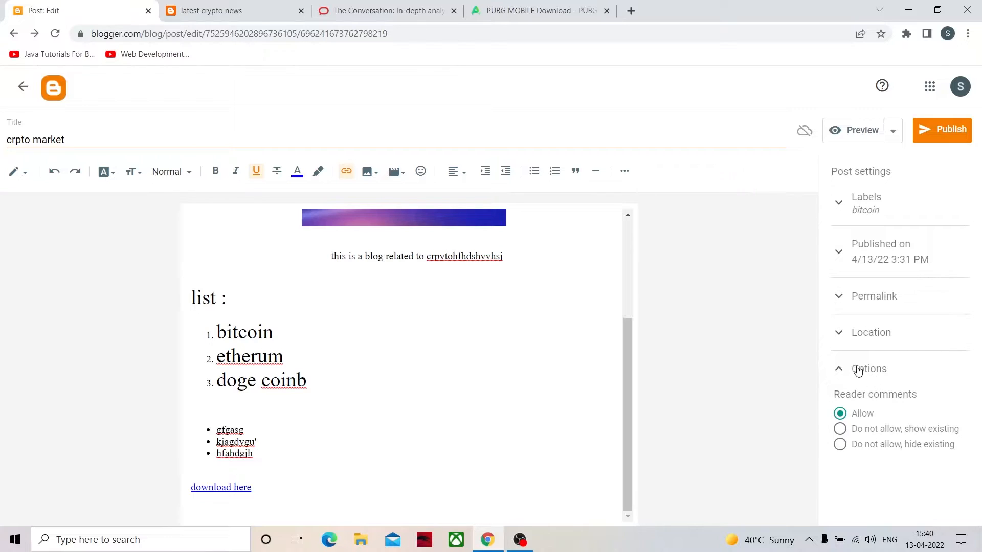
left_click(858, 370)
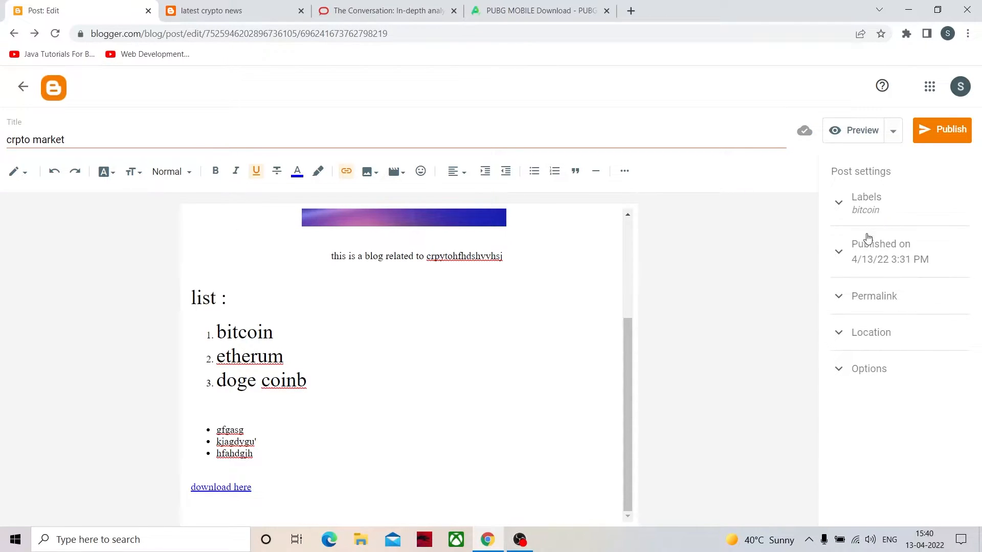
left_click(935, 132)
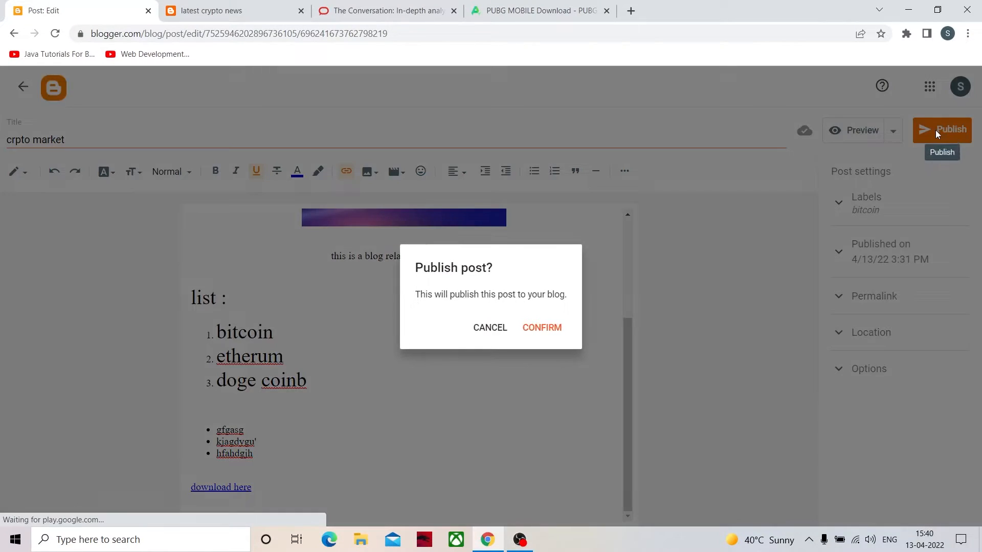
left_click(543, 328)
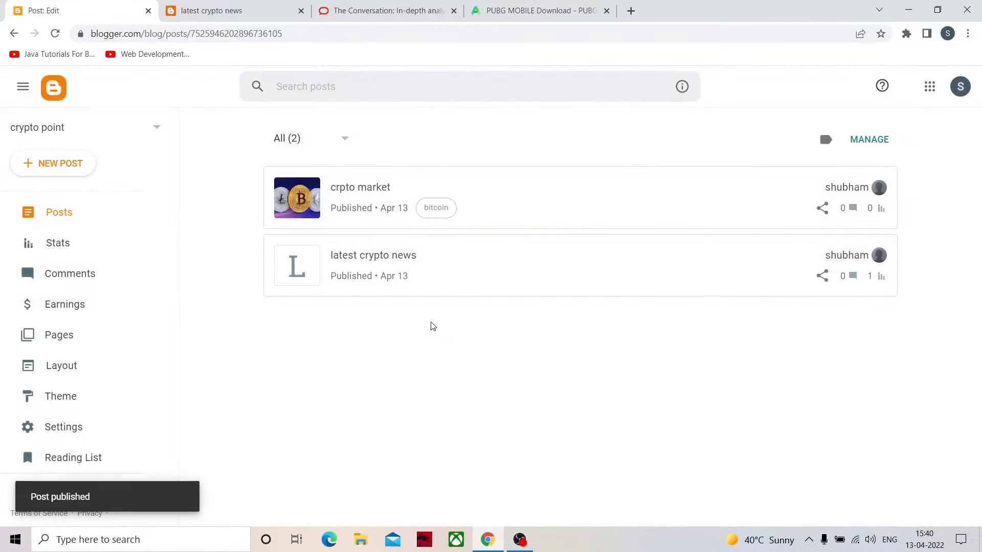
left_click(607, 11)
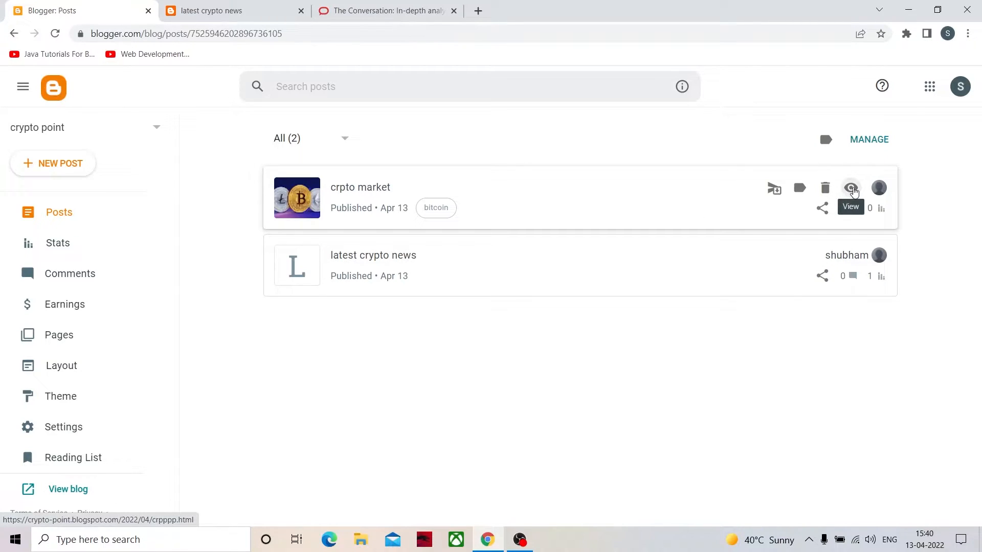
- View the published "crpto market" post on the live blog and review its content down to the comment area
left_click(850, 188)
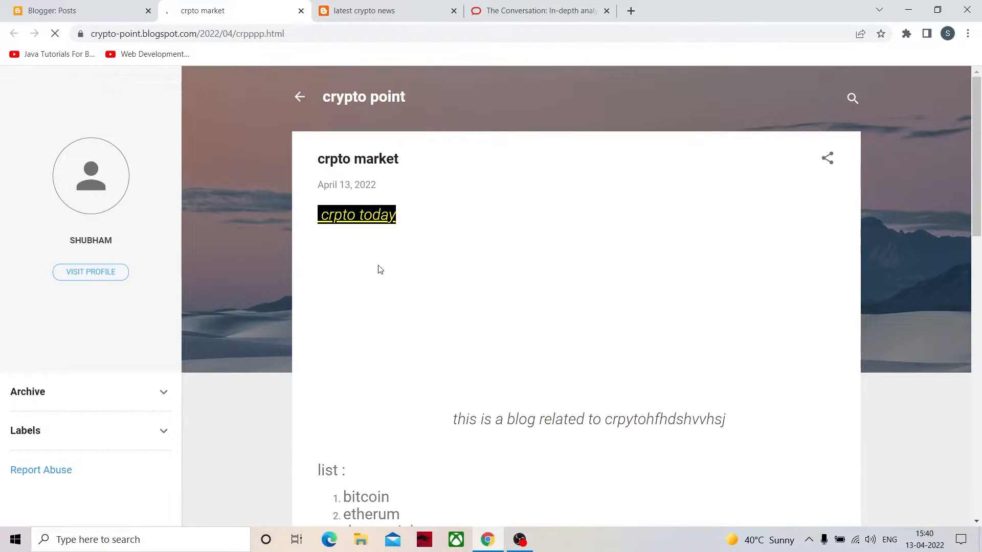
scroll(449, 310, "down", 3)
scroll(463, 318, "up", 3)
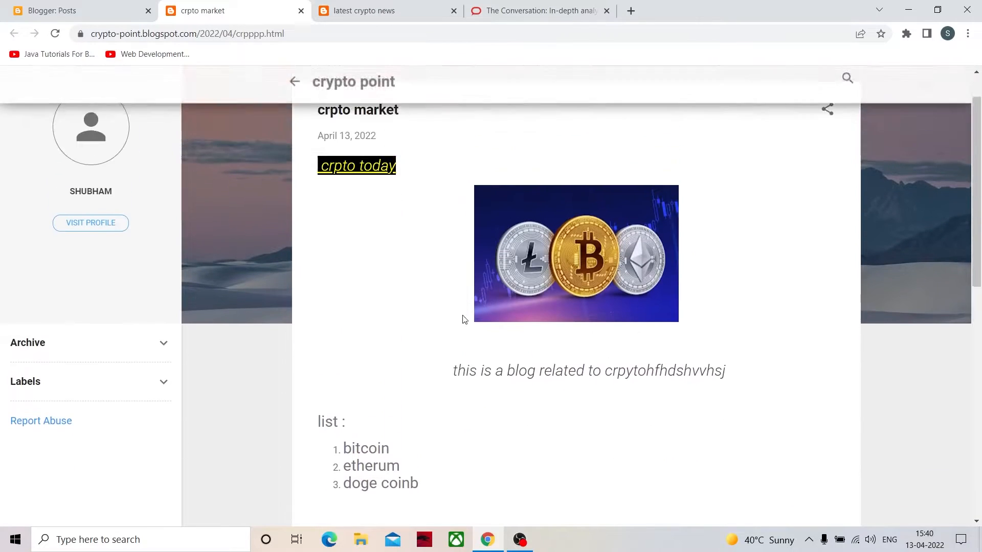
scroll(491, 352, "down", 1)
scroll(462, 378, "down", 2)
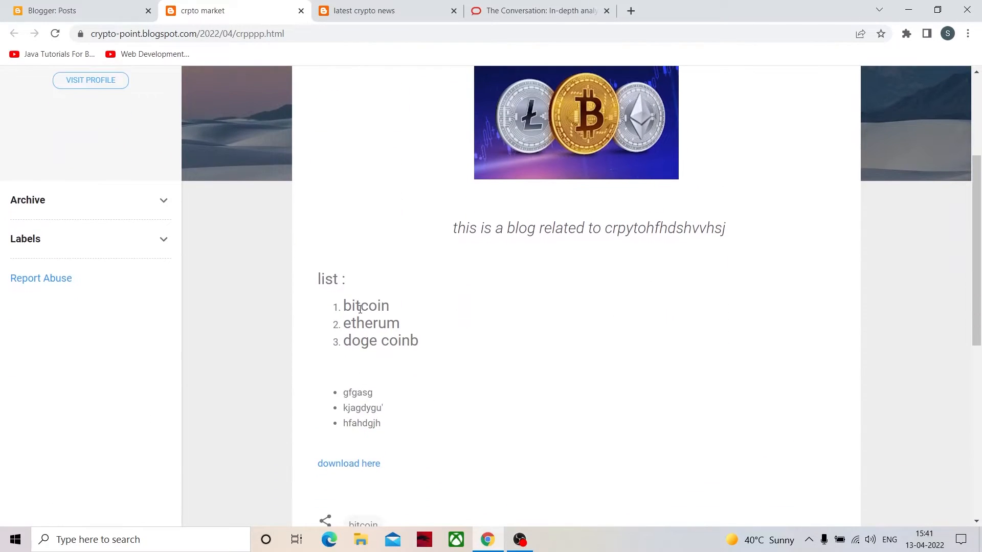
scroll(539, 296, "down", 2)
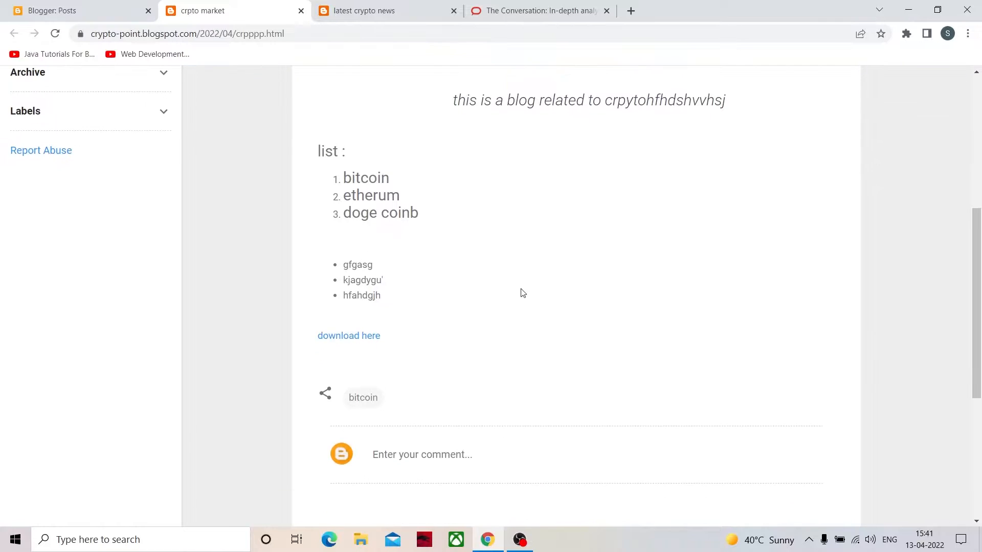
- Follow the post's "download here" link and look over the APKPure page it leads to
left_click(345, 336)
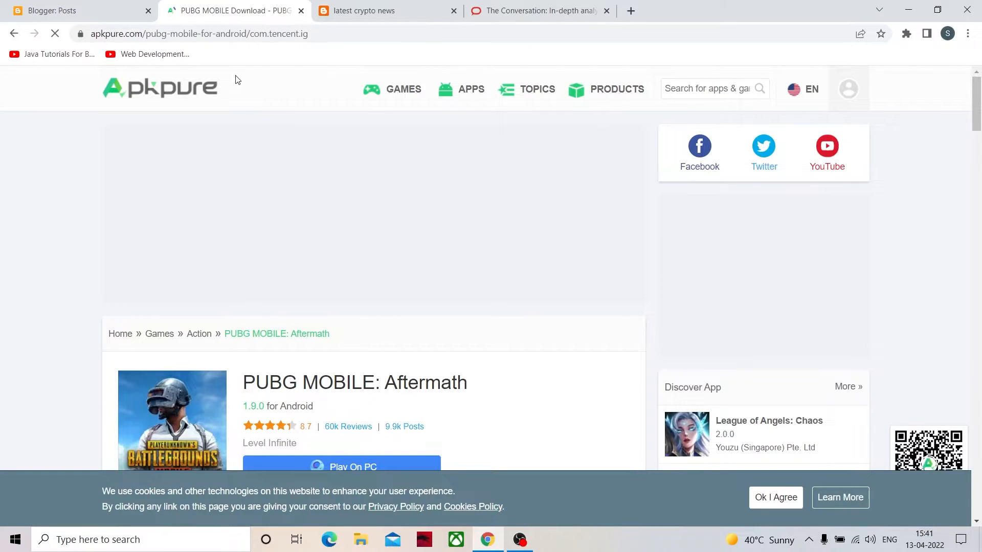
scroll(260, 165, "down", 3)
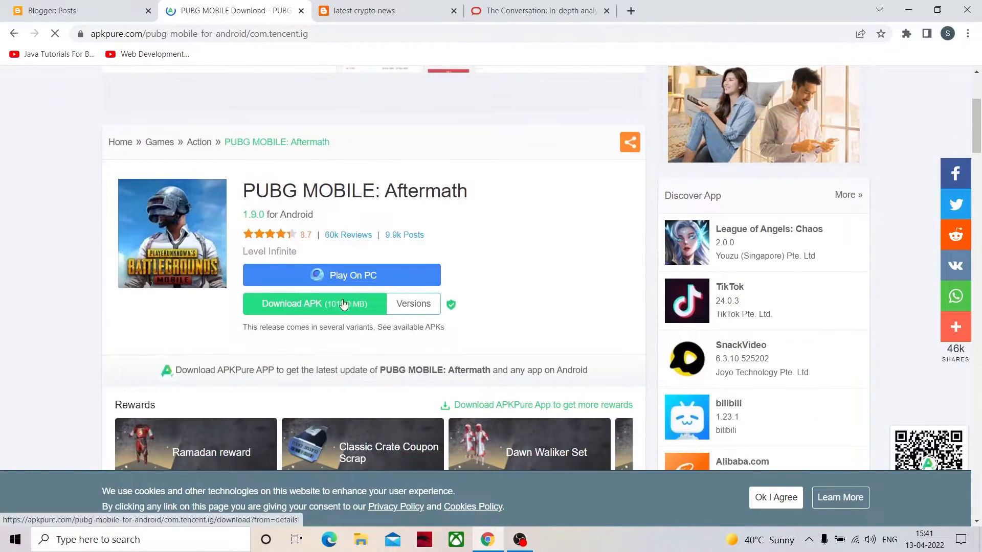
scroll(366, 361, "down", 6)
scroll(367, 361, "up", 10)
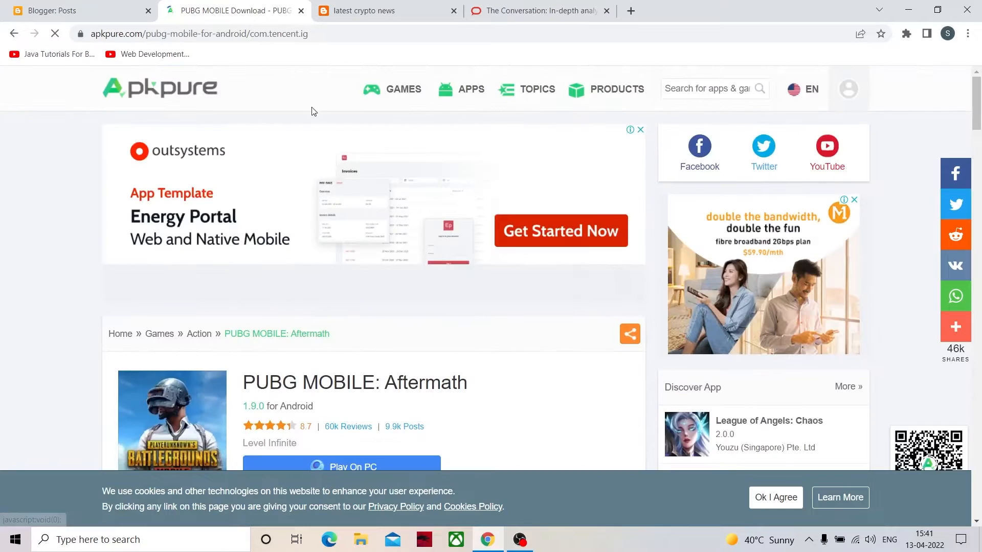
- Reopen the published "crpto market" post for editing from the blog's posts, look through it, and return to the post list
left_click(52, 8)
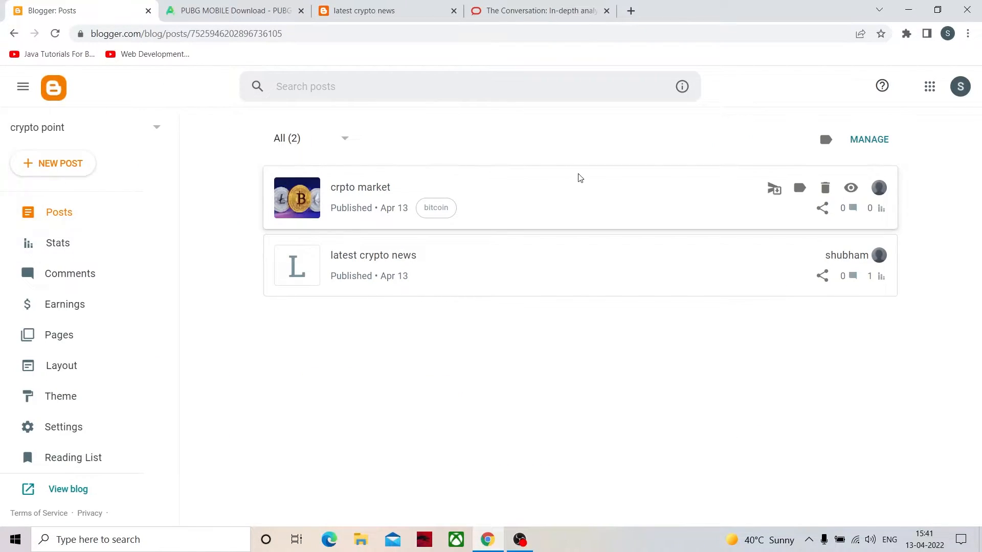
left_click(536, 204)
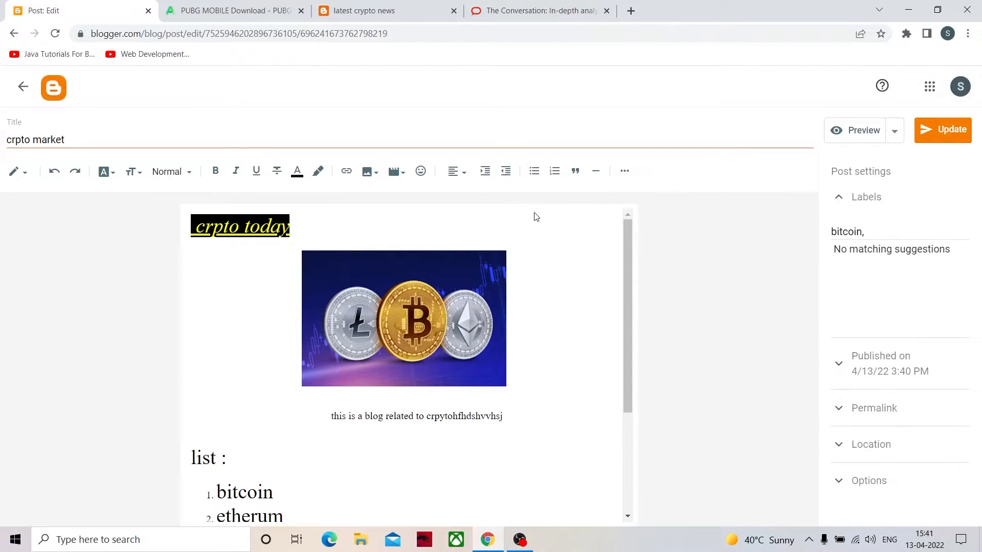
scroll(497, 279, "down", 3)
left_click(23, 87)
scroll(425, 473, "down", 3)
scroll(430, 462, "up", 3)
left_click(24, 87)
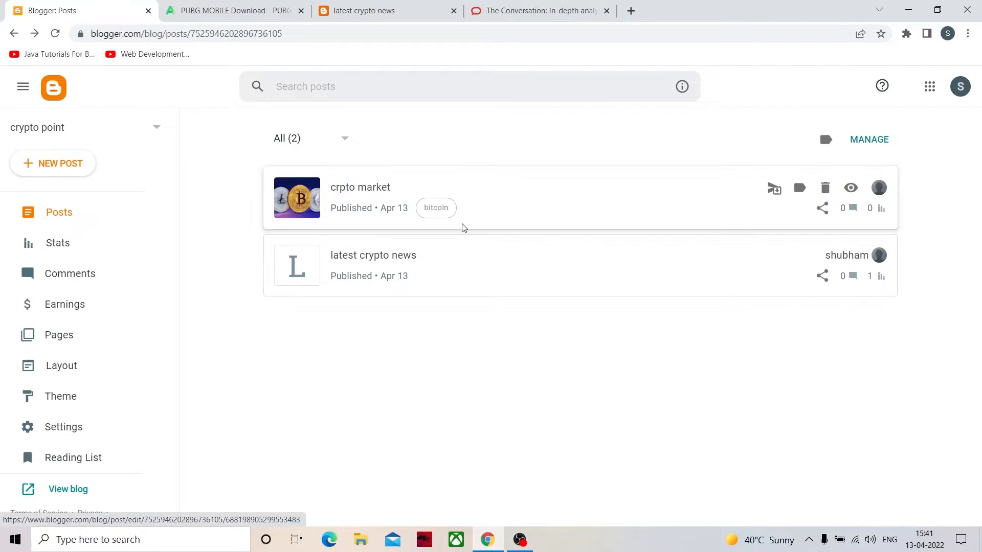
- Examine the blog's statistics, including overall views, the latest post, the views chart and the per-post figures
left_click(56, 253)
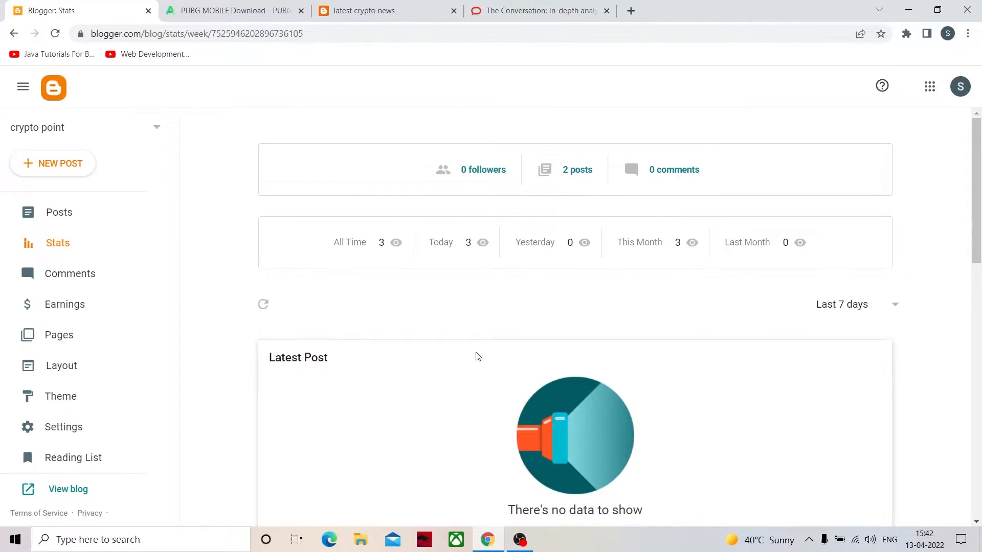
scroll(476, 355, "down", 6)
scroll(357, 358, "down", 2)
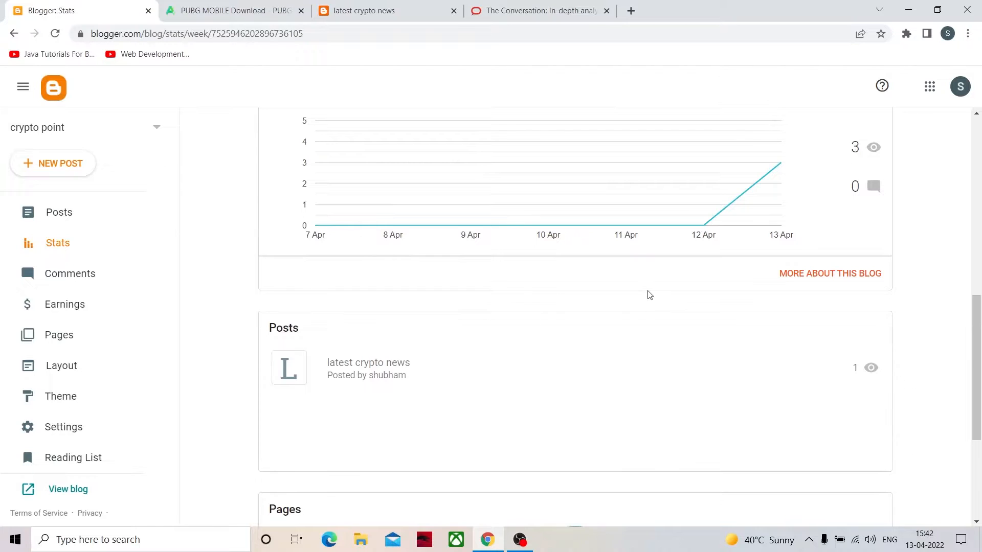
scroll(460, 318, "up", 2)
scroll(301, 388, "down", 1)
scroll(302, 439, "down", 3)
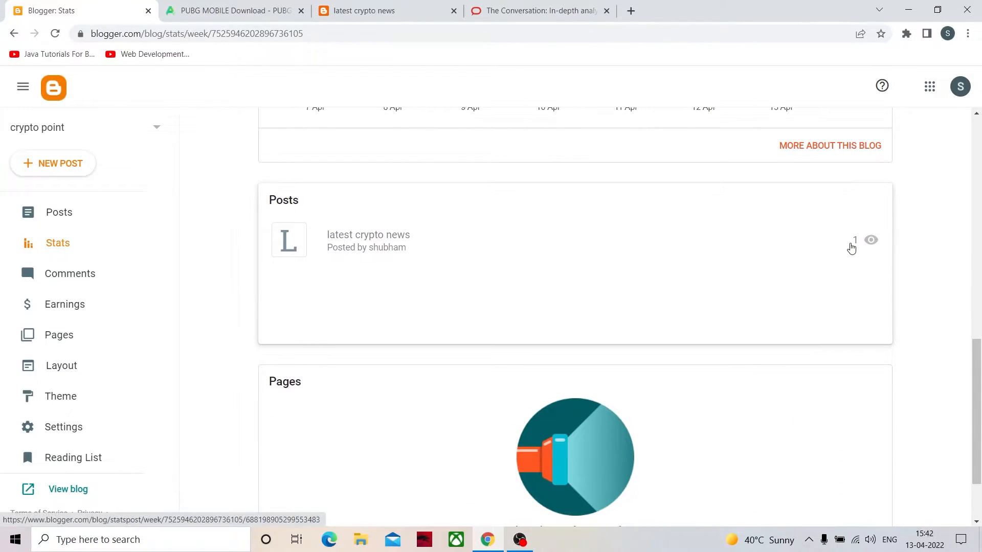
scroll(413, 397, "up", 8)
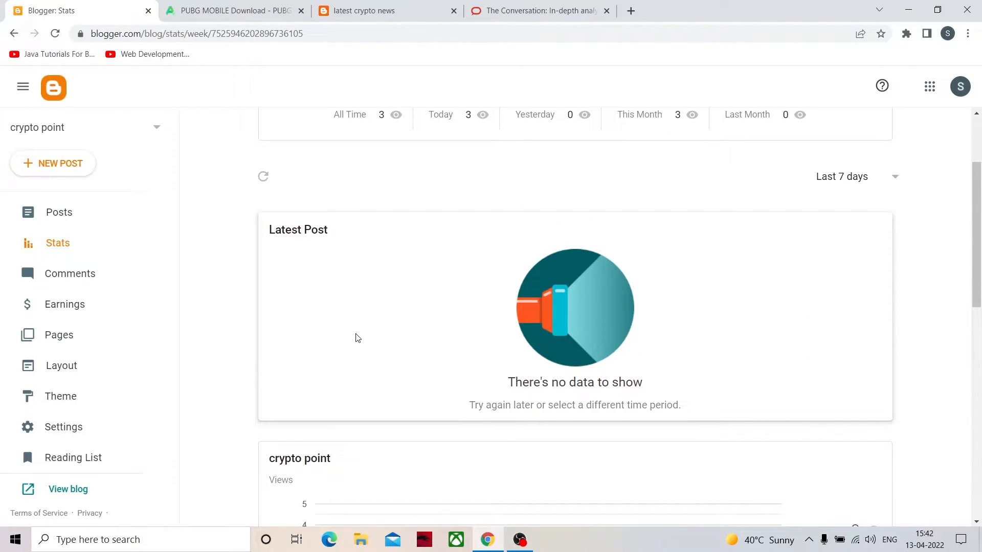
scroll(462, 322, "up", 2)
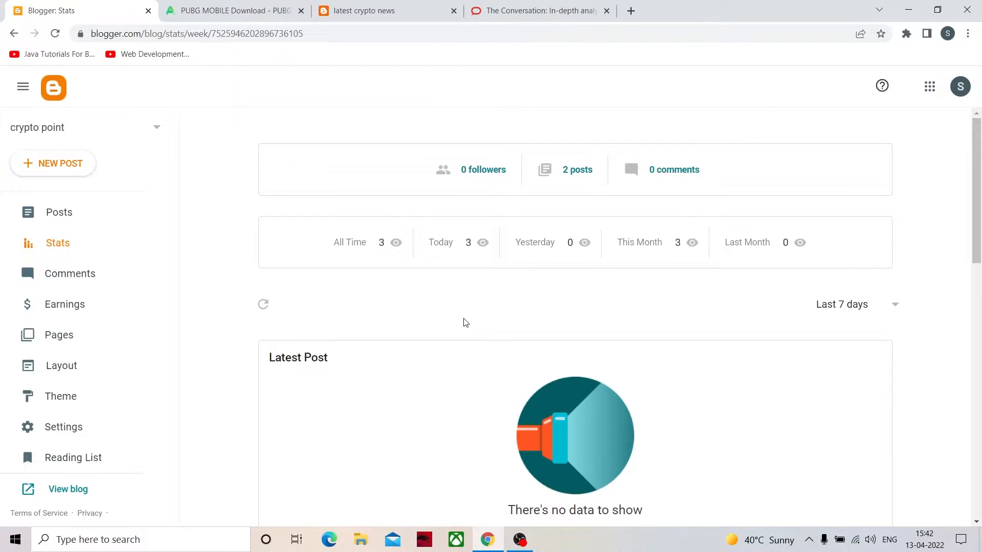
- Look at the blog's Comments, Earnings and Pages sections
left_click(76, 274)
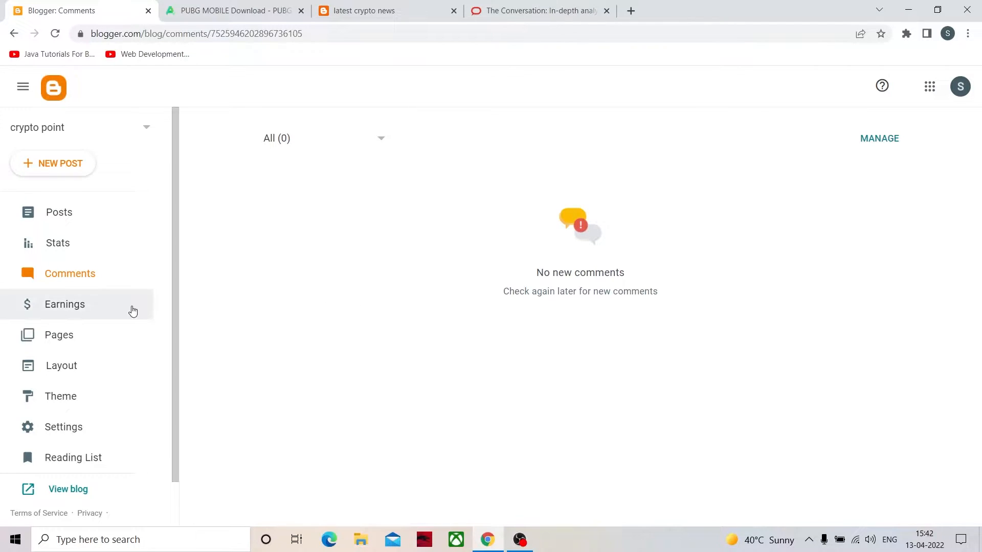
left_click(83, 306)
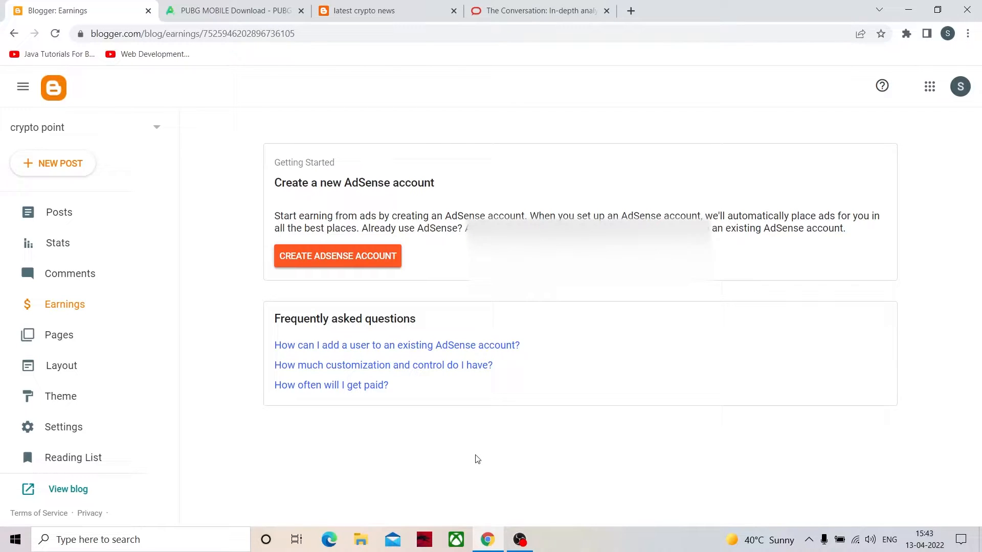
left_click(147, 341)
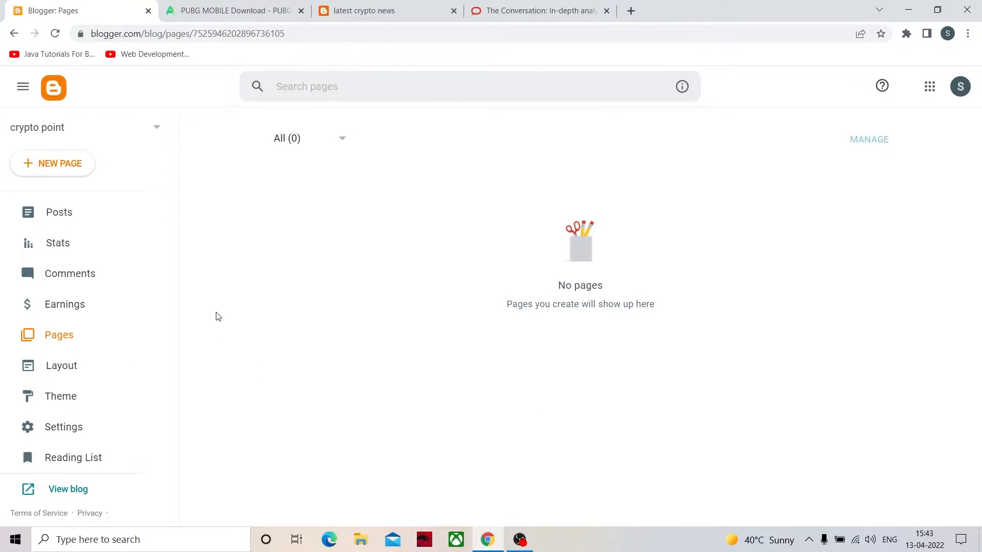
- Examine the APKPure page down to its footer as an example of a site's standard information pages
left_click(261, 9)
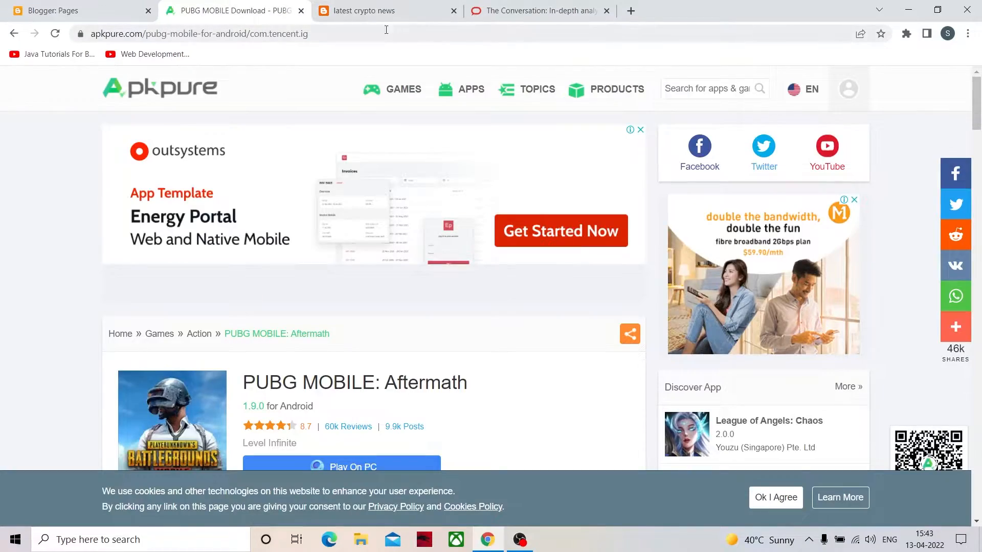
scroll(545, 254, "down", 15)
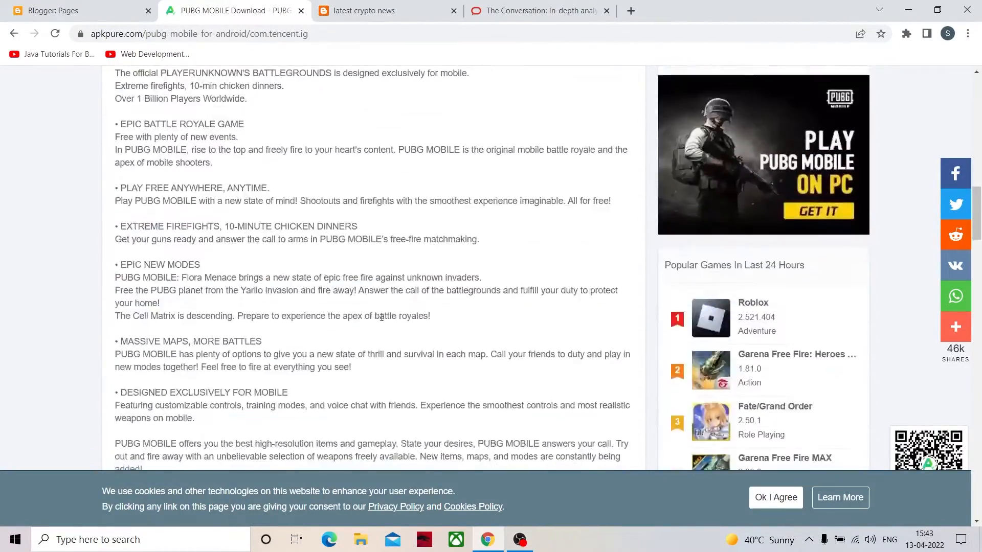
scroll(381, 317, "down", 10)
scroll(724, 192, "up", 2)
scroll(355, 305, "down", 3)
scroll(367, 307, "up", 16)
scroll(367, 307, "down", 20)
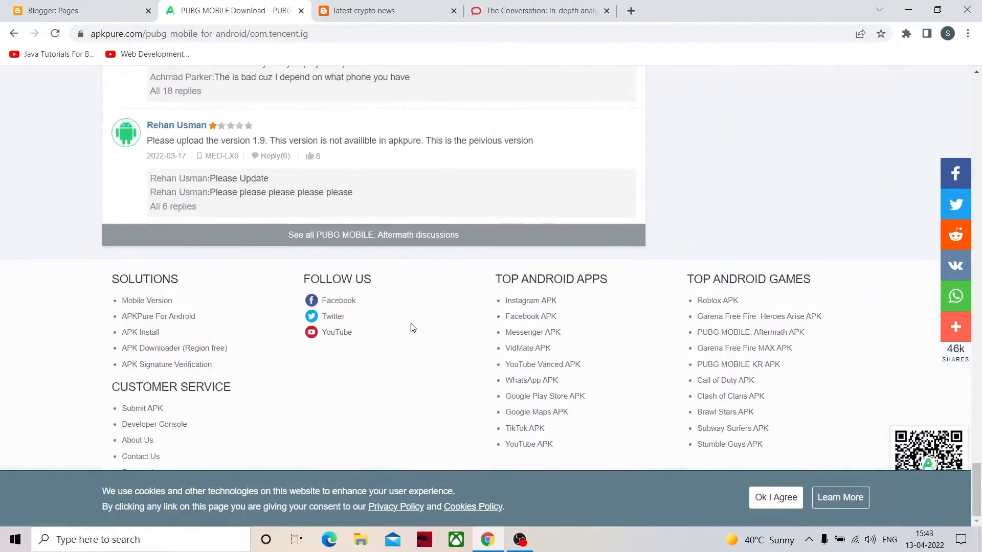
scroll(517, 230, "up", 10)
scroll(518, 230, "up", 20)
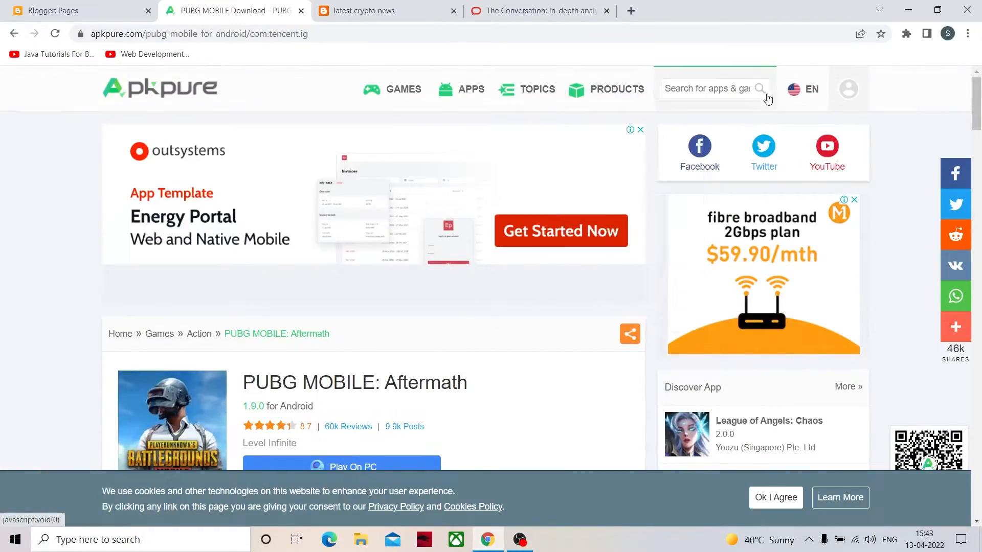
- Find the footer links on The Conversation's site and view its "Contact us" page
left_click(554, 14)
scroll(738, 220, "down", 20)
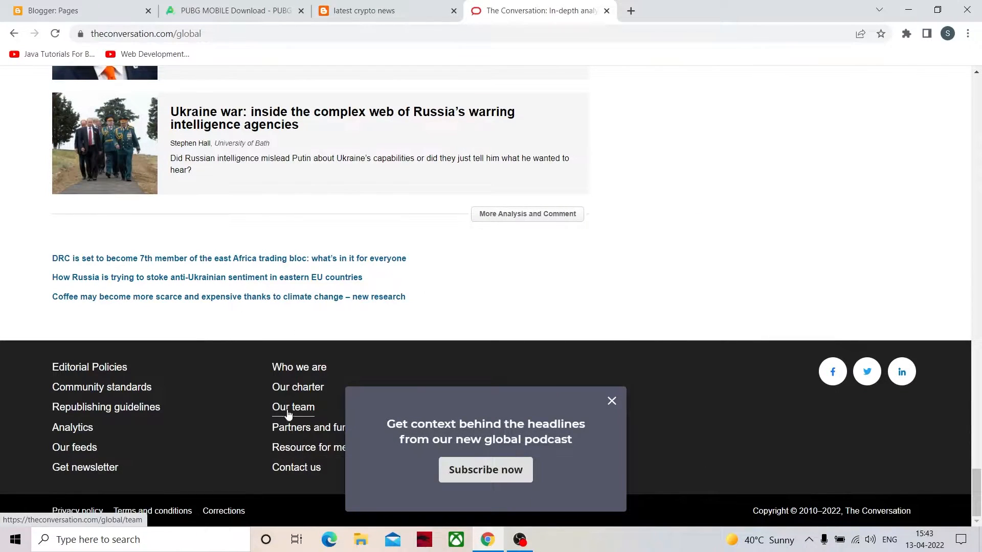
left_click(298, 470)
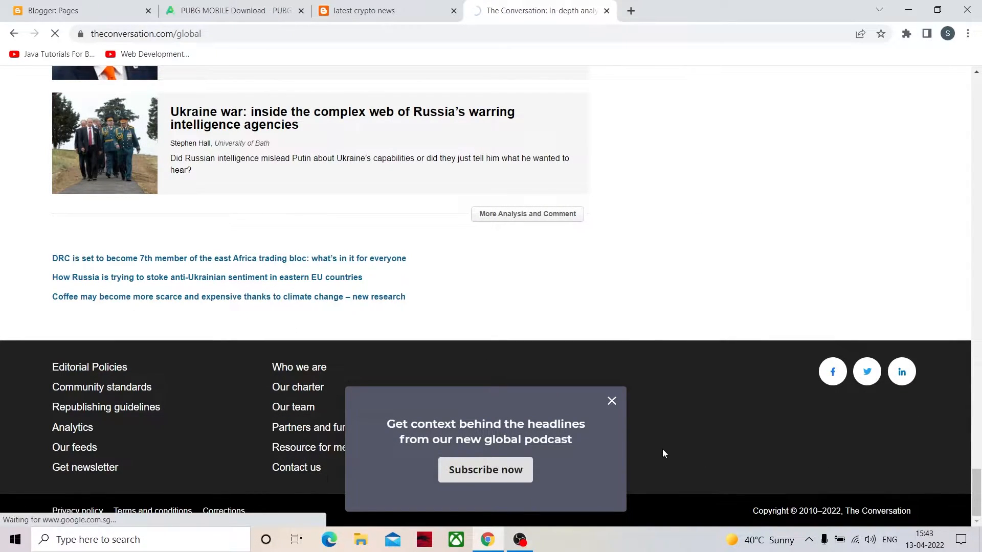
scroll(433, 346, "down", 4)
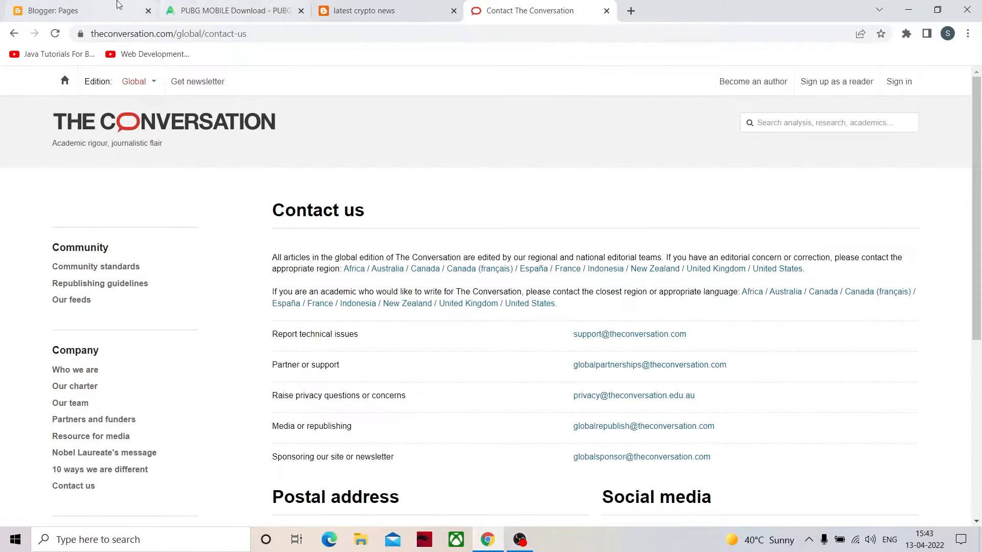
- Return to Blogger, create a new page titled "terms & conditions" and place the cursor in its body
left_click(117, 6)
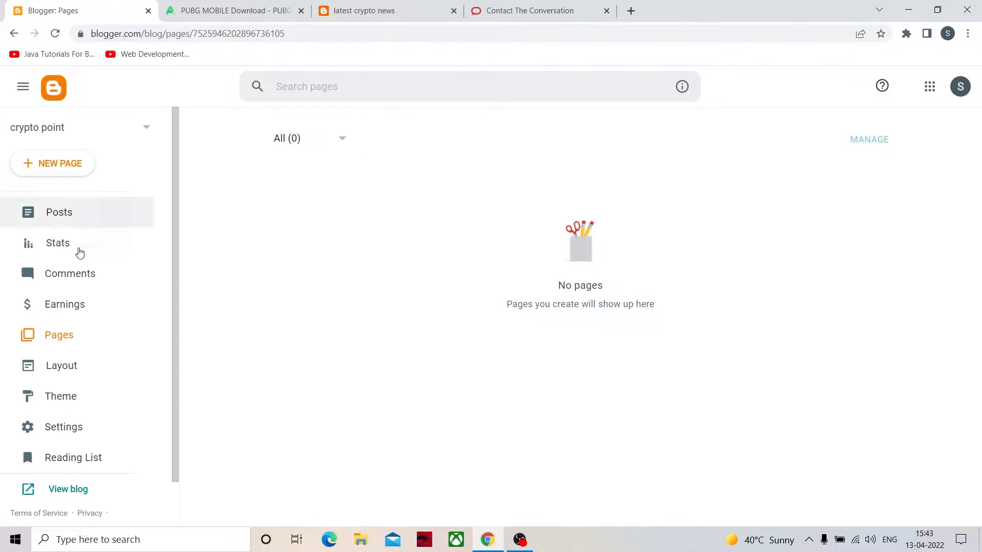
left_click(81, 165)
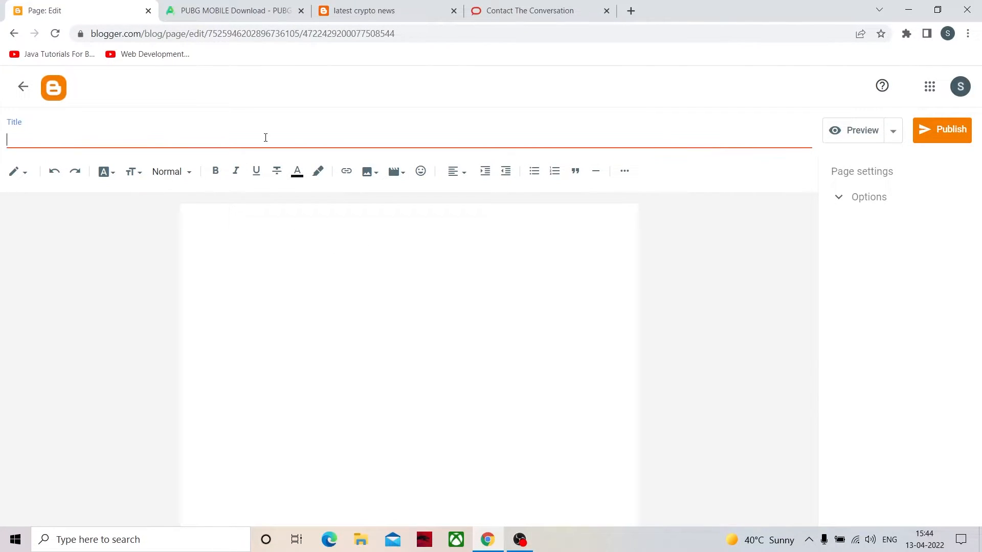
type("terms & conditions")
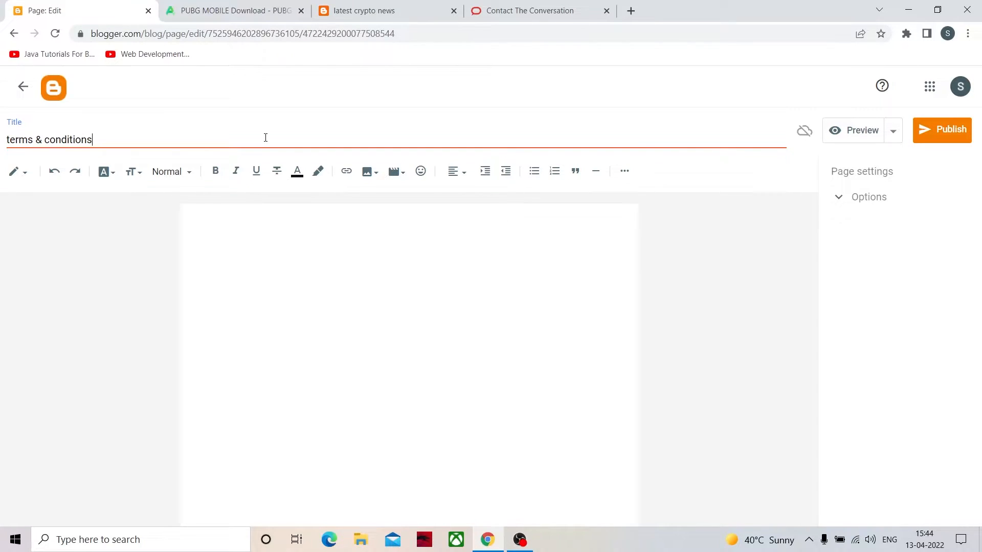
left_click(367, 286)
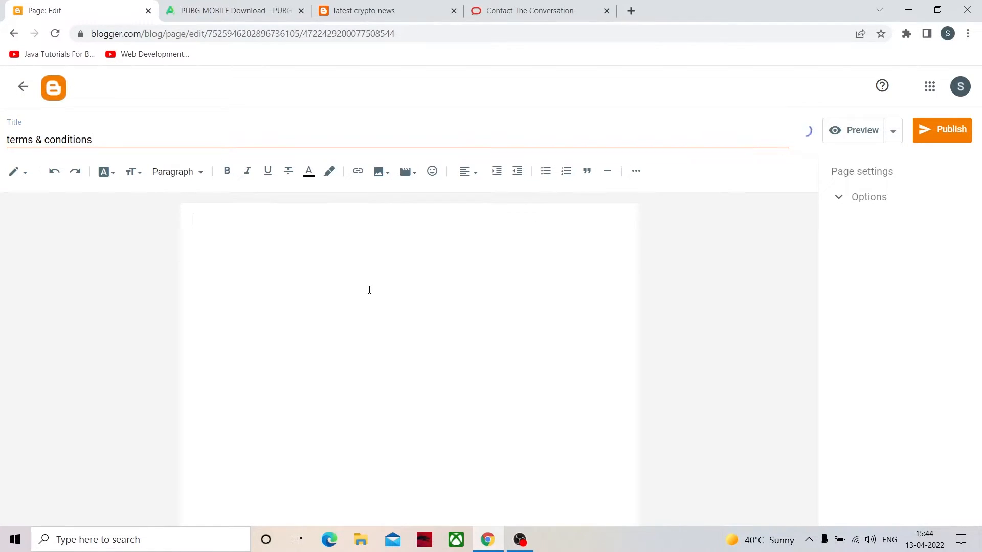
- Enter "terms & contions" in the page body, format it as a Major Heading and remove the stray "x" below it
type("ter")
type("ms")
type(" 7")
type("&")
type(" contions")
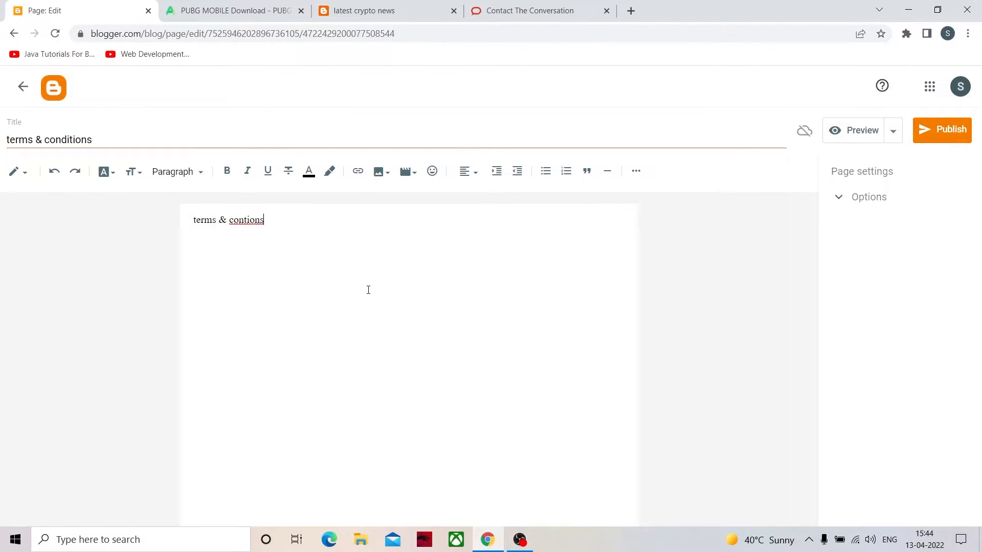
key("ctrl+a")
left_click(179, 172)
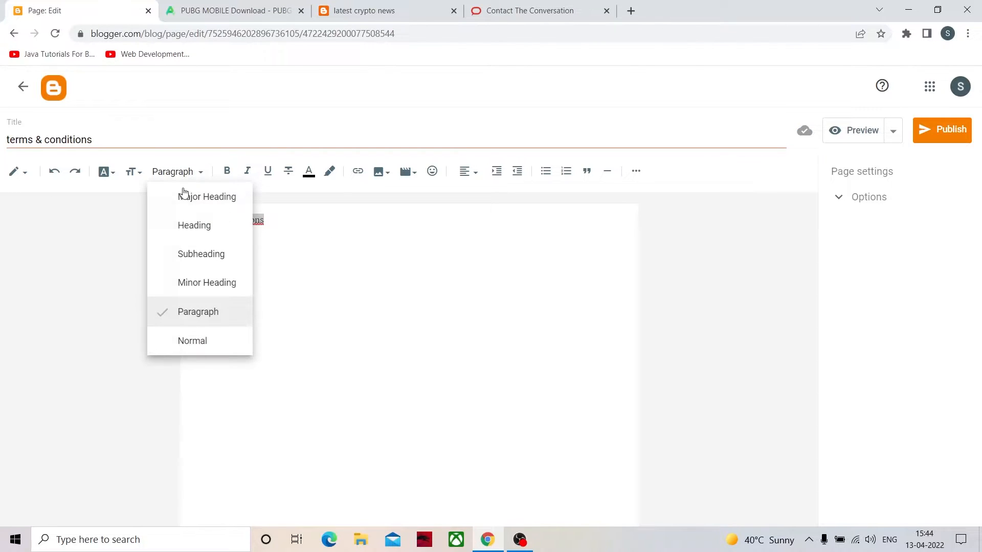
left_click(215, 200)
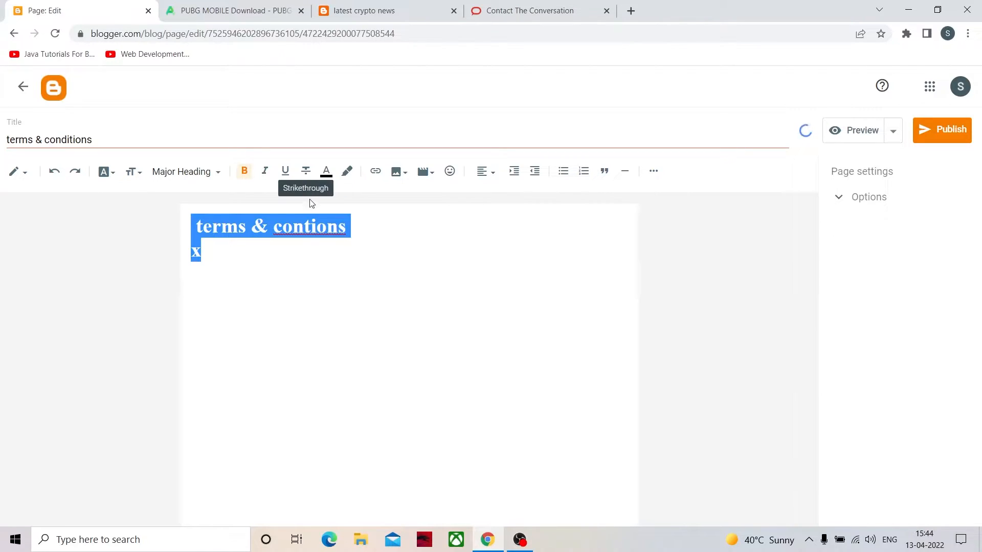
left_click(341, 287)
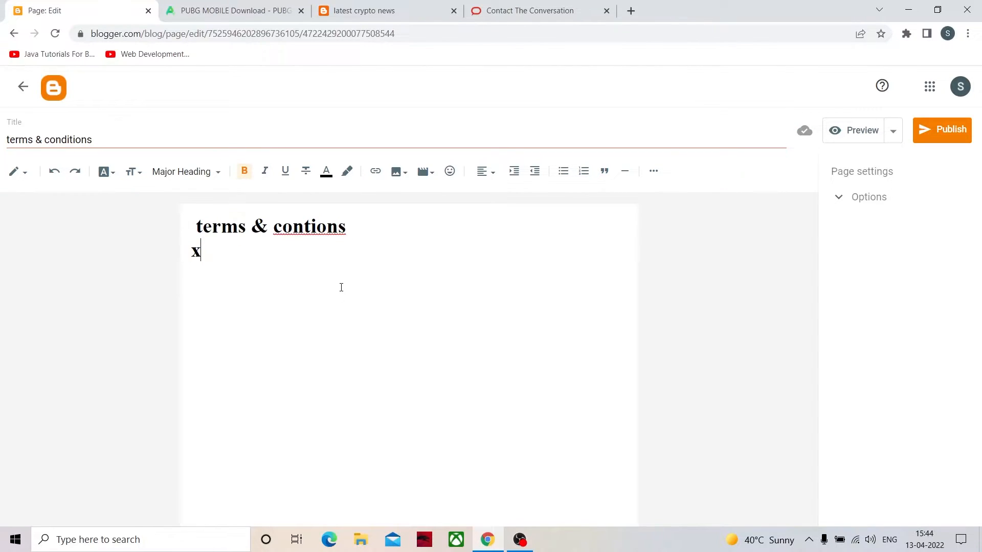
key("BackSpace")
- Center the "terms & contions" heading and add the placeholder lines "fesrh" and "uyerwyutoi" beneath it
left_click_drag(358, 228, 152, 235)
left_click(493, 172)
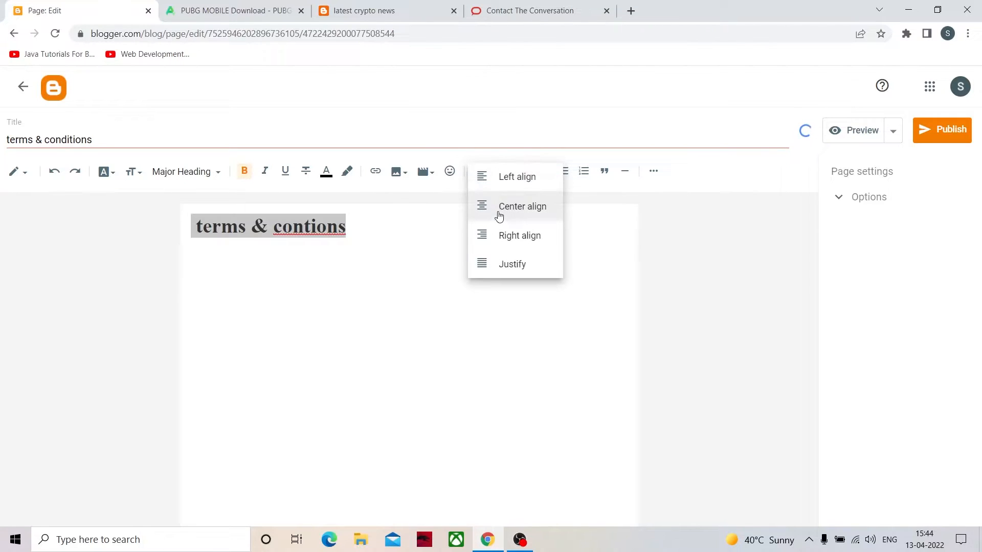
left_click(500, 215)
left_click(519, 237)
left_click(492, 289)
key("Return")
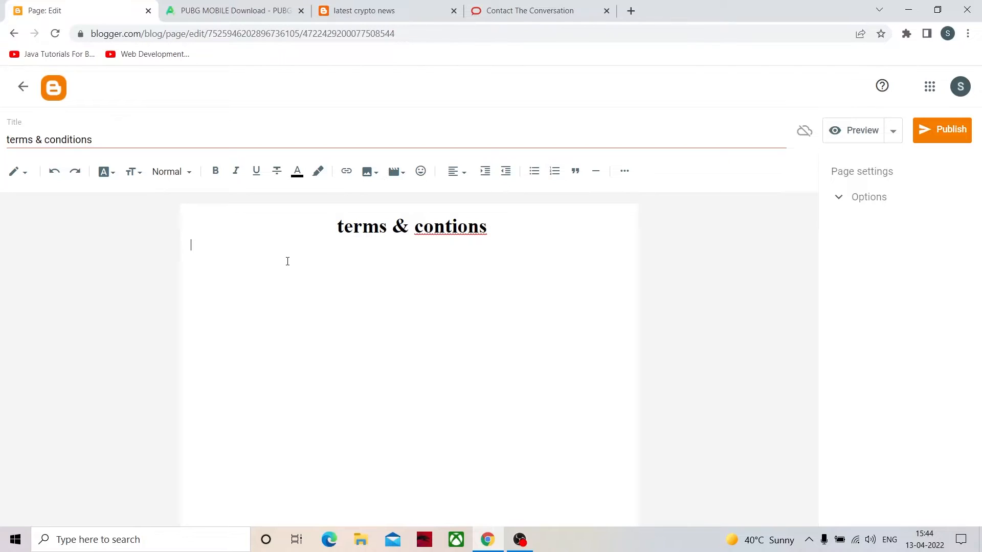
type("fesrhy")
type("uyerwyutoi")
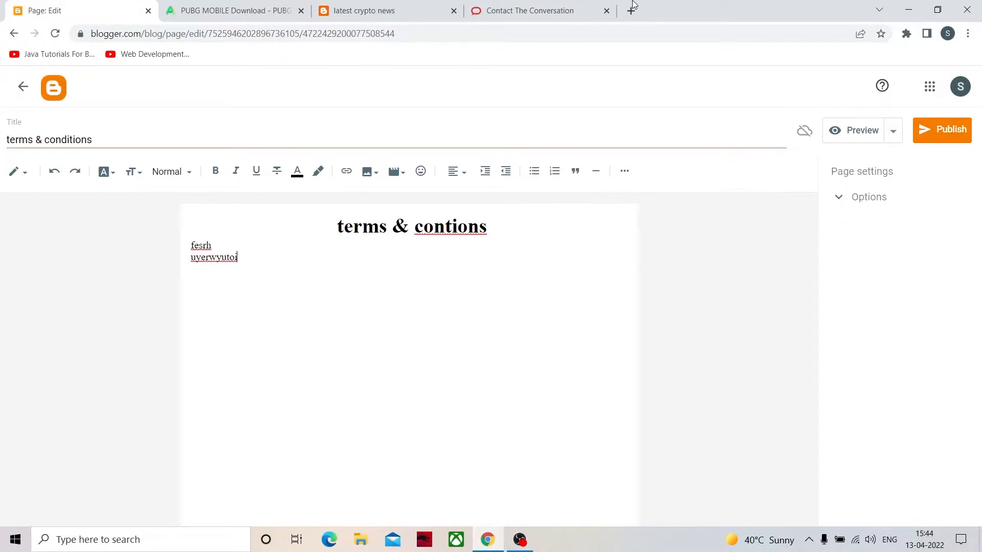
- Replace The Conversation's page with a Google search for "terms and conditions generator" and open the termsandconditionsgenerator.com result
left_click(606, 11)
left_click(477, 12)
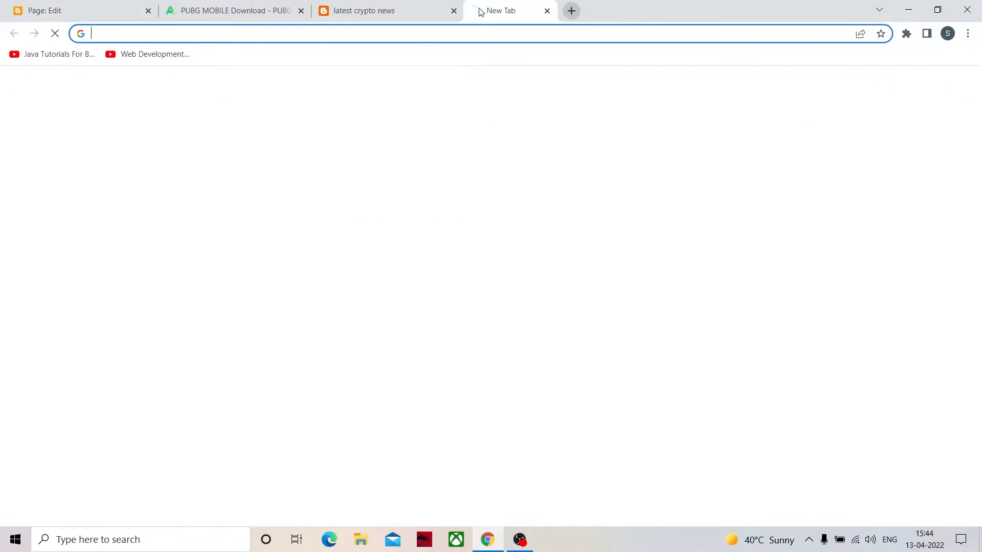
left_click(448, 273)
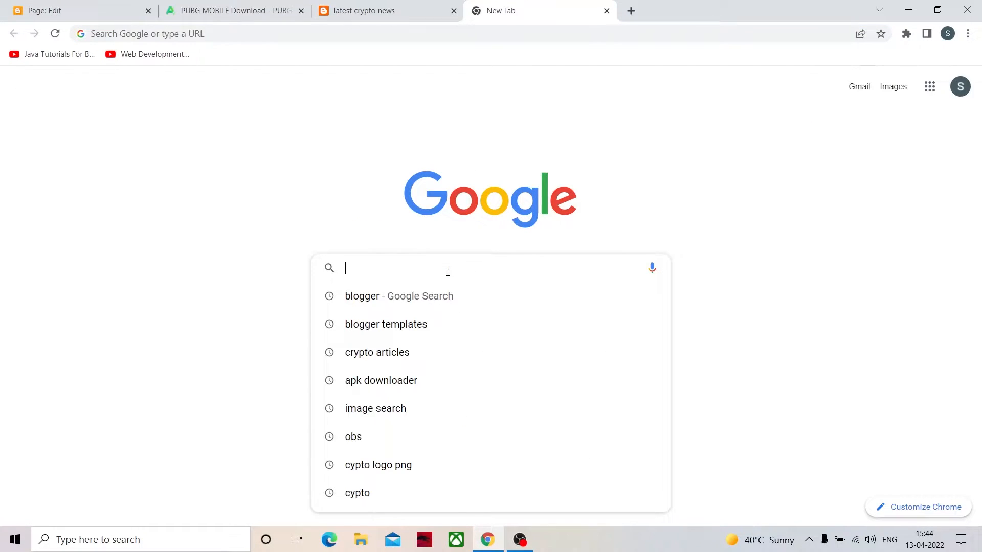
type("ter")
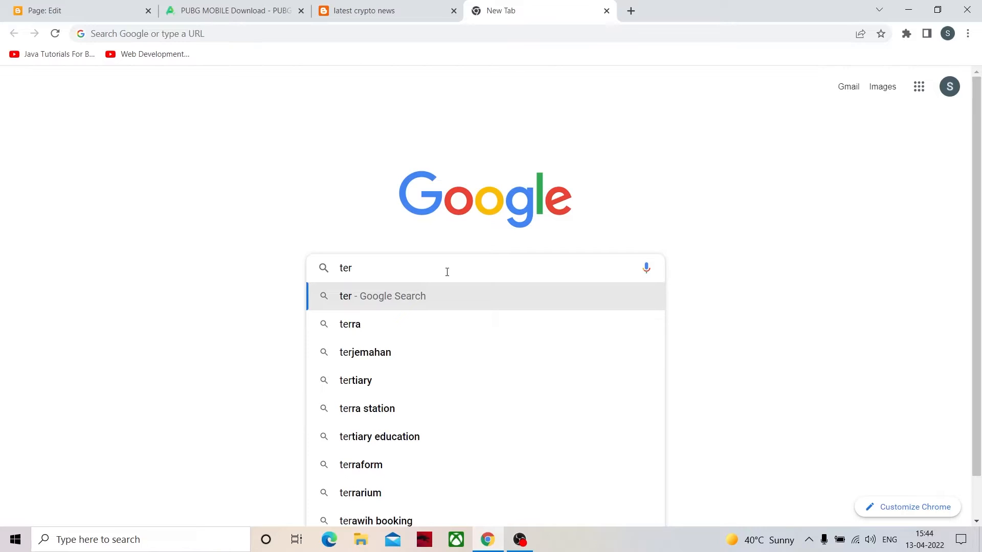
type("ms anbd")
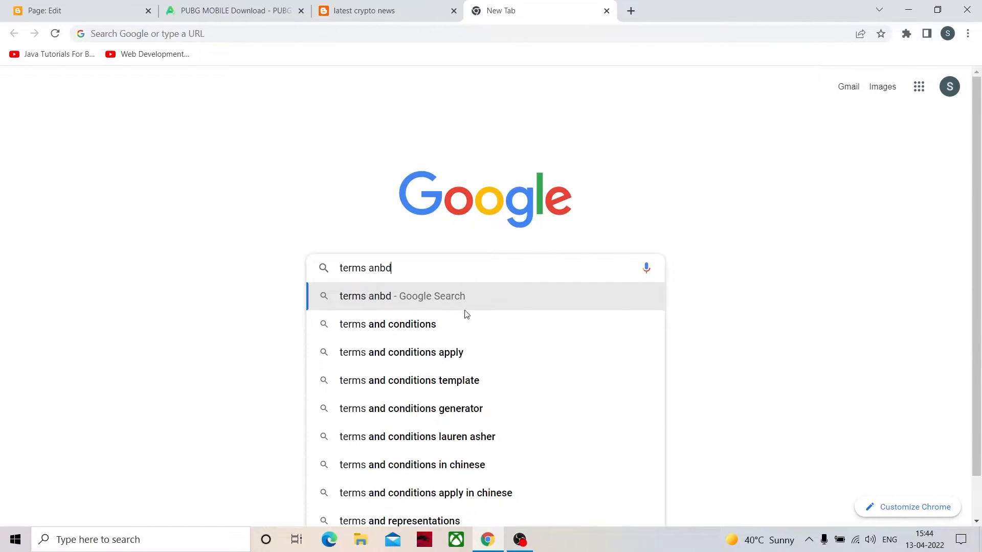
left_click(463, 413)
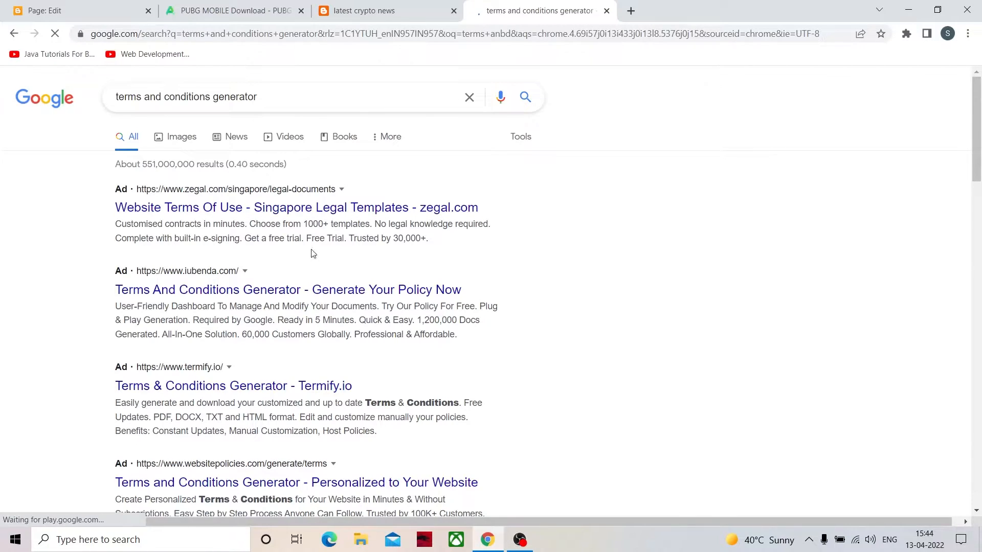
scroll(237, 358, "down", 4)
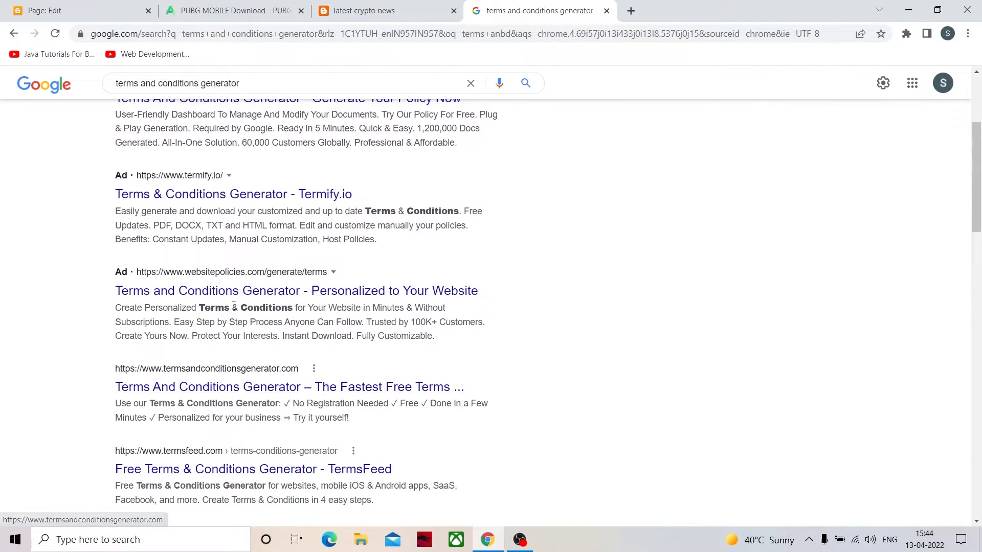
left_click(201, 389)
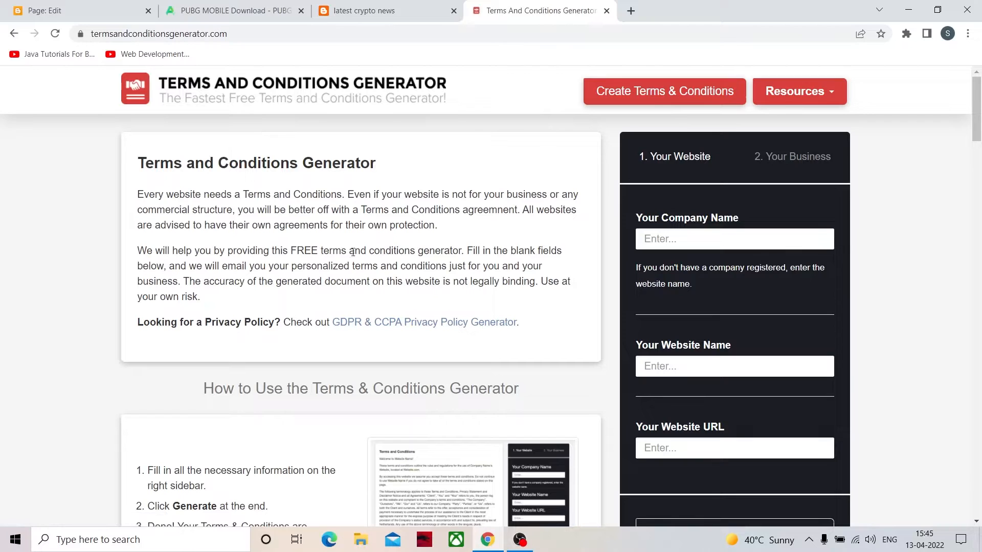
- Fill in "crpto" as the company name and "crpto point" as the website name in the generator form
scroll(764, 276, "down", 1)
scroll(764, 275, "up", 1)
left_click(706, 242)
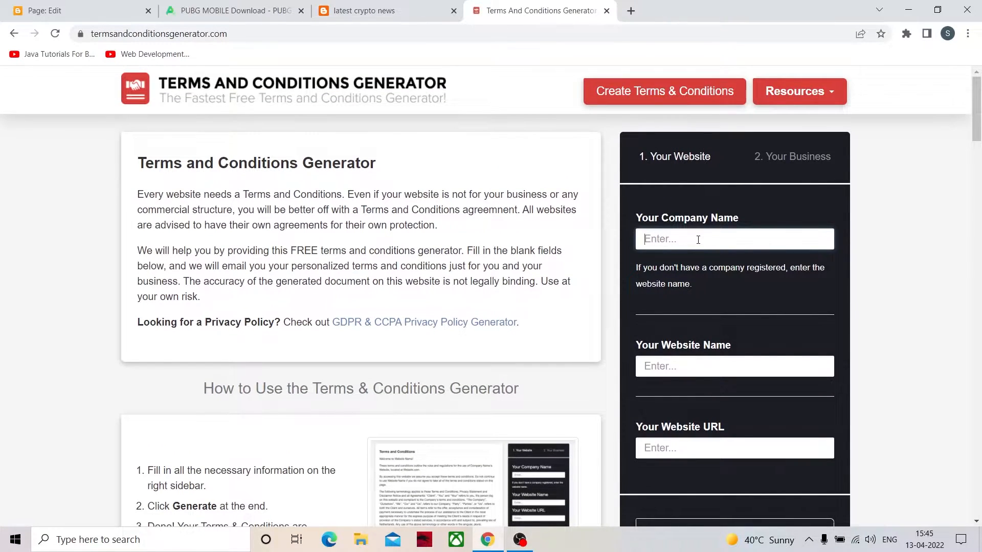
type("crpto")
left_click(694, 362)
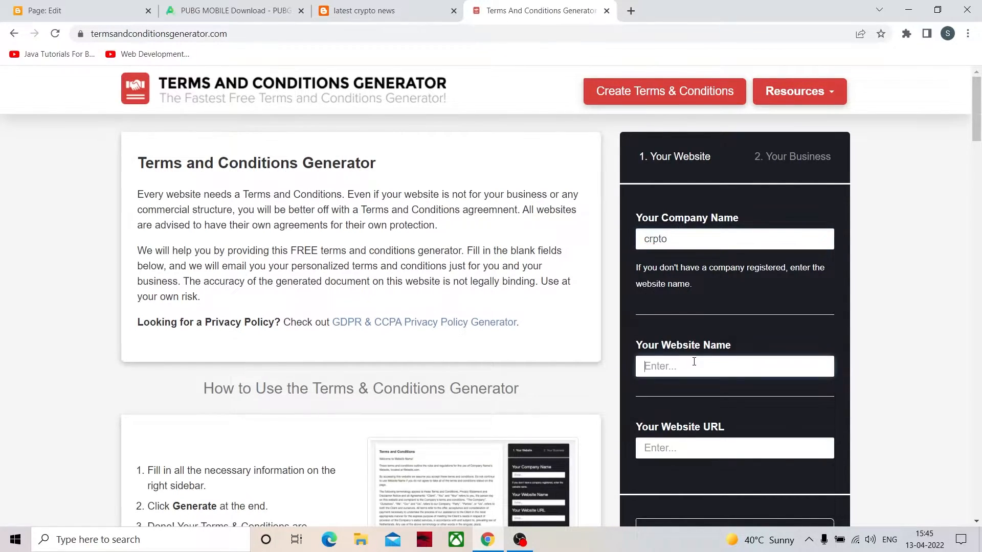
type("crpto point")
left_click(710, 444)
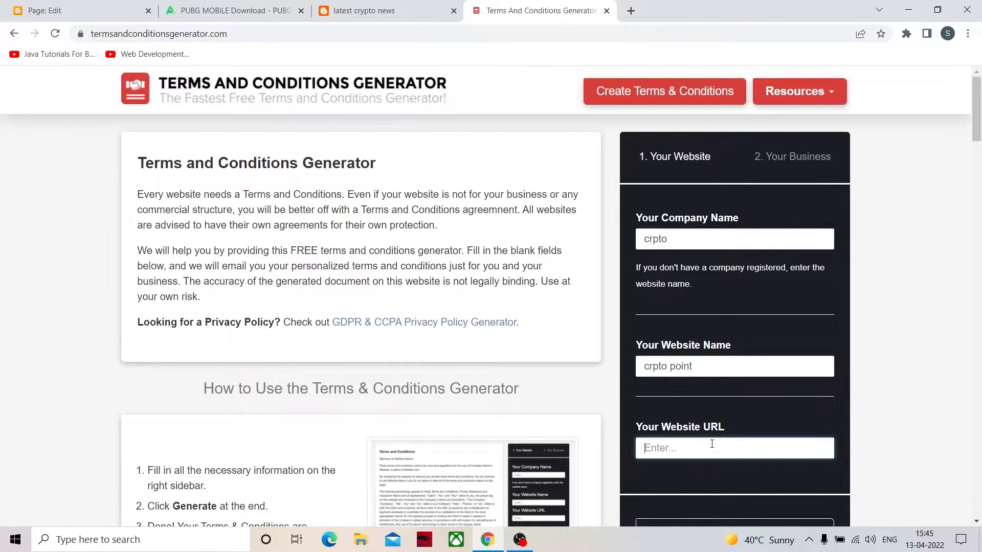
left_click(383, 10)
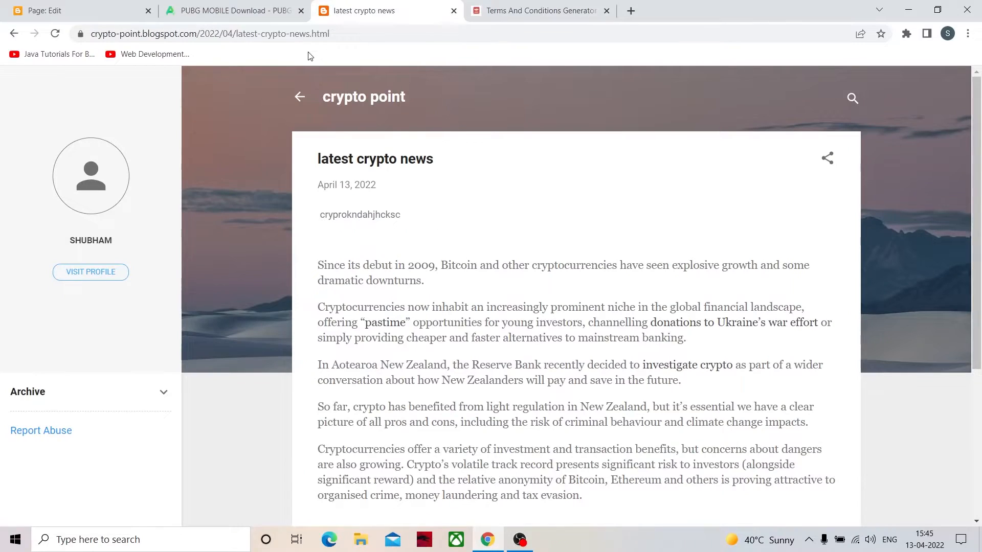
left_click(168, 27)
left_click(197, 34)
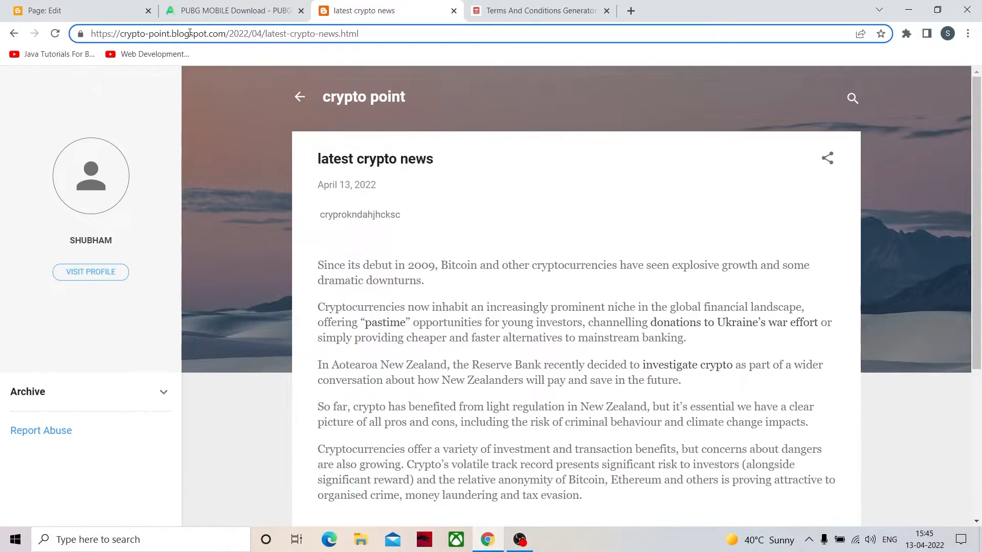
left_click_drag(226, 34, 84, 44)
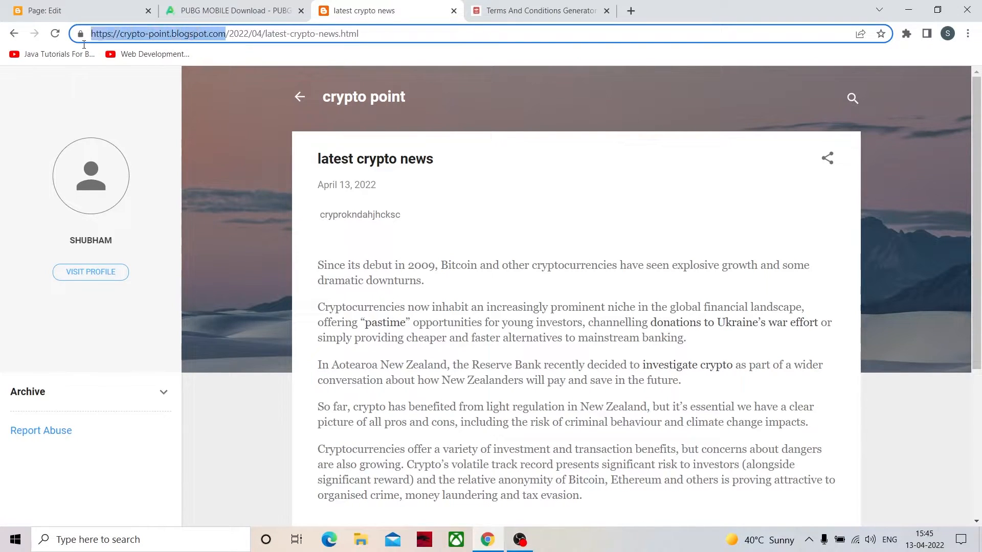
right_click(161, 35)
left_click(202, 105)
left_click(549, 11)
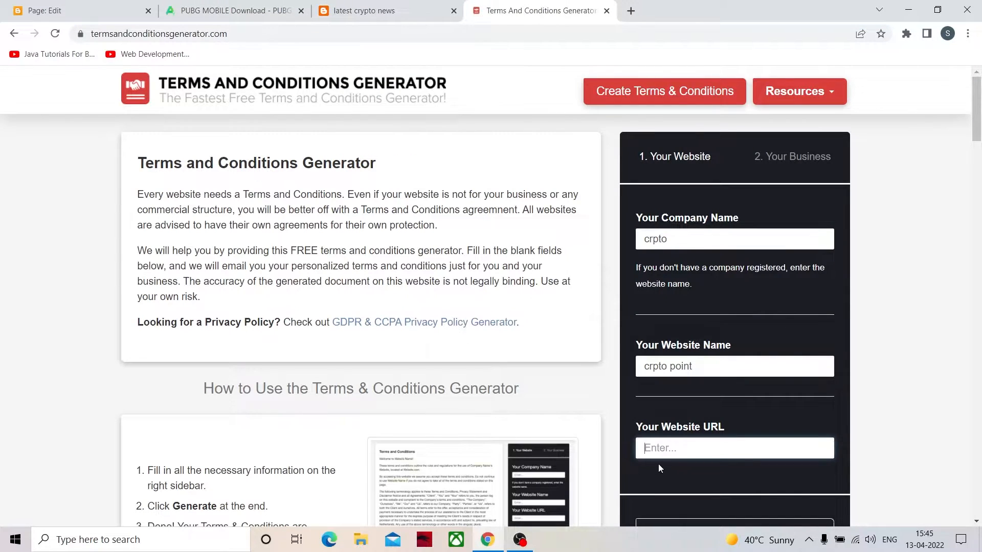
key("ctrl+v")
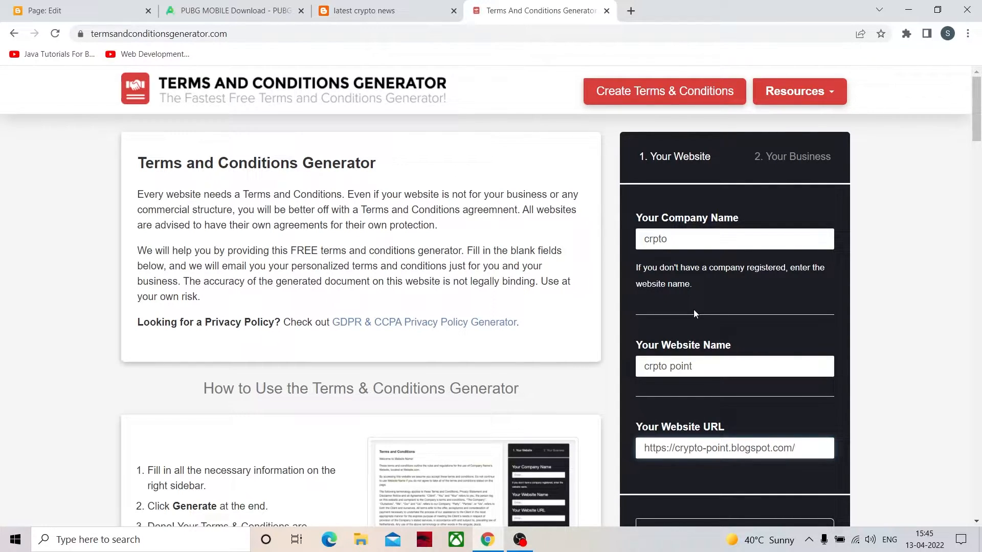
- Continue to the generator's business details and set the country to India
scroll(694, 310, "down", 1)
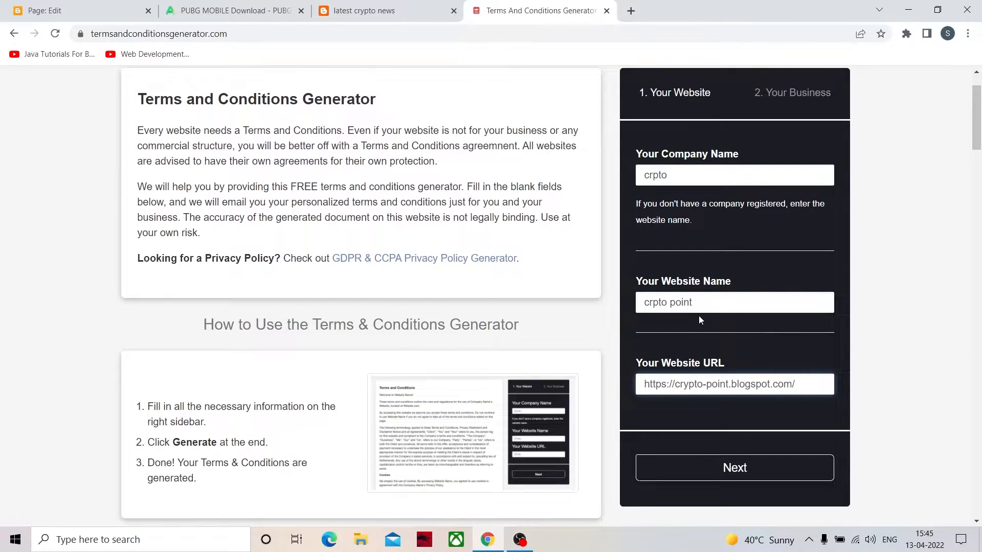
left_click(751, 475)
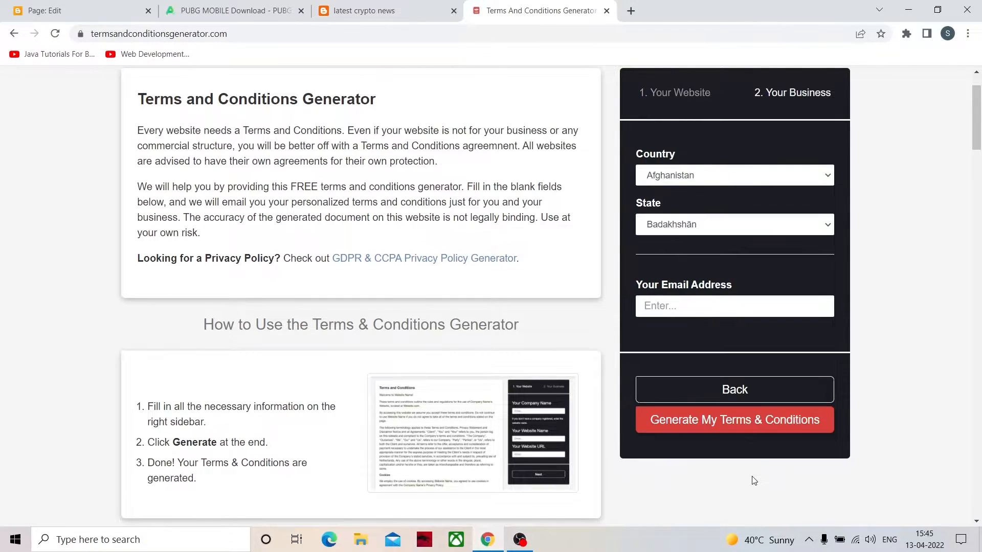
left_click(720, 181)
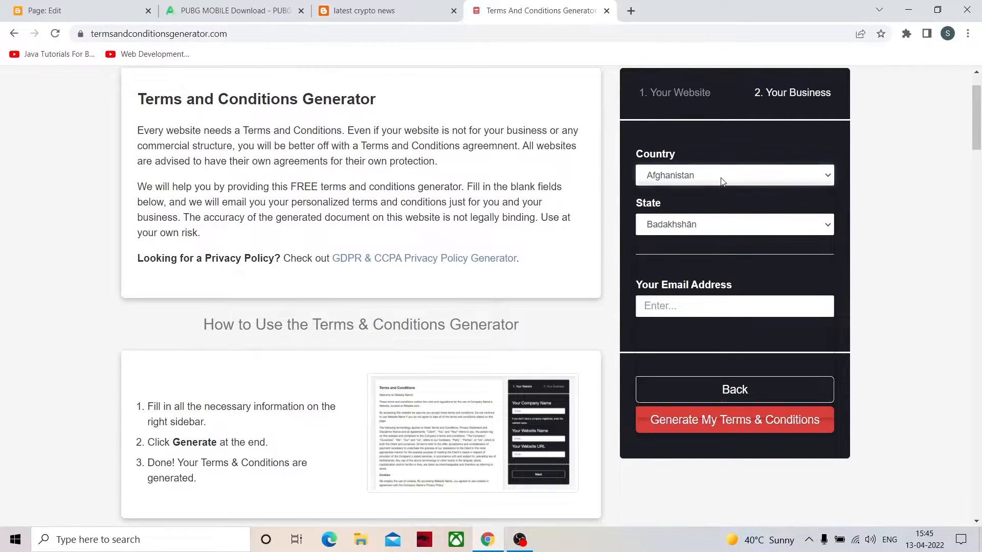
scroll(734, 282, "down", 15)
scroll(734, 283, "down", 20)
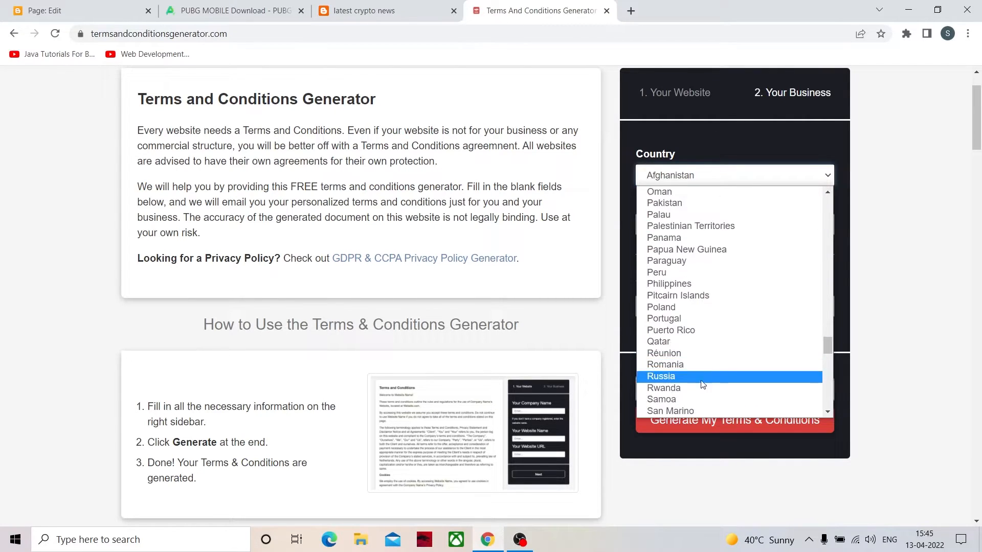
scroll(699, 387, "up", 20)
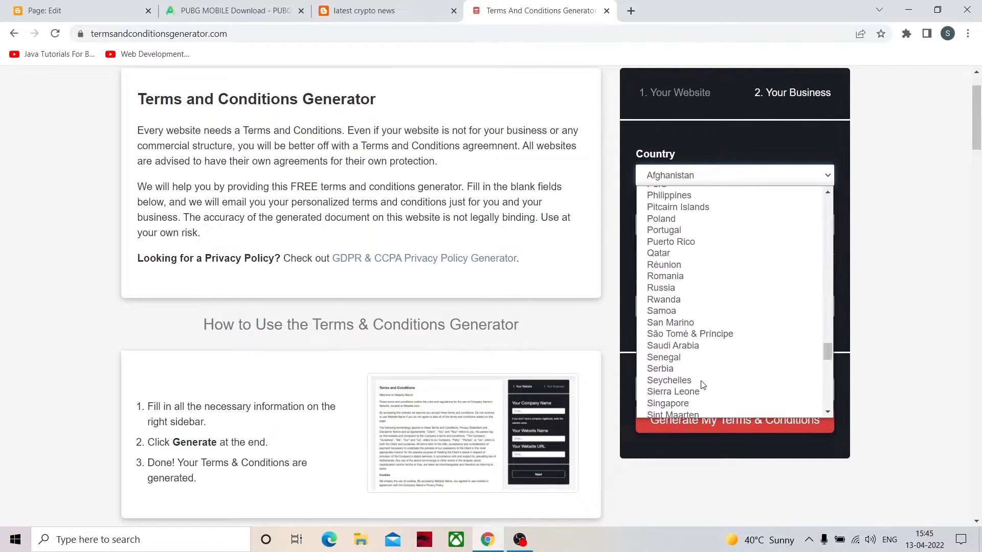
scroll(704, 384, "up", 4)
scroll(701, 383, "down", 7)
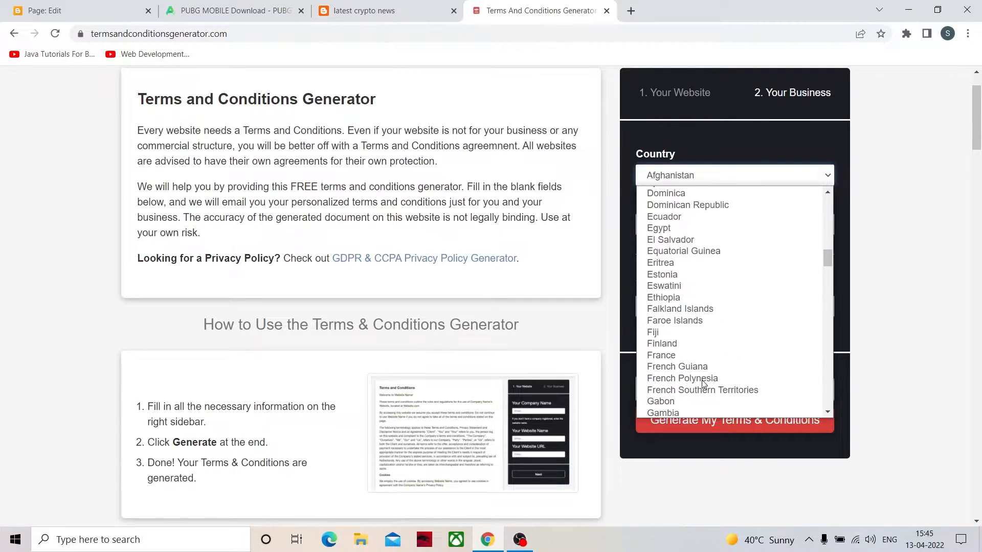
scroll(670, 297, "up", 3)
scroll(670, 290, "up", 2)
scroll(673, 297, "down", 12)
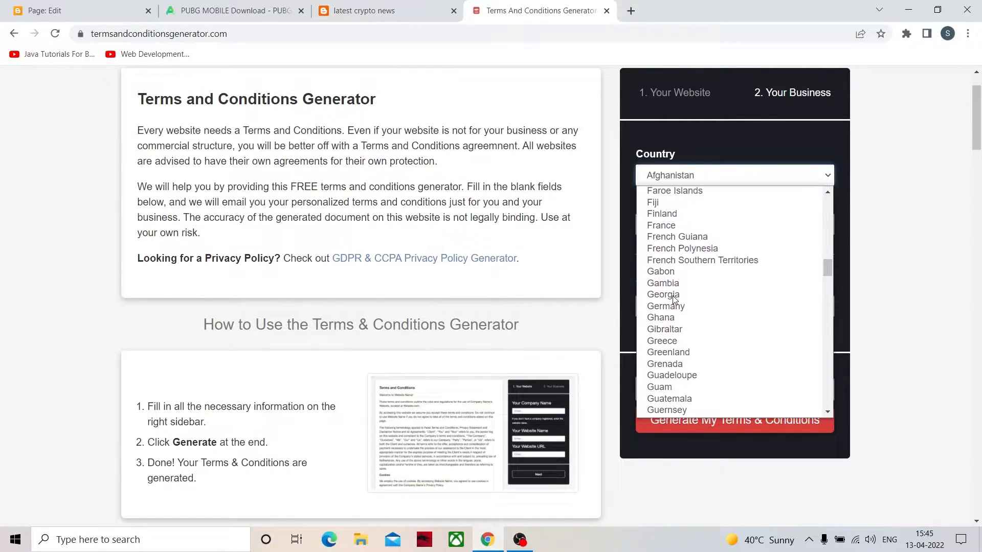
left_click(675, 270)
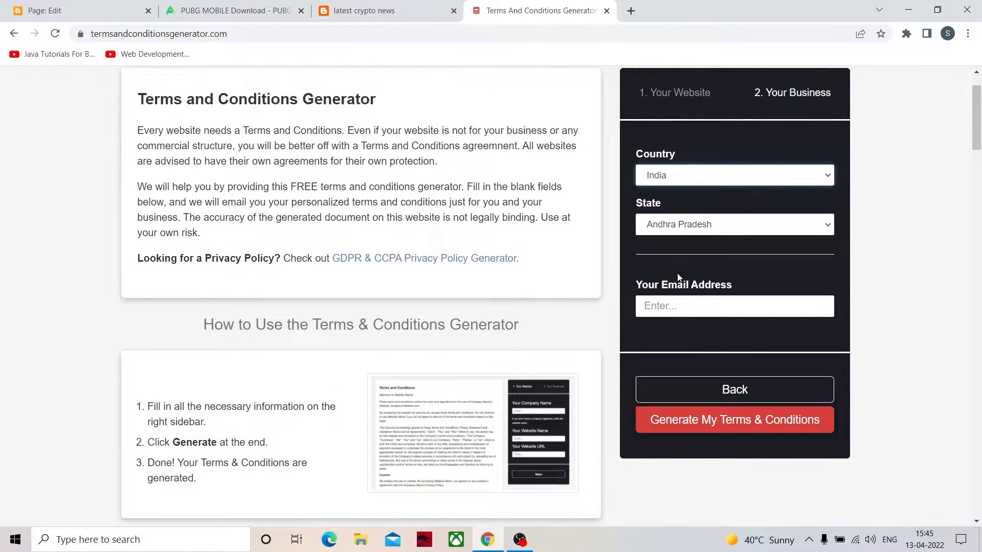
- Set the state to Goa in the business details
left_click(688, 229)
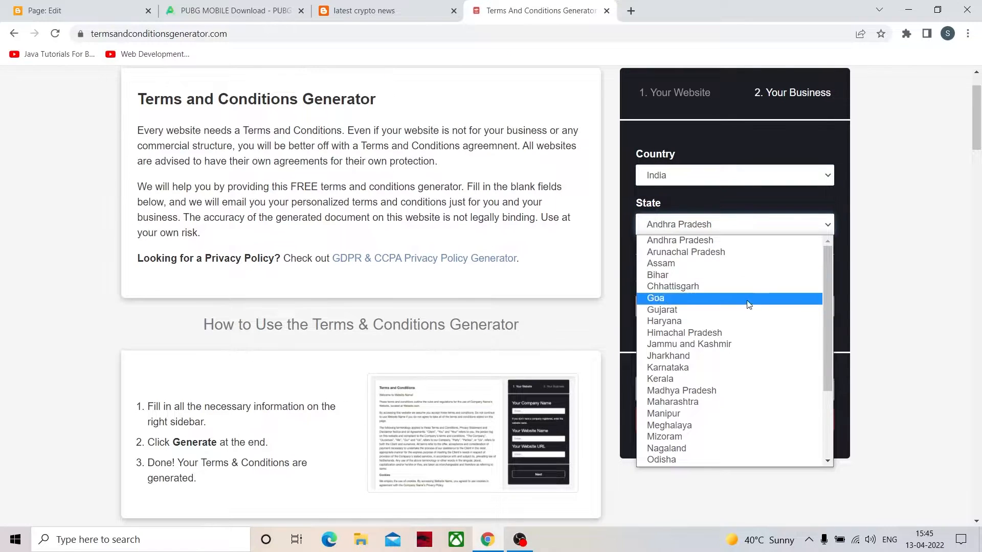
left_click(719, 298)
left_click(745, 224)
left_click(733, 285)
left_click(736, 223)
left_click(691, 302)
- Enter a contact e-mail address, generate the terms and conditions, and look through the generated text
left_click(693, 307)
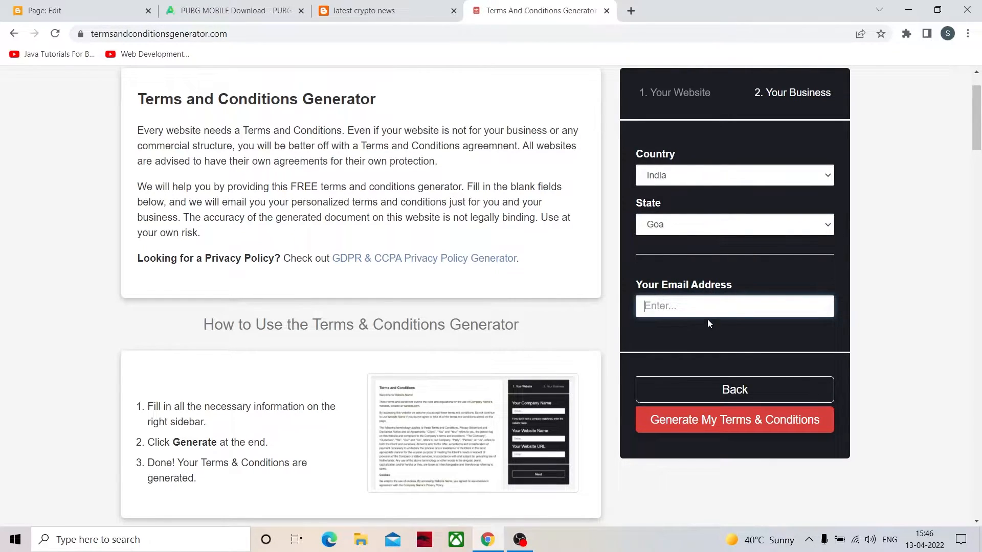
type("sfgdfjfger@gdtfkuk.fxgfjk")
left_click(745, 420)
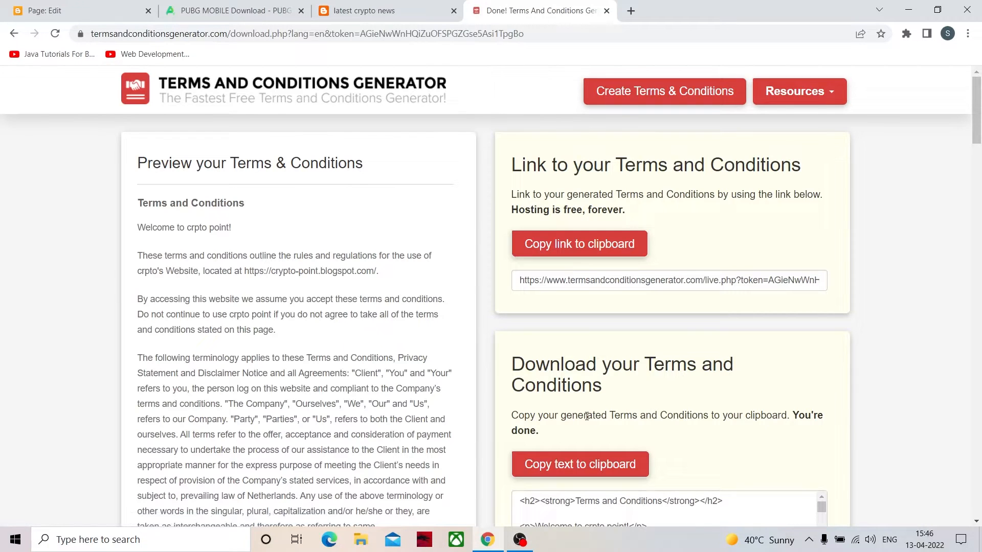
scroll(274, 226, "down", 15)
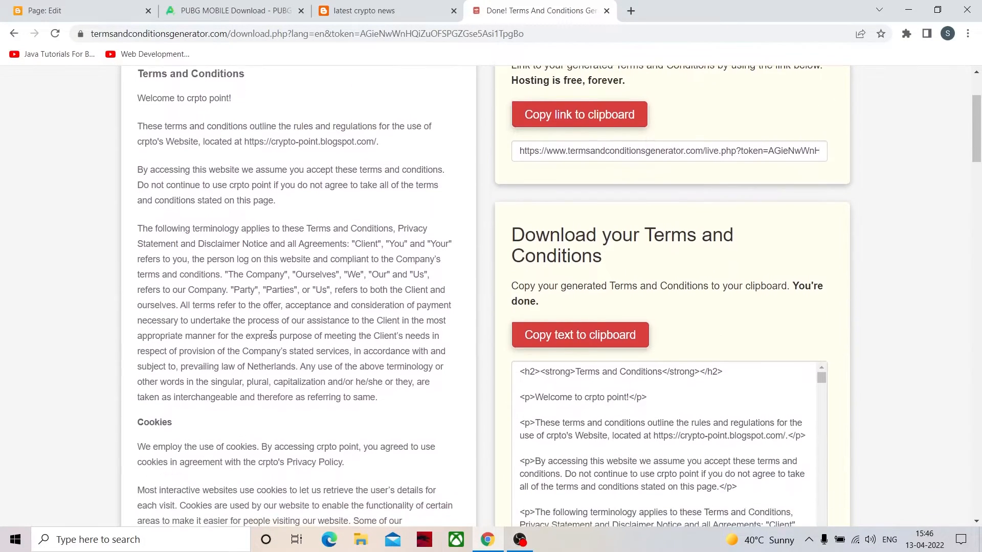
scroll(277, 335, "down", 10)
scroll(416, 324, "up", 20)
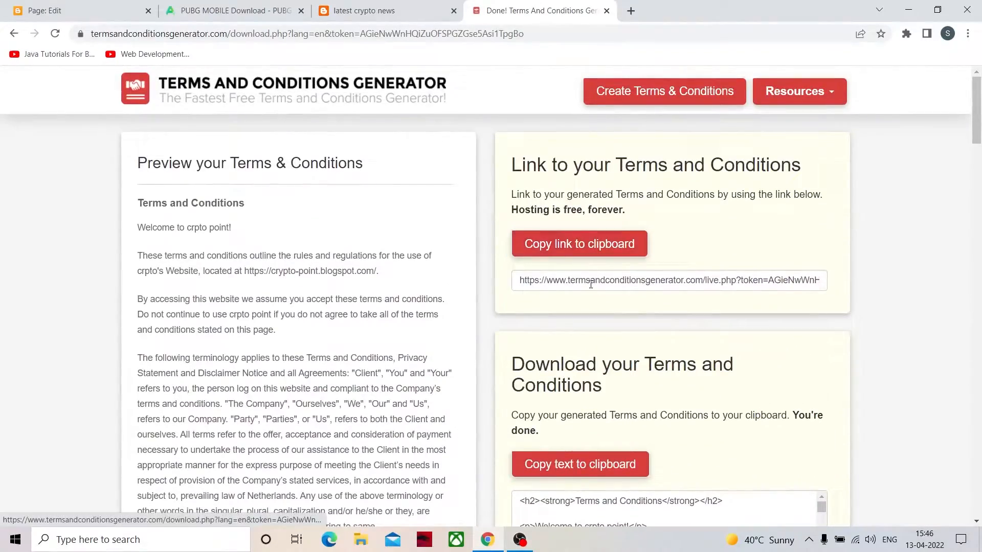
- Copy the link to the generated terms and replace the Blogger page's body text with it
left_click(571, 248)
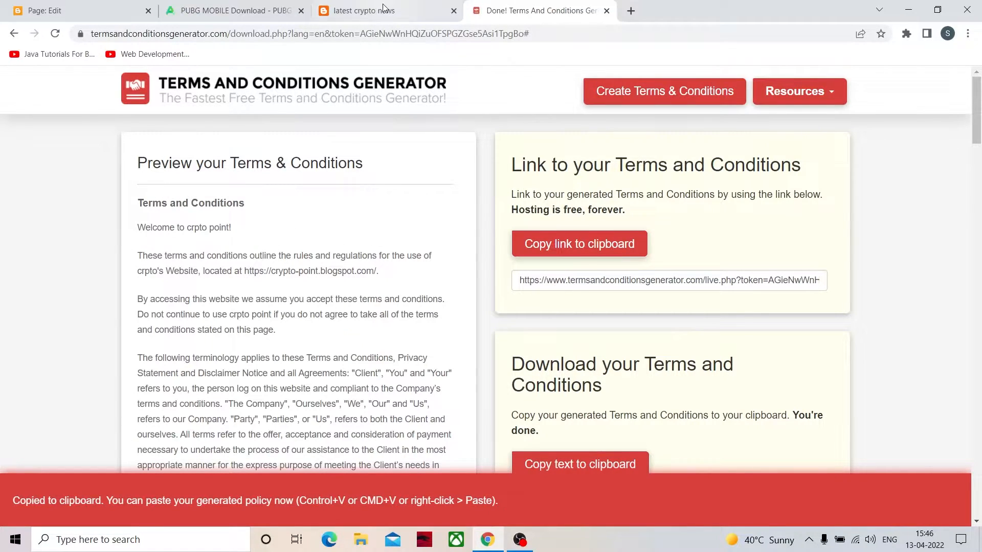
left_click(81, 10)
key("ctrl+a")
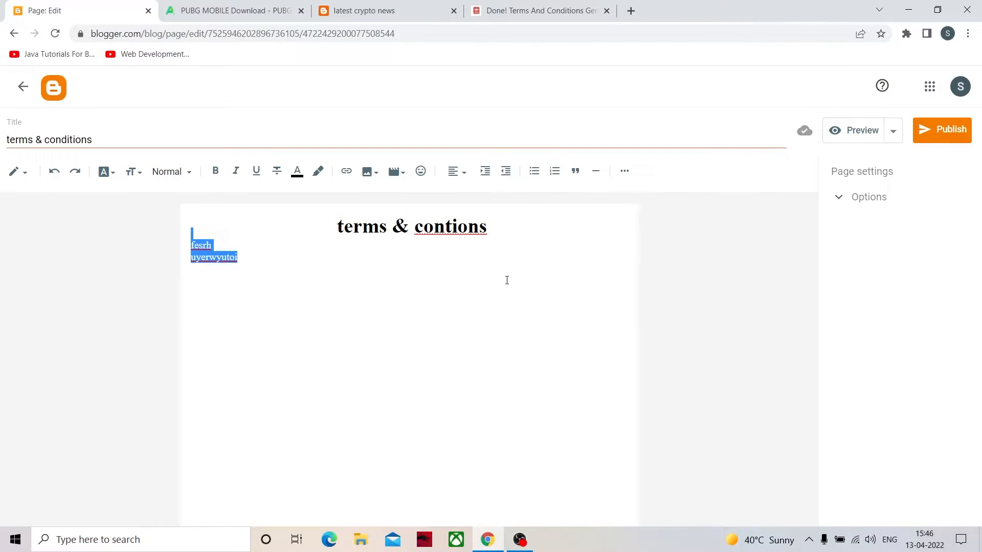
key("ctrl+a")
key("BackSpace")
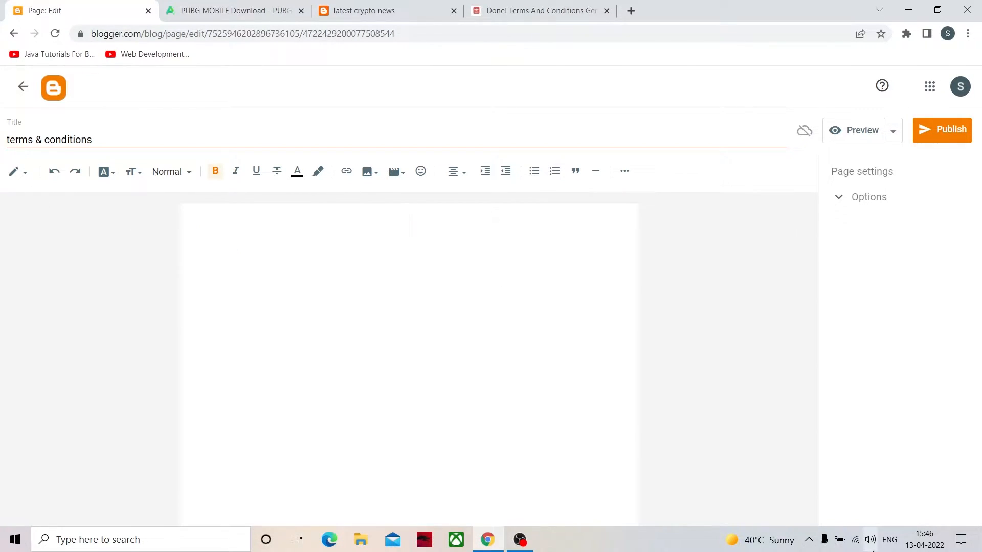
key("ctrl+v")
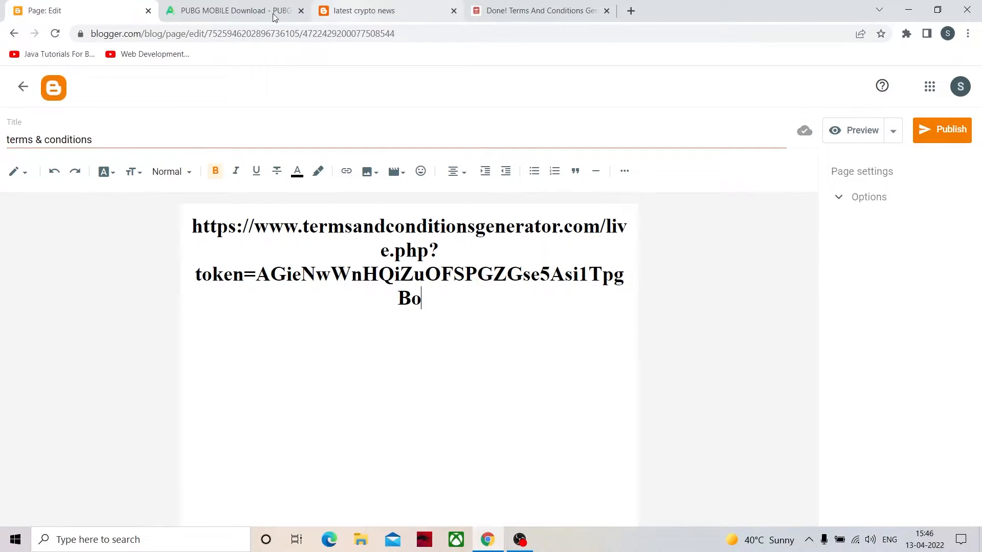
- Return to the generator's results and copy the full terms and conditions text to the clipboard
left_click(558, 8)
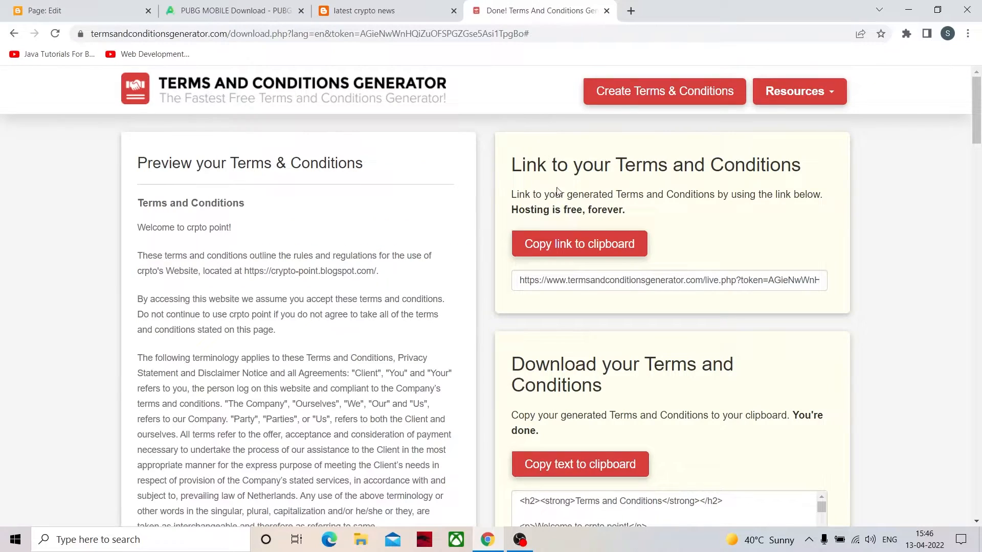
scroll(579, 375, "down", 3)
scroll(609, 389, "down", 2)
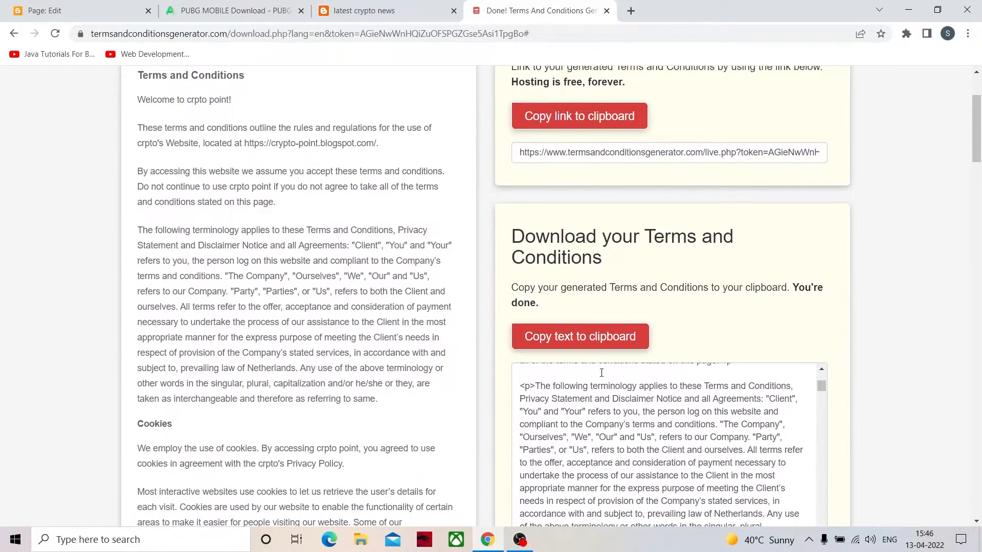
scroll(609, 363, "up", 3)
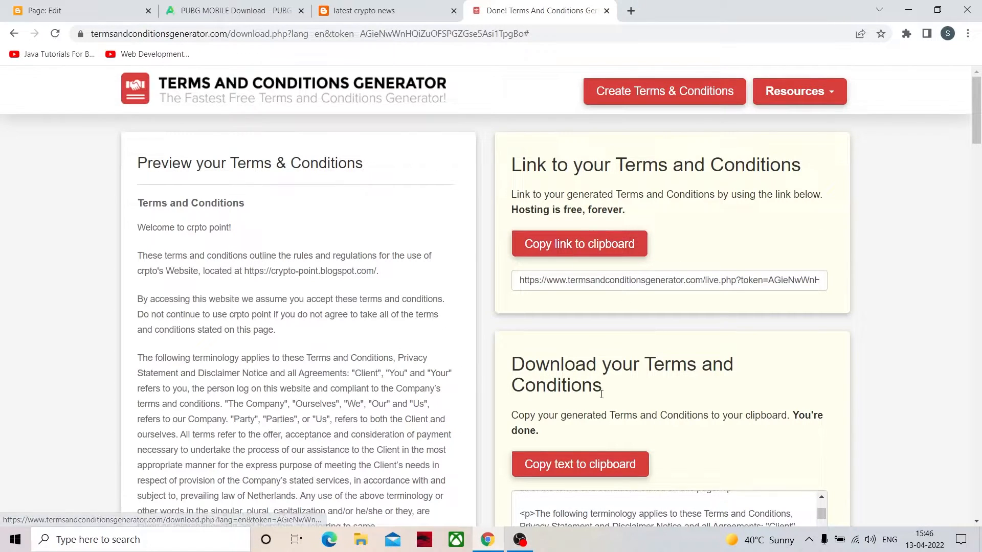
left_click(565, 467)
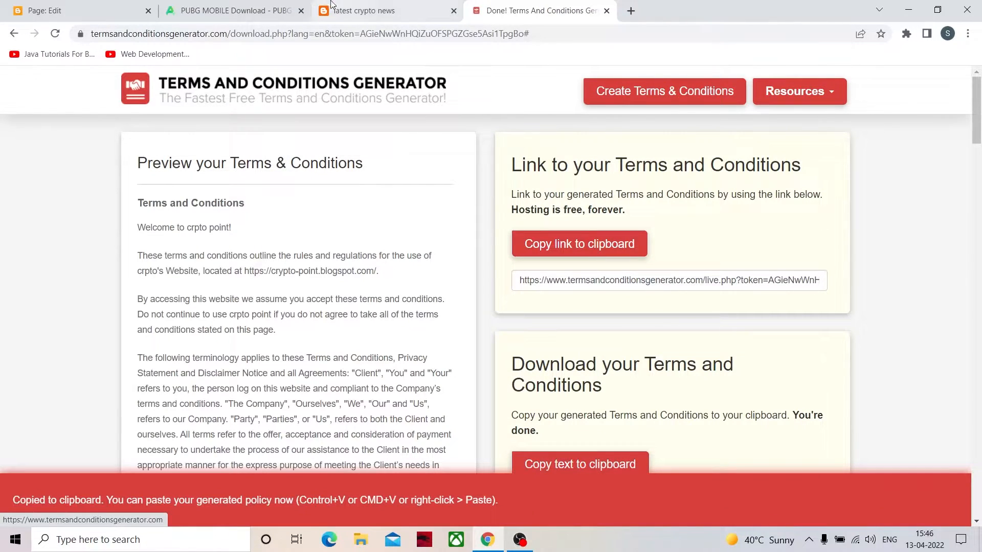
- Replace the link in the Blogger page body with the copied terms and conditions text in Compose view
left_click(59, 11)
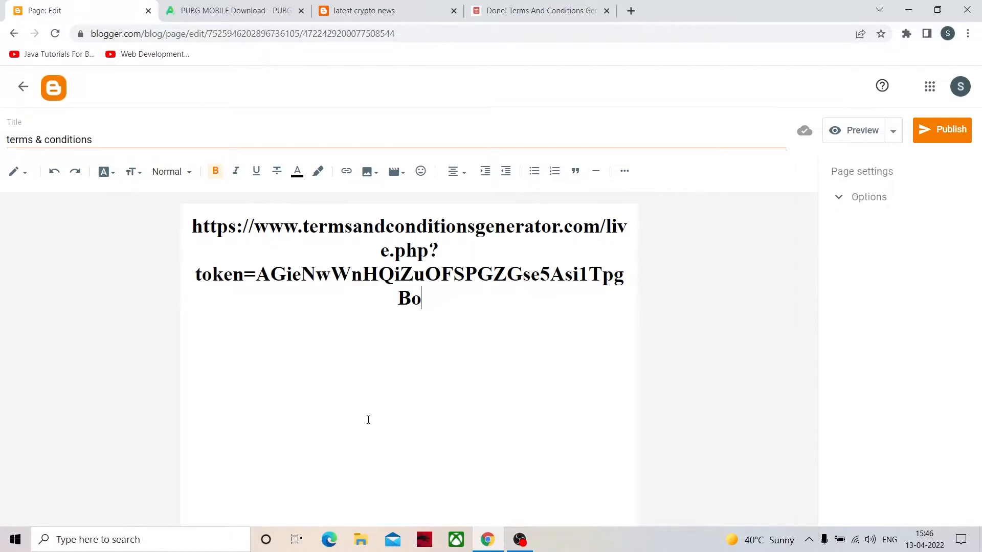
key("ctrl+a")
key("ctrl+v")
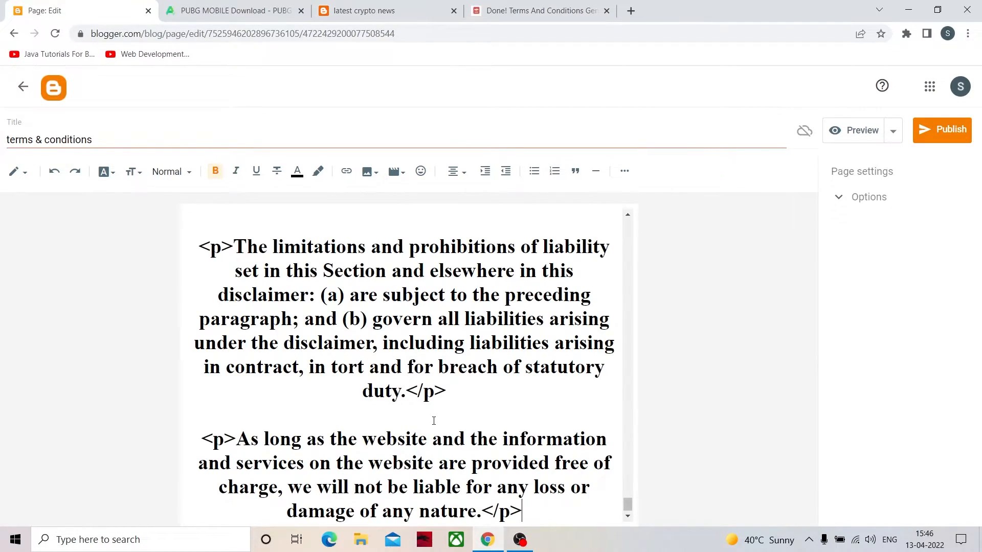
scroll(443, 371, "up", 15)
scroll(442, 370, "up", 12)
scroll(281, 236, "up", 15)
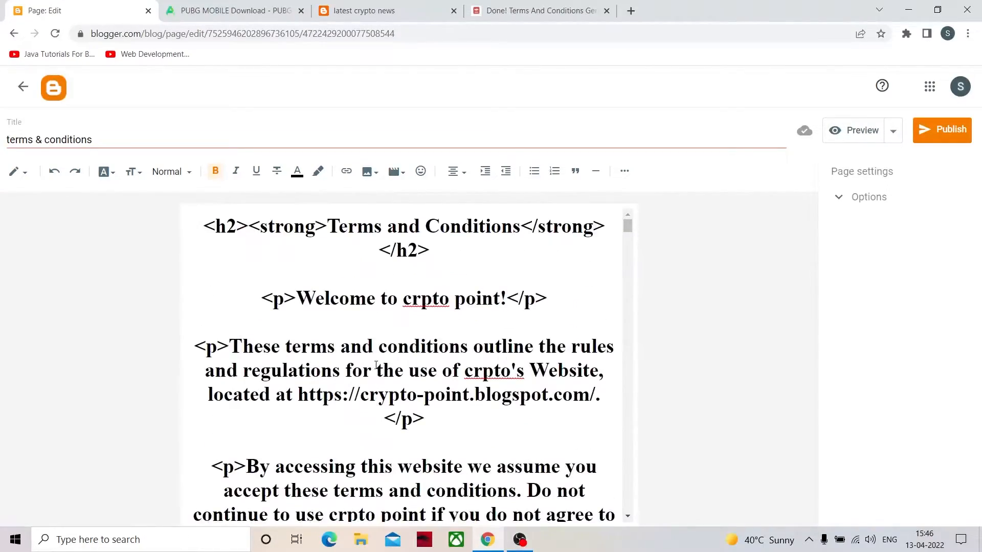
- Clear the page body, switch the editor to HTML view and delete the leftover heading markup
key("ctrl+a")
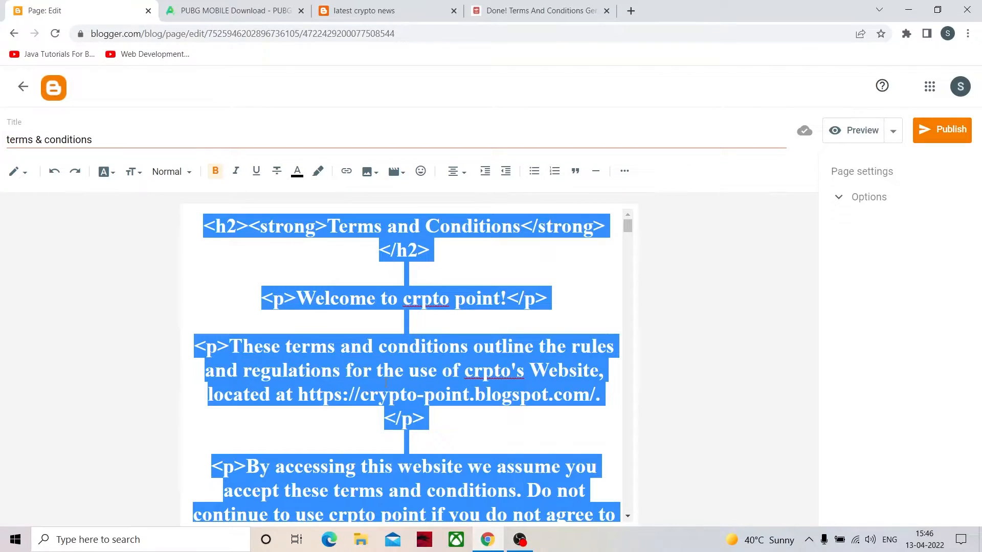
key("BackSpace")
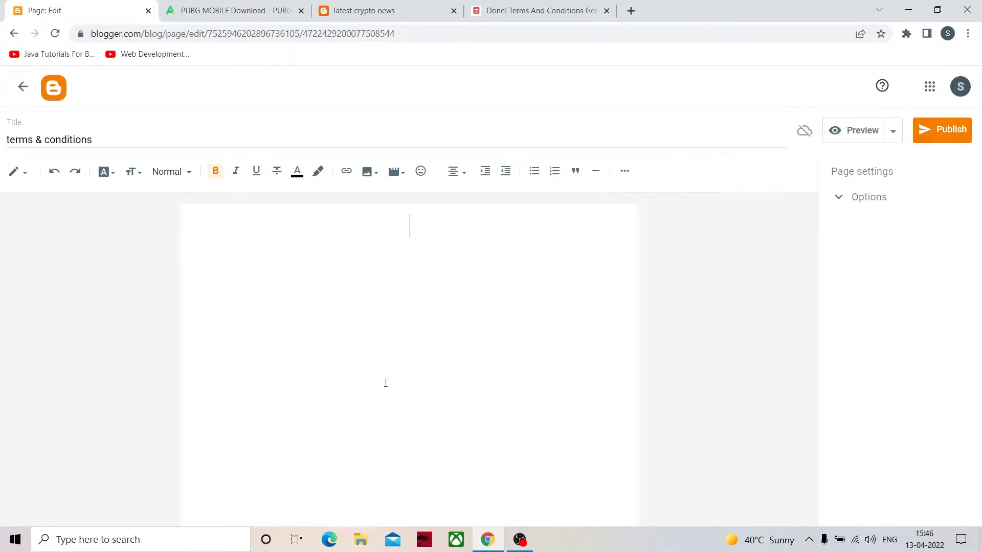
left_click(26, 172)
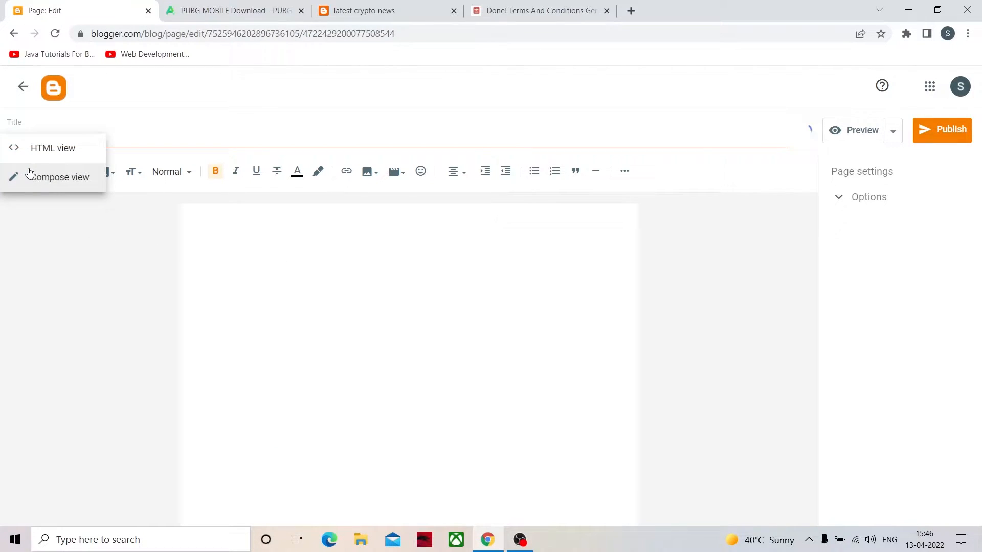
left_click(57, 159)
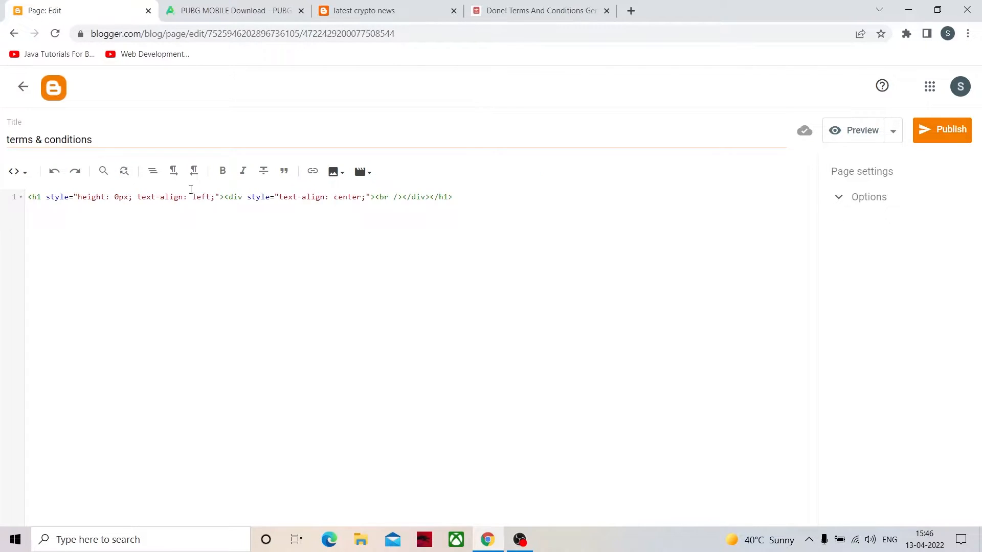
left_click_drag(458, 213, 11, 186)
key("BackSpace")
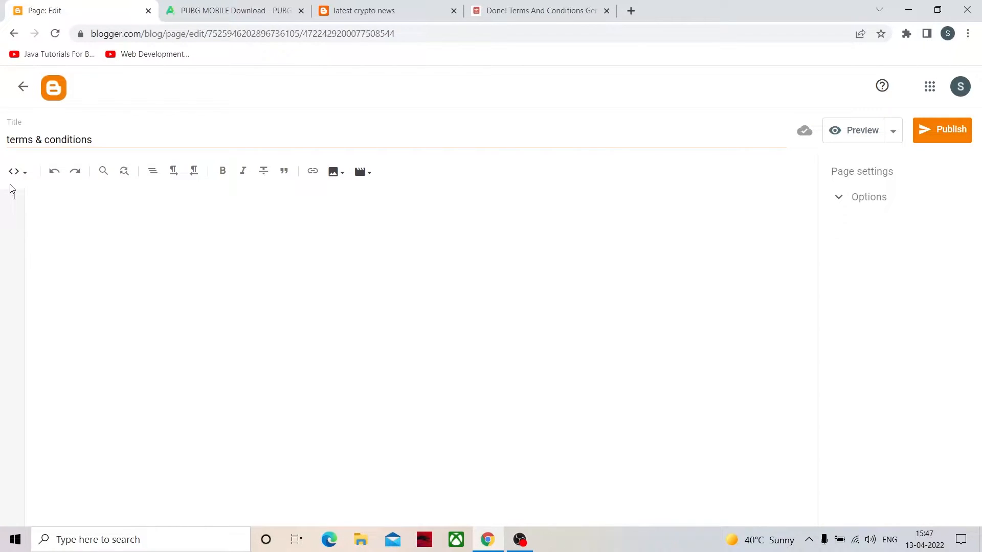
- Check the emptied page in Compose view, return to HTML view and clear the leftover paragraph markup
left_click(26, 173)
left_click(29, 203)
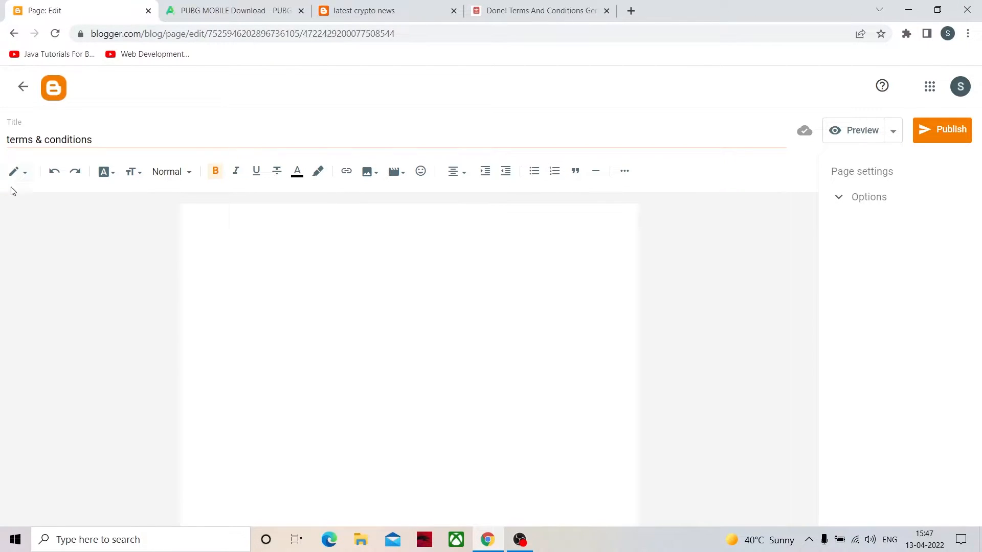
left_click(21, 175)
left_click(28, 150)
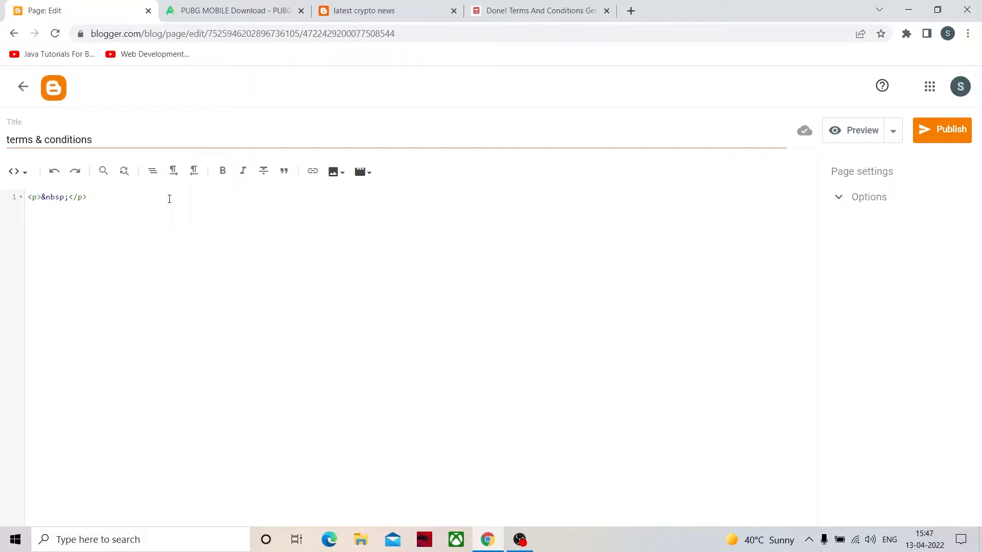
key("ctrl+a")
key("BackSpace")
- Examine the HTML tags in the generated terms and conditions text on the generator's page
left_click(581, 9)
scroll(602, 131, "down", 7)
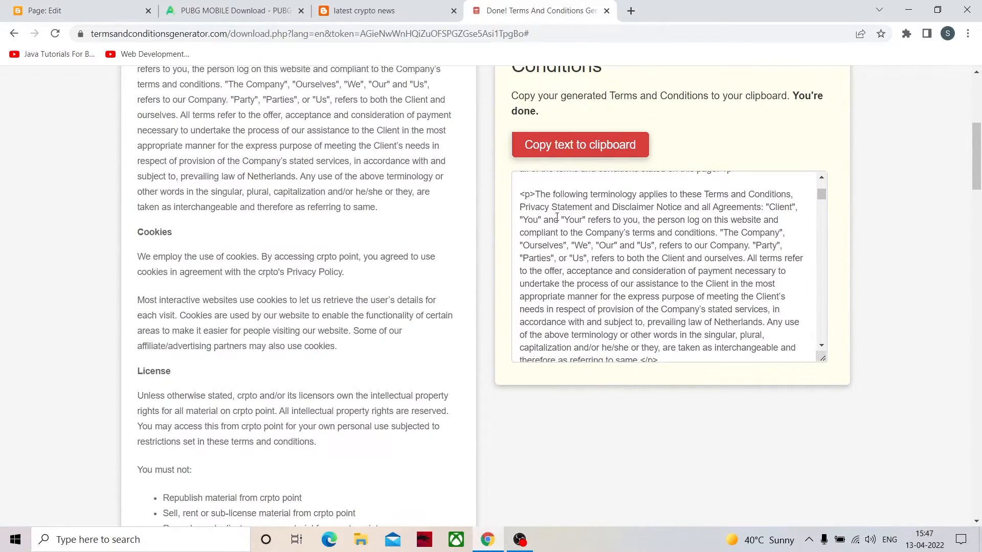
scroll(623, 494, "up", 12)
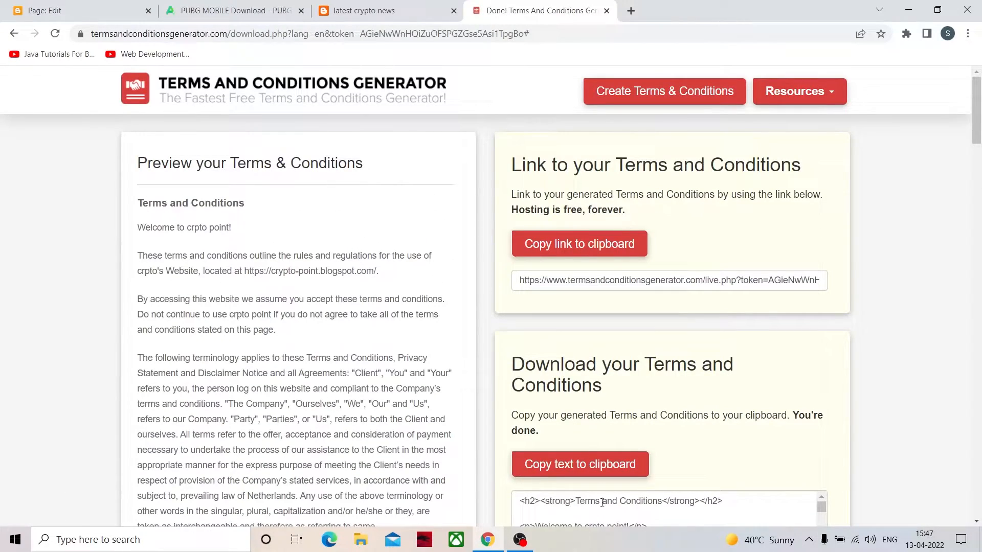
scroll(763, 453, "down", 1)
scroll(543, 471, "down", 5)
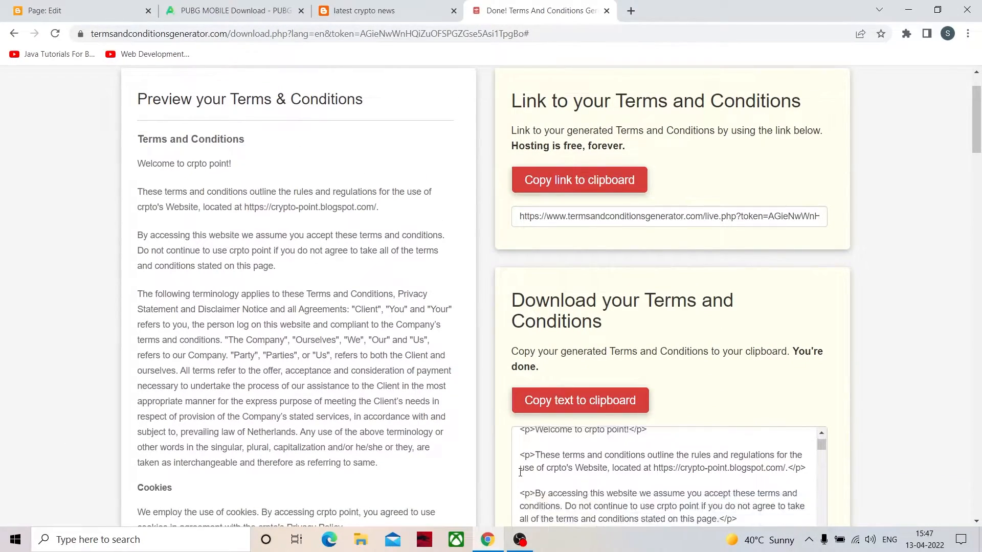
scroll(543, 471, "up", 6)
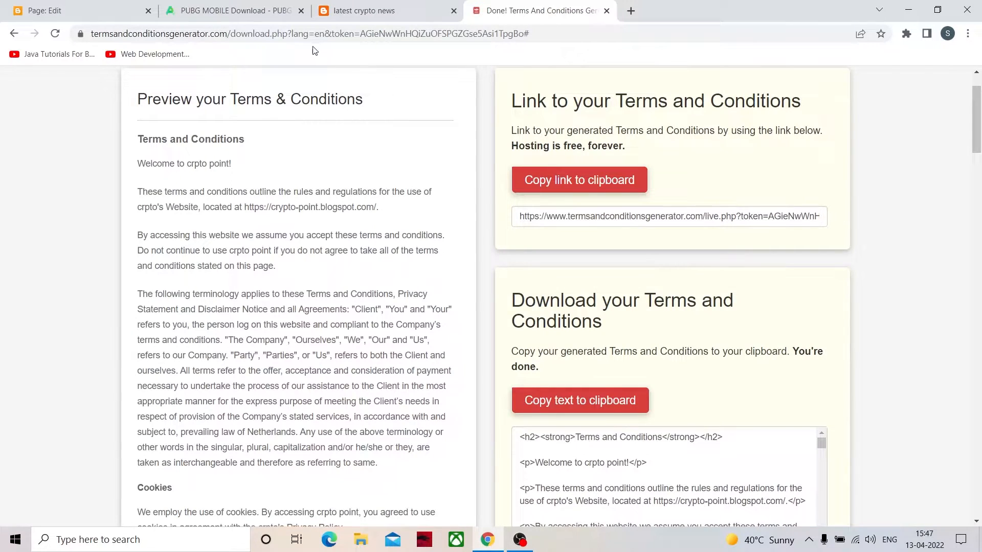
- Paste the copied terms and conditions code into the empty HTML view of the Blogger page
left_click(130, 14)
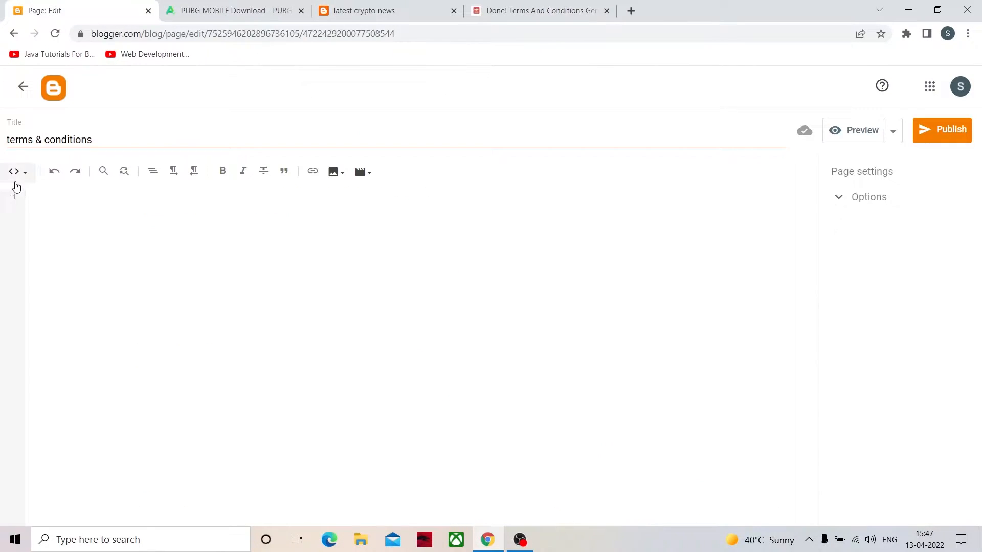
left_click(21, 174)
left_click(60, 209)
right_click(90, 256)
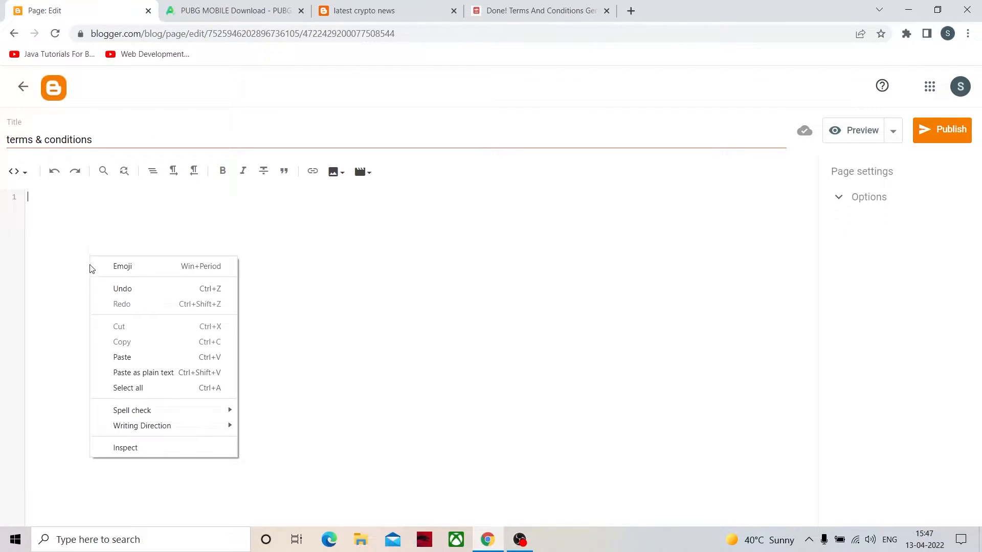
left_click(374, 374)
key("ctrl+v")
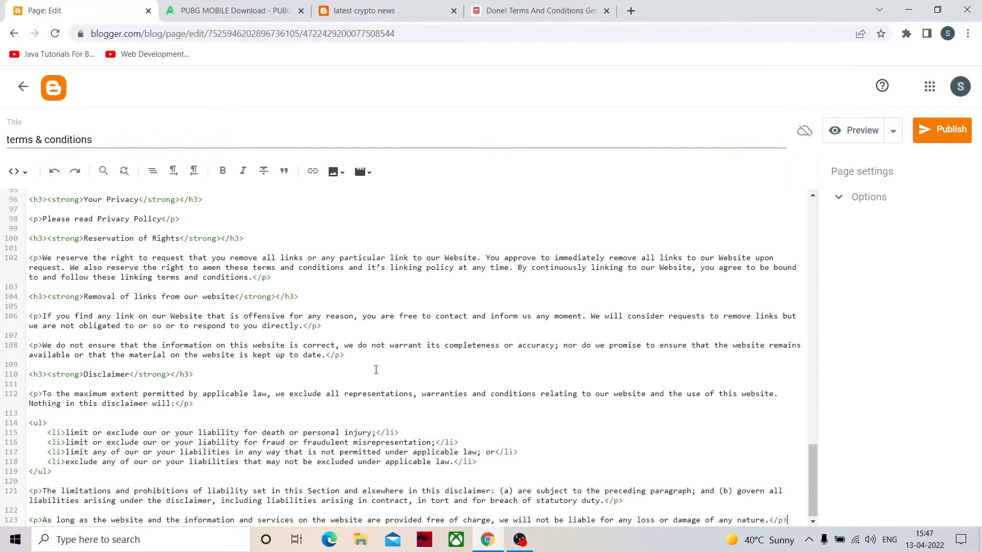
scroll(238, 368, "up", 7)
scroll(239, 368, "up", 10)
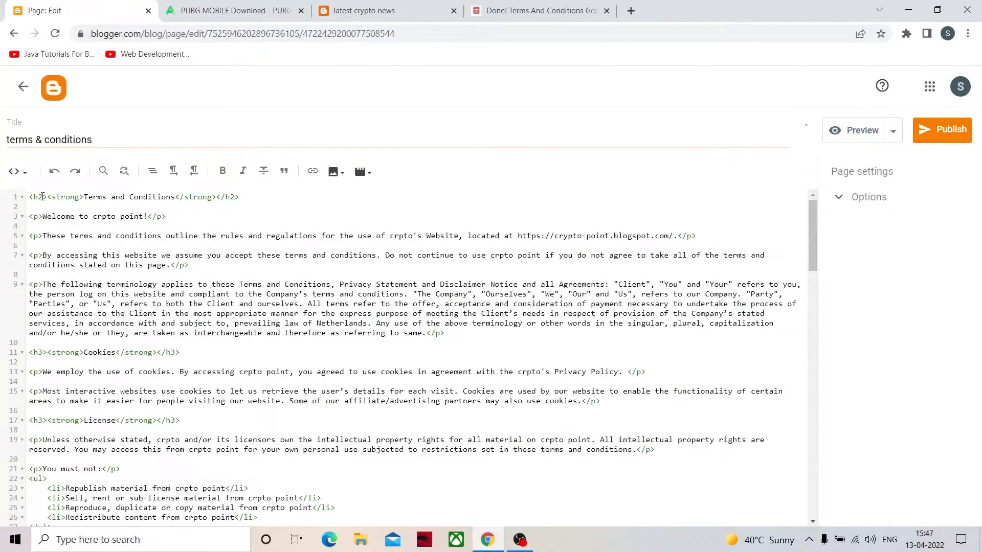
- Switch the page to Compose view and look through the formatted terms and conditions
left_click(17, 171)
left_click(41, 204)
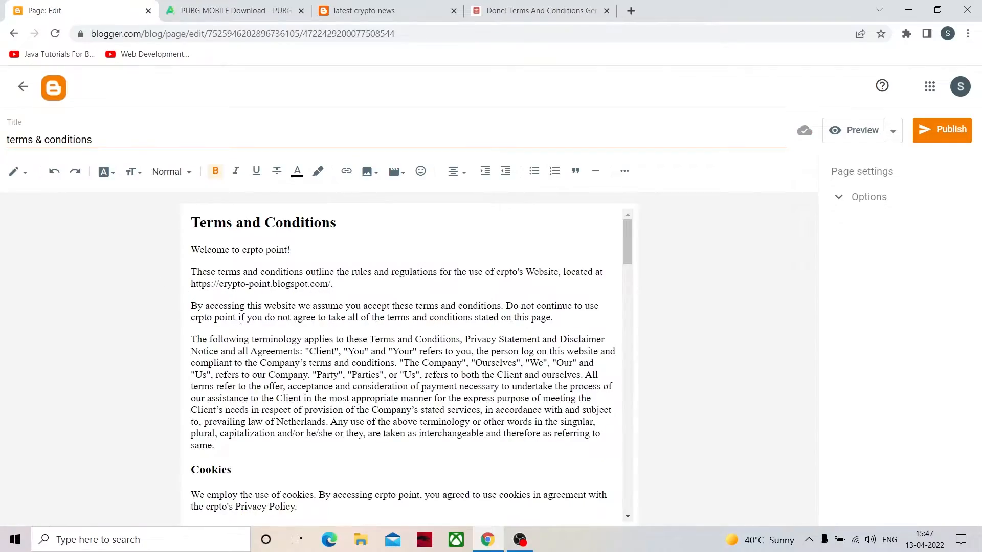
scroll(295, 276, "down", 20)
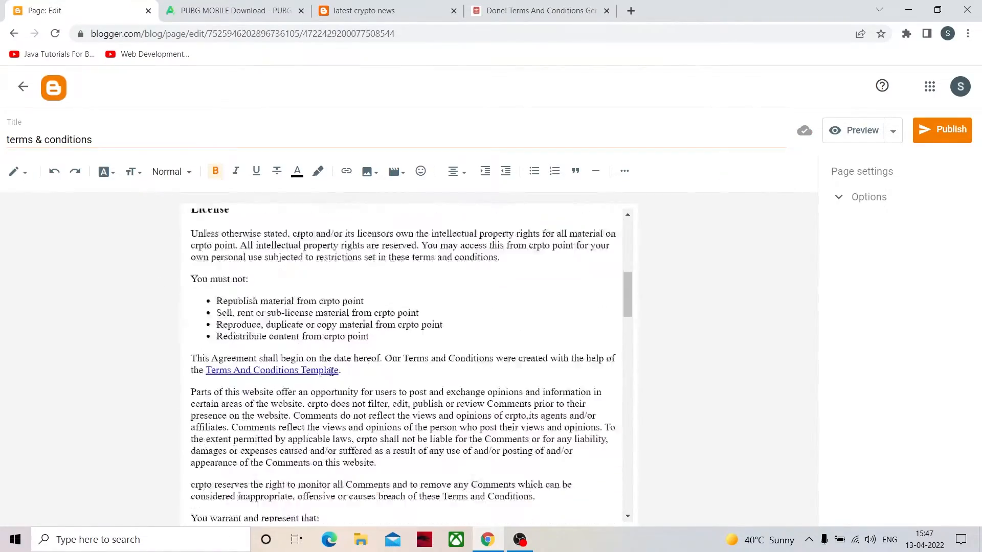
scroll(331, 372, "down", 15)
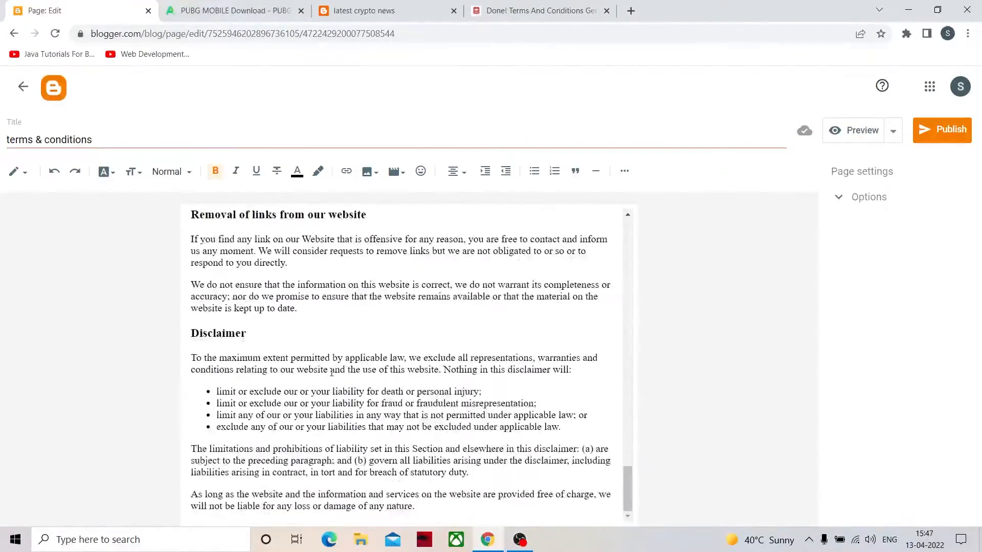
scroll(331, 398, "up", 18)
scroll(331, 399, "up", 15)
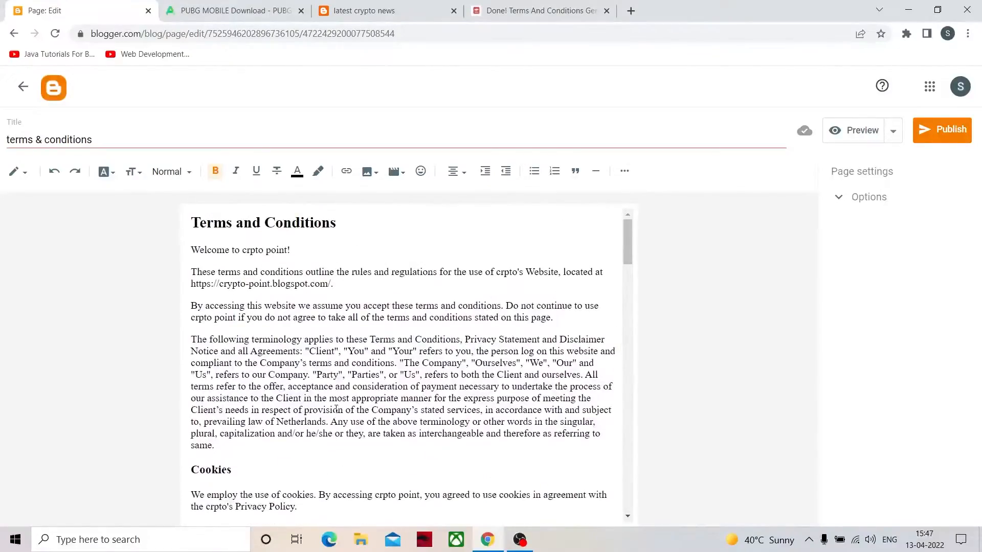
scroll(276, 412, "down", 6)
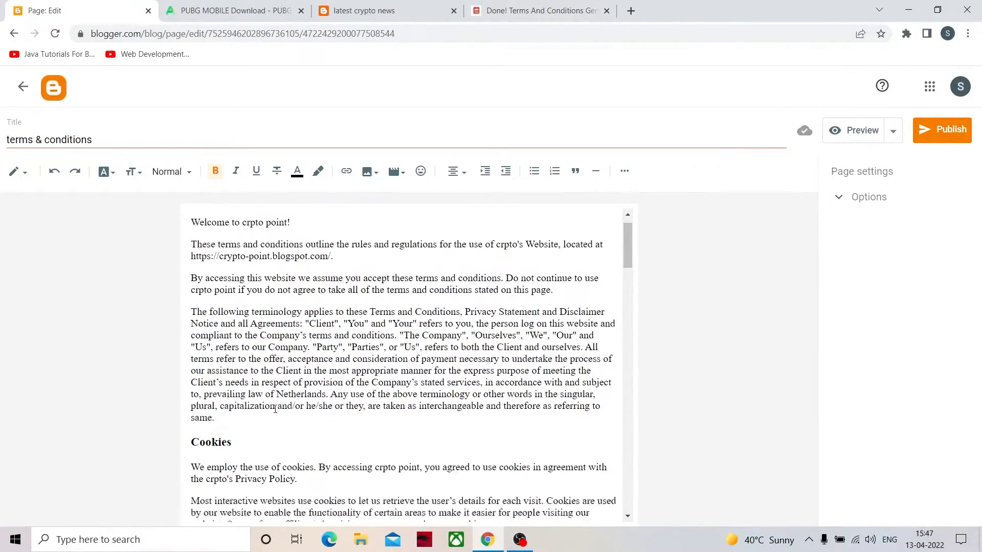
- Delete the "This Agreement shall begin on the date hereof" paragraph with its Terms And Conditions Template link, and check the remaining text
scroll(276, 412, "down", 3)
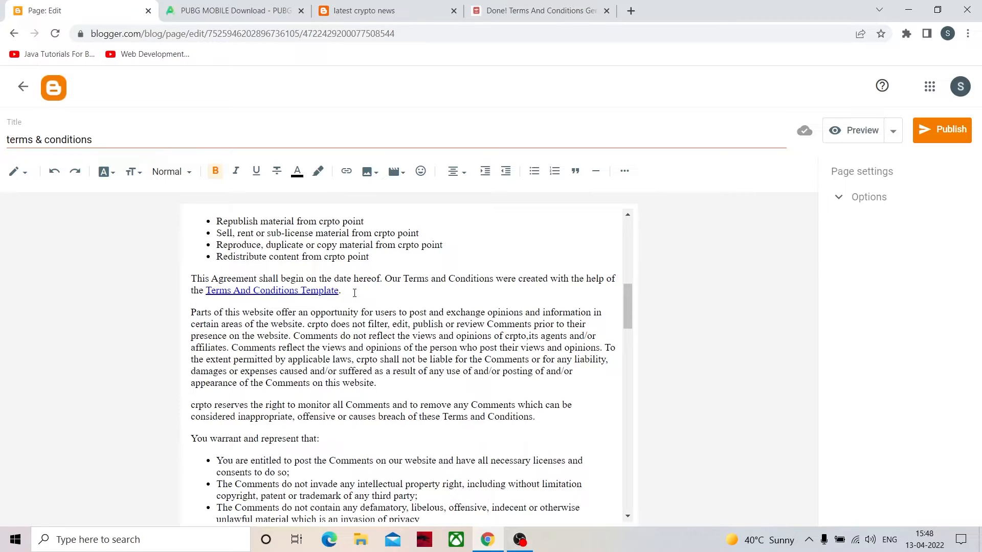
left_click_drag(349, 291, 174, 275)
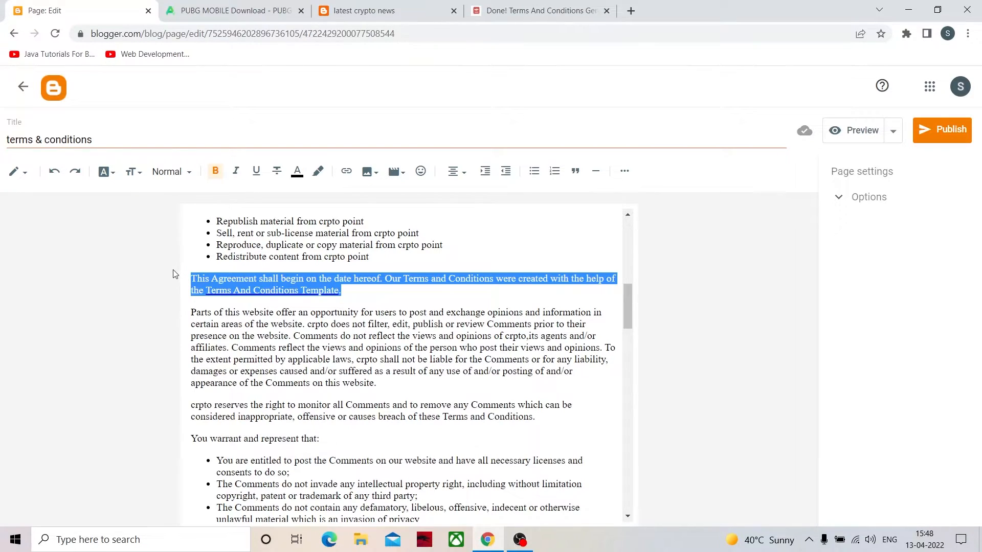
key("BackSpace")
key("BackSpace")
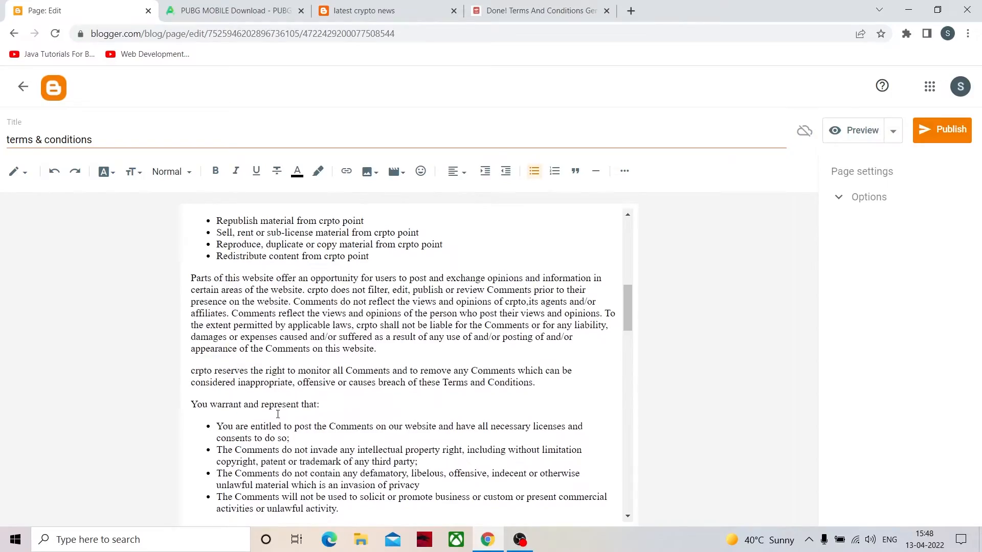
scroll(290, 424, "down", 15)
scroll(290, 425, "down", 5)
scroll(297, 422, "up", 10)
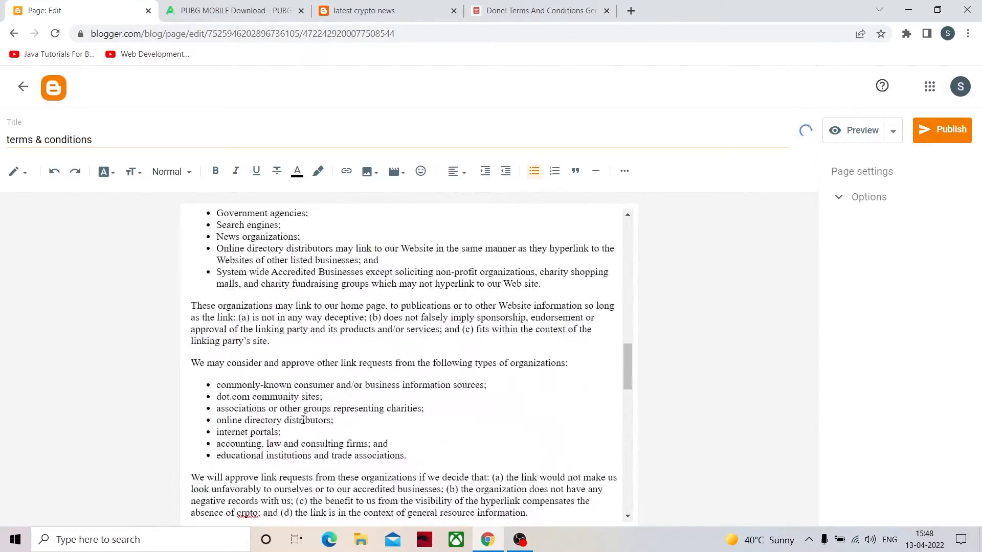
- Return to the Terms and Conditions Generator page and look over its link and download sections
scroll(309, 393, "up", 1)
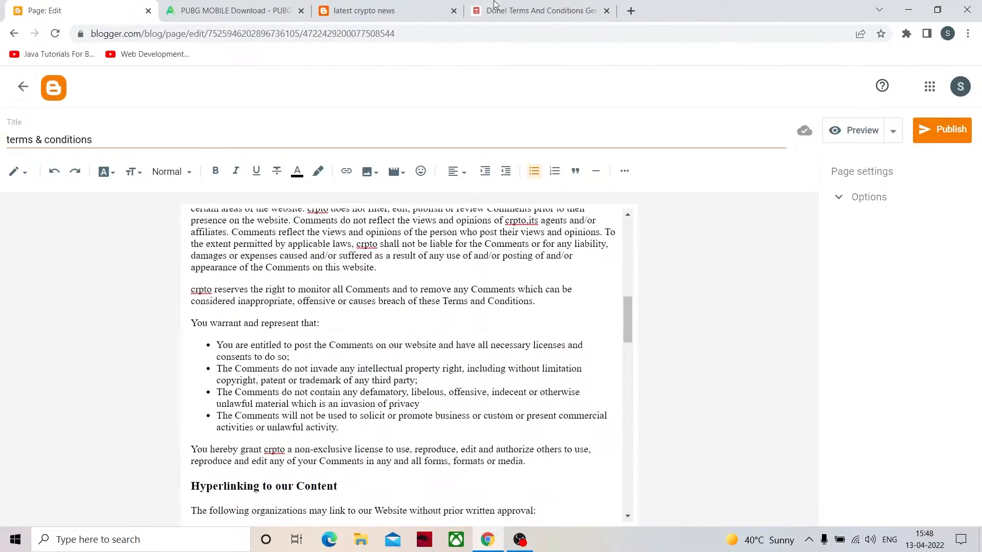
left_click(496, 7)
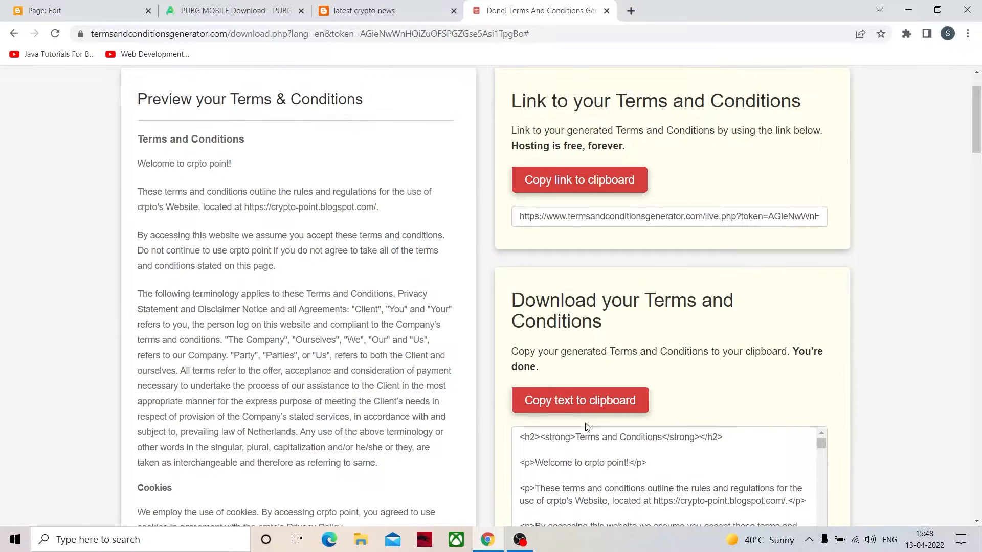
scroll(585, 427, "up", 1)
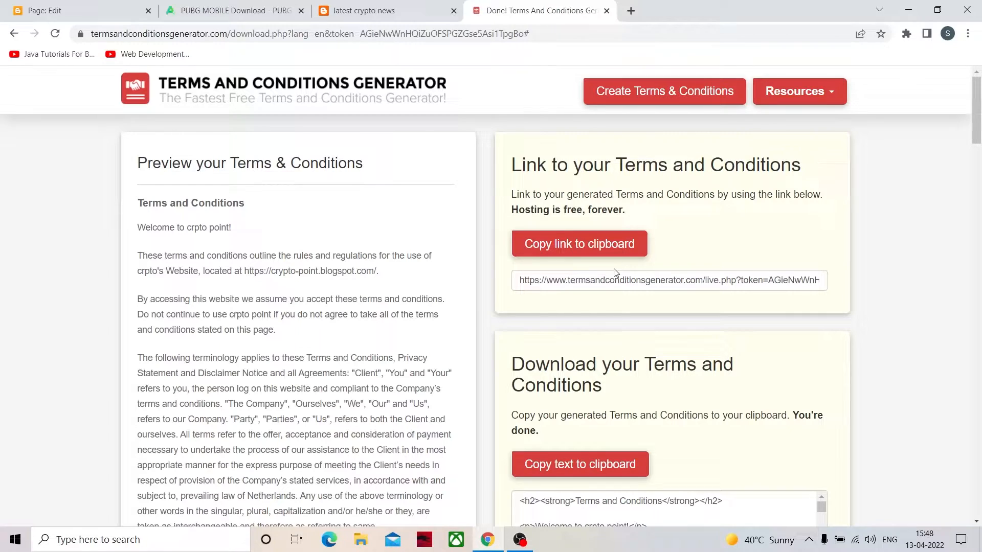
left_click(623, 256)
- Search Google for "privacy policy generator" in a new tab, open privacypolicygenerator.info and look through its website details form
left_click(631, 10)
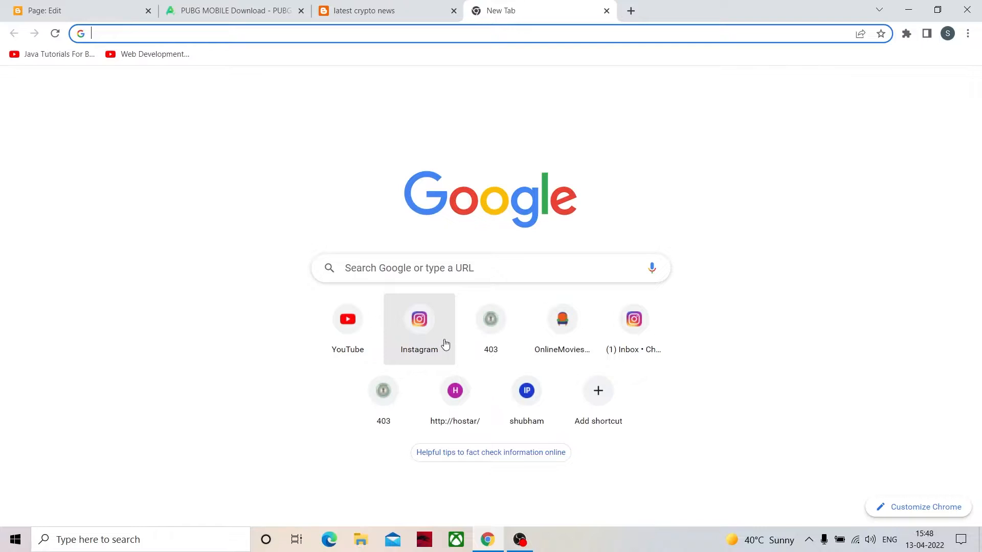
left_click(452, 264)
type("privacy")
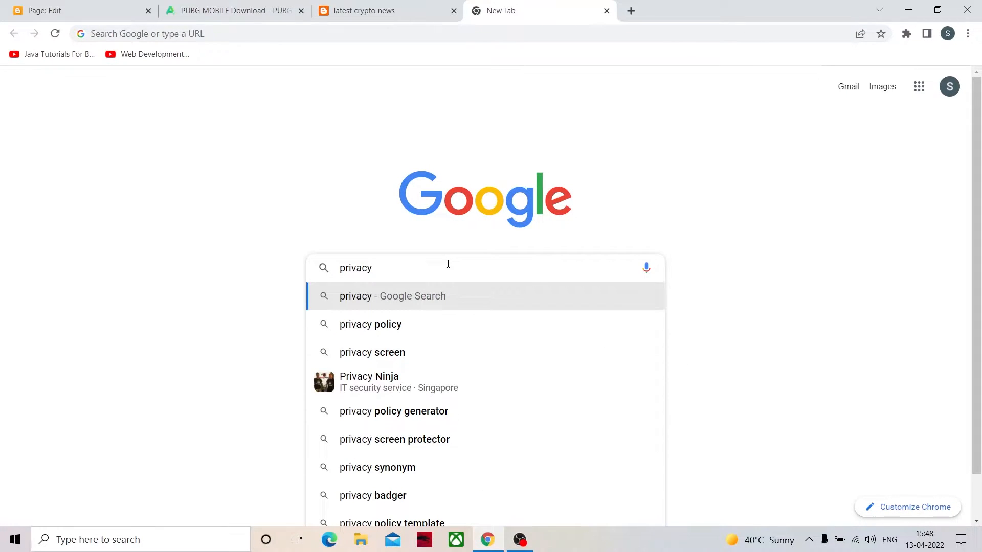
left_click(432, 411)
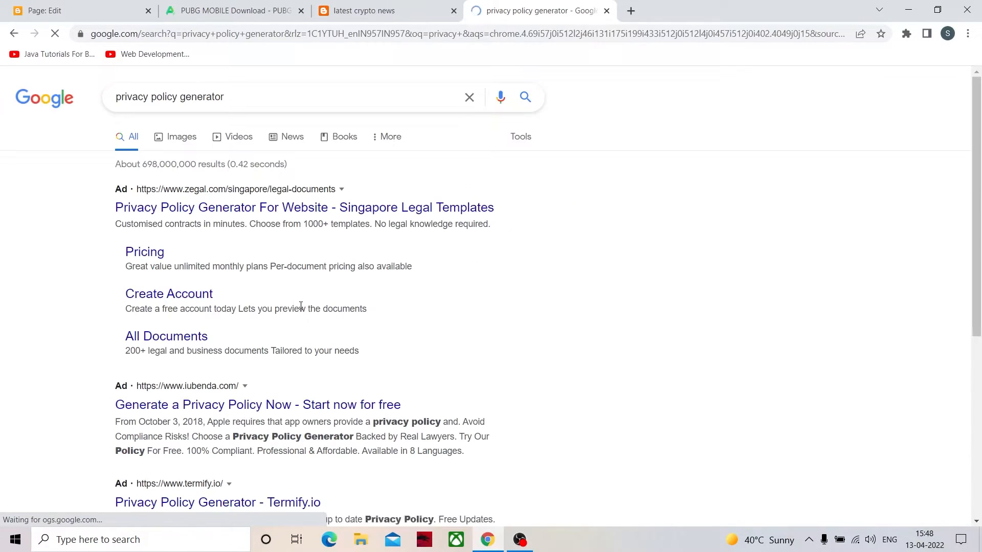
scroll(233, 422, "down", 4)
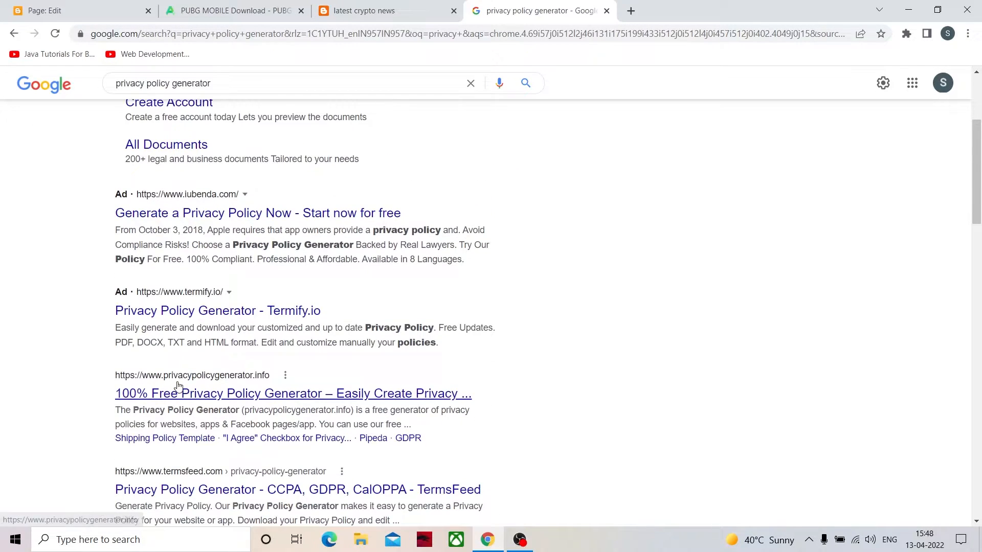
left_click(177, 393)
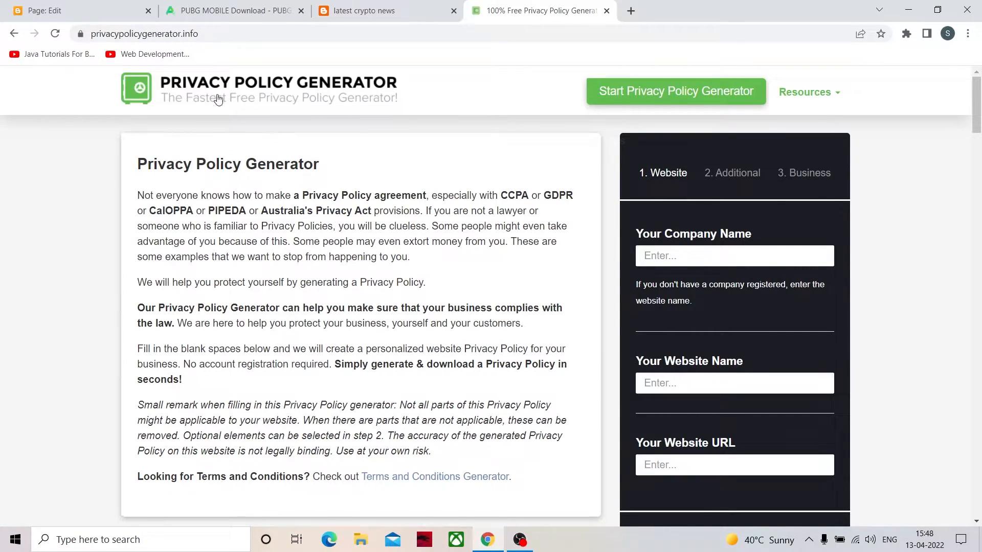
scroll(817, 390, "down", 5)
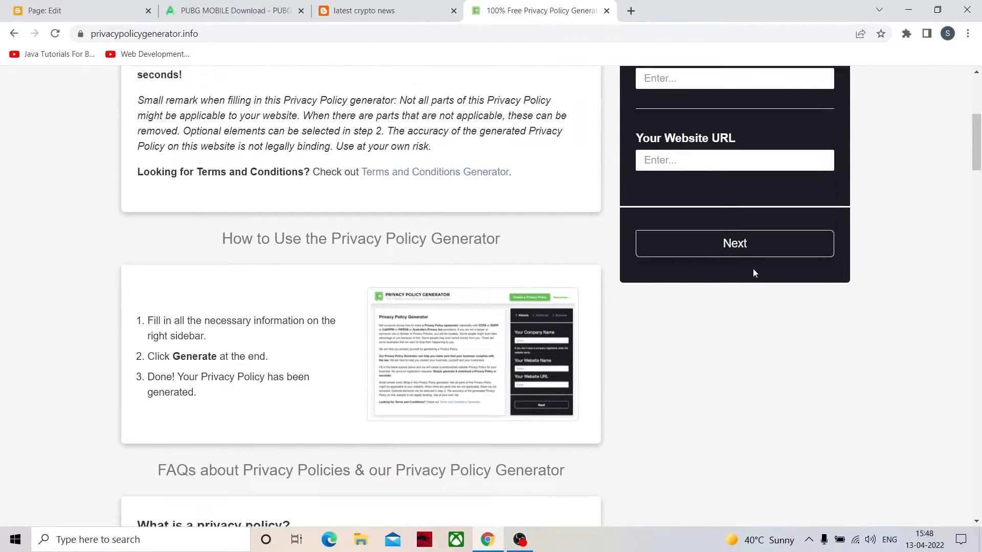
scroll(753, 273, "up", 5)
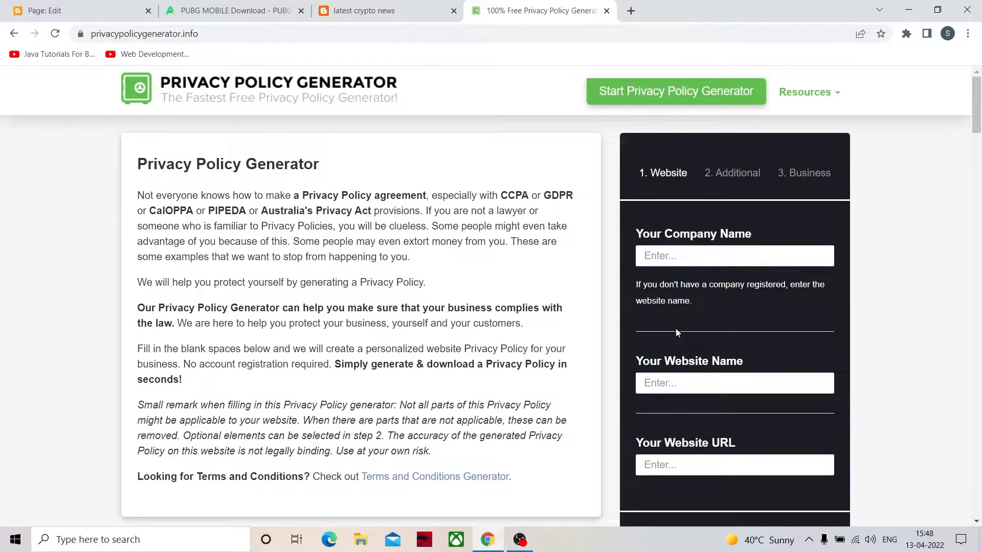
scroll(742, 265, "down", 5)
scroll(417, 248, "up", 4)
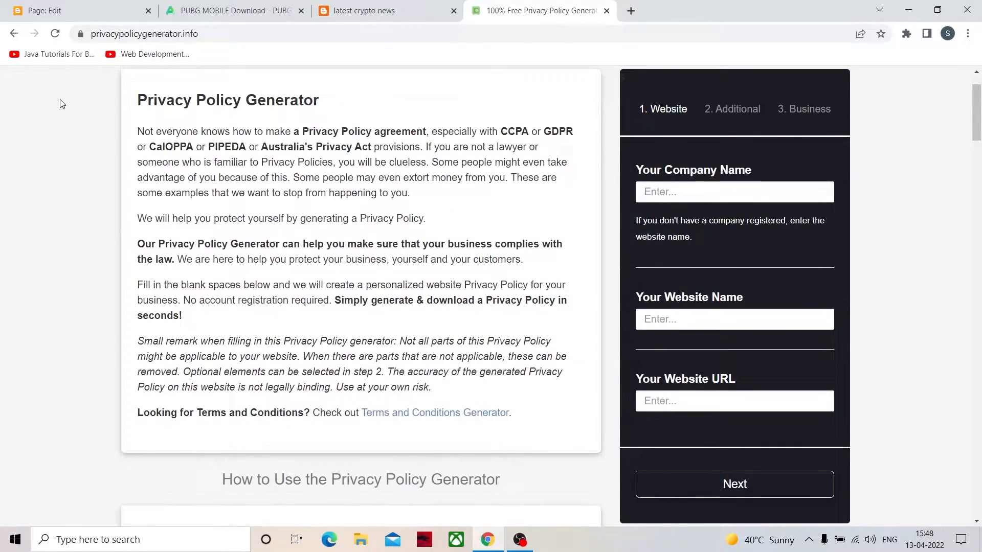
- Return to the Blogger page editor and publish the "terms & conditions" page, confirming the publication
left_click(74, 13)
left_click(17, 172)
left_click(25, 146)
left_click(17, 172)
left_click(43, 204)
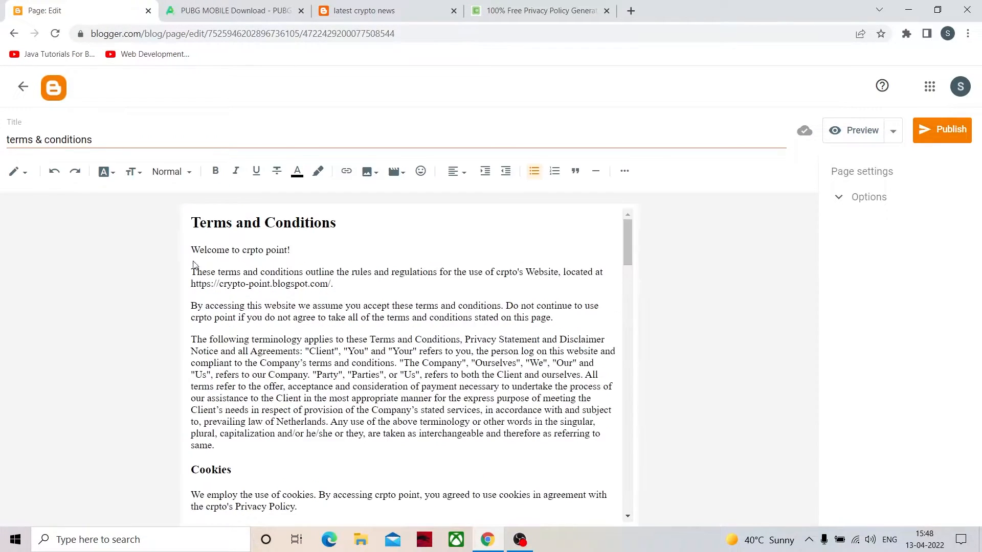
left_click(939, 141)
left_click(543, 325)
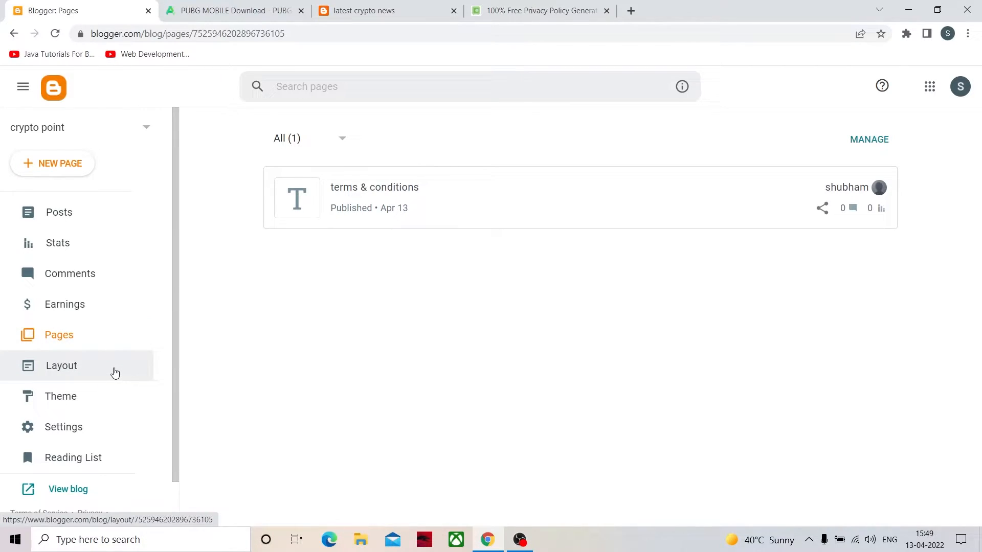
- Browse the theme gallery of the crypto point blog and apply the Contempo Dark theme
left_click(89, 375)
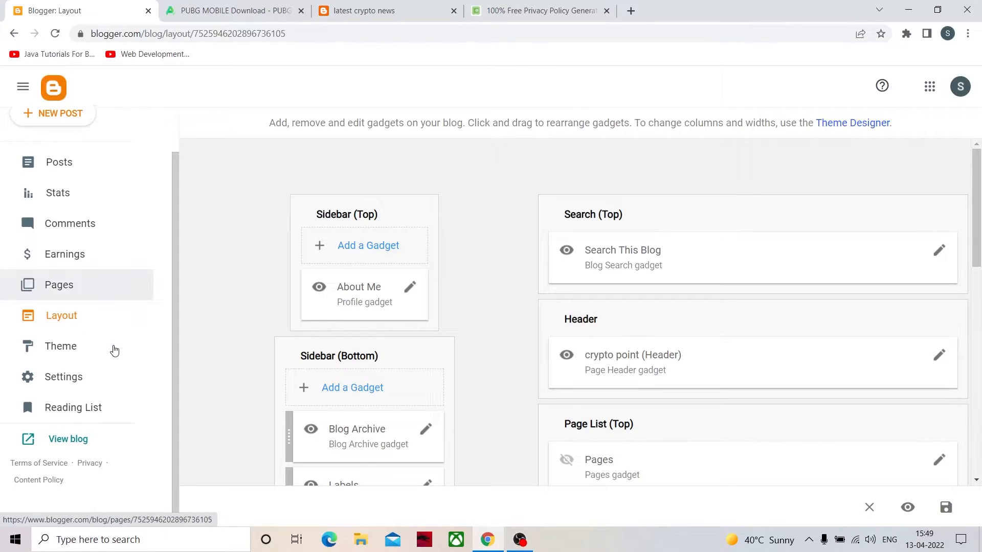
left_click(77, 396)
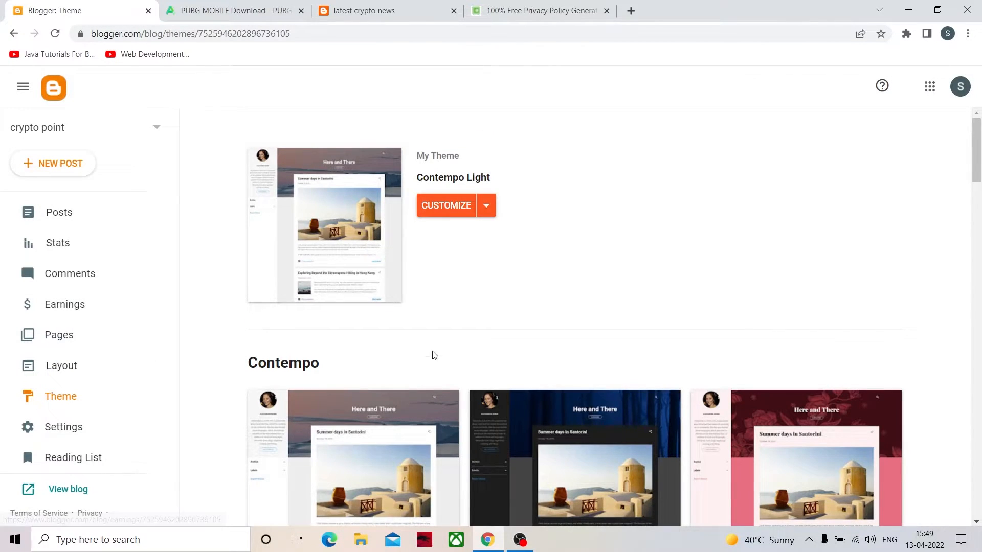
scroll(416, 409, "down", 7)
scroll(471, 373, "up", 6)
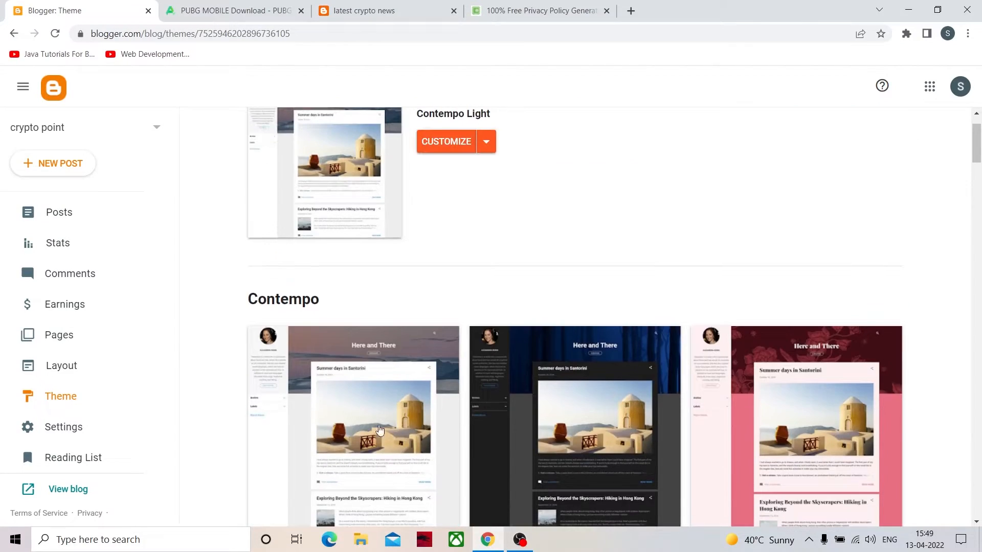
scroll(500, 401, "down", 1)
scroll(457, 399, "up", 2)
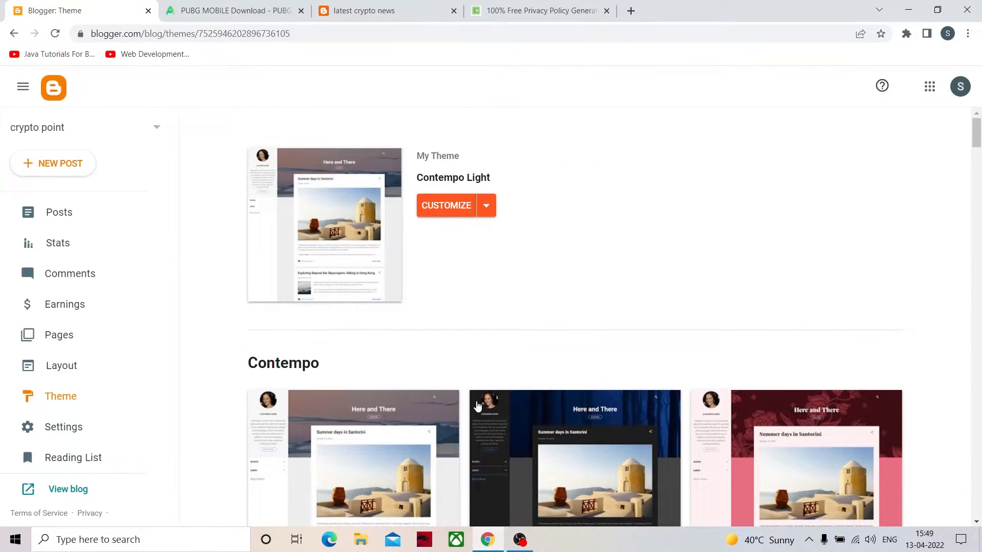
scroll(477, 405, "down", 3)
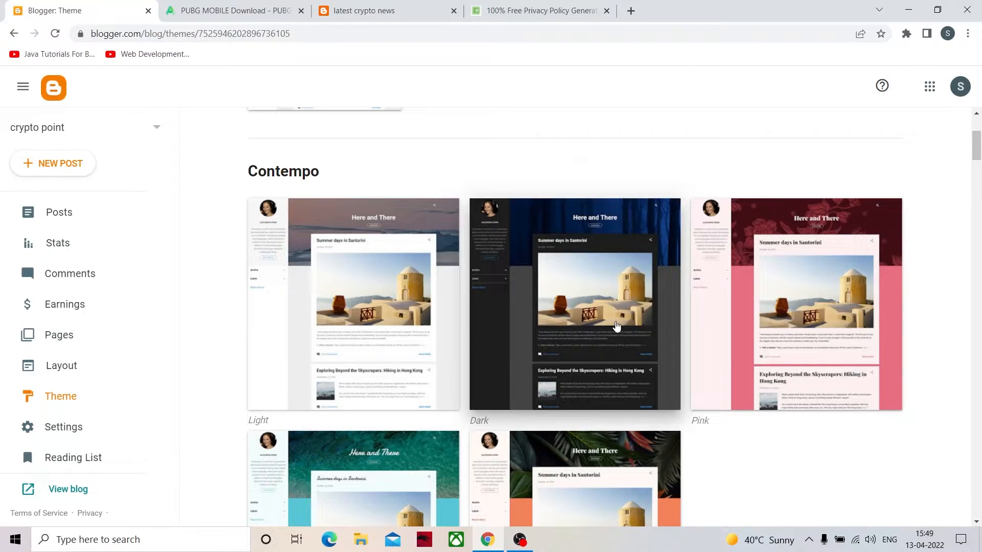
left_click(616, 326)
scroll(430, 487, "down", 2)
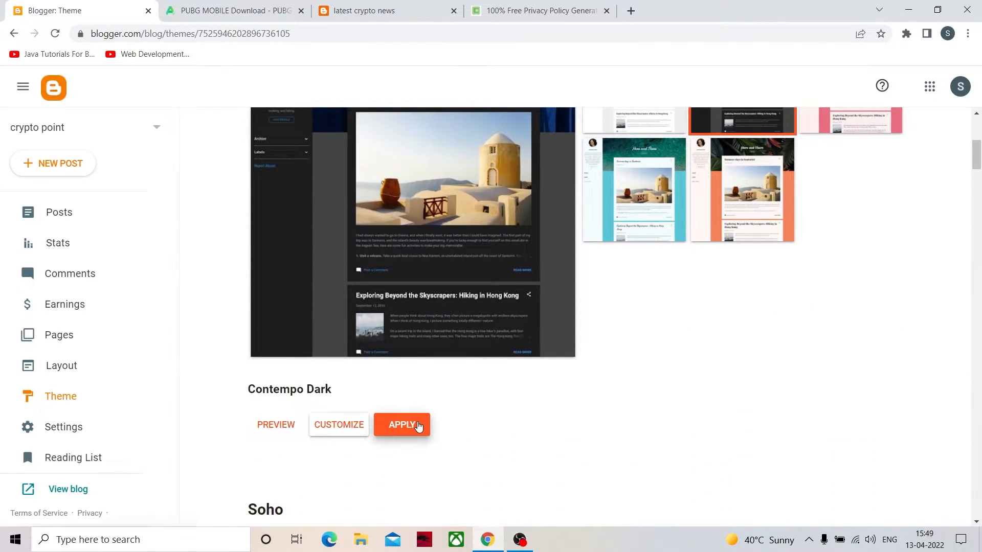
left_click(417, 425)
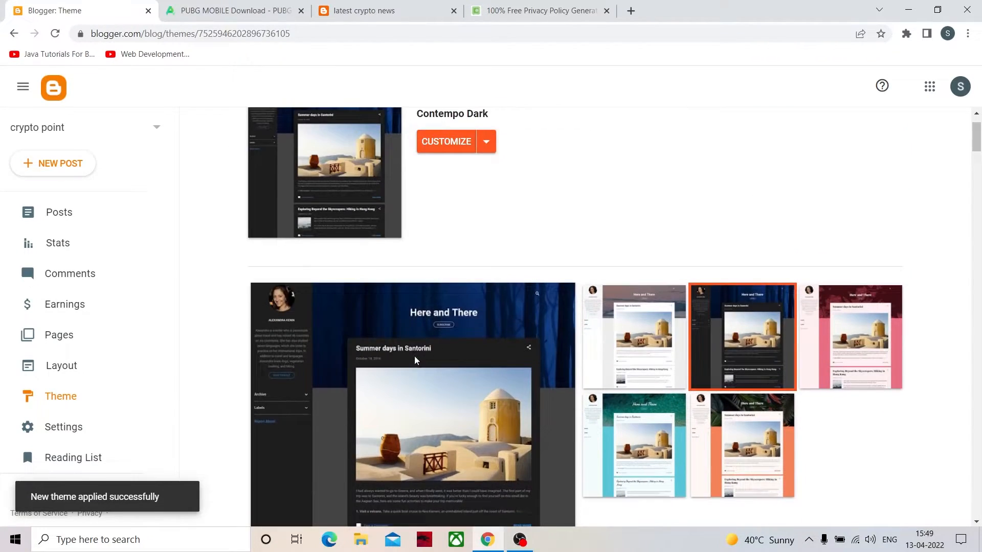
scroll(517, 320, "up", 1)
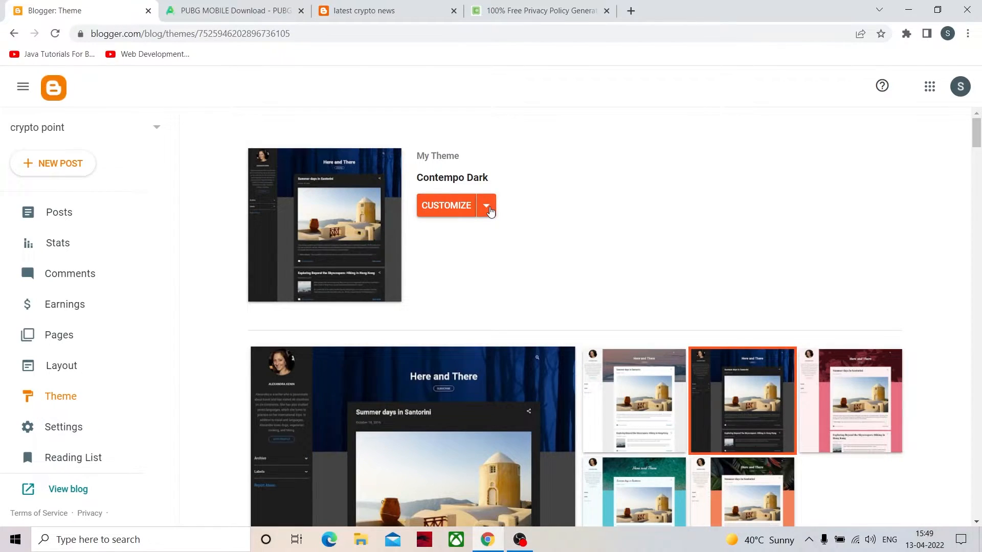
left_click(489, 207)
left_click(533, 236)
scroll(459, 343, "down", 4)
scroll(458, 343, "up", 4)
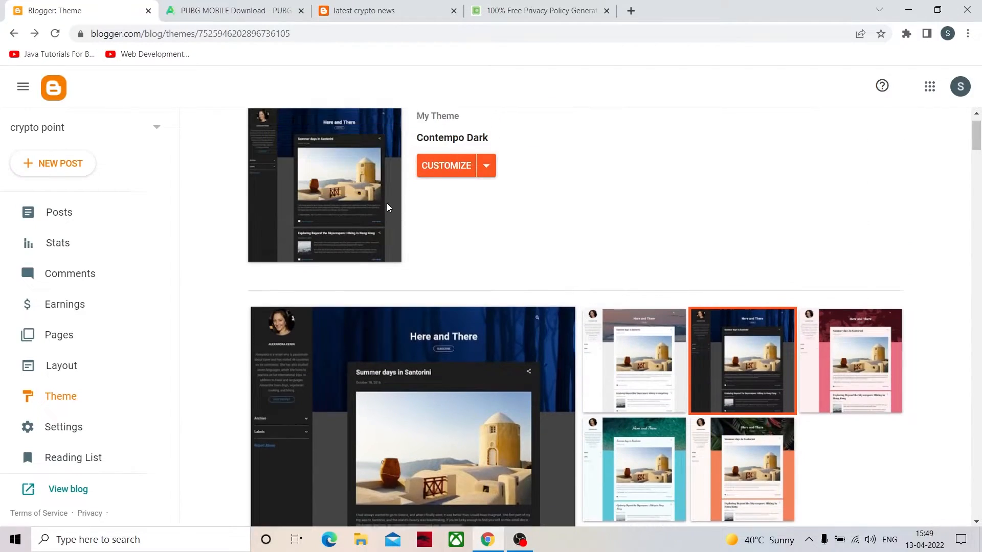
- Open the live crypto point home page and check how its posts look in the Contempo Dark theme
left_click(370, 12)
left_click(392, 96)
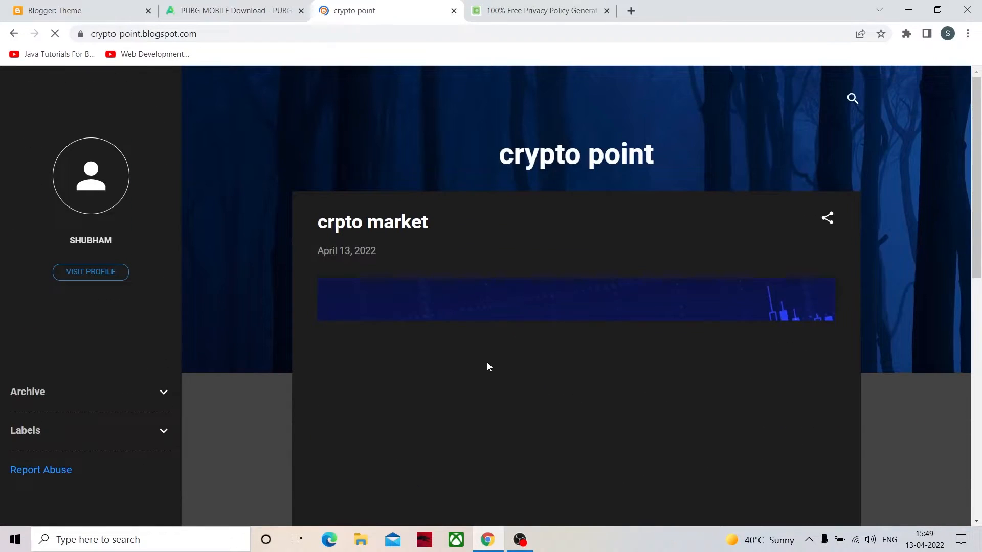
scroll(487, 367, "down", 10)
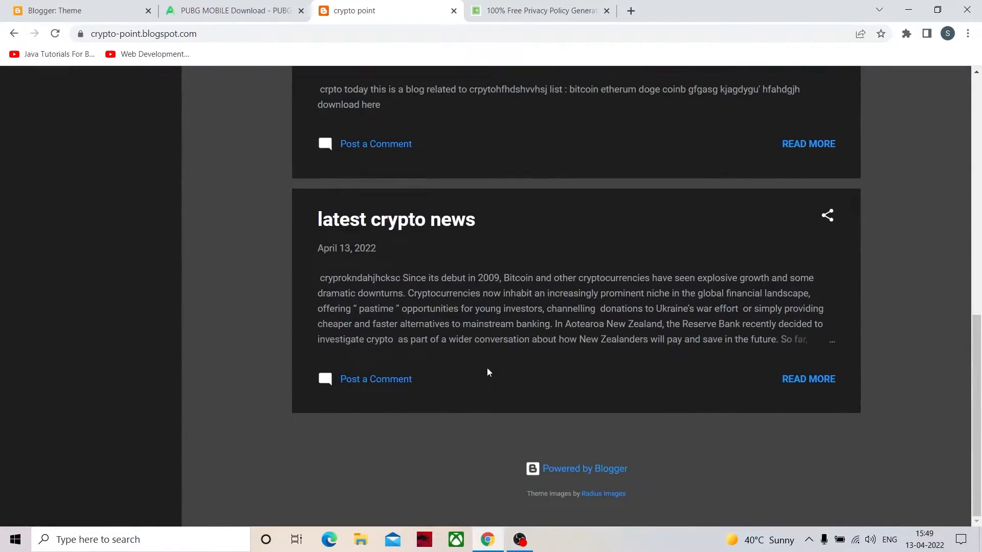
scroll(487, 369, "up", 10)
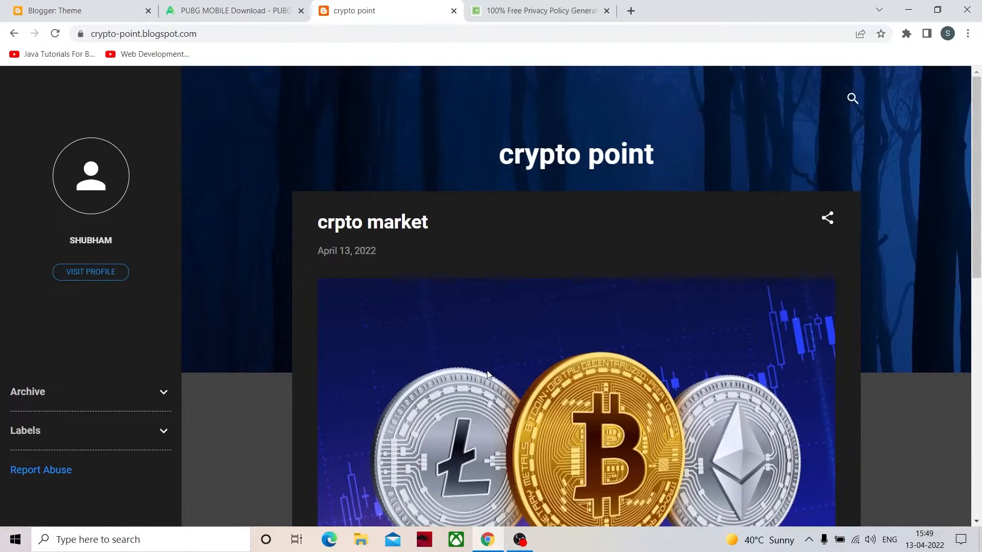
scroll(325, 344, "down", 10)
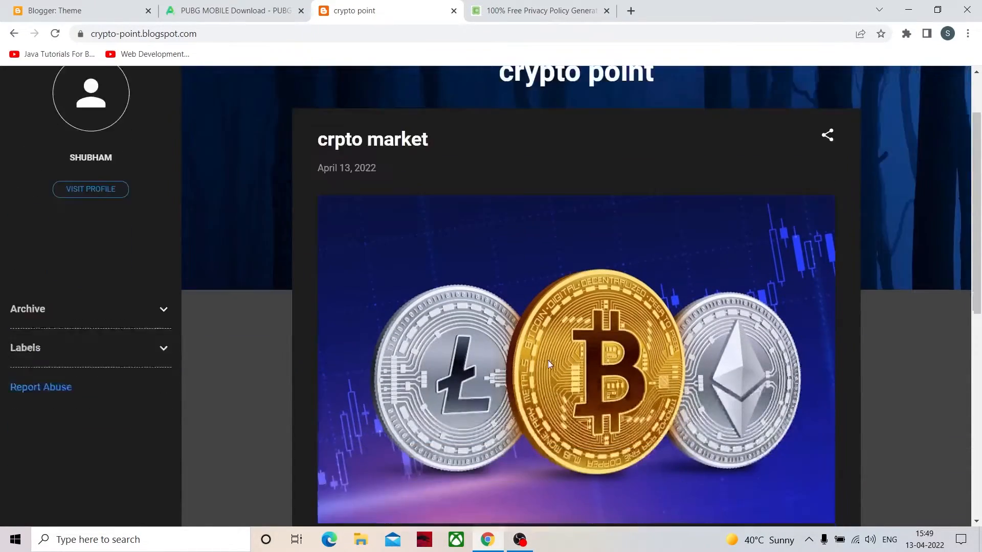
scroll(532, 348, "up", 9)
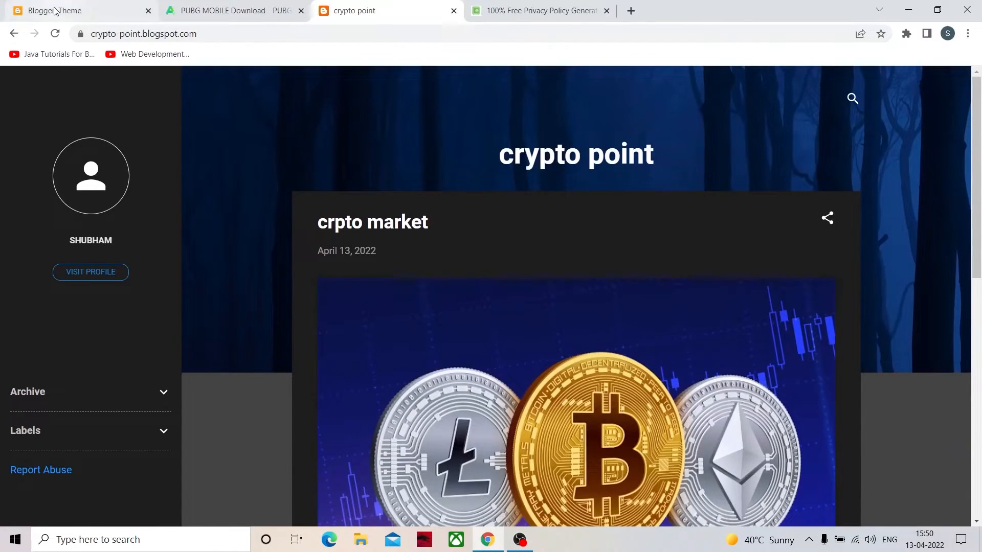
- Browse further through the Blogger theme gallery and apply the Essential Light theme to the blog
left_click(59, 11)
scroll(449, 377, "down", 8)
scroll(450, 376, "down", 18)
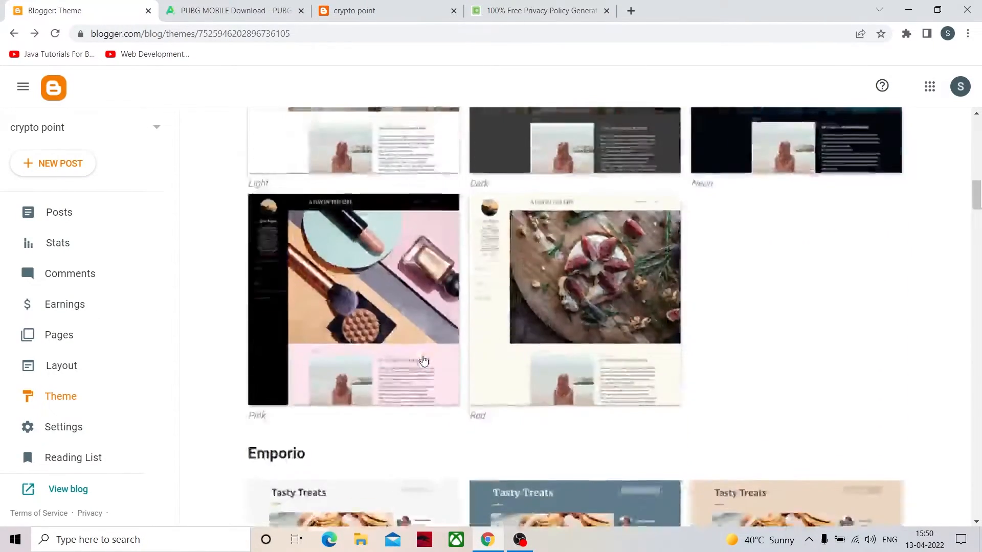
scroll(427, 364, "down", 10)
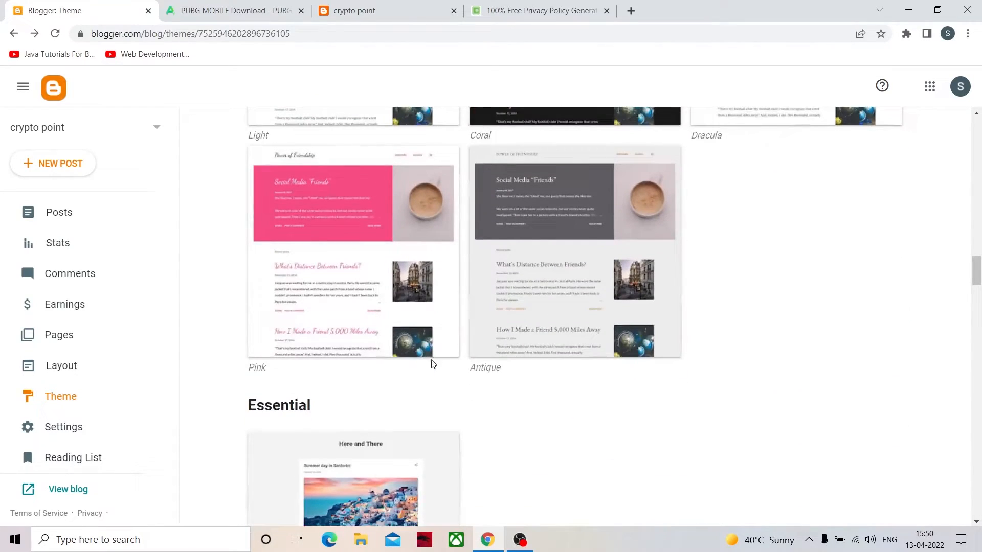
scroll(454, 320, "down", 2)
scroll(500, 397, "up", 1)
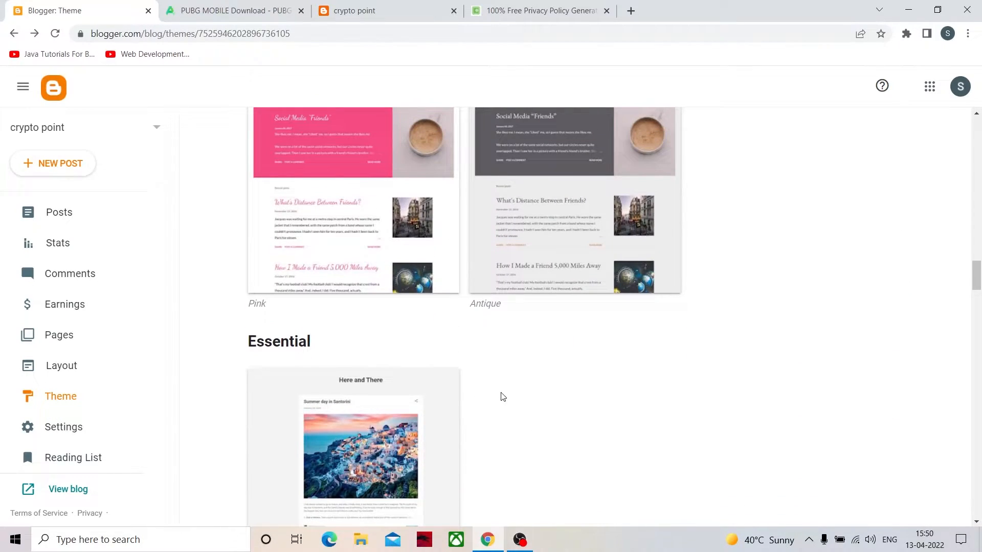
left_click(394, 451)
scroll(431, 362, "down", 1)
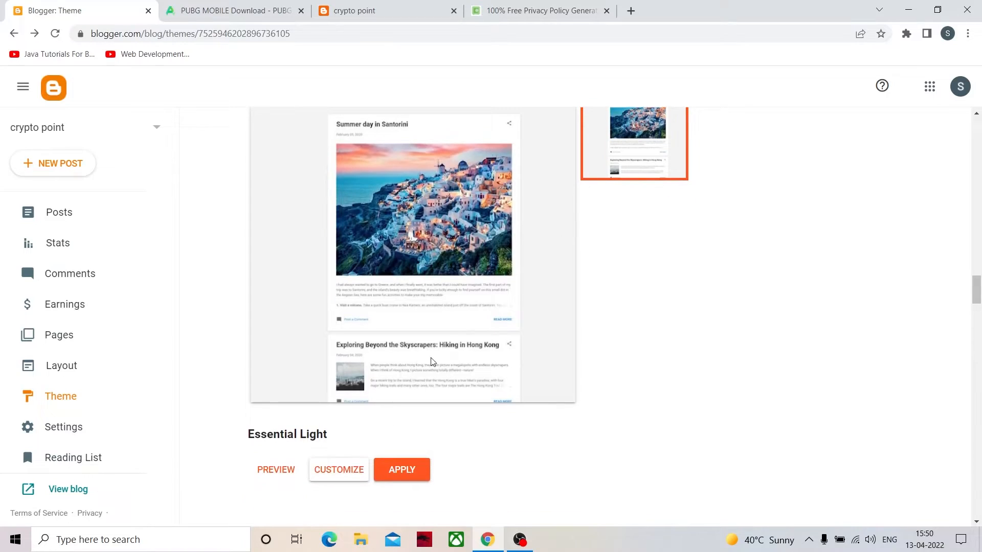
left_click(421, 468)
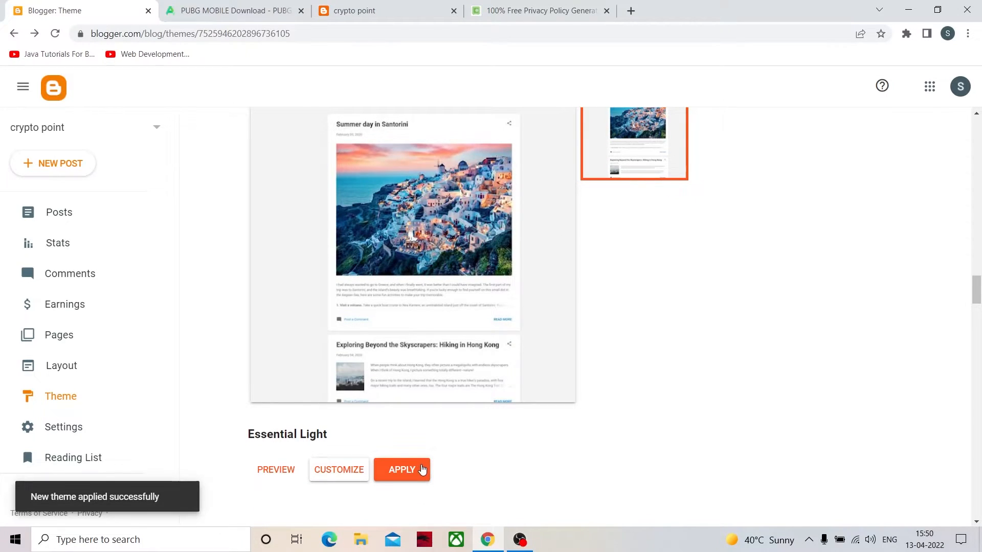
- Reload the live blog to check its appearance in the Essential Light theme, and return to the Blogger theme page
left_click(379, 10)
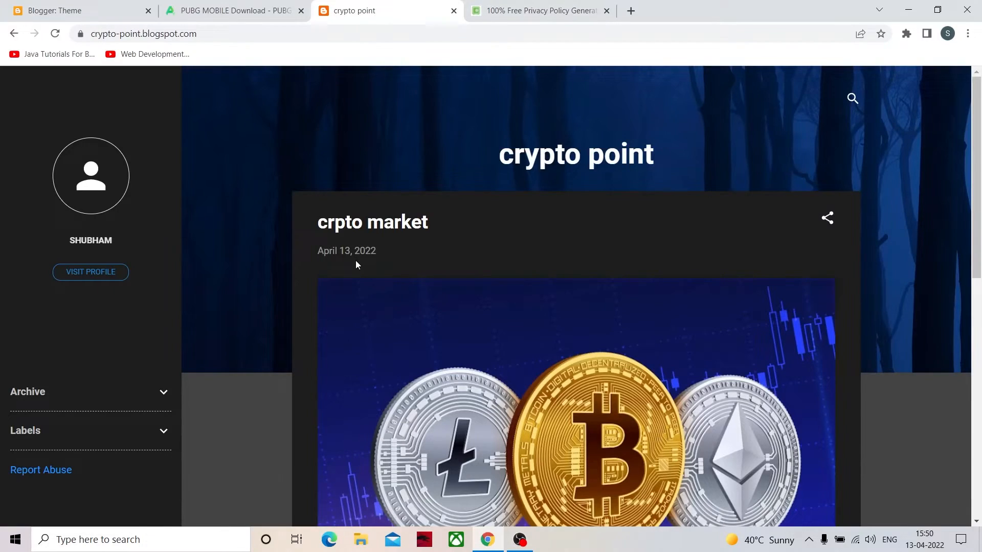
key("F5")
scroll(445, 374, "down", 8)
scroll(447, 377, "down", 1)
scroll(447, 377, "up", 9)
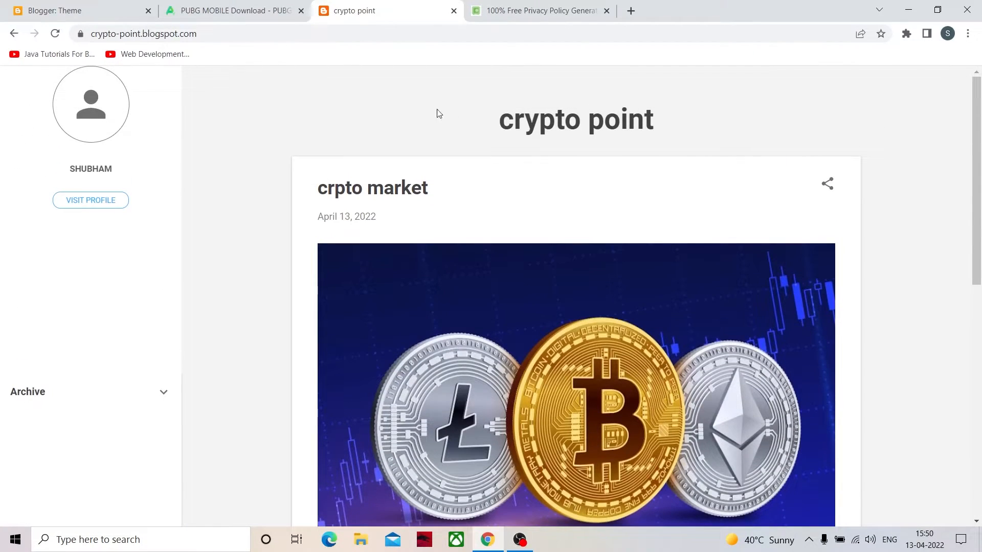
left_click(67, 10)
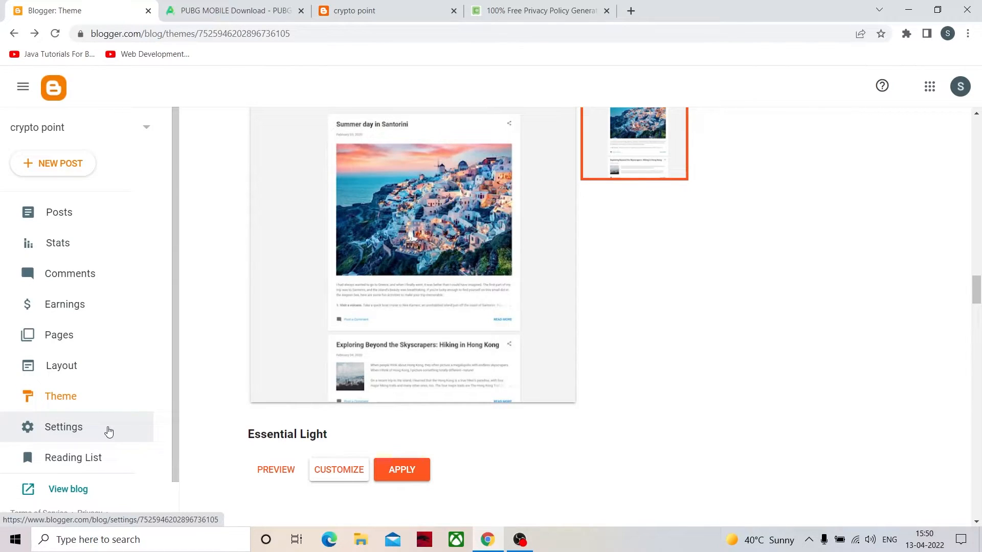
- Open the blog's settings and inspect the Title and Description fields of the Basic section, keeping both as they are
left_click(109, 432)
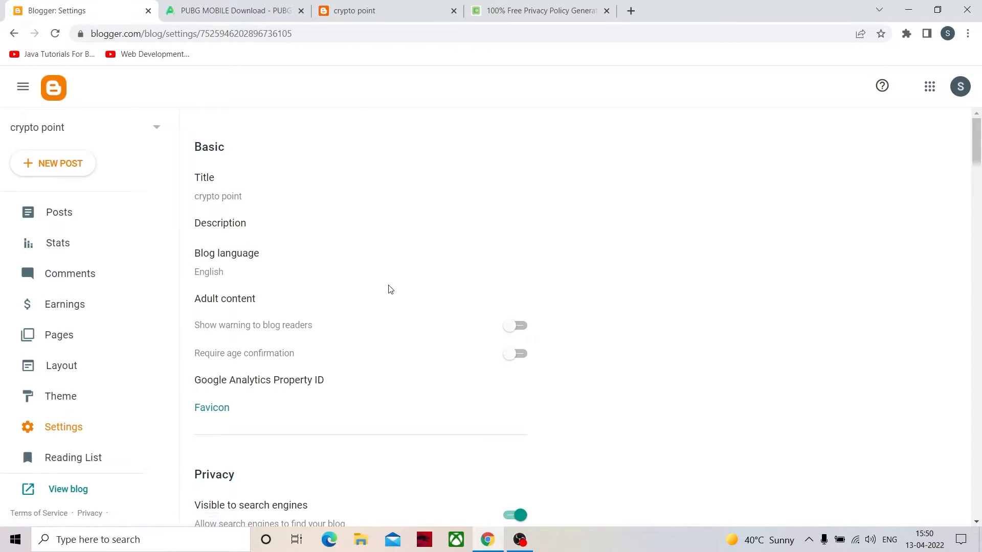
scroll(383, 360, "down", 10)
scroll(357, 424, "up", 1)
scroll(357, 424, "up", 9)
left_click(237, 198)
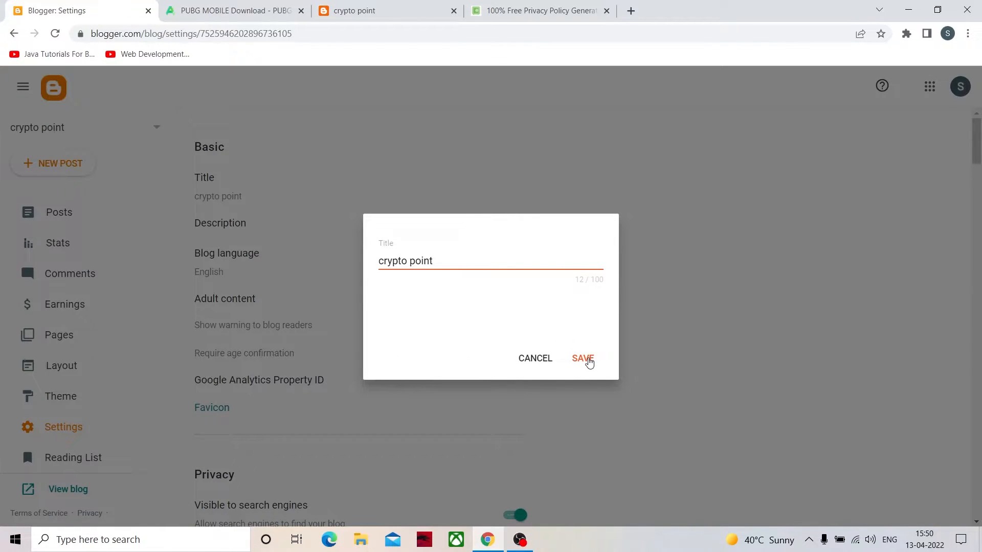
left_click(583, 359)
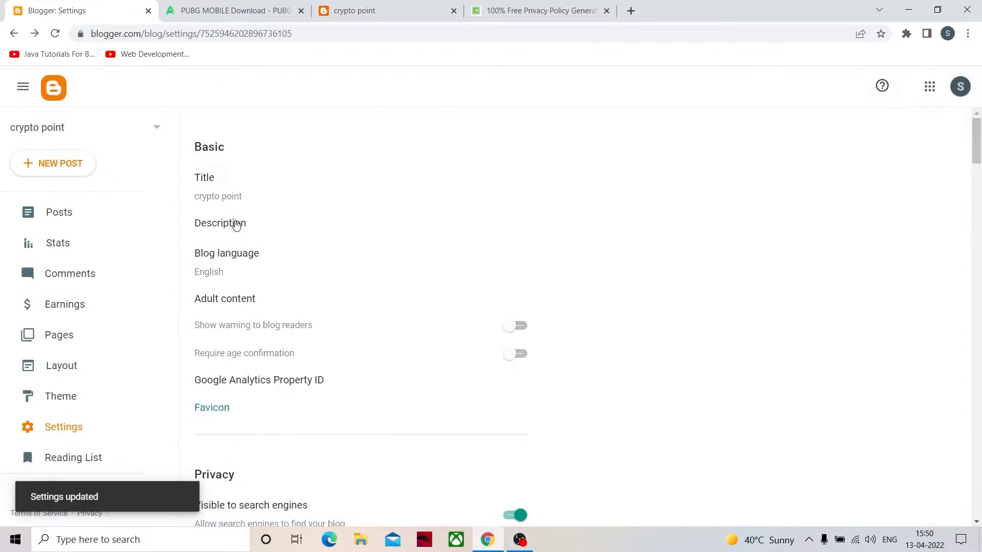
left_click(230, 224)
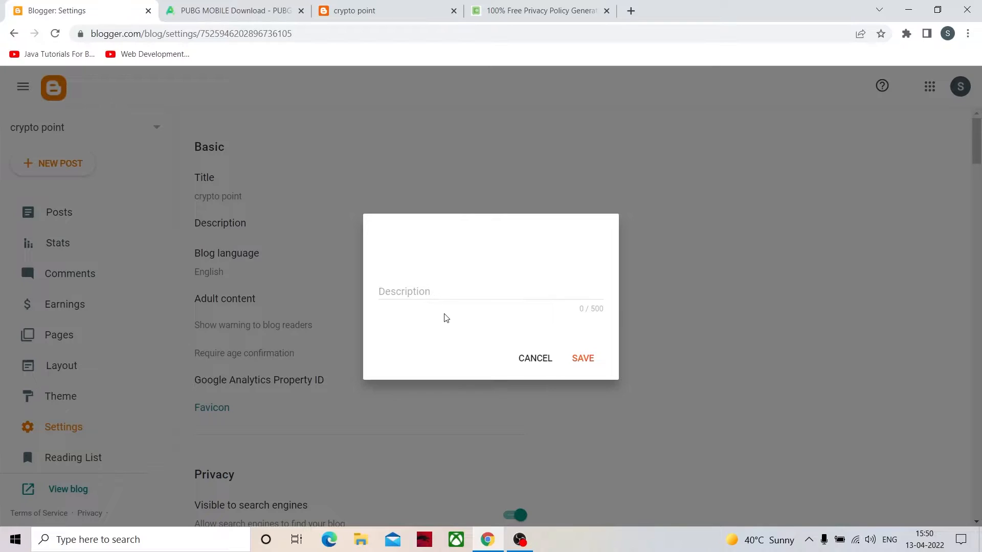
left_click(538, 359)
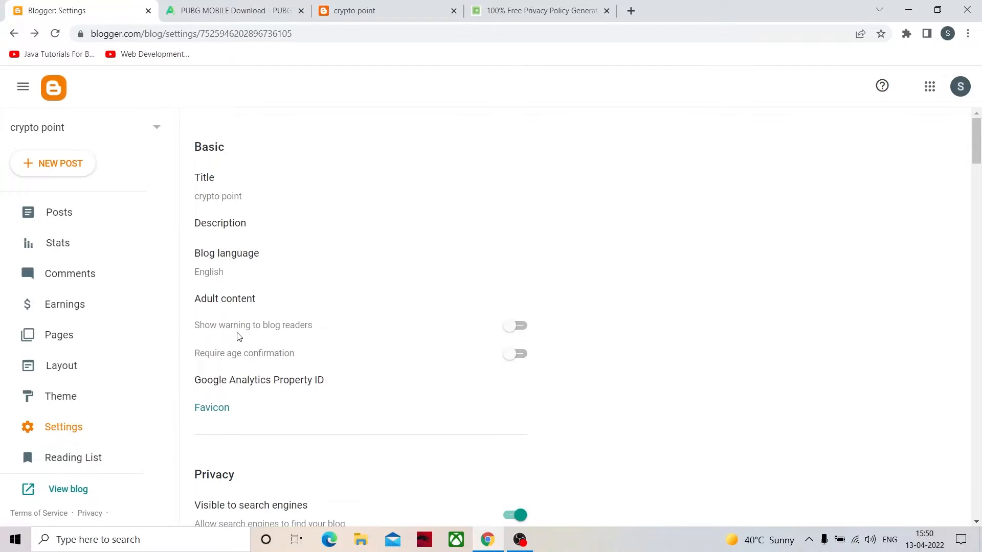
- Review the Privacy and Publishing settings, opening the blog address and custom domain fields and closing them without a change
scroll(244, 415, "down", 3)
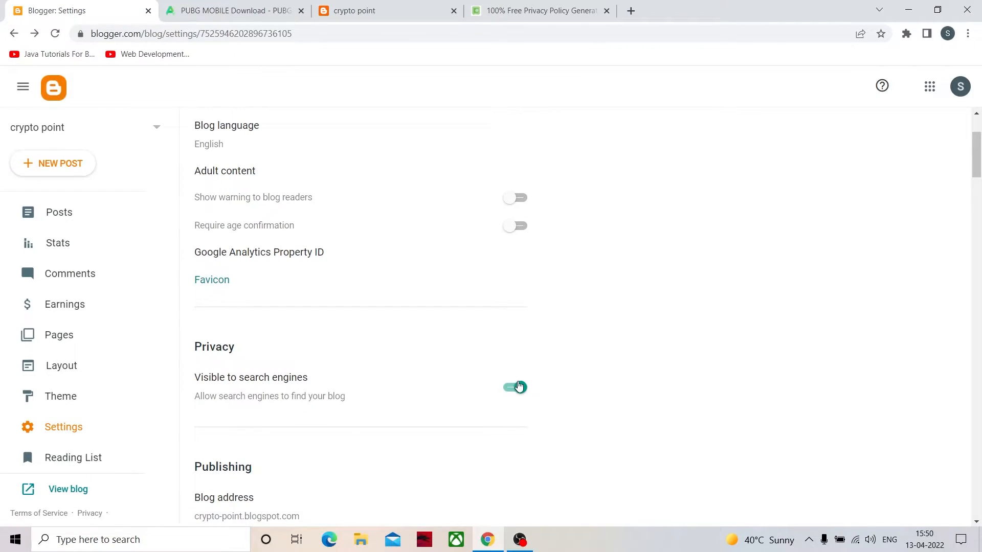
scroll(517, 397, "down", 3)
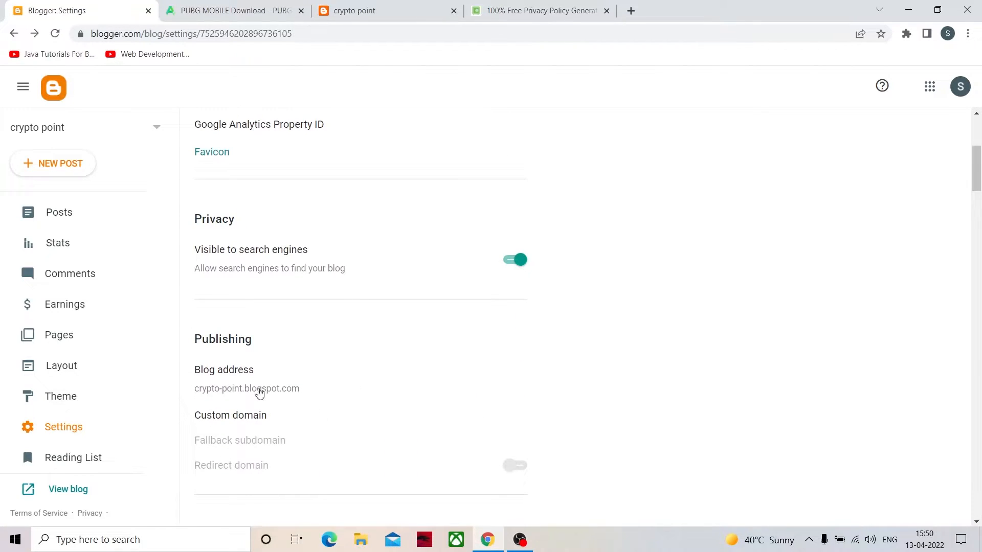
left_click_drag(199, 393, 240, 394)
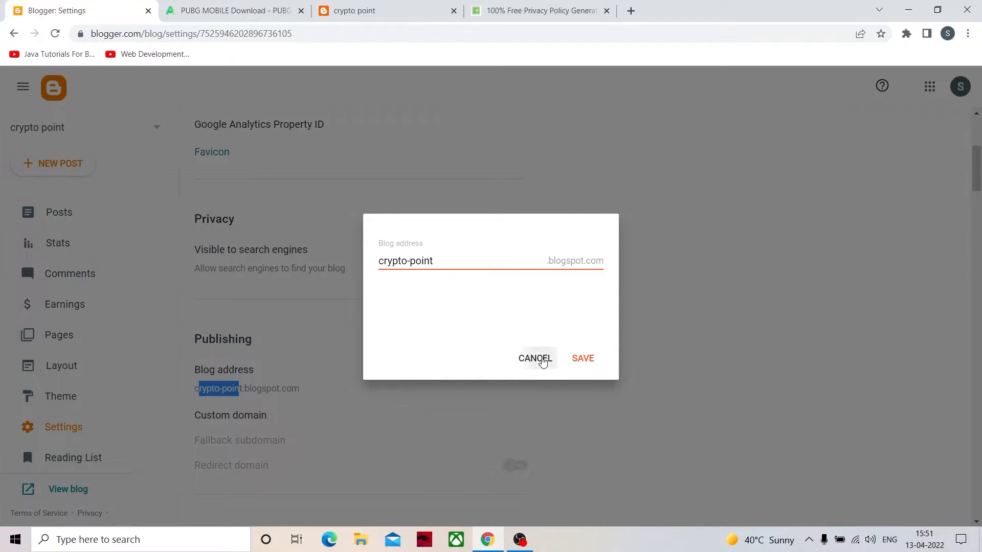
left_click(540, 360)
left_click(309, 408)
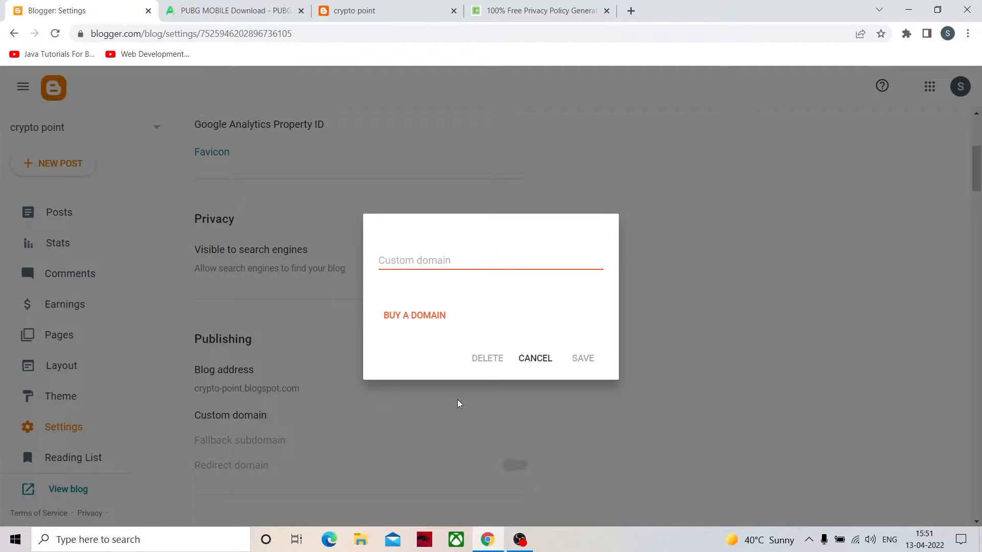
left_click(522, 361)
scroll(395, 460, "down", 1)
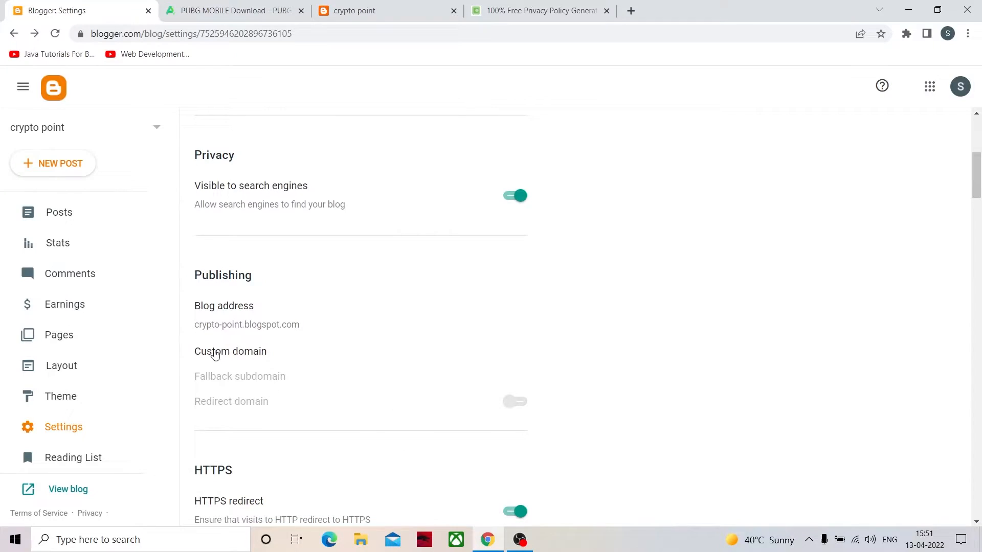
left_click(222, 354)
left_click(535, 364)
left_click_drag(245, 327, 291, 338)
left_click(517, 365)
left_click(299, 336)
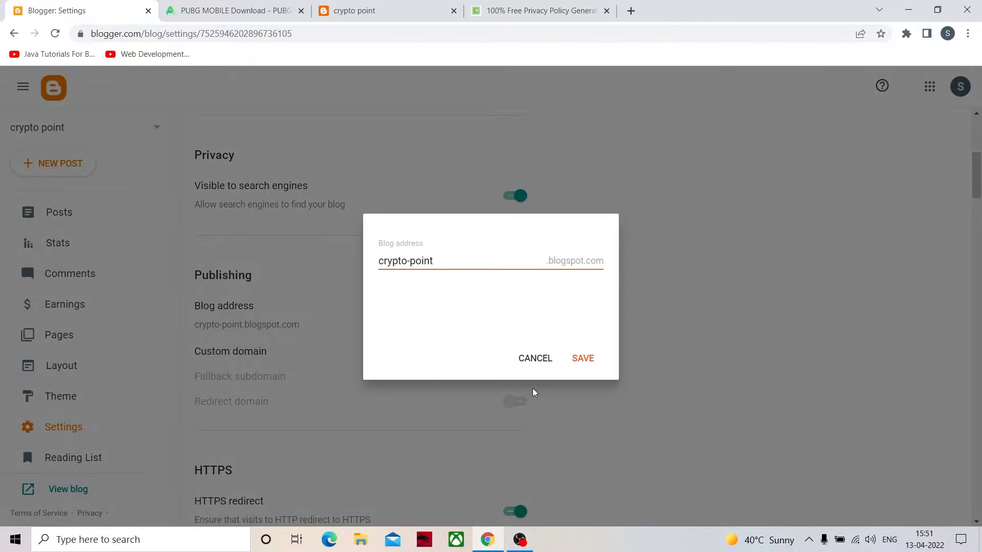
left_click(535, 357)
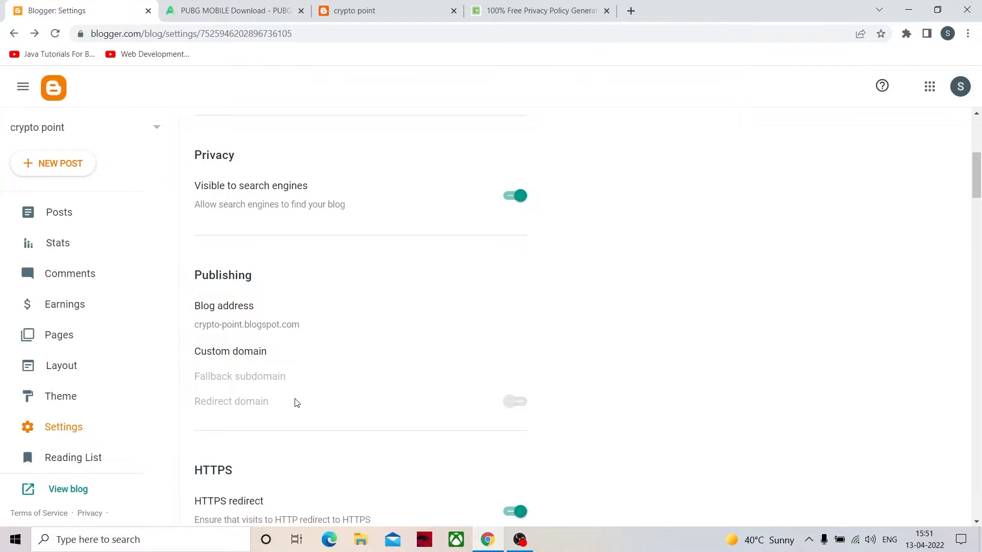
- Review the HTTPS and Permissions settings, open the invitation form for more authors and close it without sending anything
scroll(309, 399, "down", 1)
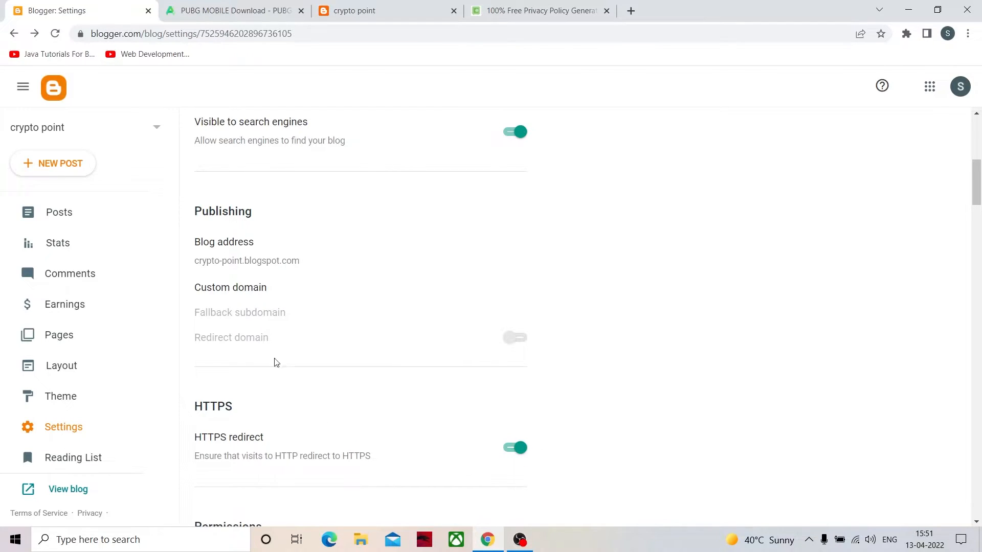
double_click(153, 34)
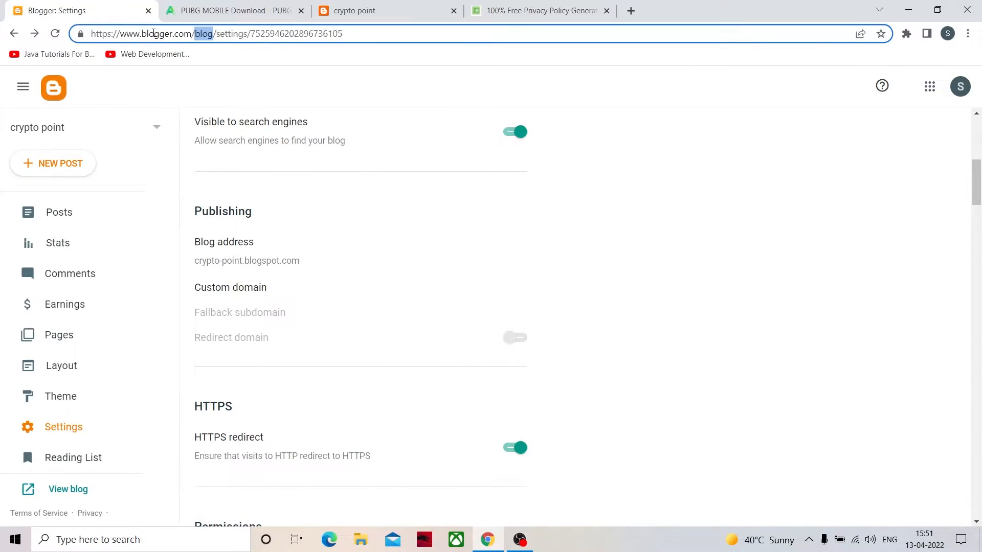
left_click(113, 34)
left_click(349, 415)
scroll(347, 402, "down", 2)
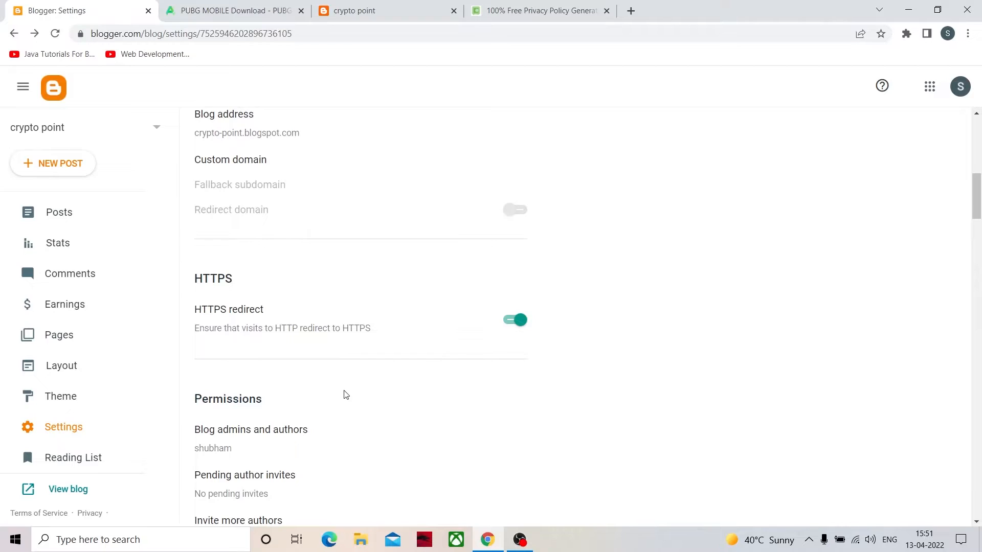
scroll(346, 399, "down", 3)
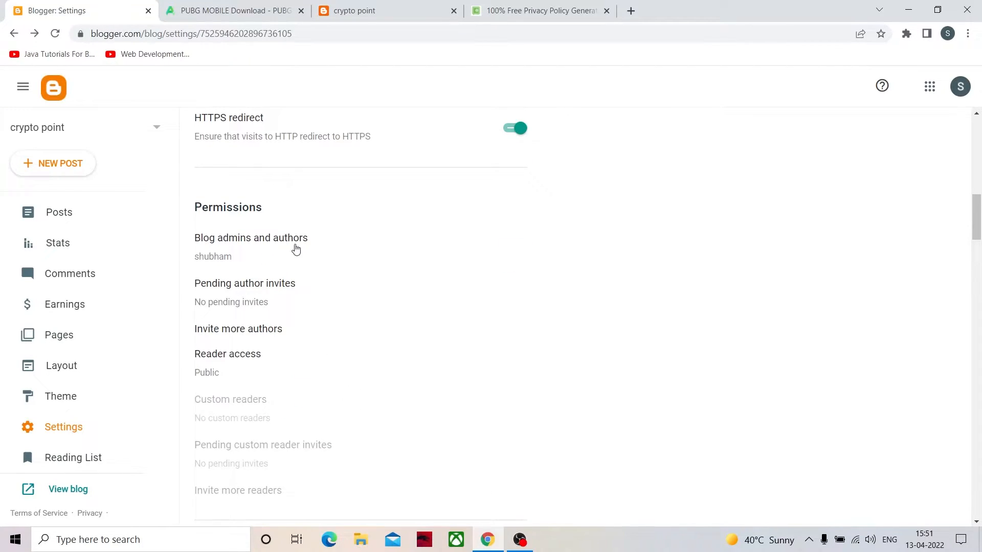
left_click(241, 332)
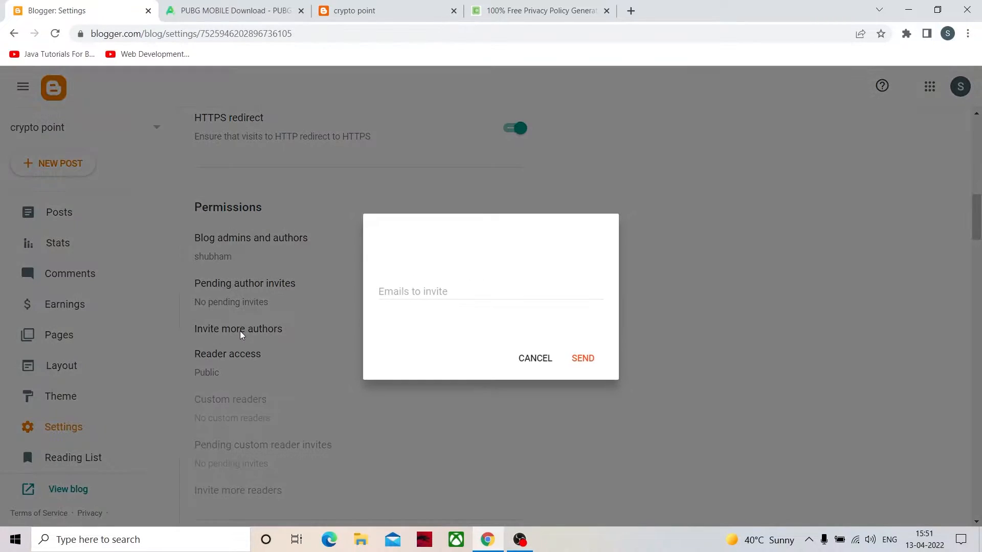
left_click(421, 296)
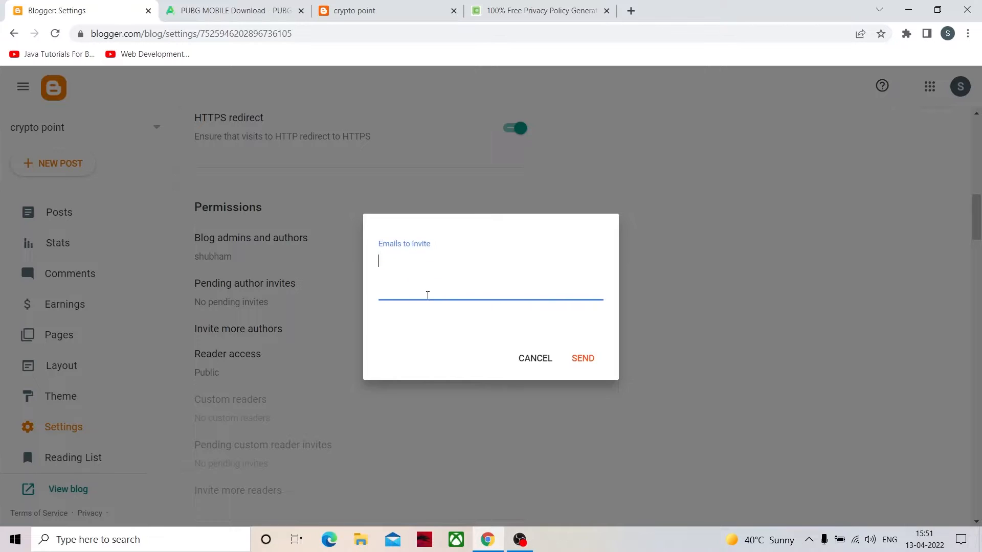
left_click(535, 359)
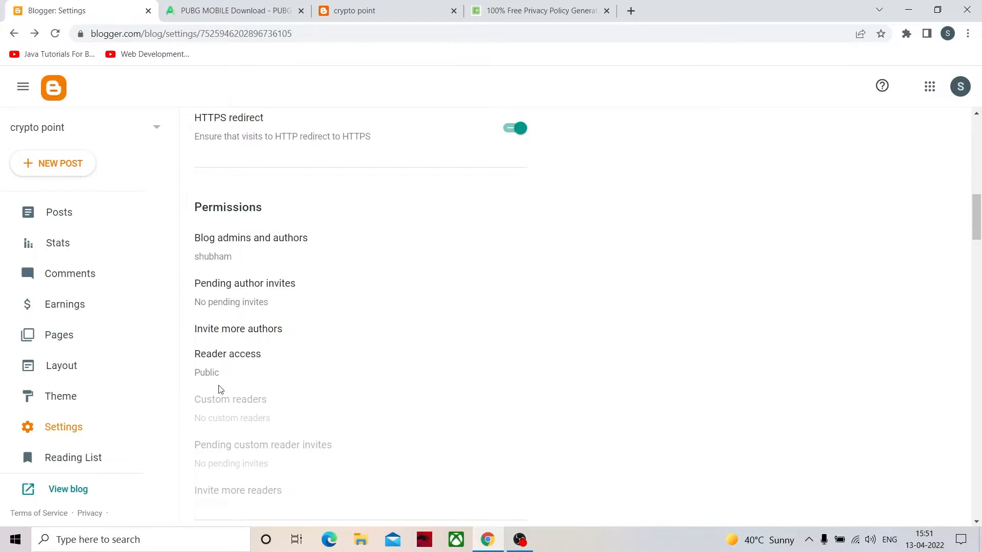
- Examine the reader access and Posts settings, and check which posts the live blog shows on its home page
scroll(325, 336, "down", 4)
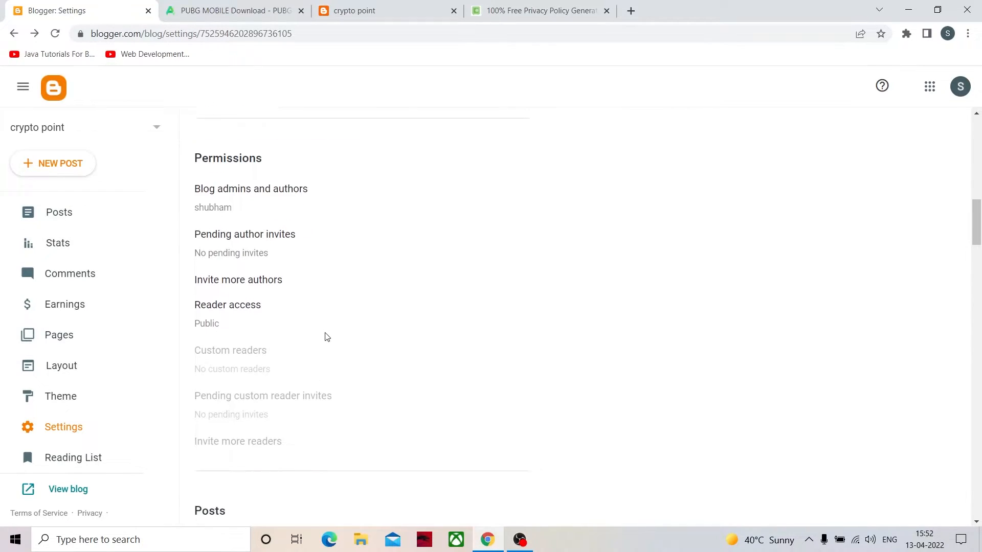
scroll(332, 330, "down", 2)
scroll(332, 307, "up", 11)
scroll(331, 296, "down", 8)
scroll(263, 339, "down", 1)
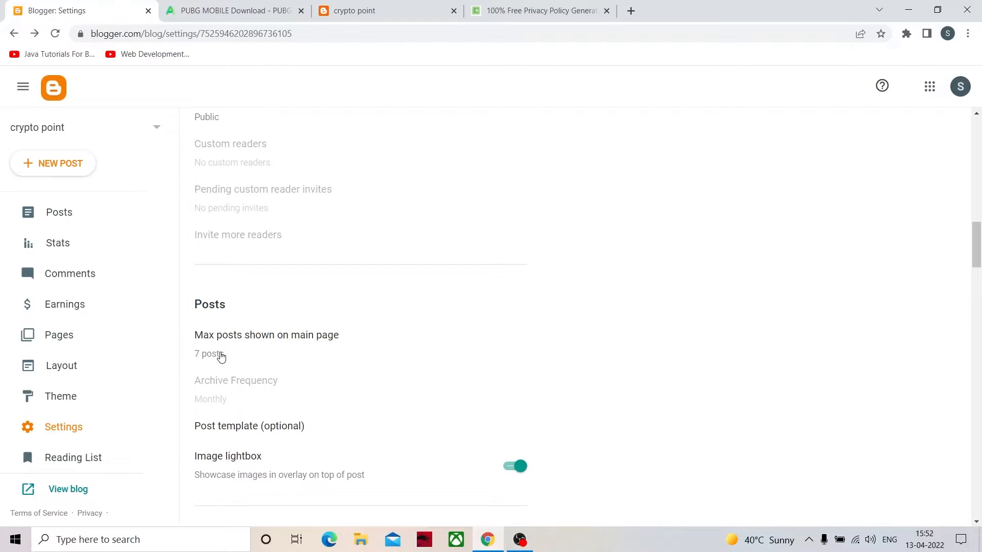
left_click(369, 7)
scroll(338, 243, "down", 10)
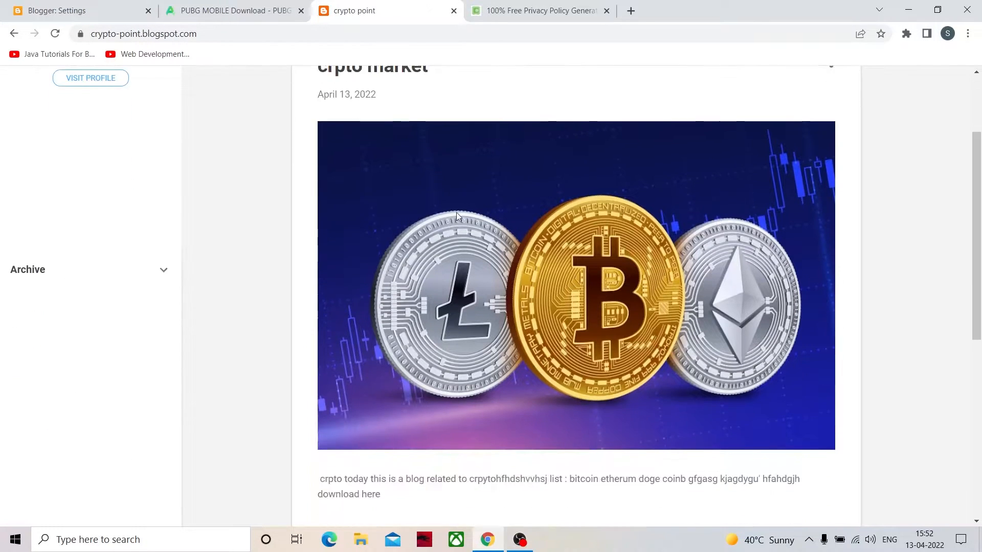
scroll(436, 340, "up", 9)
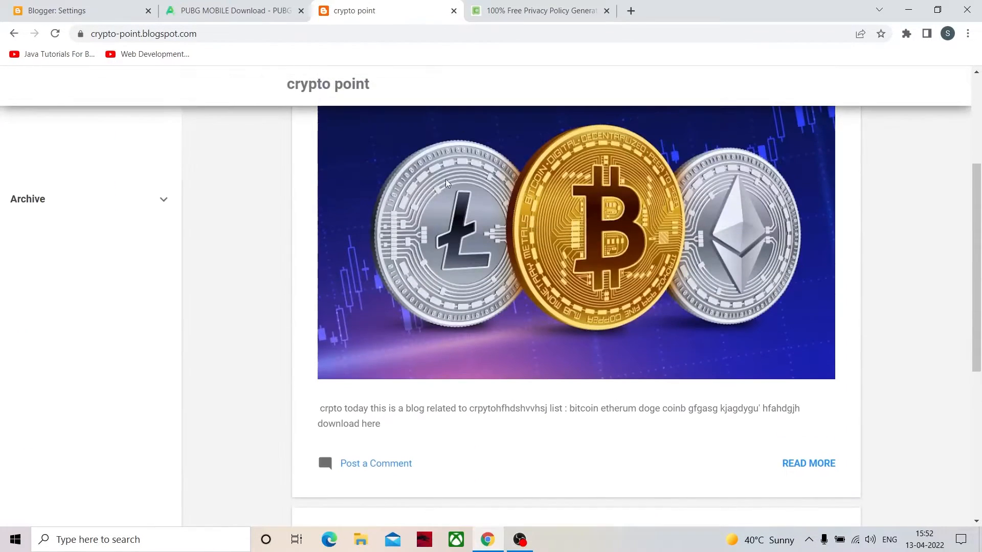
scroll(474, 212, "down", 8)
scroll(496, 287, "down", 1)
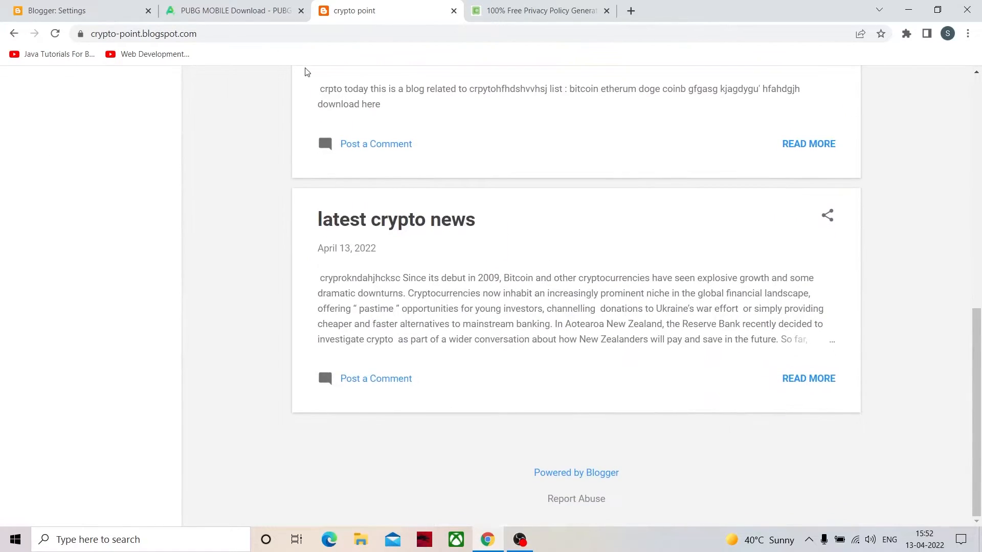
- Return to the Blogger settings and set the maximum number of posts shown on the main page to 5
left_click(47, 10)
left_click(208, 353)
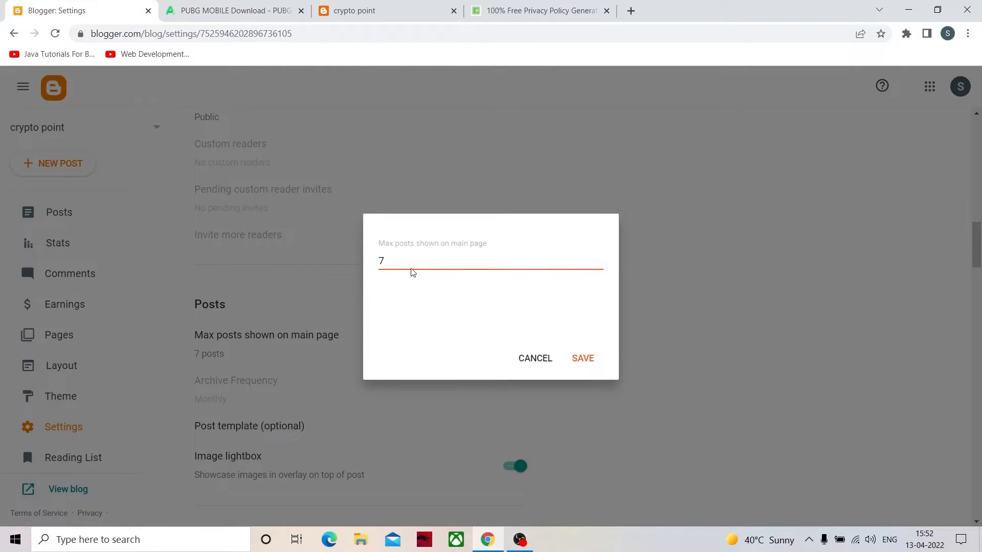
left_click(420, 259)
type("5")
left_click(581, 357)
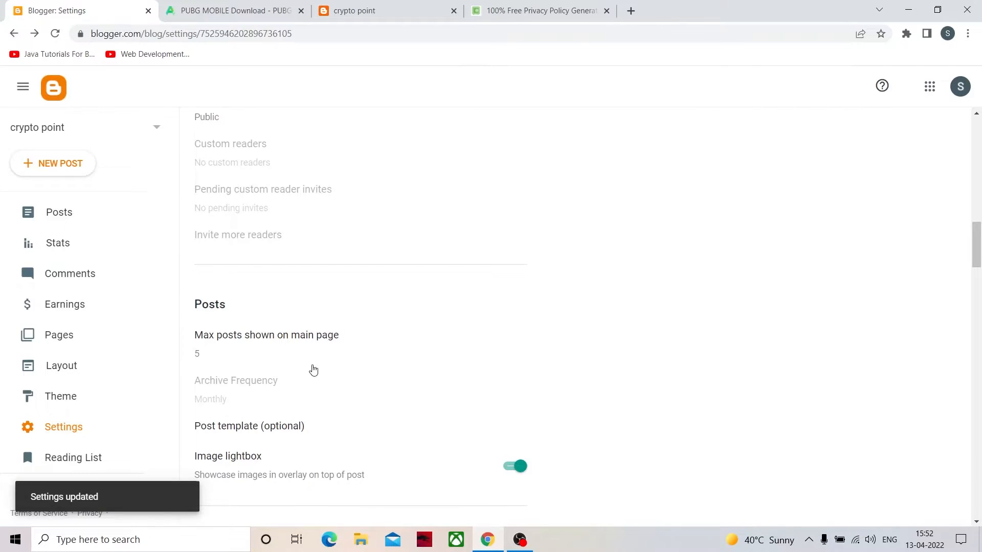
- Set "Who can comment?" in the Comments settings to Anyone (including anonymous) and save it
scroll(258, 432, "down", 2)
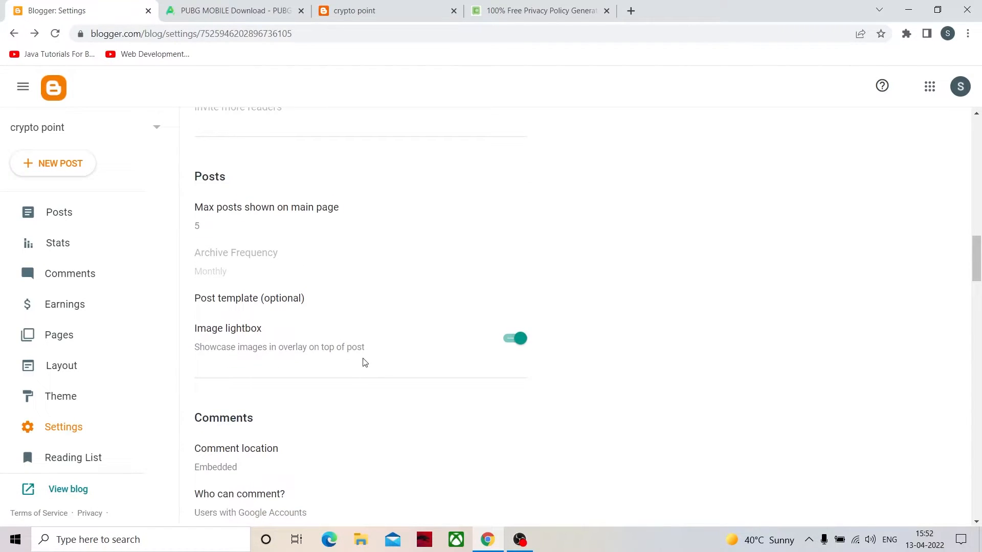
scroll(249, 344, "down", 2)
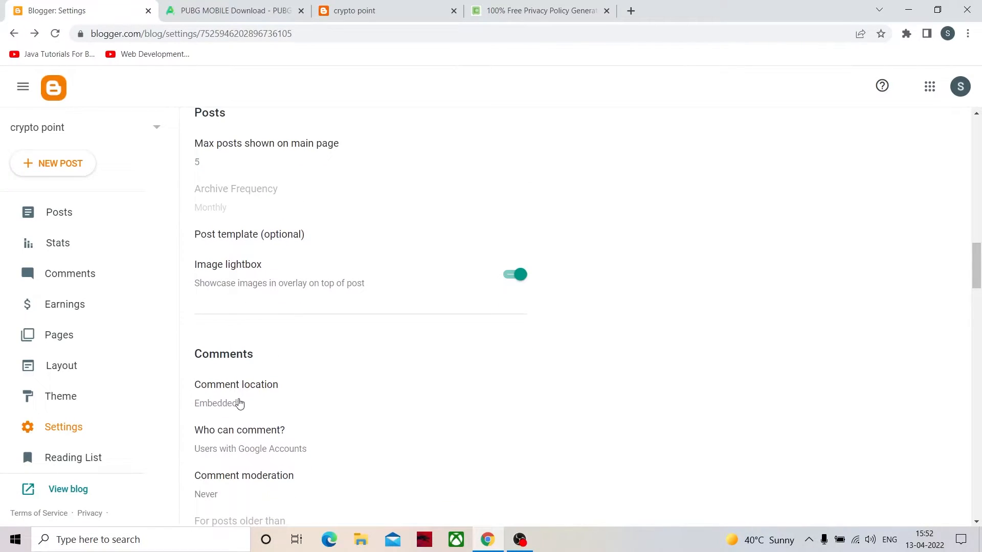
scroll(322, 366, "down", 1)
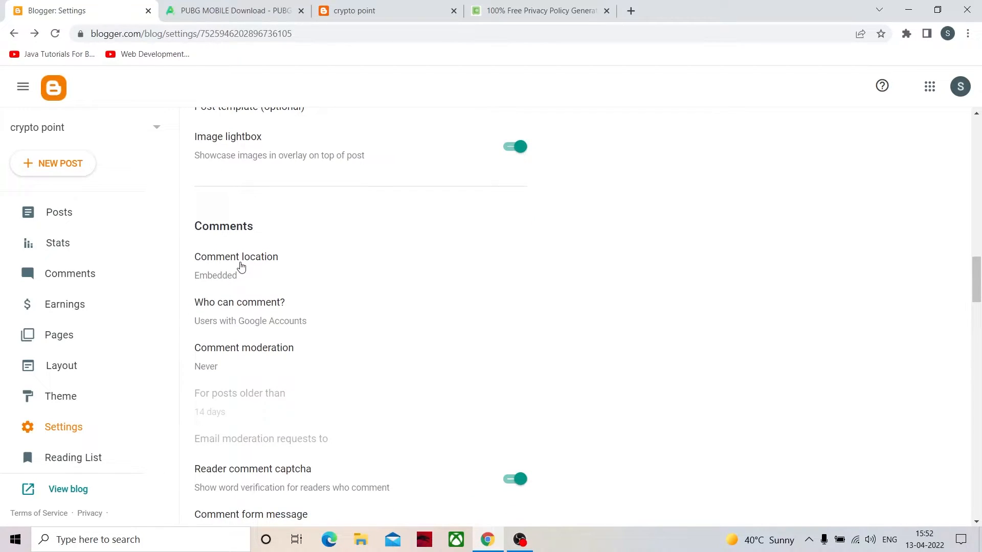
scroll(244, 269, "down", 1)
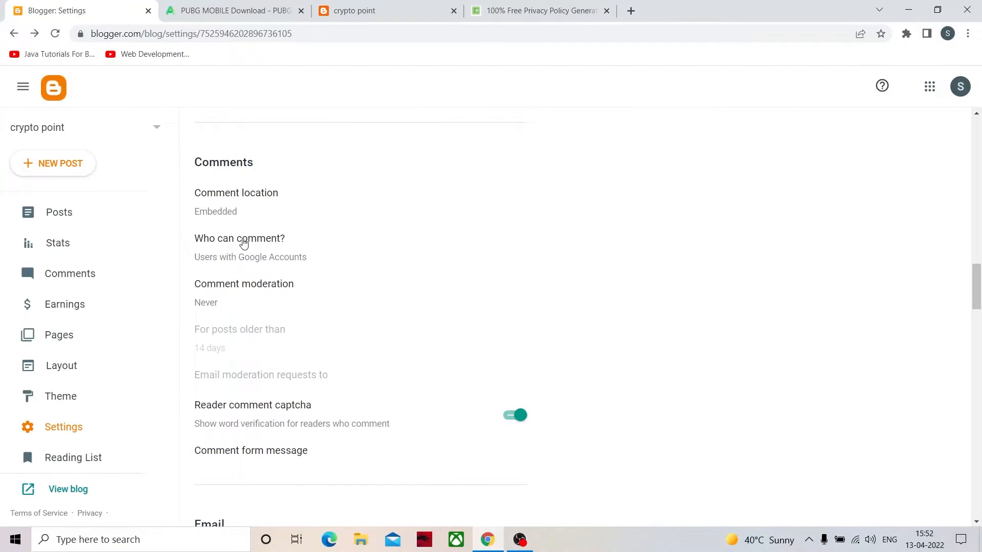
left_click(253, 245)
left_click(384, 271)
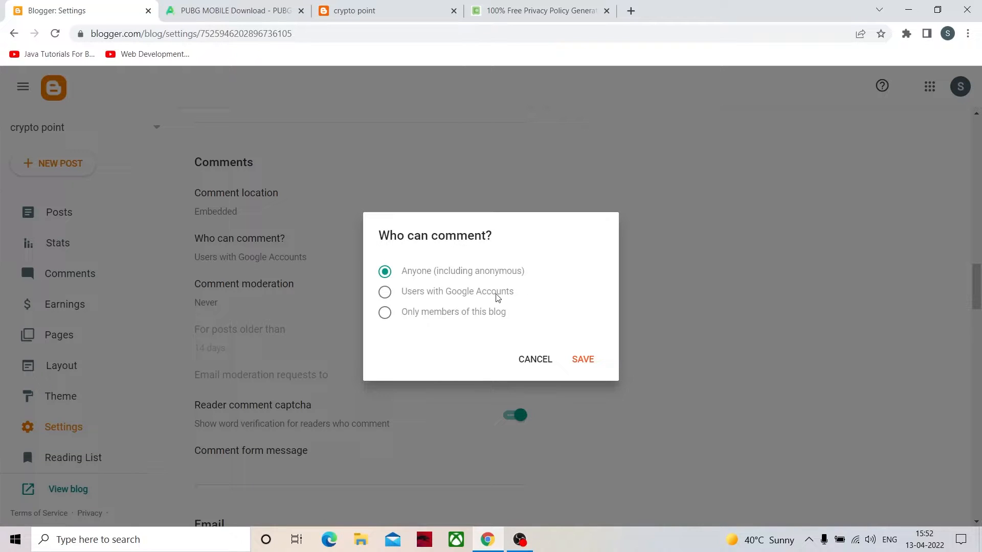
left_click(393, 315)
left_click(386, 272)
left_click(583, 360)
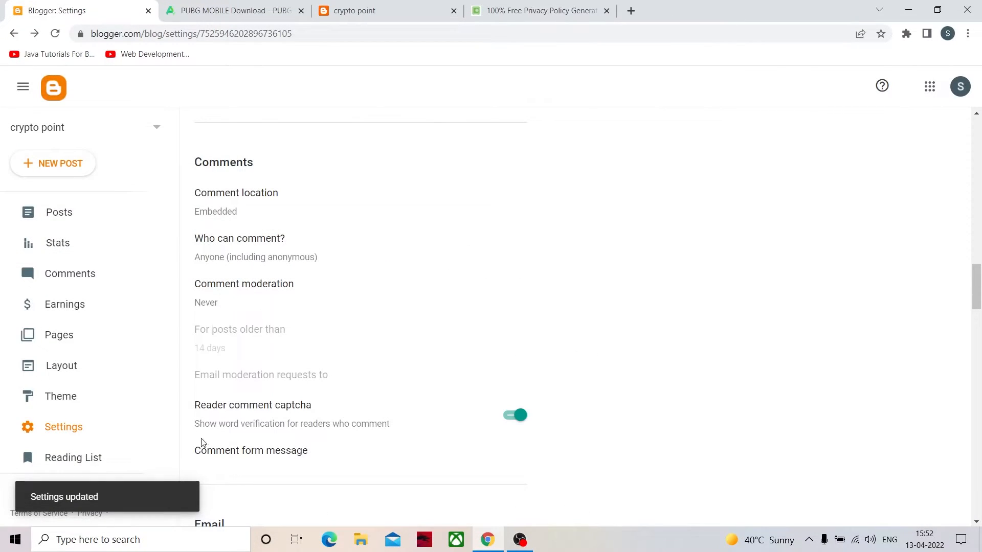
- Review the captcha, Email and Formatting settings, and switch the search description under Meta tags on and back off
scroll(201, 441, "down", 3)
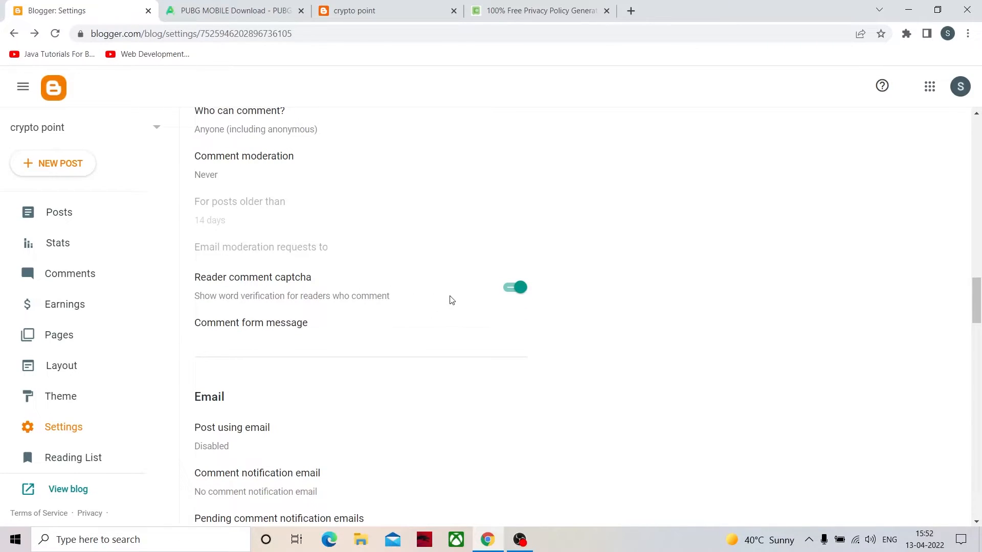
scroll(225, 343, "down", 5)
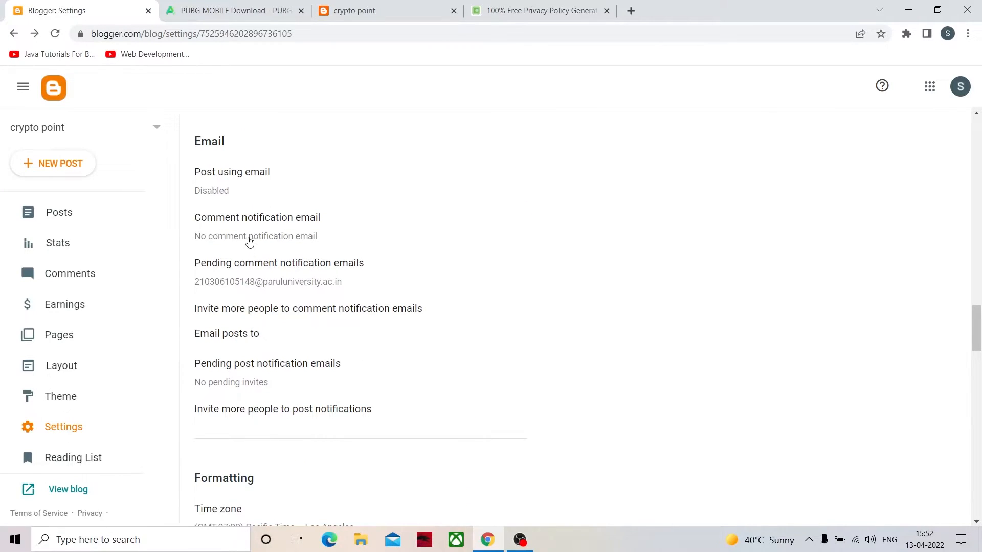
scroll(252, 241, "down", 6)
scroll(252, 211, "down", 3)
scroll(283, 220, "up", 3)
scroll(233, 198, "down", 2)
scroll(257, 298, "down", 1)
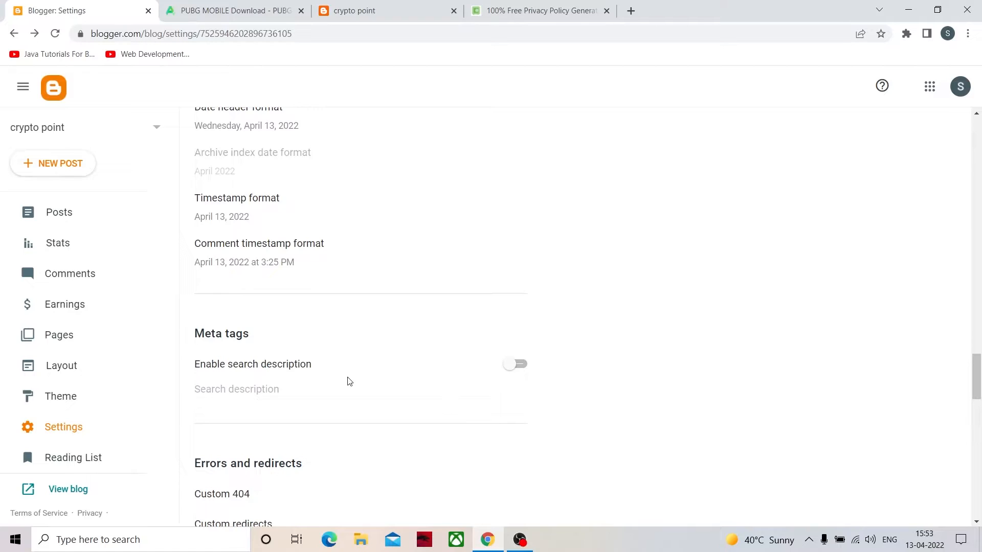
left_click(519, 364)
left_click(519, 364)
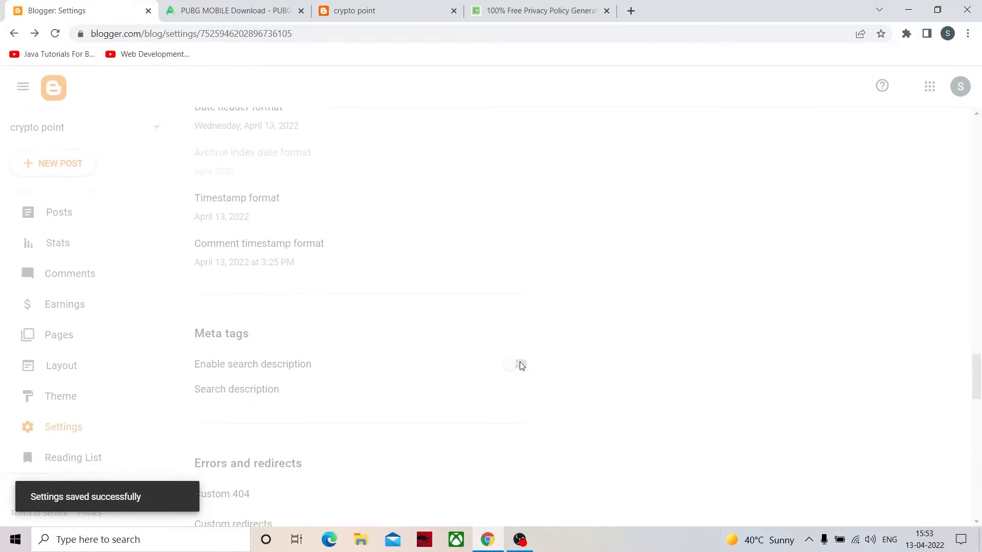
- Review the remaining blog settings, from Errors and redirects through Crawlers and indexing, Monetization, Manage Blog and Site feed to General, and return to Basic
scroll(369, 396, "down", 2)
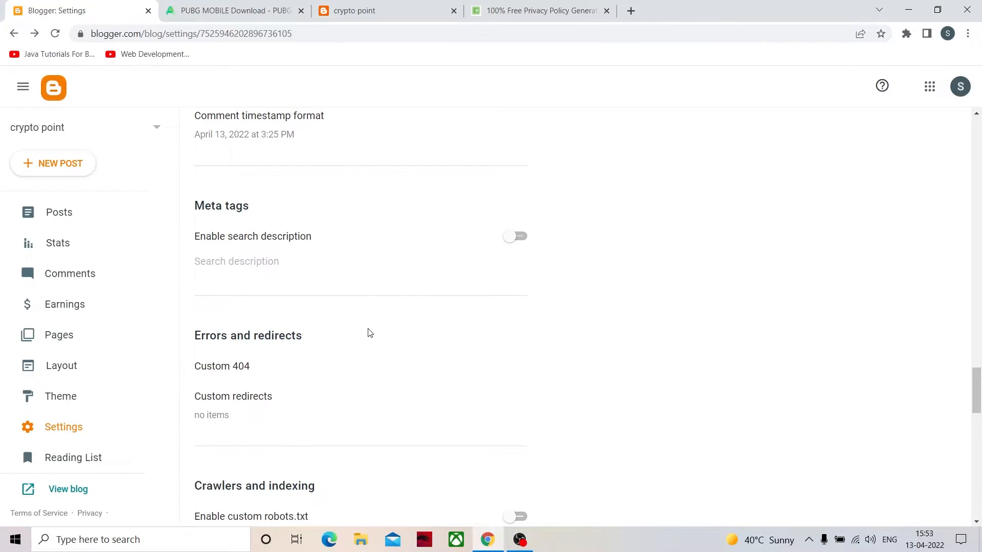
scroll(369, 333, "down", 2)
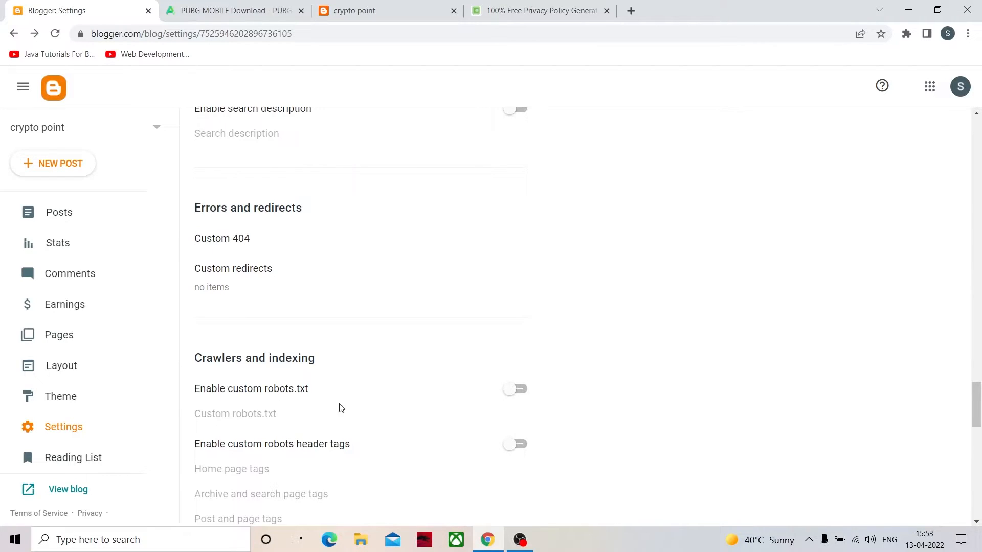
scroll(343, 414, "down", 1)
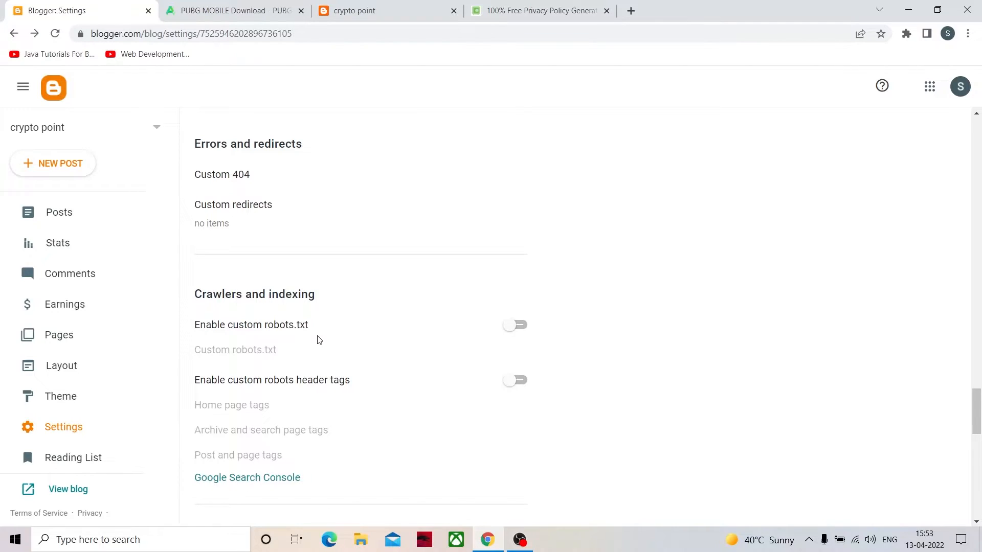
scroll(325, 351, "down", 2)
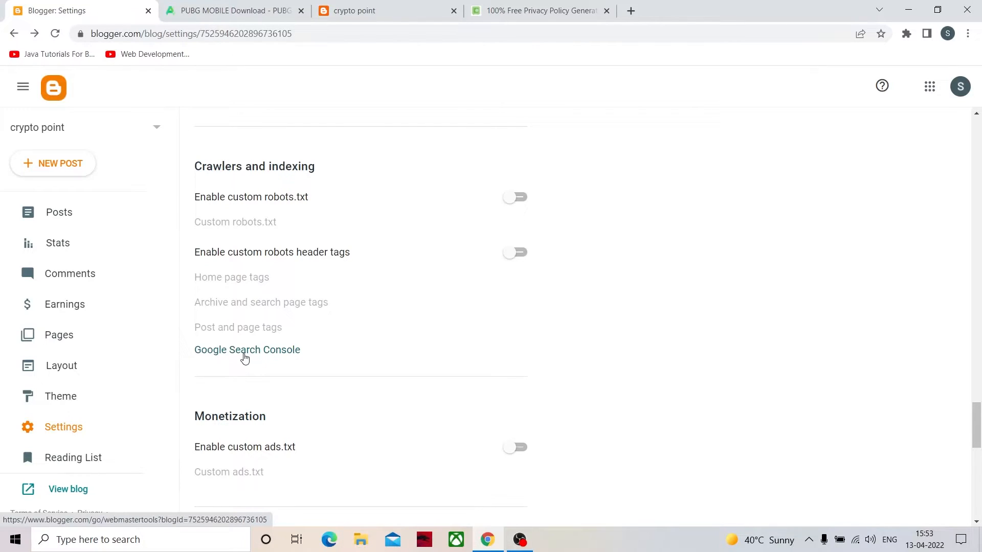
scroll(245, 358, "down", 2)
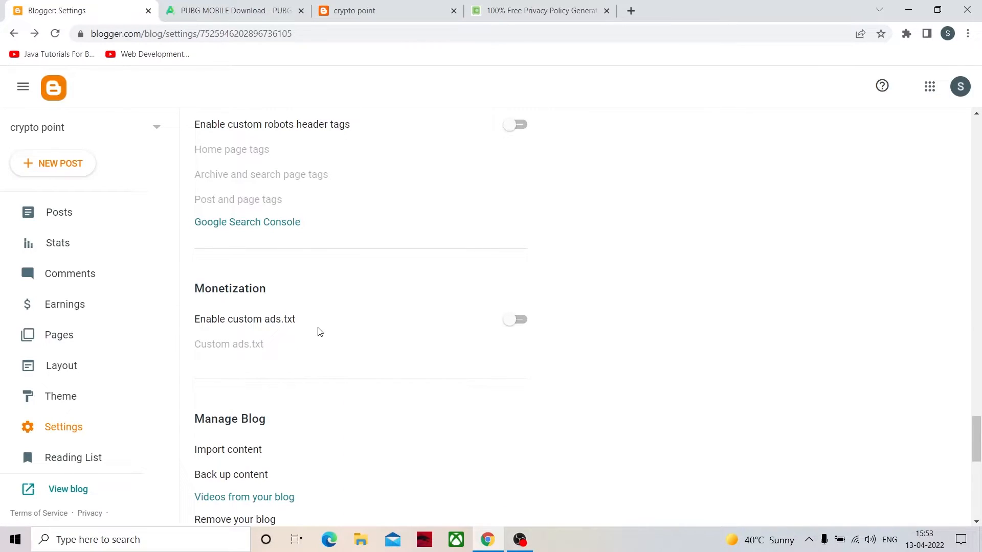
scroll(285, 363, "down", 3)
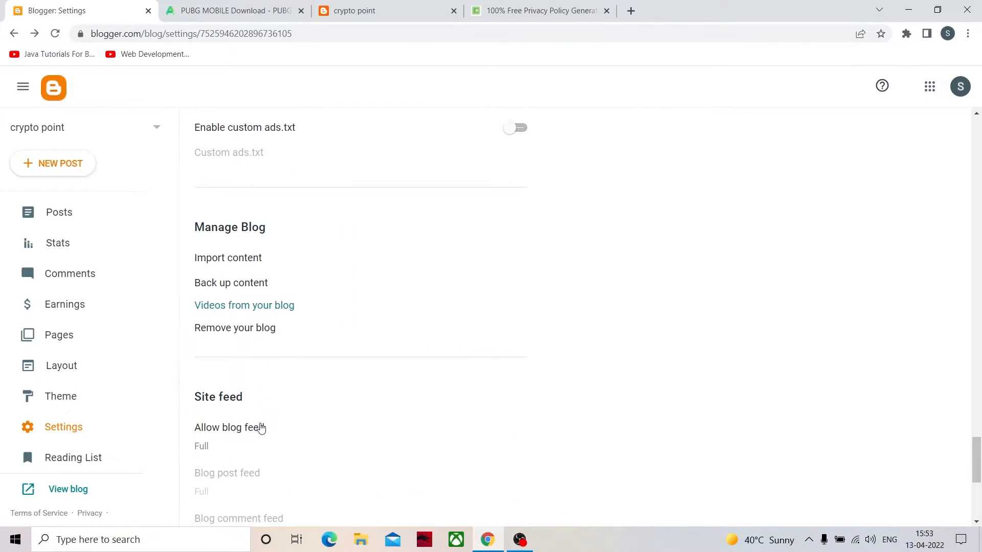
scroll(240, 303, "down", 5)
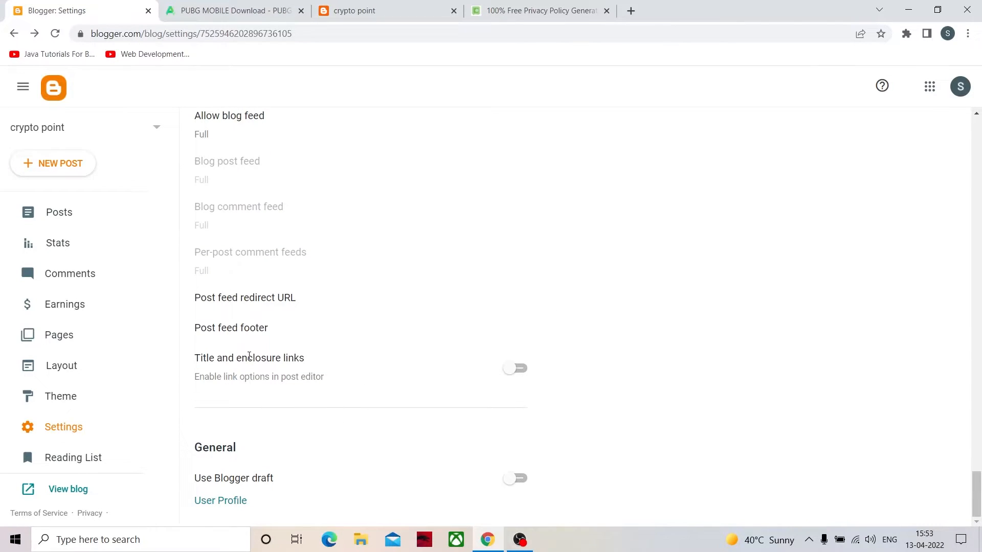
scroll(247, 353, "up", 18)
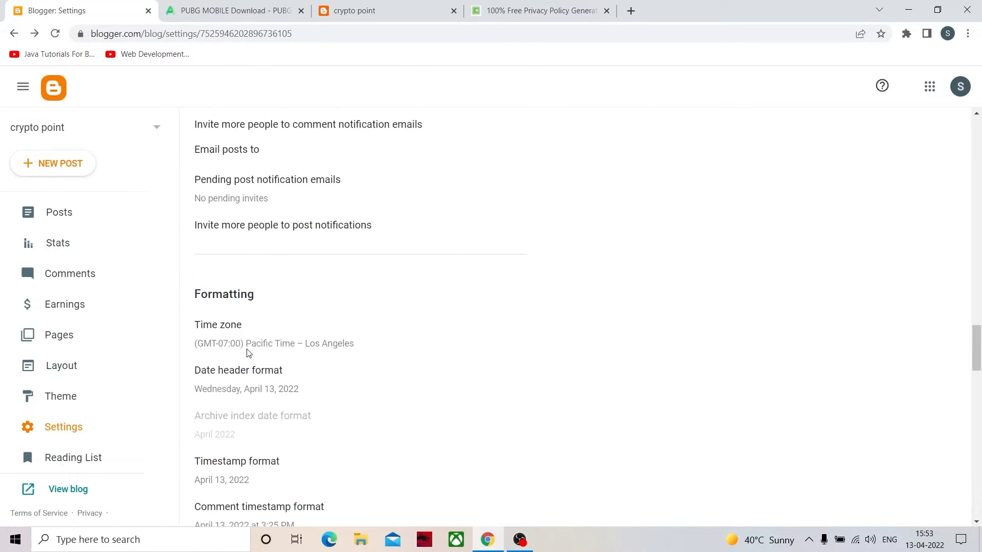
scroll(249, 352, "up", 4)
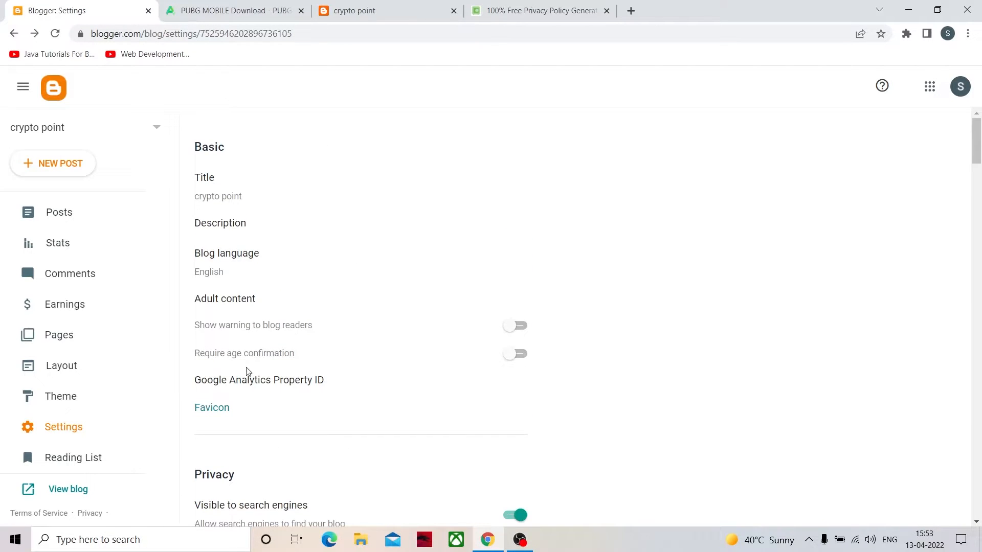
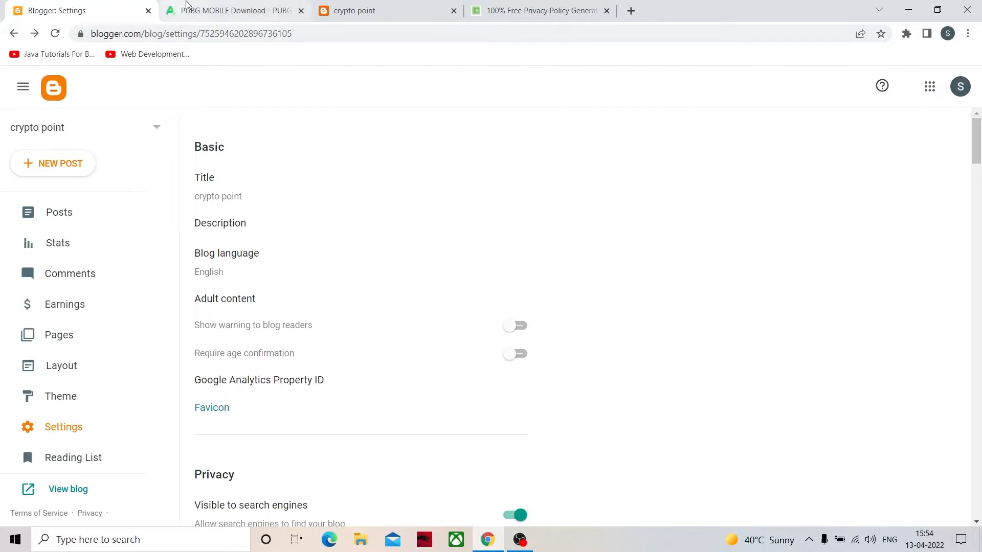
- Compare the tab icons of the PUBG MOBILE download page, the privacy policy generator, the crypto point blog and the Blogger settings
left_click(193, 15)
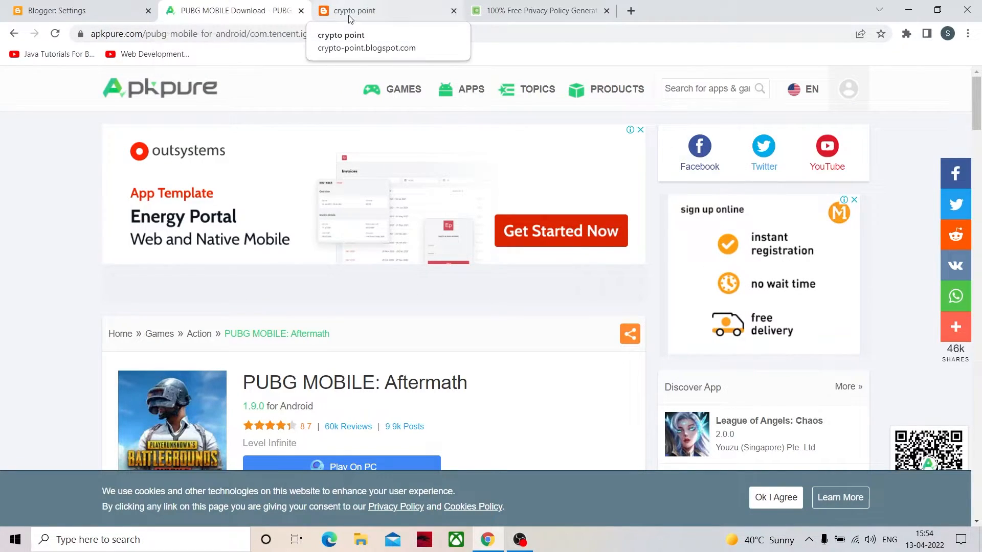
left_click(501, 12)
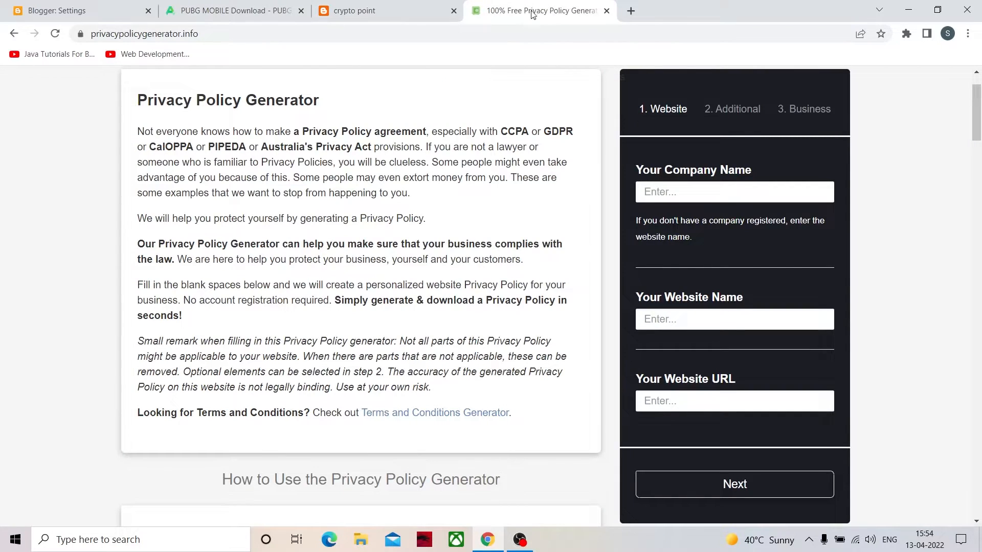
left_click(85, 11)
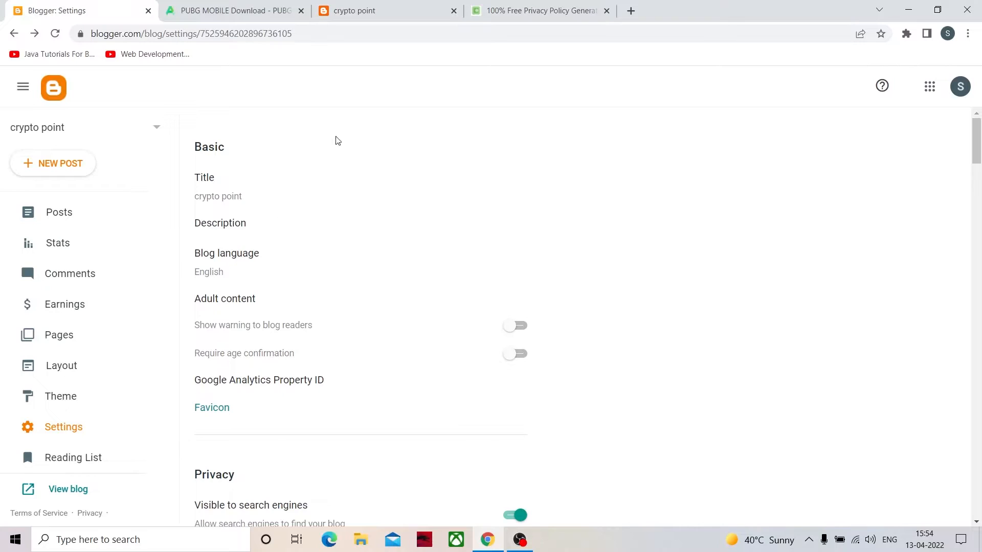
left_click(342, 17)
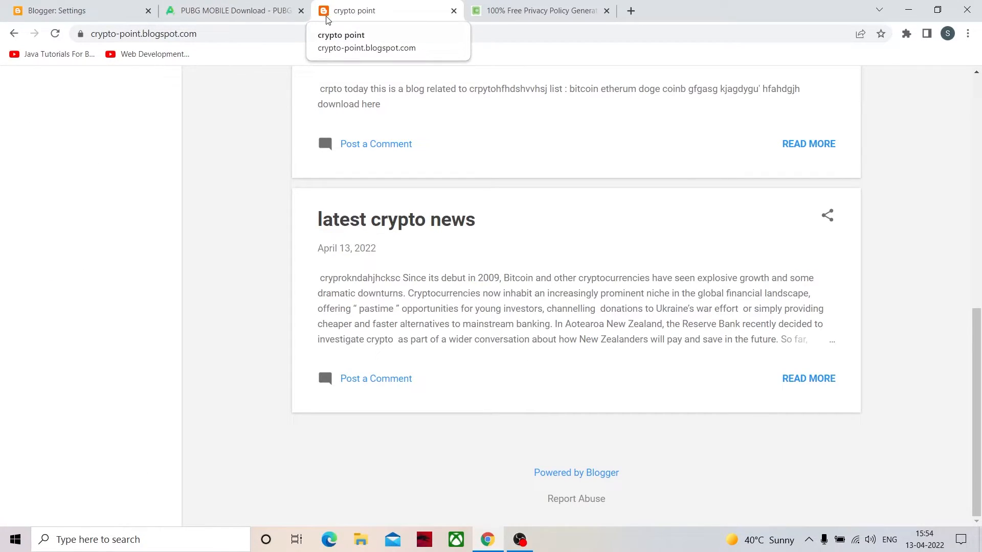
left_click(240, 14)
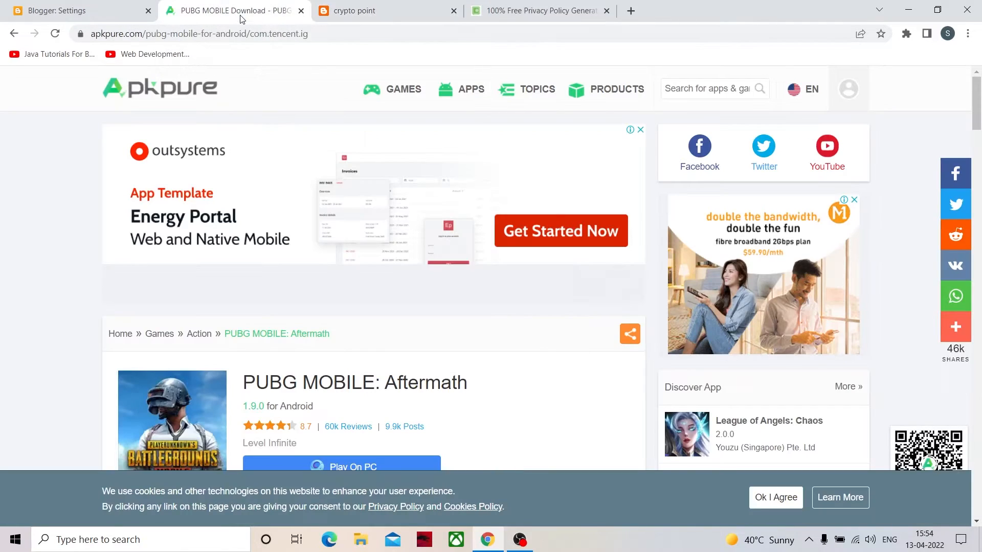
left_click(96, 8)
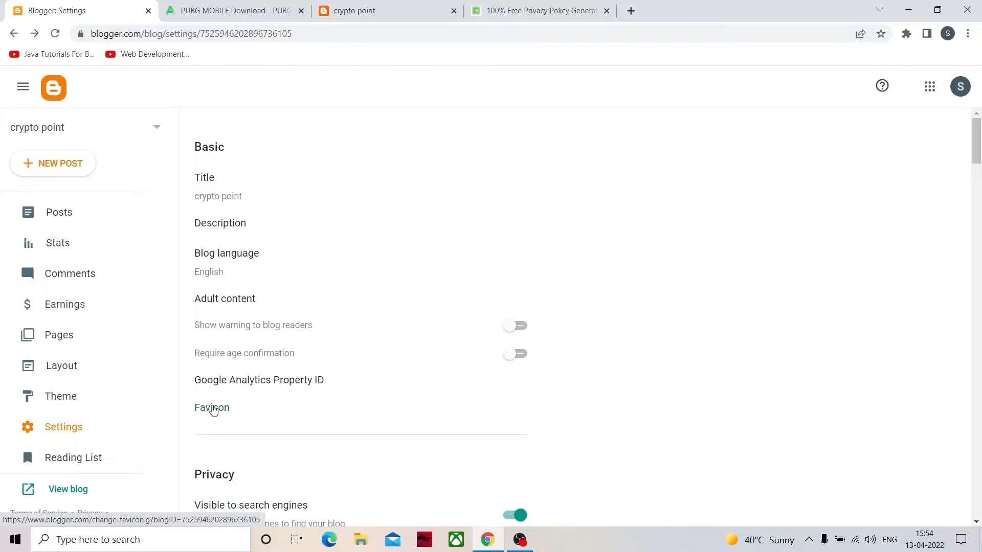
- Try to upload "favicong cryp.png" from the Desktop as the blog's custom favicon and save it
left_click(213, 409)
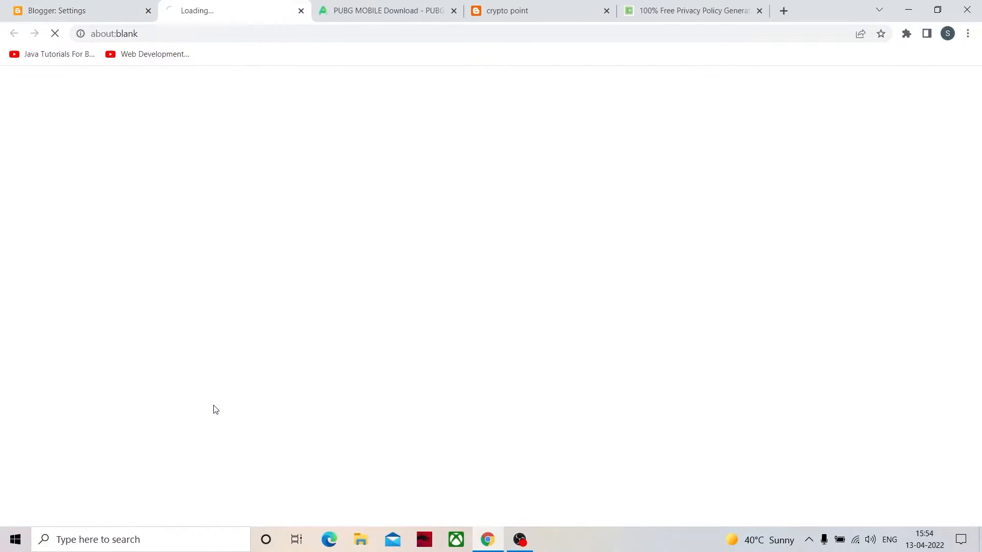
left_click(69, 213)
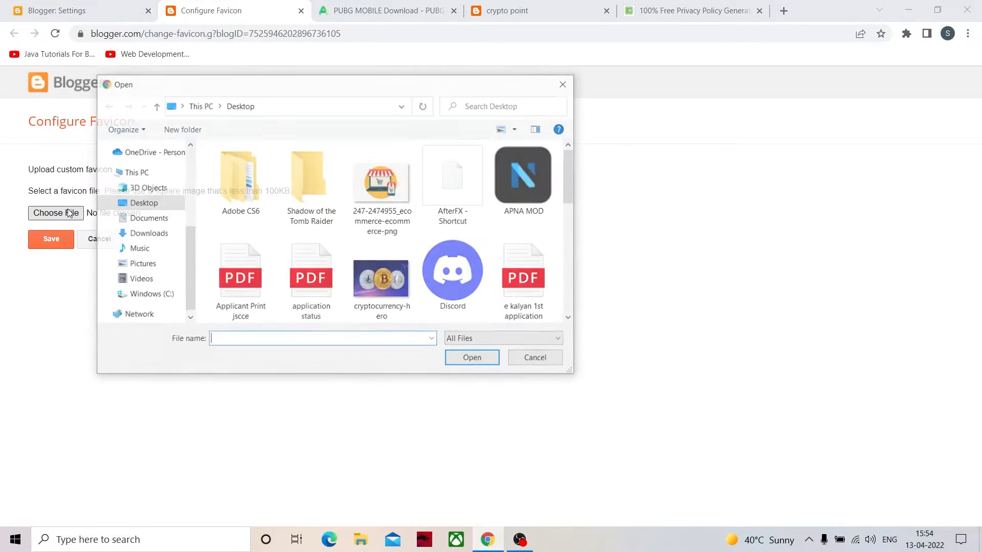
scroll(400, 238, "down", 1)
scroll(401, 239, "down", 3)
scroll(389, 234, "up", 5)
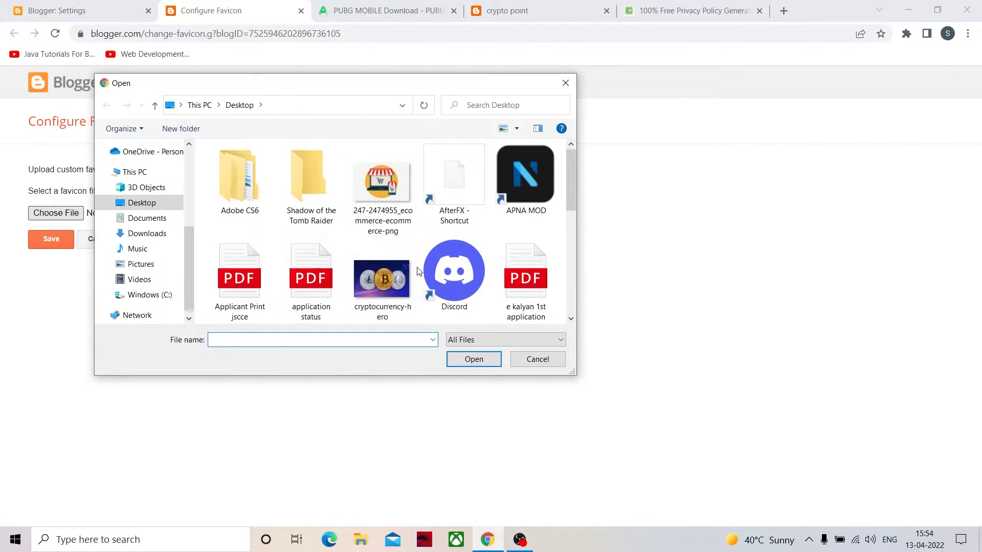
scroll(419, 271, "down", 1)
scroll(496, 263, "down", 1)
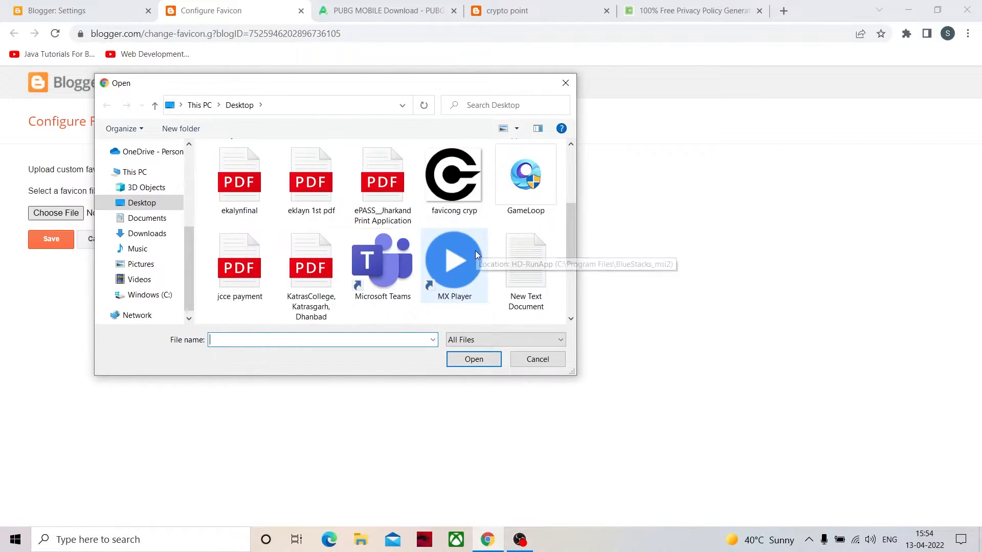
left_click(442, 177)
left_click(473, 361)
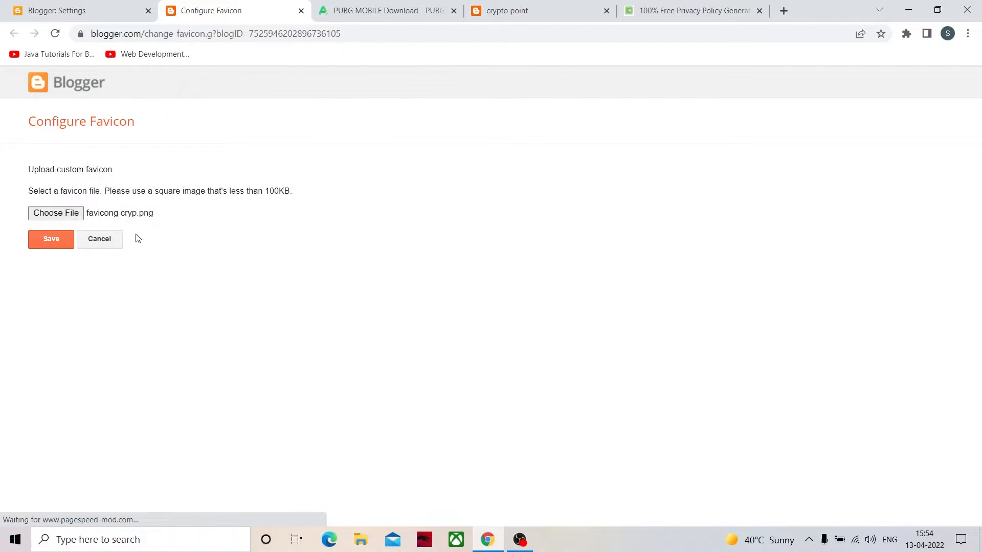
left_click(59, 241)
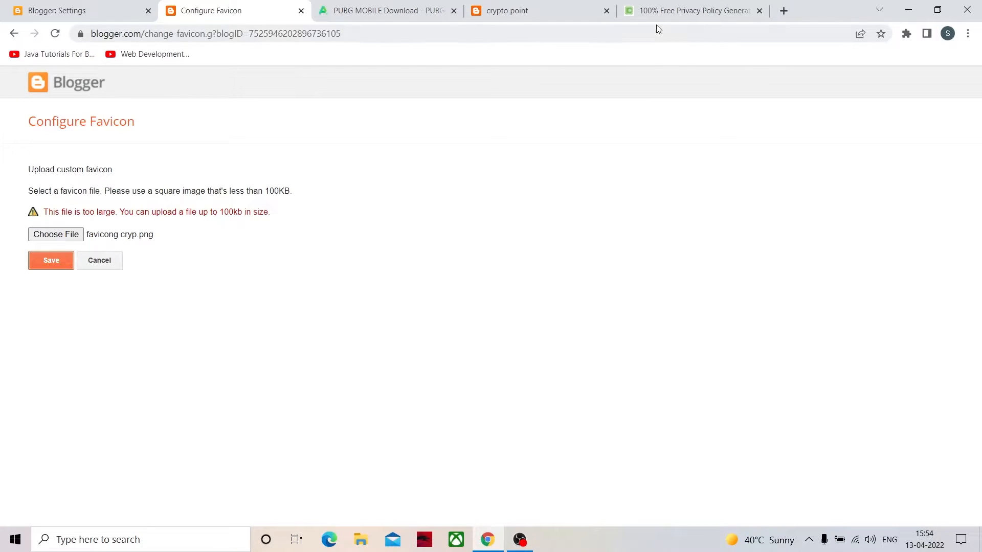
- Close the privacy policy generator page, search Google for "favicon icon generator" in a new tab and open favicon.io
left_click(783, 11)
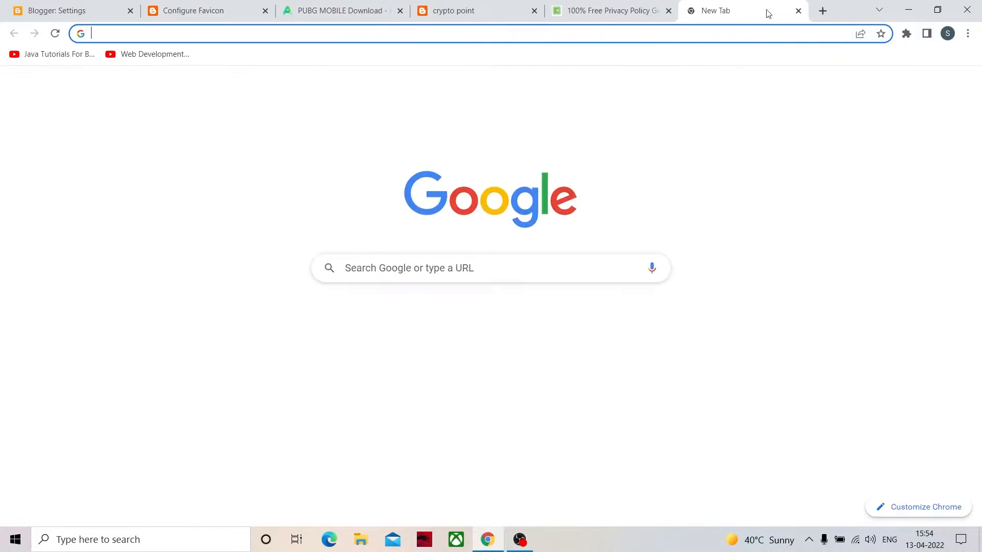
left_click(661, 10)
left_click(432, 267)
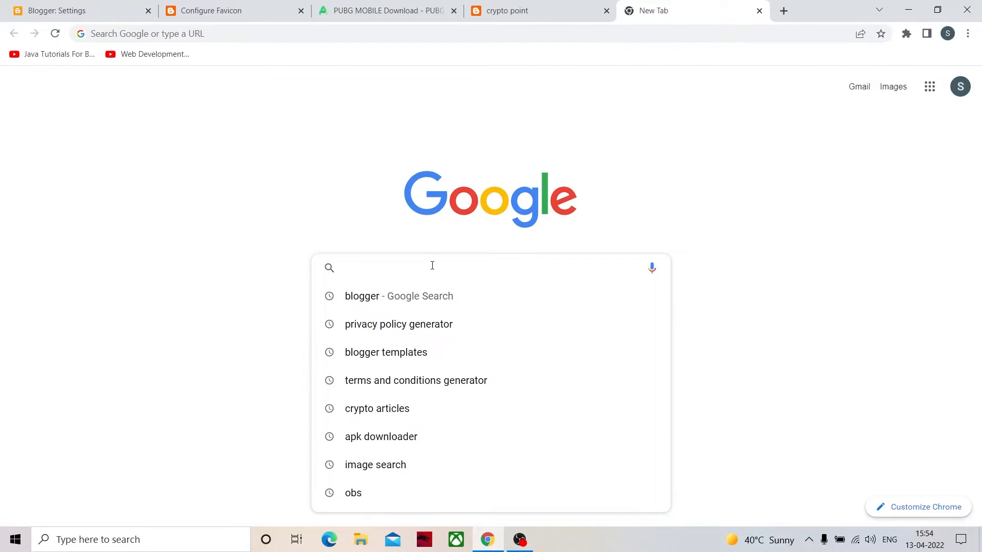
type("favicon")
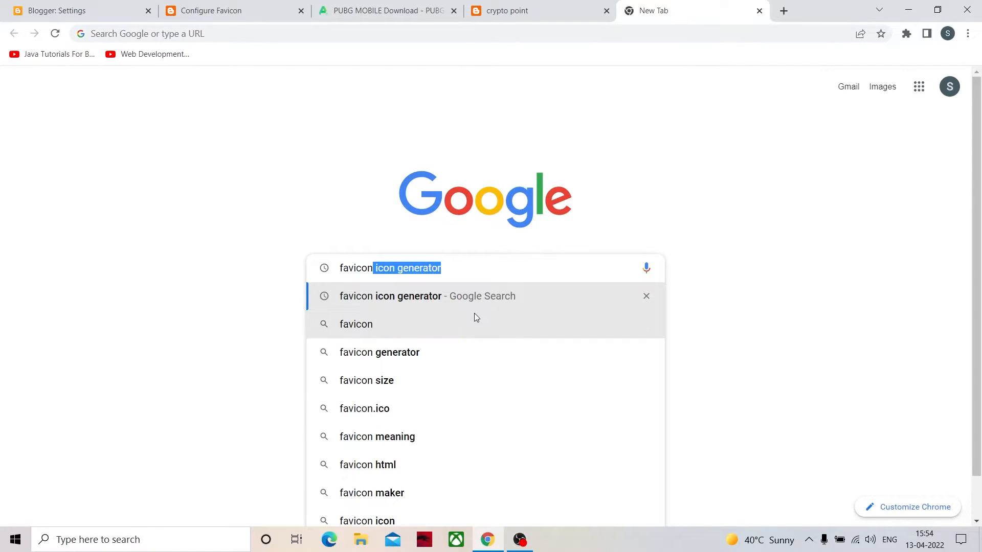
key("Return")
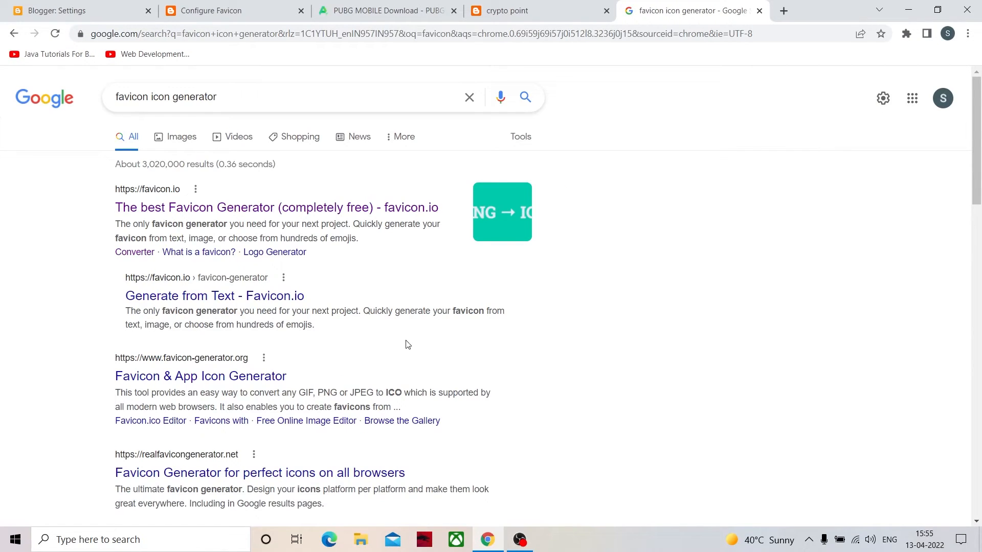
left_click(286, 210)
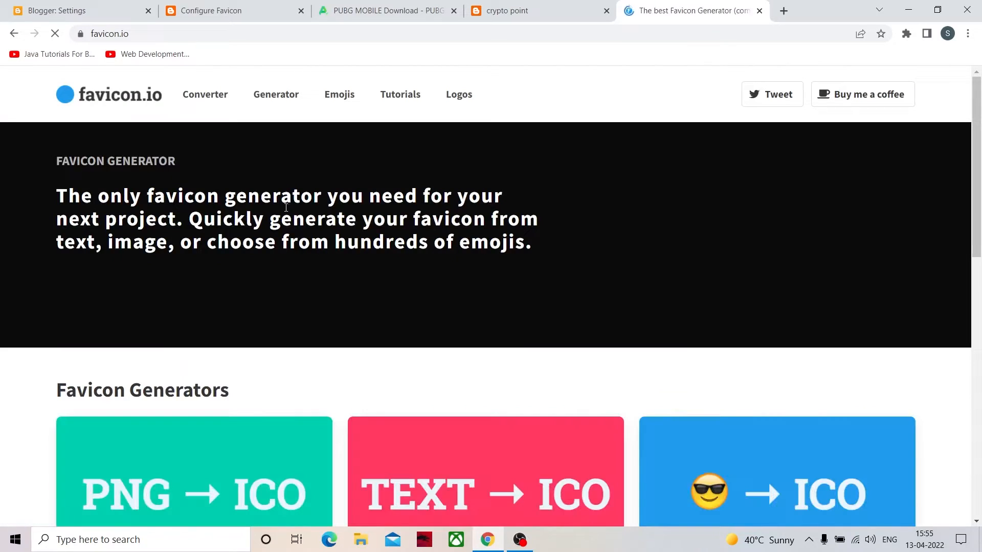
- Convert the Desktop image "favicong cryp" with favicon.io's PNG to ICO image converter and download the result
scroll(256, 358, "down", 4)
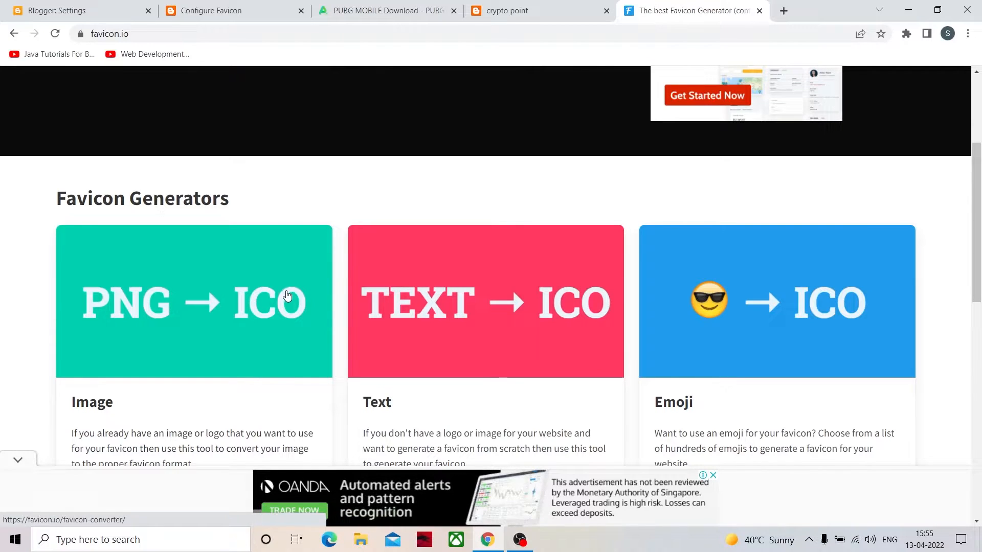
left_click(296, 292)
scroll(283, 297, "down", 5)
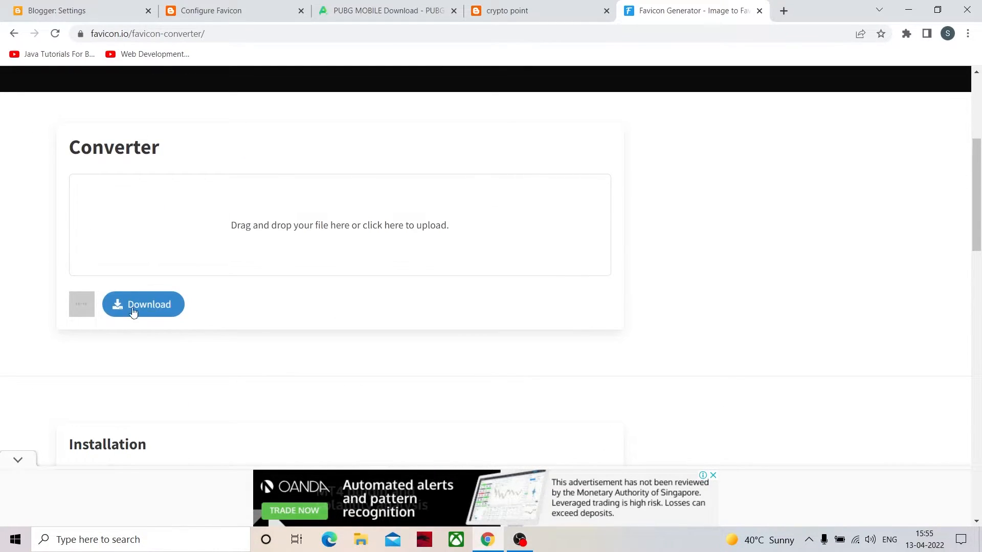
left_click(322, 226)
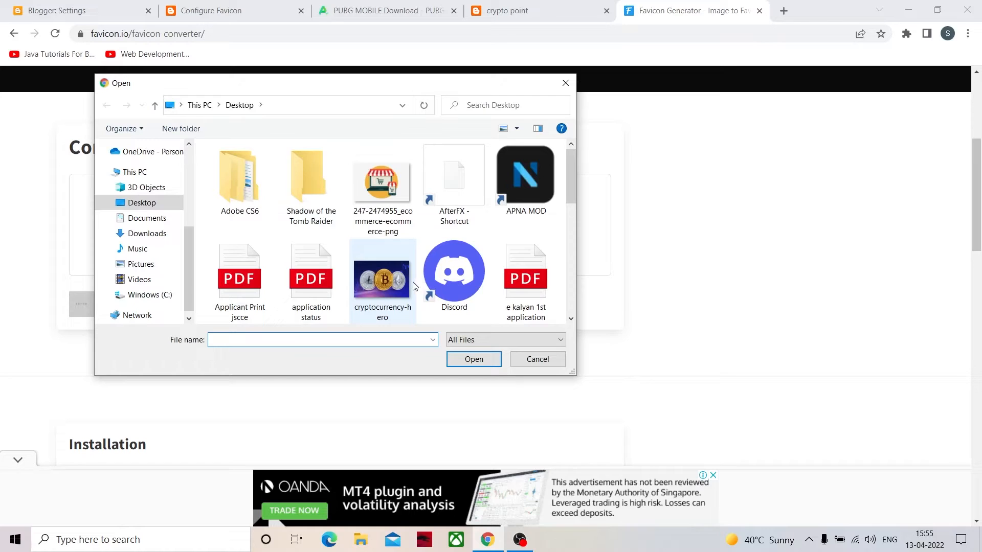
scroll(454, 271, "down", 1)
left_click(453, 271)
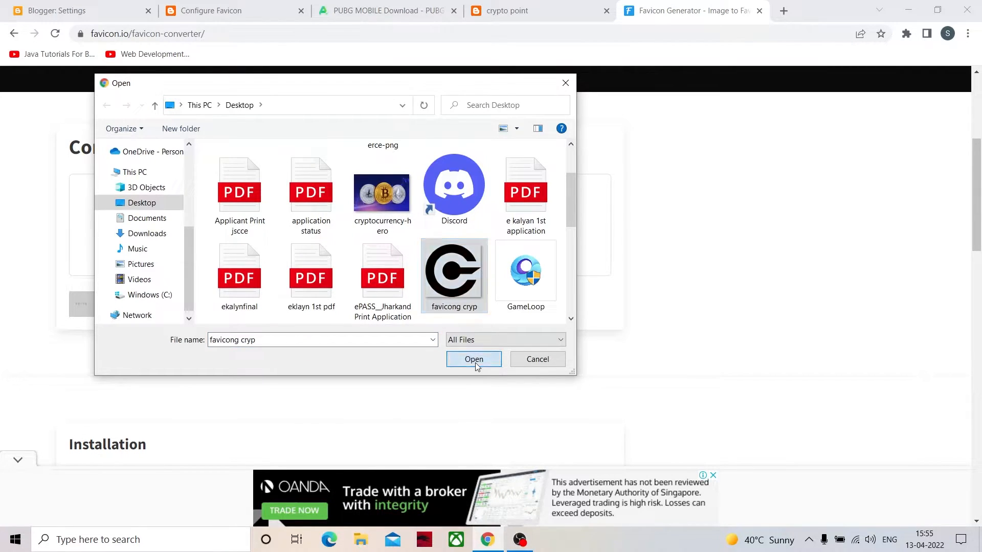
left_click(474, 360)
left_click(158, 307)
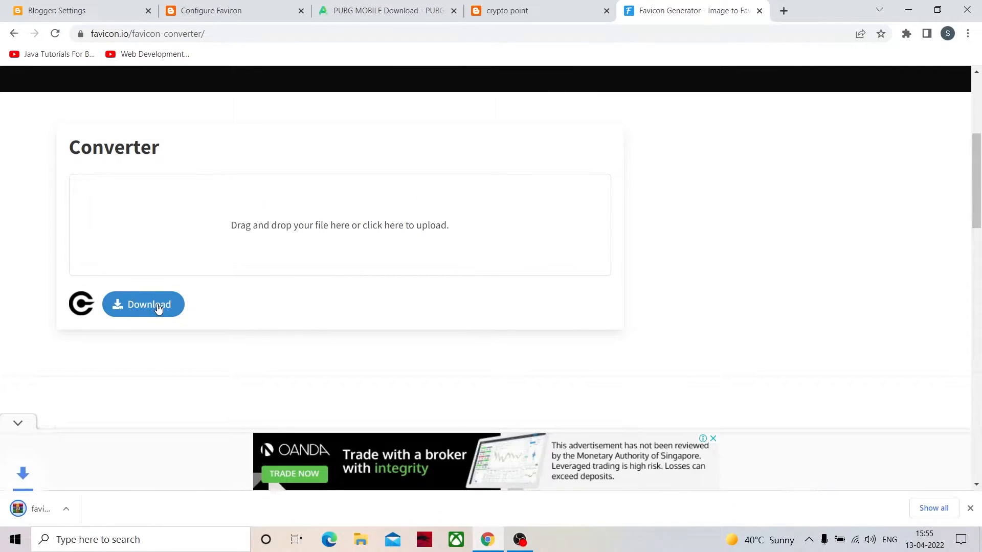
- Show the downloaded favicon_io.zip in its folder and extract it to Downloads\favicon_io
left_click(134, 509)
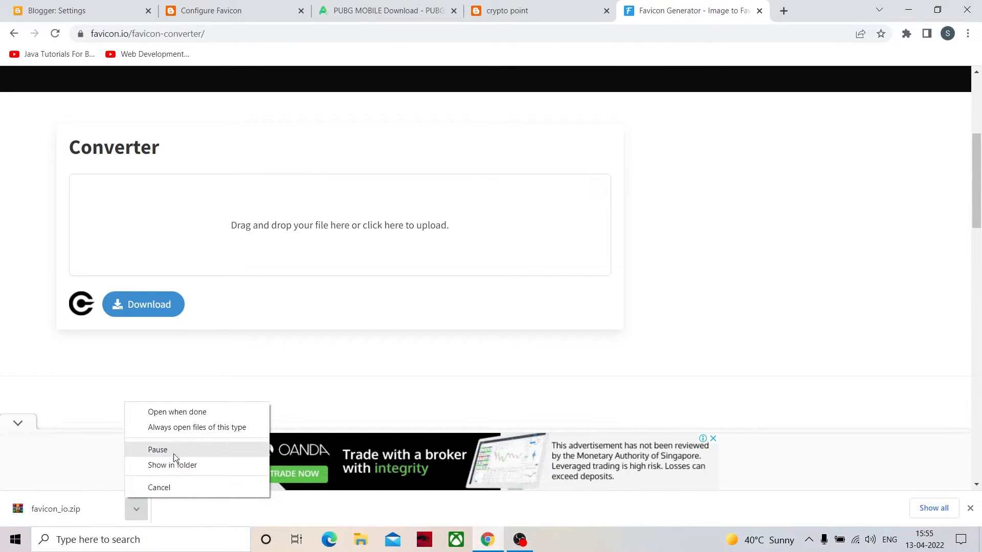
left_click(175, 466)
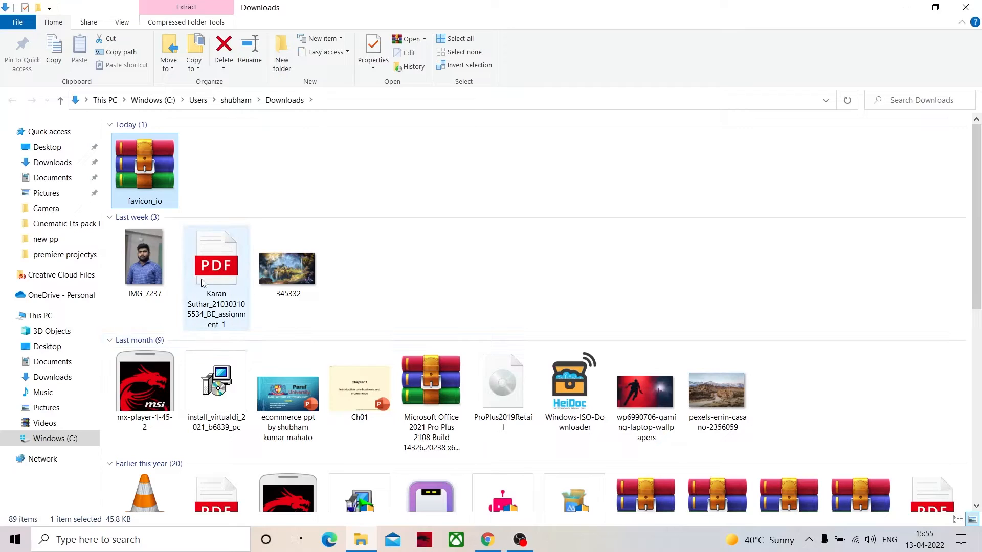
right_click(156, 177)
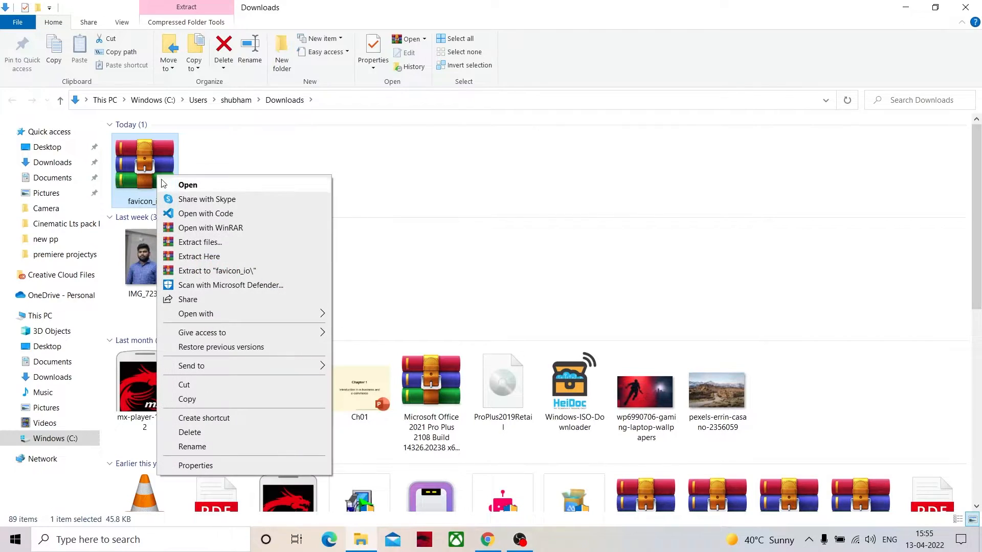
left_click(206, 241)
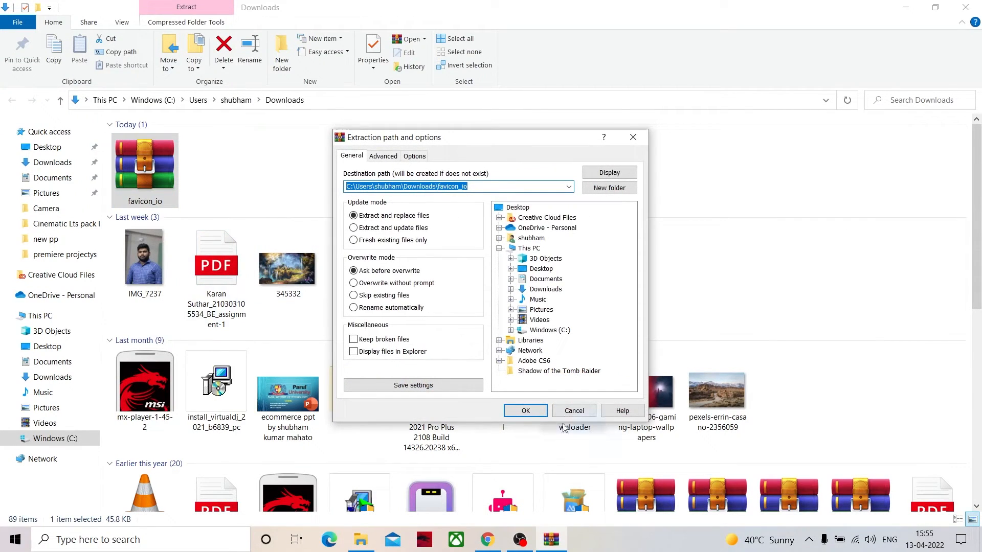
left_click(526, 411)
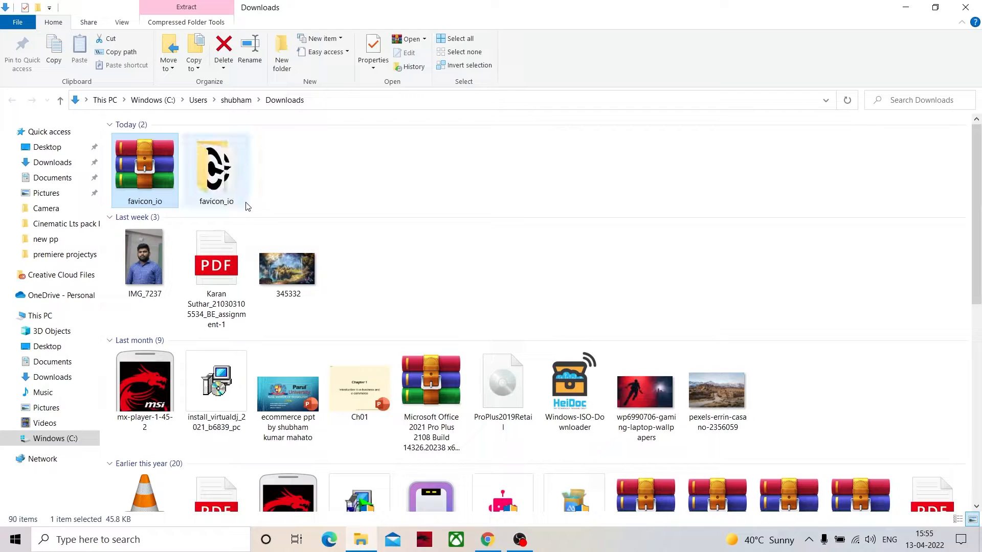
- Open the extracted favicon_io folder and examine the generated icon files in their different sizes
left_click(245, 194)
double_click(245, 194)
left_click(342, 162)
left_click(289, 153)
left_click(358, 158)
left_click(440, 176)
left_click(491, 169)
left_click(360, 153)
left_click(289, 154)
left_click(217, 154)
left_click(168, 166)
left_click(225, 174)
left_click(289, 164)
left_click(360, 164)
left_click(506, 163)
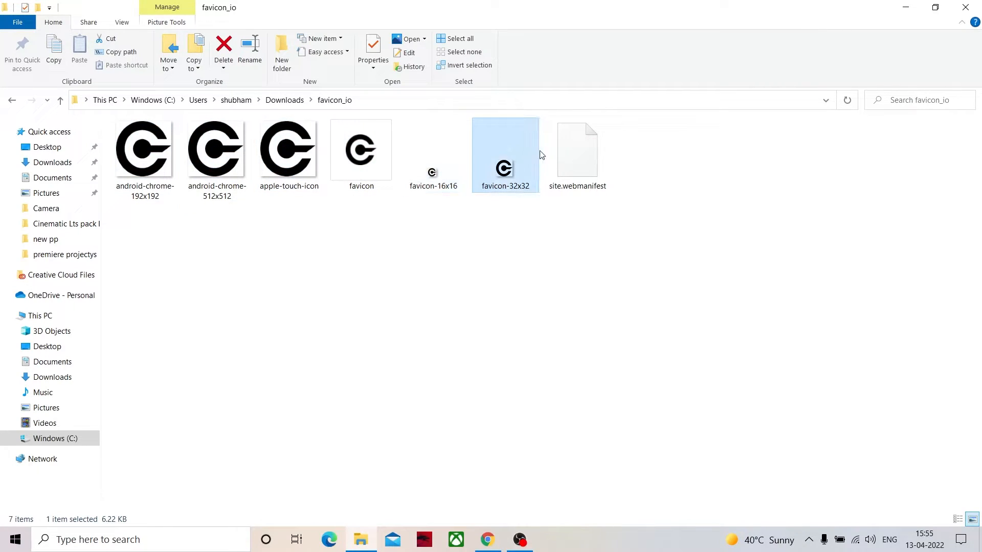
left_click(415, 176)
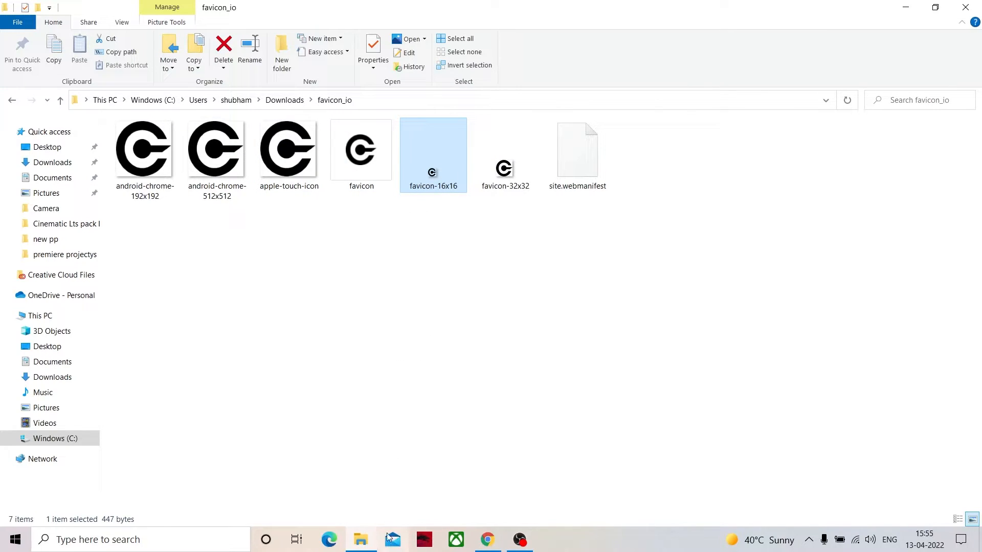
- Copy the "favicon" icon file from the favicon_io folder onto the Desktop
left_click(353, 163)
right_click(353, 164)
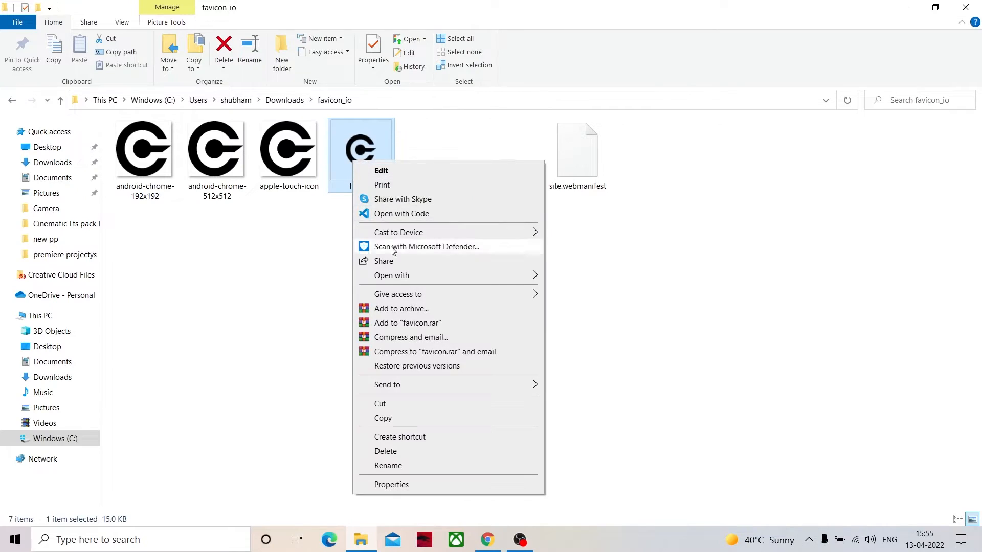
left_click(382, 418)
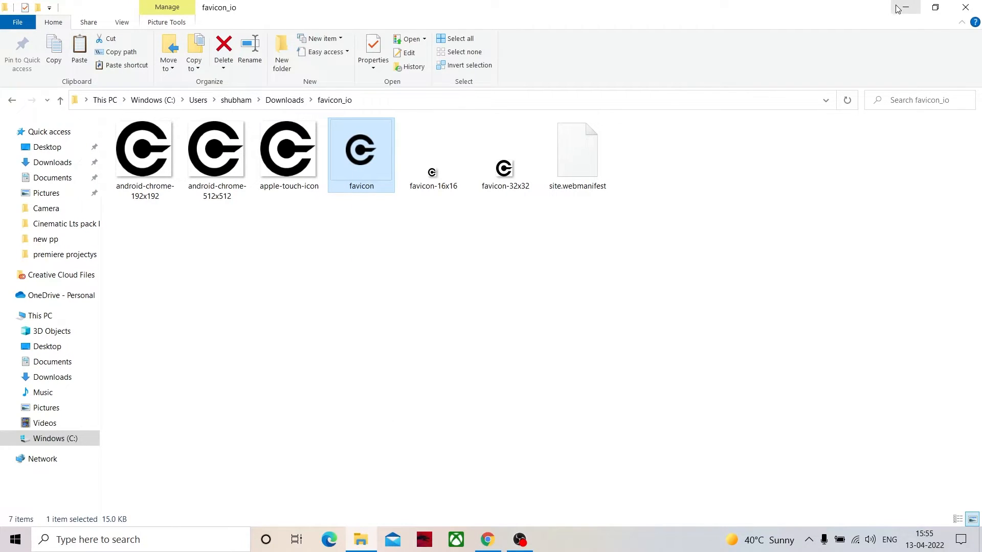
left_click(906, 7)
left_click(908, 4)
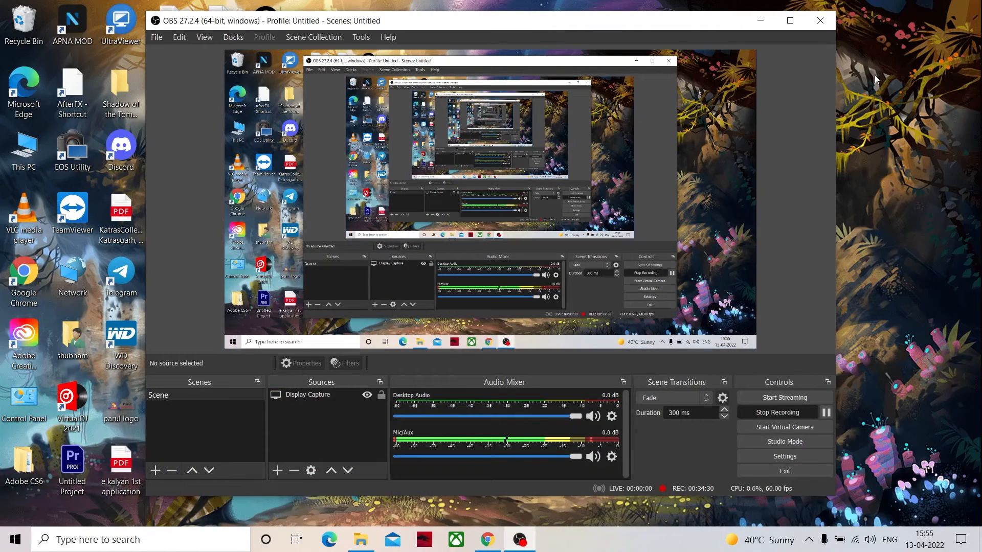
right_click(841, 75)
left_click(869, 132)
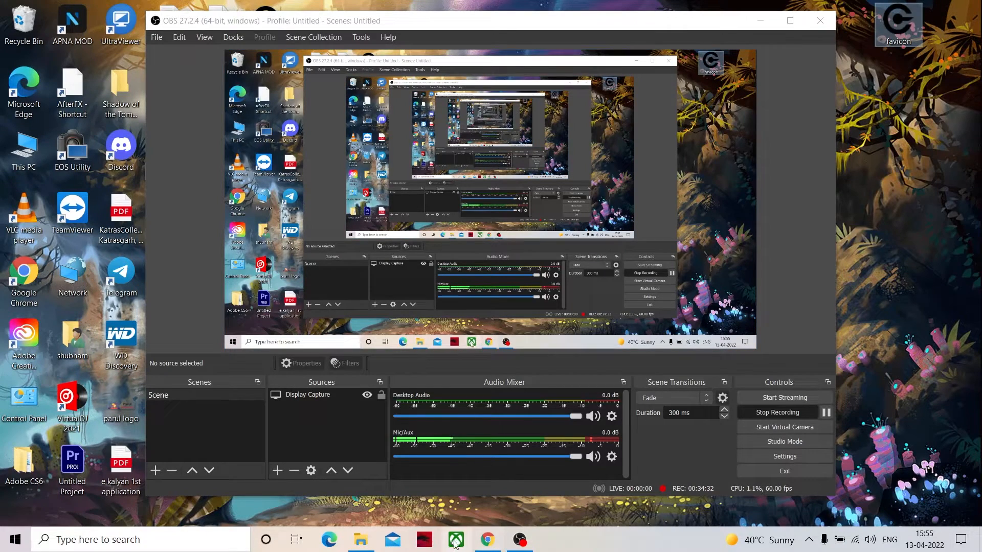
- Return to Blogger's Configure Favicon page, upload the Desktop file "favicon" as the custom favicon and save it
left_click(487, 540)
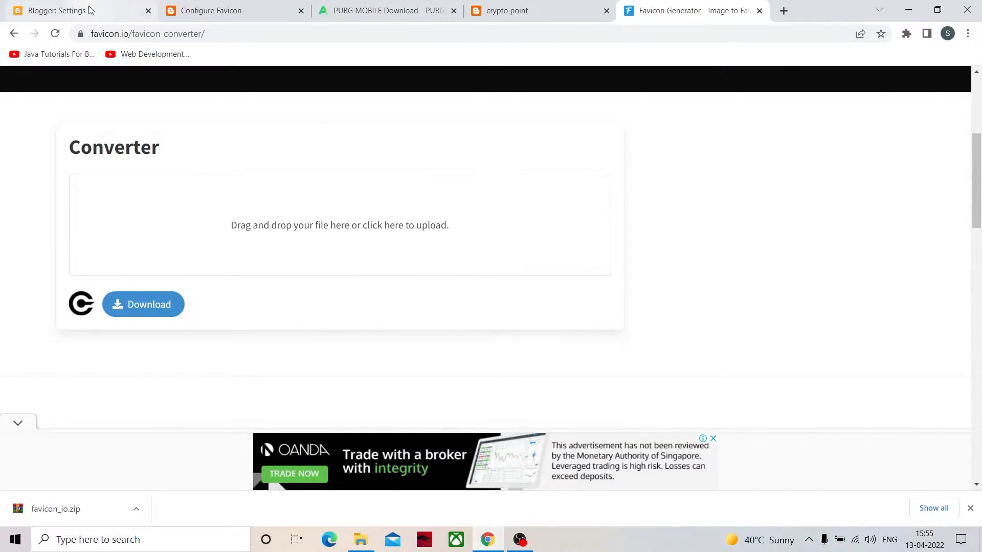
left_click(88, 9)
scroll(223, 201, "down", 13)
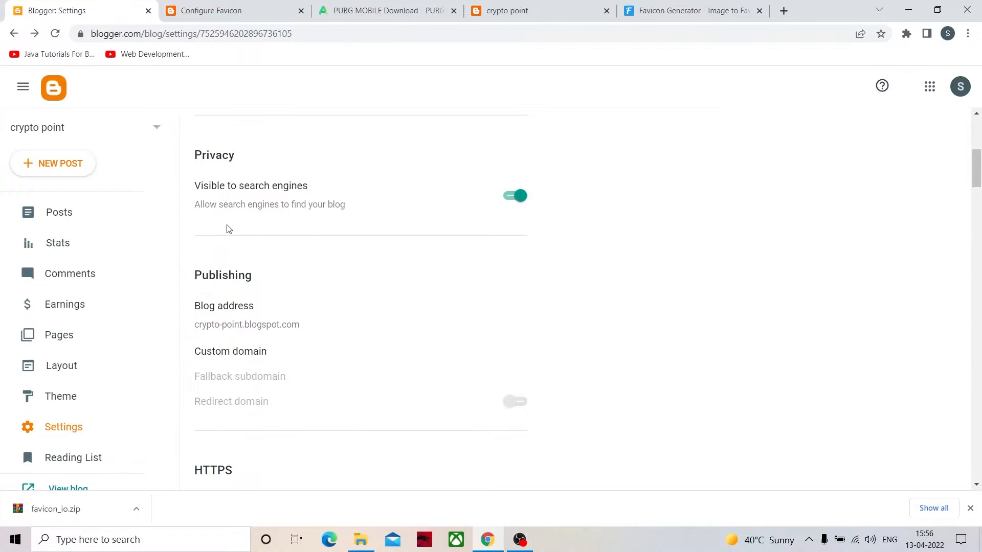
scroll(229, 225, "up", 12)
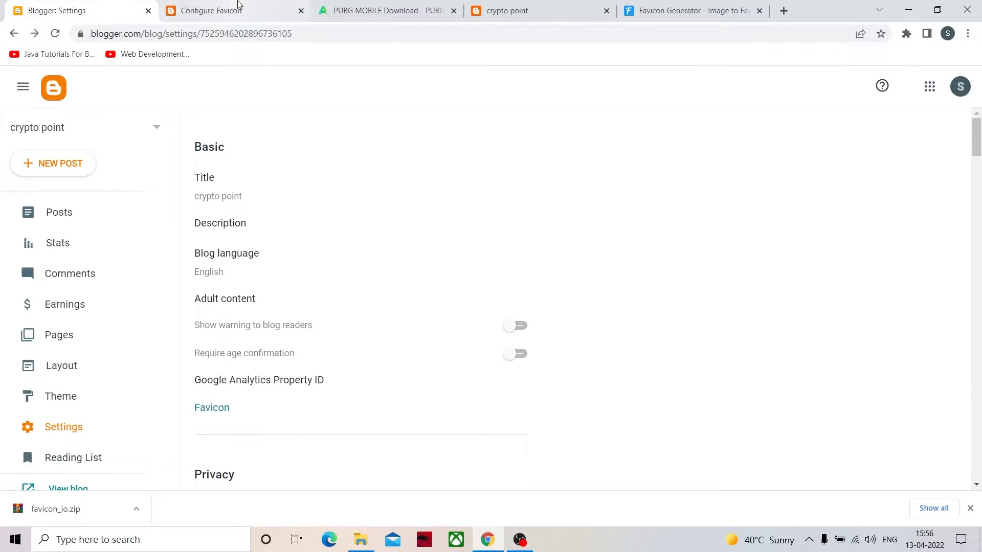
left_click(240, 7)
left_click(82, 235)
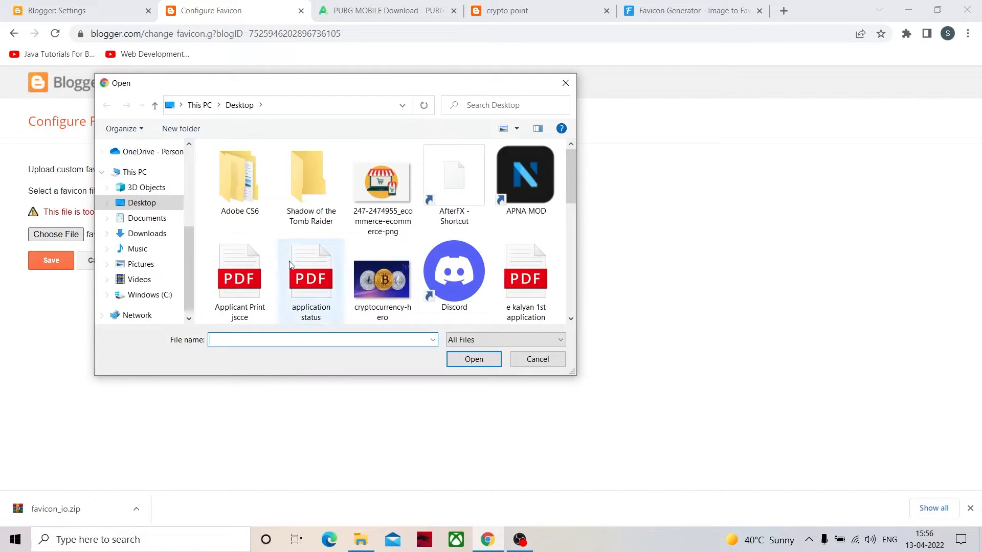
scroll(468, 254, "down", 2)
left_click(472, 279)
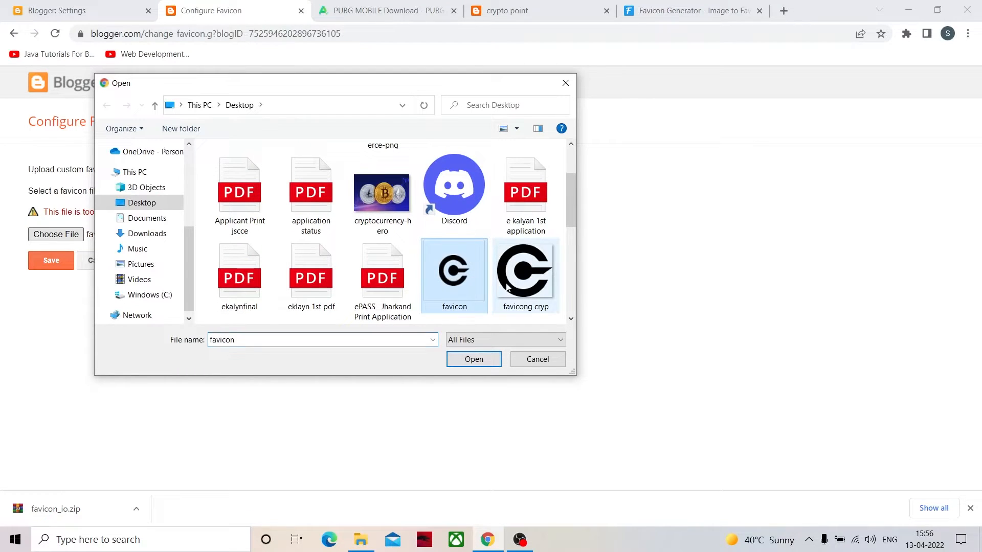
left_click(473, 359)
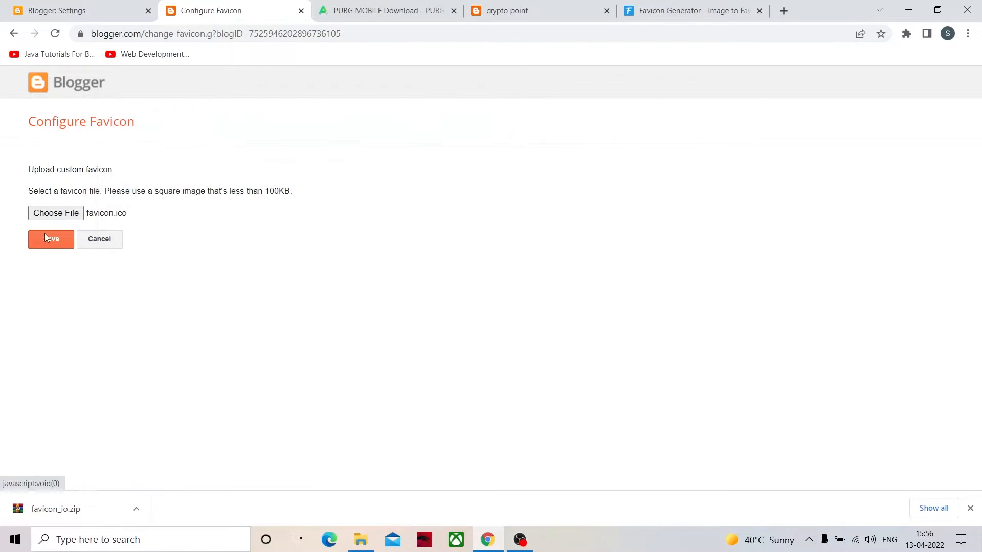
left_click(58, 245)
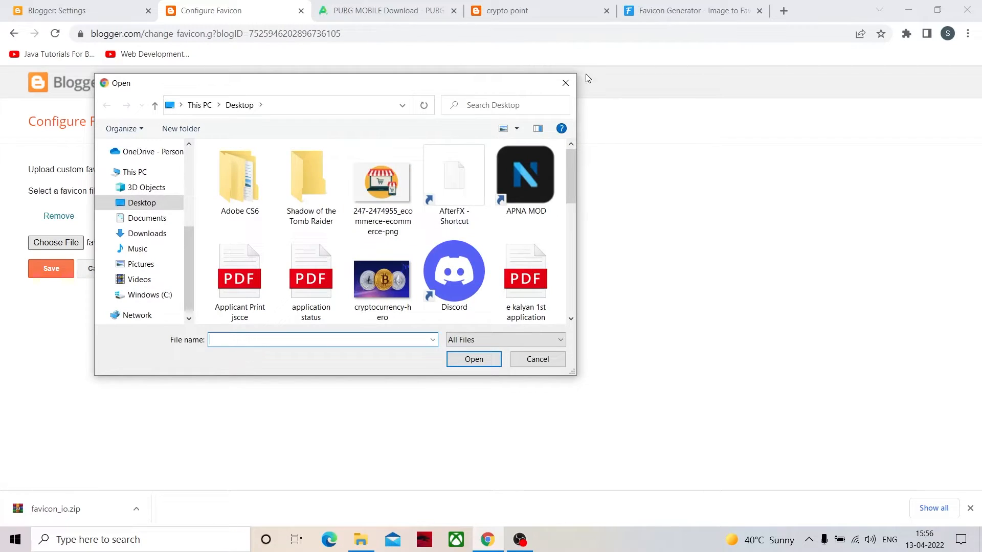
left_click(568, 84)
- Remove the uploaded favicon, choose the Desktop file "favicon" again, save it and leave the Configure Favicon page
left_click(51, 215)
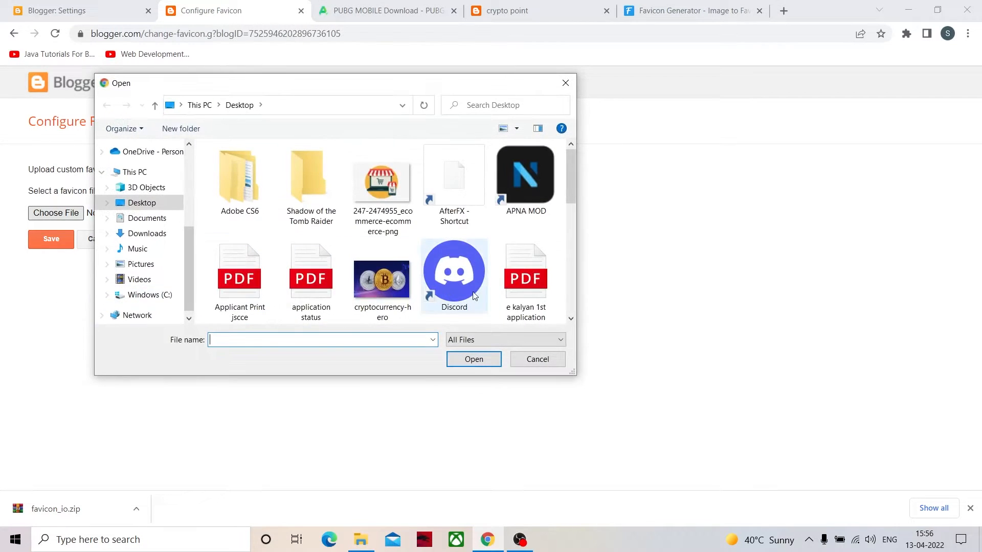
scroll(479, 286, "down", 3)
left_click(469, 196)
left_click(475, 359)
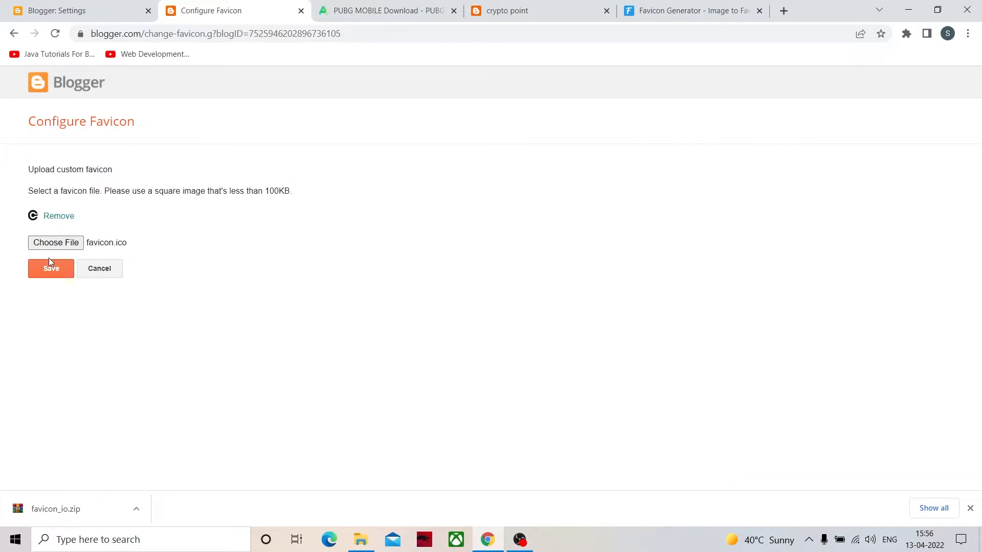
left_click(48, 264)
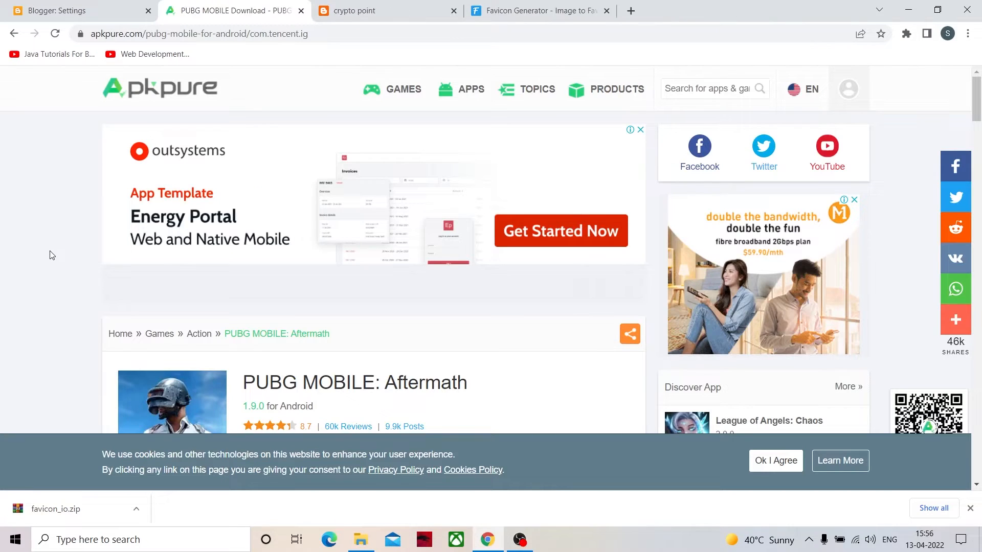
- Reload the live crypto point blog and add its address to the bookmarks bar
left_click(358, 10)
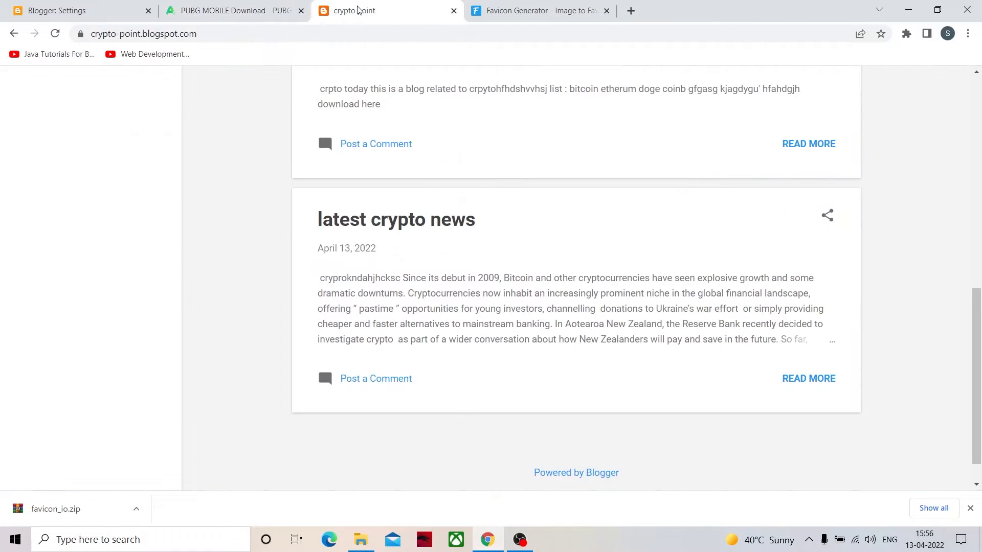
key("F5")
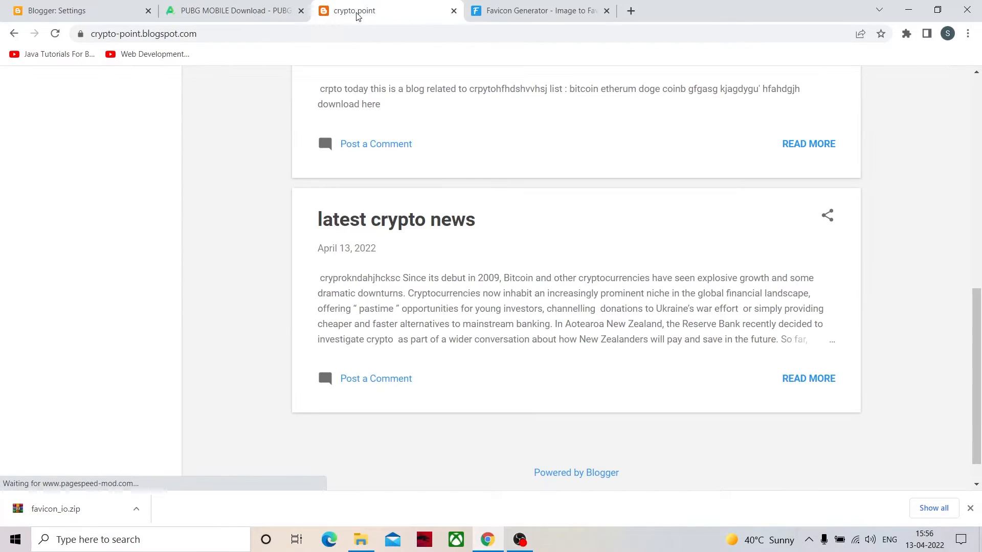
scroll(358, 73, "up", 9)
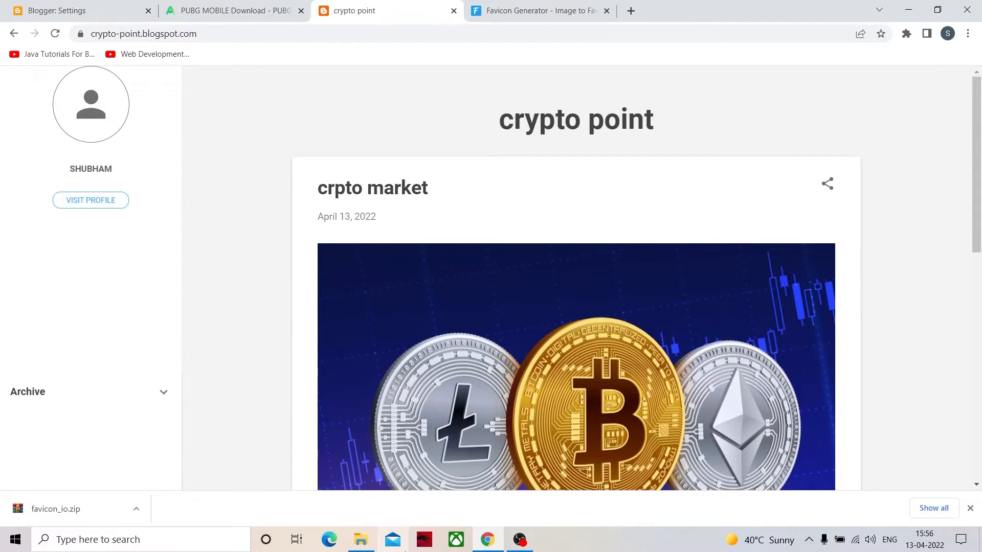
left_click(329, 34)
key("ctrl+c")
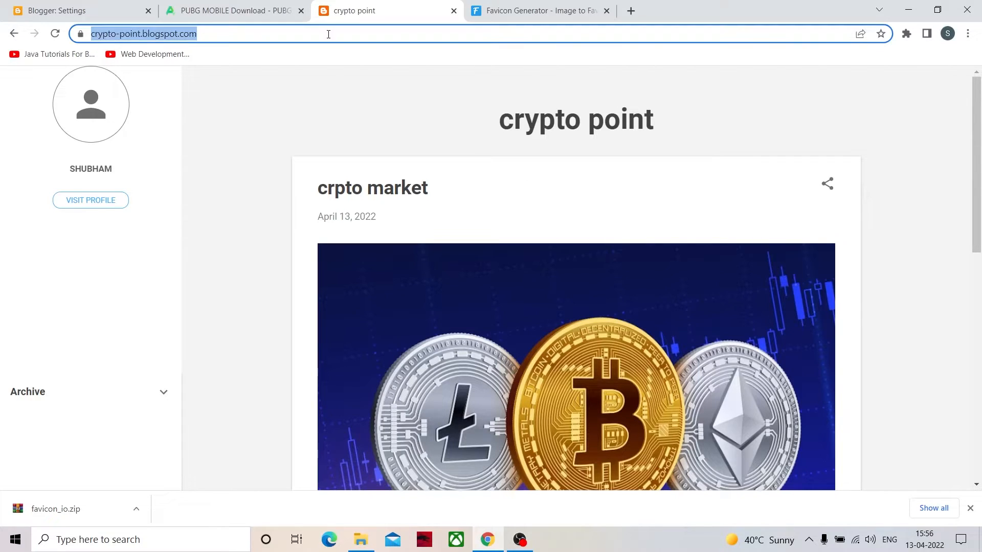
left_click_drag(215, 34, 215, 54)
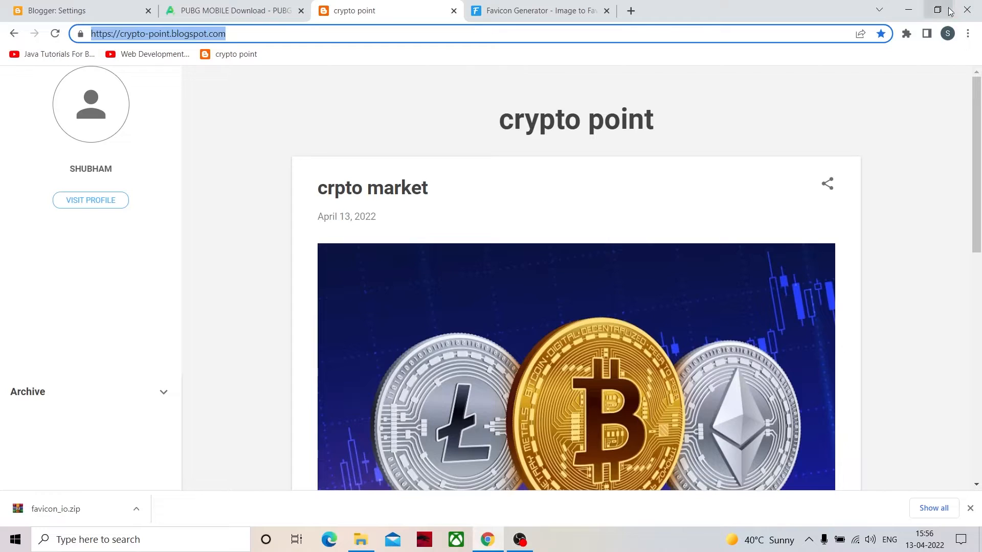
left_click(968, 33)
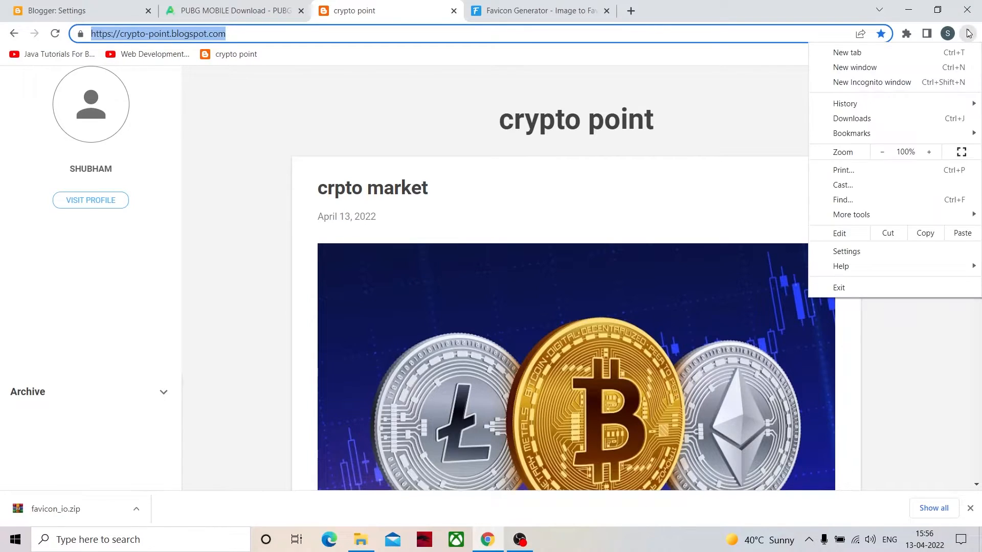
left_click(869, 83)
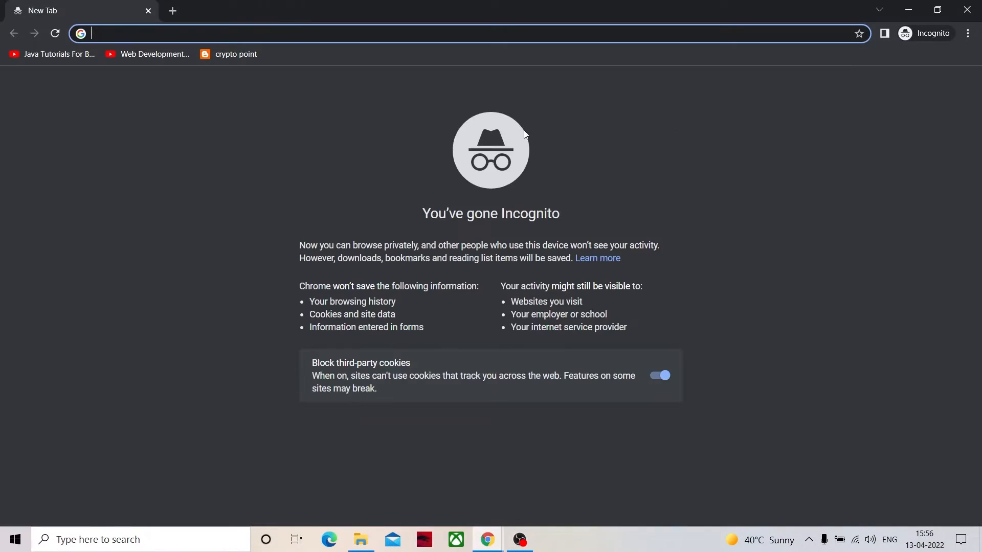
key("ctrl+v")
key("Return")
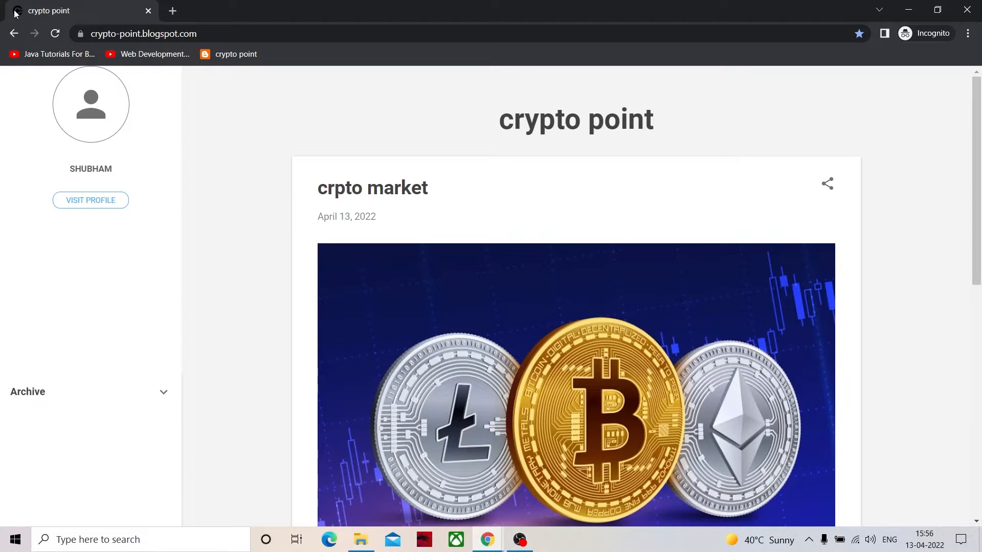
left_click_drag(17, 7, 20, 18)
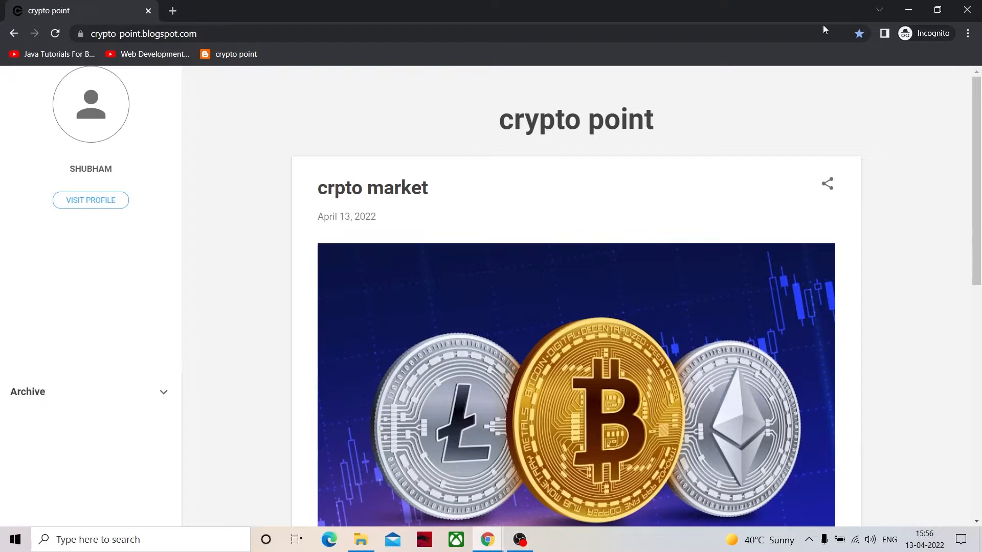
left_click(967, 9)
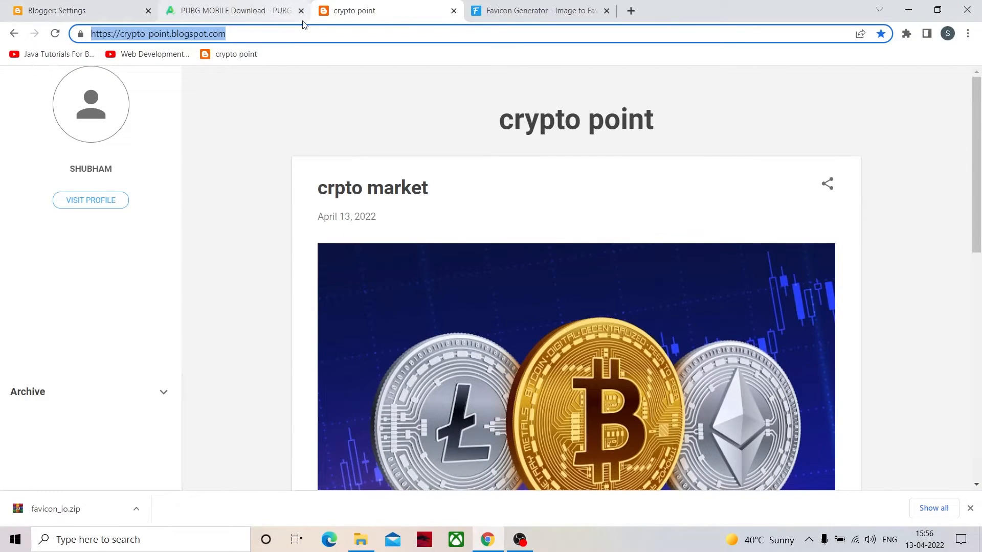
left_click(327, 29)
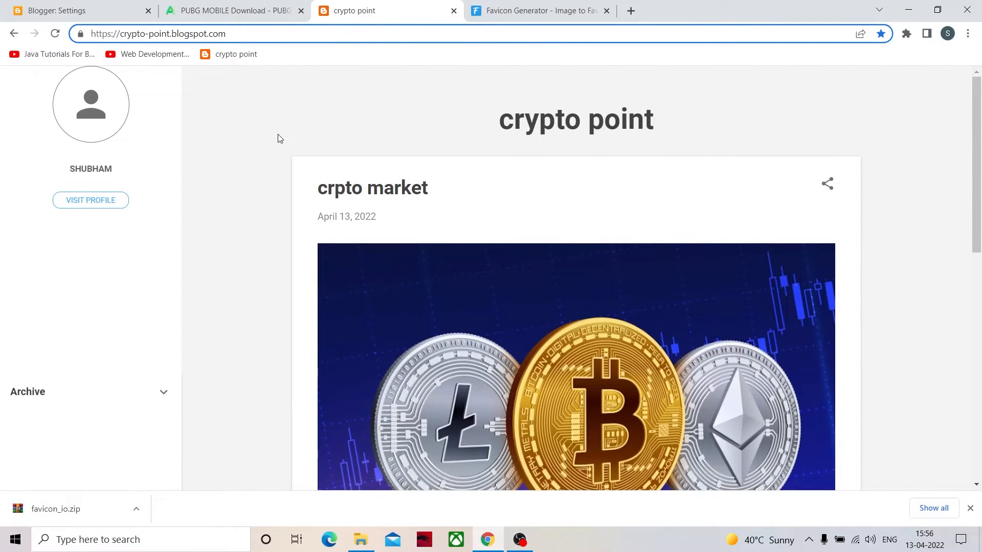
left_click(323, 107)
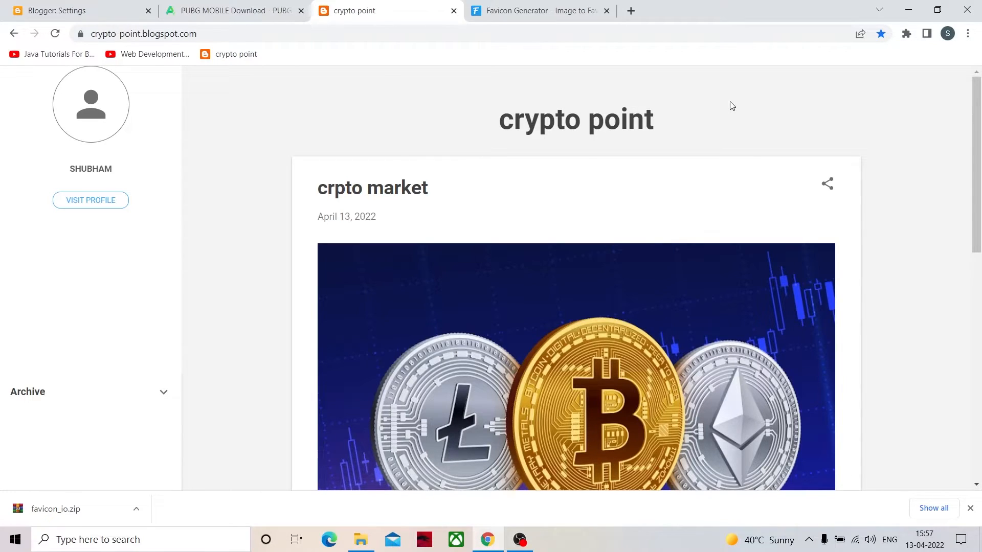
- Look through the blog's settings from the Basic to the Email section, checking back with the live blog
left_click(83, 10)
scroll(124, 243, "down", 1)
scroll(125, 243, "up", 1)
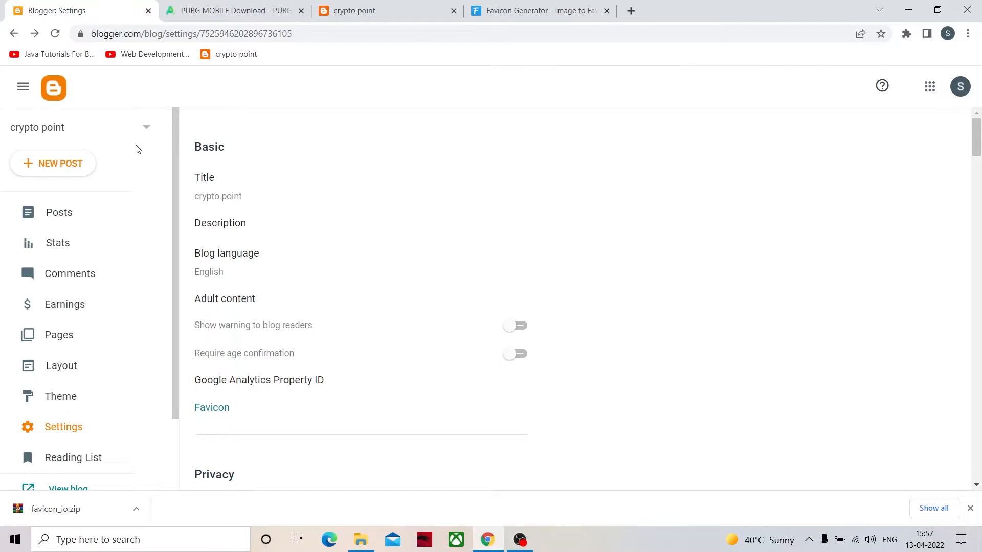
left_click(337, 16)
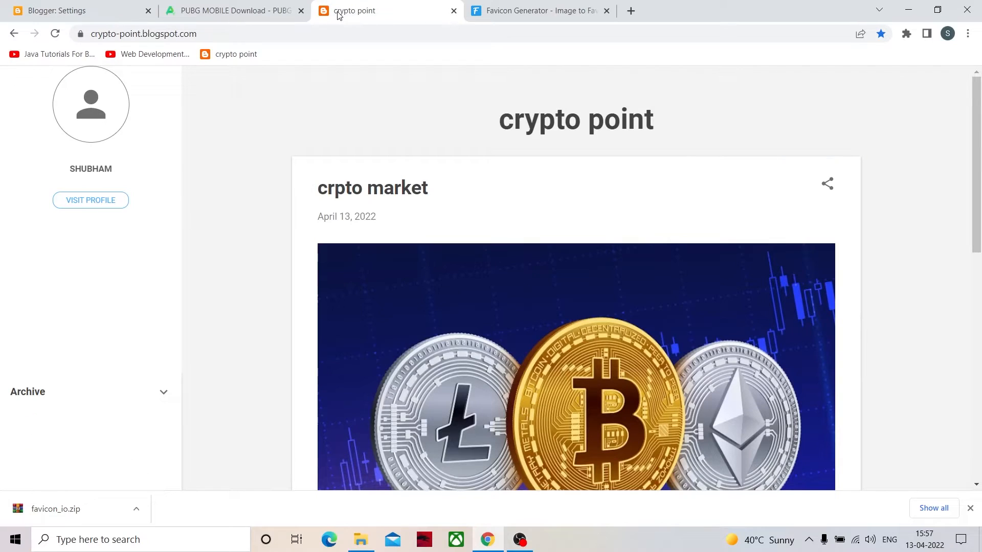
left_click(117, 13)
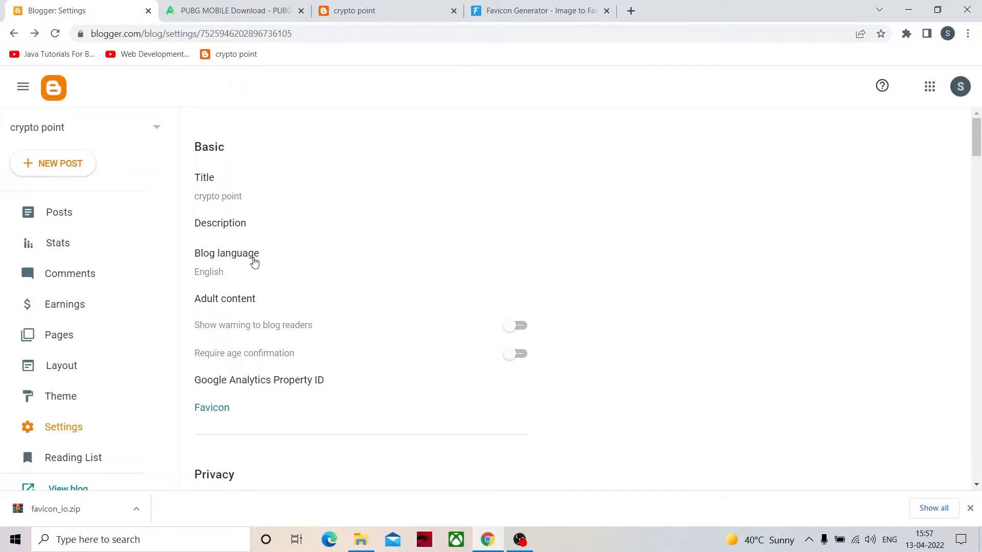
scroll(245, 258, "down", 12)
scroll(69, 417, "down", 2)
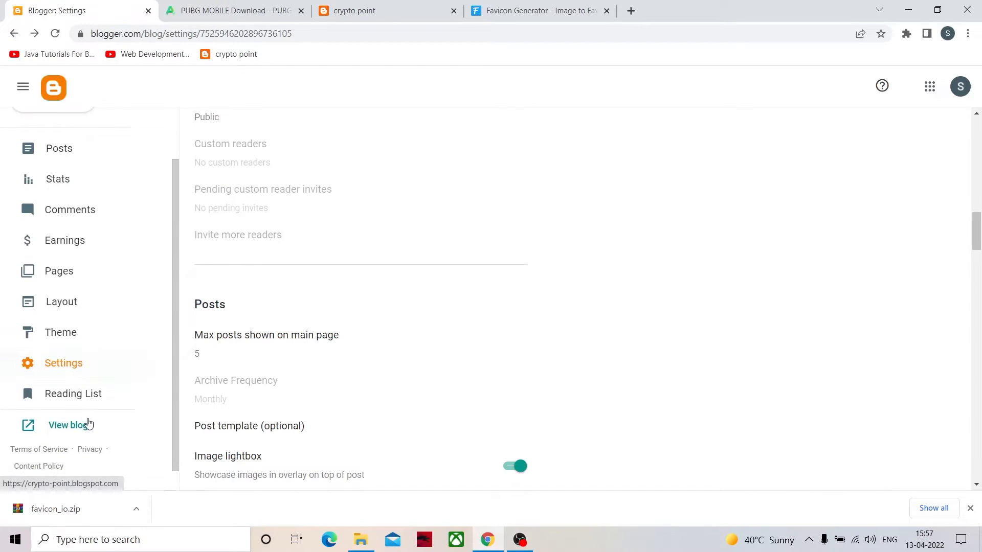
scroll(237, 377, "down", 10)
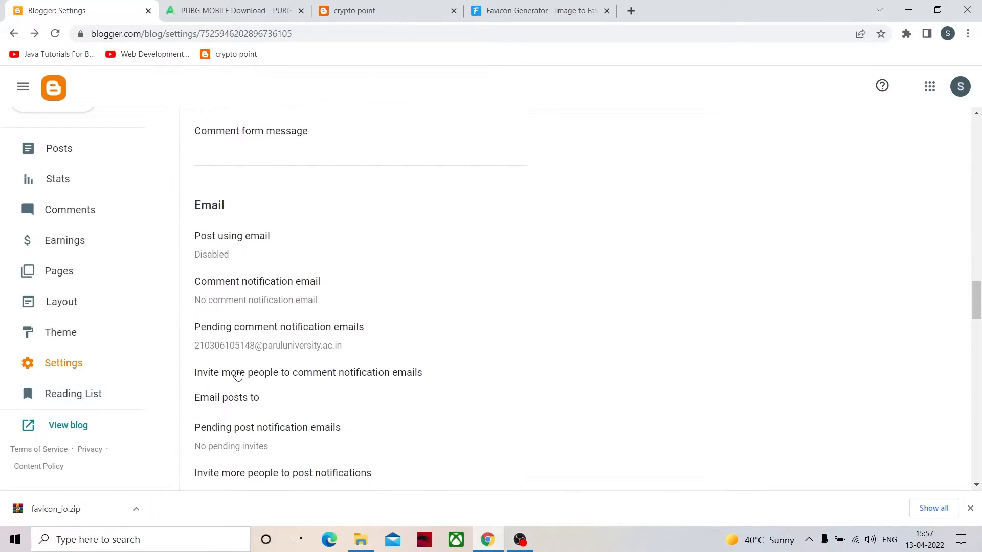
scroll(246, 364, "up", 1)
scroll(247, 364, "up", 20)
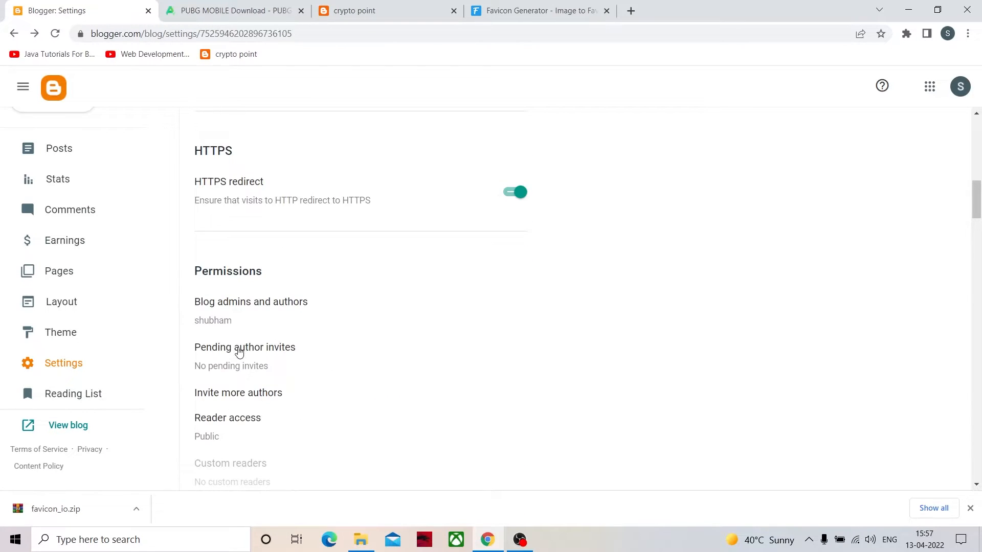
- Review the blog's lists of posts and pages in Blogger alongside the live crypto point blog
left_click(80, 148)
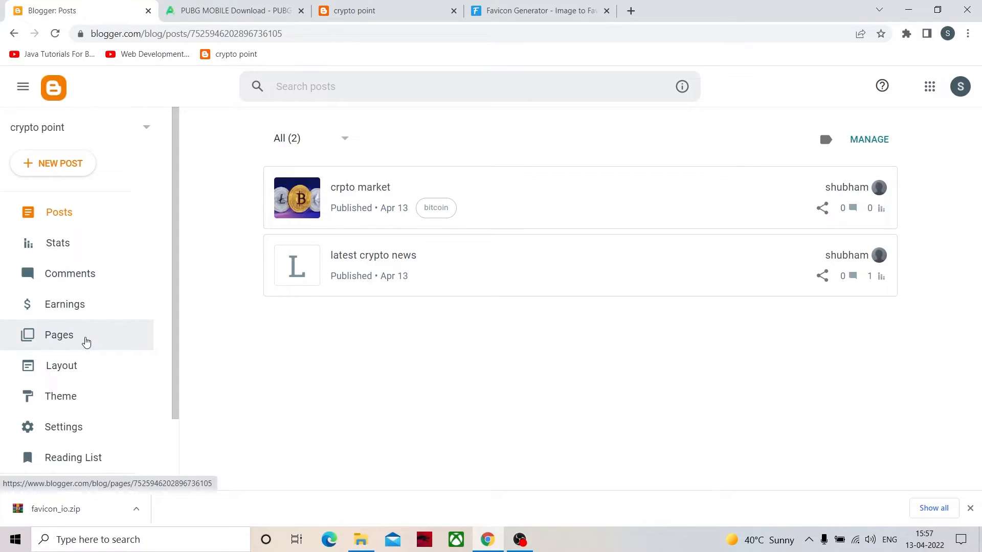
left_click(85, 329)
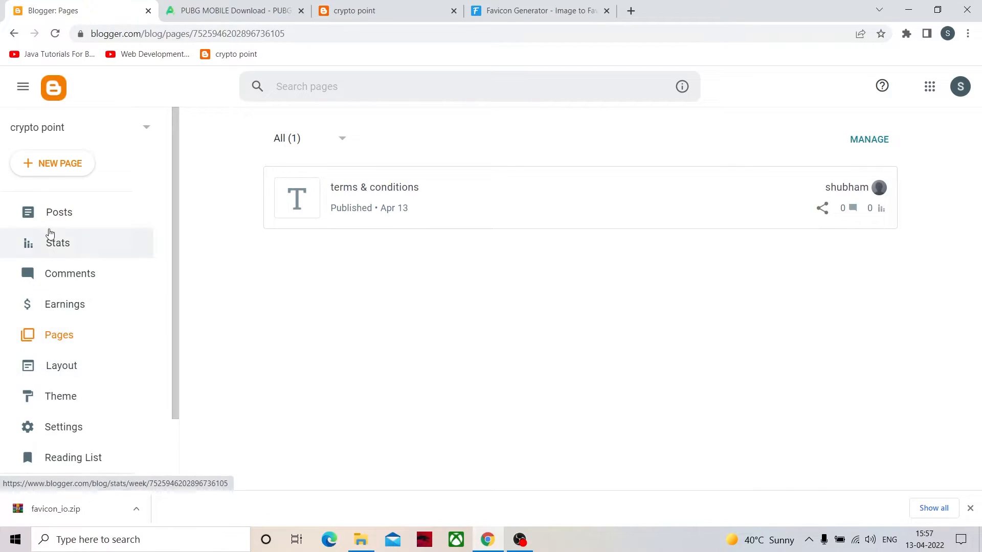
left_click(49, 216)
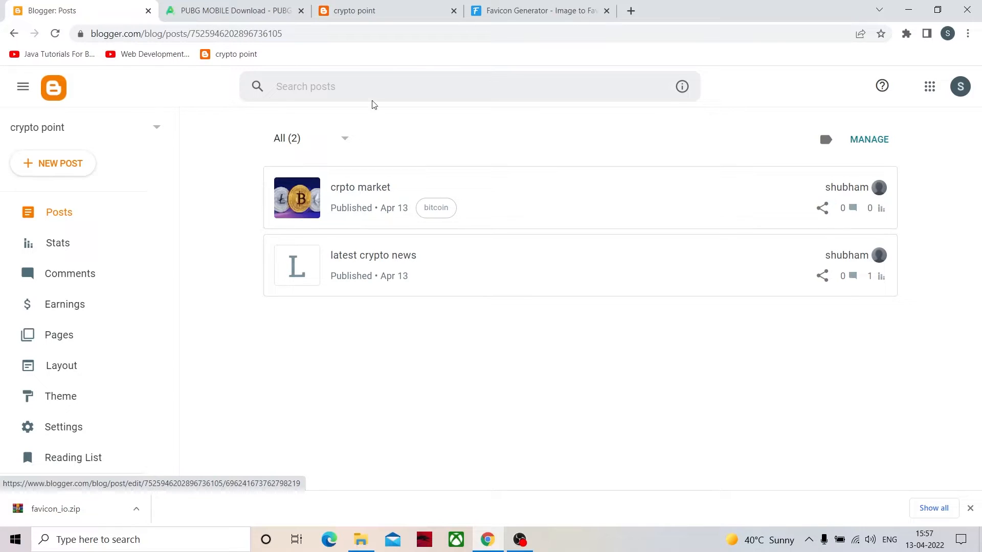
left_click(354, 11)
scroll(459, 328, "down", 4)
scroll(450, 290, "up", 5)
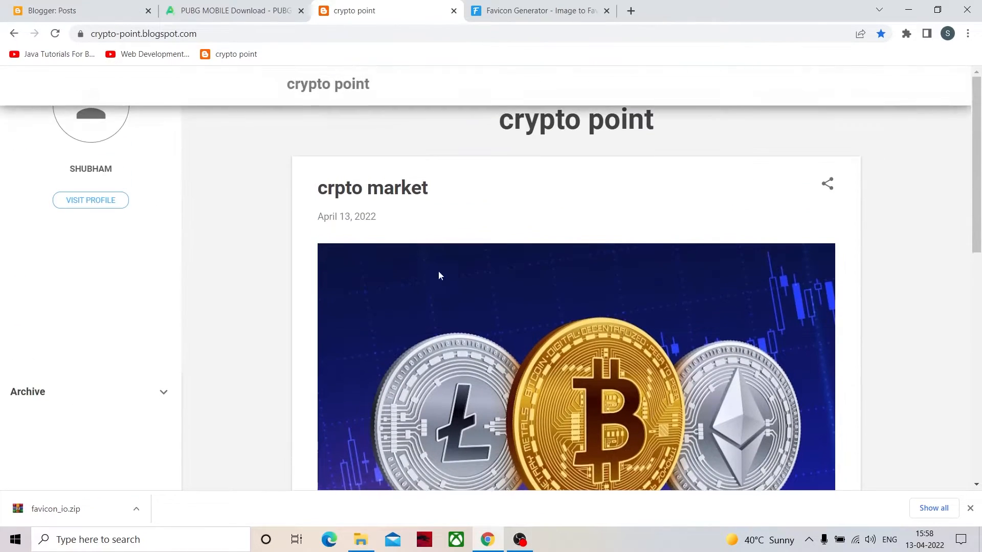
left_click(227, 10)
left_click(118, 10)
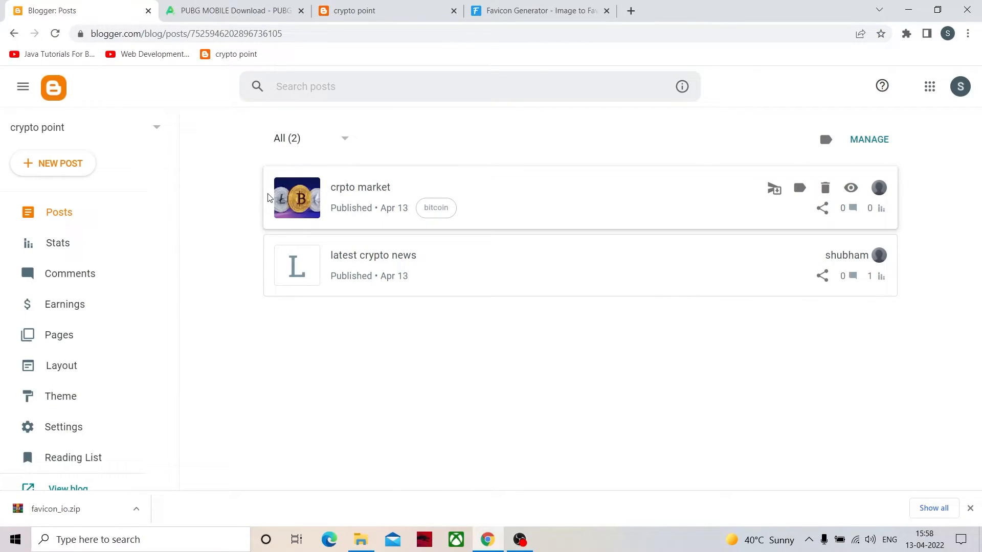
left_click(58, 335)
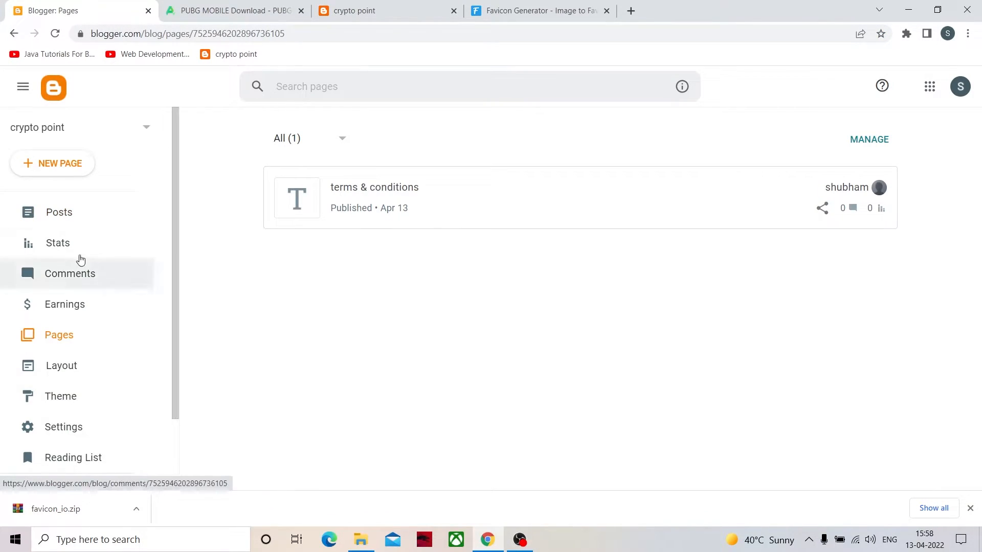
left_click(69, 226)
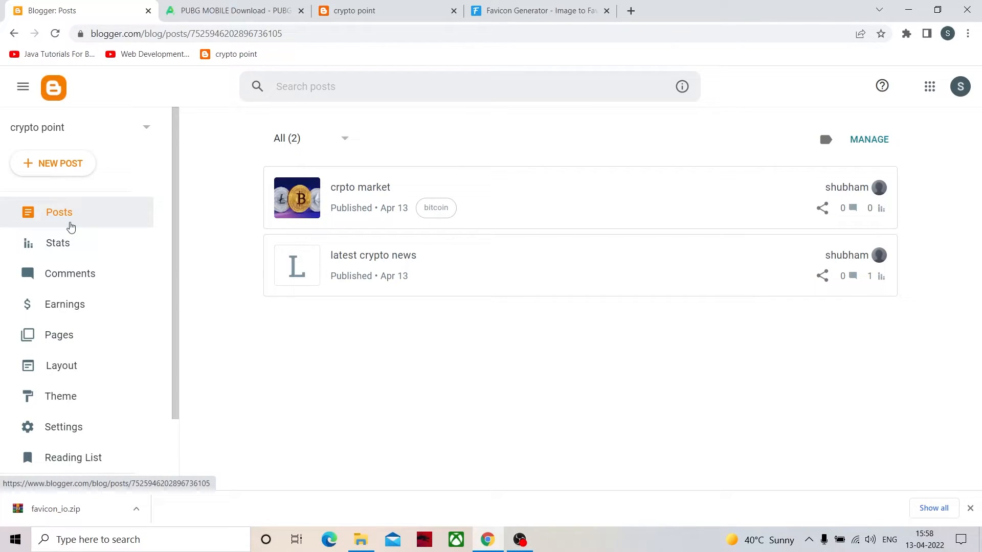
- Close the favicon generator and PUBG MOBILE download tabs and return to the Blogger posts list
left_click(506, 10)
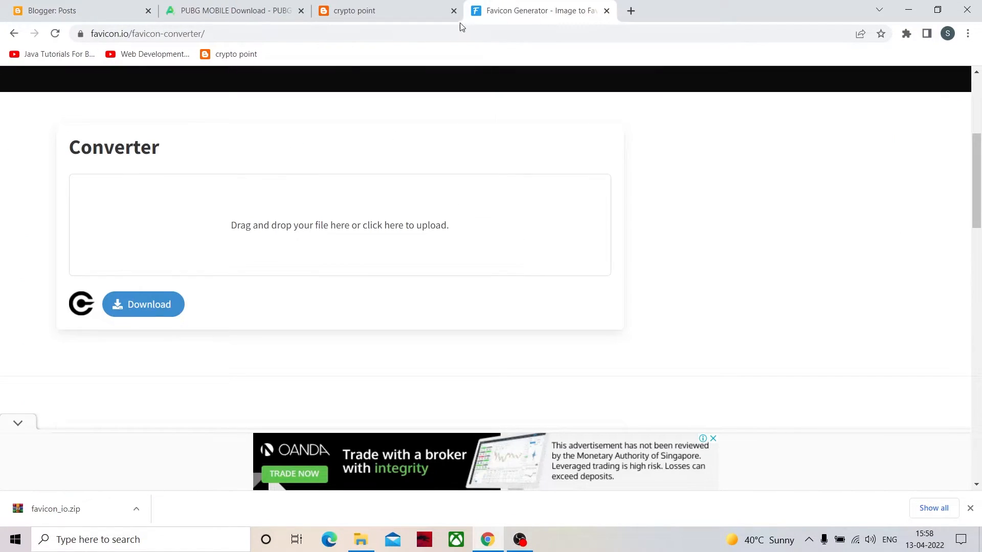
left_click(607, 10)
left_click(284, 14)
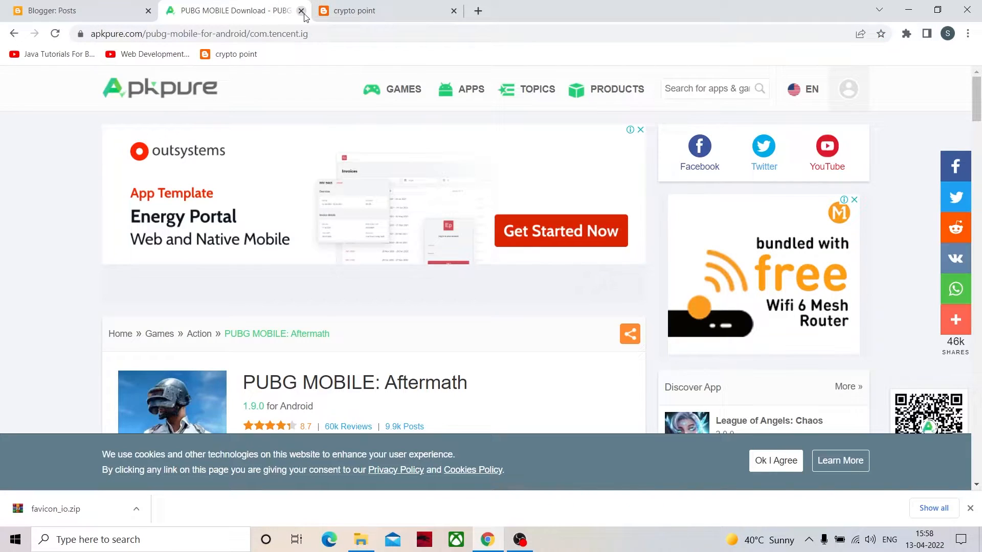
left_click(301, 11)
left_click(82, 13)
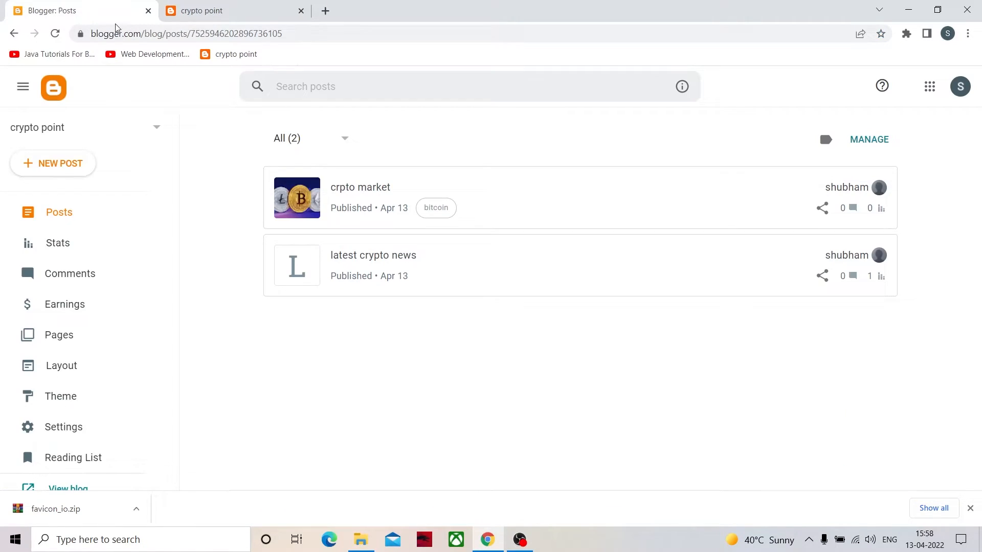
- Search Google for "blogger premium templates" in a new tab and look at the Templateify website
left_click(326, 11)
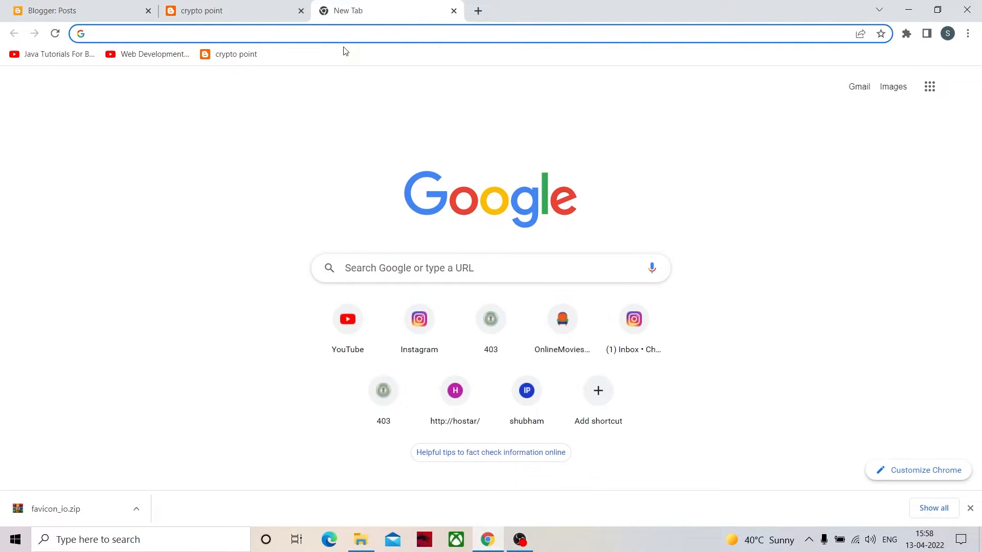
type("blogger")
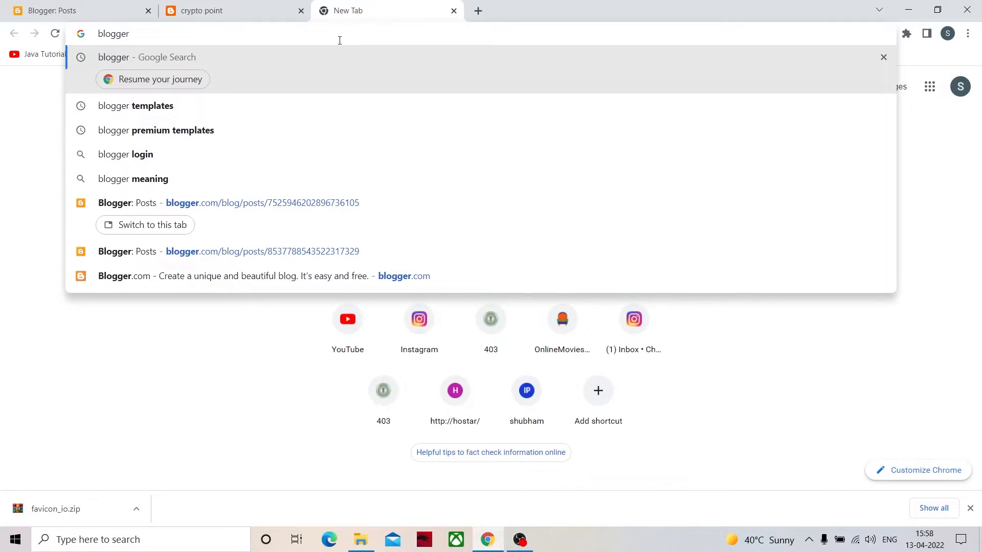
left_click(281, 130)
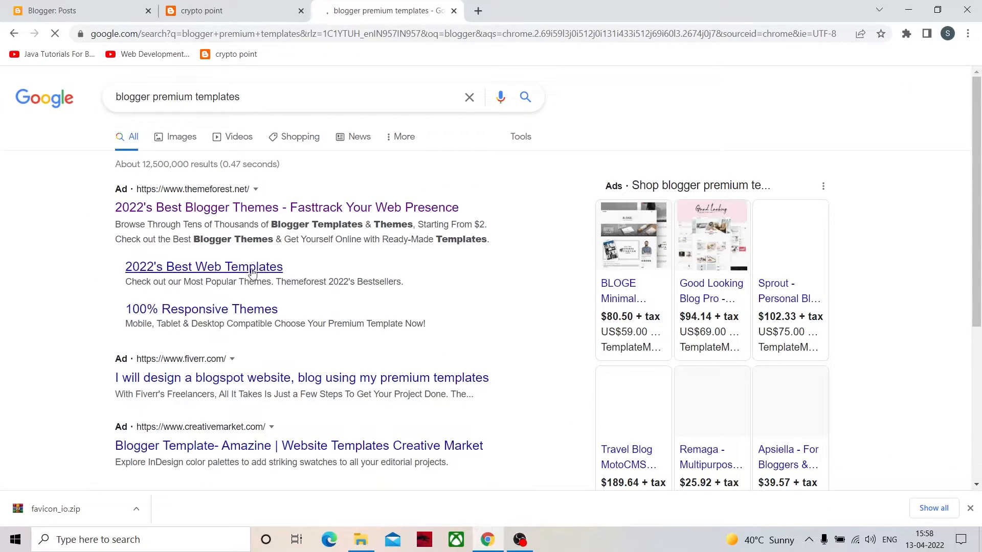
scroll(252, 272, "down", 5)
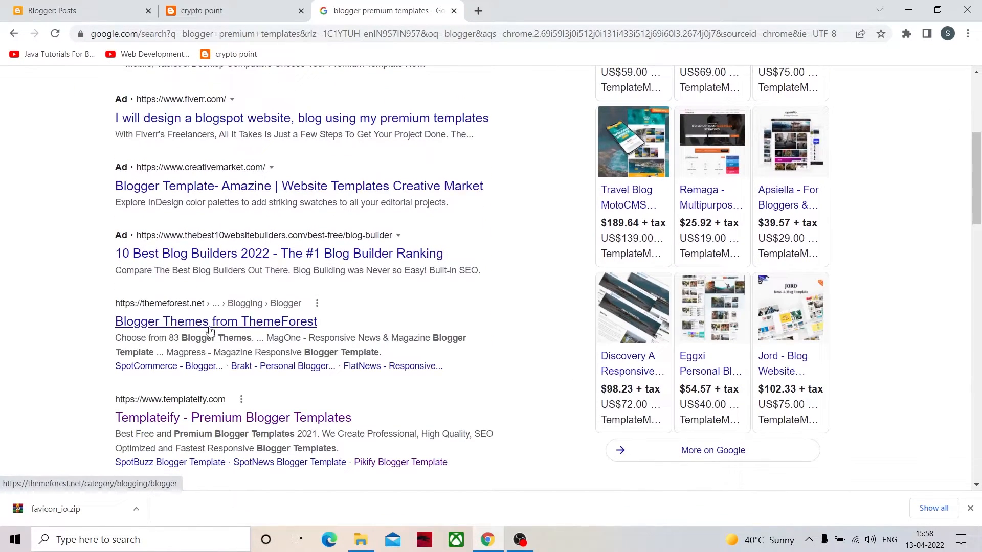
scroll(233, 358, "down", 1)
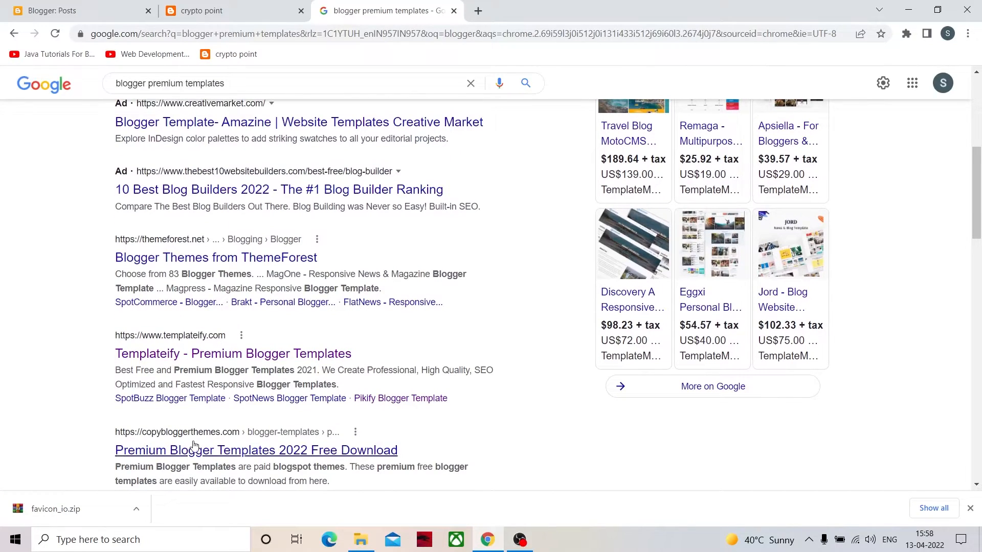
left_click(205, 353)
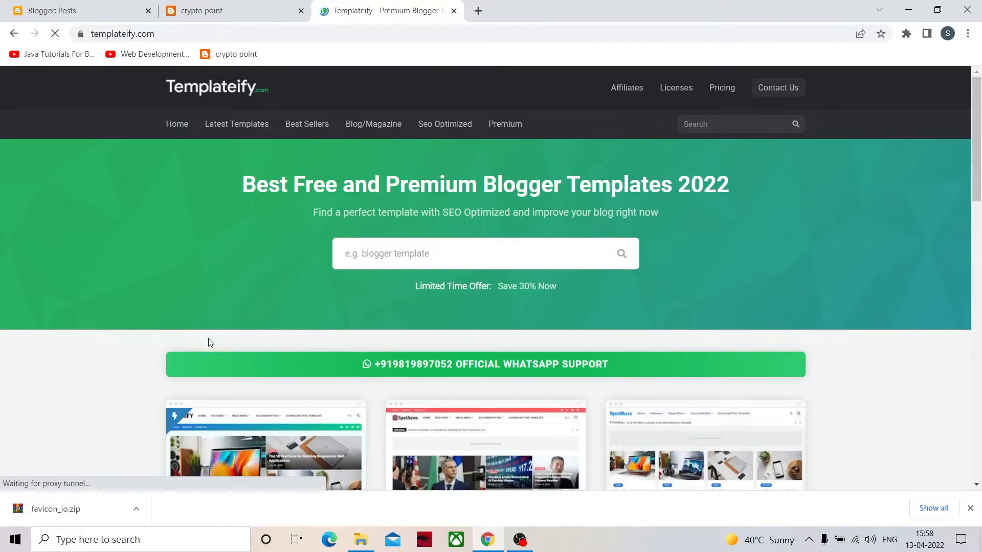
scroll(266, 368, "down", 2)
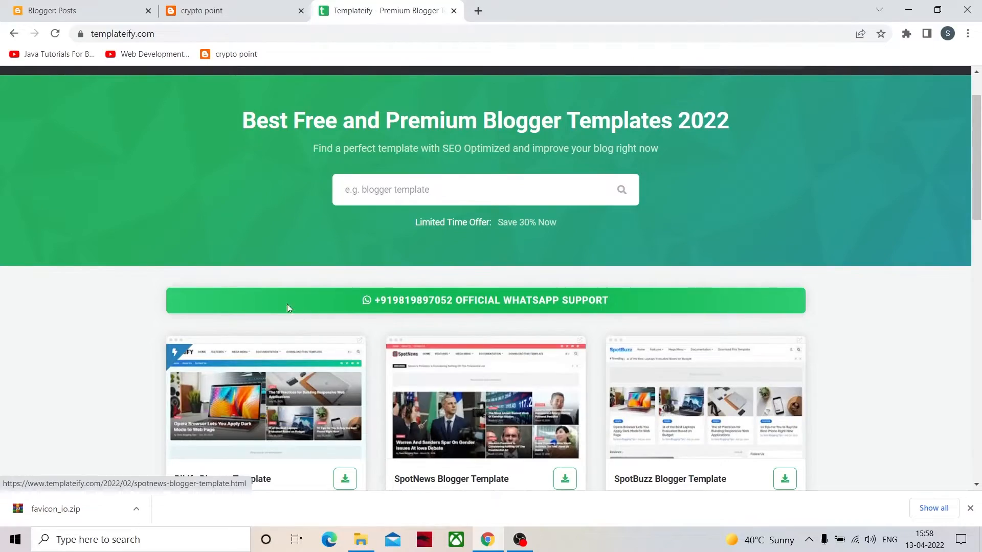
- Return to the search results, open Gooyaabi Templates' Free Premium page and browse its Blogger templates
left_click(14, 33)
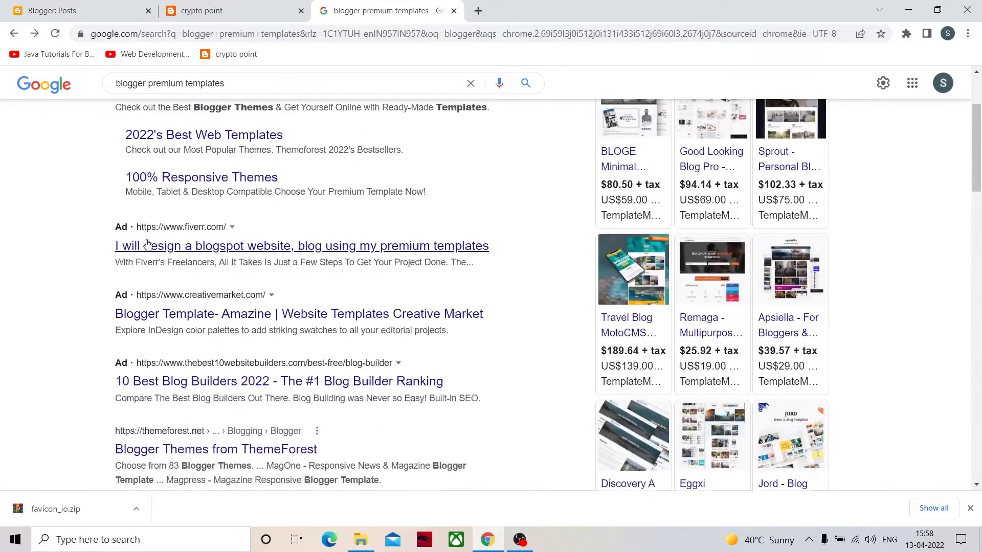
scroll(217, 330, "down", 4)
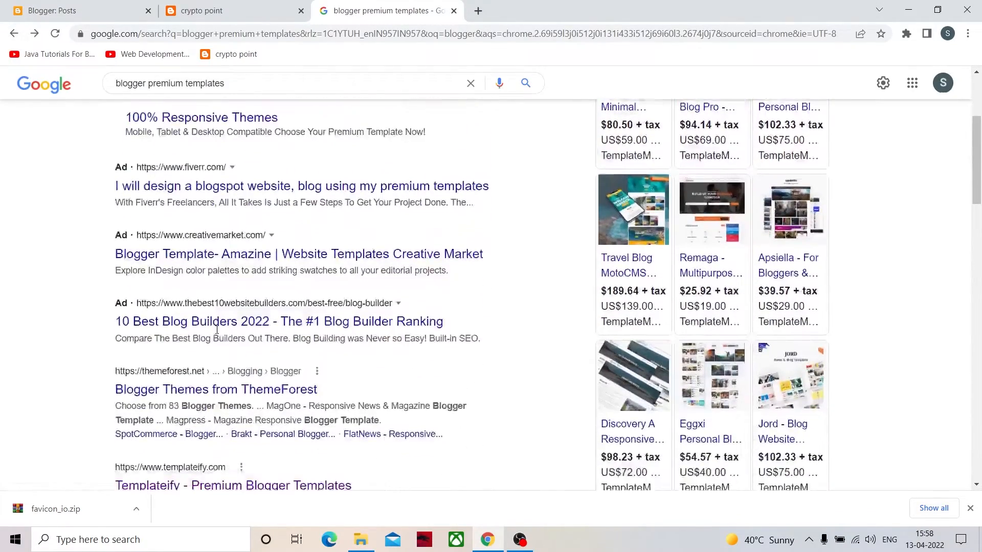
scroll(216, 330, "down", 7)
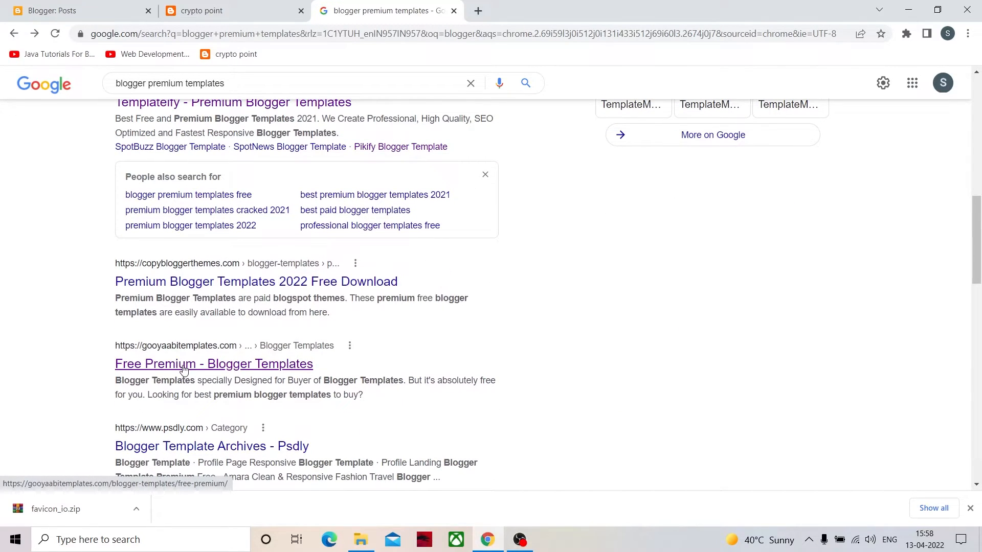
left_click(184, 364)
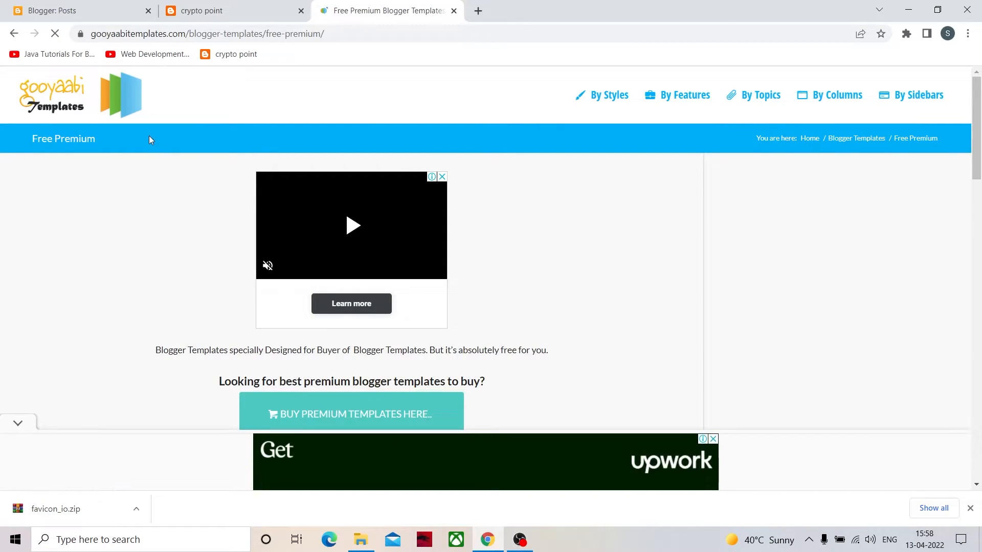
scroll(227, 290, "down", 15)
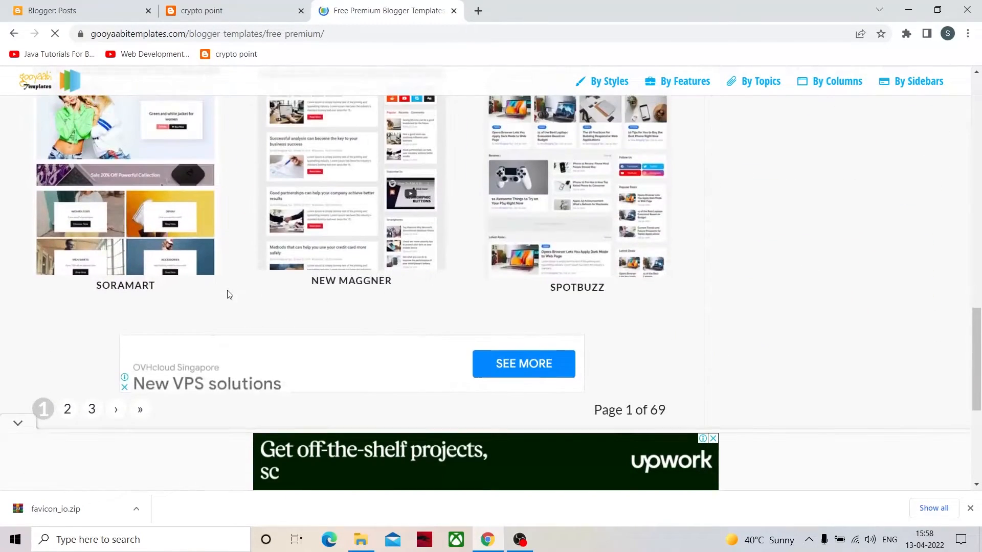
scroll(228, 294, "up", 6)
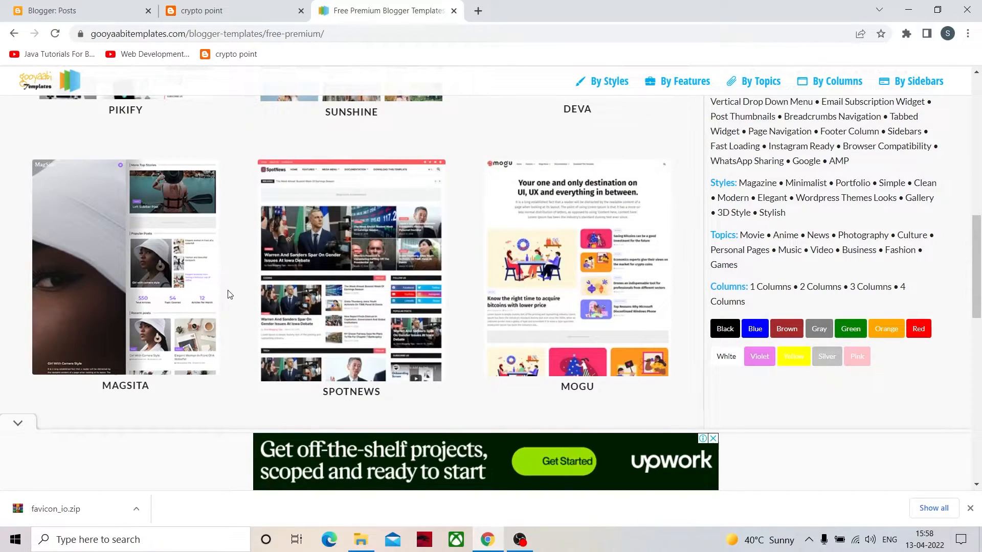
scroll(230, 295, "up", 4)
scroll(228, 294, "up", 4)
scroll(221, 288, "down", 2)
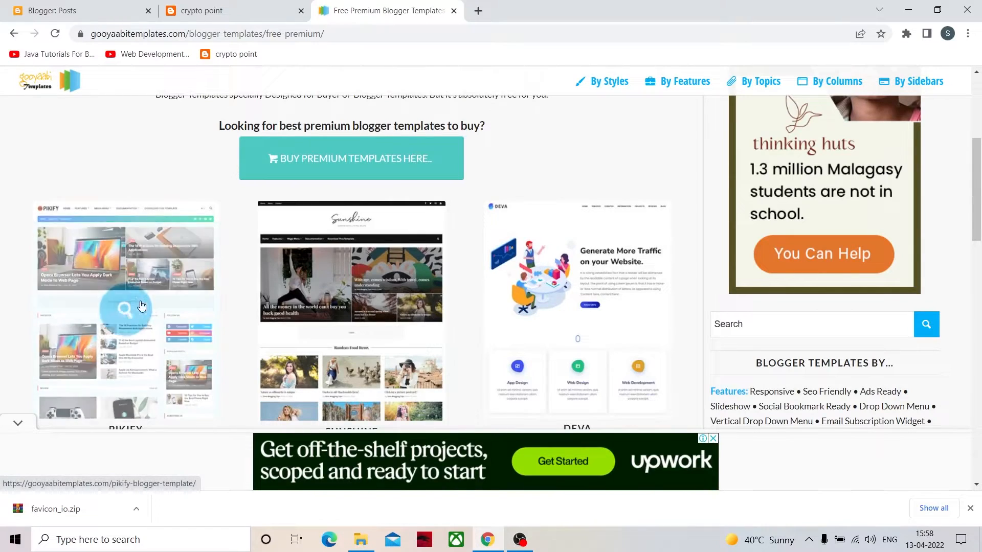
scroll(465, 300, "down", 2)
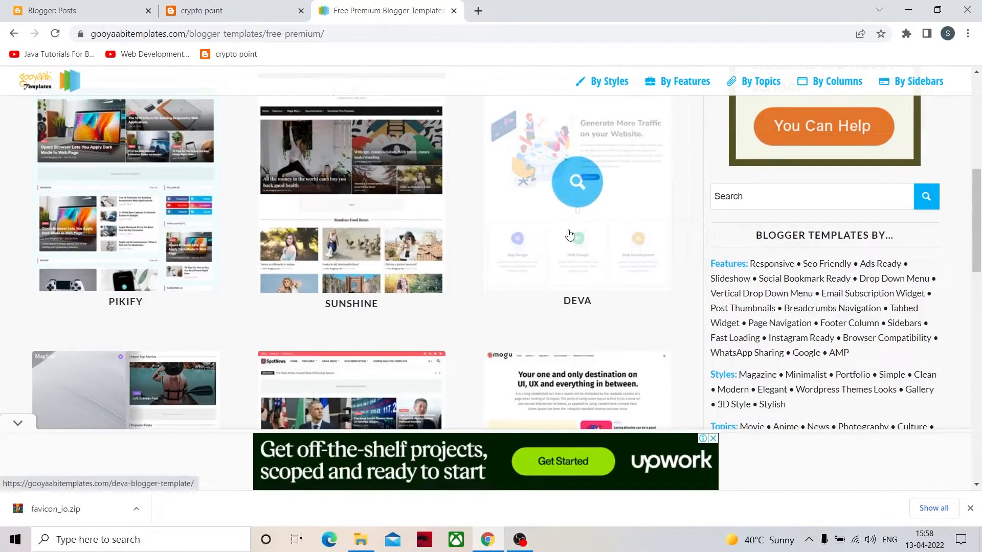
- Open the Deva template's page and look through its live preview, dismissing the SoraTemplates purchase pop-up
left_click(614, 231)
scroll(412, 307, "down", 8)
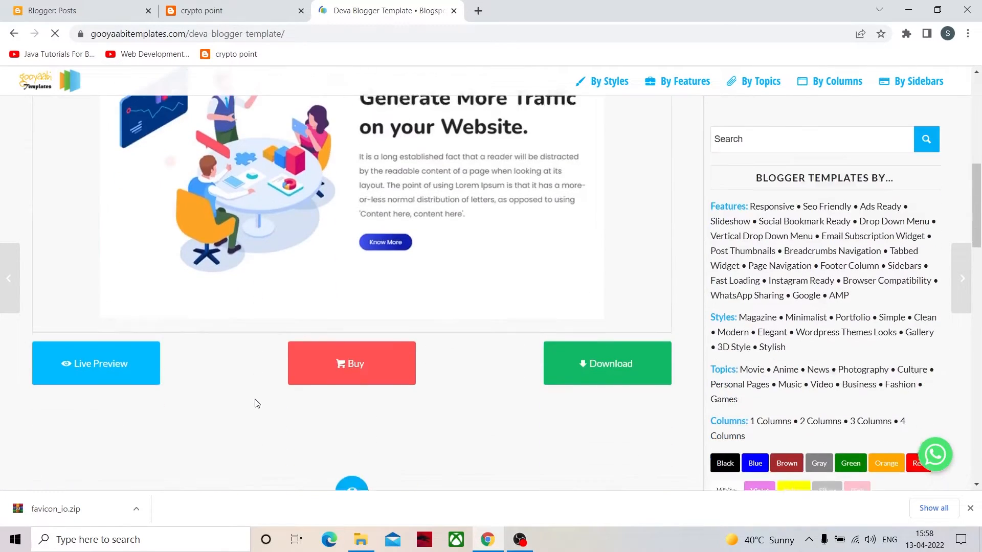
left_click(112, 352)
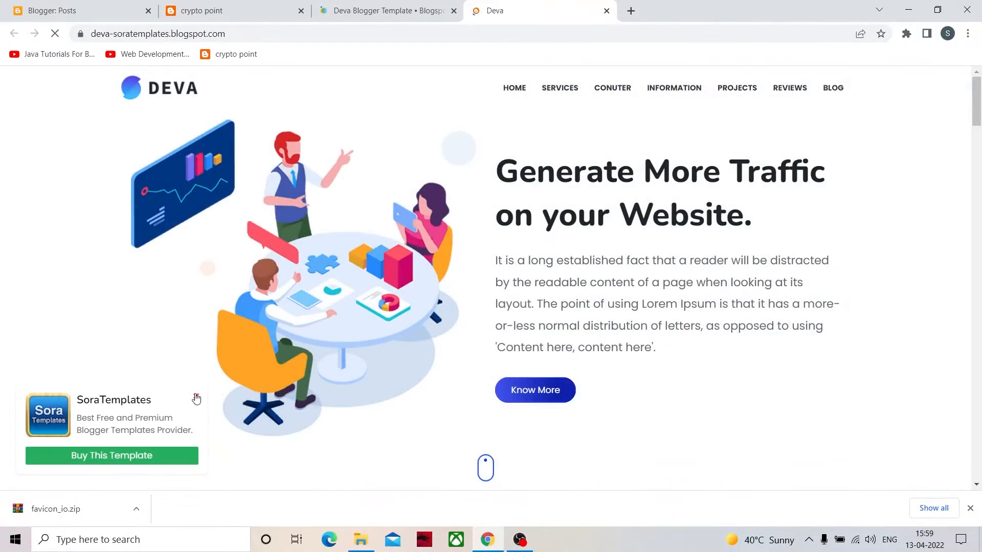
left_click(194, 397)
scroll(455, 329, "down", 10)
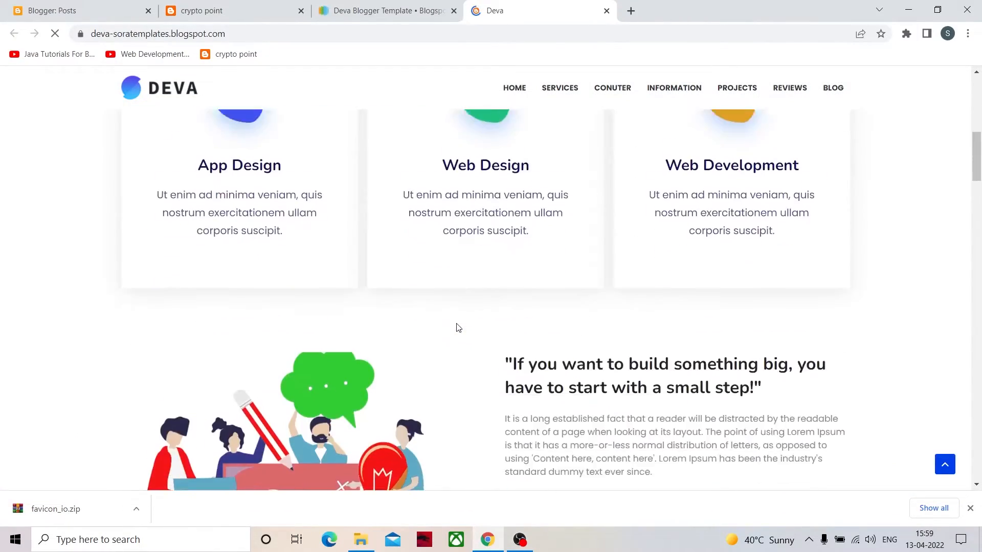
scroll(459, 326, "down", 15)
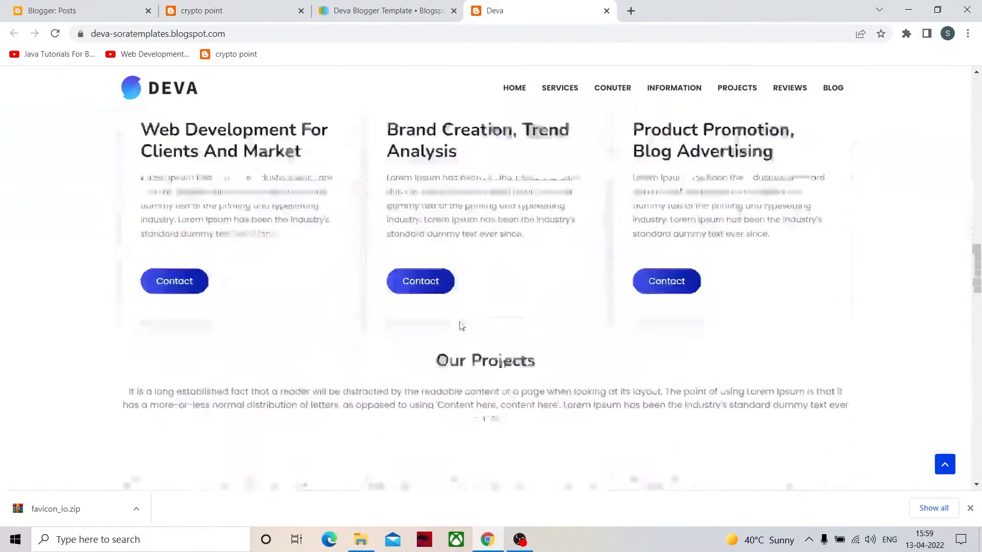
scroll(459, 323, "up", 20)
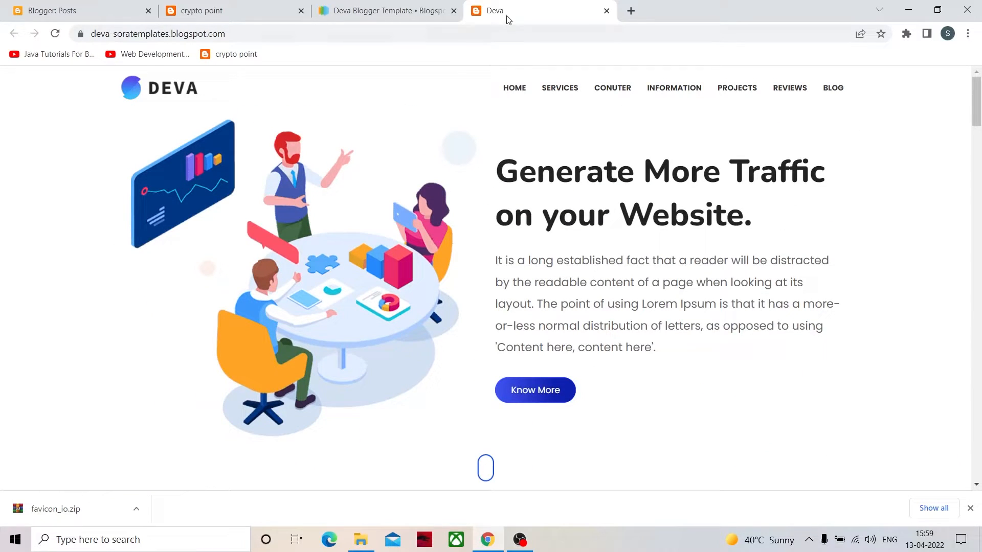
- Go back to the Free Premium template list, open the Mogu template's page and close the Deva preview
left_click(394, 11)
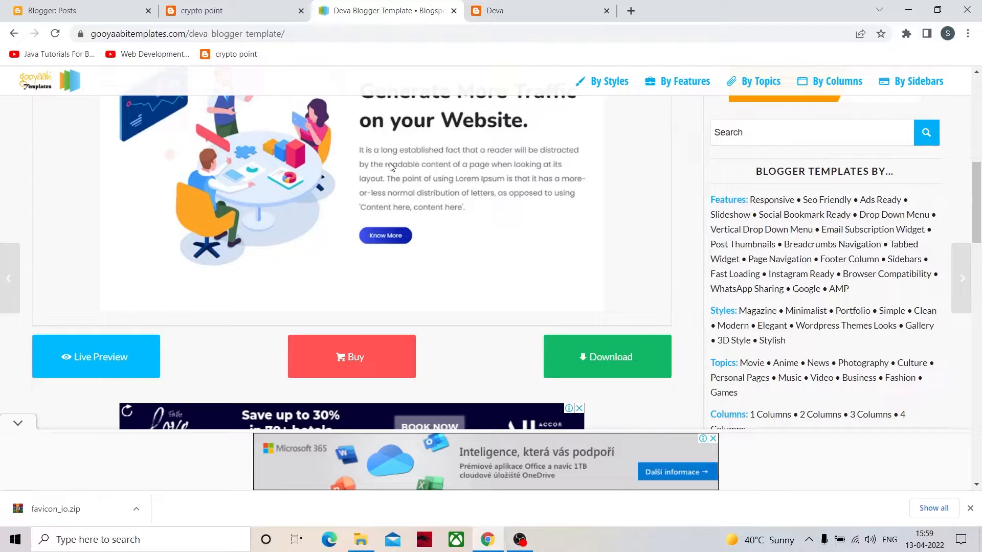
scroll(335, 195, "up", 5)
left_click(14, 33)
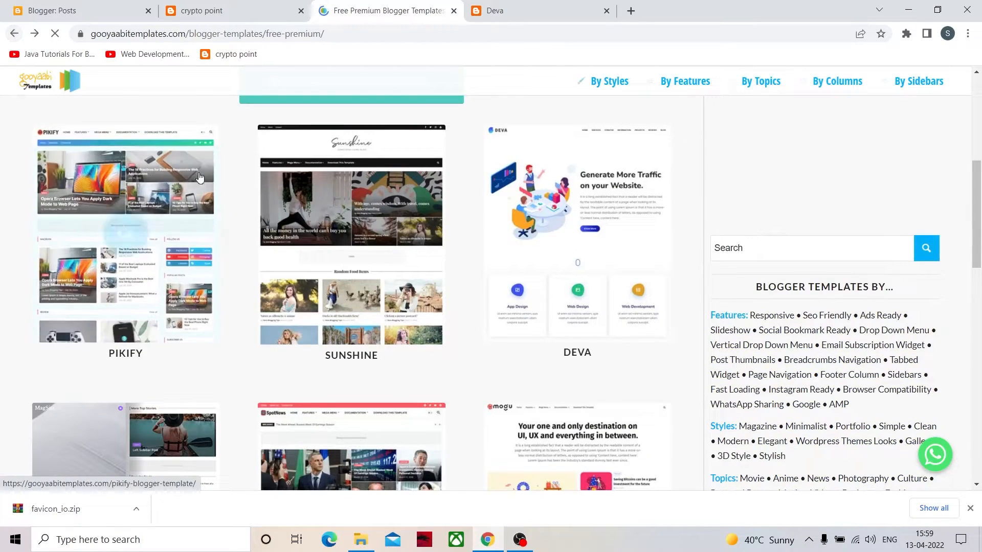
scroll(385, 261, "down", 3)
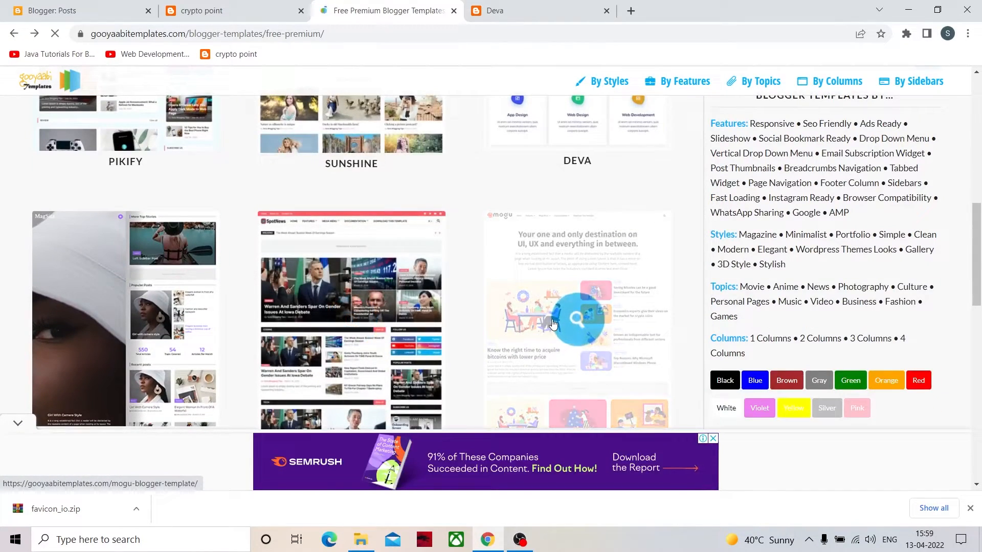
left_click(553, 324)
left_click(509, 17)
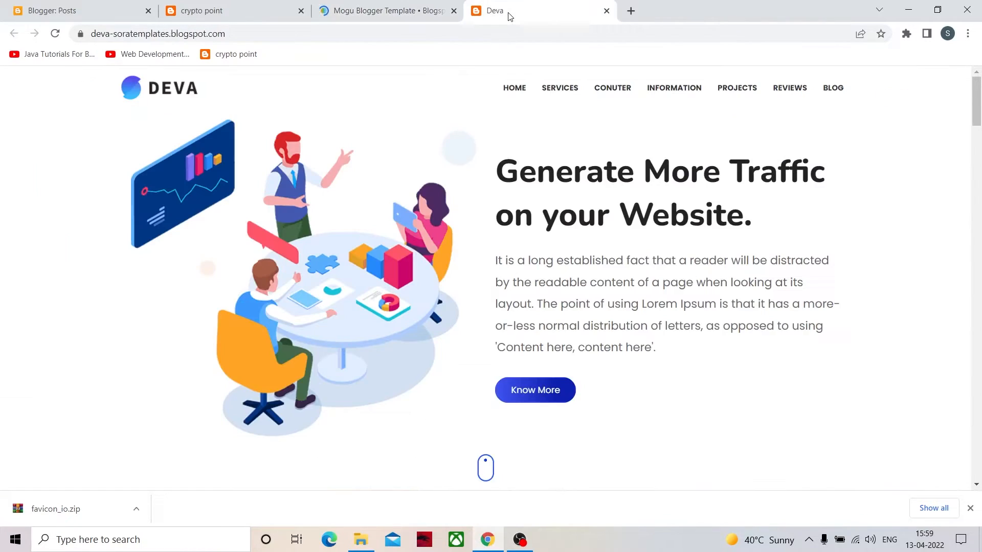
left_click(607, 11)
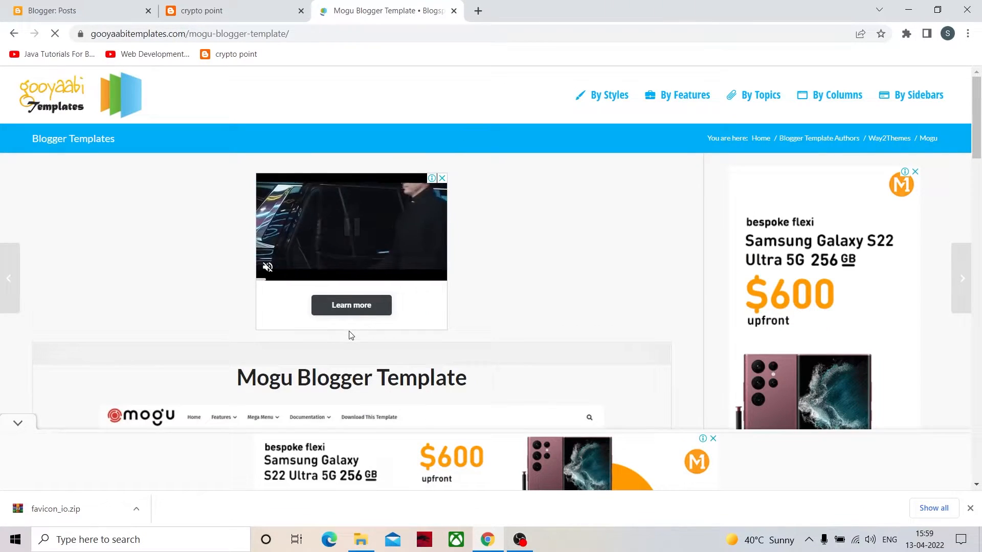
- Open the Mogu template's live preview and examine its home page layout and post grid
scroll(351, 334, "down", 5)
scroll(351, 336, "down", 5)
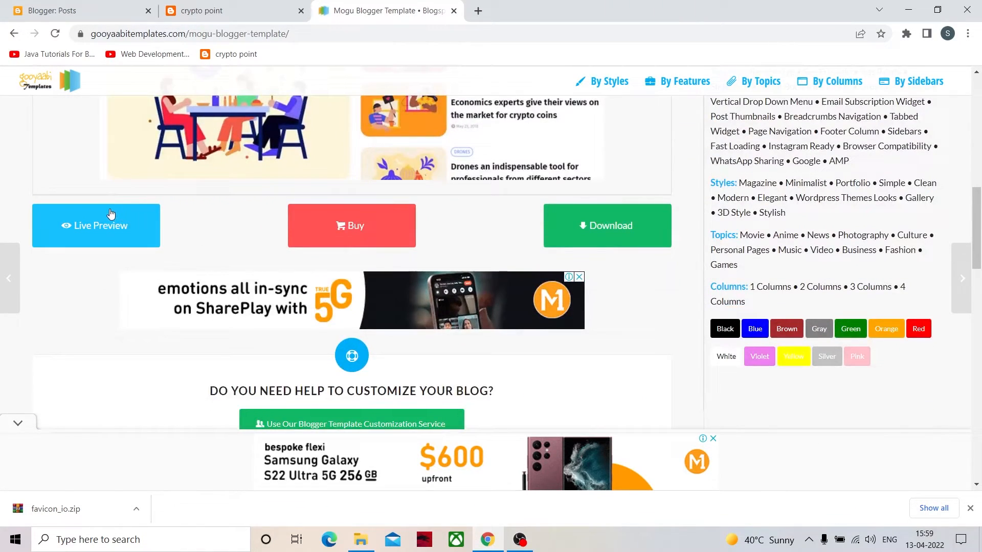
left_click(113, 227)
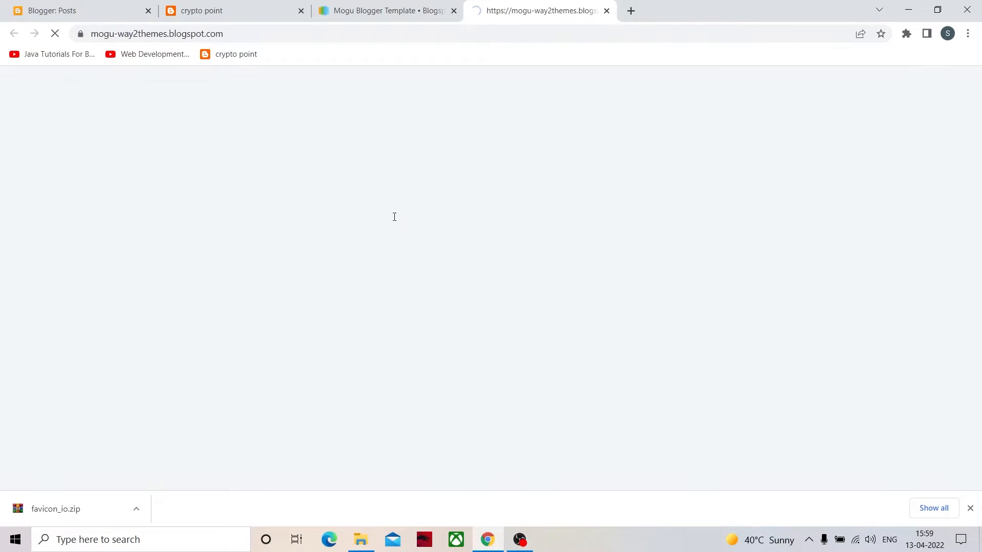
scroll(376, 279, "down", 10)
scroll(378, 285, "up", 5)
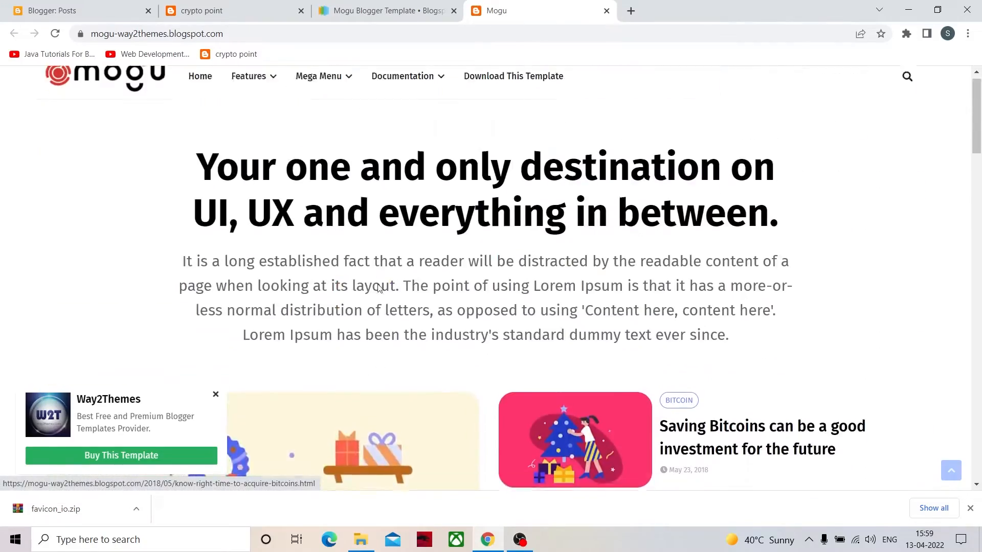
scroll(381, 292, "down", 11)
scroll(384, 302, "down", 15)
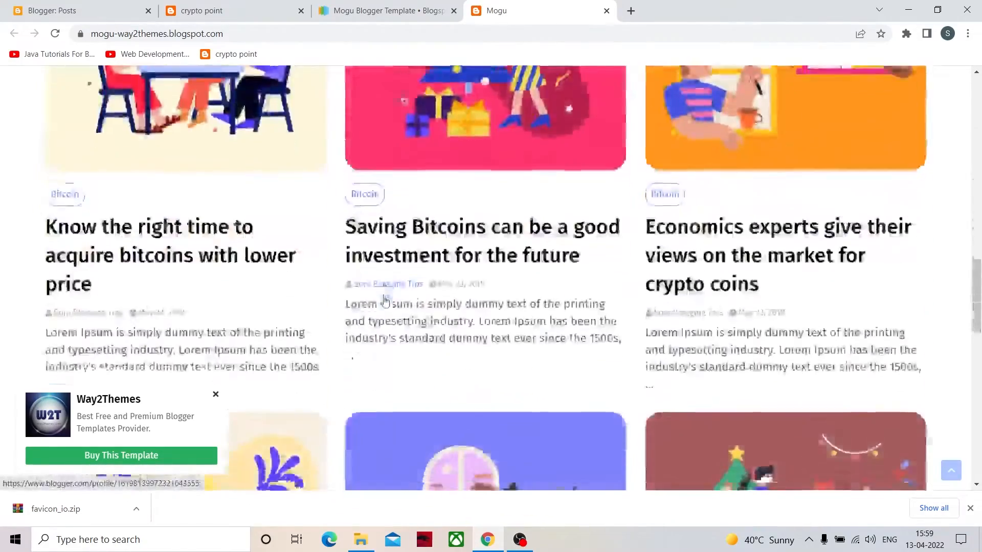
scroll(386, 297, "up", 9)
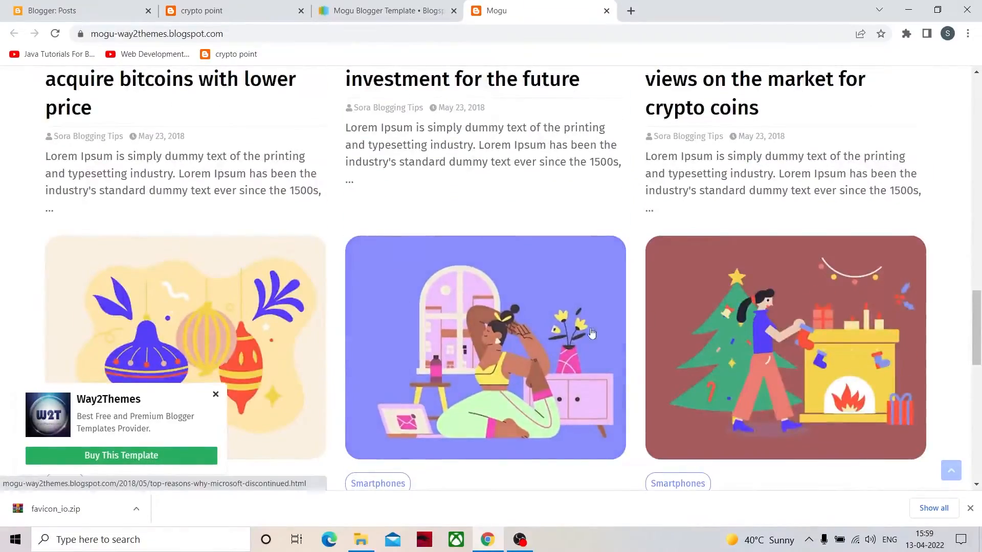
scroll(440, 291, "up", 6)
scroll(498, 283, "down", 15)
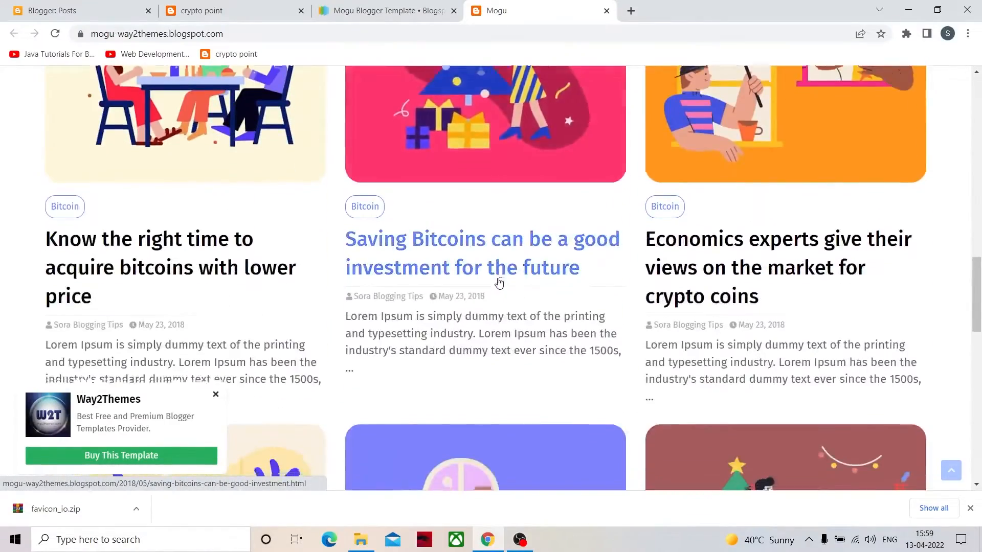
scroll(499, 283, "up", 20)
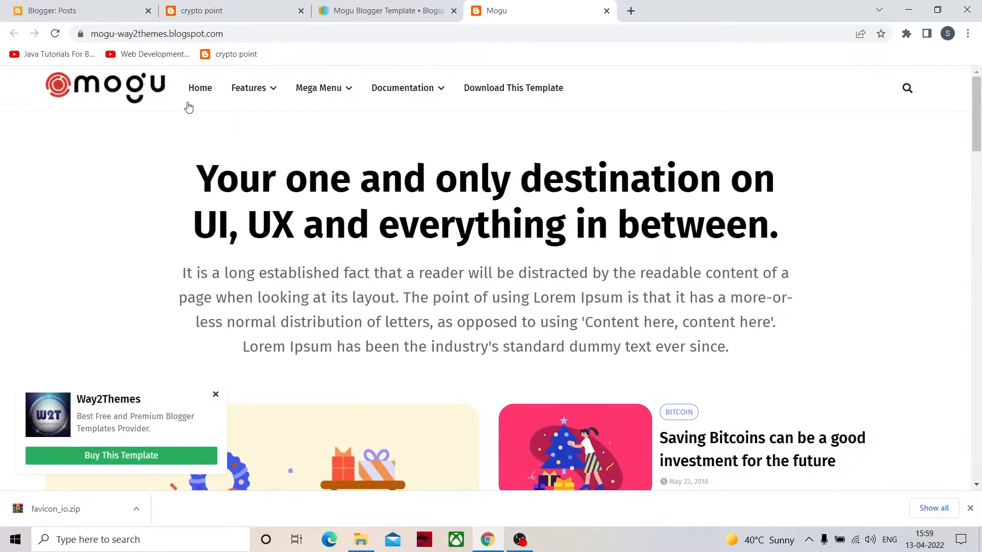
- View the rest of the Mogu preview, dismiss its pop-up and browse the Way2Themes home page's templates, collapsing the ad banner
scroll(426, 244, "down", 20)
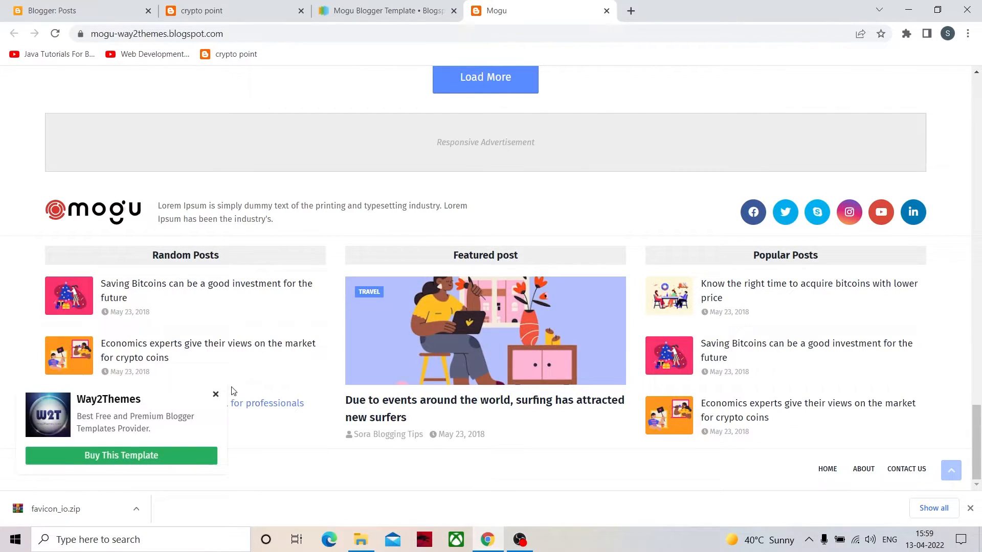
left_click(216, 395)
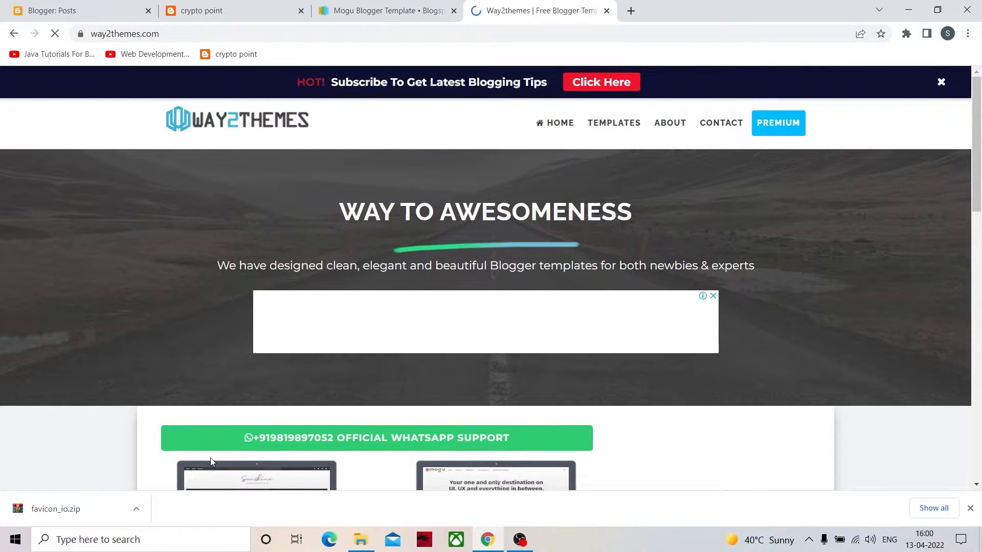
scroll(340, 374, "down", 2)
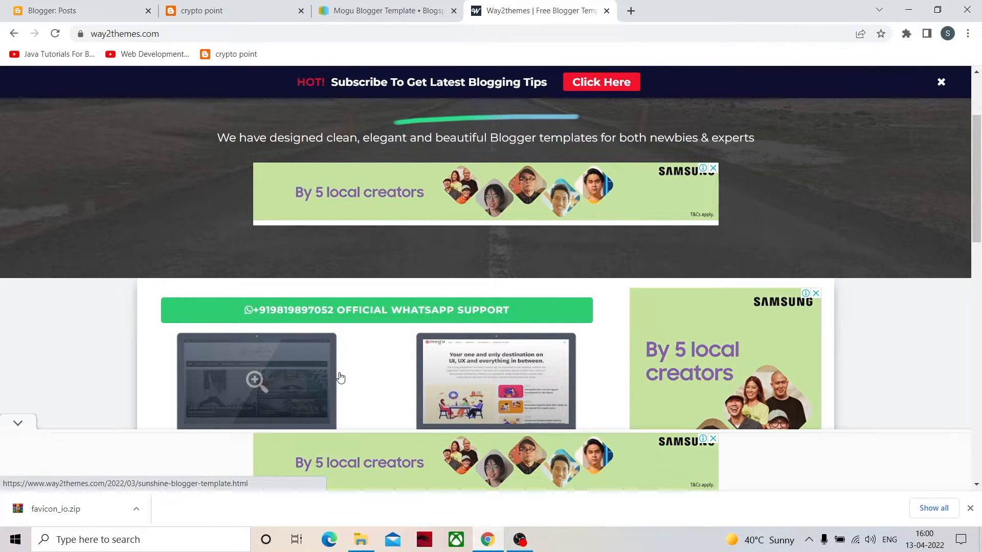
scroll(342, 378, "down", 3)
scroll(342, 377, "down", 15)
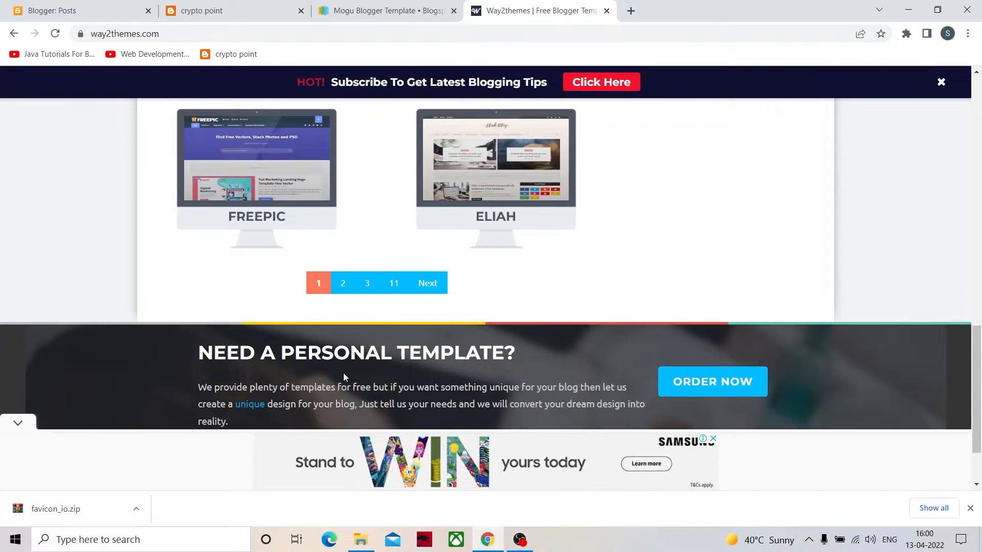
scroll(342, 377, "up", 20)
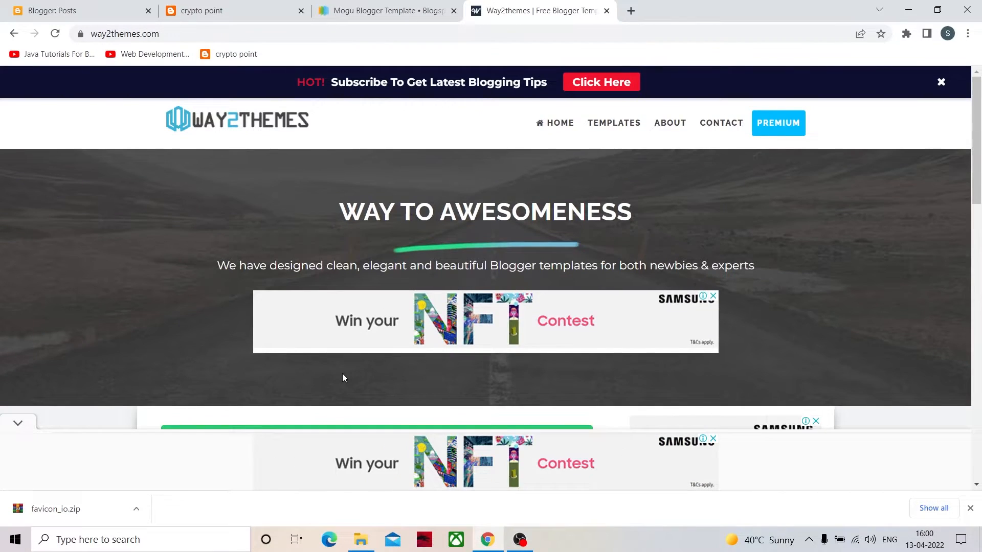
scroll(344, 377, "down", 3)
scroll(344, 378, "down", 15)
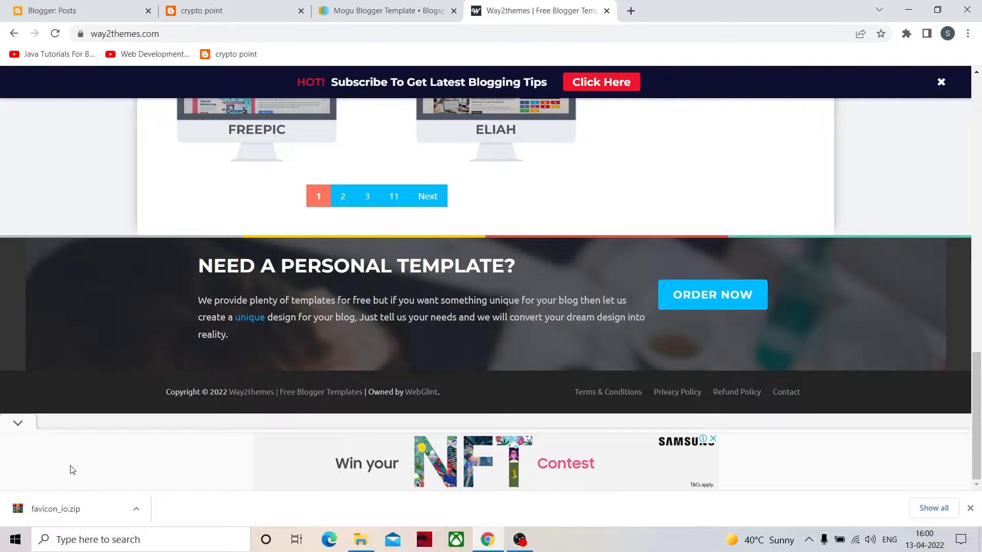
left_click(19, 424)
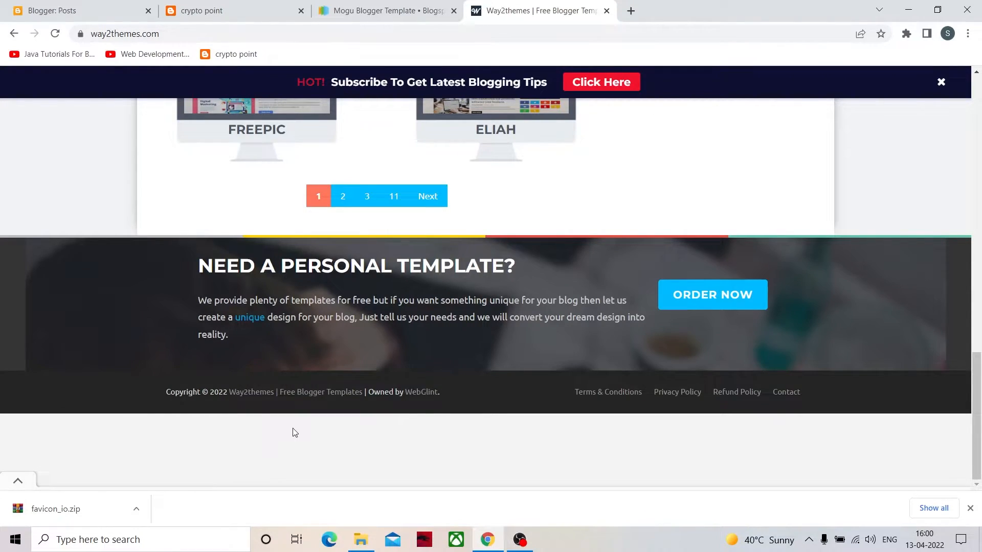
scroll(294, 433, "up", 15)
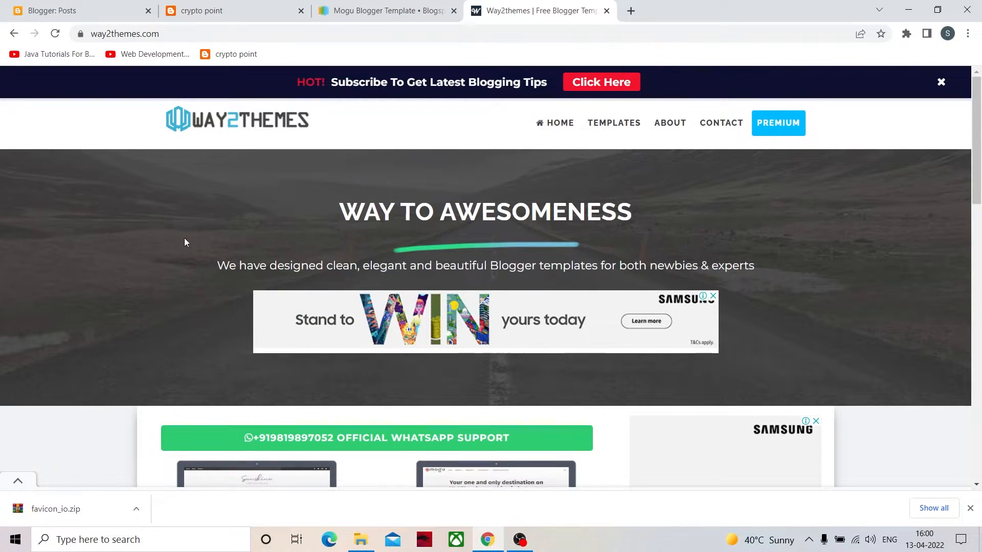
- Close the Way2Themes page and review the Mogu Blogger Template page, including its preview image and its preview, buy and download options
left_click(607, 11)
scroll(307, 389, "down", 15)
scroll(327, 304, "up", 10)
scroll(450, 305, "down", 10)
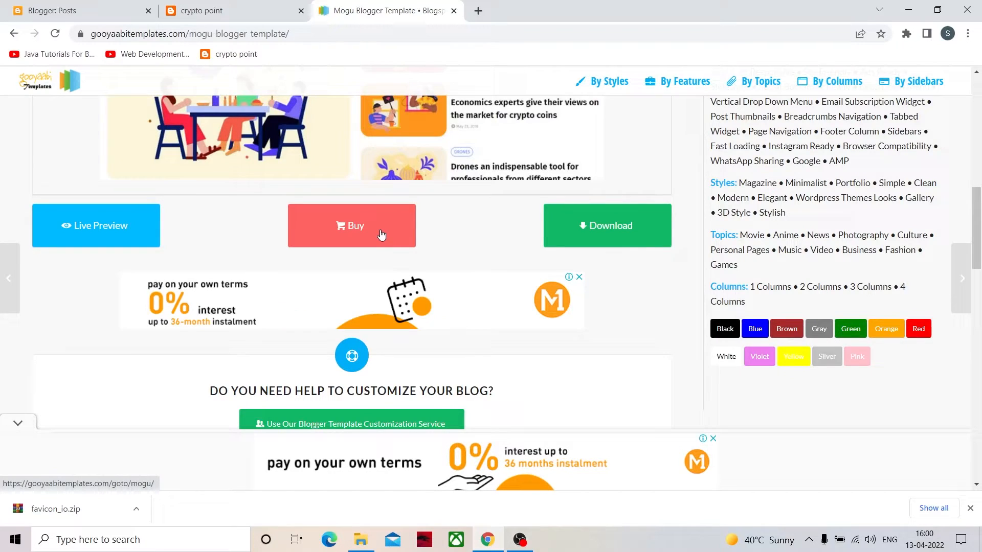
scroll(381, 234, "up", 6)
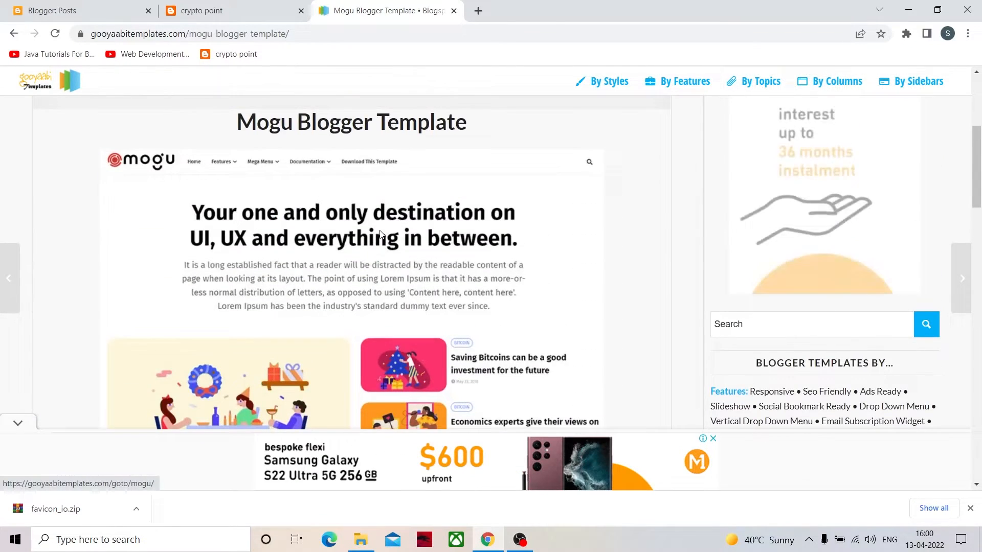
scroll(381, 234, "down", 2)
scroll(356, 270, "down", 1)
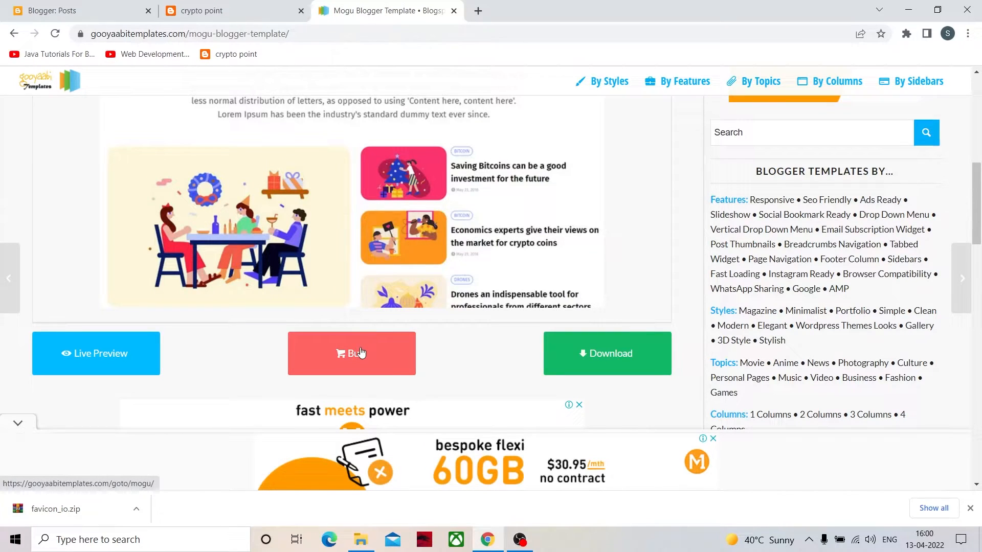
scroll(362, 353, "down", 1)
scroll(363, 342, "up", 2)
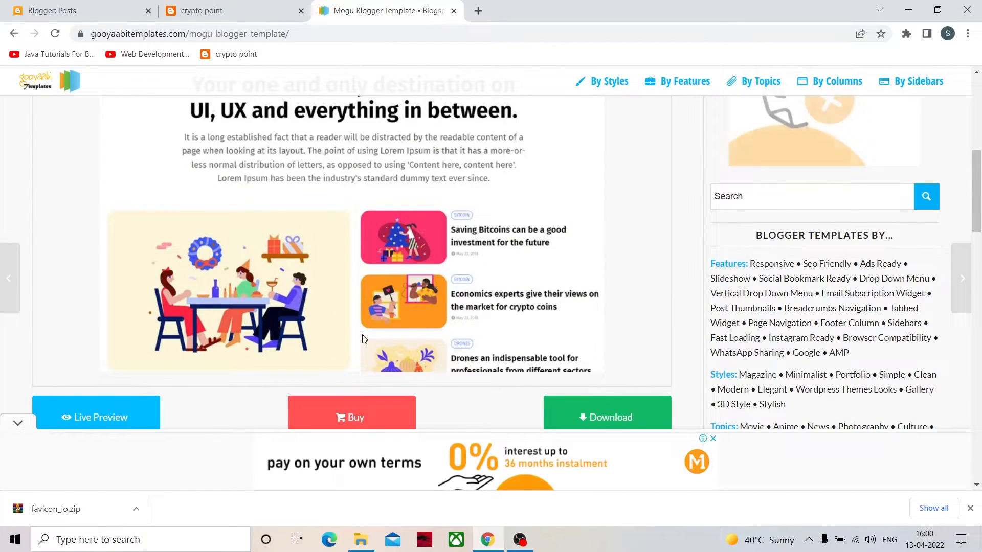
scroll(364, 339, "up", 3)
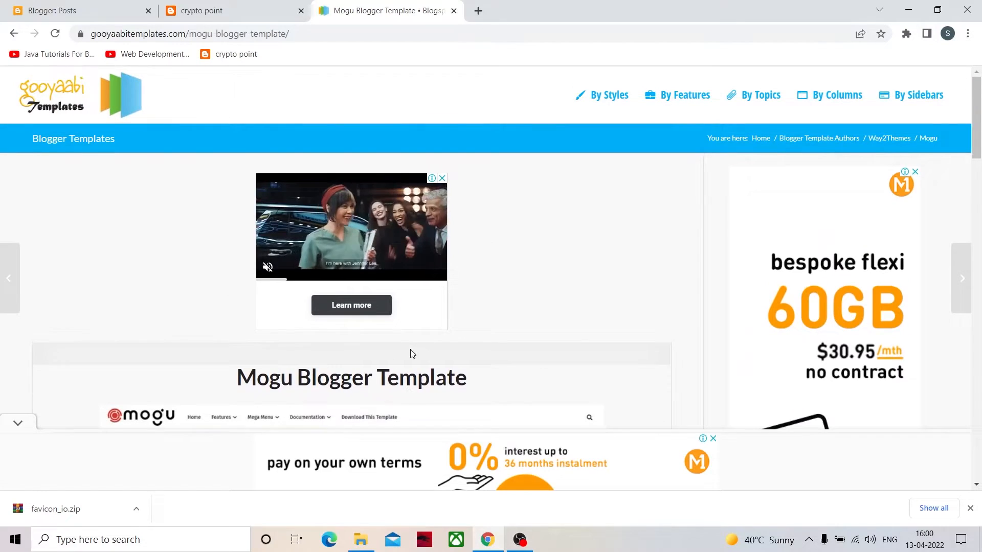
scroll(410, 353, "down", 8)
scroll(410, 353, "down", 2)
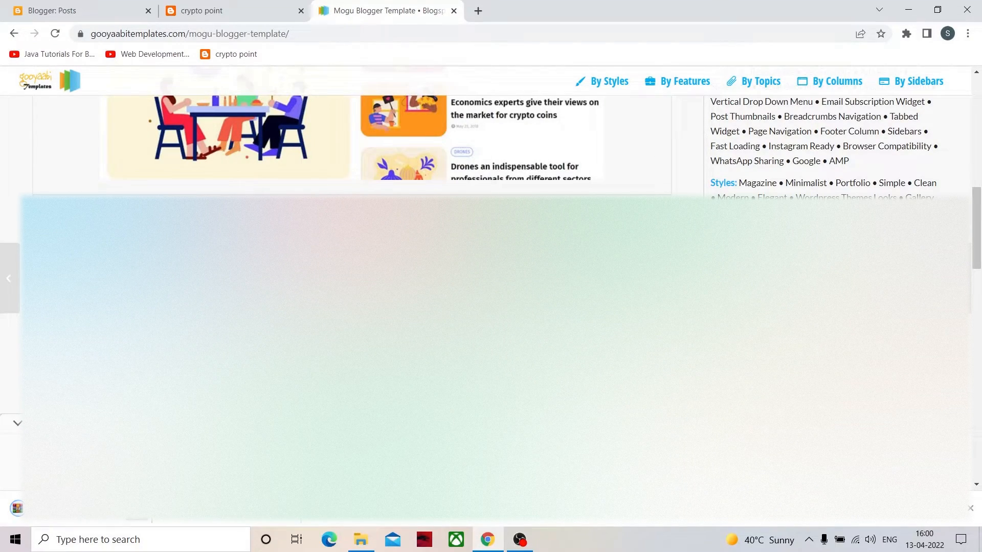
- Show the downloaded Mogu-Free-Version-1.0.zip in its Downloads folder in File Explorer and look over the folder
left_click(171, 458)
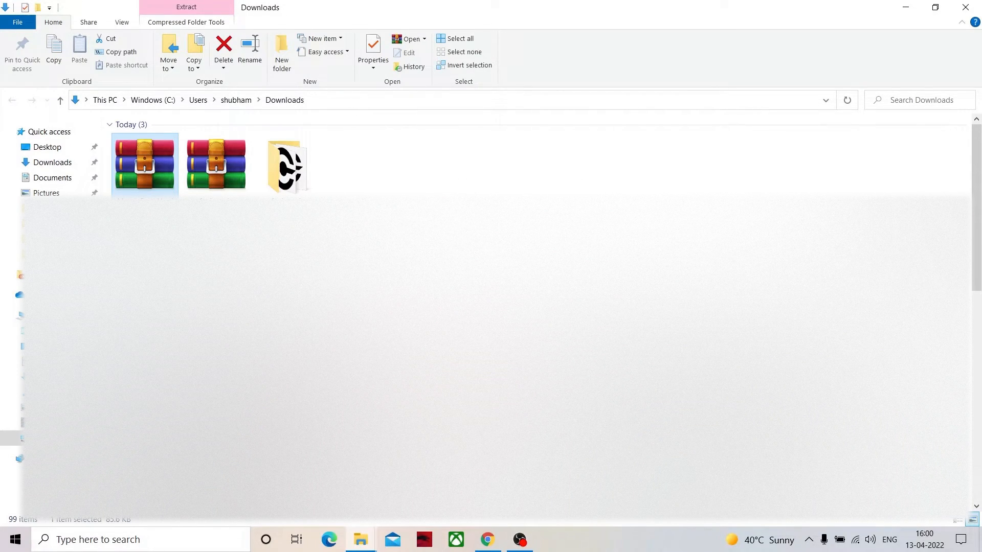
left_click(502, 307)
scroll(501, 306, "down", 6)
scroll(501, 307, "up", 6)
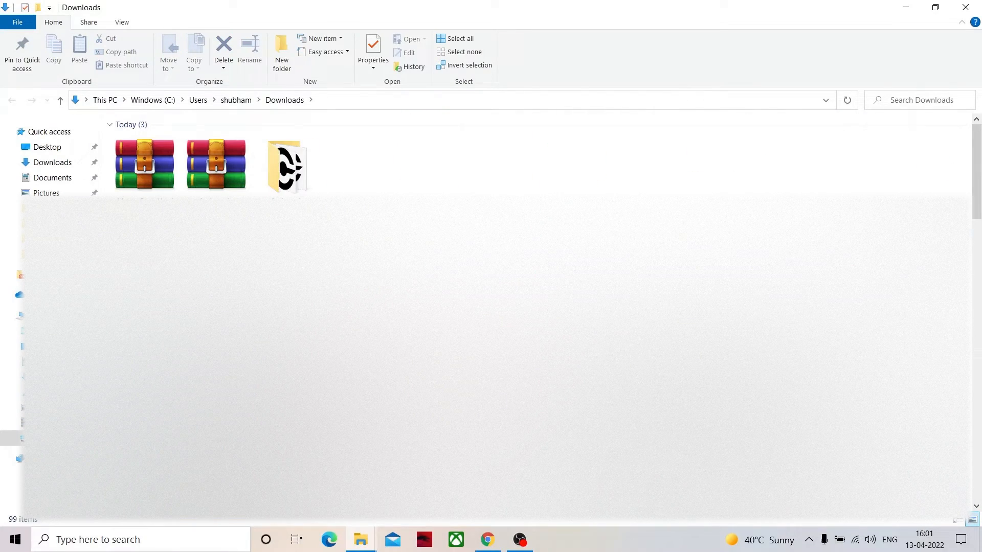
- Extract Mogu-Free-Version-1.0.zip within the Downloads folder, answering the file replacement prompt, and look for the extracted files
right_click(145, 174)
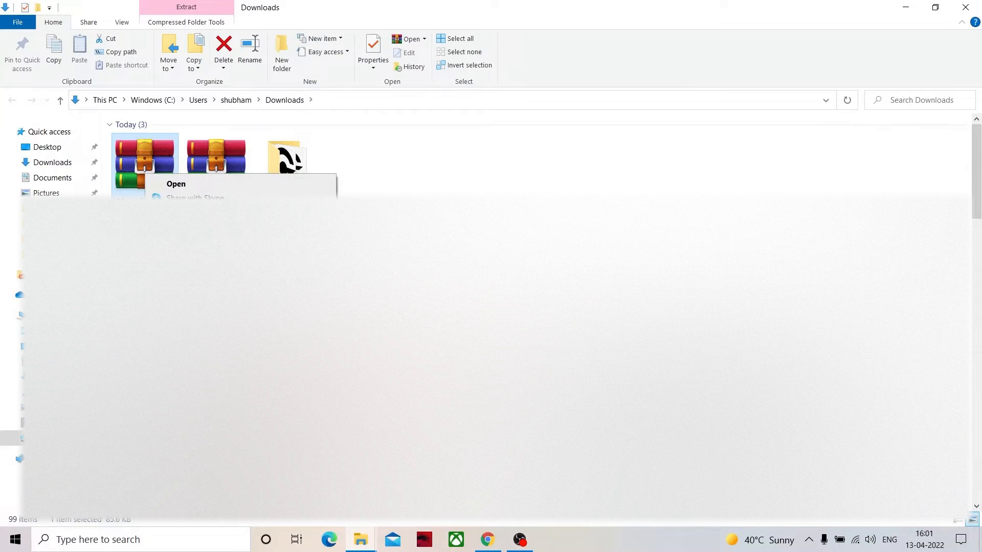
left_click(192, 243)
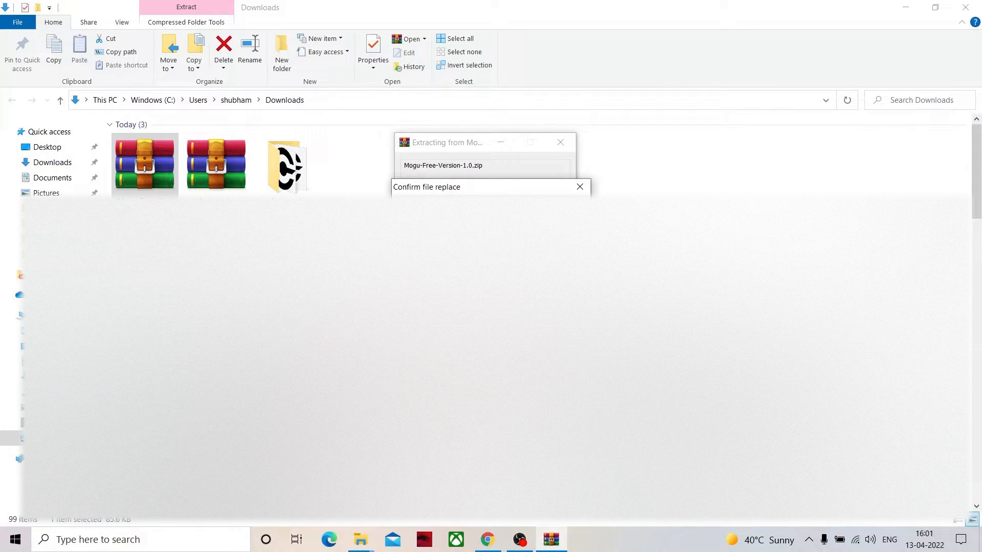
left_click(491, 324)
left_click(399, 193)
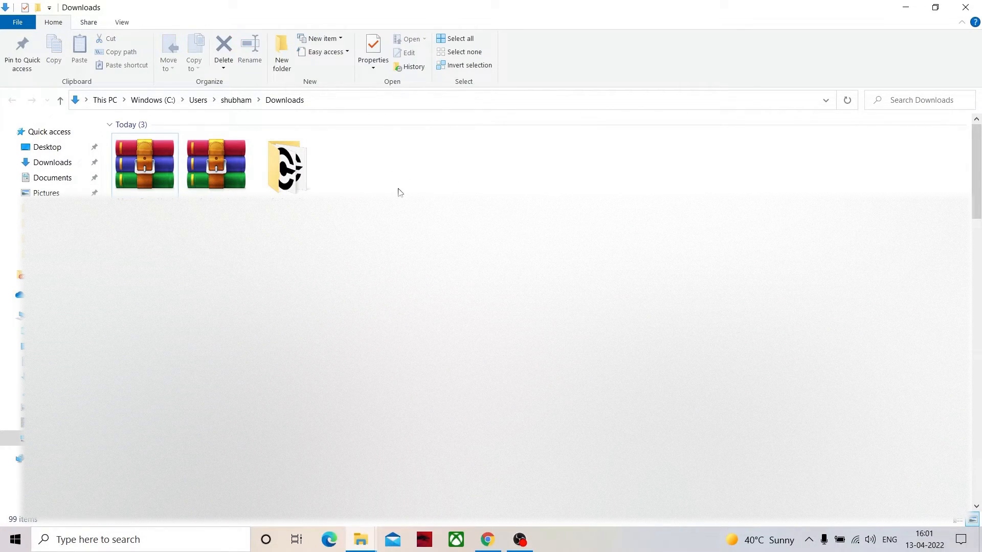
scroll(491, 317, "down", 10)
scroll(491, 318, "up", 10)
scroll(491, 317, "down", 10)
scroll(491, 317, "up", 10)
scroll(491, 317, "down", 6)
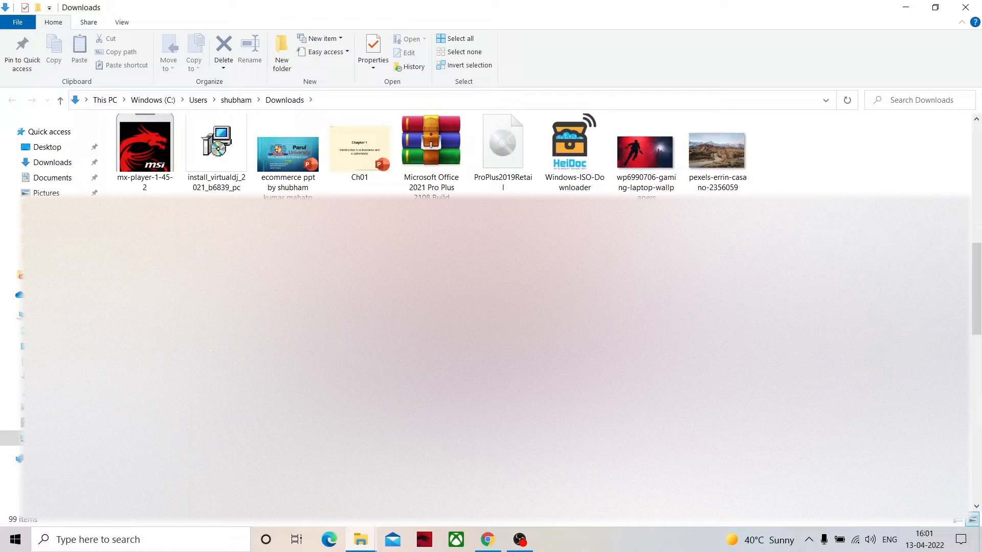
scroll(491, 317, "up", 6)
- Copy Mogu-Free-Version-1.0.zip from Downloads and paste it into the root of the Windows (C:) drive
left_click(163, 194)
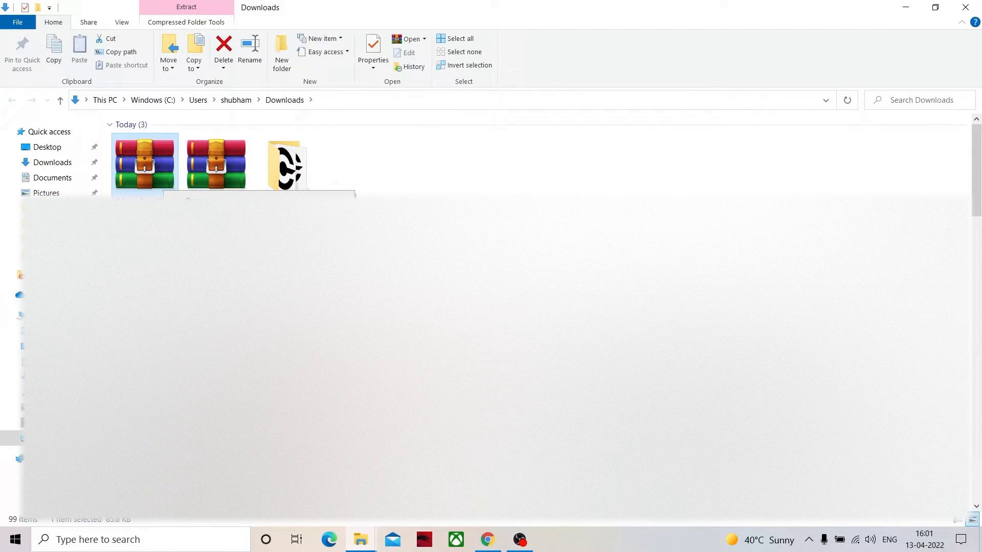
key("ctrl+c")
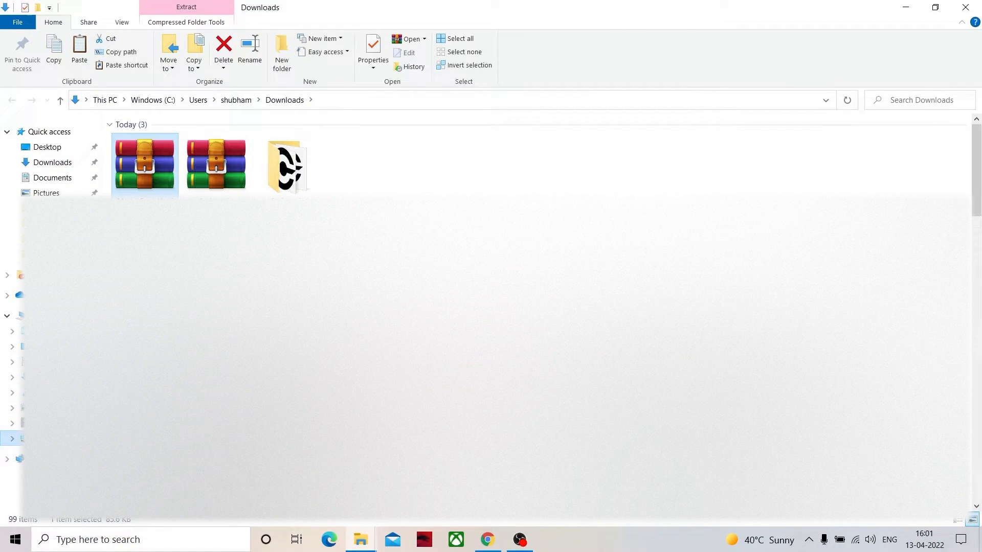
left_click(20, 439)
right_click(427, 188)
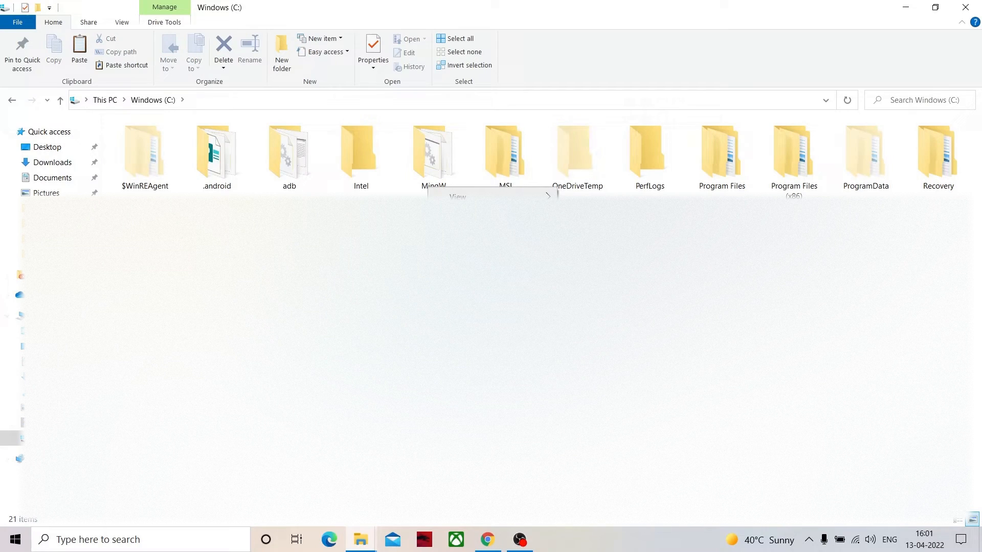
left_click(459, 258)
left_click(265, 223)
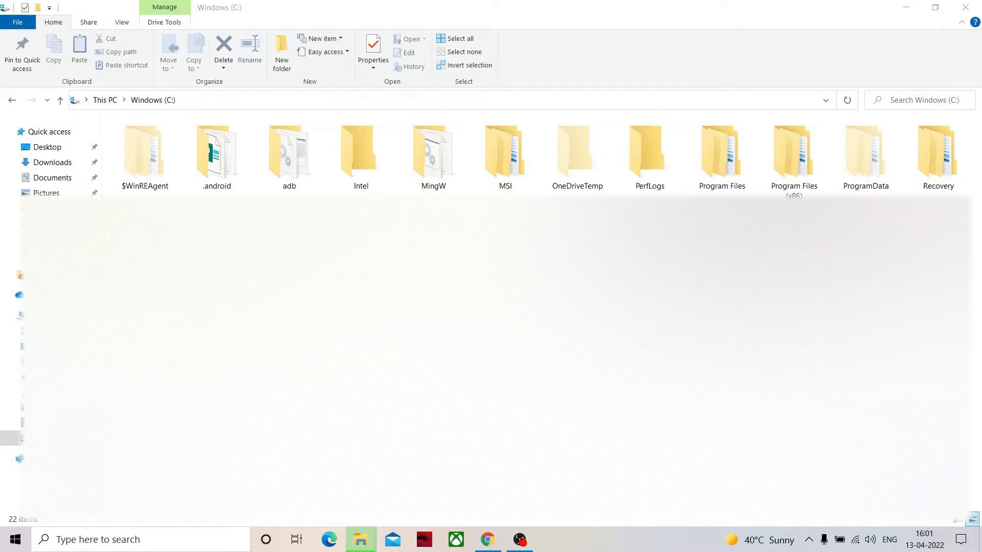
left_click(440, 332)
- Extract the copied Mogu-Free-Version-1.0.zip directly into the root of the Windows (C:) drive
right_click(803, 234)
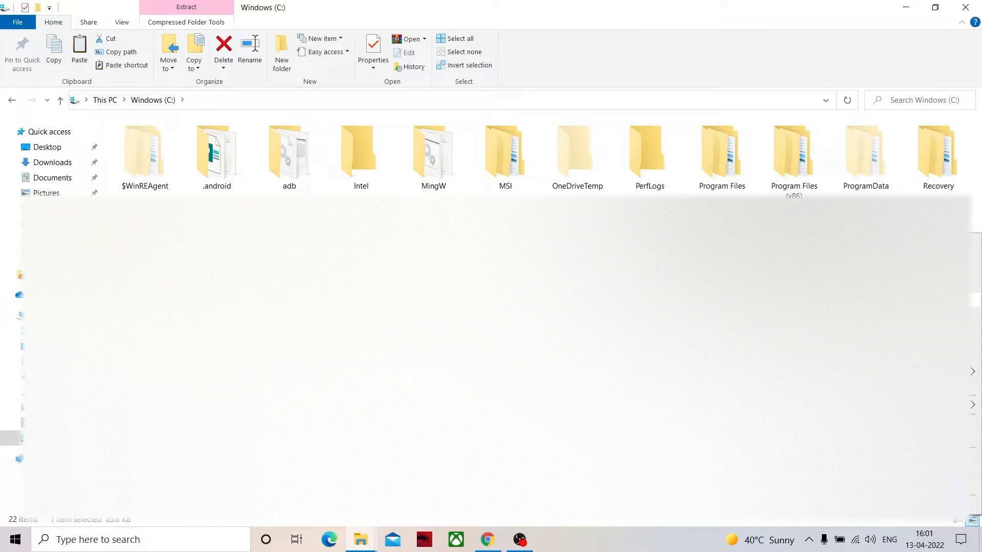
left_click(851, 315)
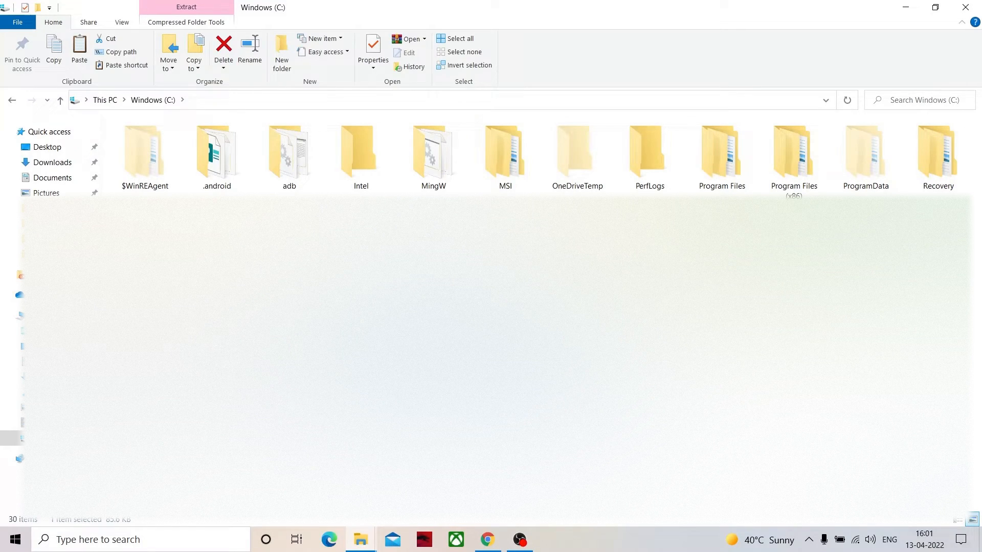
left_click(640, 404)
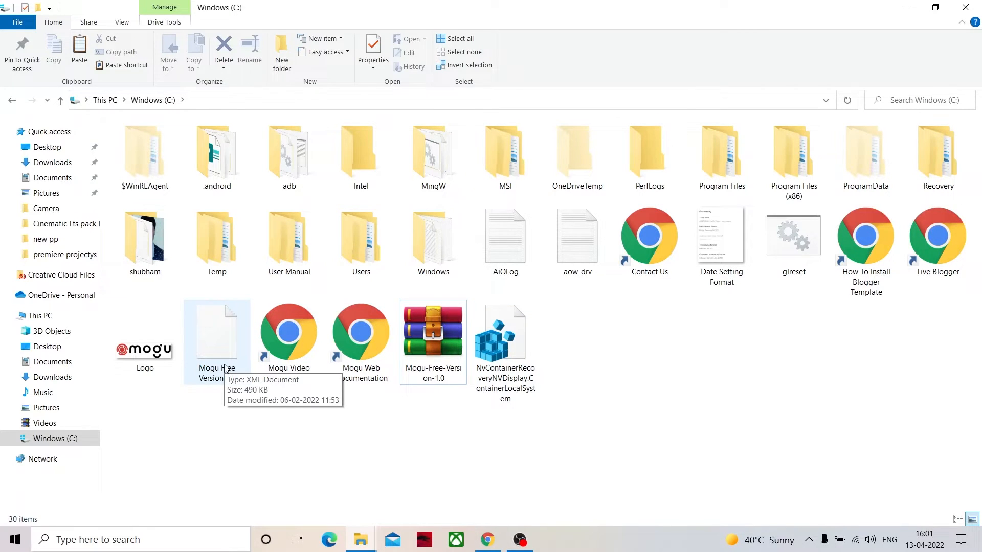
- Delete the loose C: drive files from AiOLog through Live Blogger plus the NvContainerRecovery file, granting administrator permission for the deletion
left_click_drag(951, 306, 501, 255)
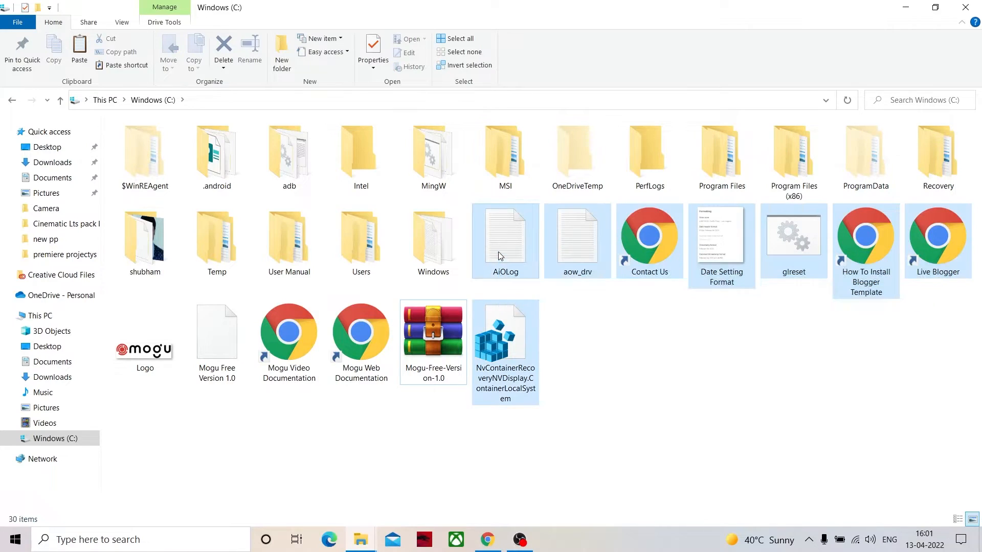
key("Delete")
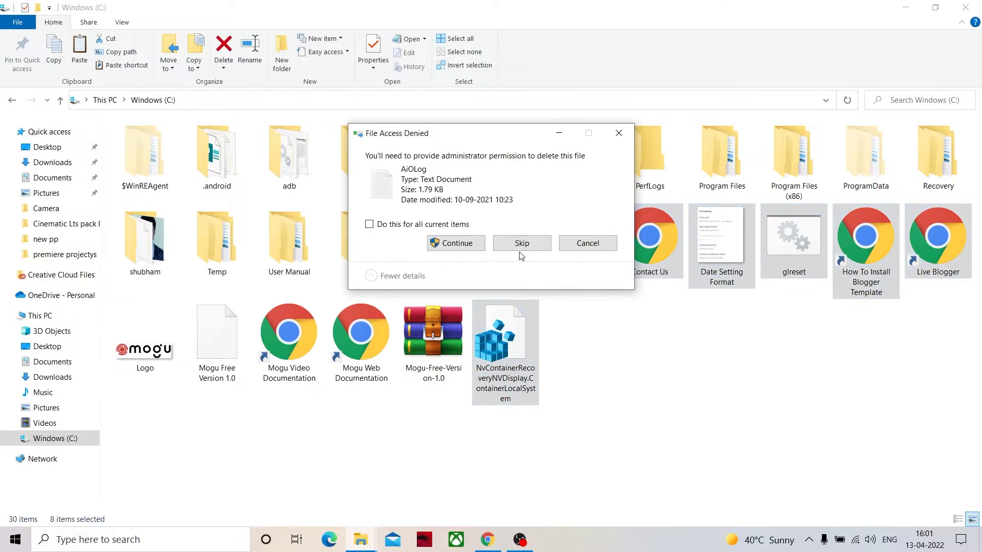
left_click(449, 227)
left_click(445, 245)
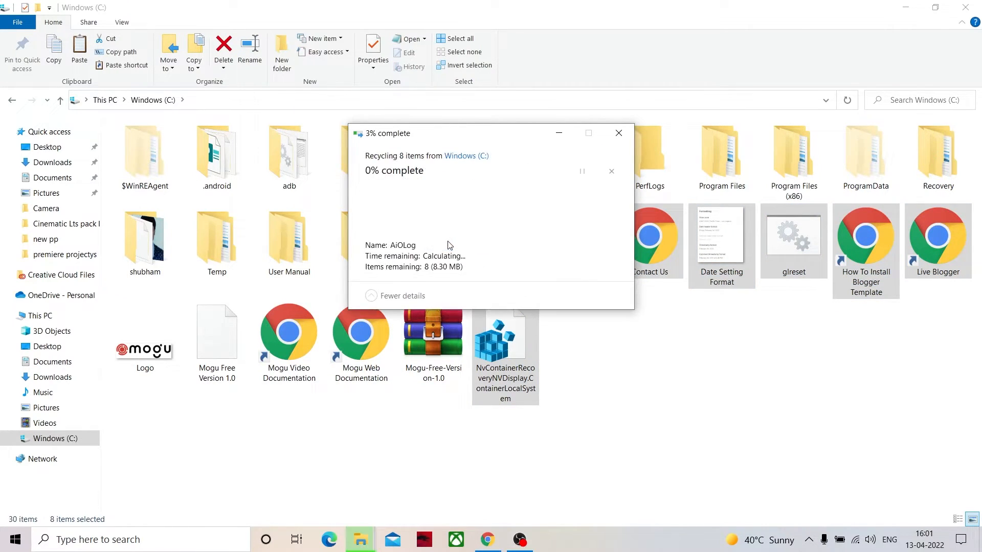
left_click(593, 263)
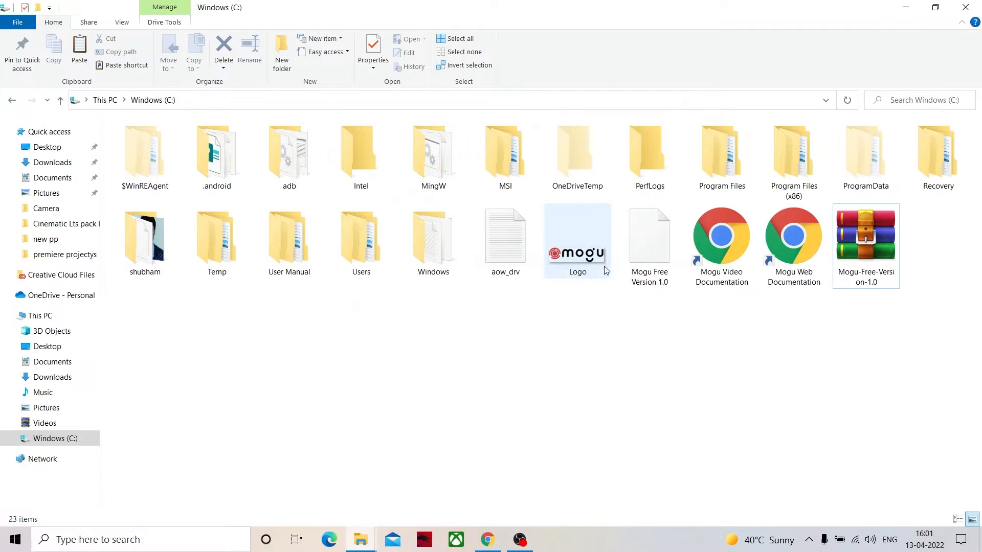
- Create a new folder named "blog hrne" in the root of the Windows (C:) drive
right_click(553, 335)
mouse_move(575, 474)
left_click(676, 472)
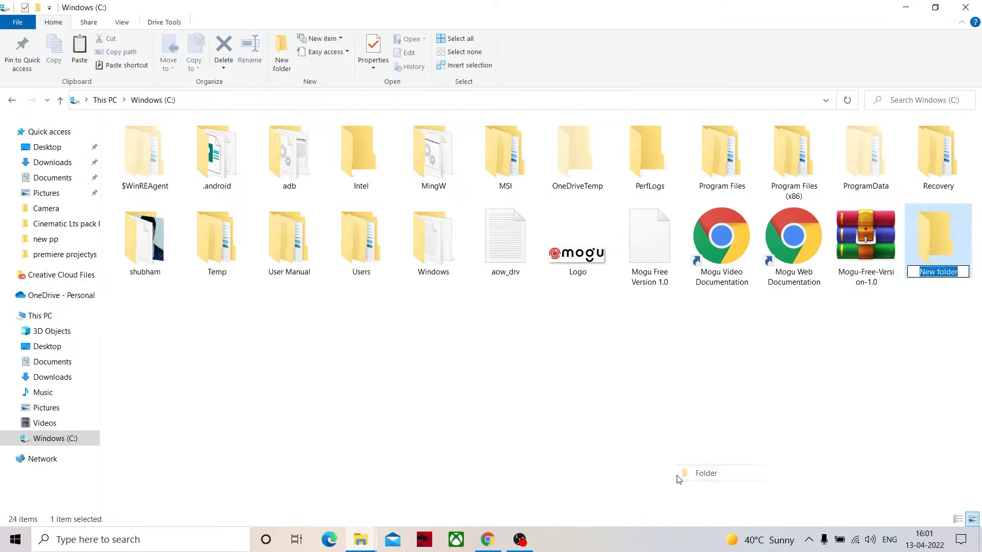
type("blo")
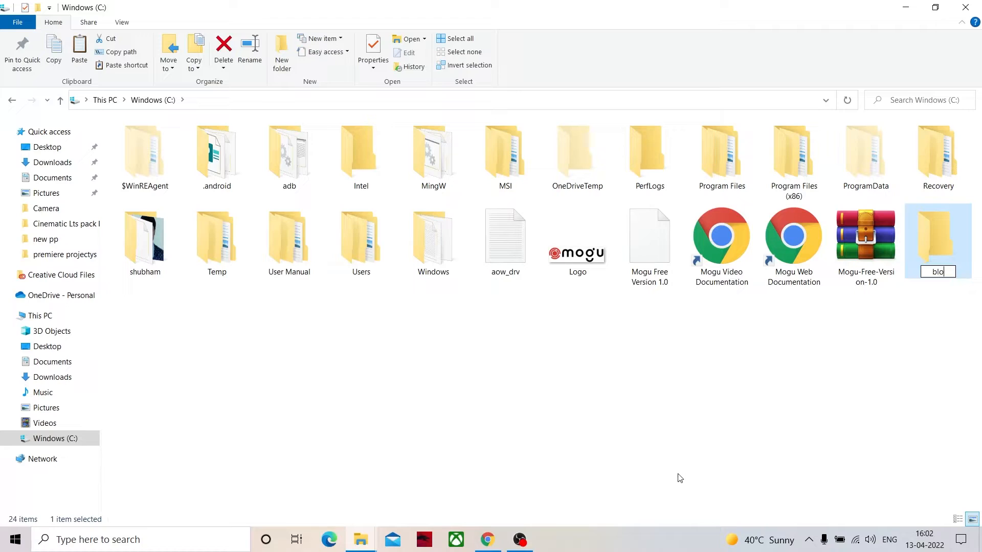
type("g hrne")
left_click(708, 440)
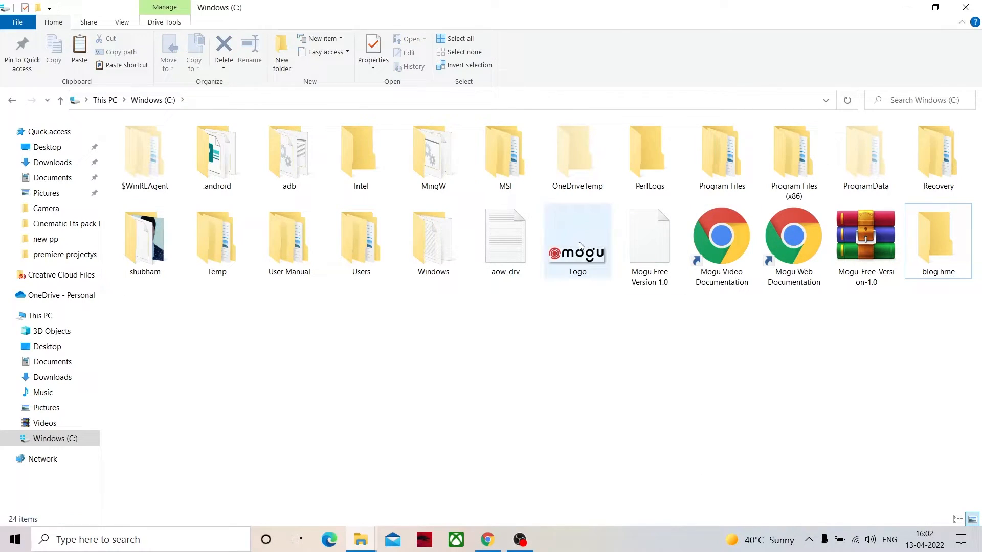
- Delete the loose Logo and Mogu Free Version 1.0 files from the C: drive with administrator permission, skipping aow_drv
left_click_drag(683, 303, 489, 241)
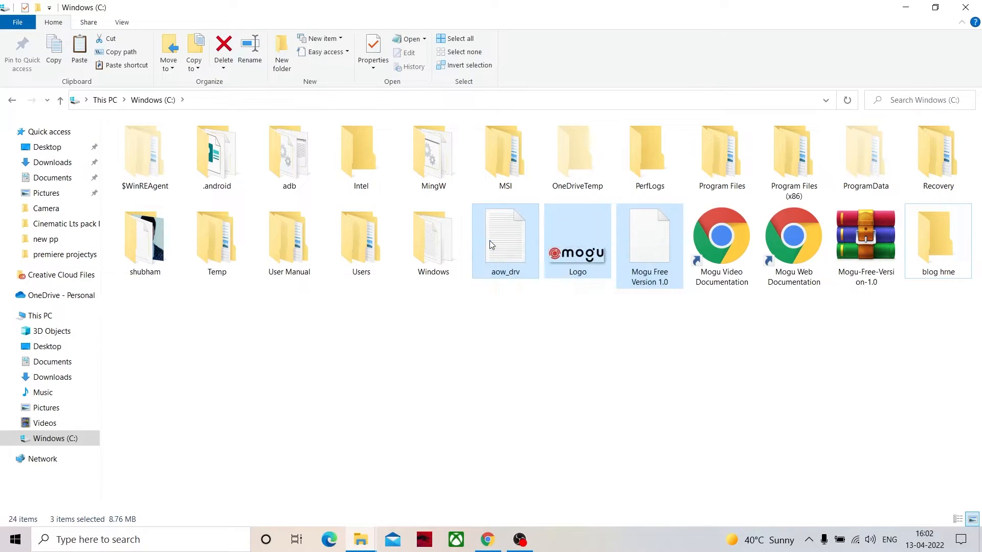
key("Delete")
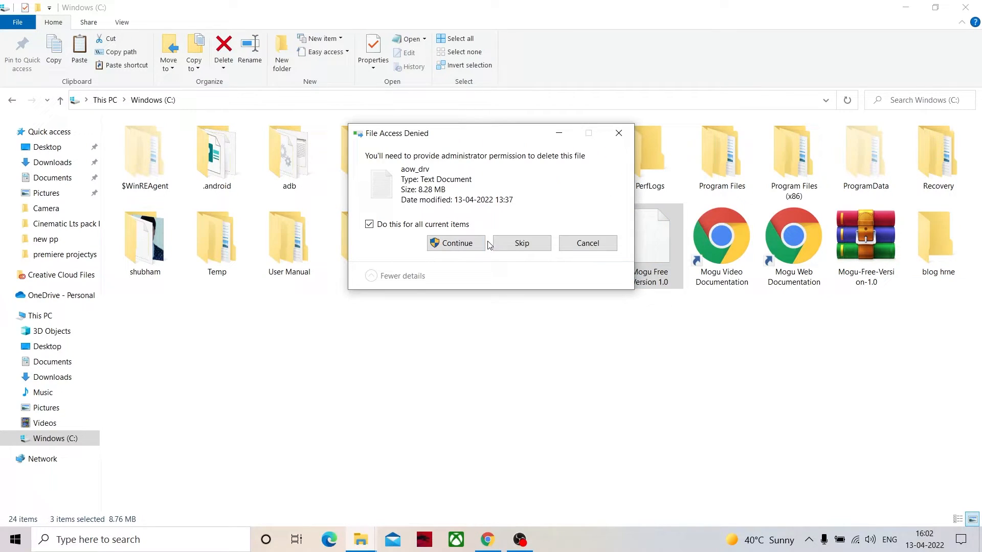
left_click(461, 244)
left_click(522, 264)
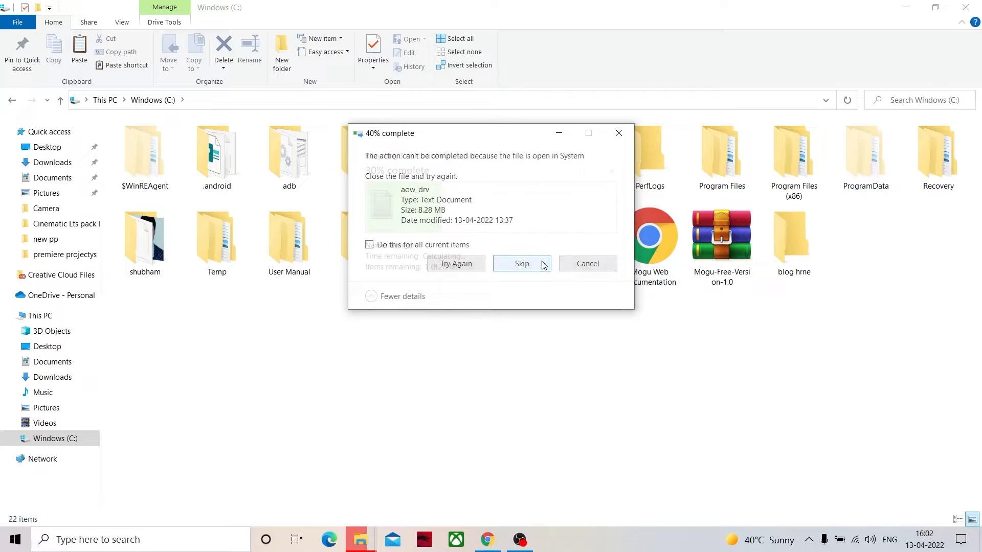
- Move the Mogu-Free-Version-1.0 archive from the C: drive root into the "blog hrne" folder, granting administrator permission
left_click(712, 261)
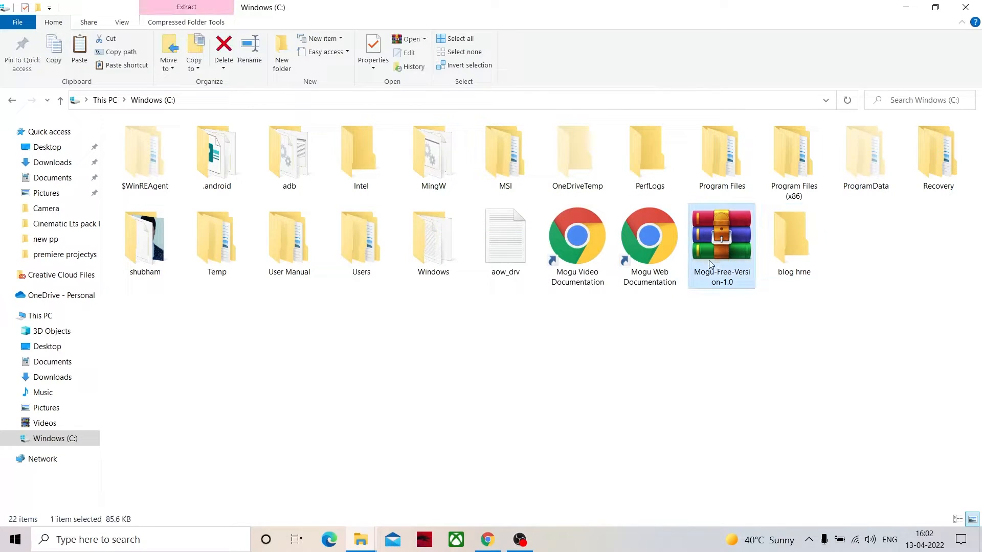
right_click(711, 261)
left_click(748, 450)
double_click(798, 258)
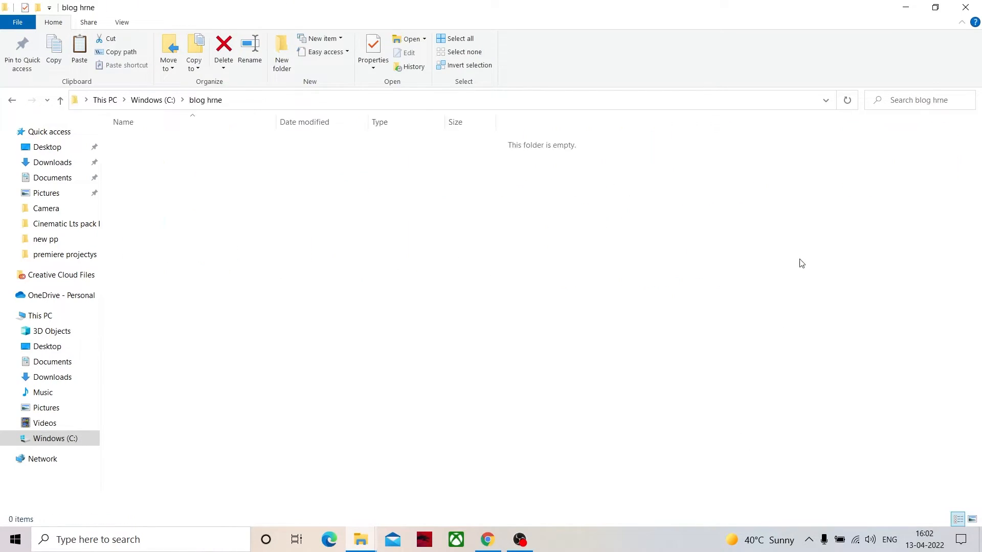
right_click(712, 298)
left_click(742, 389)
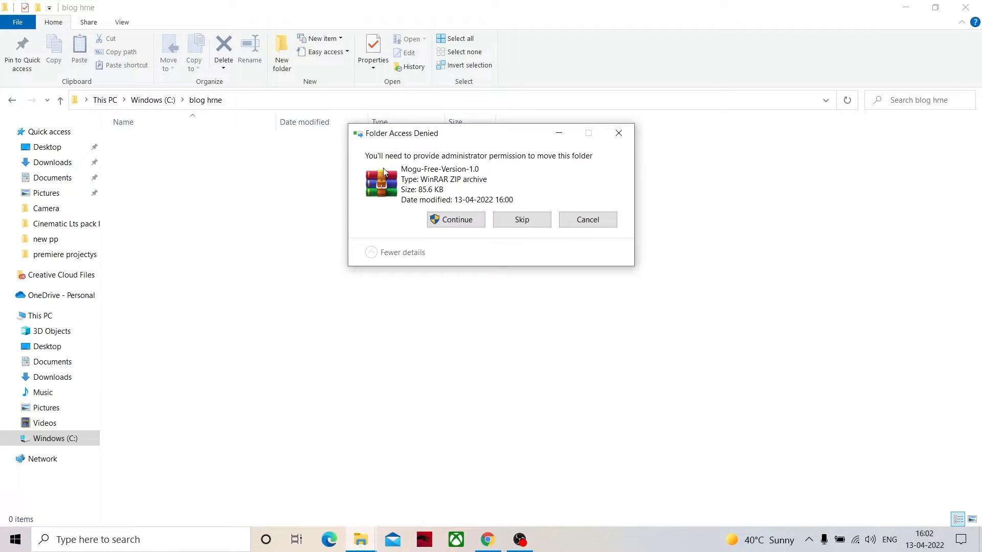
left_click(476, 217)
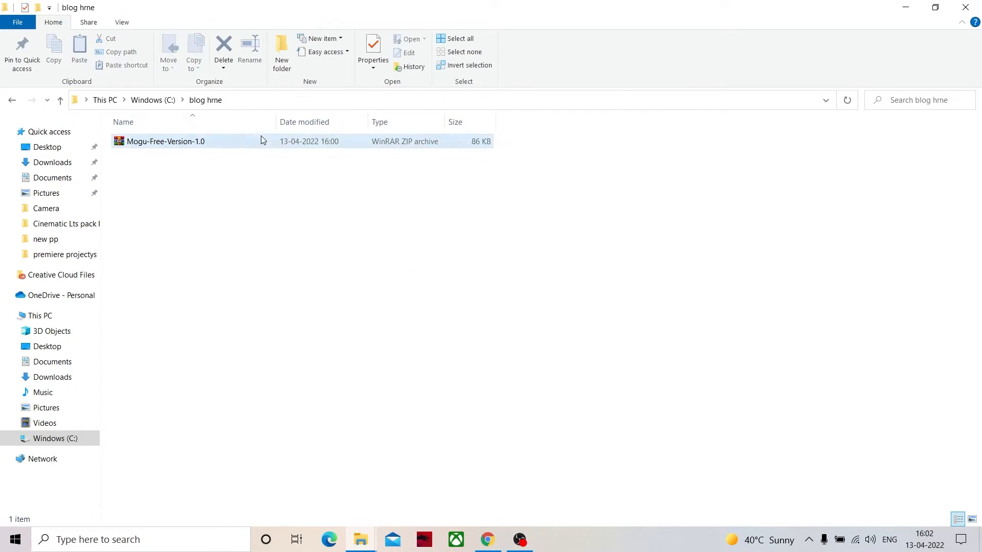
- Extract the Mogu-Free-Version-1.0 archive directly into the "blog hrne" folder and display the folder's contents as large icons
right_click(261, 136)
left_click(310, 217)
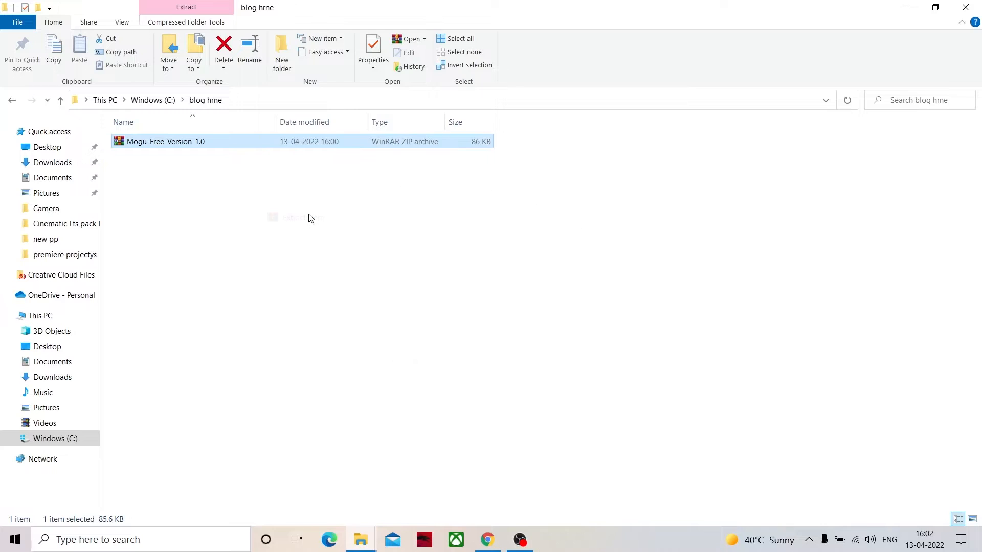
right_click(279, 237)
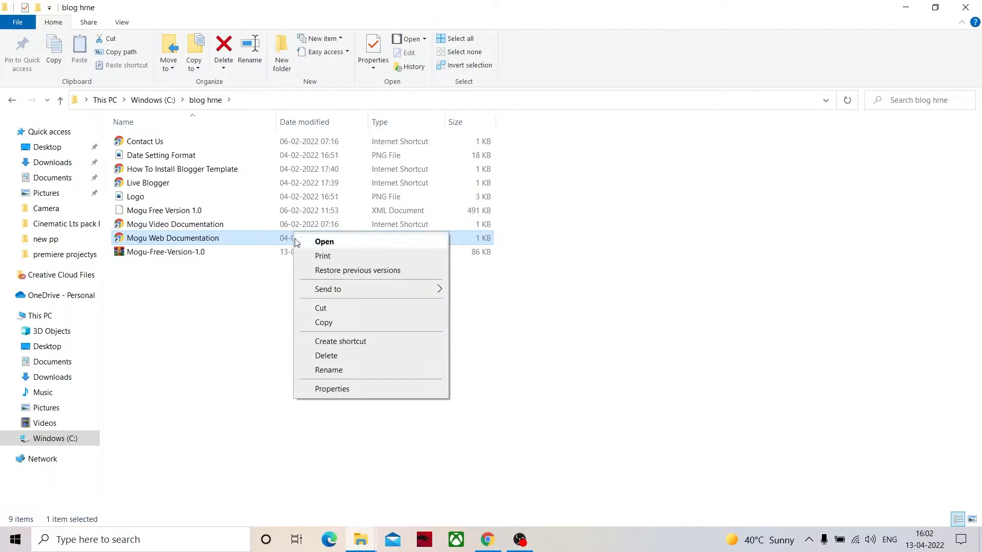
left_click(248, 289)
right_click(247, 289)
mouse_move(327, 300)
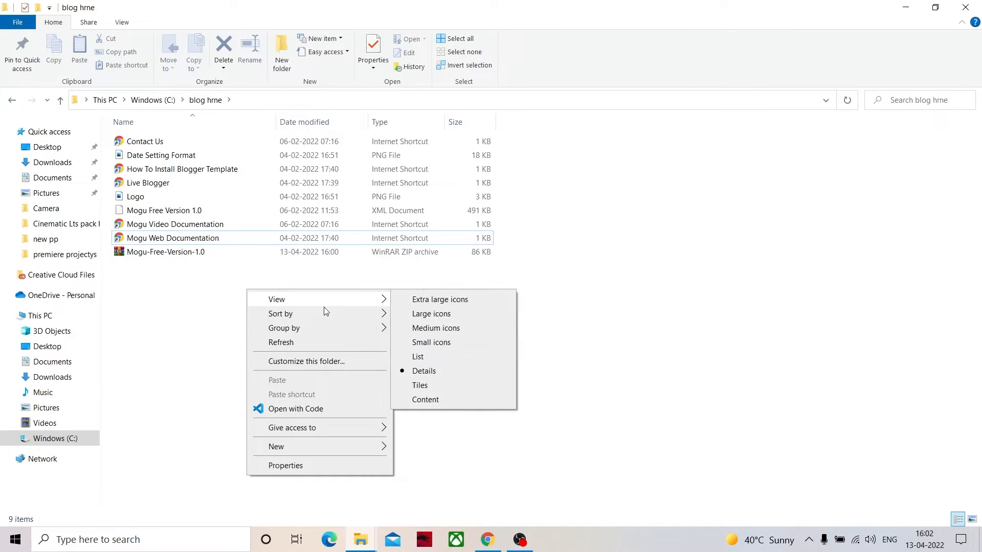
left_click(407, 314)
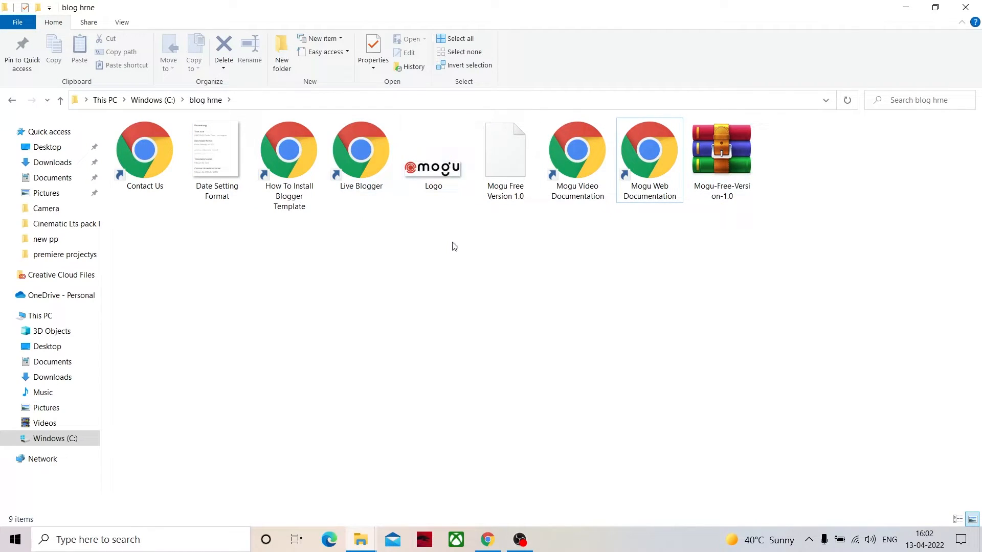
- Check the file type of Mogu Free Version 1.0 in its properties and view the Date Setting Format image
left_click(497, 194)
right_click(497, 195)
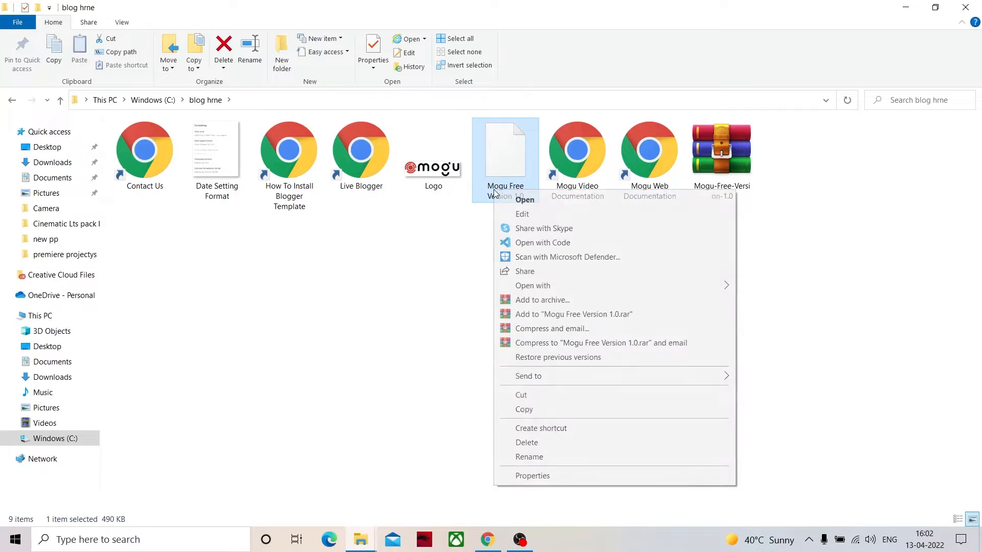
left_click(485, 205)
right_click(501, 194)
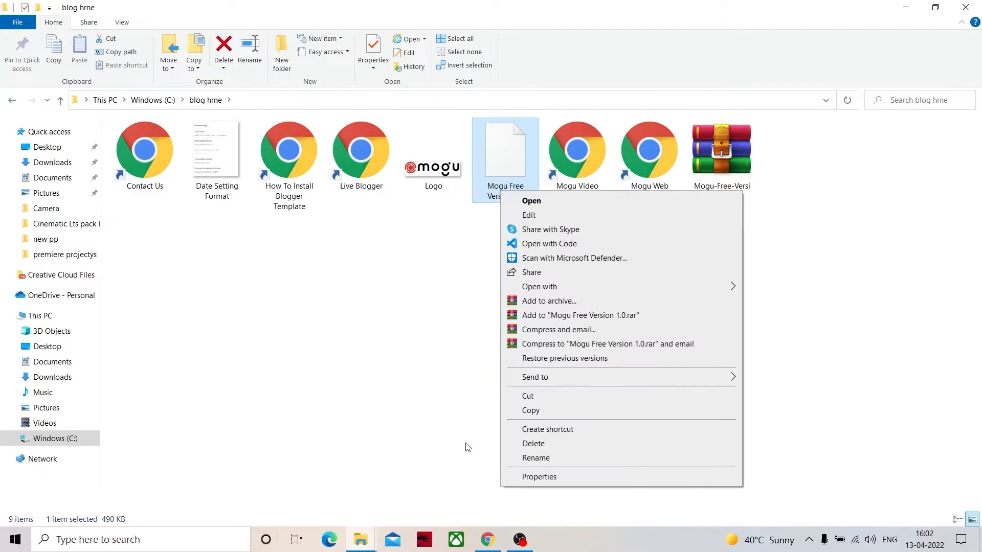
left_click(531, 477)
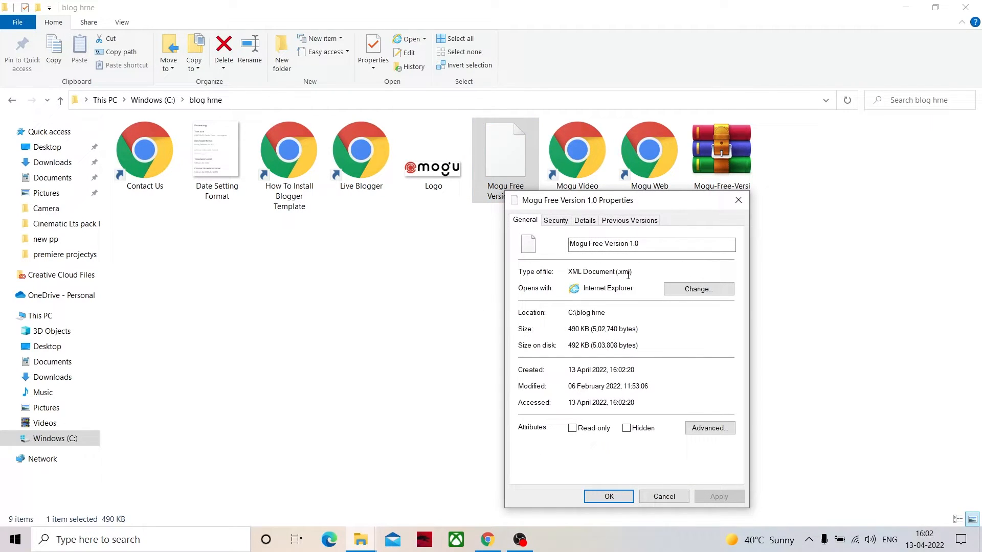
left_click(738, 200)
left_click(738, 200)
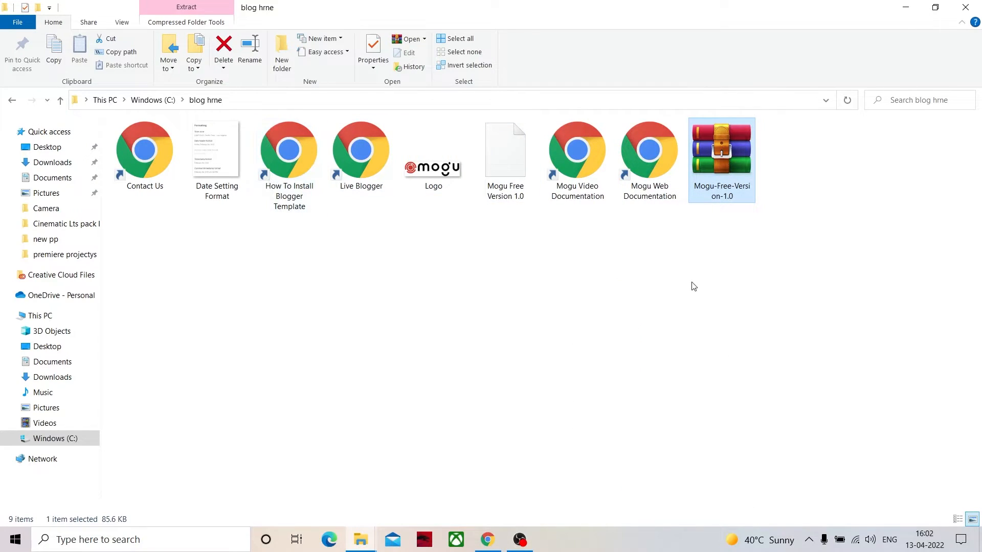
double_click(222, 137)
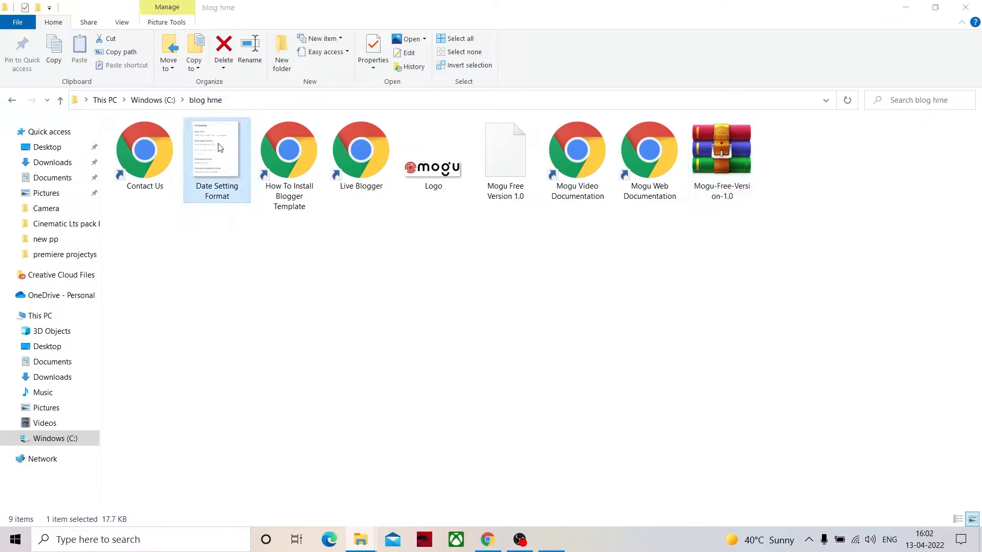
left_click(967, 10)
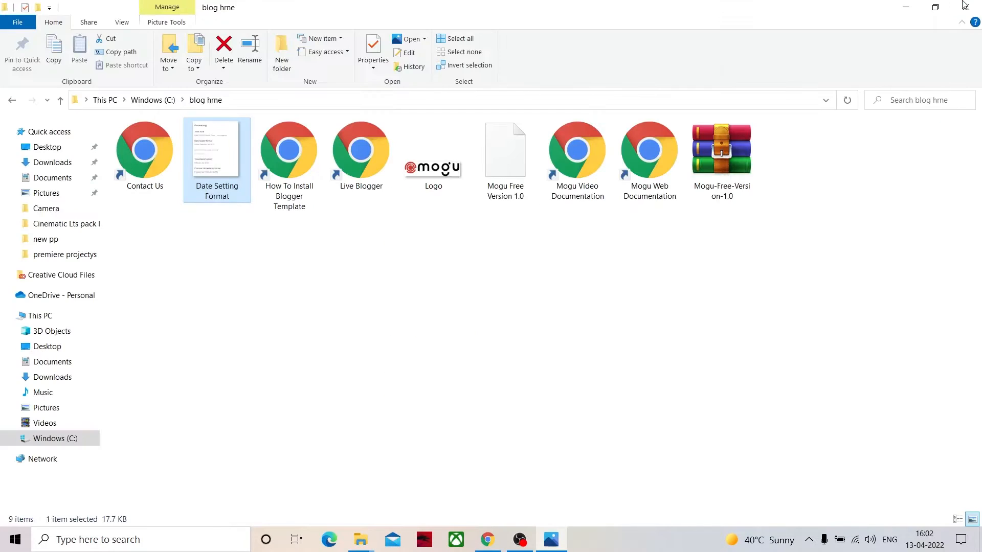
- Switch to Chrome and review the Mogu template page and the Free Premium Blogger template gallery on Gooyaabi Templates
left_click(487, 540)
left_click(266, 9)
left_click(347, 16)
scroll(349, 176, "down", 3)
scroll(388, 331, "up", 11)
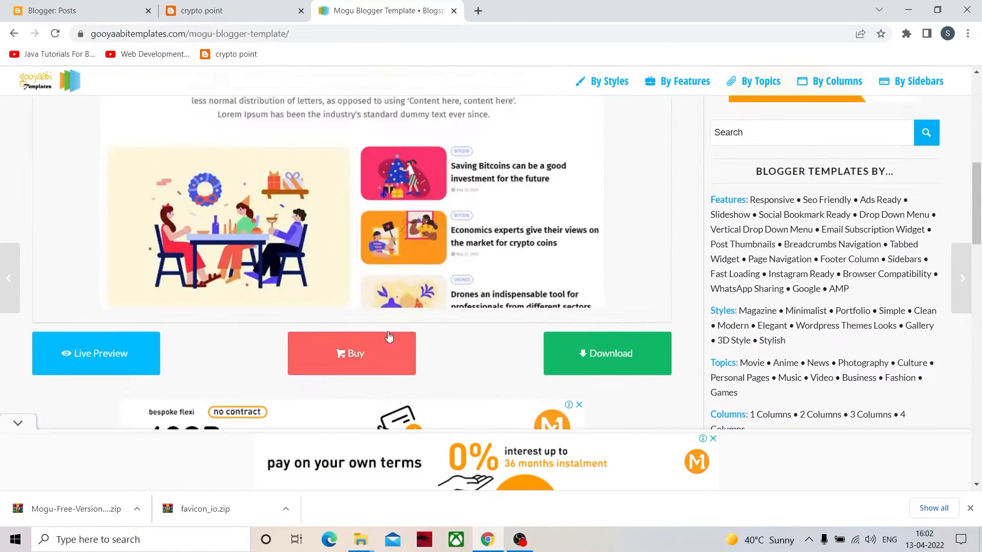
left_click(14, 33)
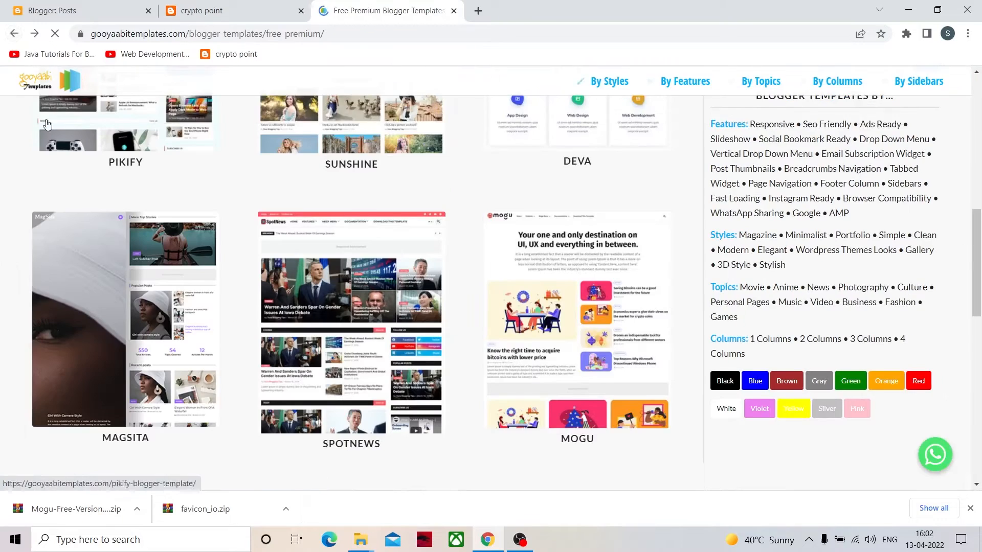
scroll(439, 282, "down", 10)
scroll(439, 283, "up", 12)
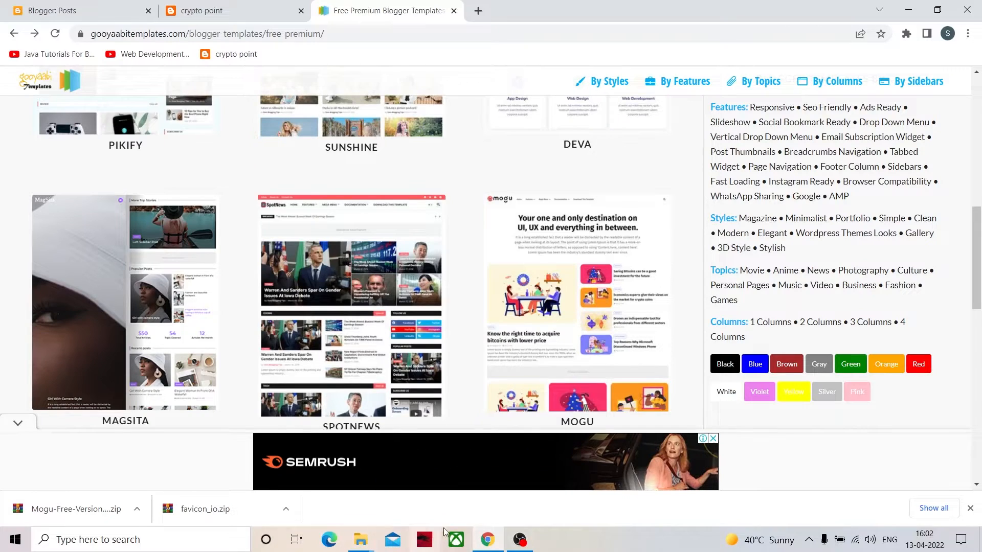
left_click(484, 539)
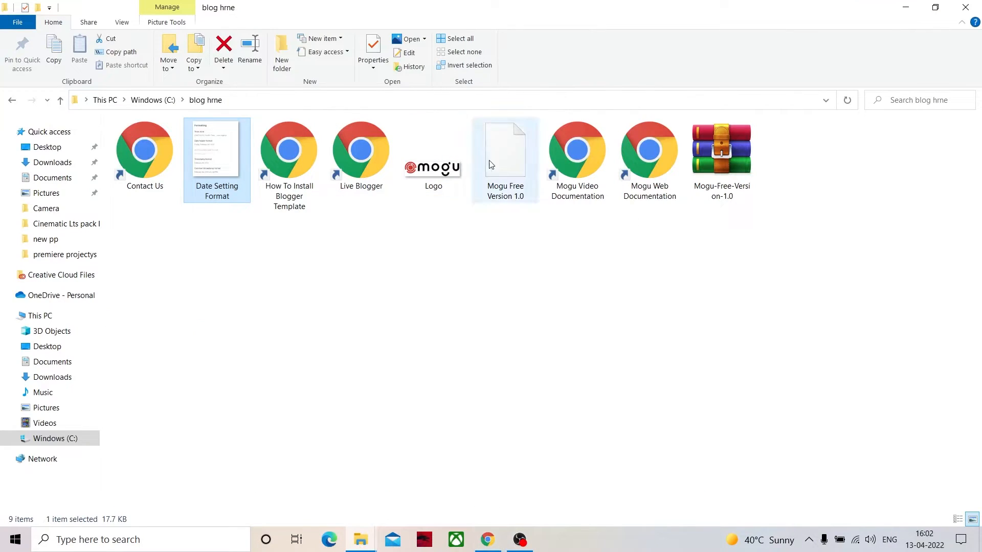
left_click(487, 539)
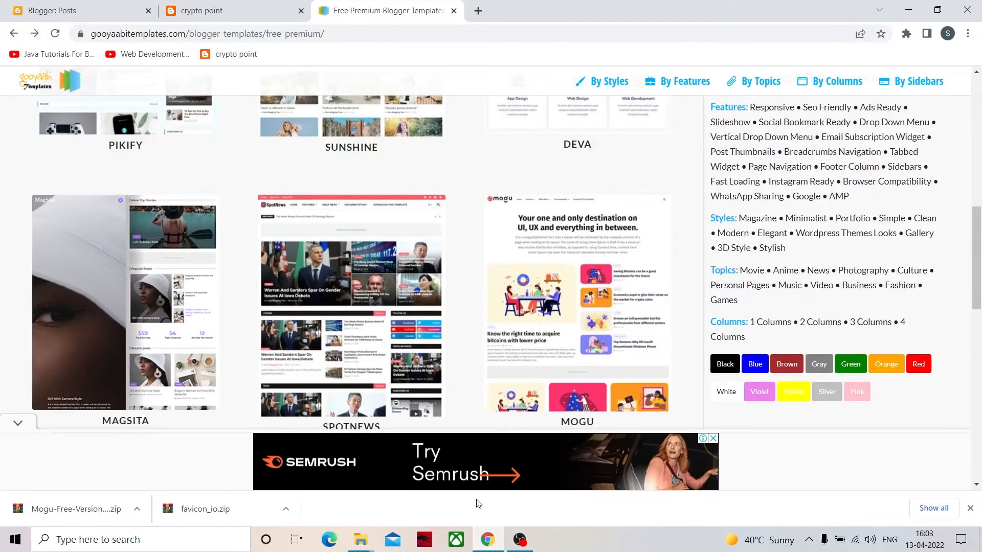
- In Blogger, switch the crypto point blog's theme to the first generation Classic theme without a backup
left_click(97, 9)
scroll(95, 408, "down", 1)
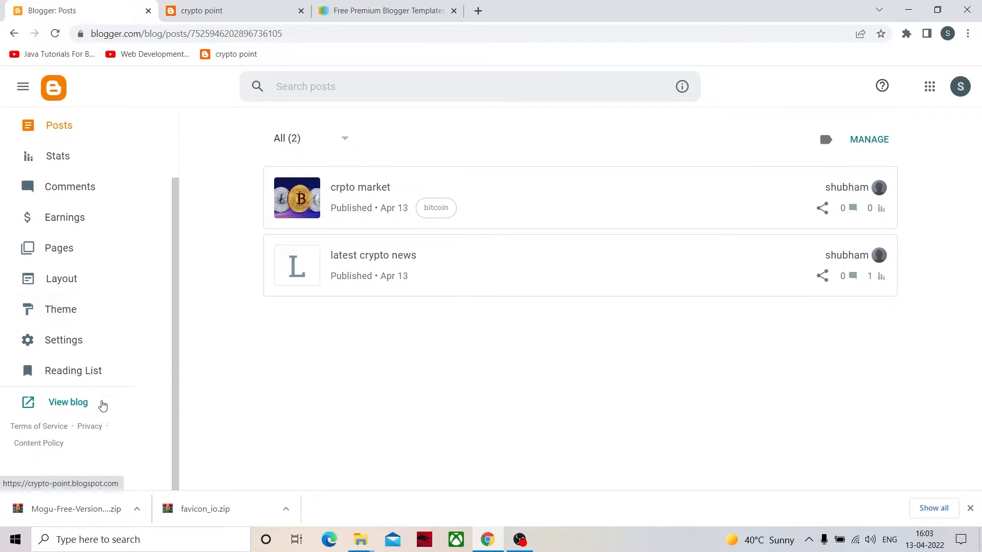
scroll(105, 403, "up", 2)
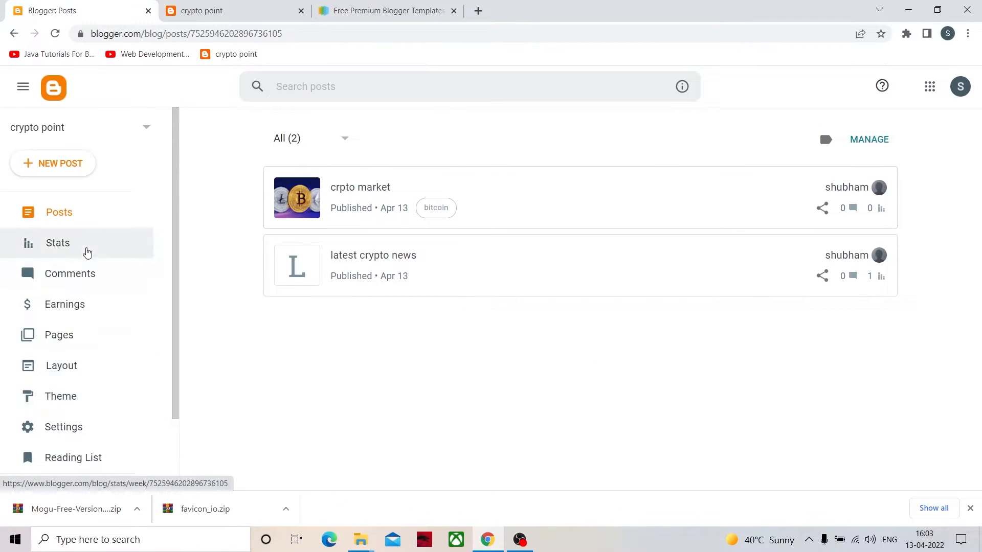
scroll(102, 333, "down", 2)
left_click(99, 352)
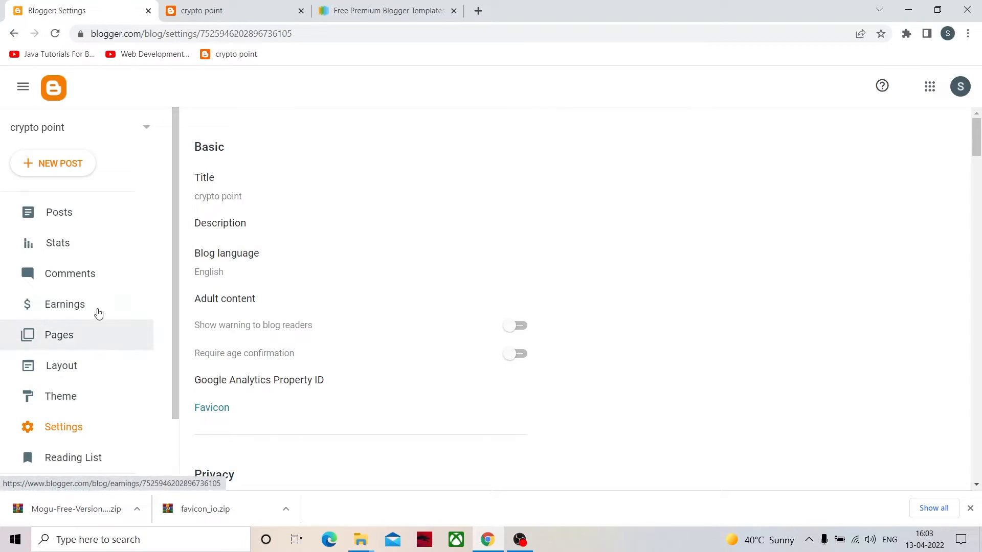
scroll(92, 358, "down", 2)
left_click(65, 309)
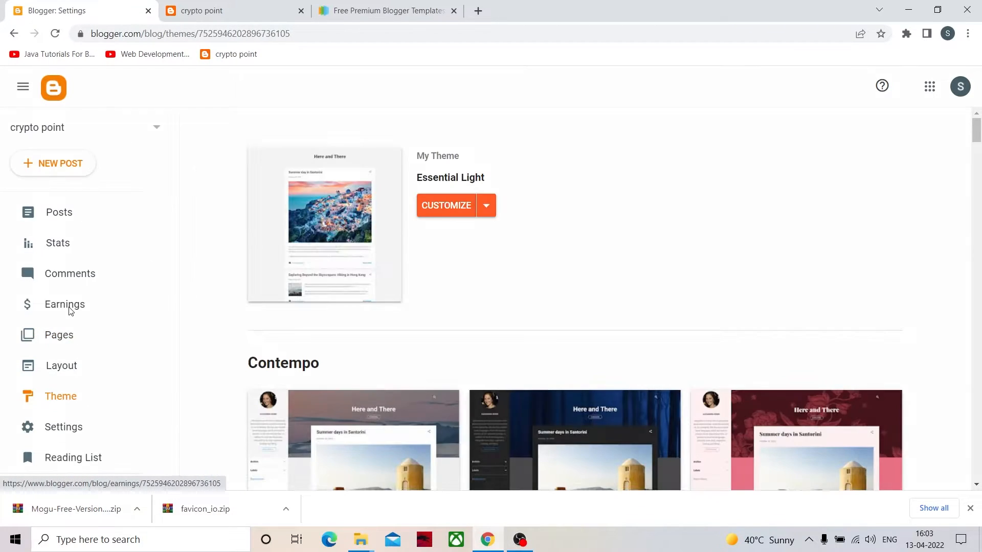
left_click(483, 210)
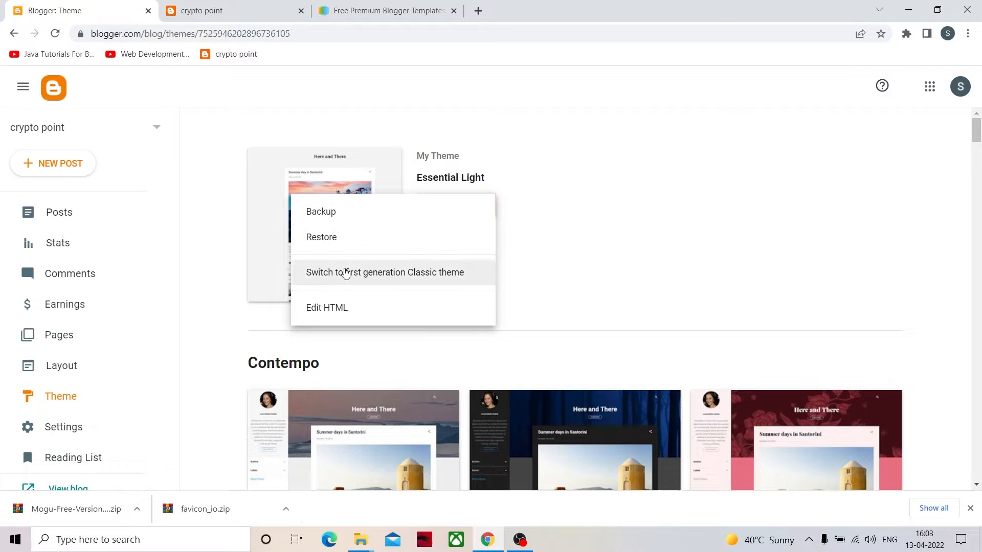
left_click(346, 273)
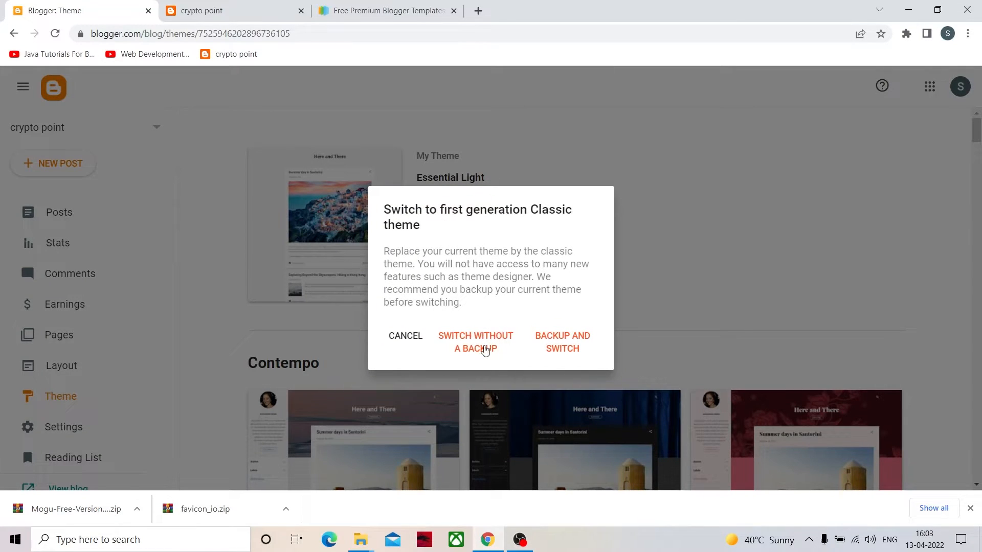
left_click(463, 344)
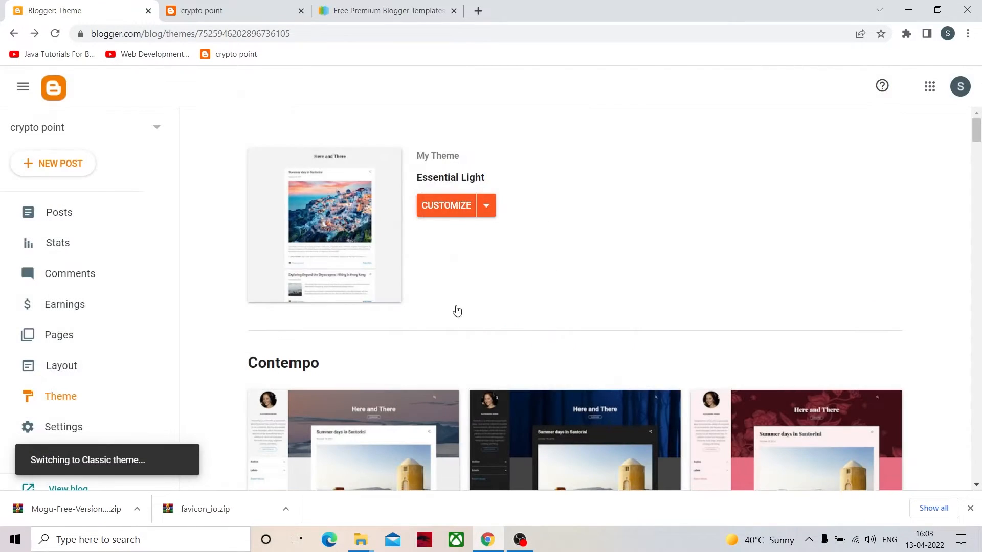
- Restore the blog's theme from the Mogu Free Version 1.0 XML file in C:\blog hrne
left_click(315, 209)
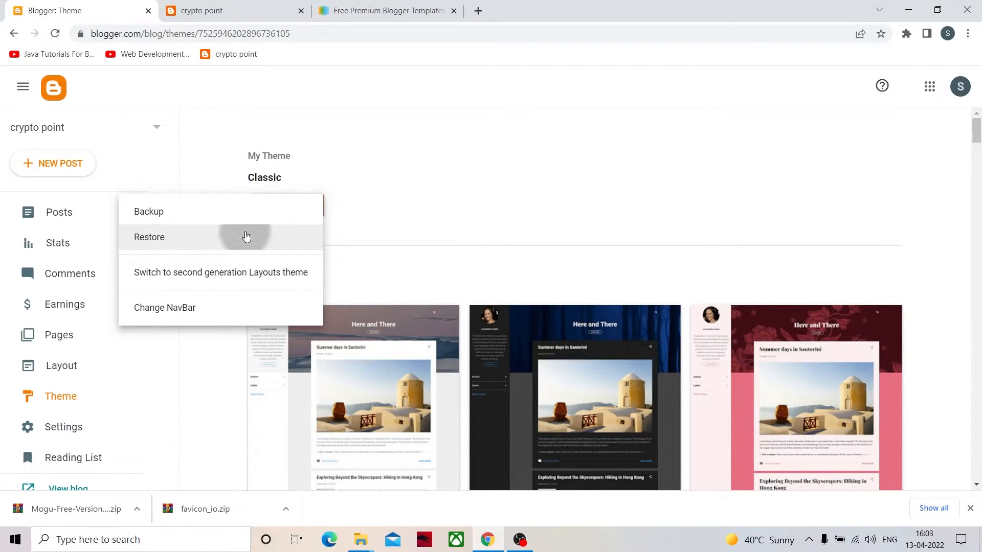
left_click(245, 237)
left_click(564, 318)
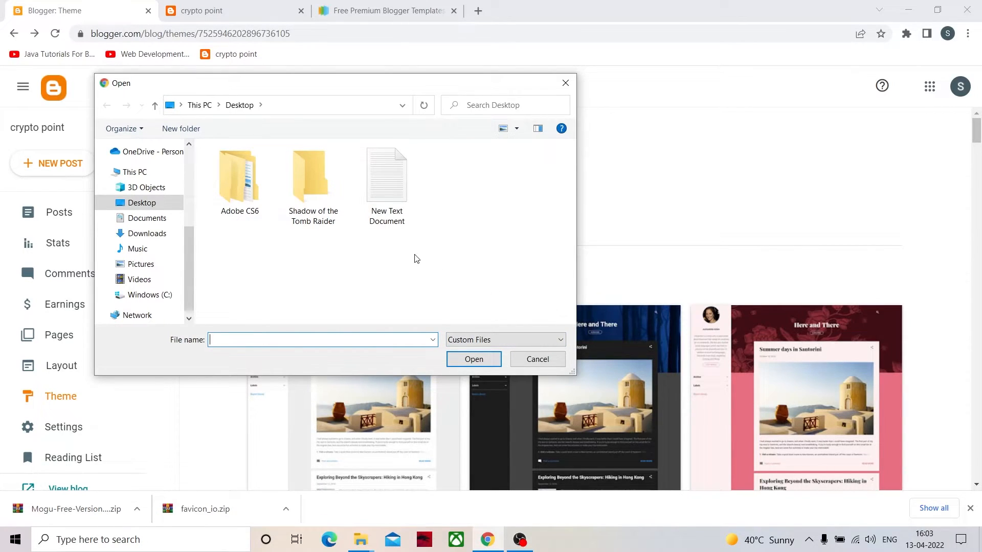
left_click(153, 293)
scroll(299, 278, "down", 3)
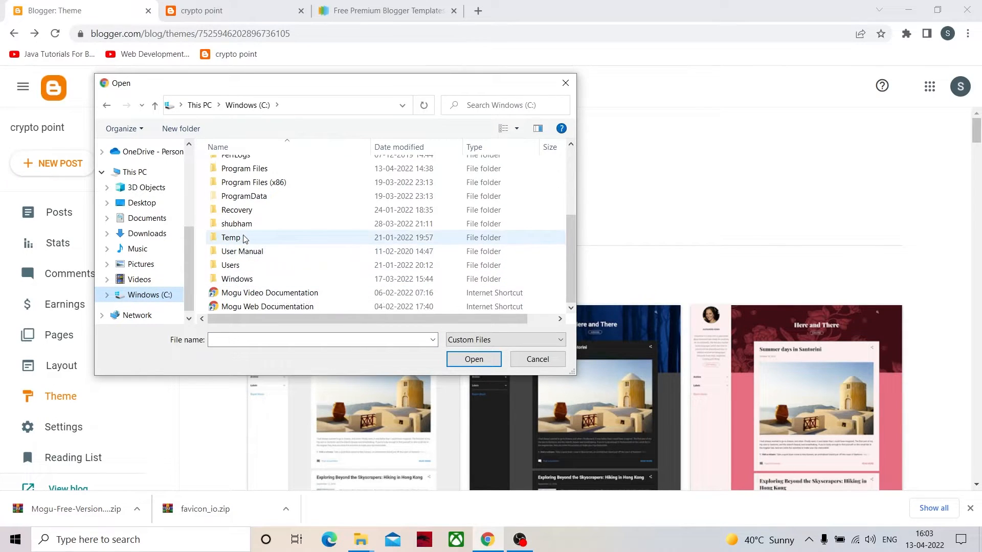
scroll(243, 238, "up", 3)
double_click(234, 208)
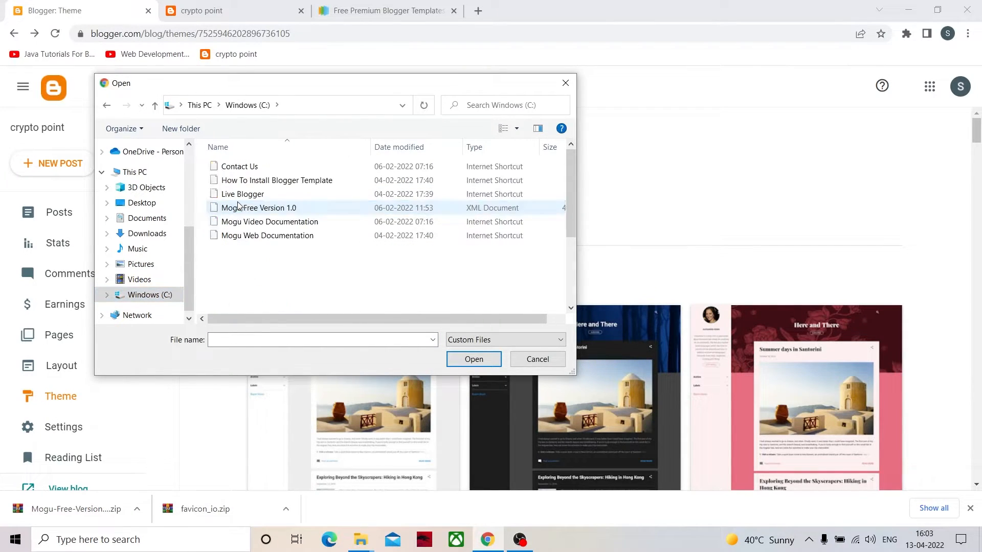
left_click(239, 211)
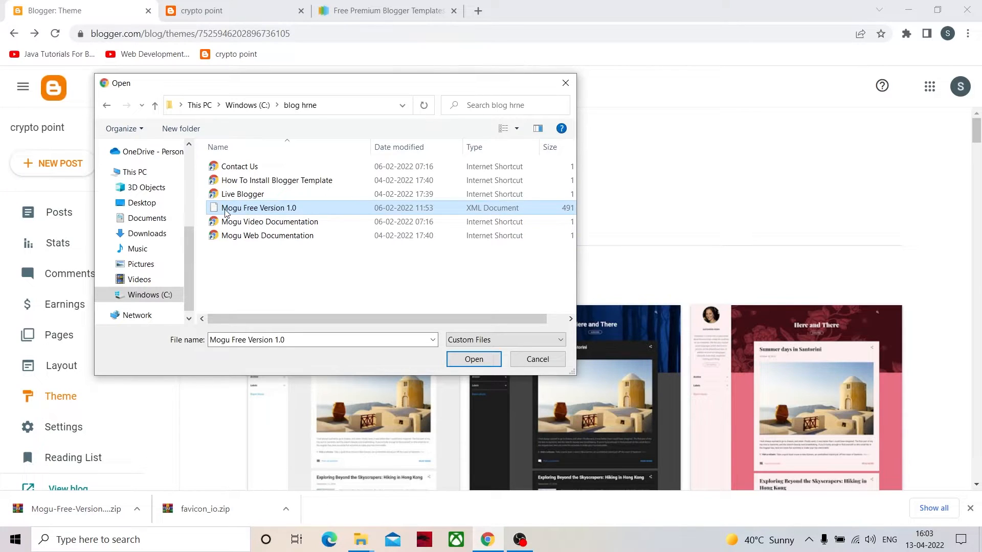
left_click(475, 359)
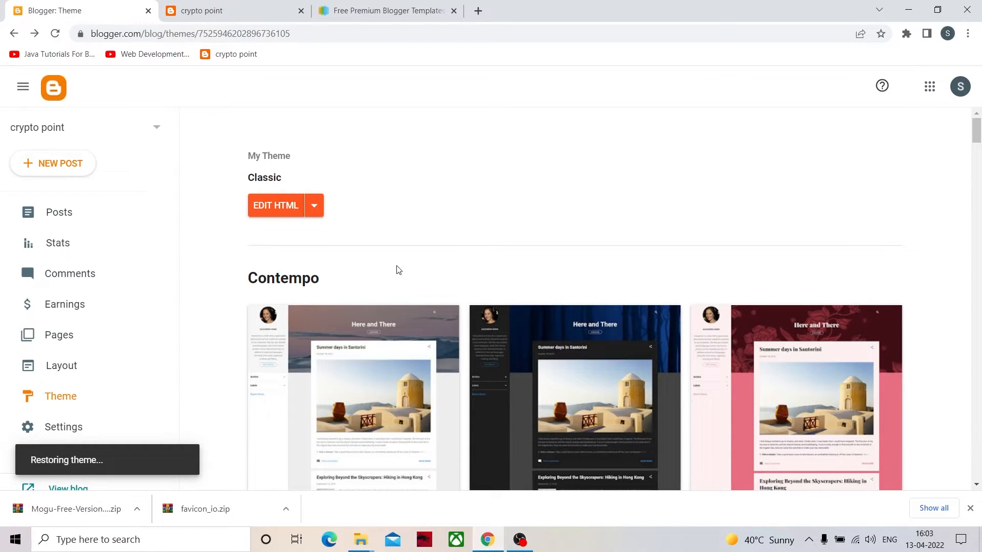
- Save the mobile theme setting with Desktop shown on mobile devices and close the dialog
scroll(399, 270, "down", 6)
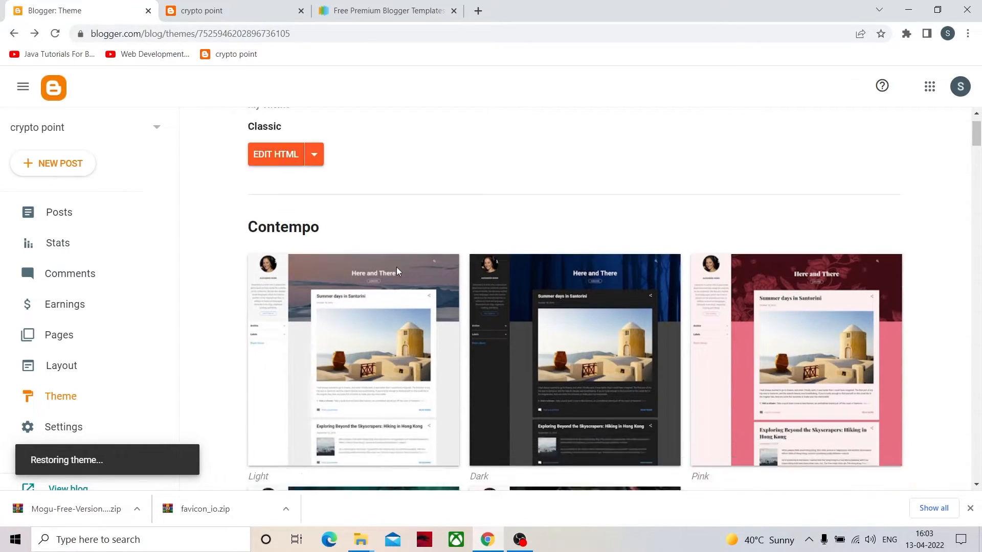
scroll(397, 273, "up", 6)
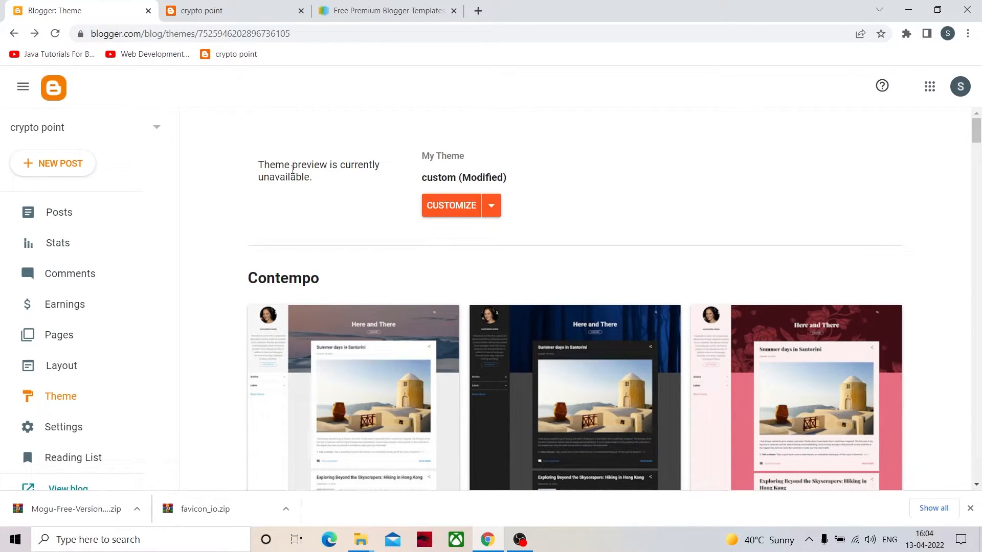
left_click(491, 205)
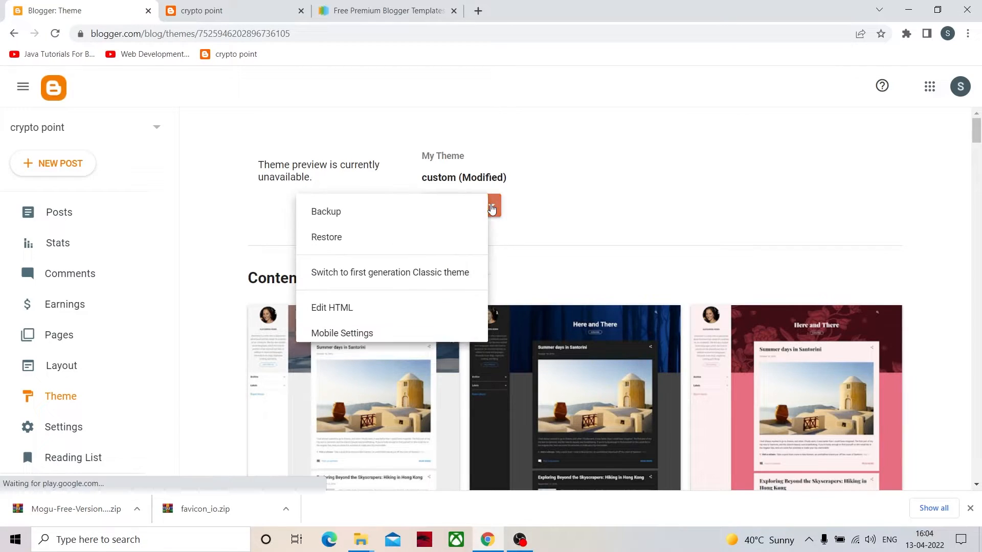
left_click(357, 334)
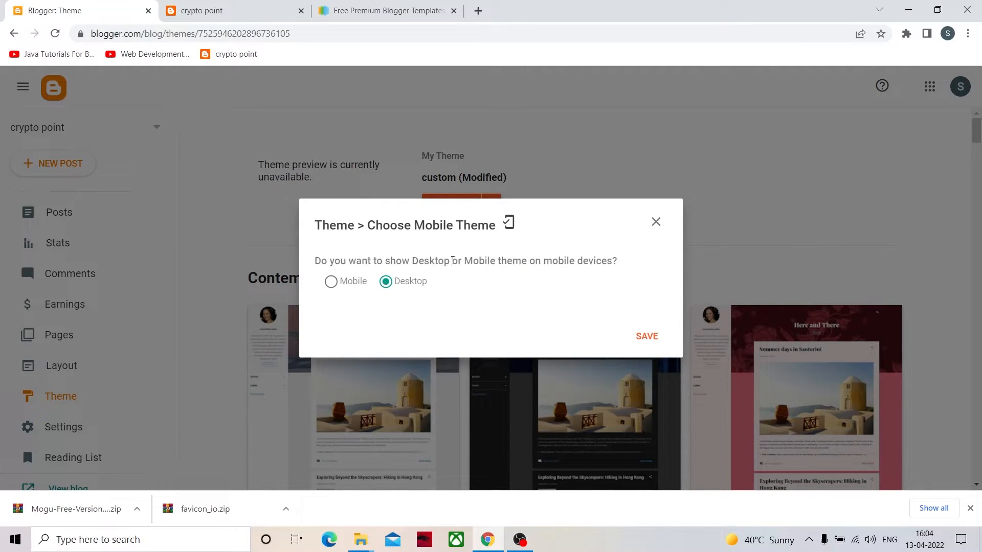
left_click(647, 339)
left_click(651, 334)
left_click(655, 221)
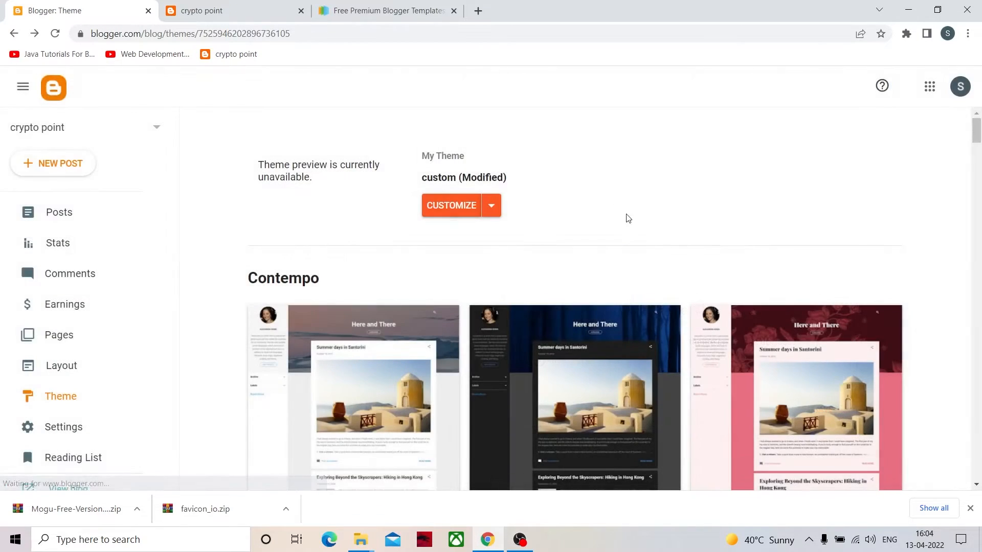
- Reload the live crypto point blog and review its home page headline and posts under the Mogu theme
left_click(278, 12)
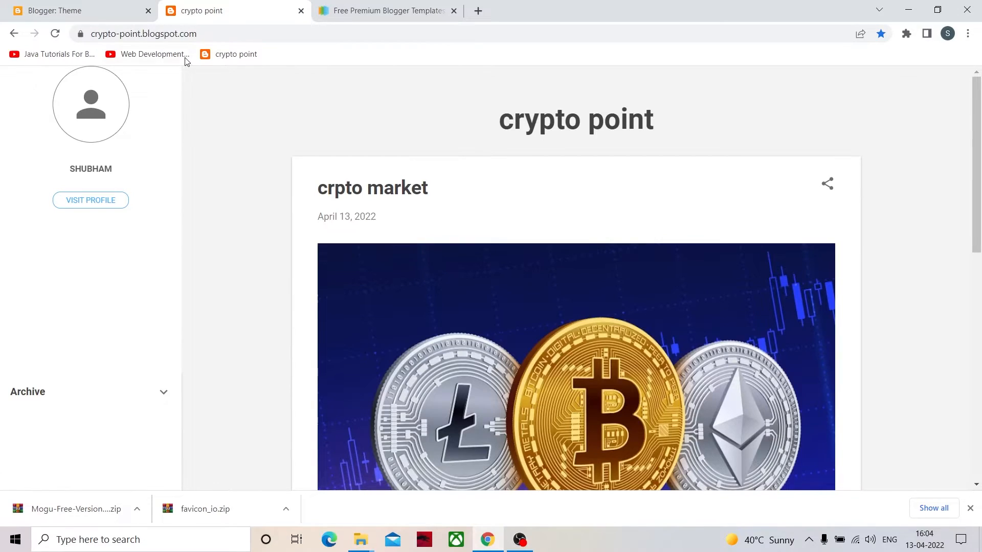
left_click(335, 215)
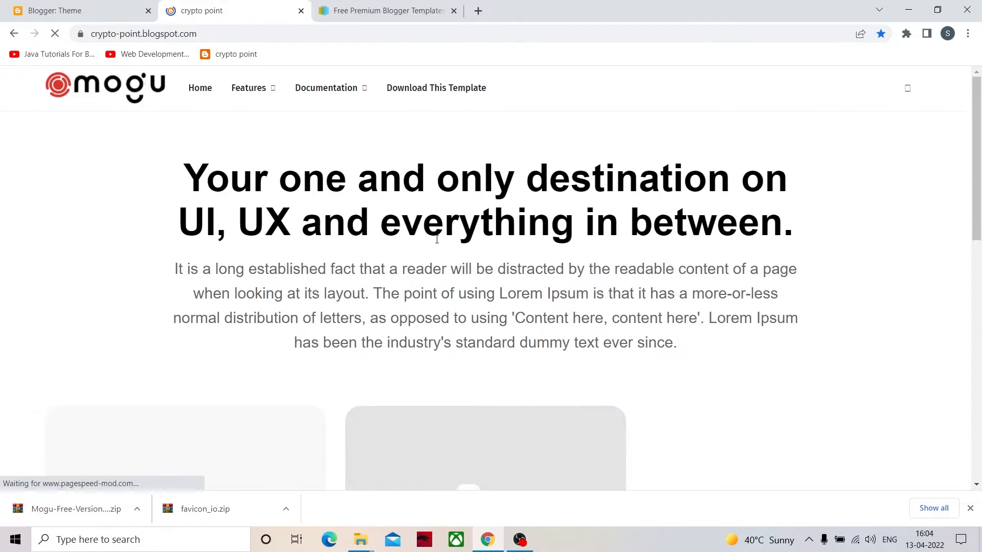
scroll(438, 244, "down", 3)
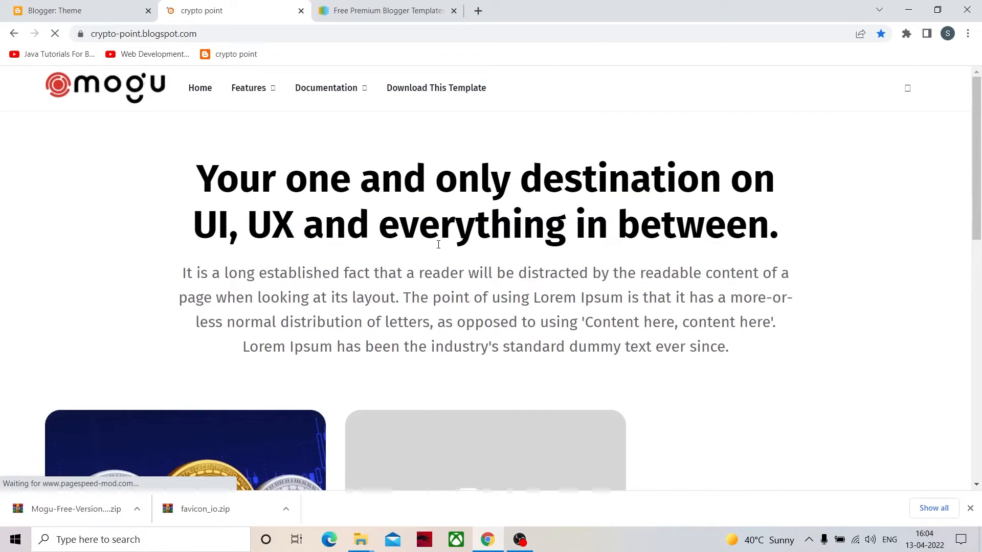
scroll(437, 245, "down", 5)
scroll(438, 247, "down", 5)
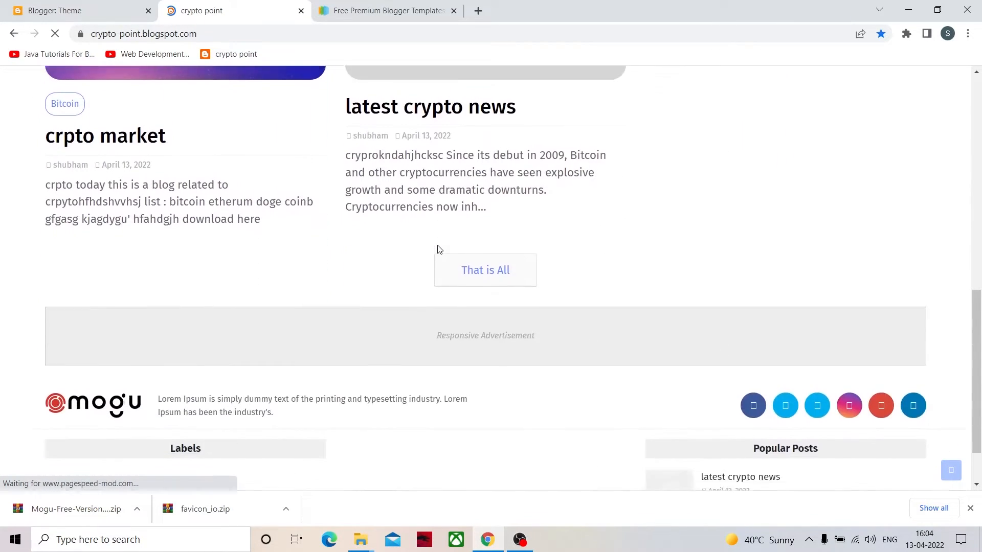
scroll(426, 307, "down", 8)
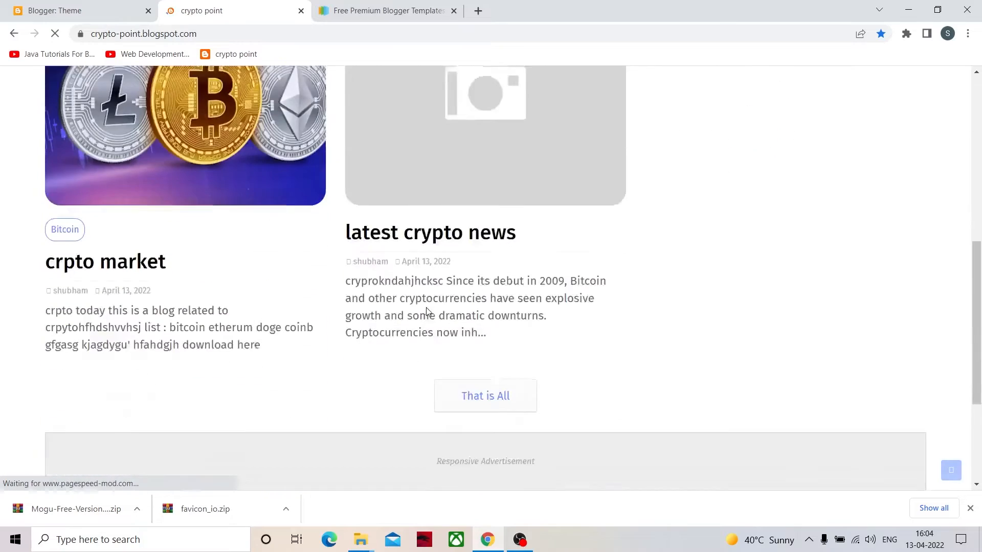
scroll(429, 314, "up", 10)
scroll(443, 267, "down", 5)
- Examine the live blog's footer area, including the advertisement block, social icons, Labels section and designer credit line
scroll(313, 276, "down", 5)
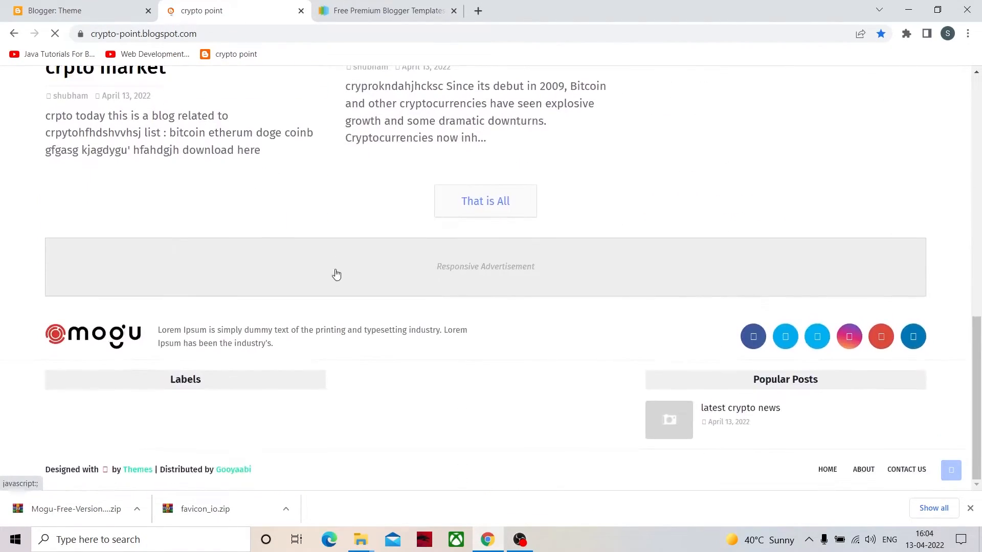
scroll(340, 285, "up", 8)
scroll(376, 320, "down", 6)
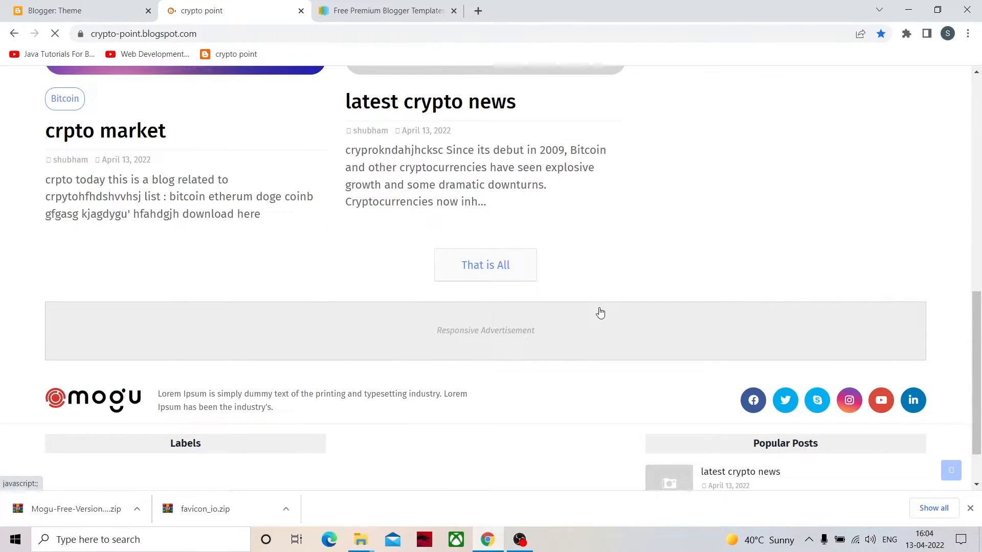
scroll(600, 313, "down", 1)
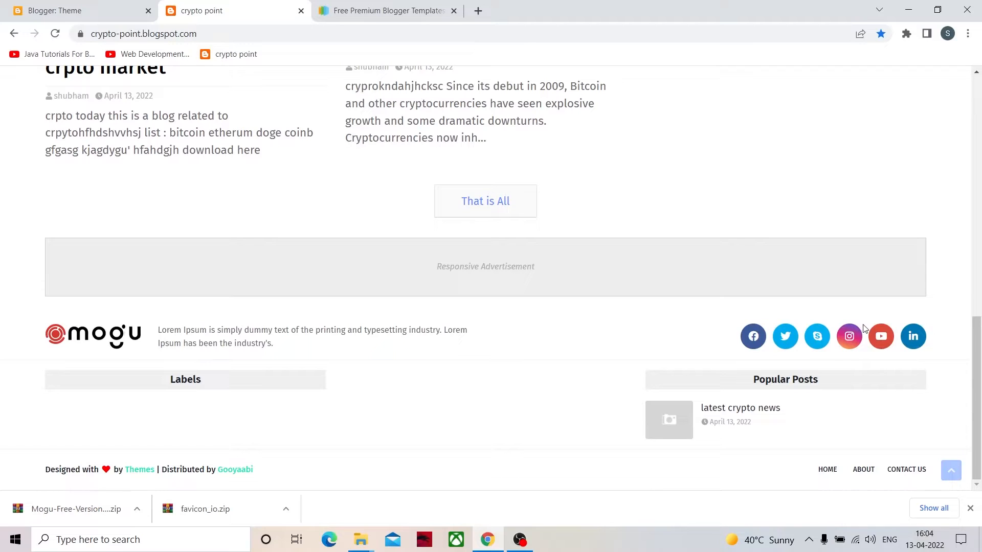
scroll(247, 387, "up", 8)
scroll(259, 345, "down", 8)
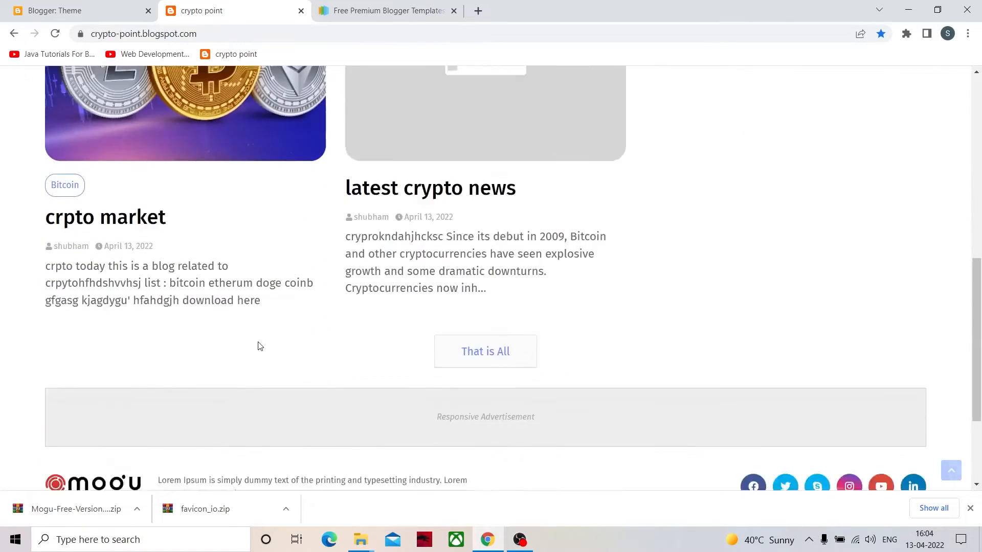
left_click_drag(43, 475, 299, 475)
left_click(299, 476)
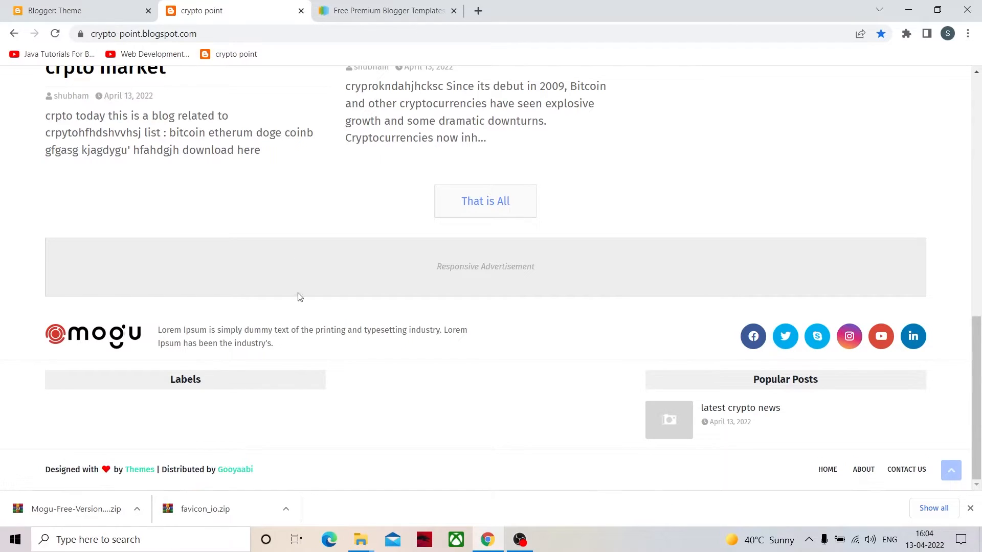
- Open the custom theme's HTML code in Blogger and look through its variables and style rules
left_click(82, 10)
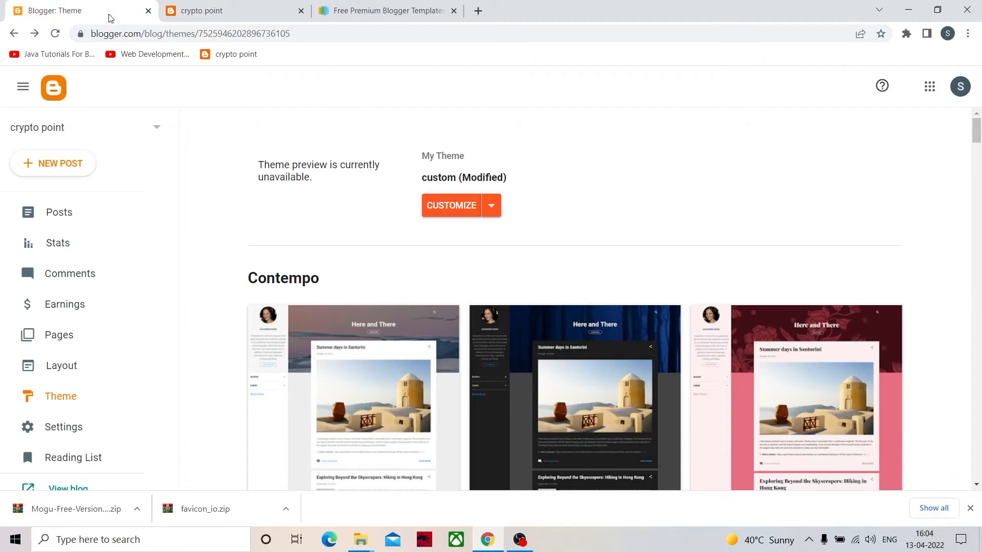
left_click(490, 205)
left_click(378, 309)
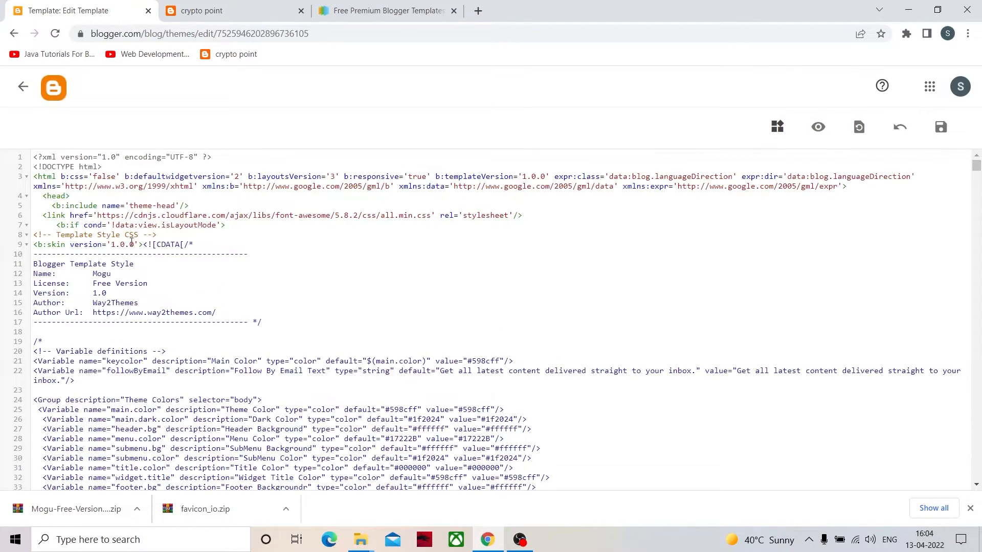
scroll(163, 334, "down", 20)
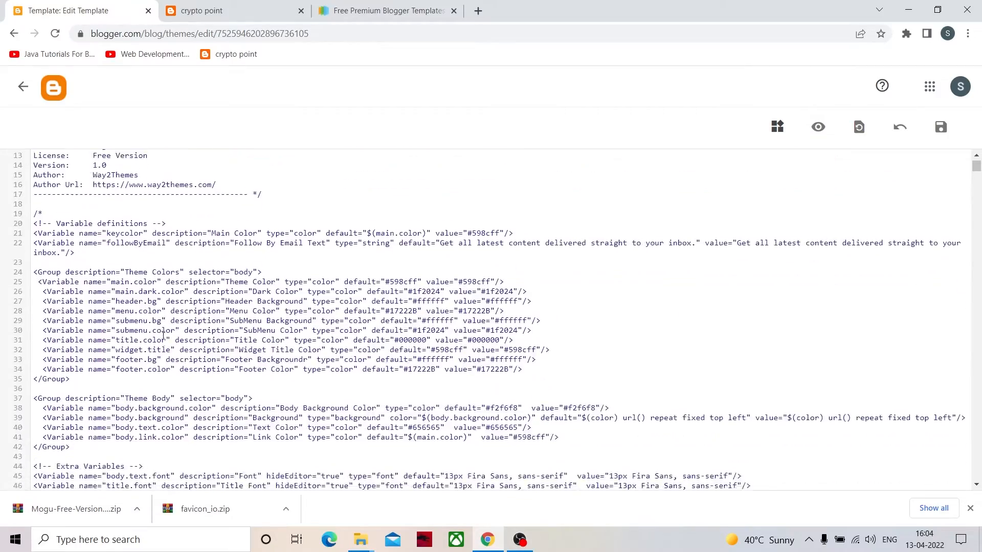
scroll(166, 338, "down", 20)
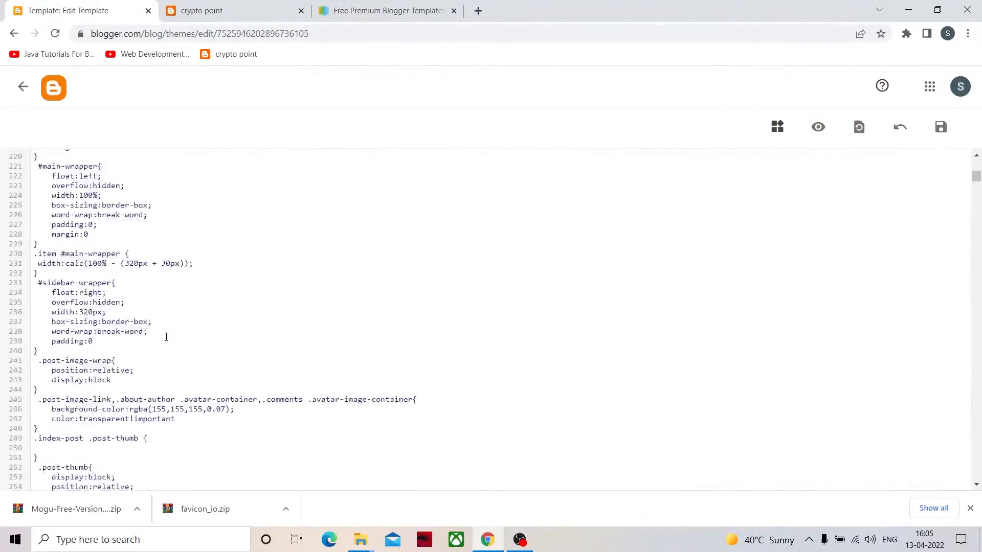
scroll(903, 312, "up", 1)
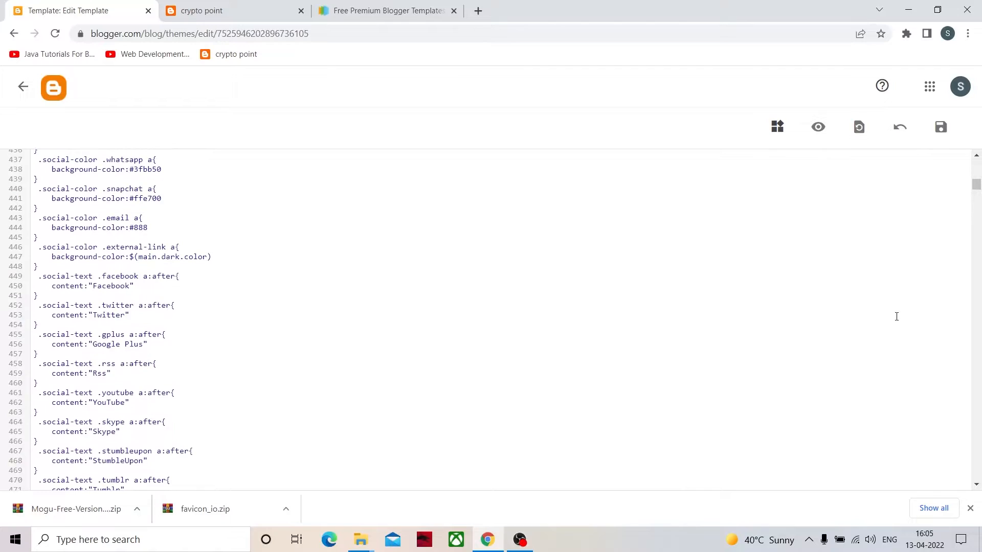
scroll(475, 153, "up", 1)
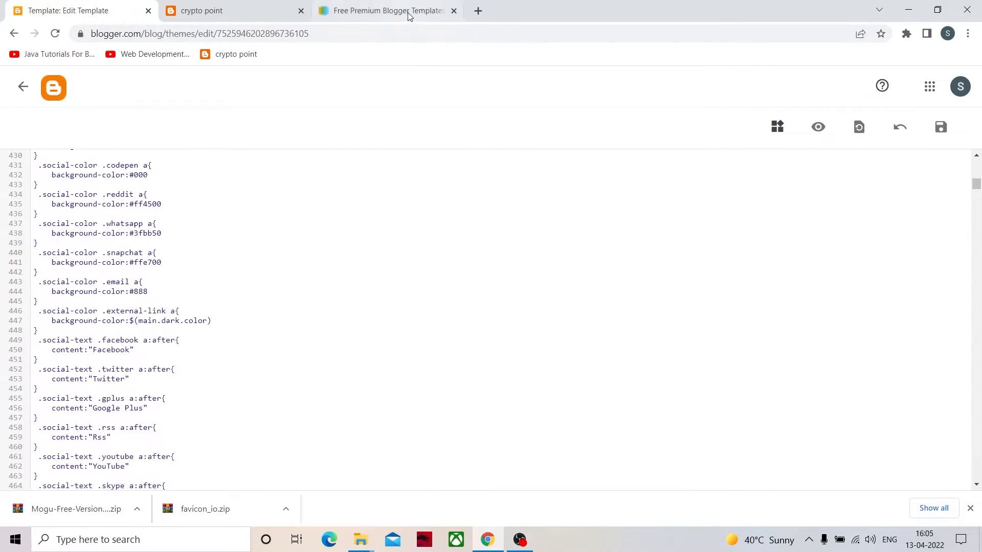
- Check the Mogu entry in the template gallery and compare the live blog's footer credit line with the theme code
left_click(241, 15)
left_click(397, 14)
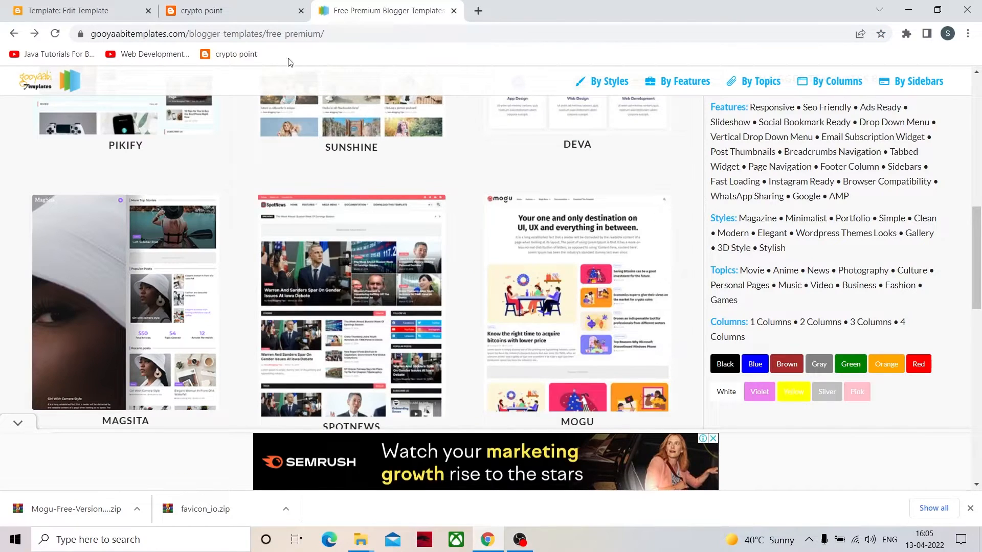
left_click(268, 11)
scroll(233, 94, "up", 6)
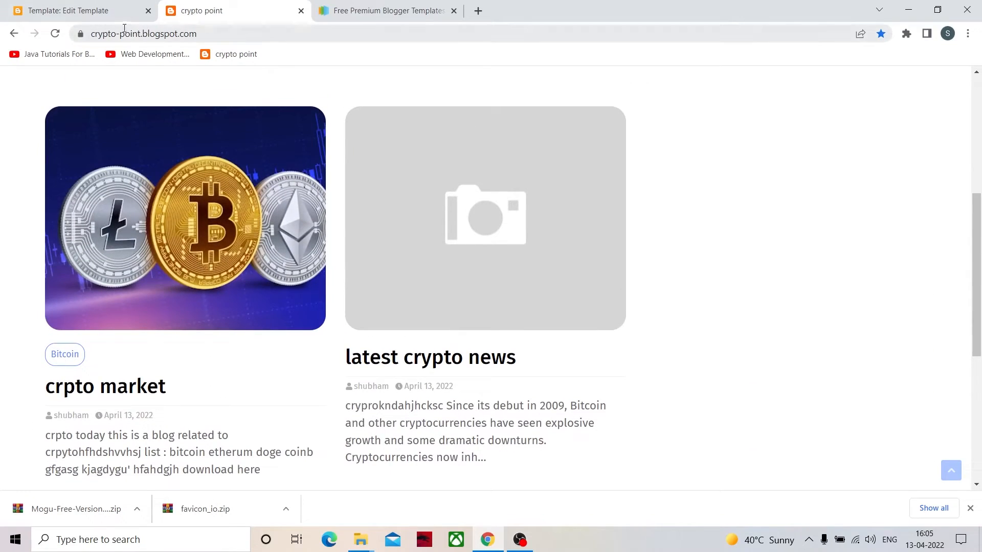
left_click(121, 13)
left_click(230, 11)
scroll(171, 425, "down", 6)
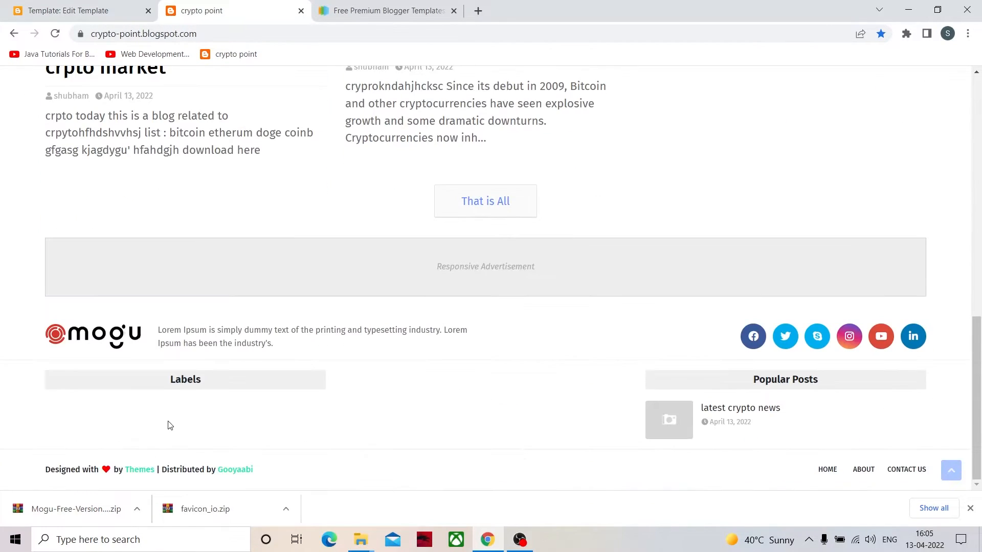
left_click_drag(45, 469, 261, 469)
left_click(266, 473)
left_click(69, 9)
left_click(189, 7)
left_click(117, 14)
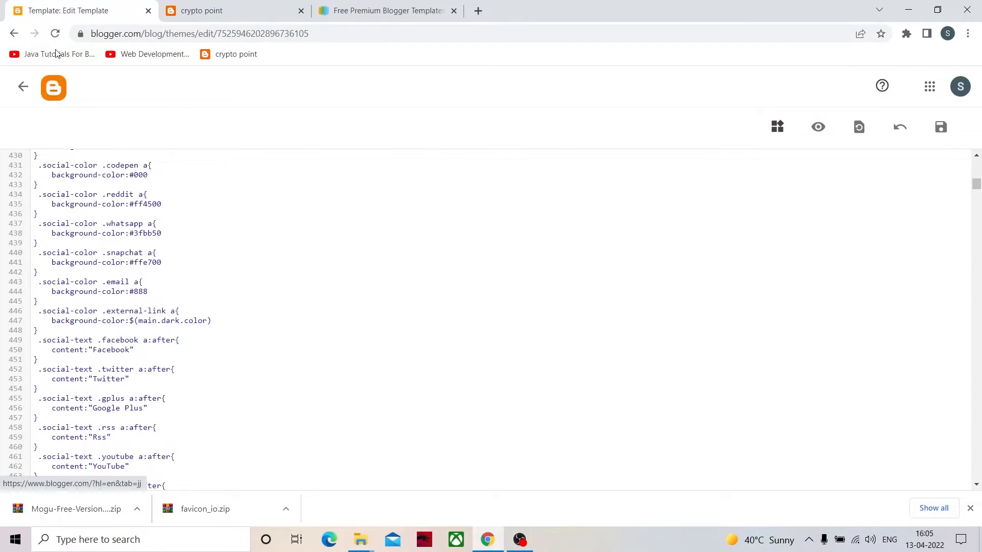
- Leave the HTML editor, open the blog's Layout and inspect the Boxed Version gadget without changing it
left_click(23, 86)
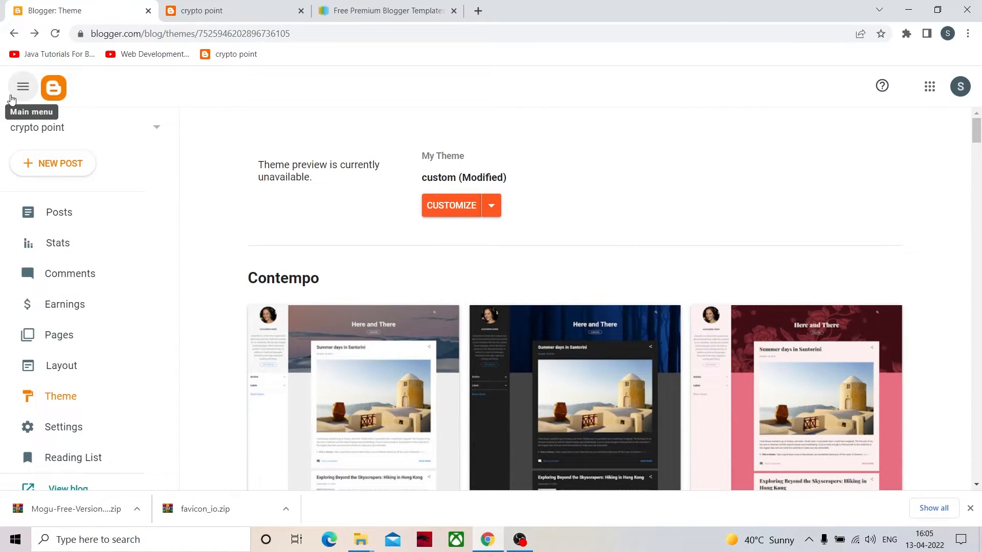
scroll(162, 194, "down", 2)
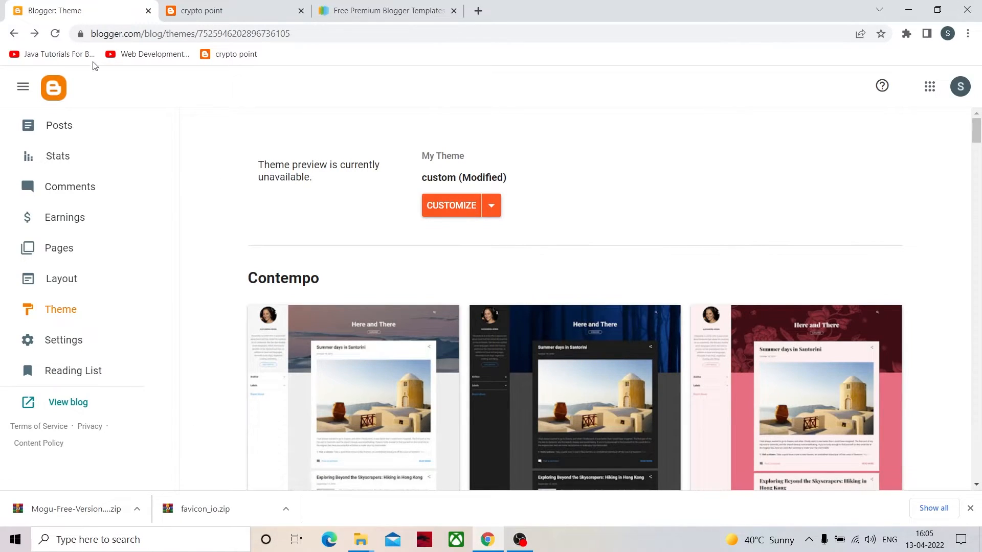
left_click(62, 296)
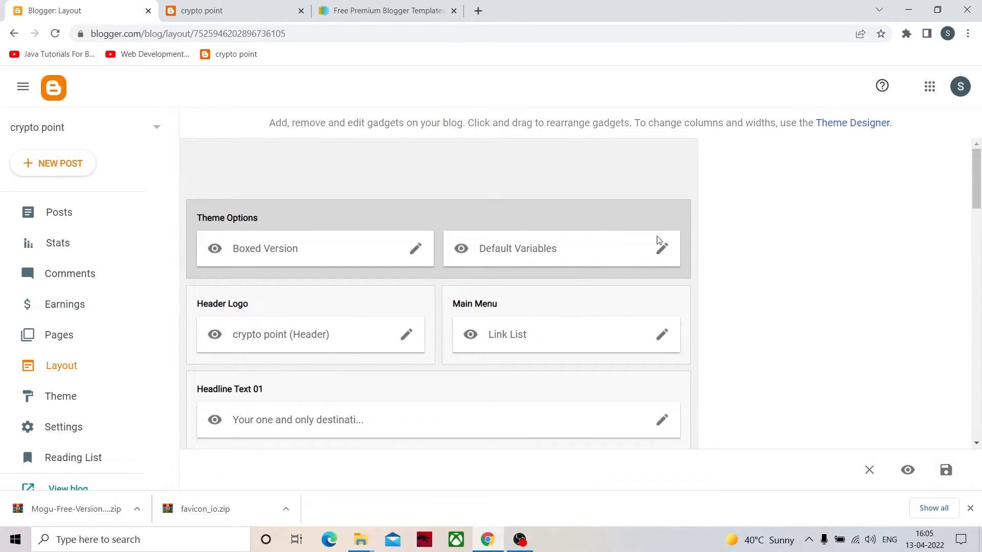
left_click(417, 249)
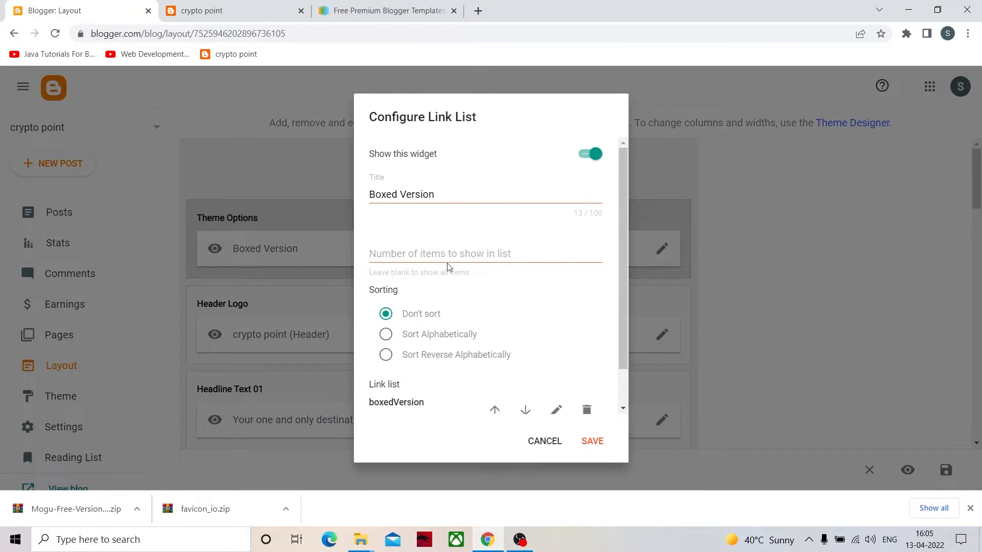
scroll(448, 267, "down", 1)
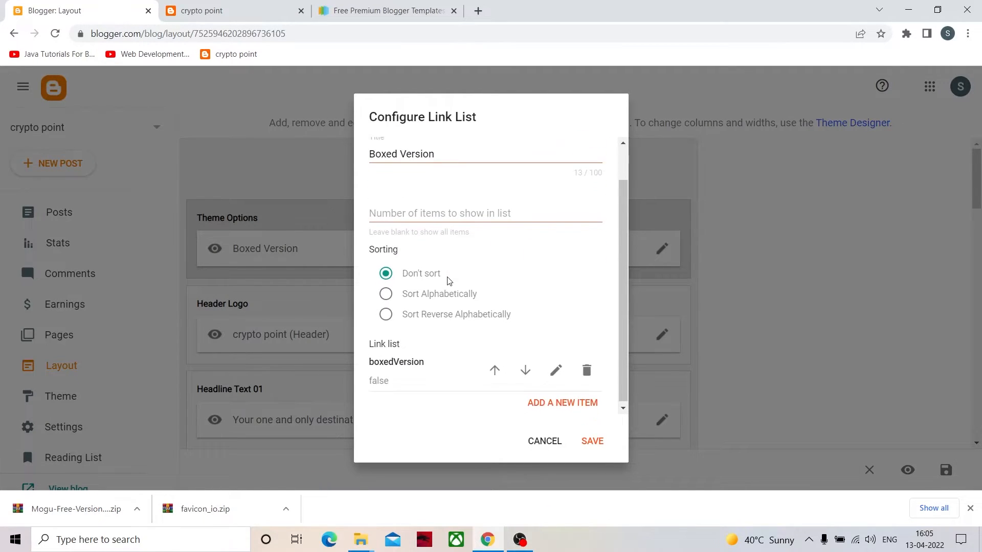
left_click(545, 441)
scroll(388, 395, "down", 1)
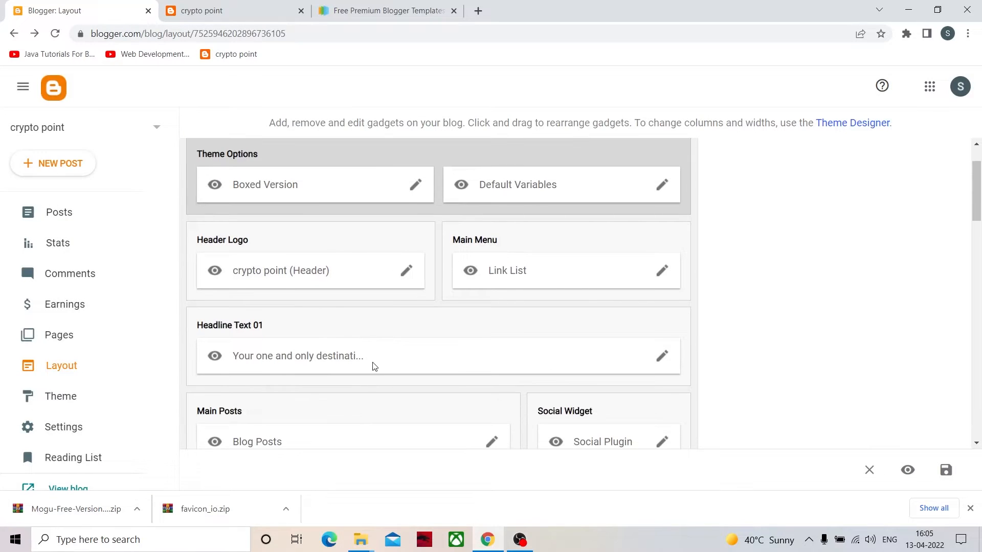
- Compare the live blog's header, menu and headline with the gadgets in the Layout
left_click(220, 10)
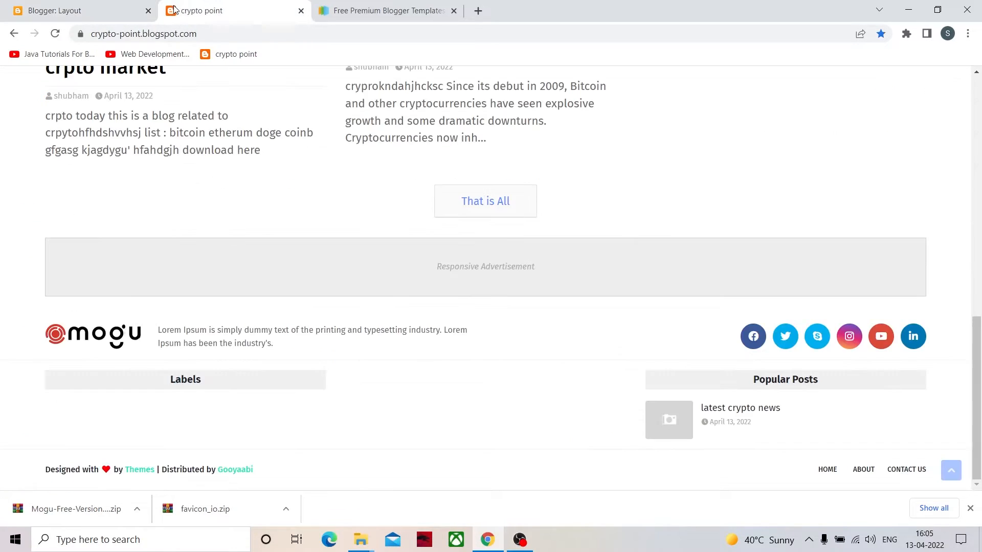
scroll(186, 204, "up", 10)
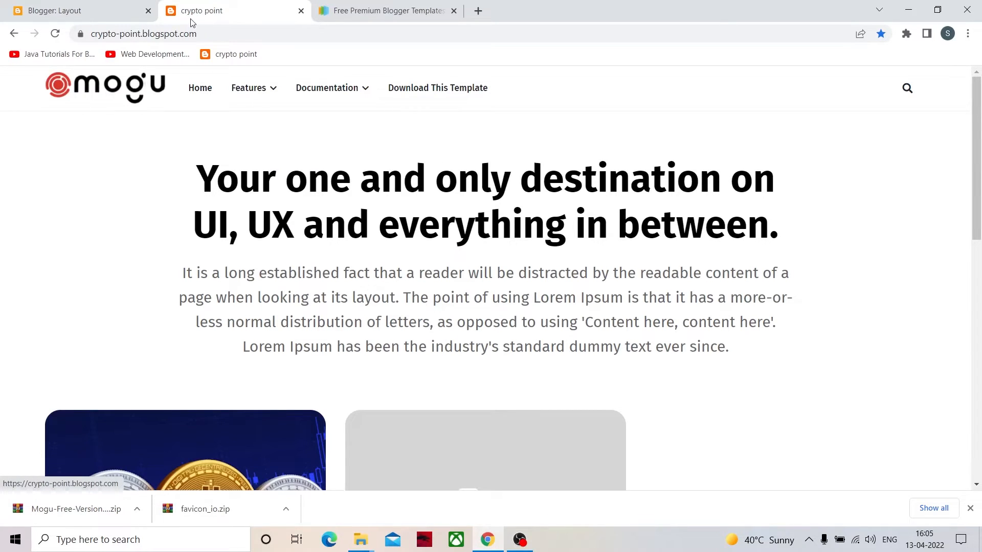
left_click(118, 20)
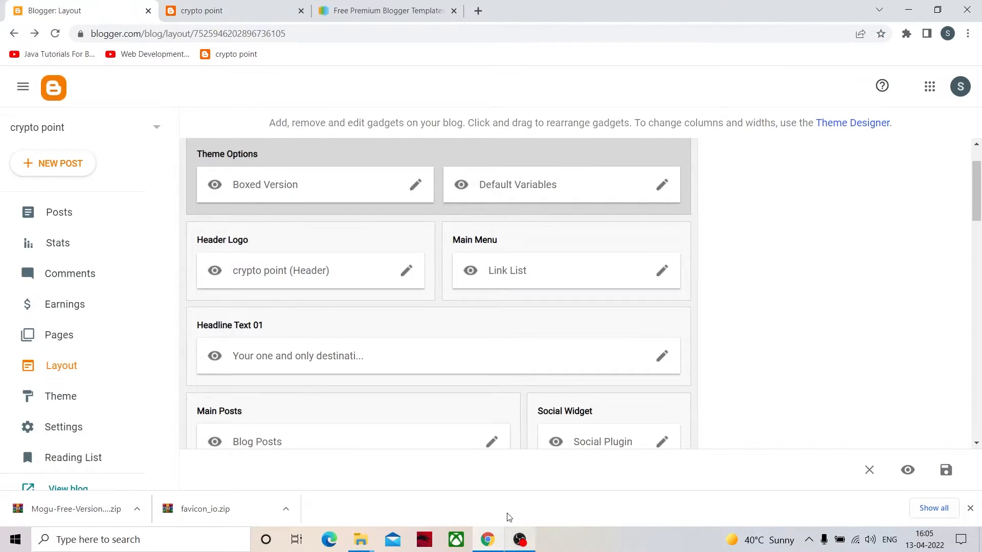
left_click(217, 9)
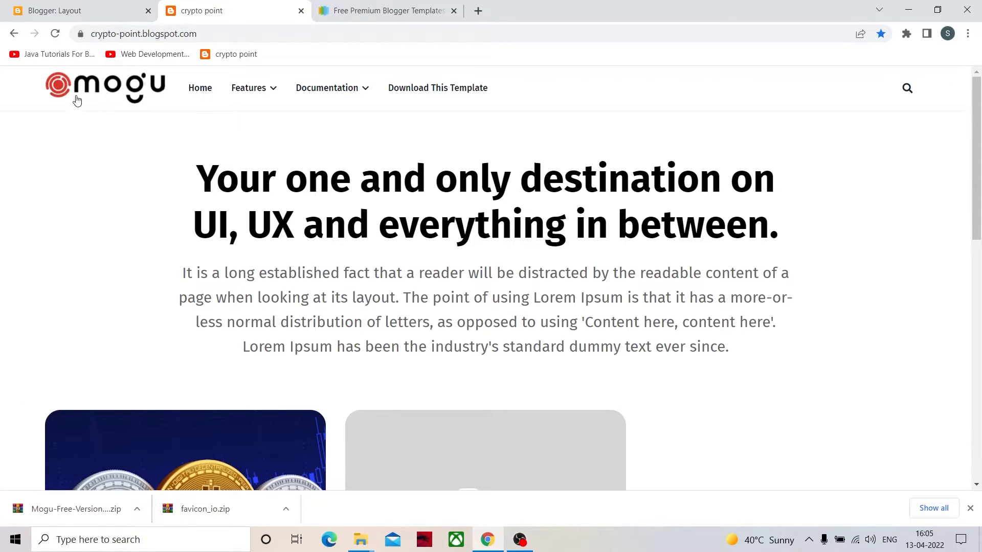
- Open the Header Logo gadget's settings, review the upload-from-computer image and placement options, and close it without saving
left_click(87, 13)
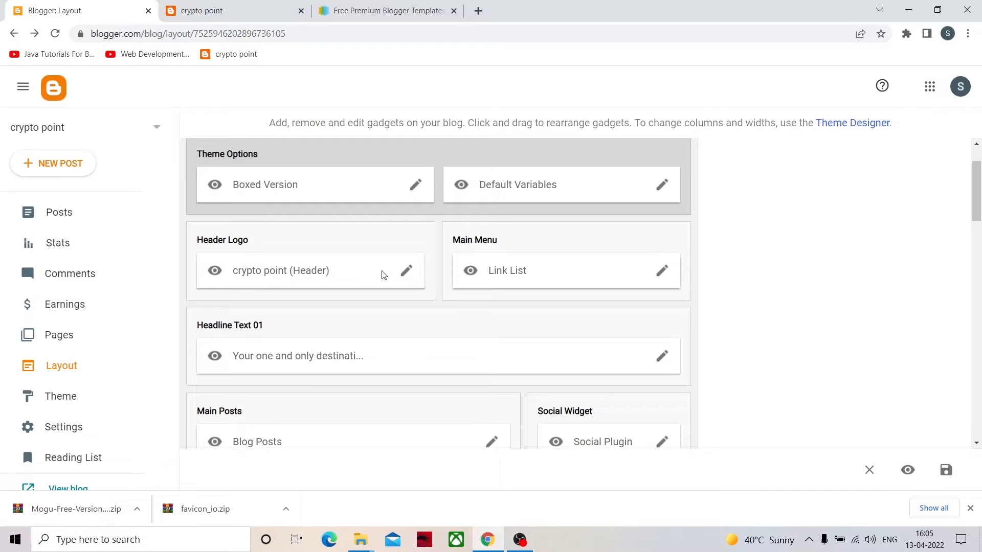
left_click(408, 271)
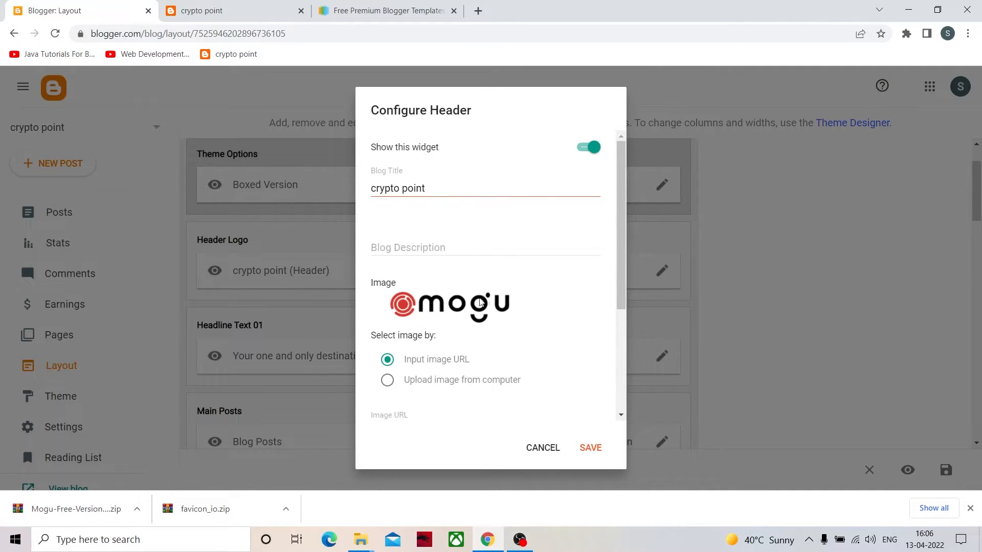
left_click(447, 387)
scroll(471, 364, "down", 3)
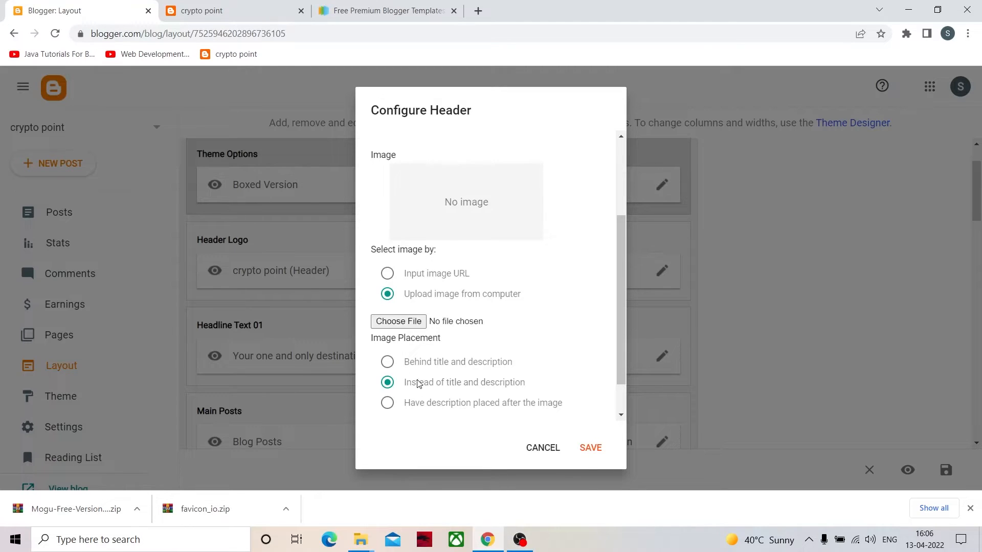
scroll(508, 381, "up", 3)
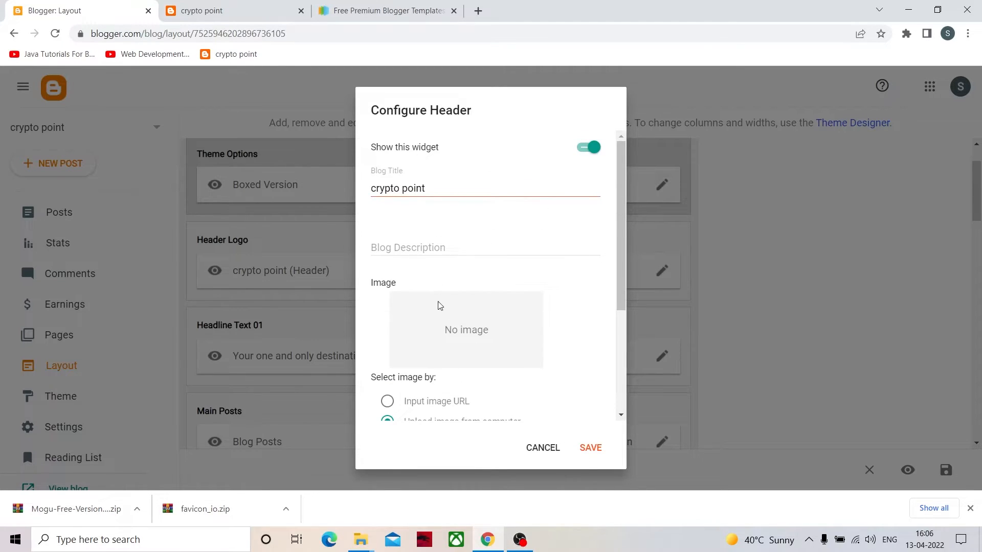
scroll(440, 394, "down", 3)
scroll(527, 286, "up", 3)
left_click(541, 449)
right_click(542, 446)
left_click(408, 321)
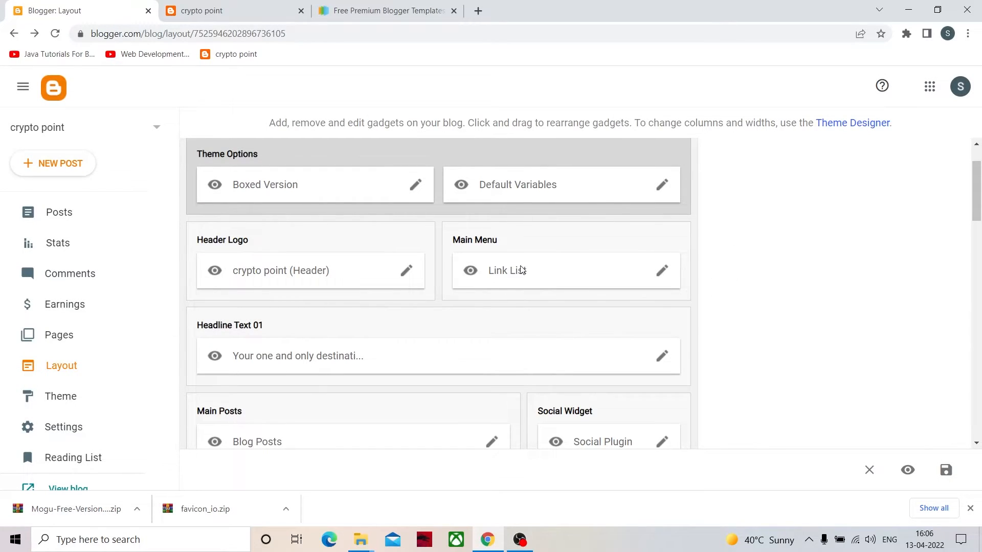
- Look through the Main Menu gadget's link list settings and close them without saving
left_click(663, 271)
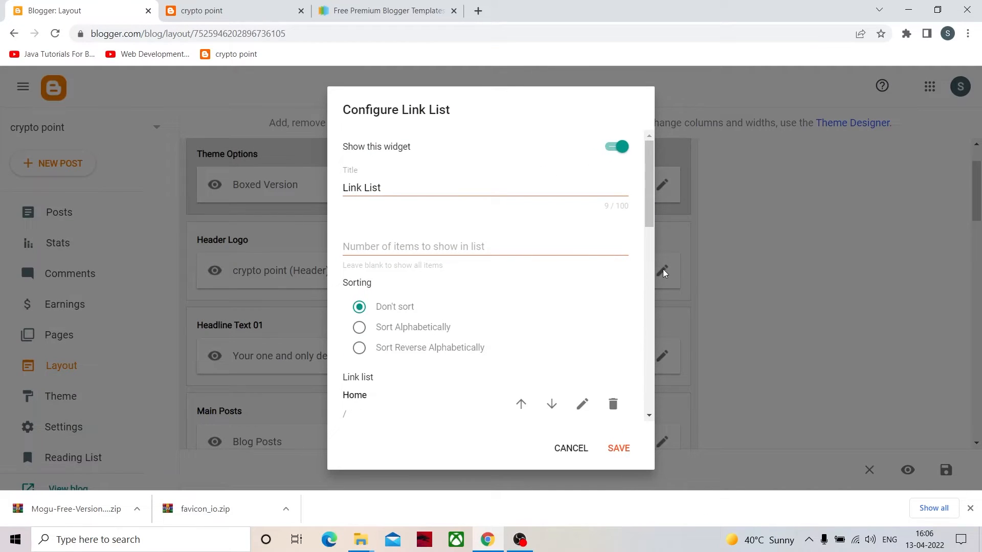
scroll(514, 328, "down", 5)
scroll(514, 328, "down", 5)
scroll(478, 371, "up", 10)
left_click(571, 449)
- Look over the live blog's homepage from its posts back up to the header menu
left_click(261, 13)
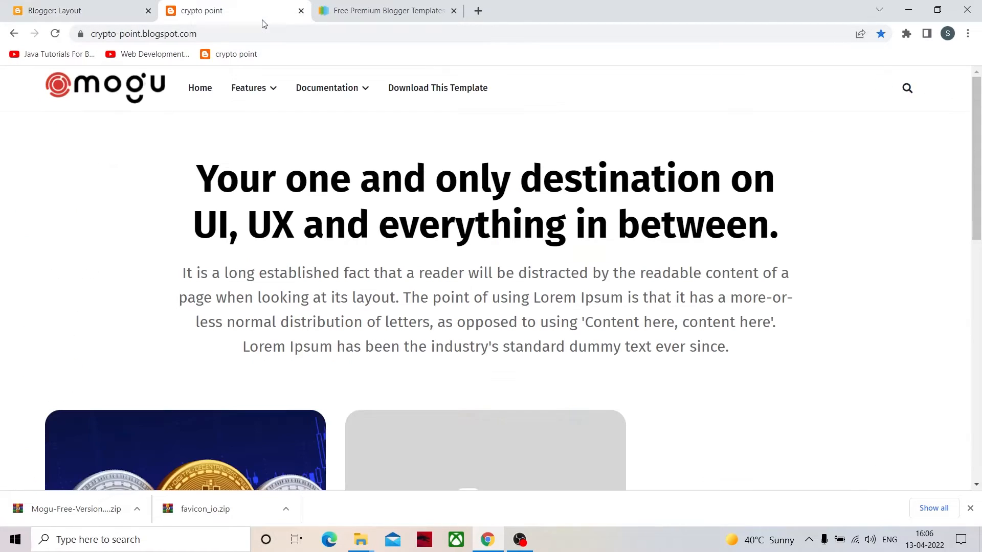
scroll(386, 162, "down", 3)
scroll(388, 163, "down", 8)
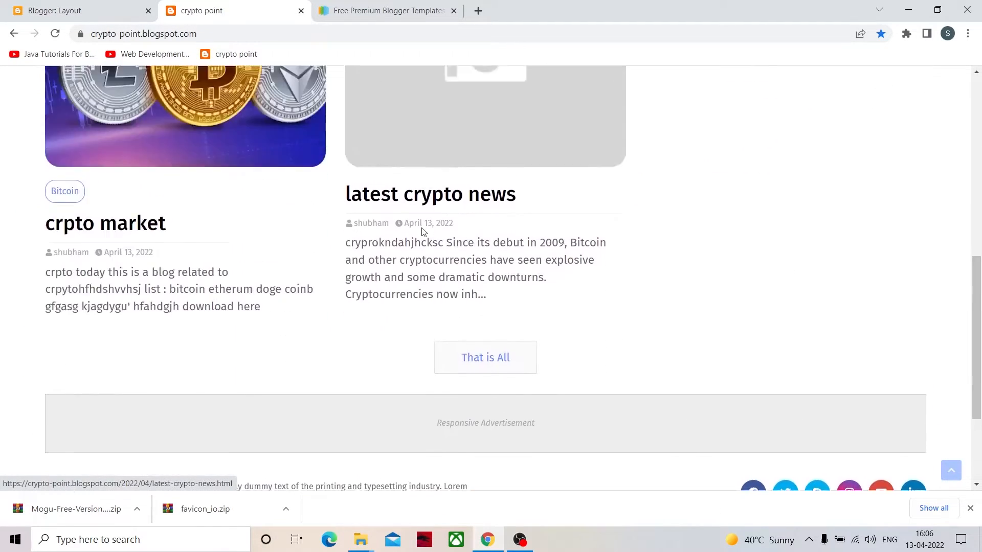
scroll(399, 164, "up", 10)
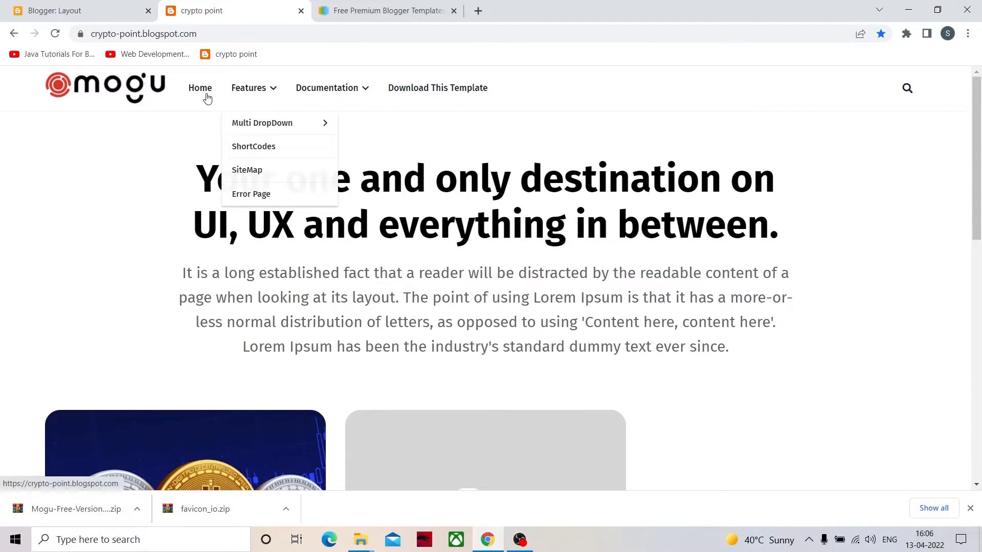
- Shrink the browser window to about phone width and examine the live blog's responsive layout
left_click_drag(541, 4, 478, 31)
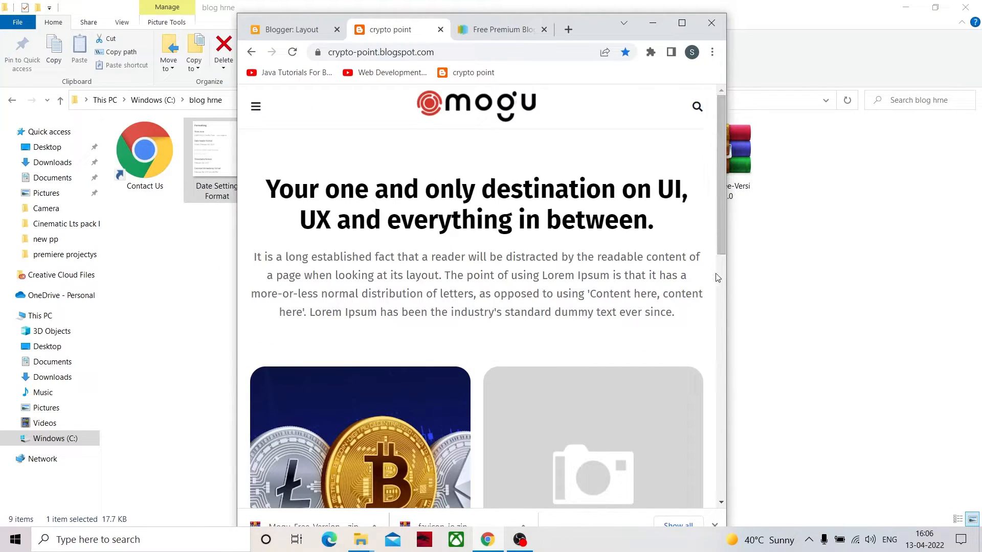
left_click_drag(726, 298, 557, 298)
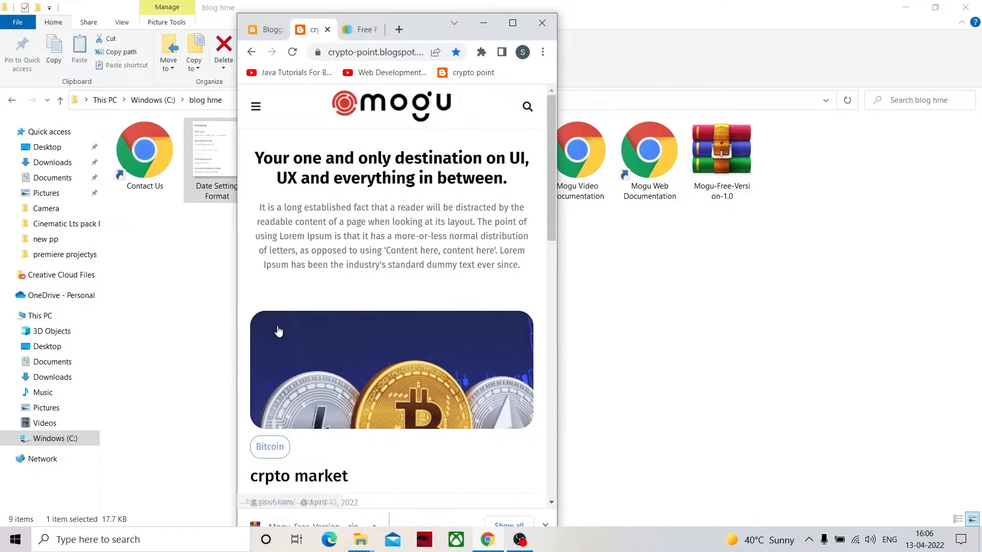
scroll(286, 338, "down", 6)
scroll(299, 348, "down", 5)
scroll(315, 307, "up", 15)
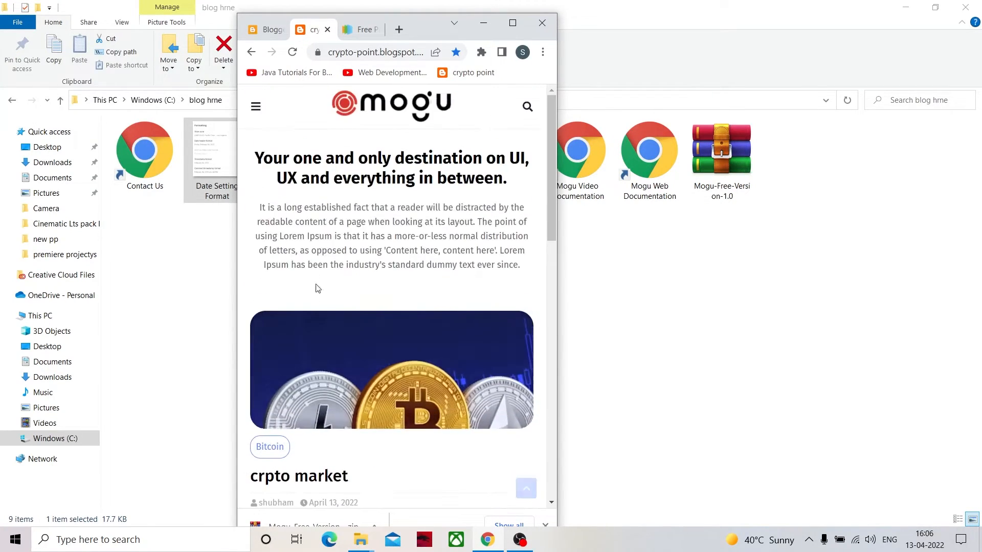
- Check the blog's collapsed mobile menu and its Features entry, then close the menu and maximize the browser window again
left_click(256, 107)
left_click(256, 106)
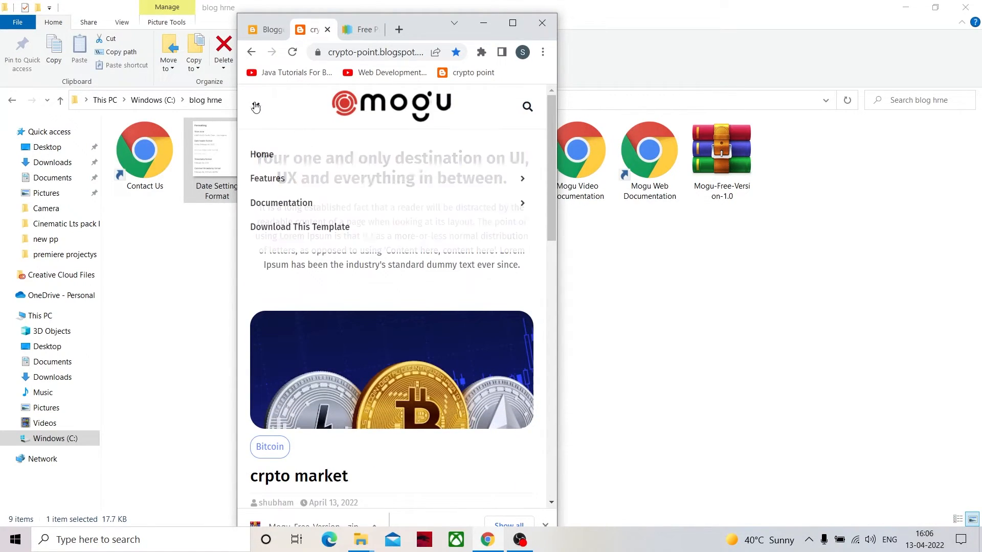
scroll(297, 191, "down", 3)
scroll(335, 187, "up", 3)
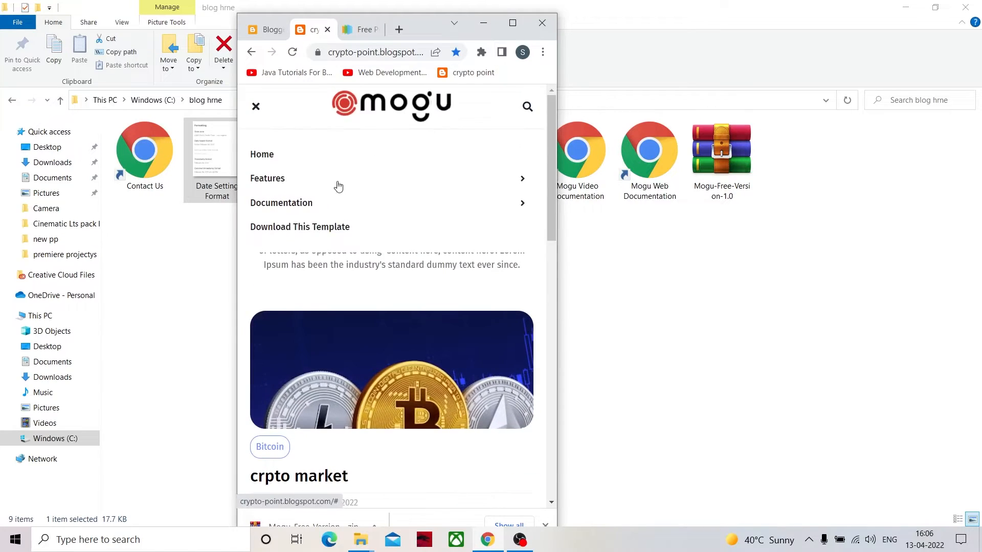
left_click(511, 182)
scroll(510, 180, "down", 10)
scroll(375, 221, "up", 10)
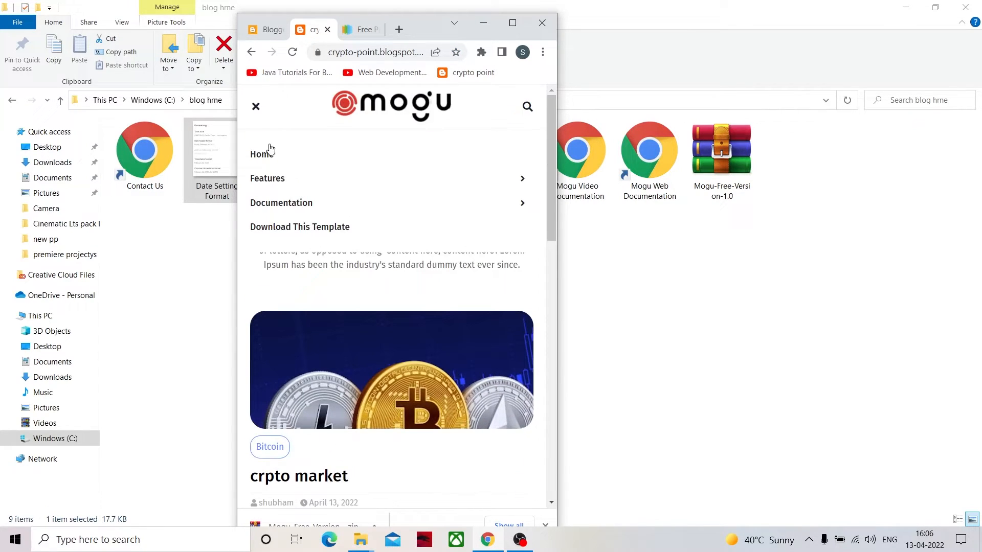
left_click(256, 107)
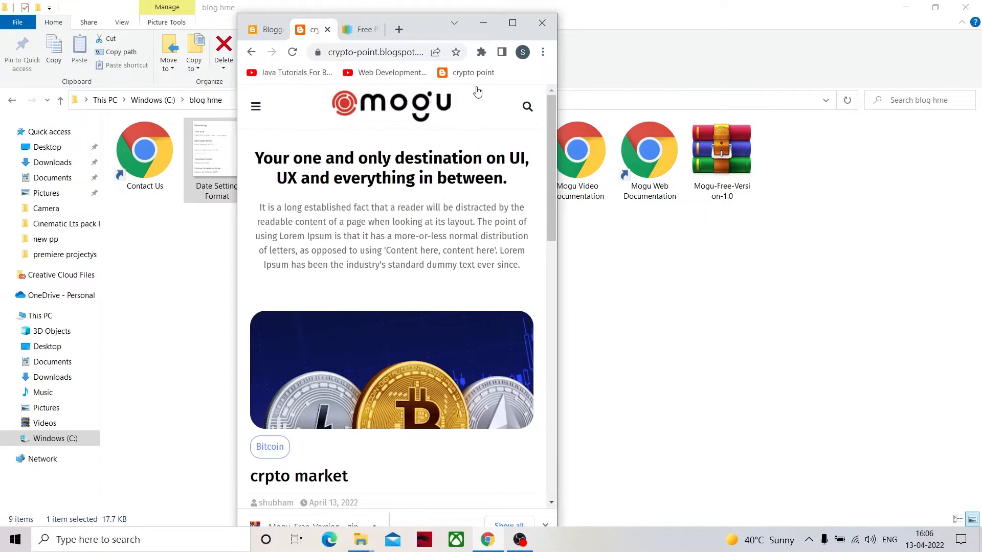
left_click(513, 26)
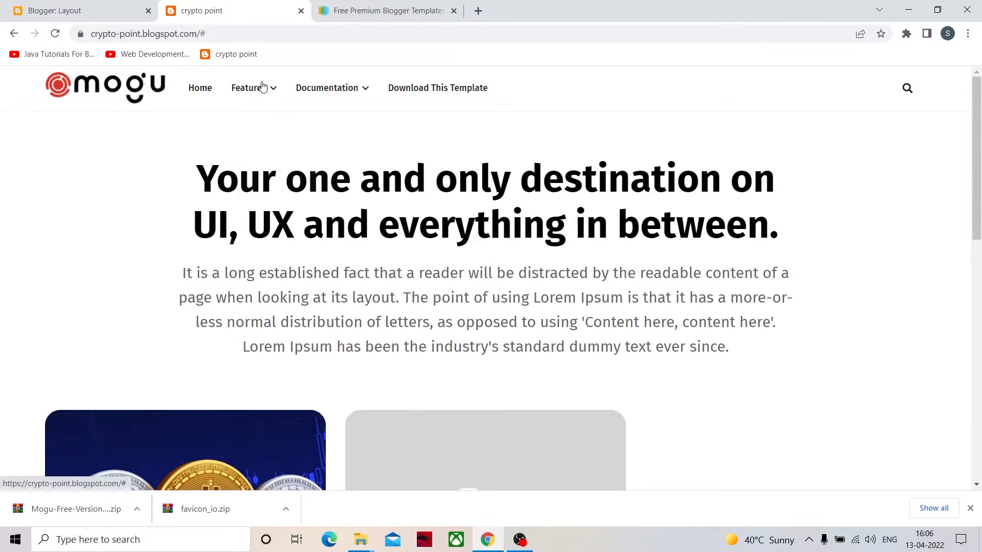
- Compare the live Features and Multi DropDown submenus with the Main Menu link list entries, leaving the list unsaved
mouse_move(259, 87)
mouse_move(249, 129)
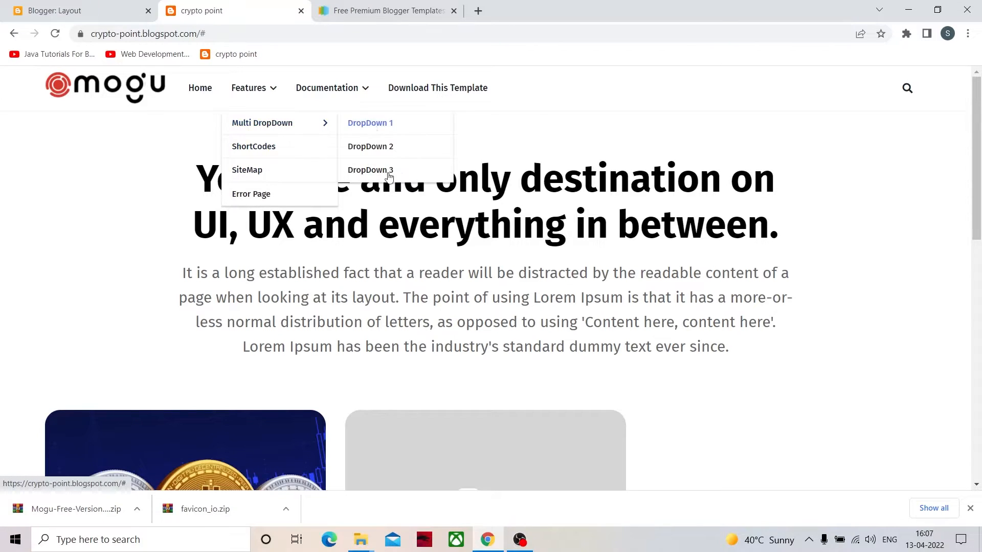
left_click(109, 15)
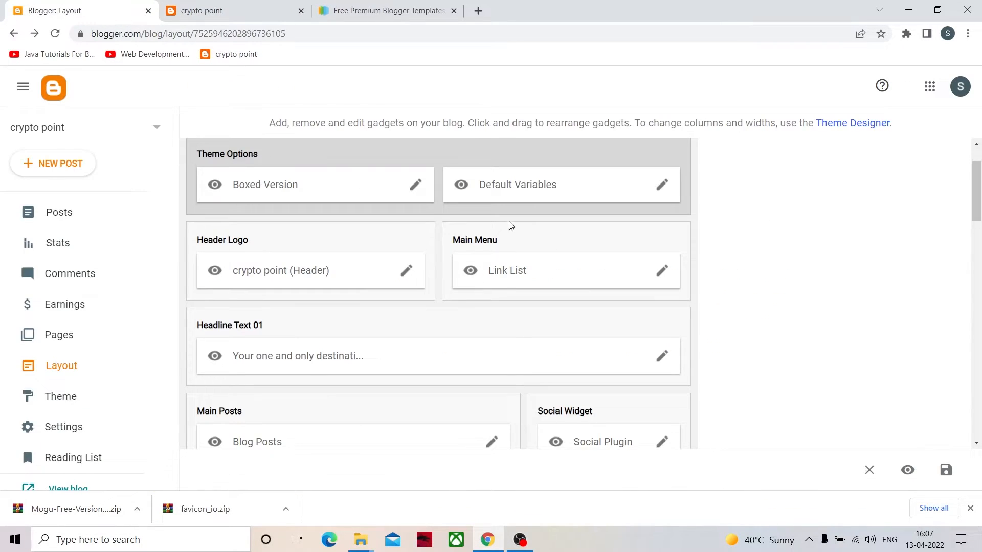
left_click(668, 273)
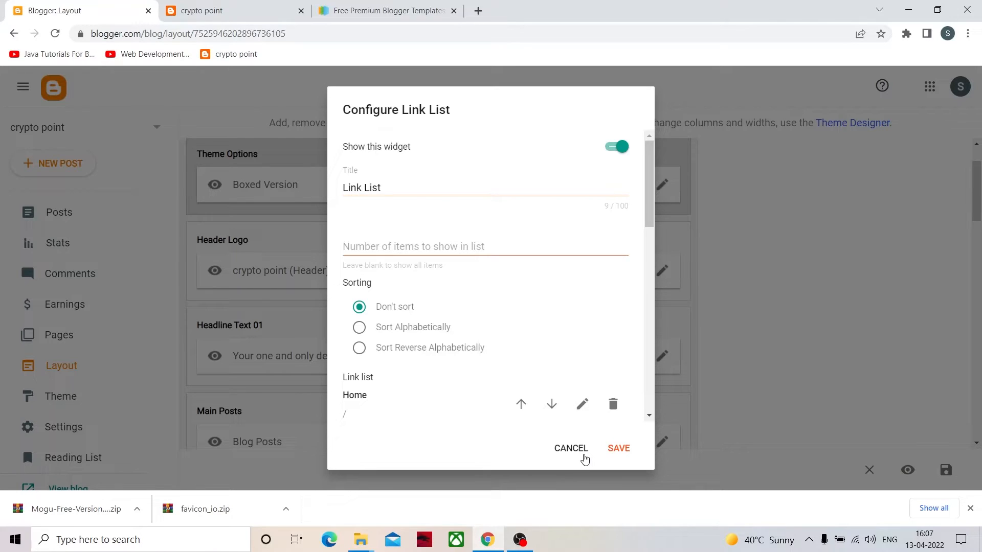
scroll(489, 425, "down", 3)
scroll(434, 345, "down", 3)
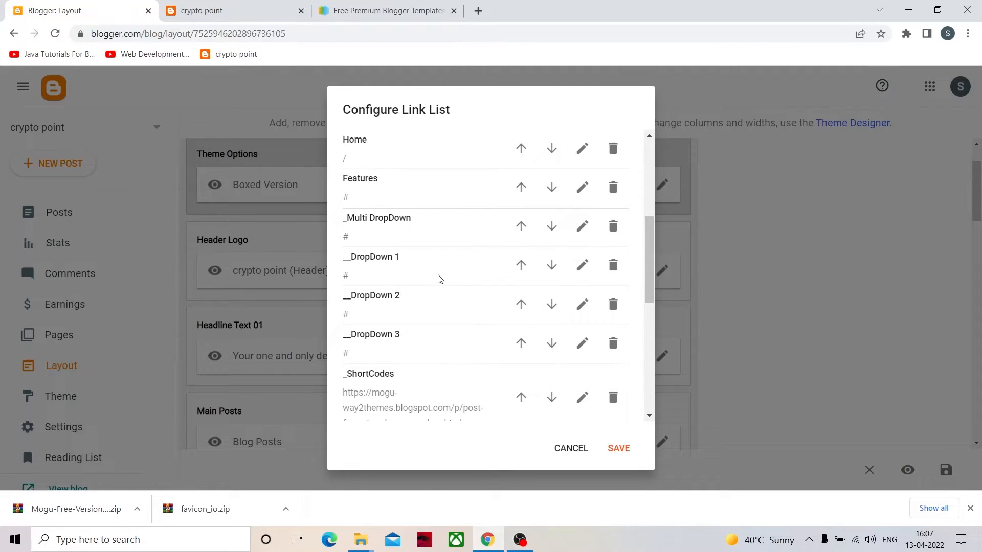
left_click(571, 448)
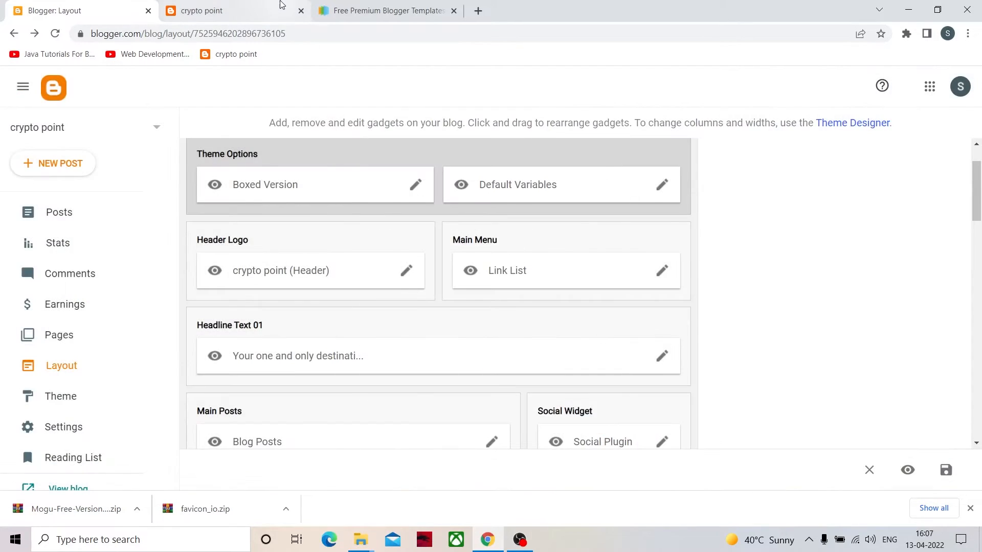
- Examine the live blog's dropdown menus, headline, posts, advertisement area and footer
left_click(225, 10)
mouse_move(279, 124)
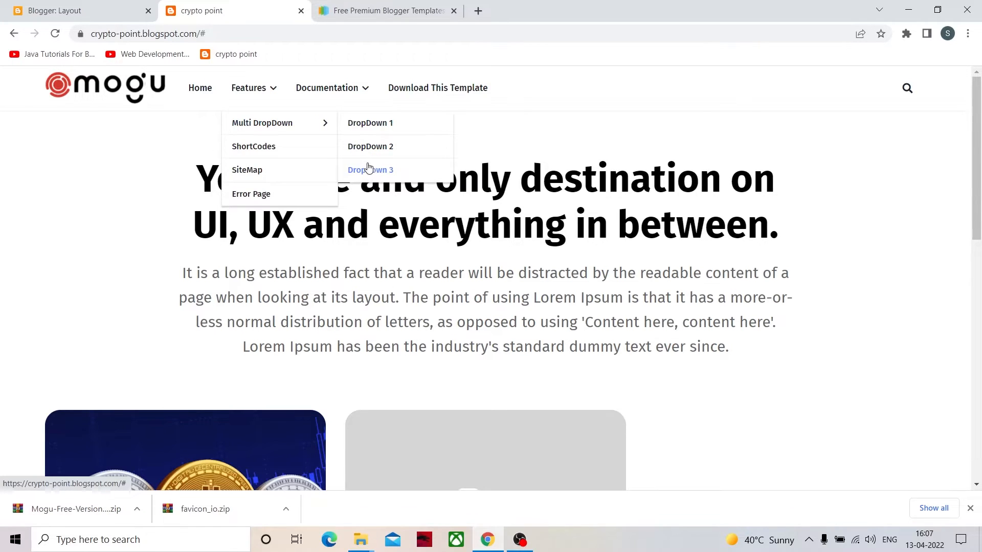
mouse_move(360, 89)
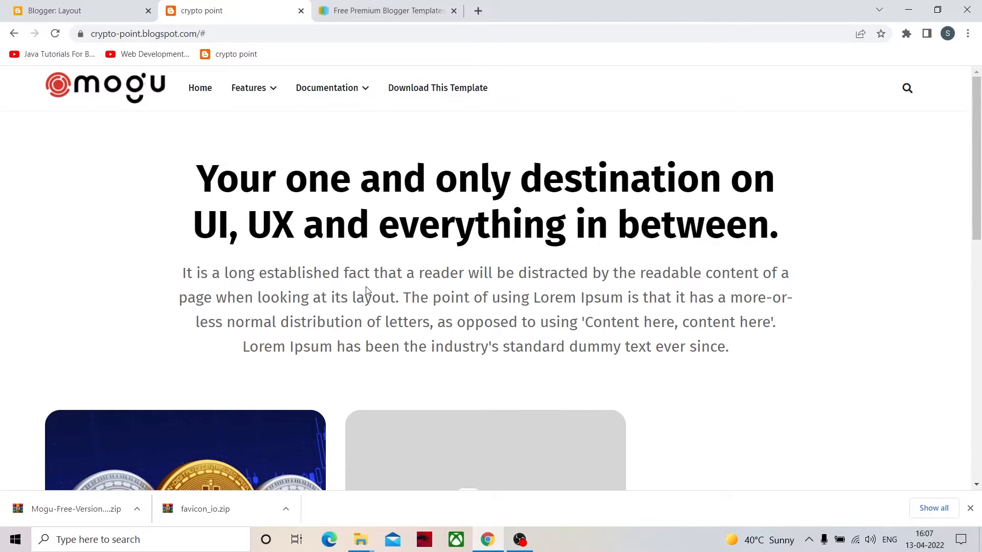
scroll(366, 290, "down", 1)
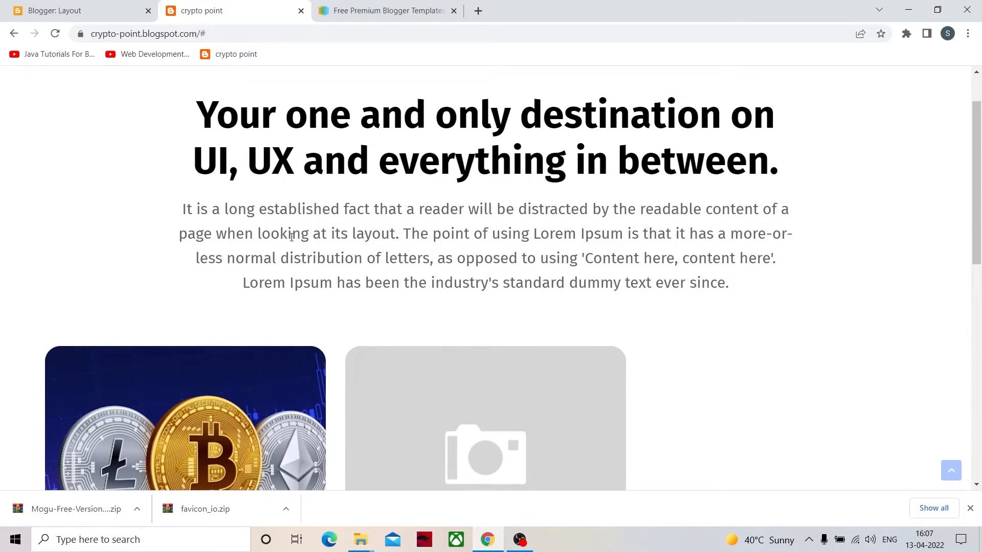
scroll(351, 241, "down", 9)
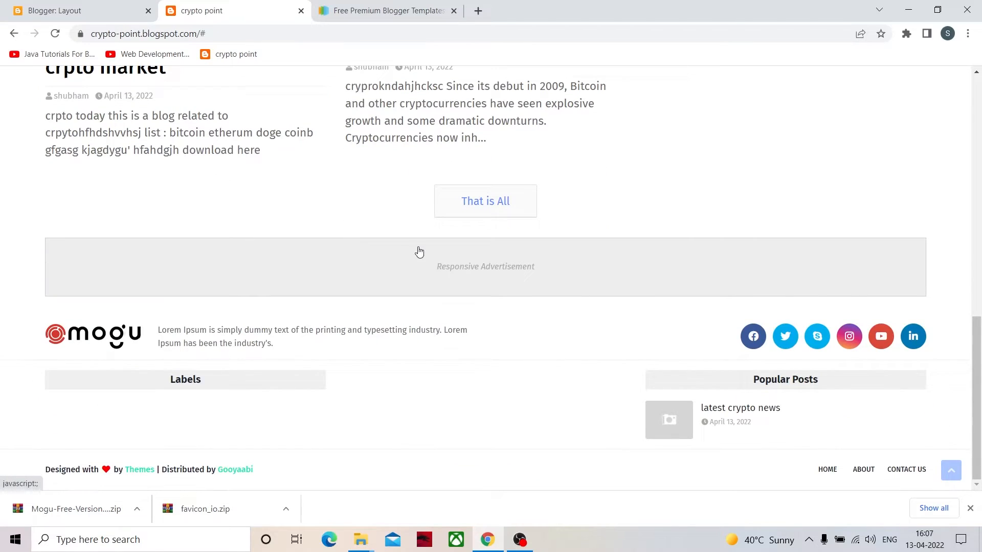
scroll(358, 266, "up", 8)
scroll(340, 278, "down", 8)
scroll(256, 365, "up", 8)
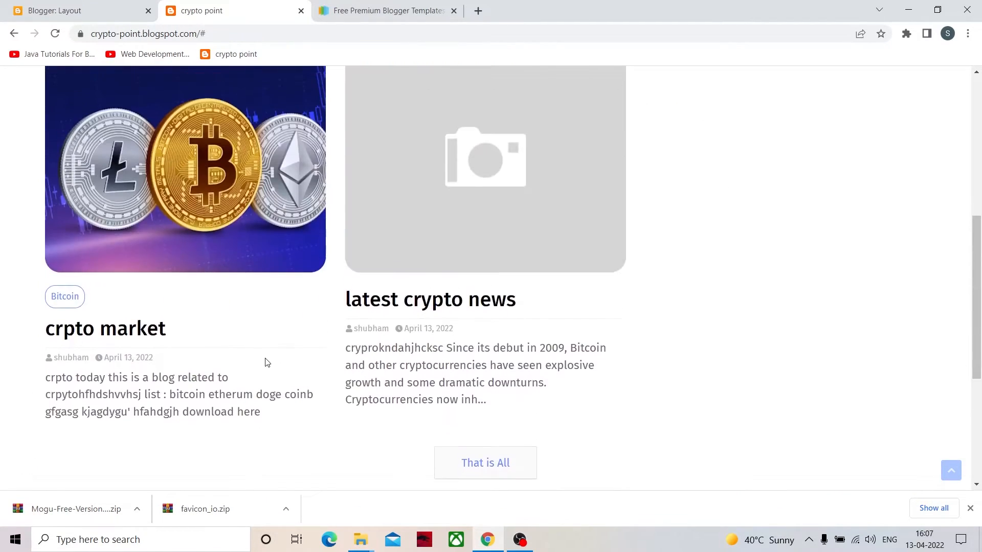
scroll(271, 317, "down", 8)
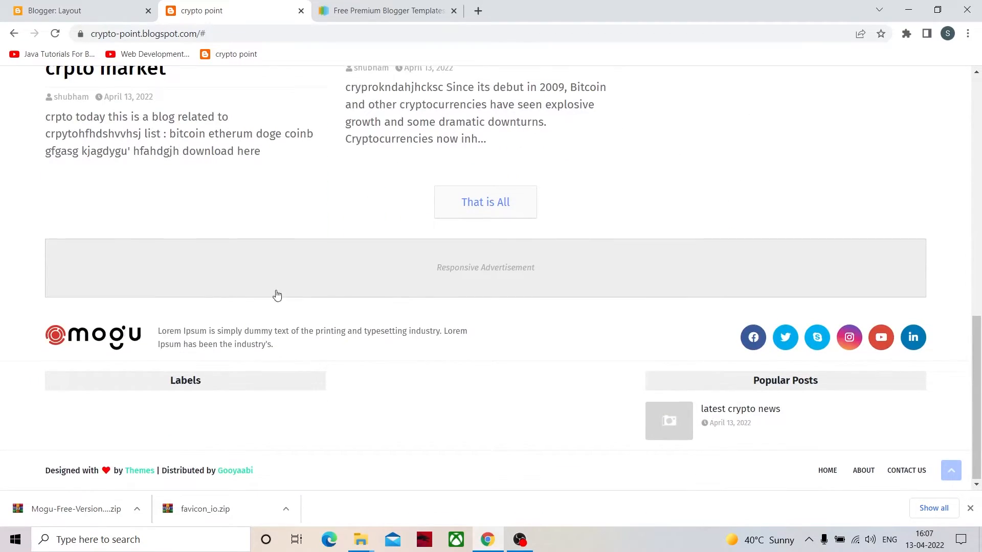
scroll(277, 294, "up", 8)
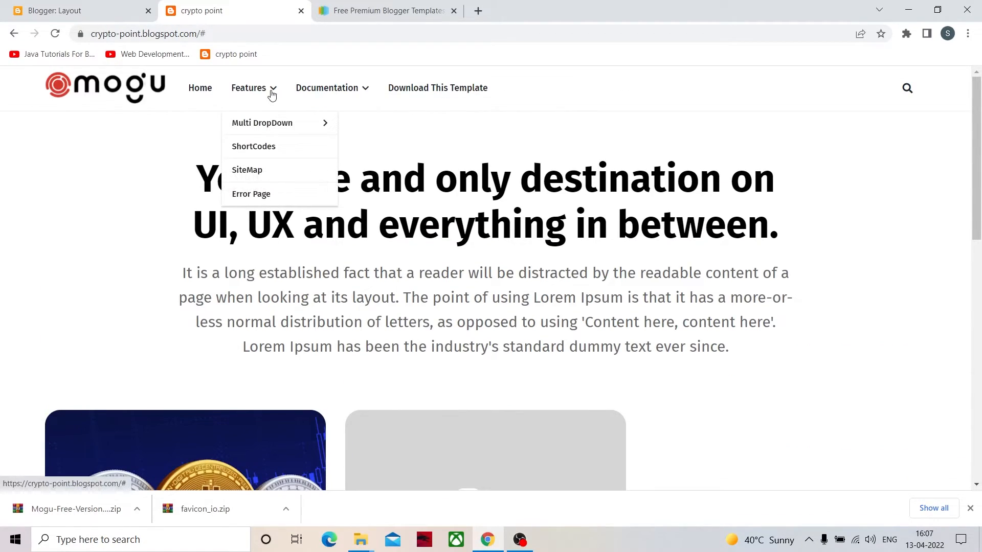
- Recheck the nested Multi DropDown items under Features on the live blog
left_click(91, 15)
left_click(194, 12)
mouse_move(272, 96)
mouse_move(271, 120)
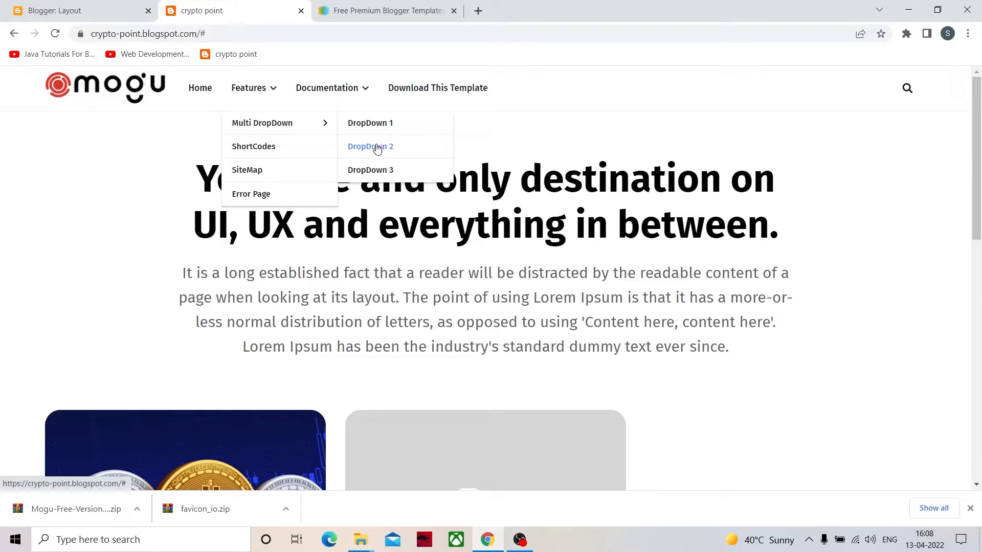
scroll(404, 291, "down", 8)
scroll(397, 278, "up", 8)
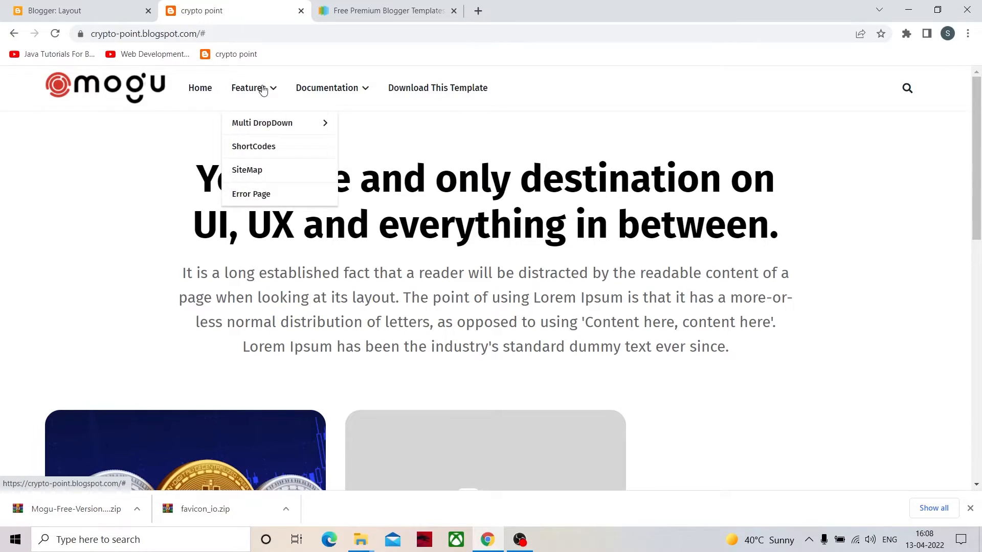
- Try removing the ShortCodes, SiteMap, Error Page and Web Doc entries from the Main Menu link list
left_click(58, 6)
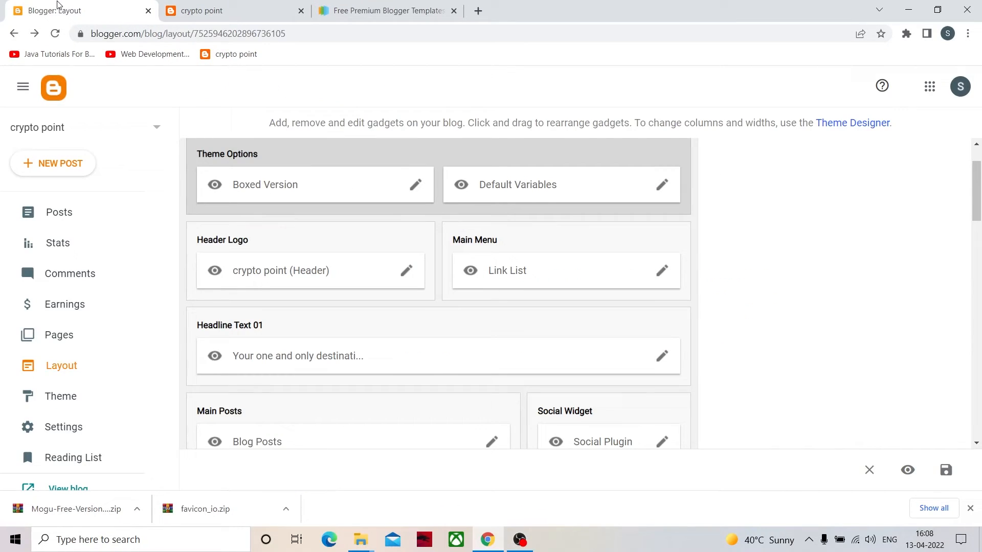
left_click(664, 272)
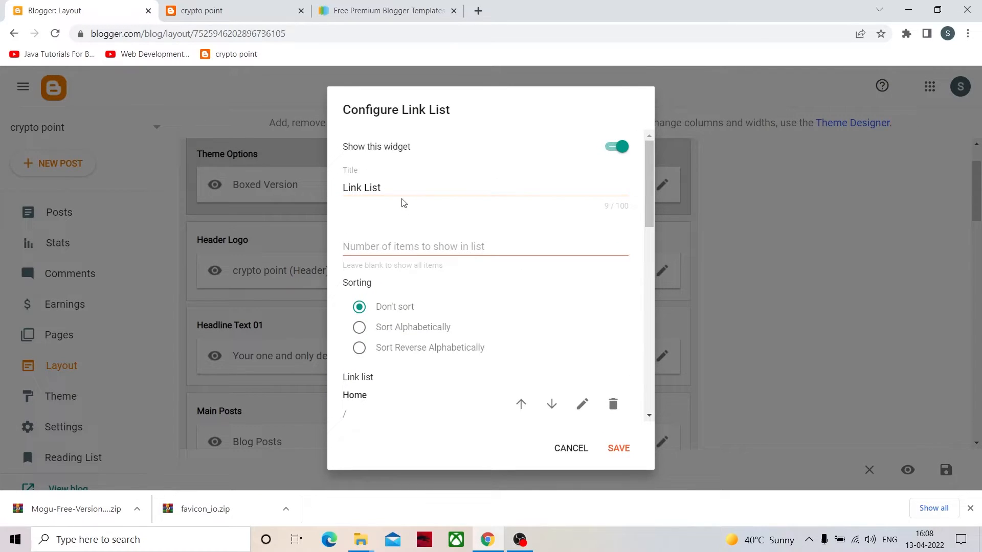
scroll(409, 230, "down", 4)
scroll(415, 199, "up", 1)
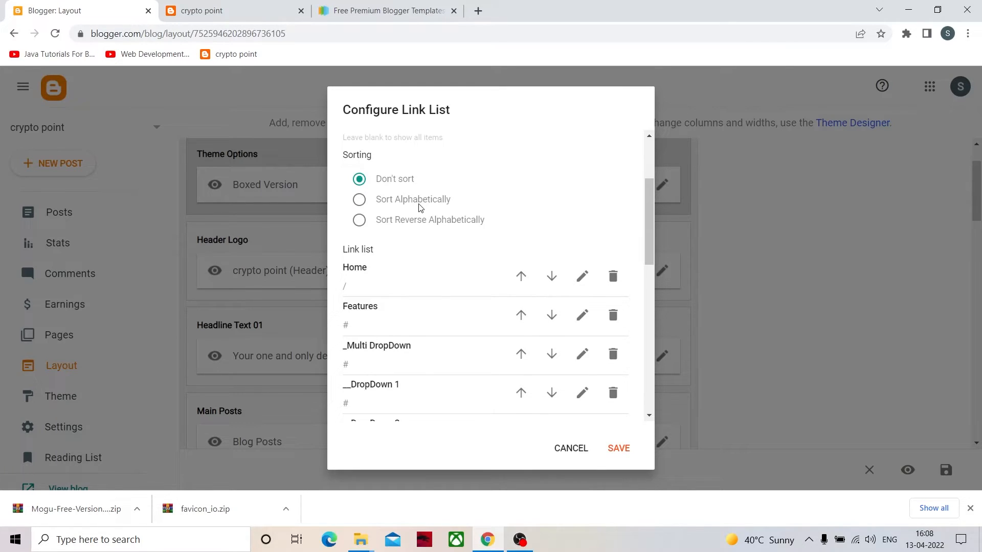
scroll(420, 208, "down", 6)
scroll(452, 325, "up", 7)
scroll(454, 325, "down", 10)
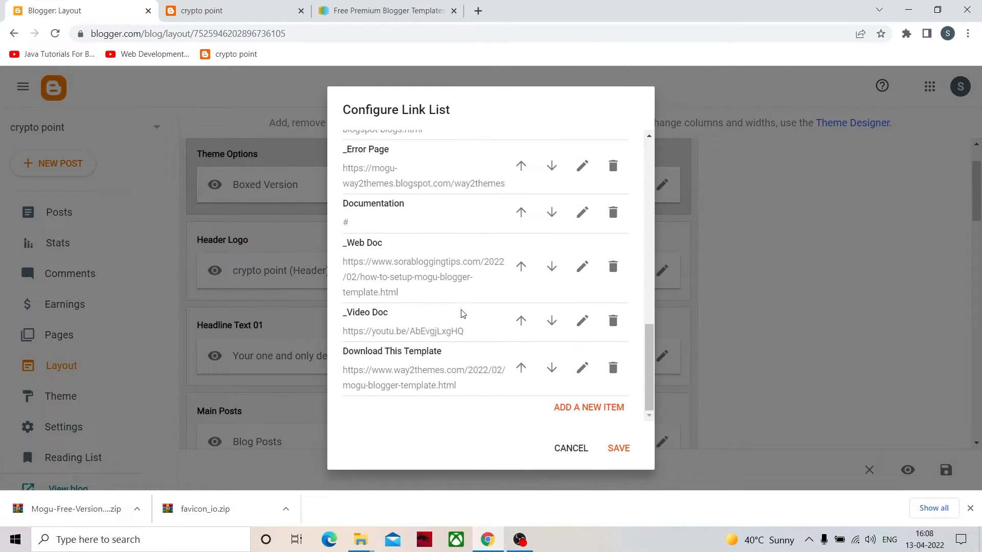
left_click(613, 266)
left_click(613, 237)
left_click(612, 241)
left_click(611, 241)
left_click(613, 241)
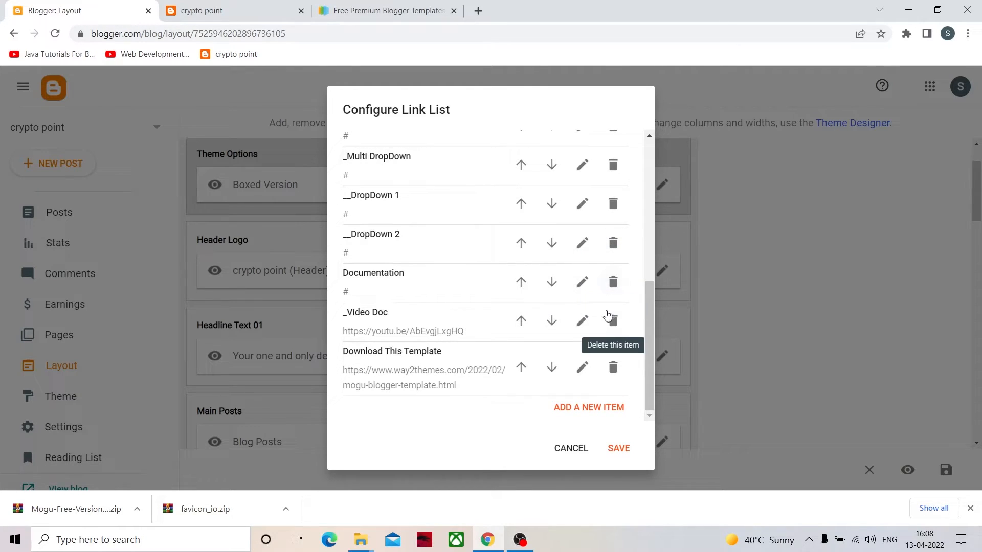
- Review the remaining menu entries and the Home entry's name and URL, discarding the link list edits before returning to the live blog
scroll(449, 302, "up", 10)
scroll(453, 305, "down", 5)
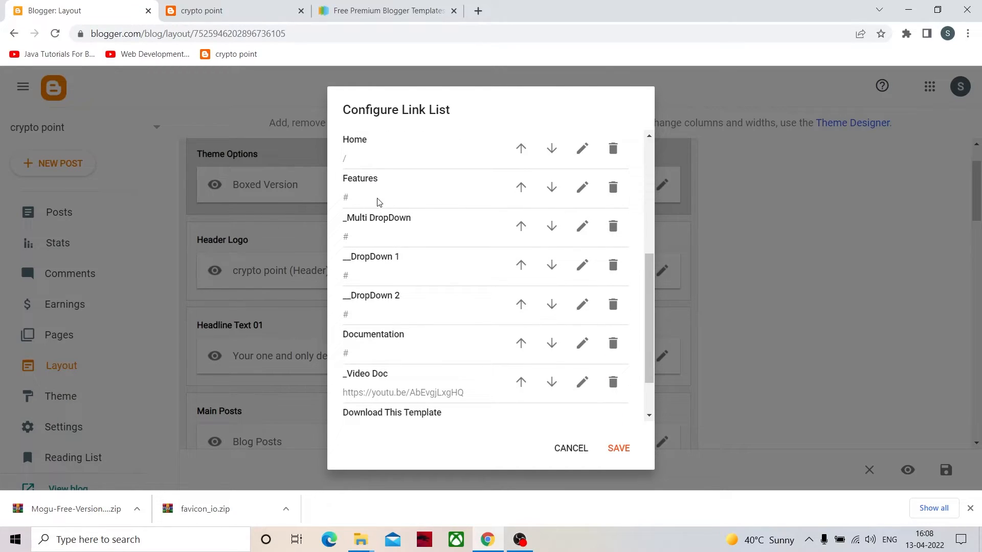
scroll(398, 292, "down", 2)
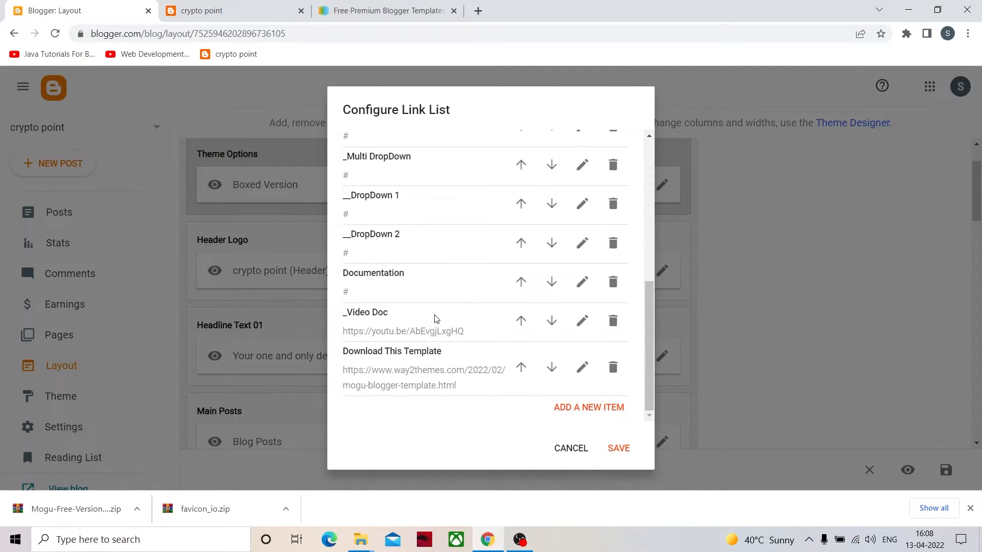
scroll(443, 325, "up", 5)
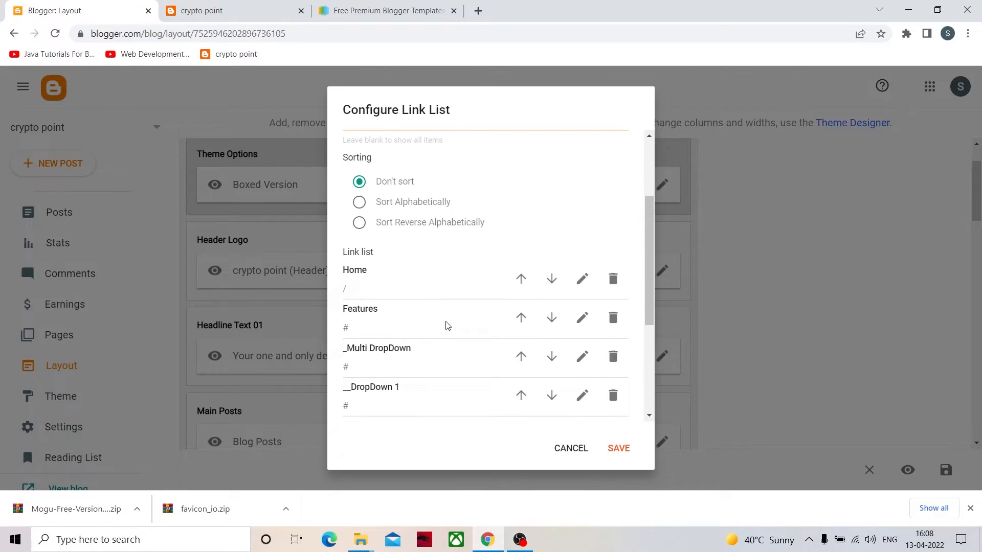
left_click(581, 280)
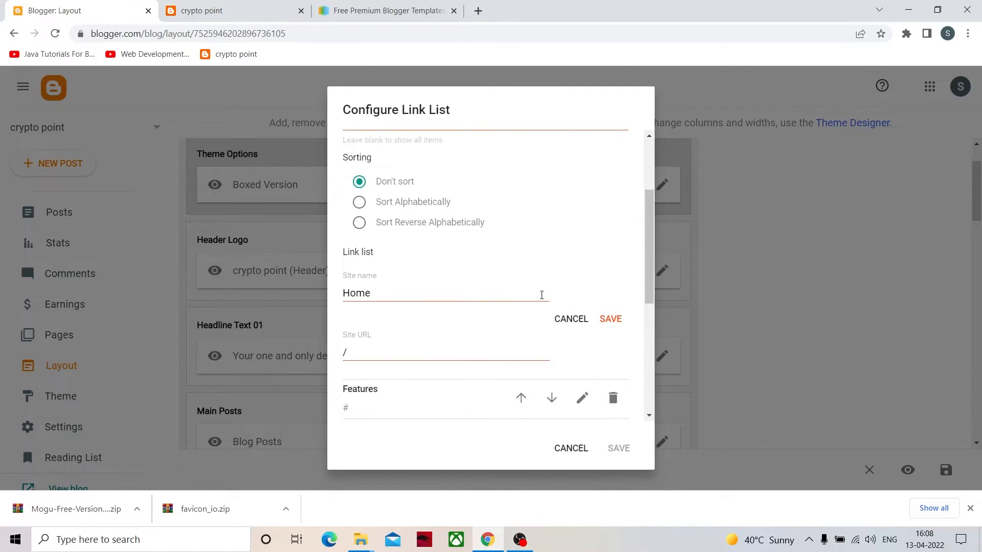
left_click(571, 320)
scroll(385, 257, "down", 2)
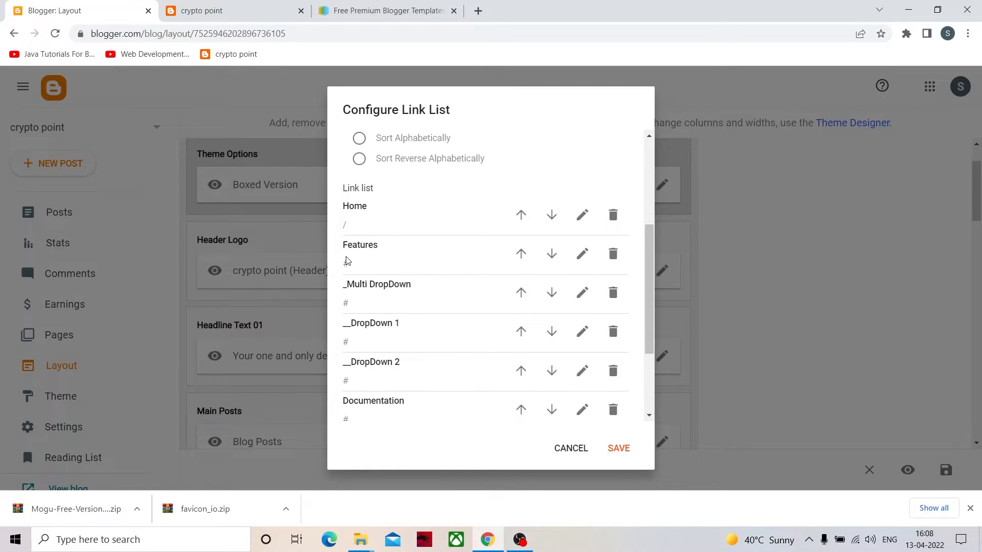
left_click(581, 451)
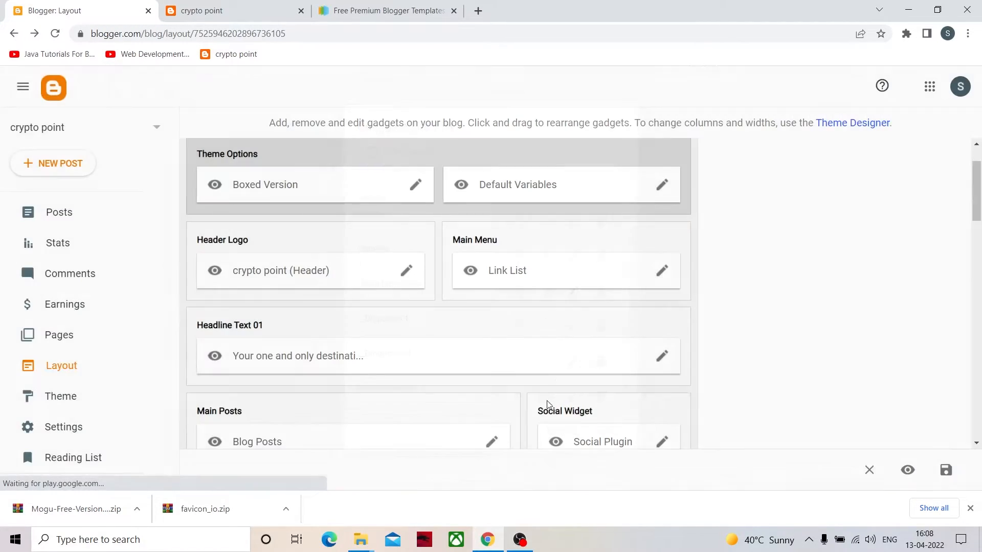
left_click(255, 9)
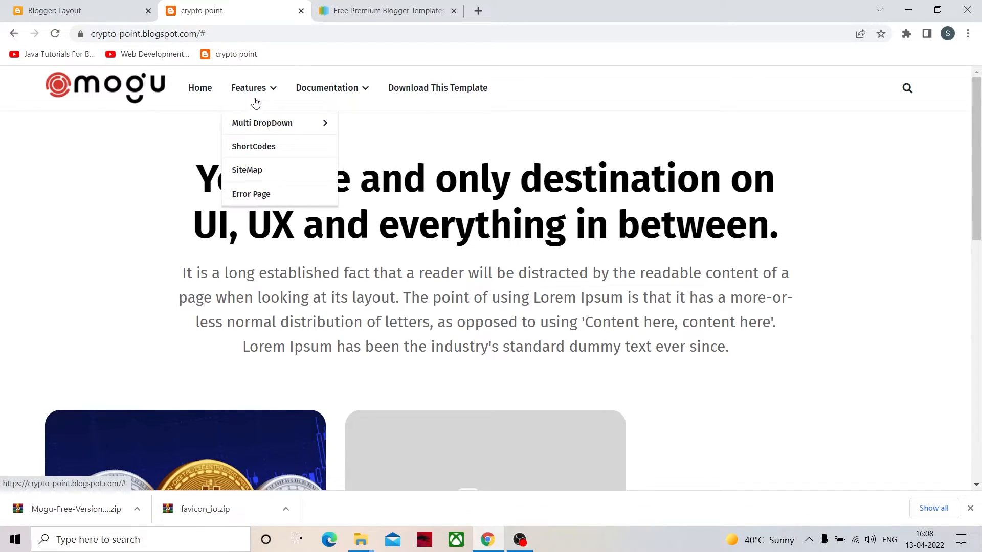
- Try renaming the Features entry in the Main Menu link list to "coins"
left_click(123, 9)
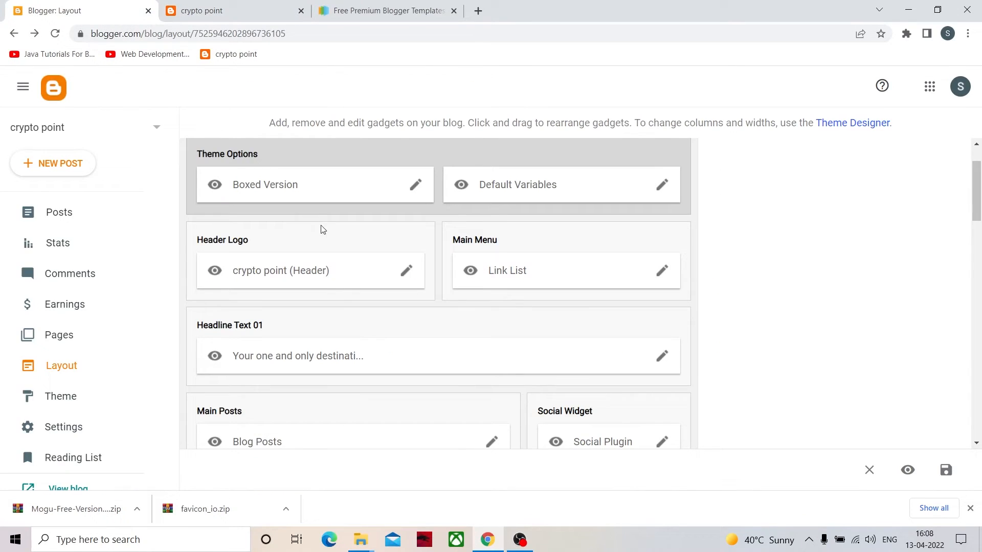
left_click(661, 270)
scroll(510, 309, "down", 3)
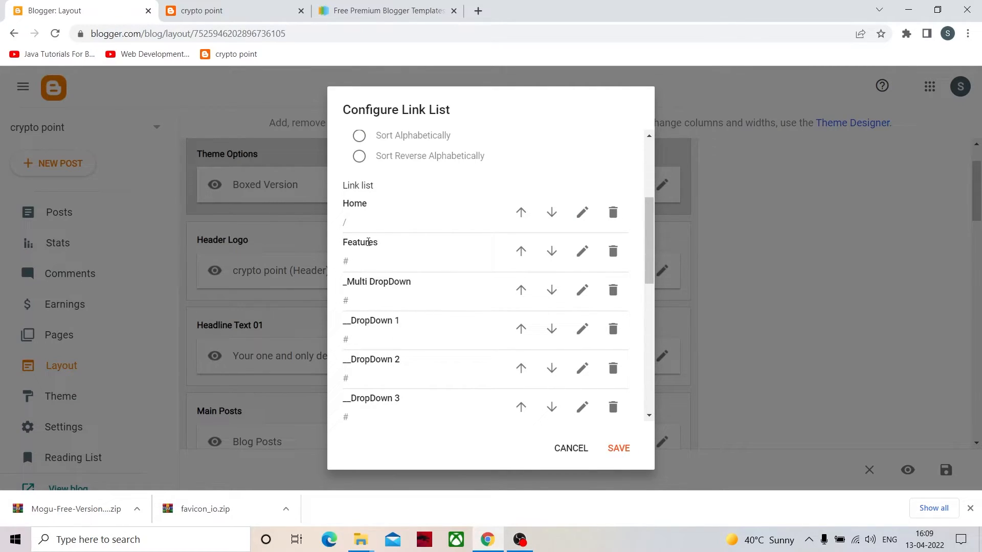
left_click(582, 251)
left_click_drag(401, 266, 242, 301)
key("BackSpace")
type("coins")
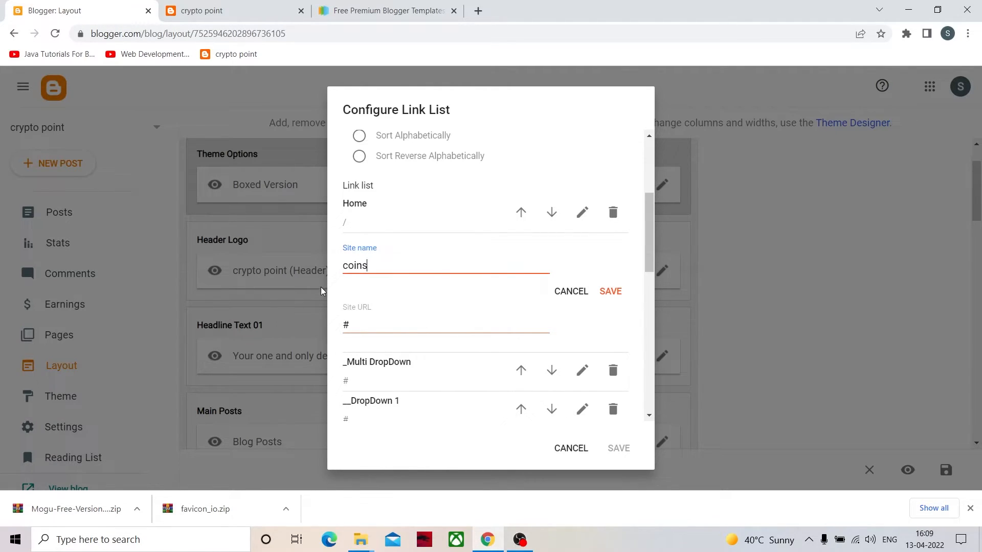
- Look through the sub-entries listed beneath the renamed Features entry in the link list
scroll(444, 358, "down", 1)
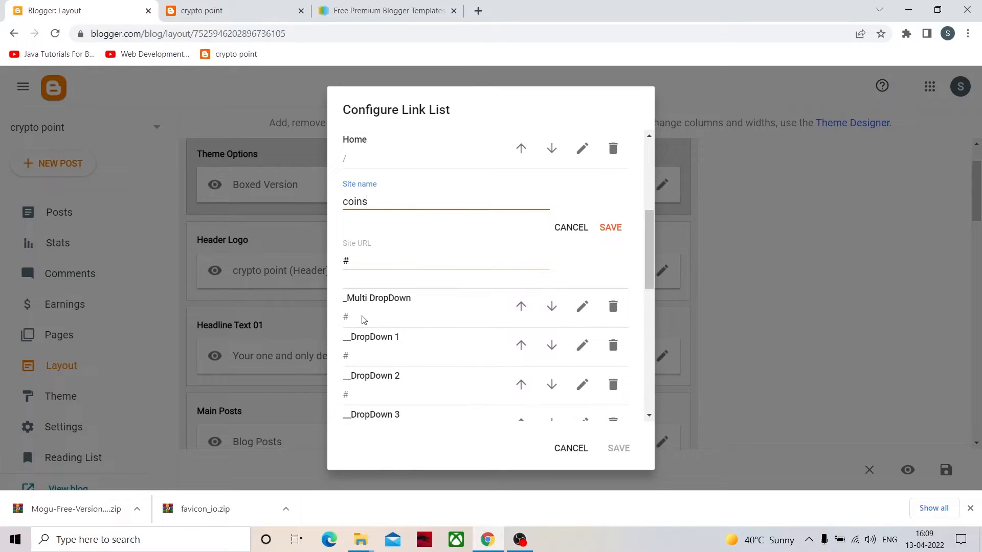
scroll(360, 321, "down", 2)
scroll(456, 319, "down", 1)
scroll(436, 274, "up", 4)
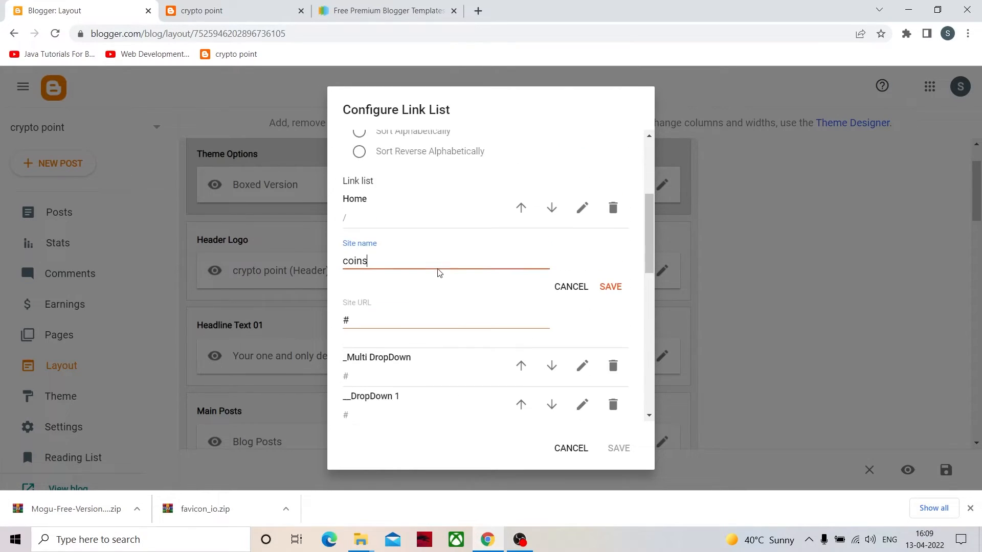
scroll(449, 322, "down", 1)
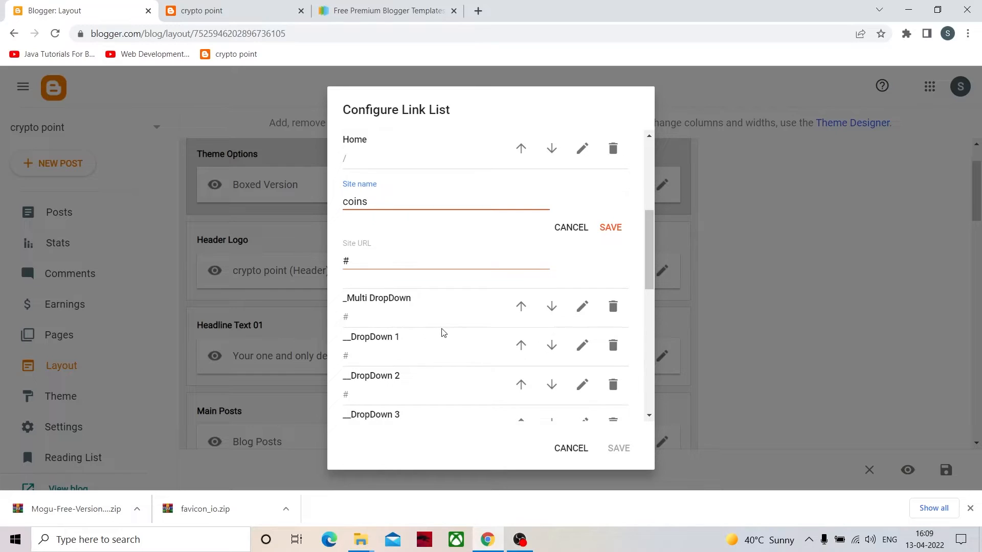
scroll(450, 344, "down", 1)
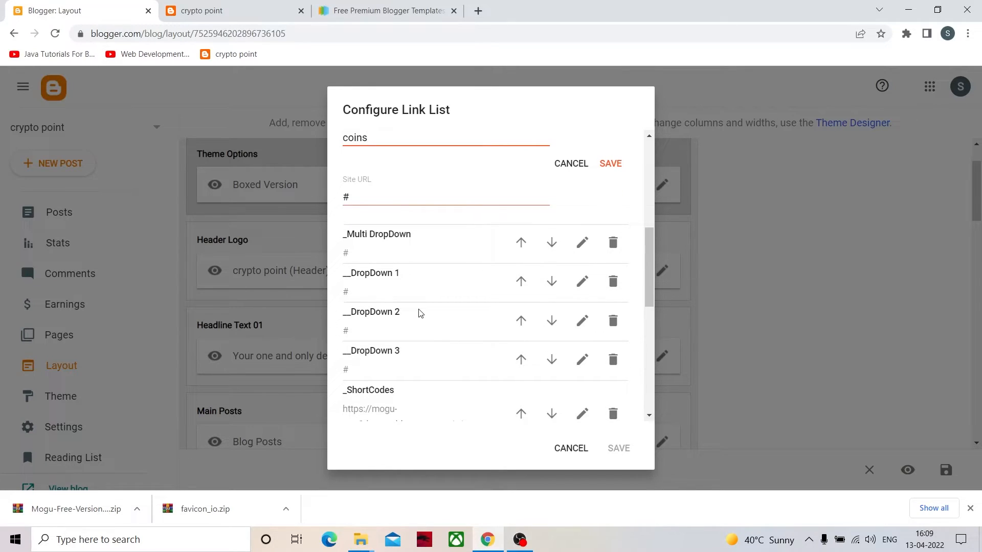
scroll(357, 304, "down", 1)
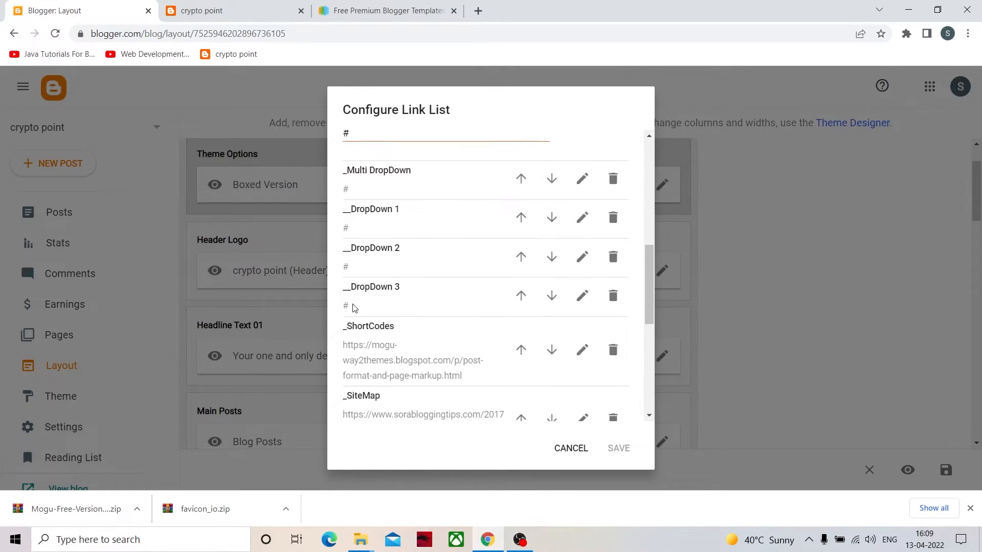
scroll(373, 248, "up", 3)
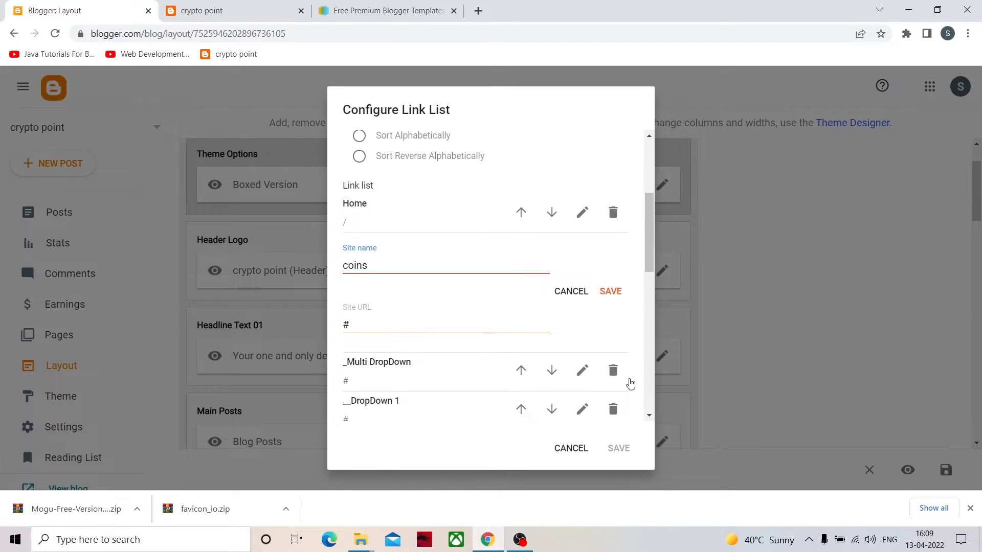
- Try deleting the Multi DropDown entry and its DropDown 1, 2 and 3 sub-entries from the link list
scroll(625, 357, "down", 3)
left_click(613, 293)
left_click(613, 256)
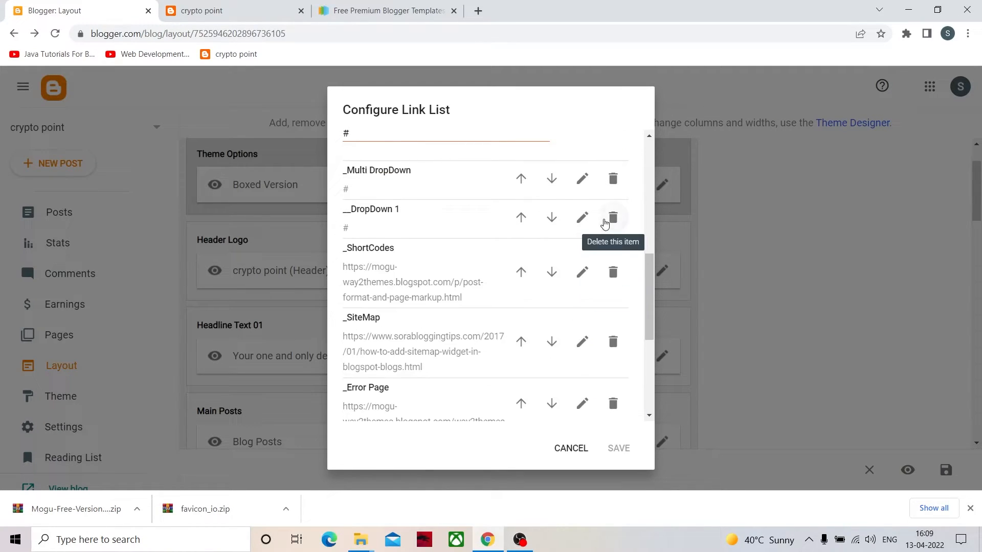
left_click(613, 218)
left_click(613, 178)
- Try adding a new link list item named "new coins" with "#" as its URL
scroll(486, 368, "down", 2)
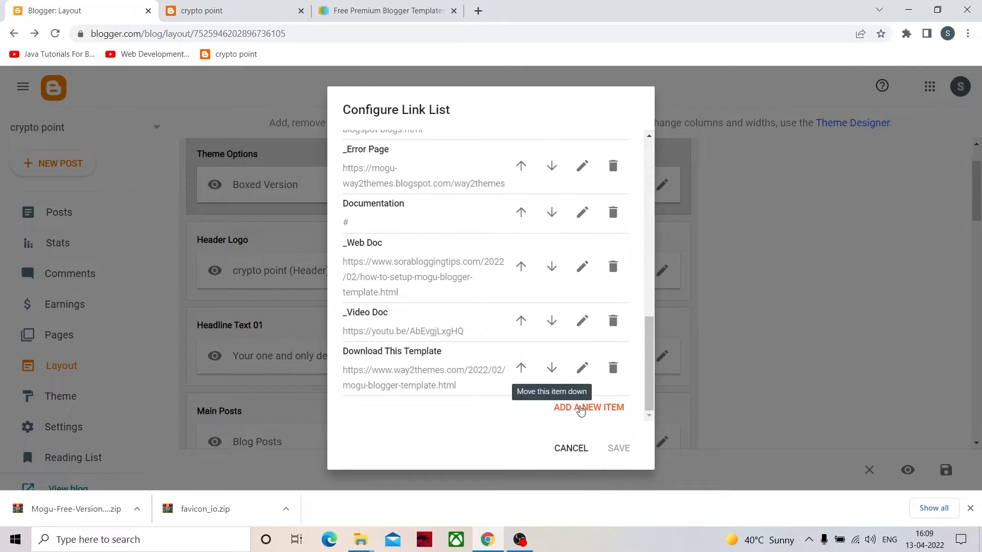
left_click(581, 408)
scroll(465, 378, "down", 3)
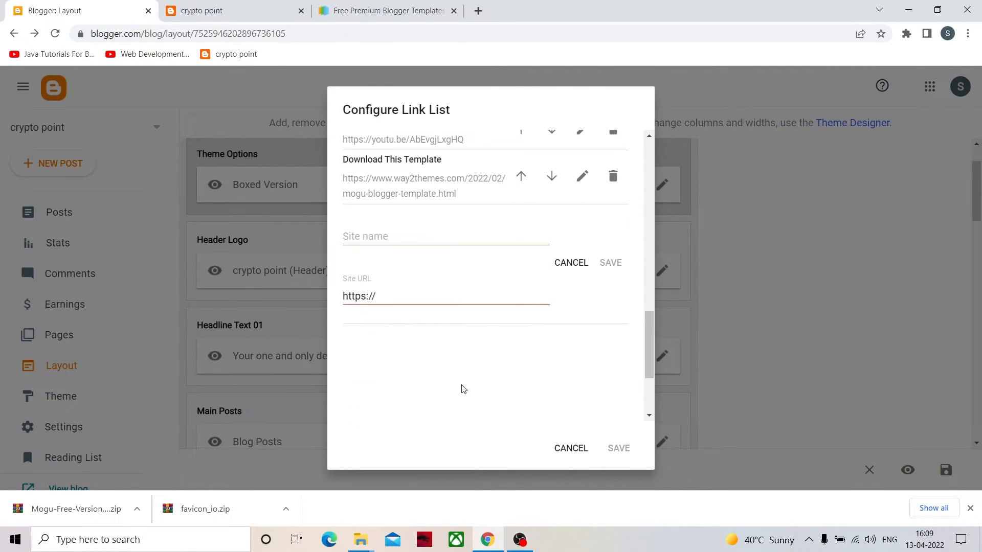
left_click(374, 241)
scroll(396, 239, "down", 1)
left_click(387, 229)
left_click_drag(392, 235, 293, 249)
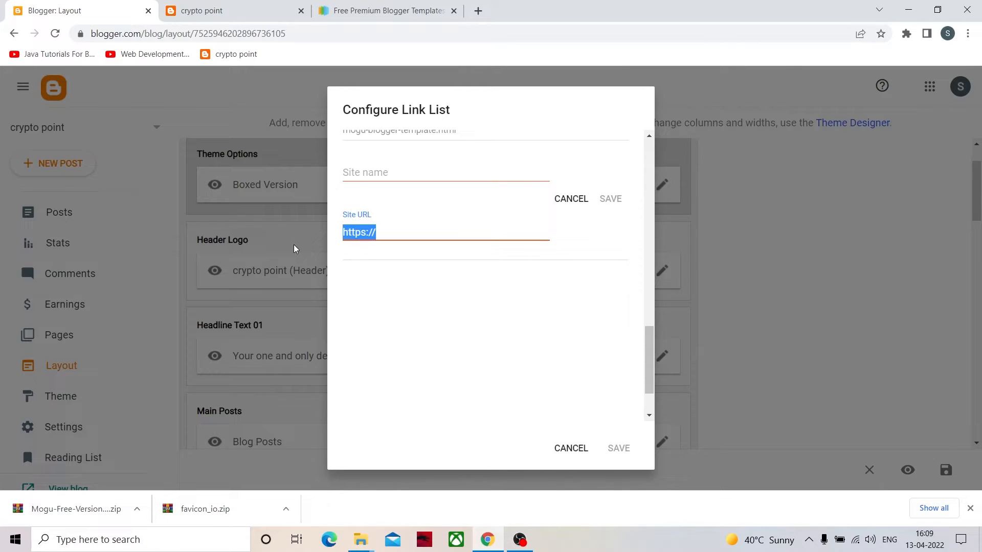
key("BackSpace")
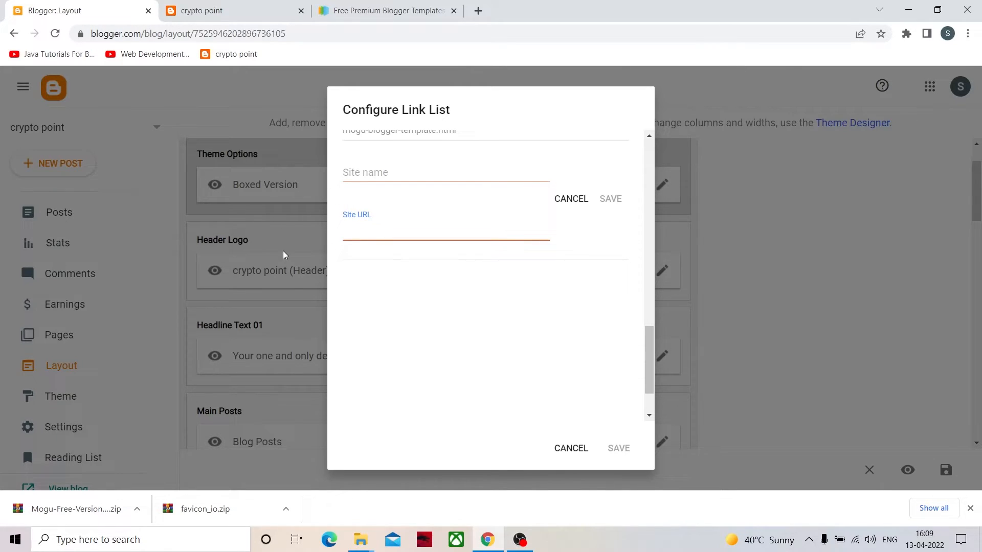
type("#")
left_click(404, 167)
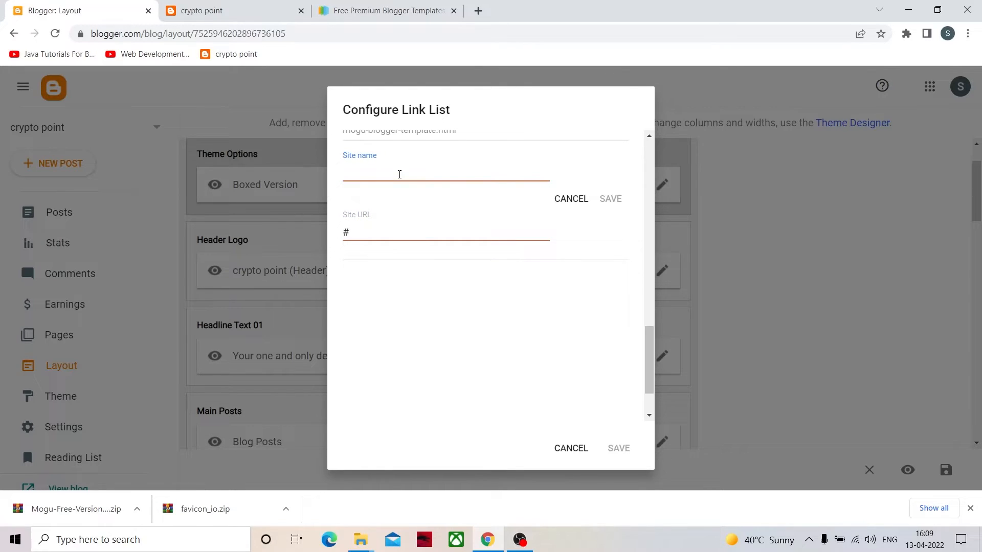
type("new coins")
left_click(610, 199)
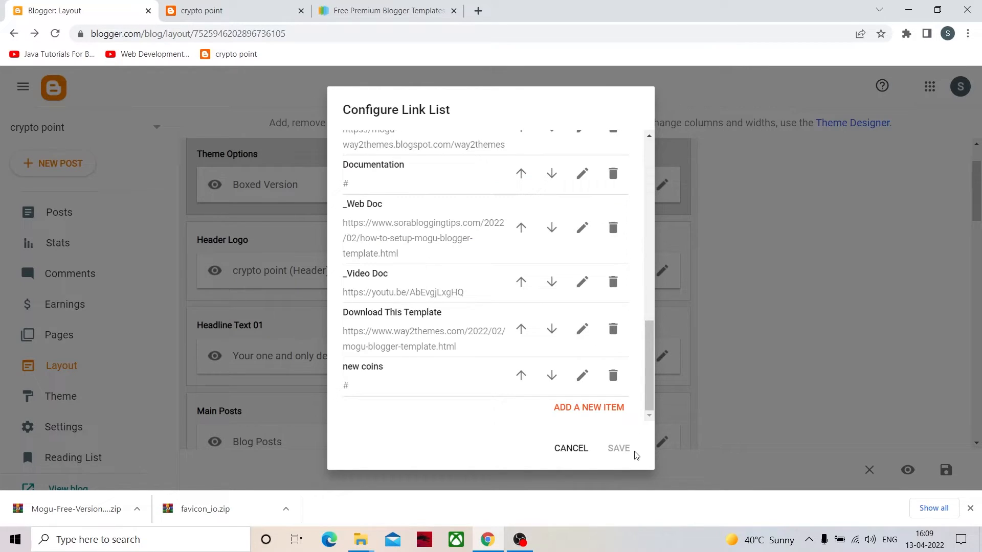
- Review the edited link list and discard all of its changes
scroll(450, 299, "up", 10)
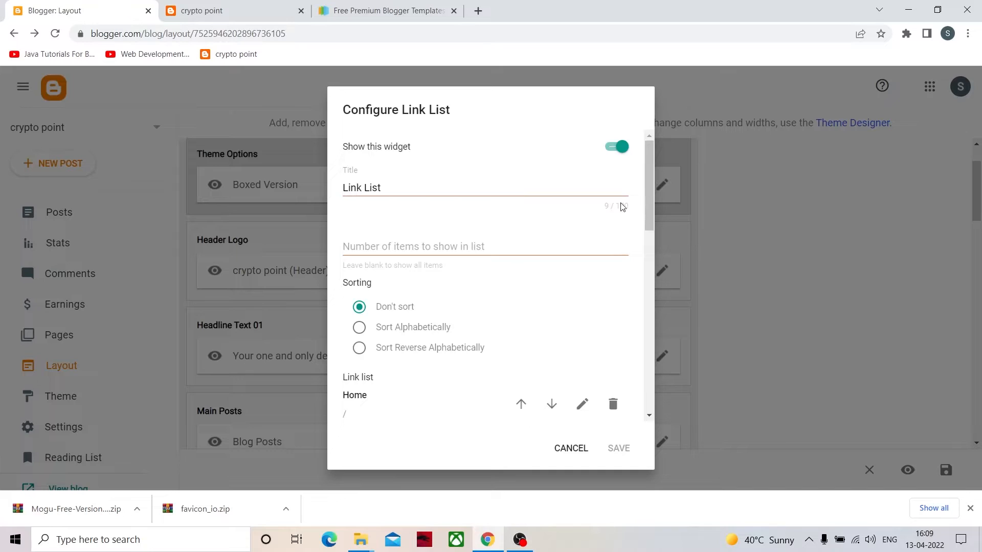
scroll(586, 389, "down", 10)
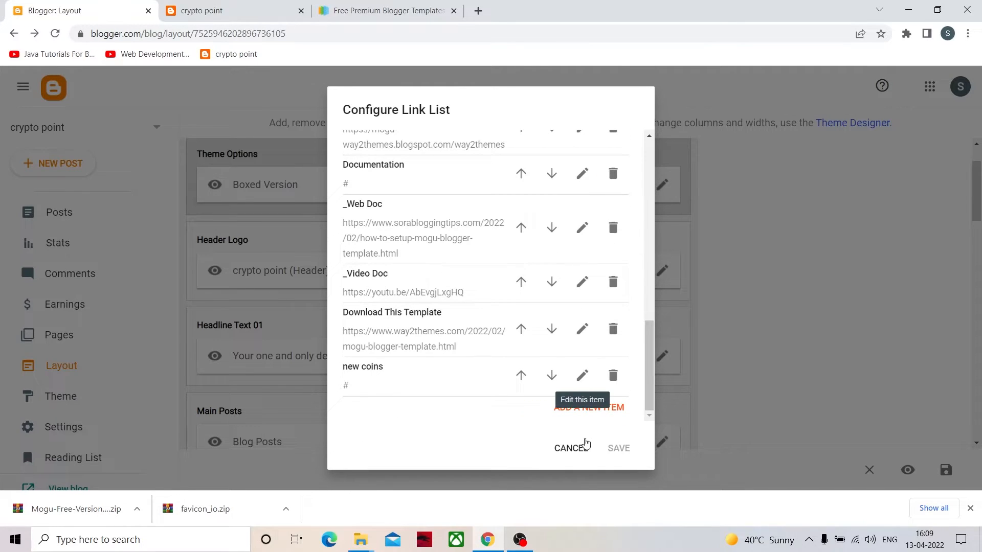
left_click(572, 449)
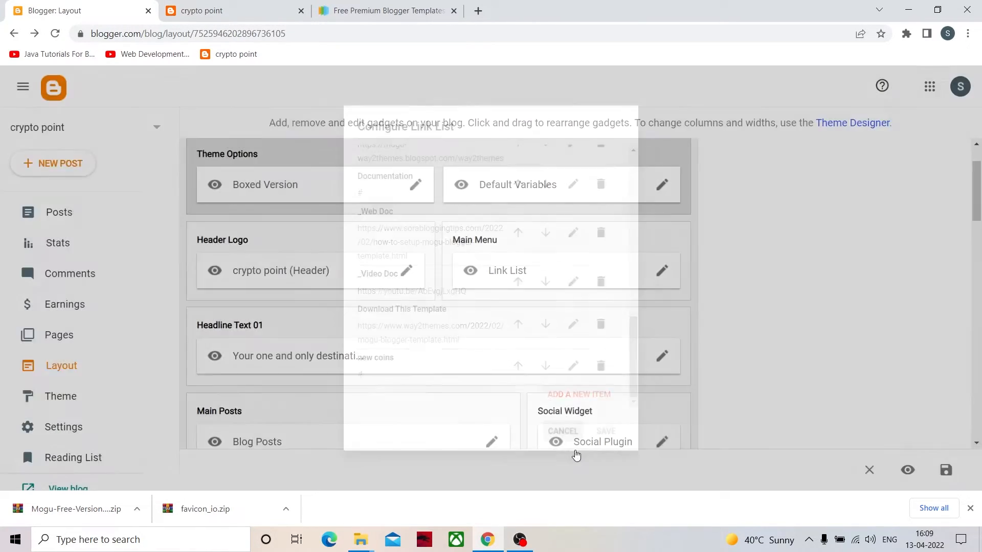
- Check the Features dropdown on the live blog, open its Error Page link and return to the blog
left_click(215, 9)
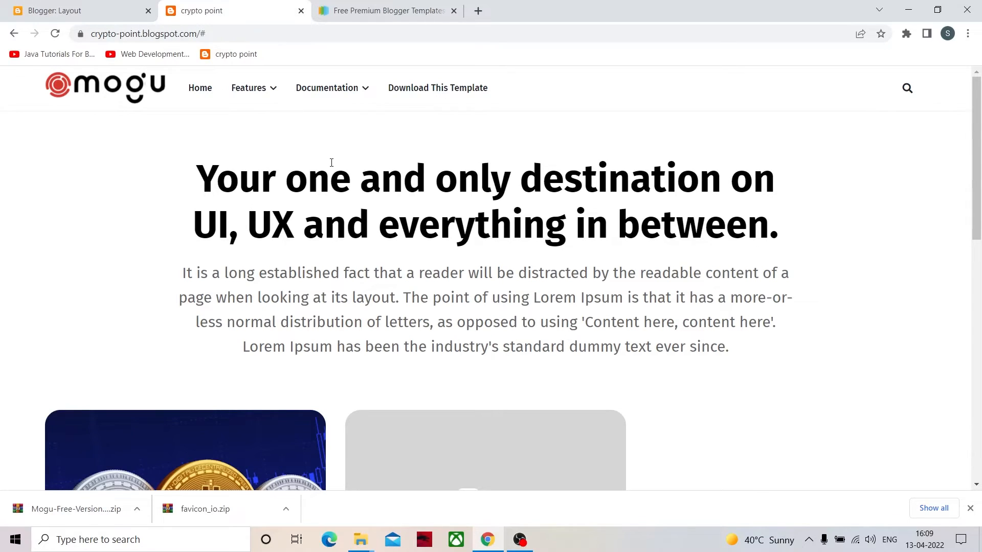
mouse_move(256, 93)
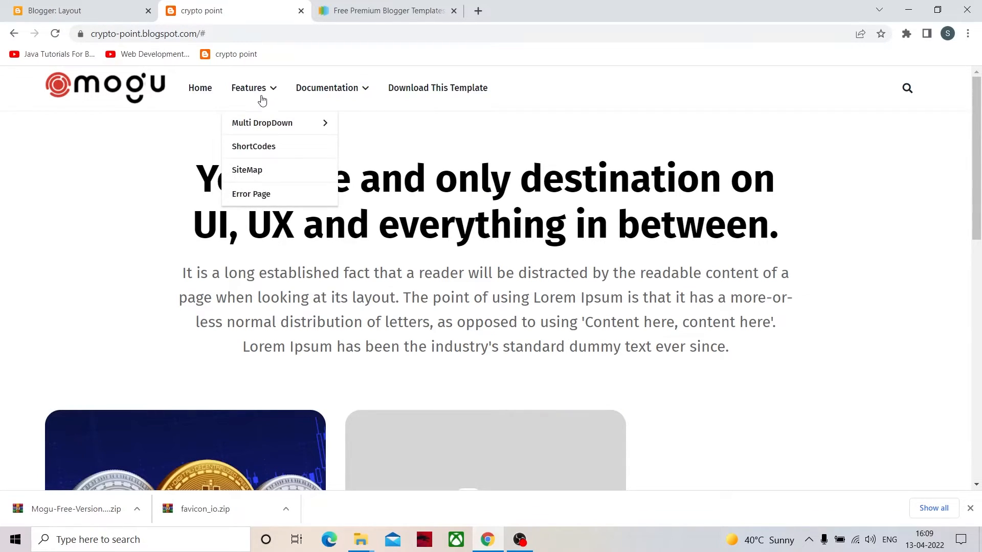
mouse_move(276, 129)
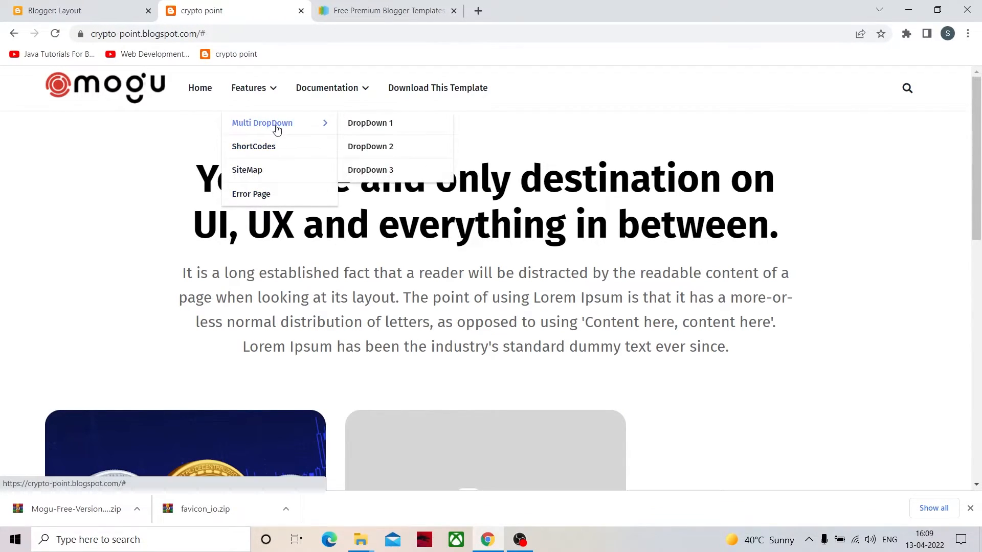
left_click(267, 193)
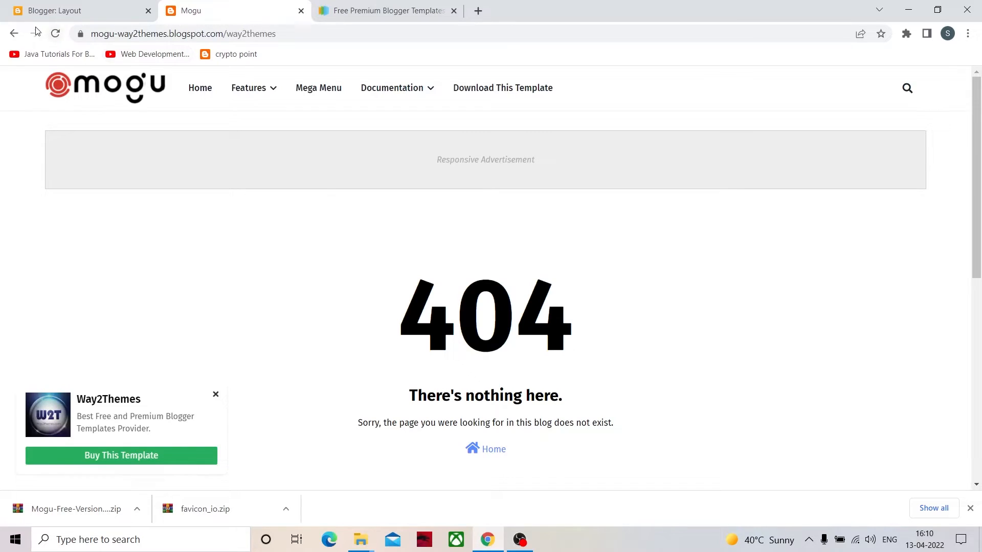
left_click(14, 33)
- Delete every entry from the Main Menu link list, save the gadget and reload the live blog
left_click(92, 19)
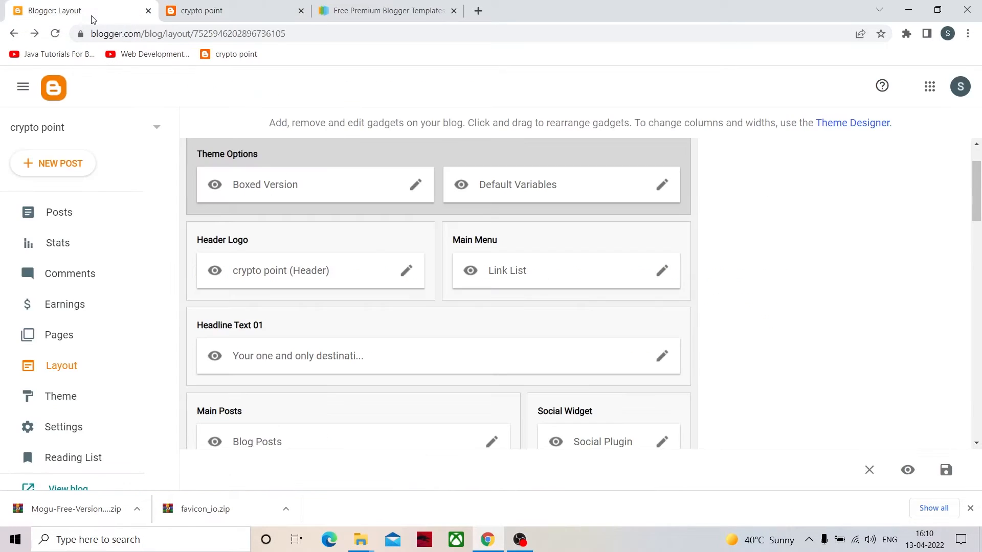
left_click(669, 272)
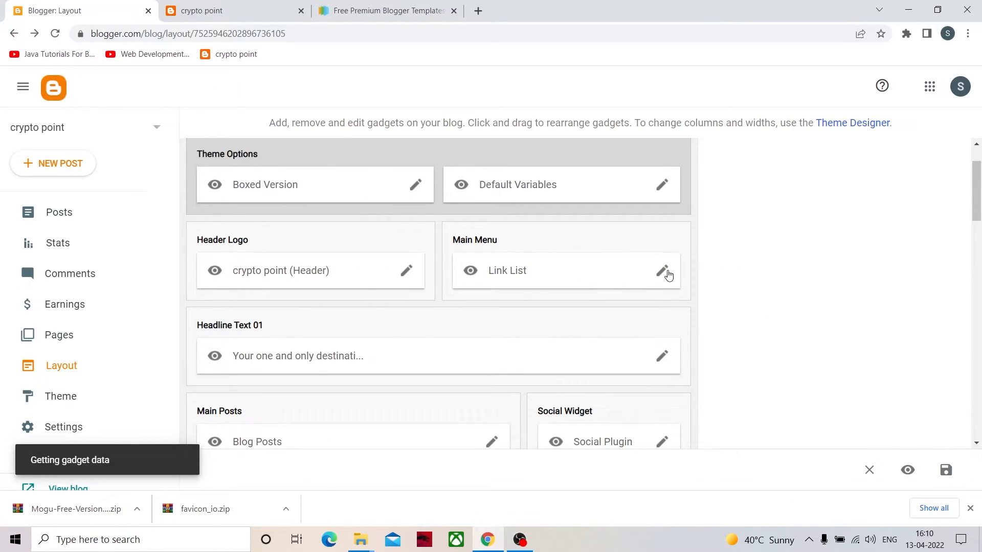
scroll(395, 379, "down", 12)
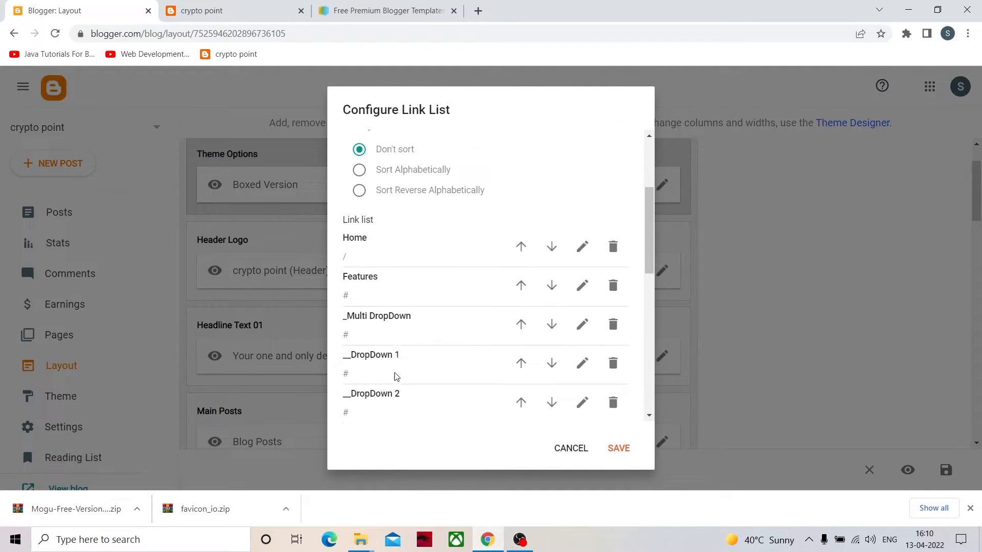
scroll(415, 351, "down", 2)
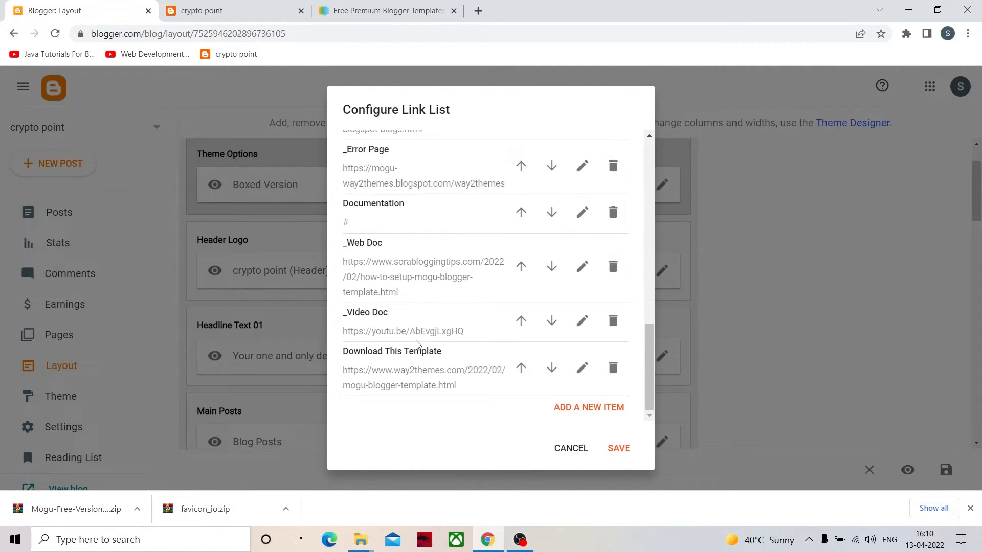
scroll(417, 344, "up", 10)
scroll(434, 333, "down", 7)
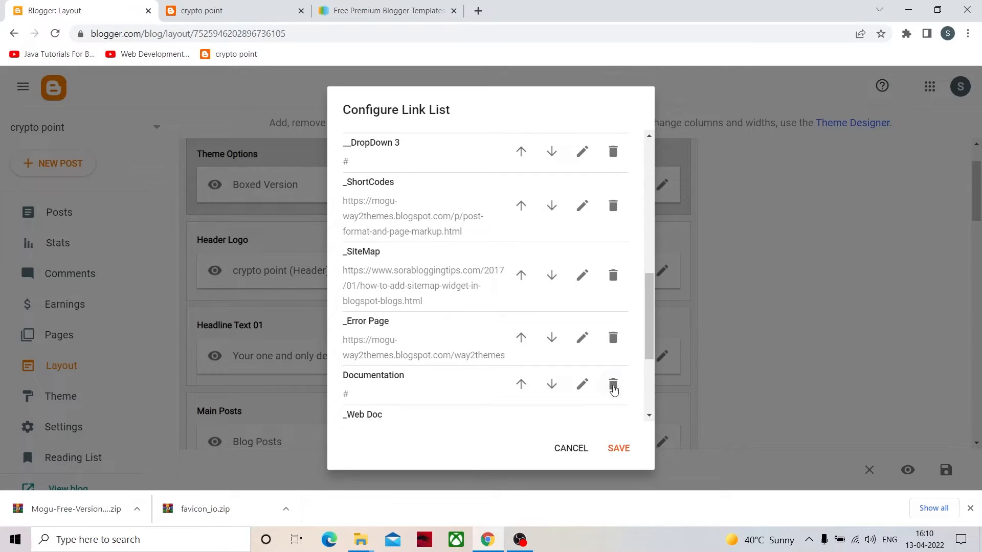
left_click(614, 390)
left_click(613, 339)
left_click(613, 276)
left_click(616, 327)
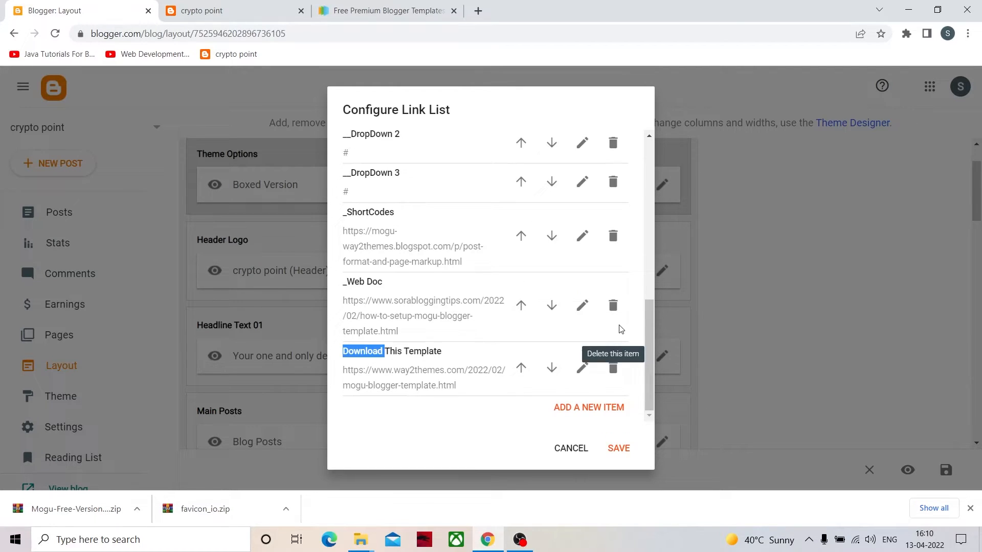
left_click(613, 307)
left_click(613, 311)
left_click(614, 313)
left_click(614, 315)
left_click(614, 317)
left_click(614, 319)
left_click(614, 321)
left_click(613, 321)
left_click(614, 359)
left_click(592, 439)
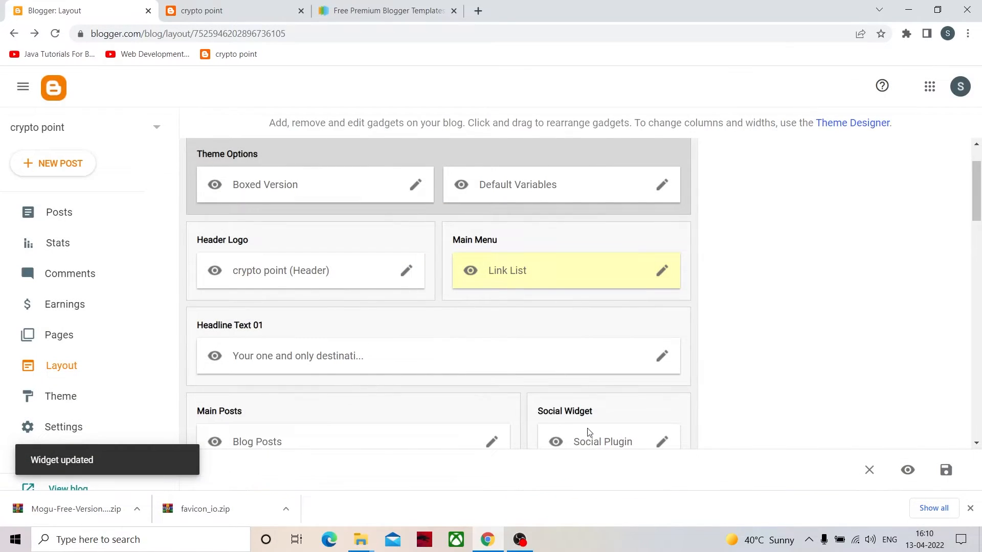
left_click(200, 10)
key("F5")
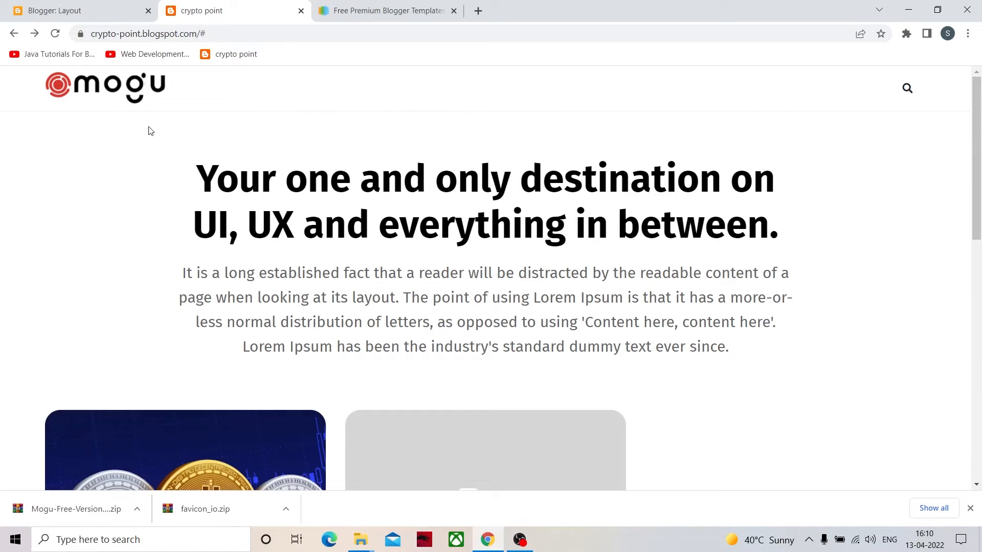
- Return to the Blogger layout and open the Main Menu link list for editing
left_click(61, 11)
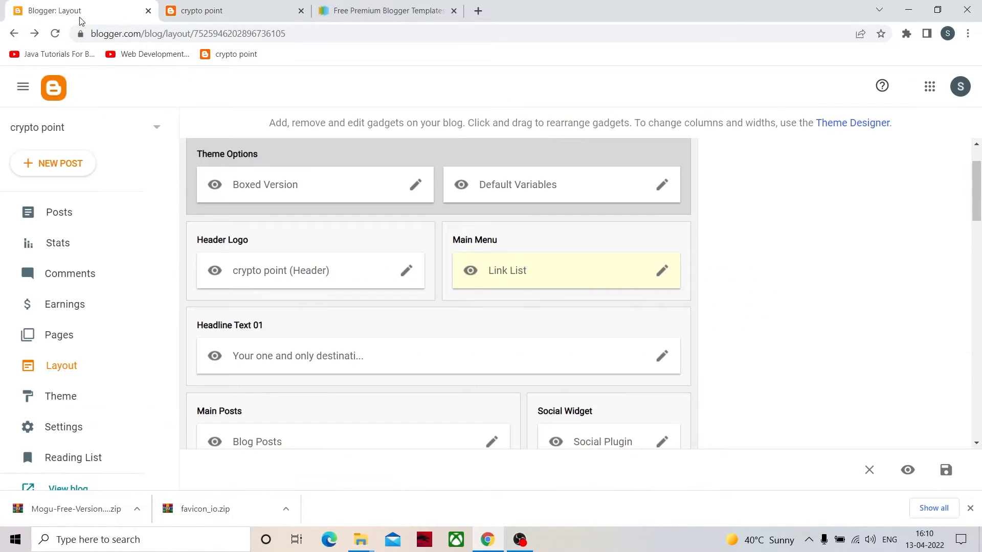
left_click(662, 273)
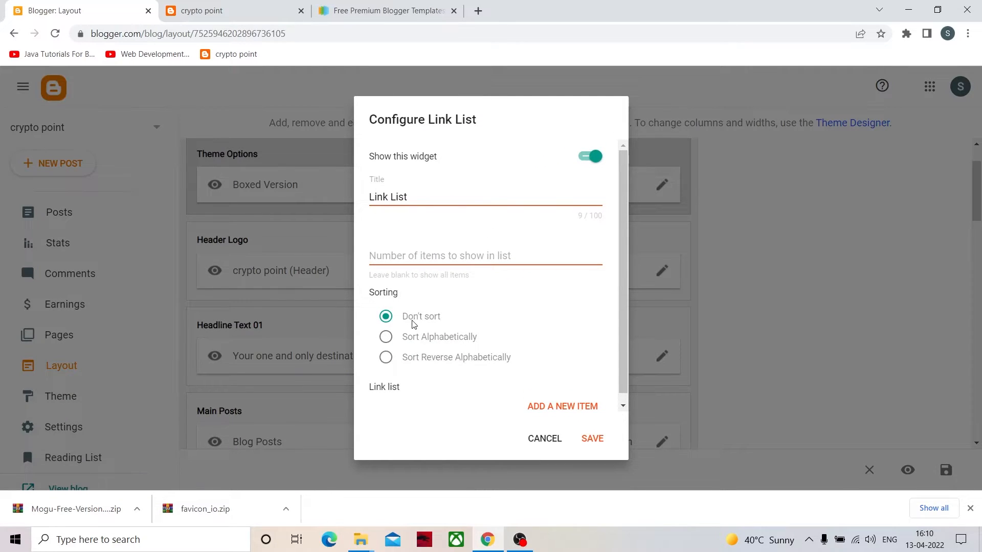
left_click(549, 402)
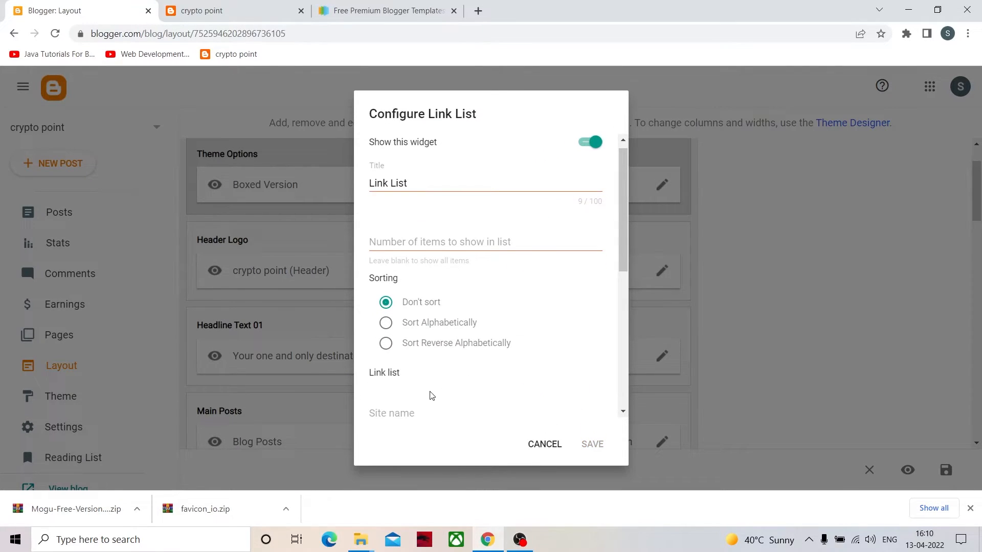
scroll(432, 395, "down", 3)
left_click(386, 288)
type("home")
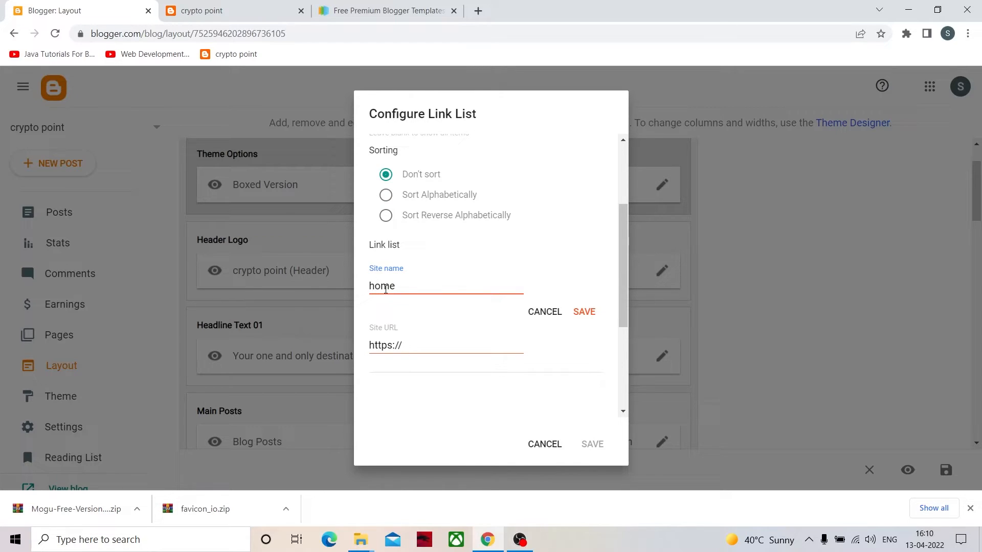
key("ctrl+a")
key("BackSpace")
type("H")
left_click(413, 344)
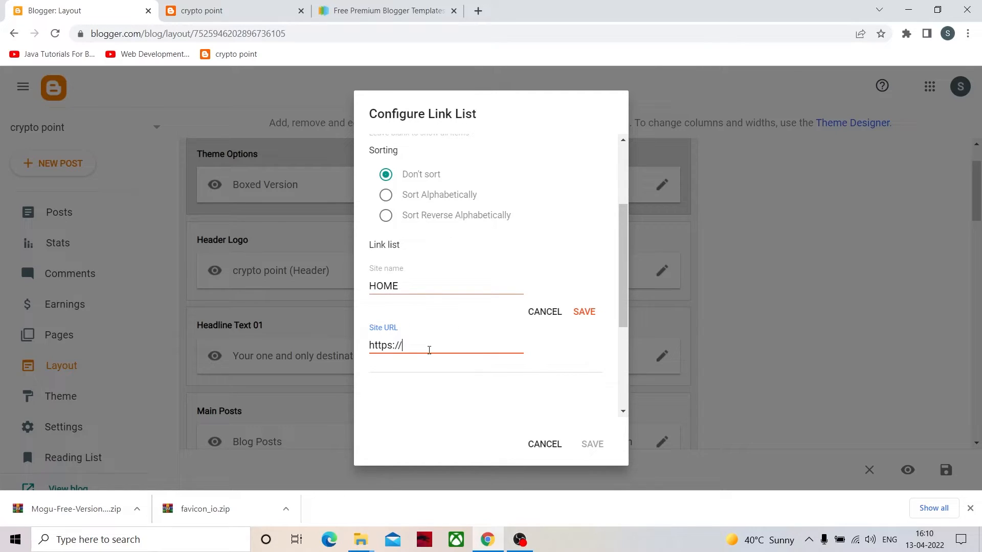
left_click_drag(429, 350, 347, 356)
key("BackSpace")
left_click(546, 313)
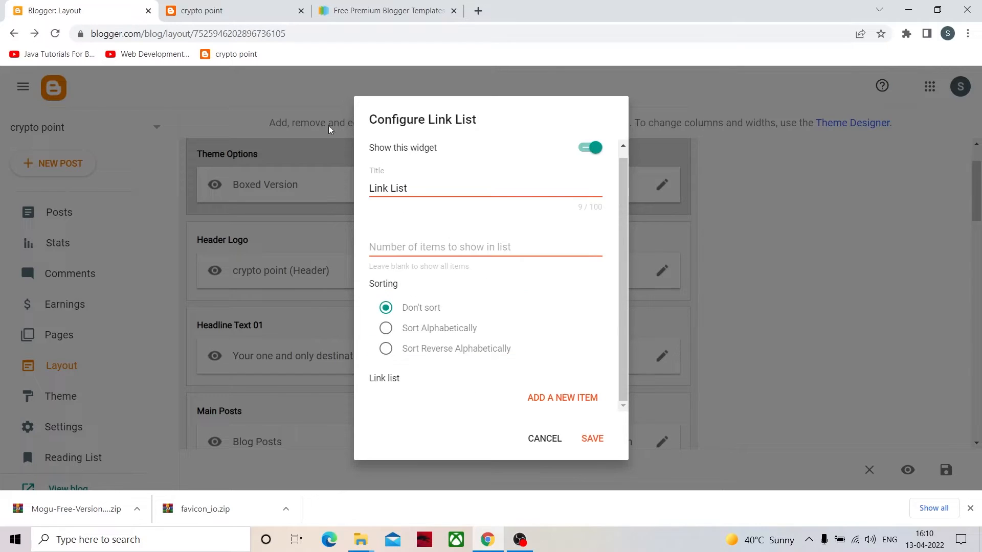
- Copy the live blog's home page address and return to the link list settings
left_click(226, 20)
double_click(214, 30)
left_click_drag(232, 36, 106, 55)
key("ctrl+c")
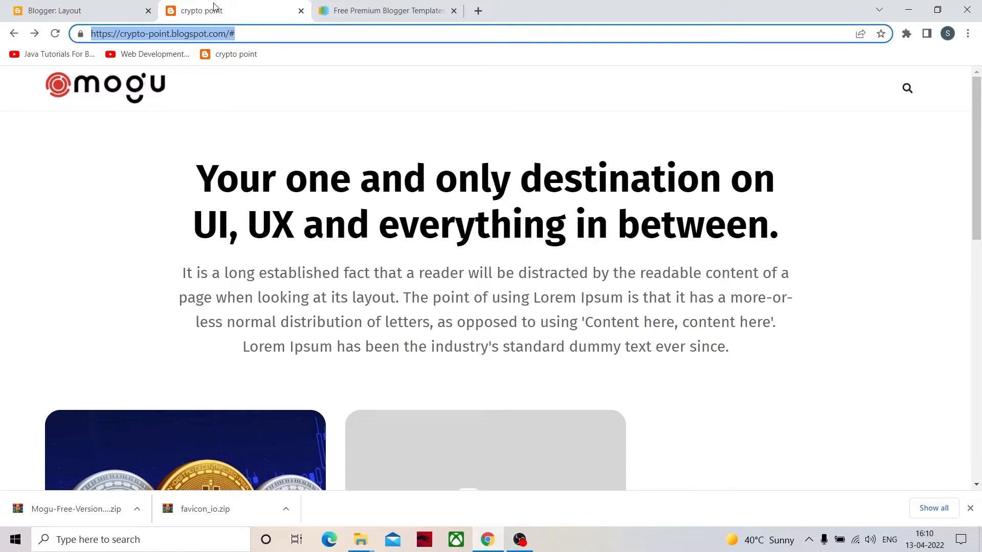
left_click(130, 10)
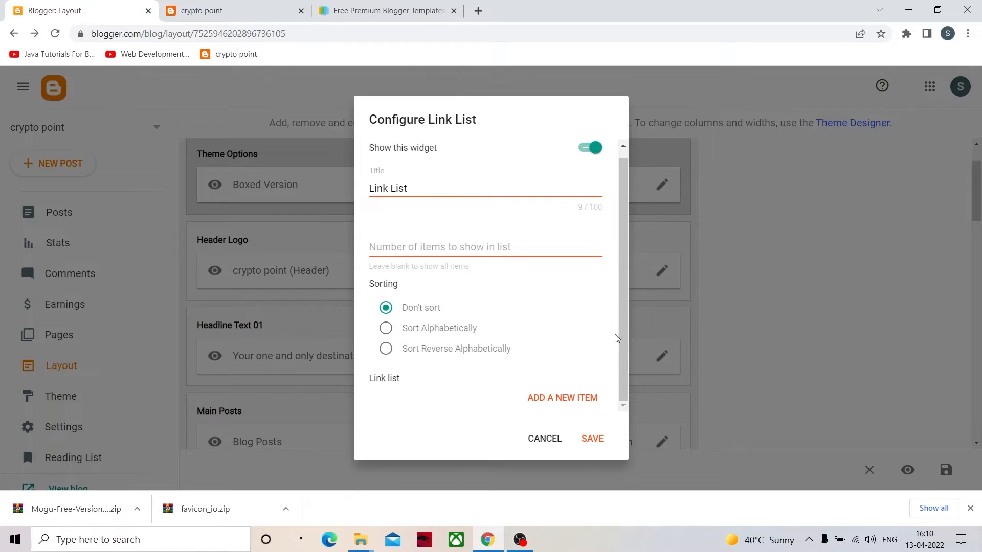
left_click(572, 398)
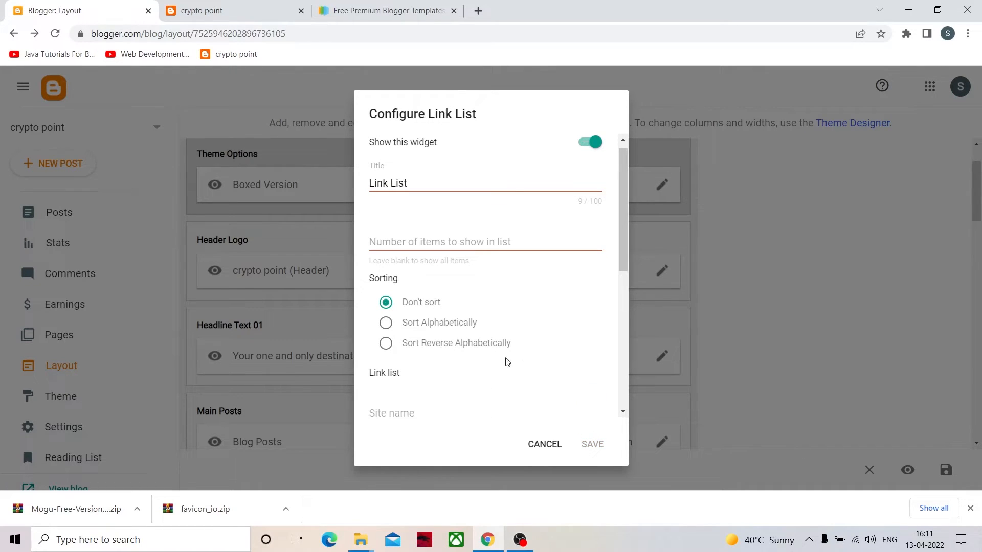
scroll(486, 379, "down", 6)
scroll(398, 255, "up", 3)
left_click(406, 289)
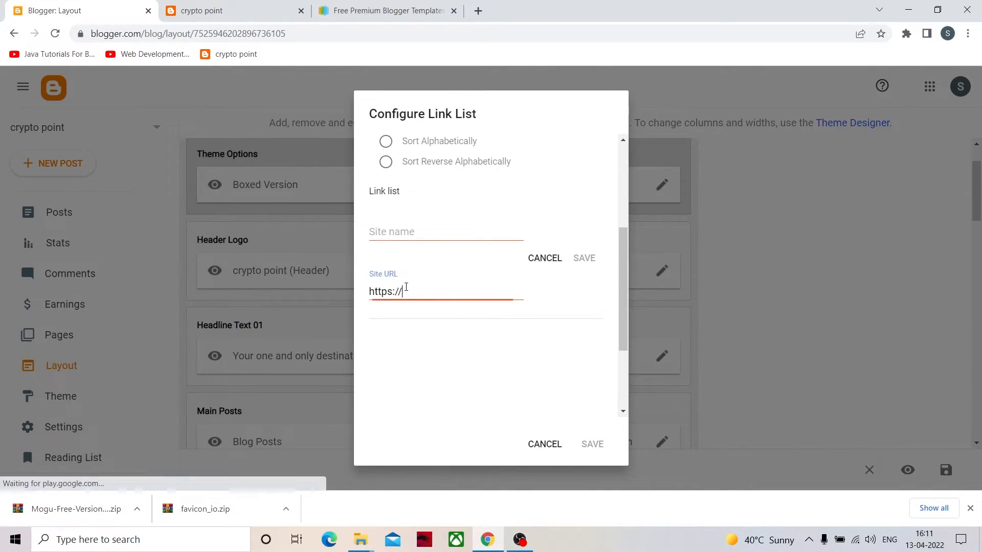
key("ctrl+a")
key("BackSpace")
key("ctrl+v")
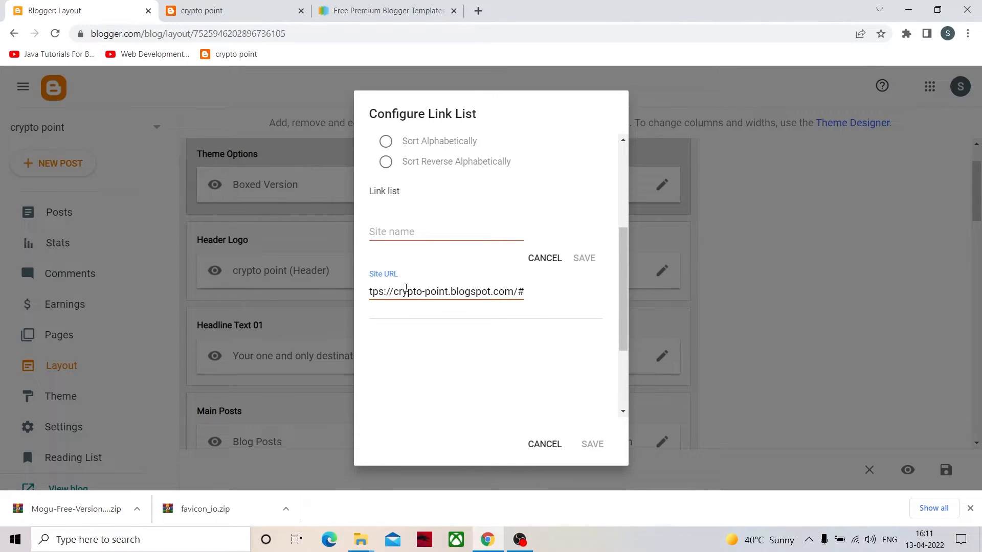
key("BackSpace")
left_click(394, 233)
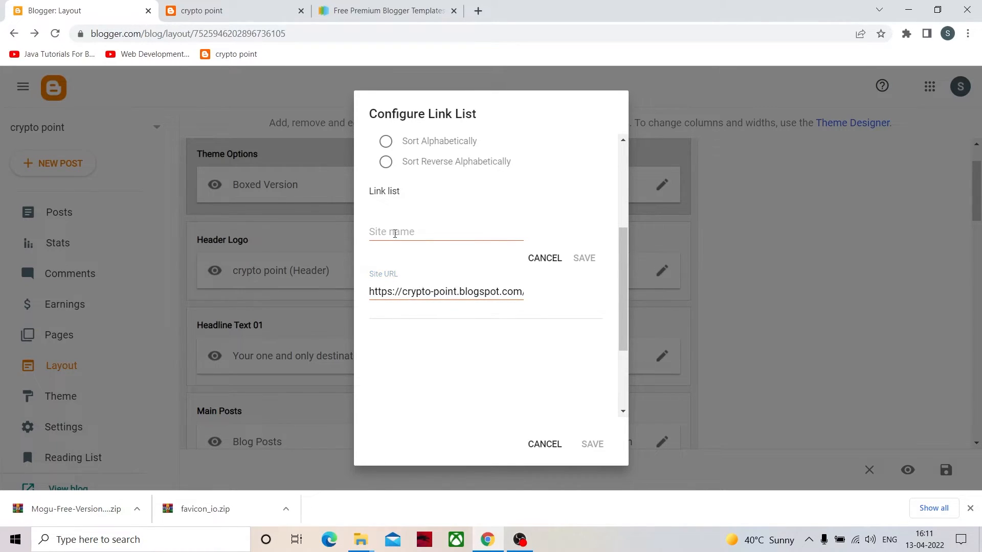
type("HOME")
left_click(584, 258)
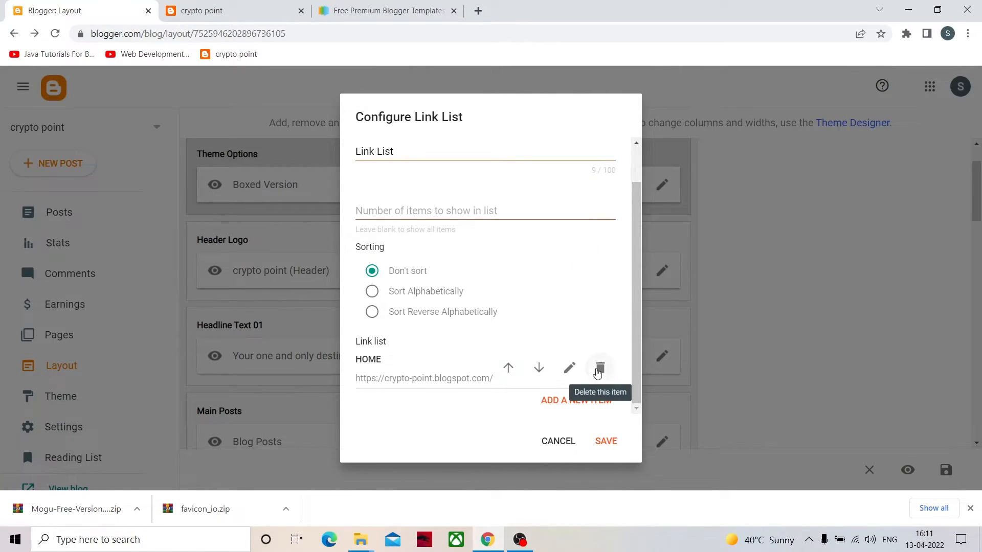
left_click(598, 401)
left_click(403, 413)
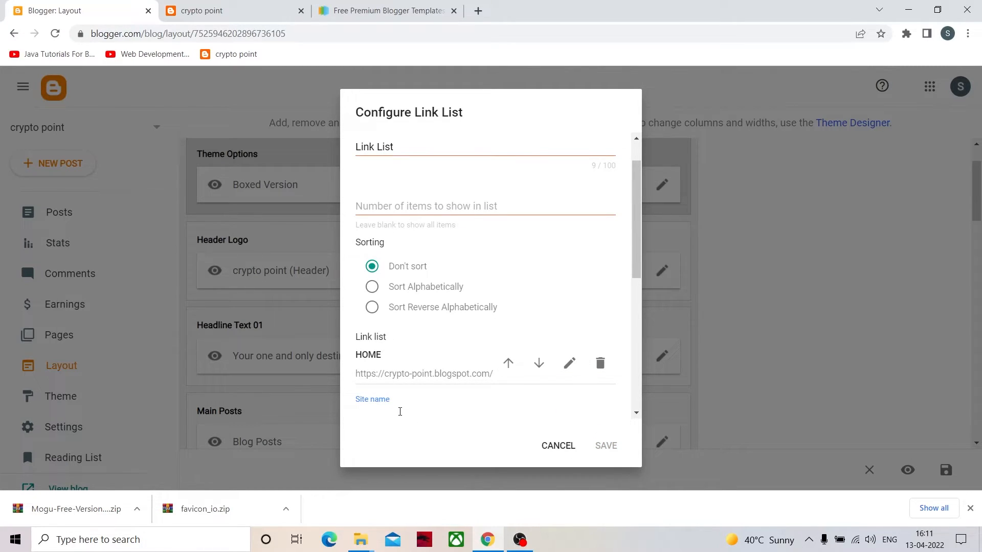
type("CONTACT US")
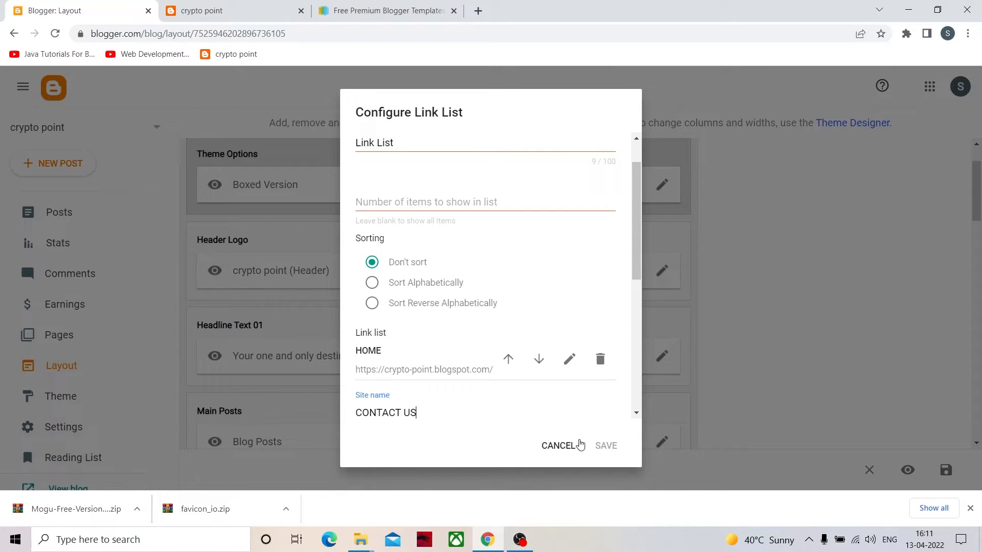
scroll(592, 422, "down", 1)
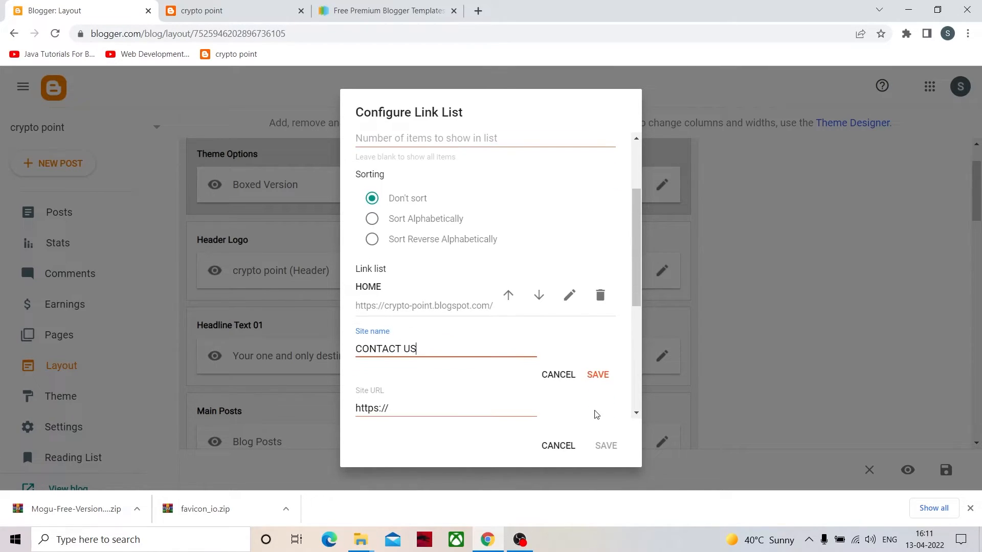
left_click(598, 375)
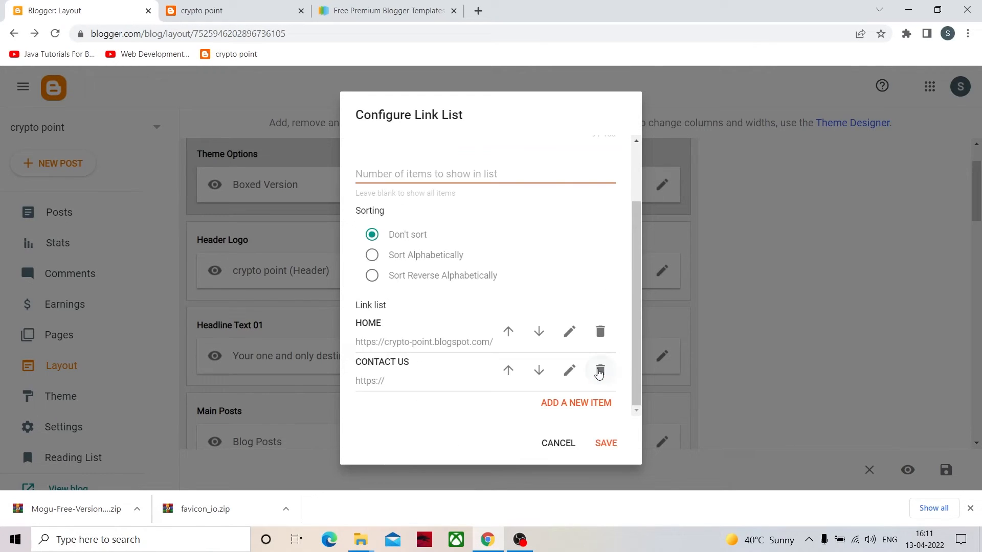
left_click(615, 446)
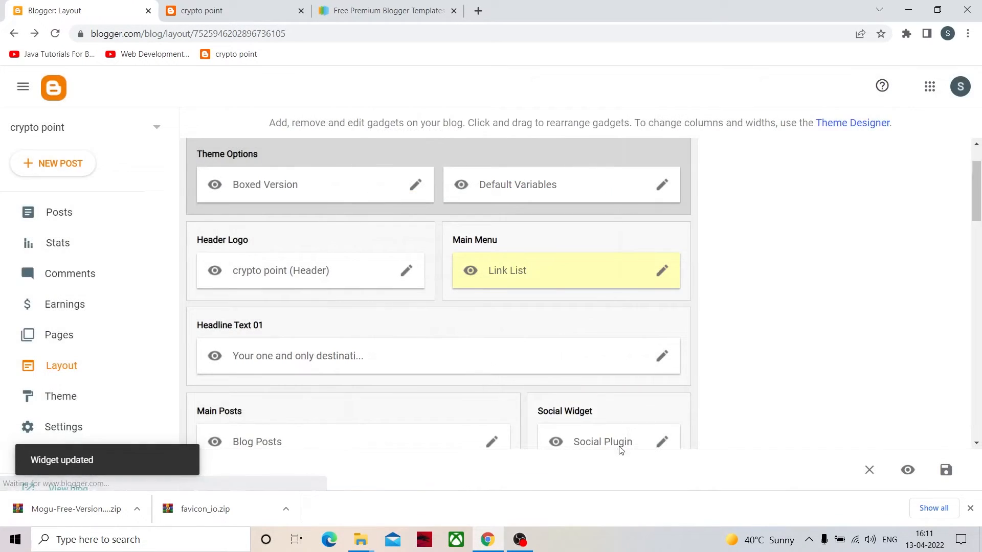
- Reload the live blog, test its CONTACT US menu link and go back to the home page
left_click(213, 7)
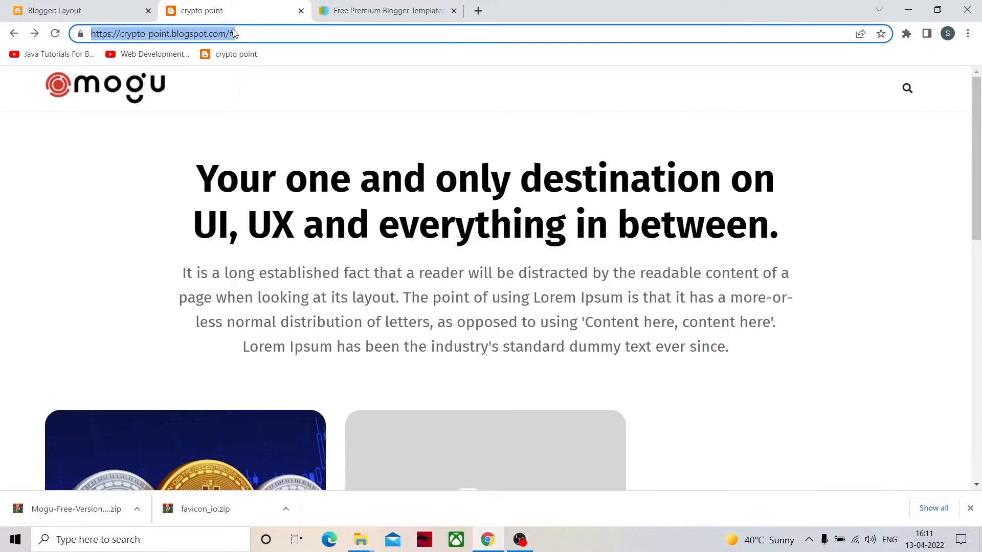
key("Return")
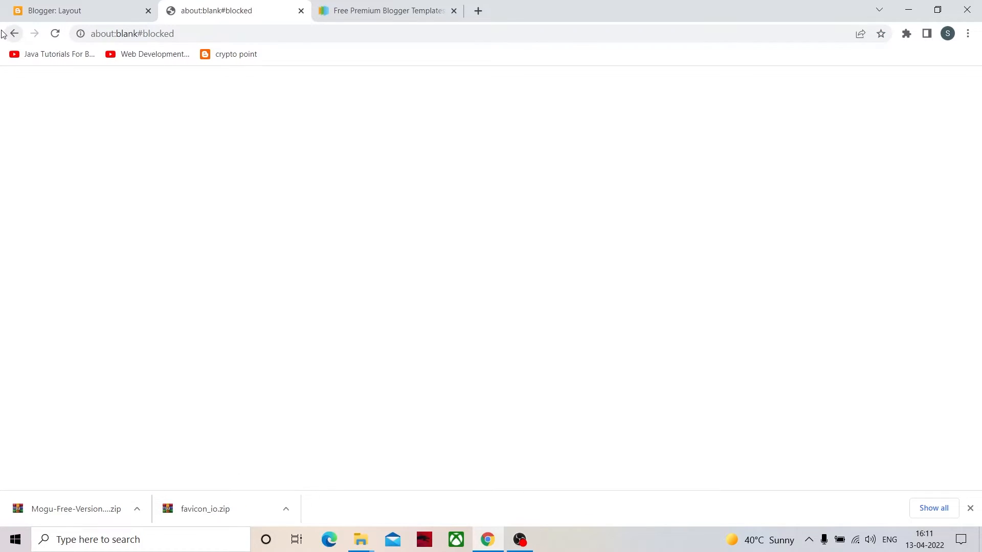
left_click(5, 34)
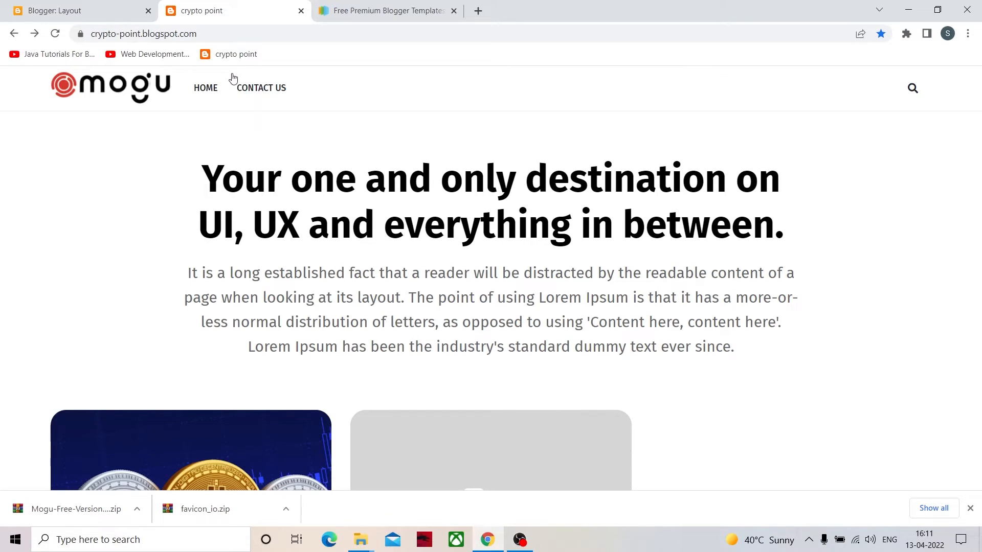
- Create a new Blogger page titled "CONTACT US"
left_click(100, 18)
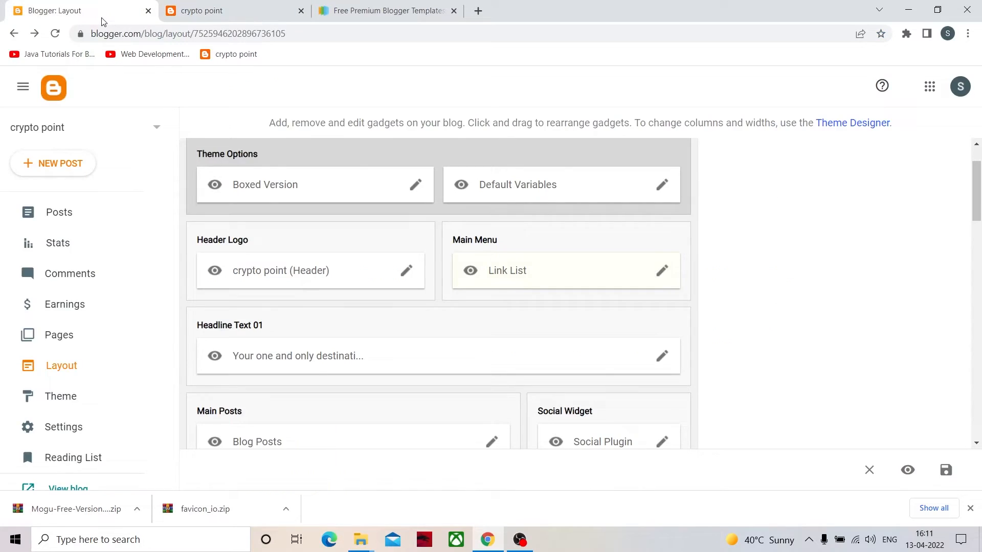
left_click(104, 343)
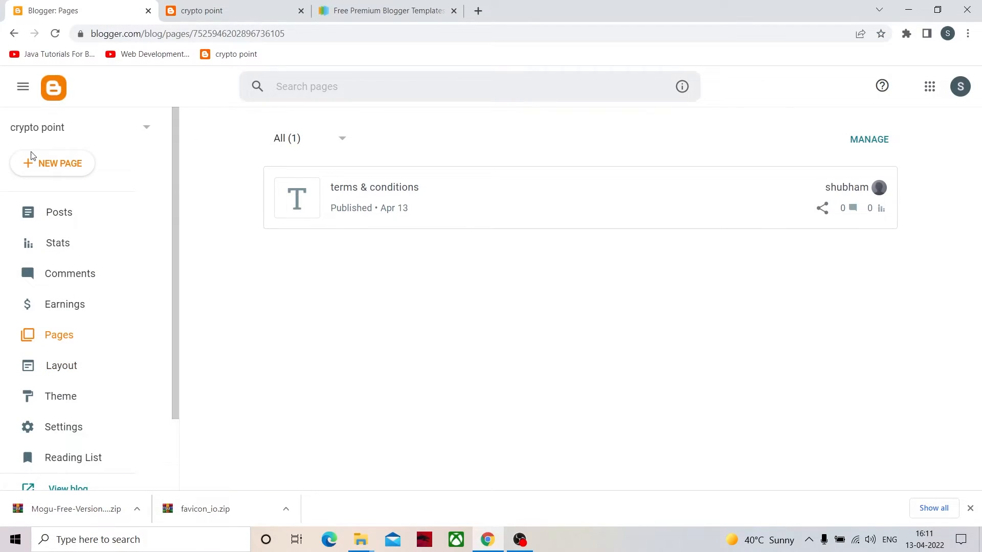
left_click(65, 162)
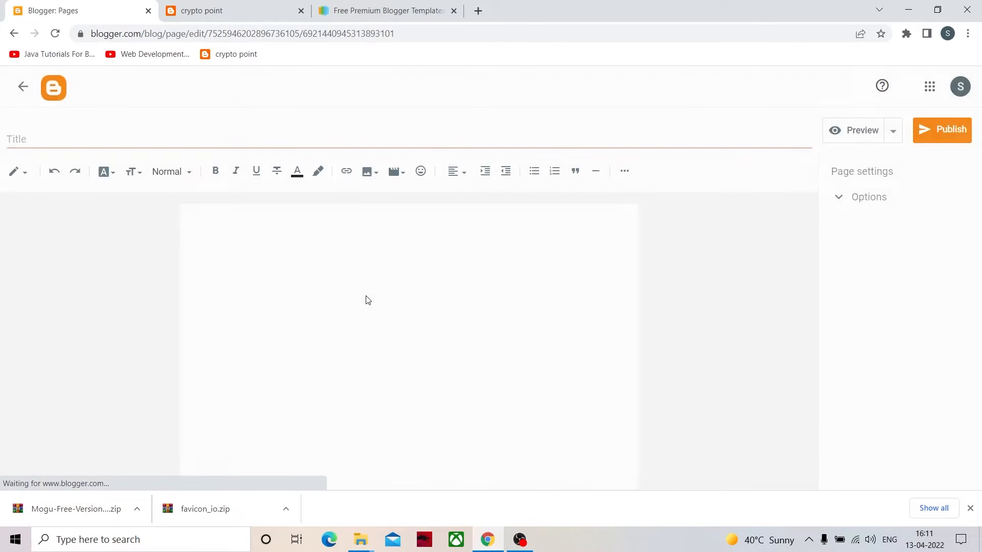
left_click(55, 135)
type("co")
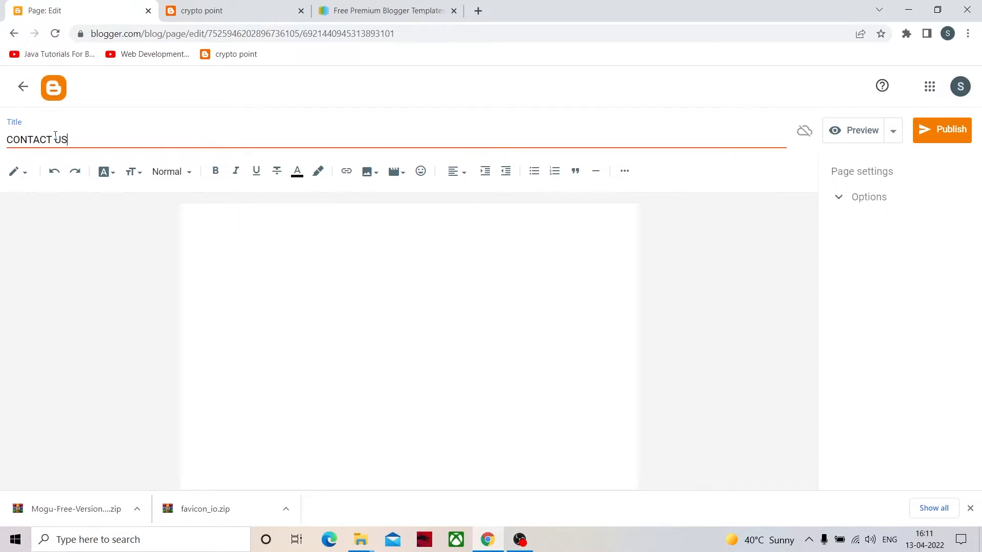
- Copy the page title into the body and format it as a large heading
left_click_drag(83, 144, 2, 164)
key("ctrl+c")
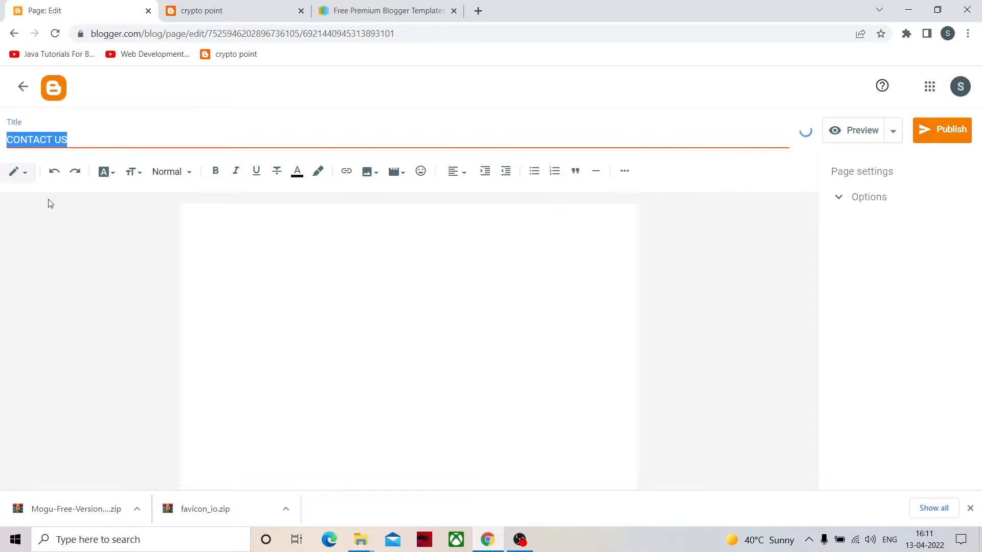
left_click(225, 229)
key("ctrl+v")
left_click_drag(336, 217, 145, 215)
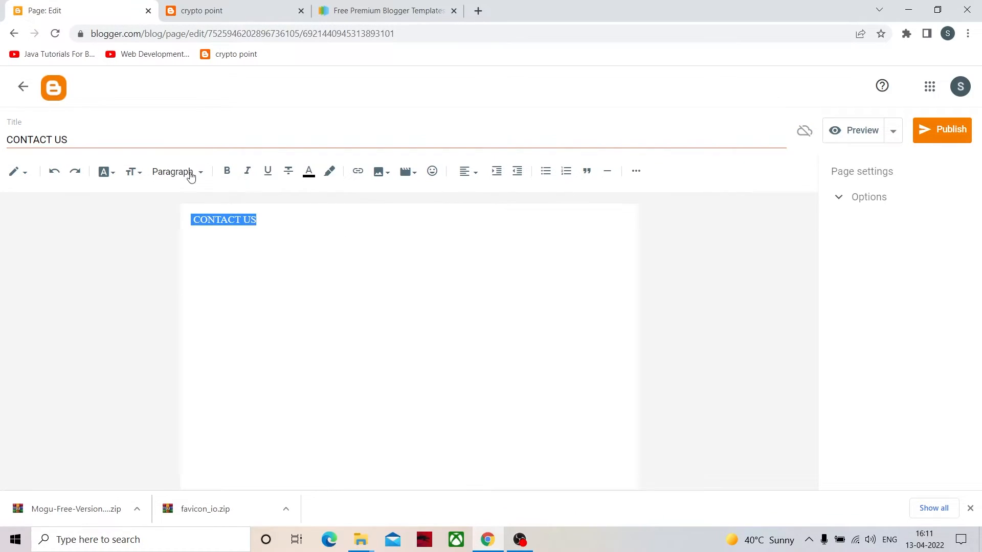
left_click(197, 171)
left_click(206, 197)
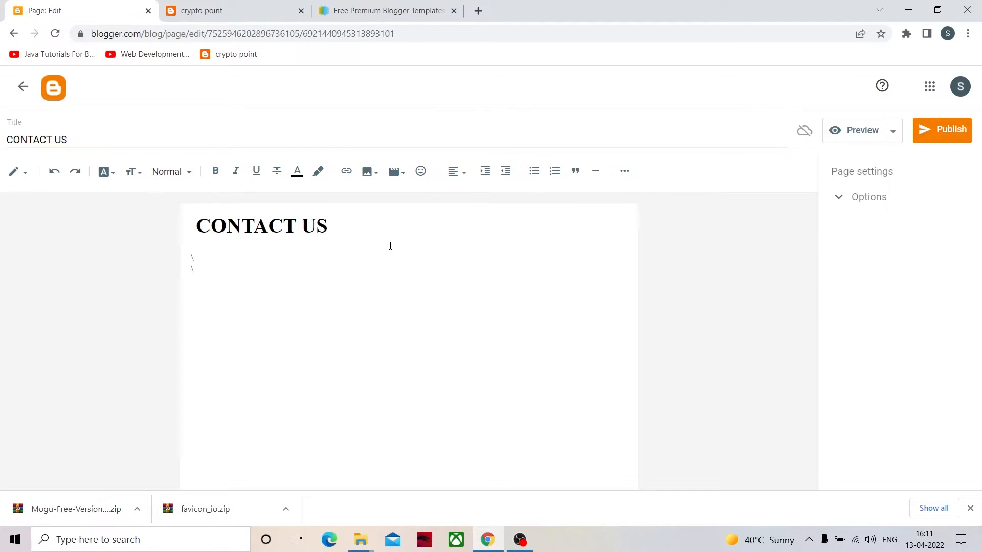
- Enter the placeholder lines "dsghfsuh" and "enaillbhsagc hjp=-vgdghwgfwj" below the heading and publish the page
type("dsghfsuh ")
type("enaillbhsagc ")
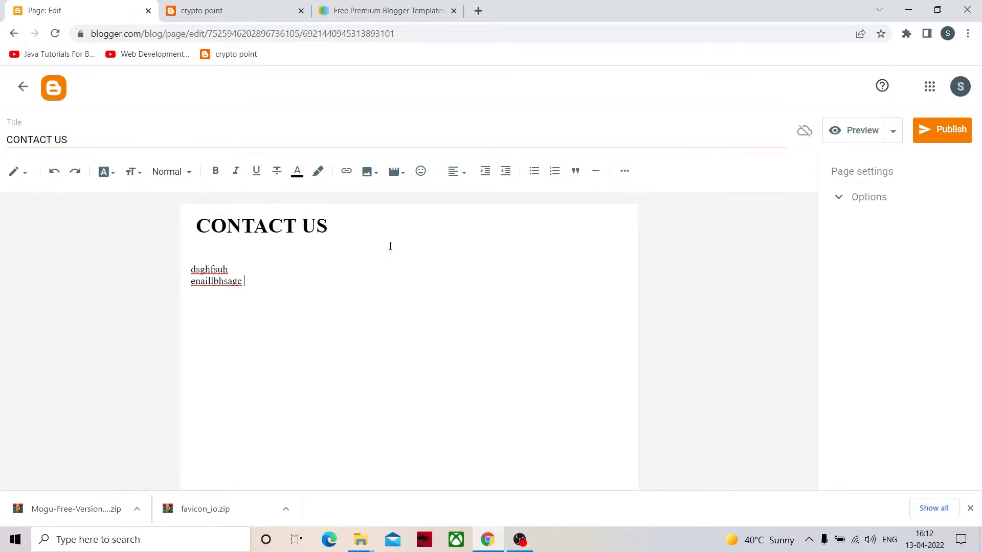
type("hjp=-vgdghwgfwj")
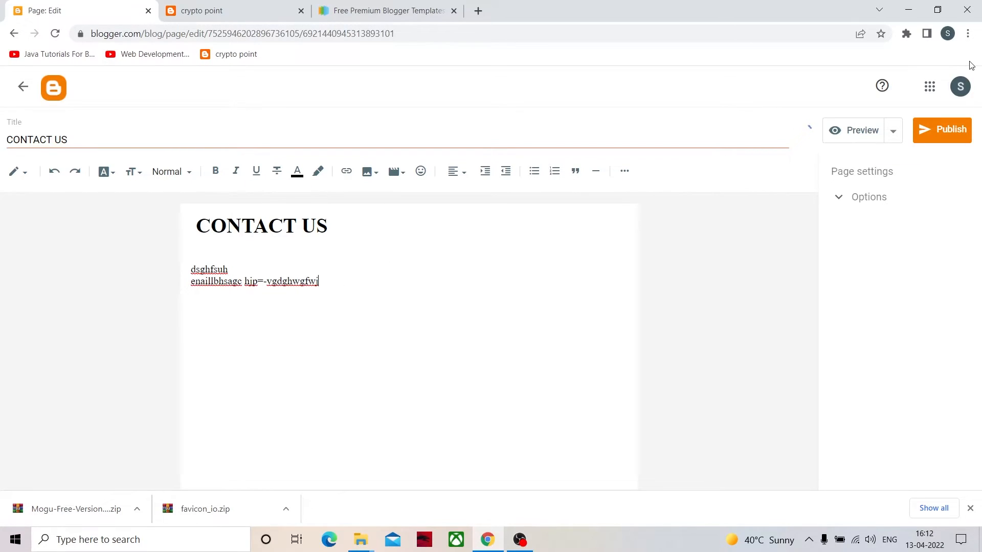
left_click(942, 145)
left_click(538, 313)
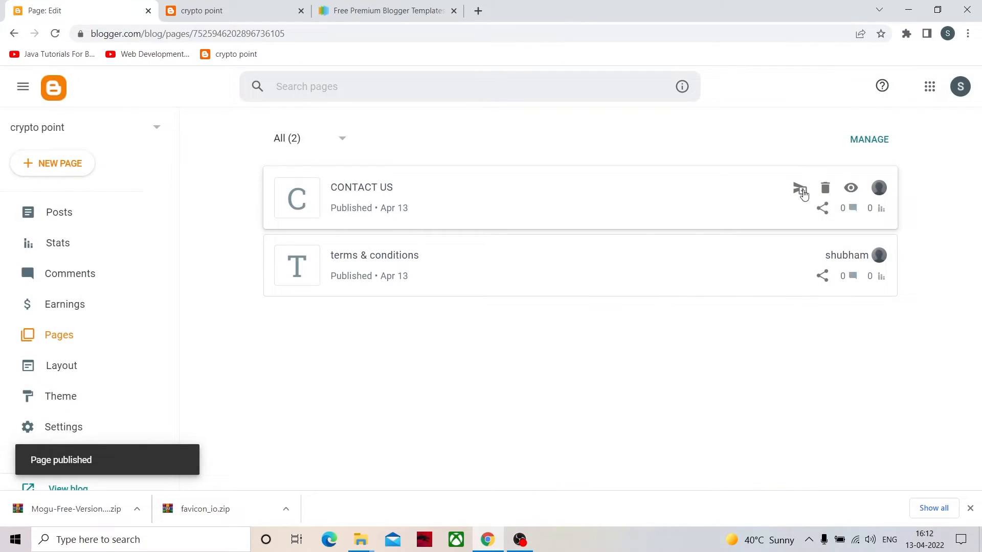
- Copy the published CONTACT US page's URL from its live view and return to the blog's layout
left_click(849, 186)
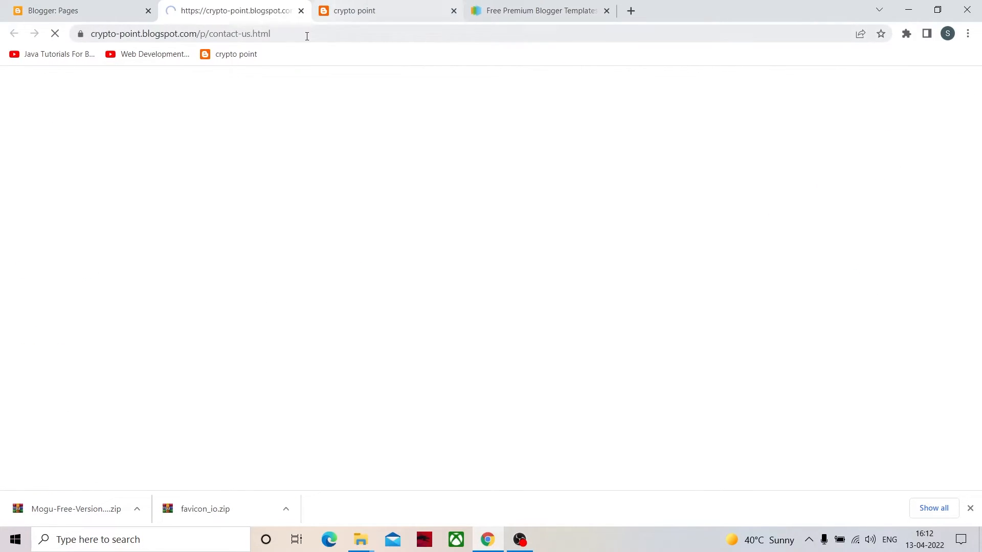
left_click(326, 35)
left_click_drag(327, 36, 91, 32)
right_click(152, 26)
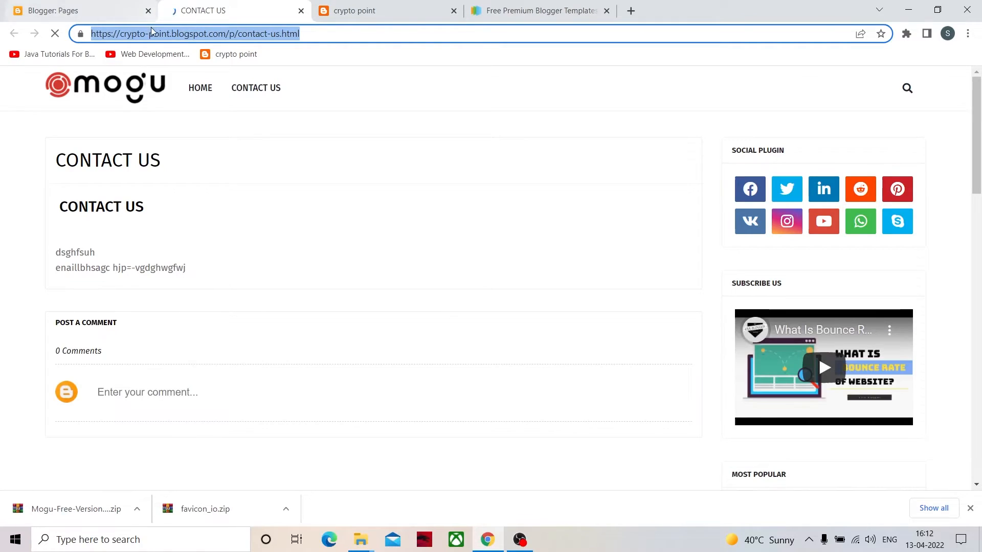
left_click(202, 104)
left_click(301, 11)
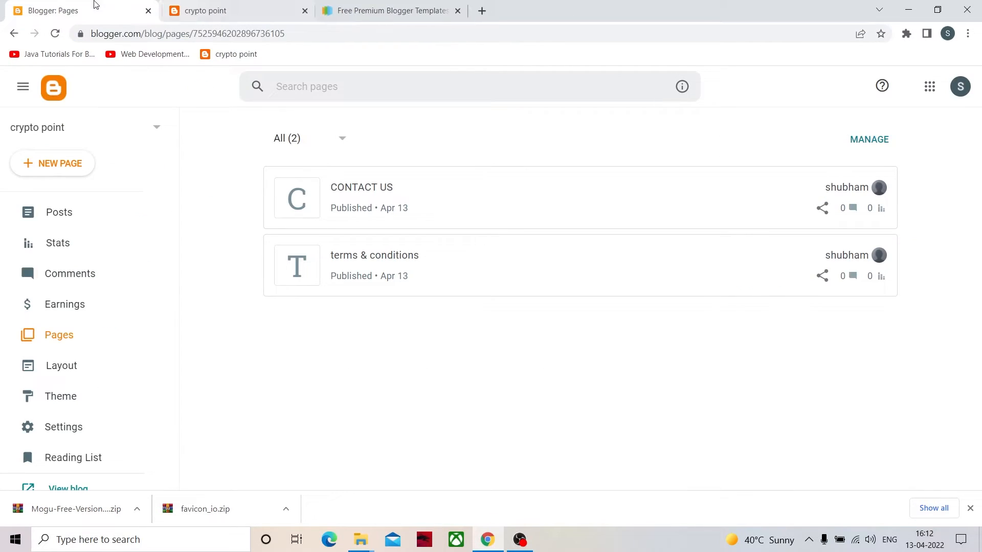
left_click(50, 379)
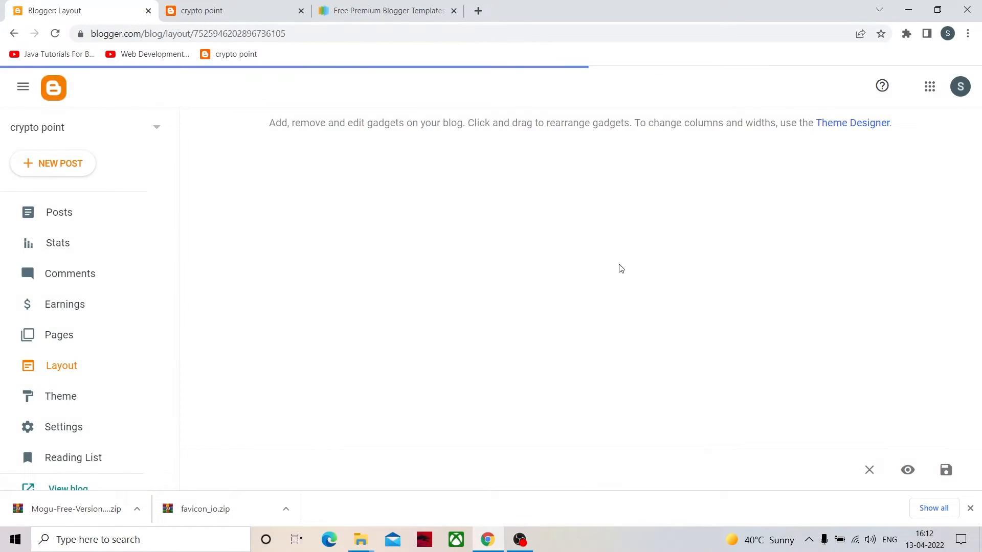
left_click(660, 337)
scroll(438, 307, "down", 2)
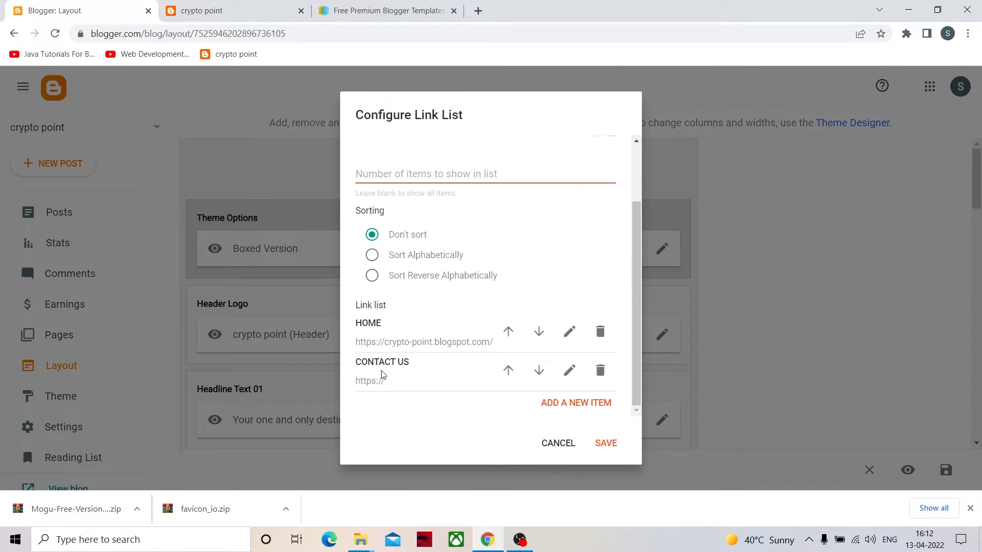
left_click(571, 372)
scroll(434, 376, "down", 3)
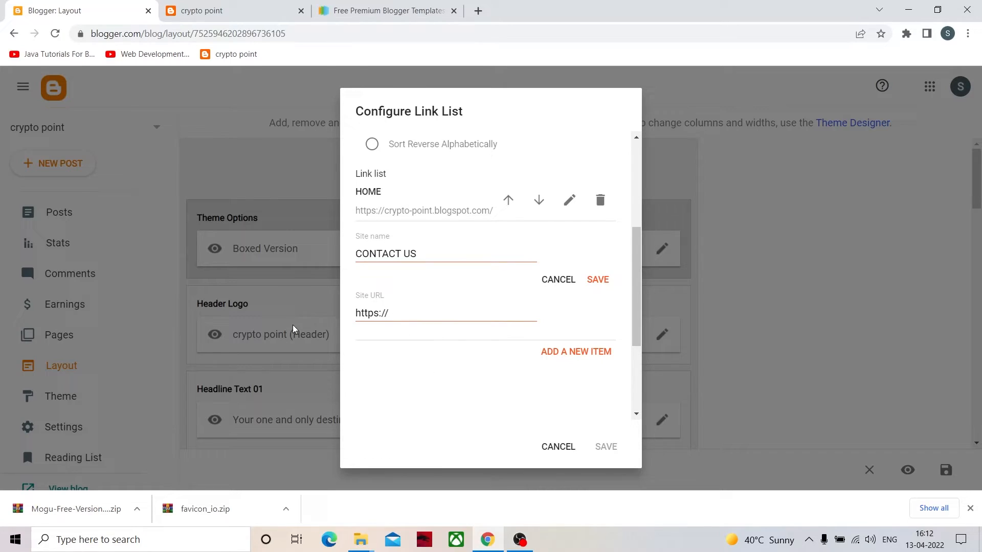
key("Tab")
key("BackSpace")
key("ctrl+v")
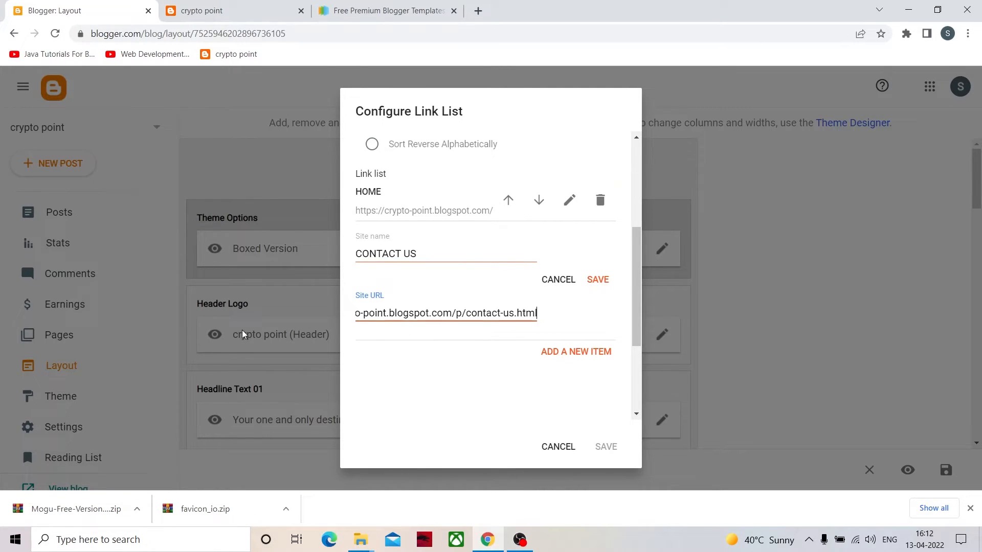
left_click(599, 280)
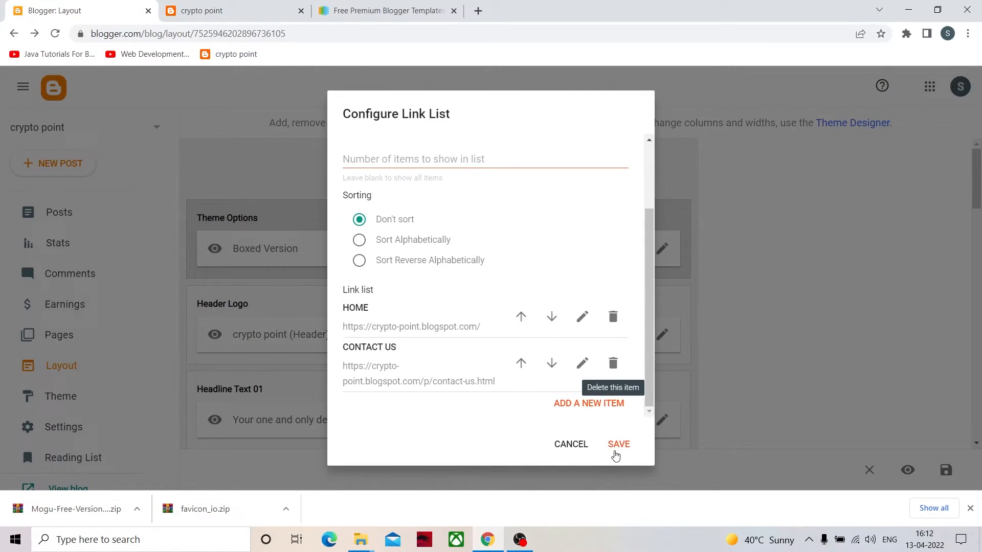
left_click(618, 445)
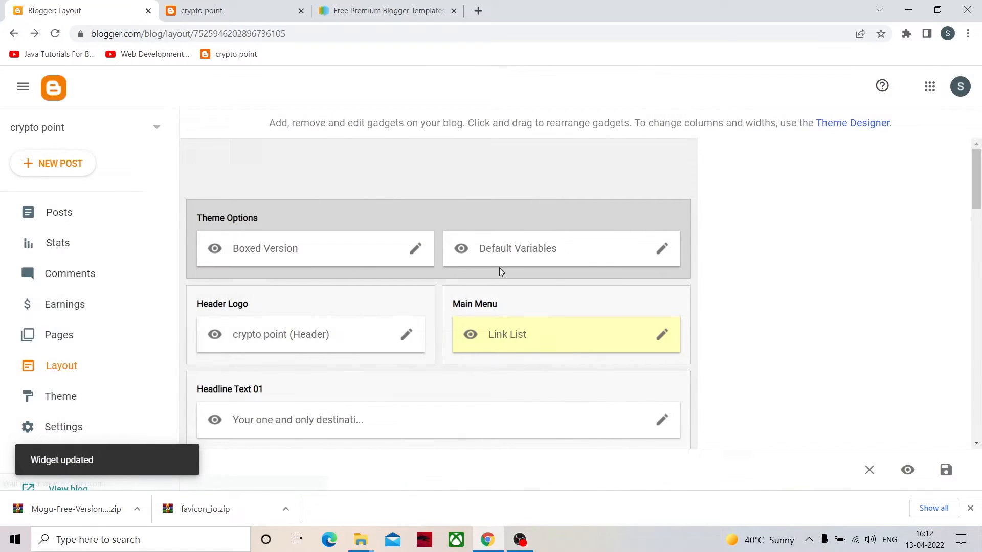
- Reload the live blog and test that the CONTACT US menu link opens the contact page
left_click(220, 10)
left_click(265, 87)
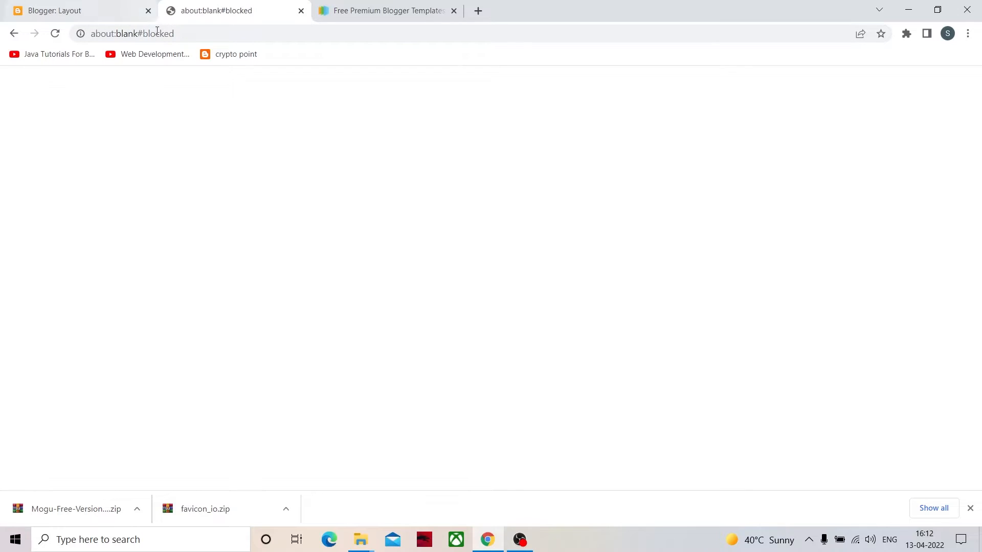
left_click(13, 33)
key("F5")
left_click(263, 91)
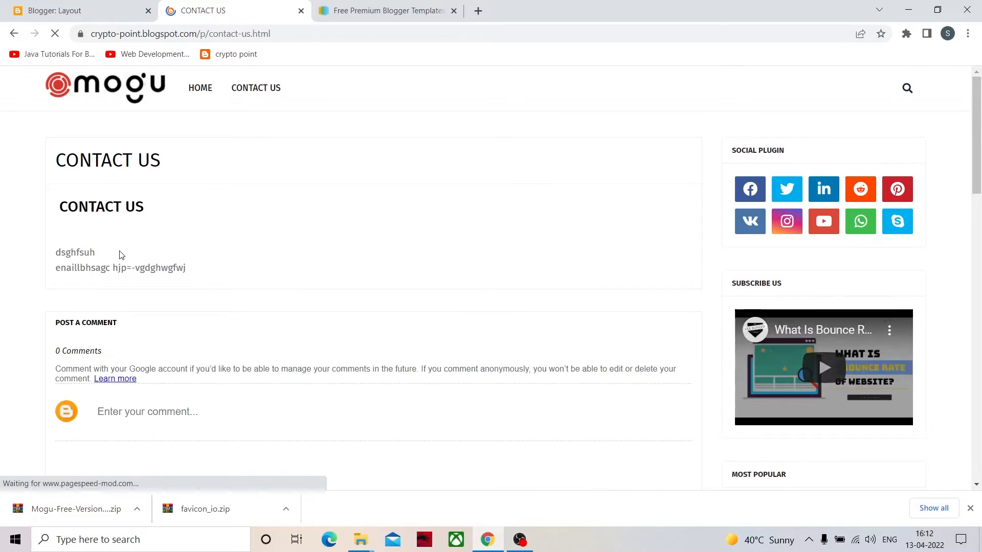
- Review the HOME and CONTACT US entries in the layout's Main Menu link list and save the list unchanged
left_click(67, 20)
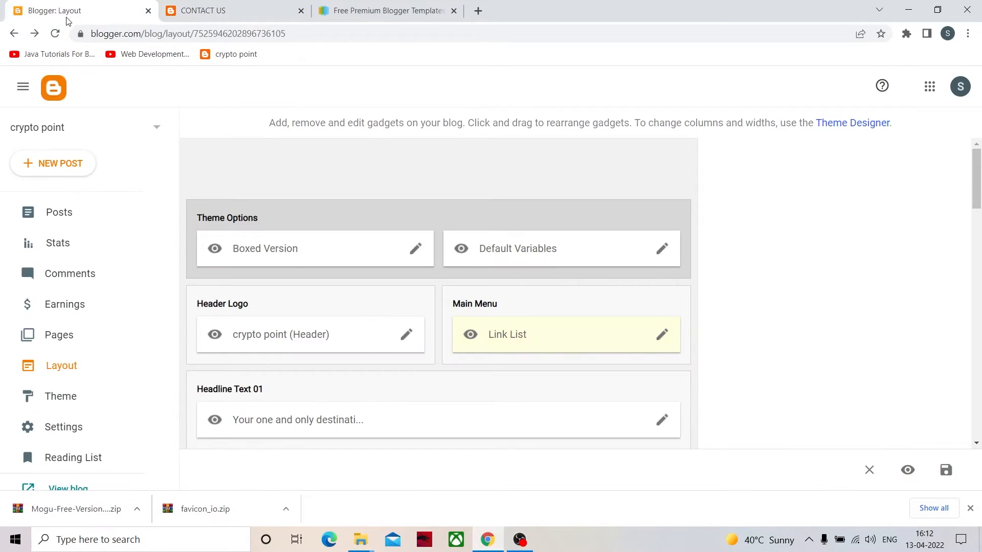
left_click(663, 335)
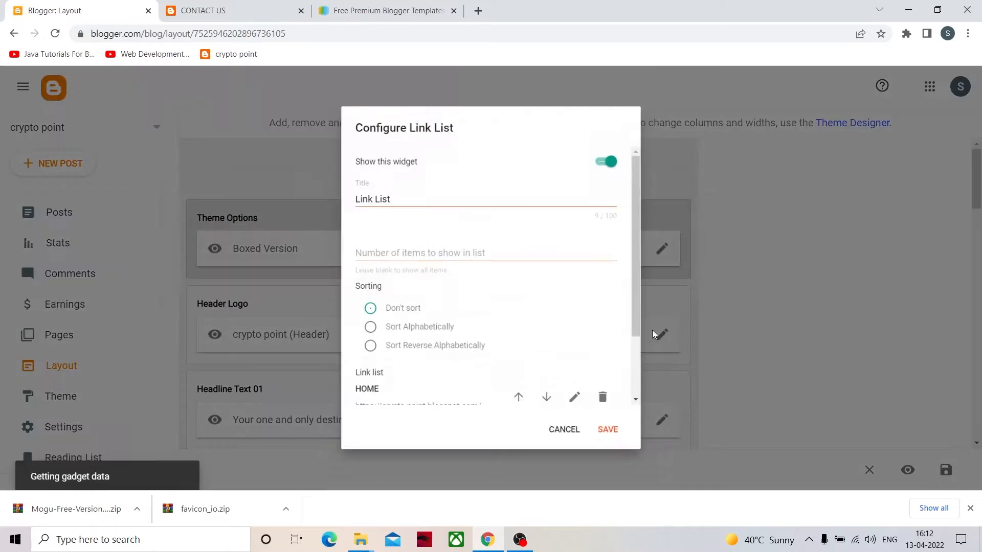
scroll(492, 377, "down", 1)
scroll(492, 377, "down", 1)
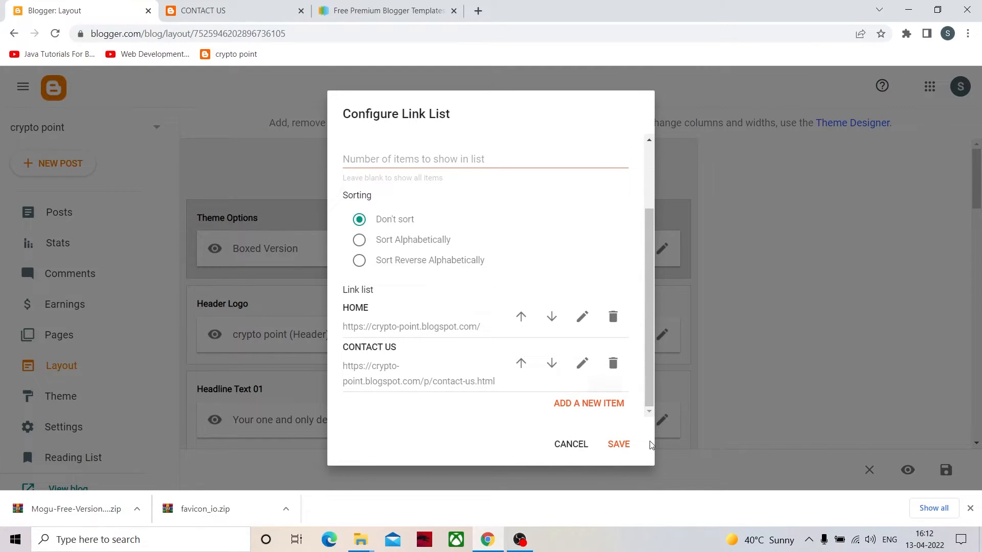
left_click(624, 445)
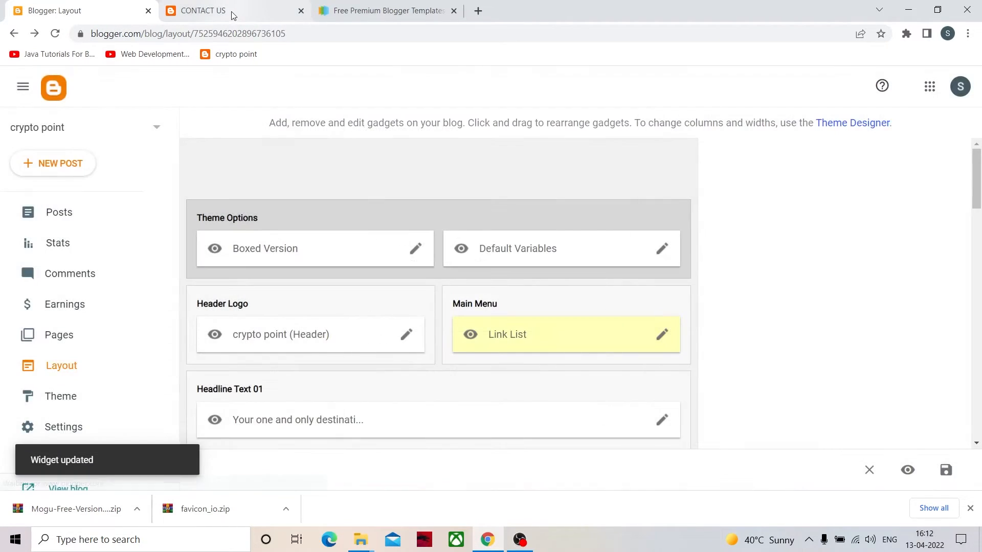
- Open the live blog's home page from its logo and look through the headline and posts
left_click(234, 13)
left_click(109, 73)
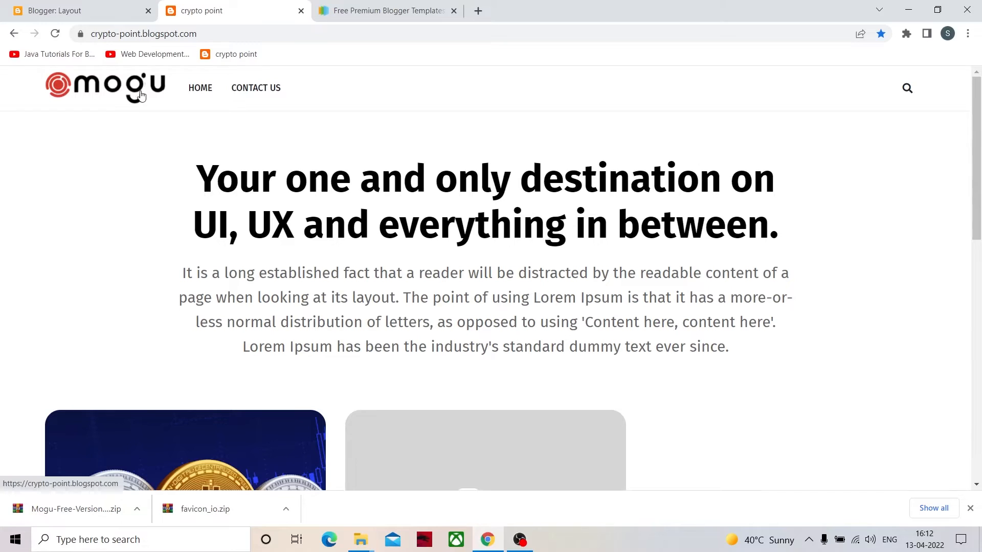
scroll(146, 102, "down", 5)
scroll(312, 115, "up", 3)
scroll(307, 132, "down", 6)
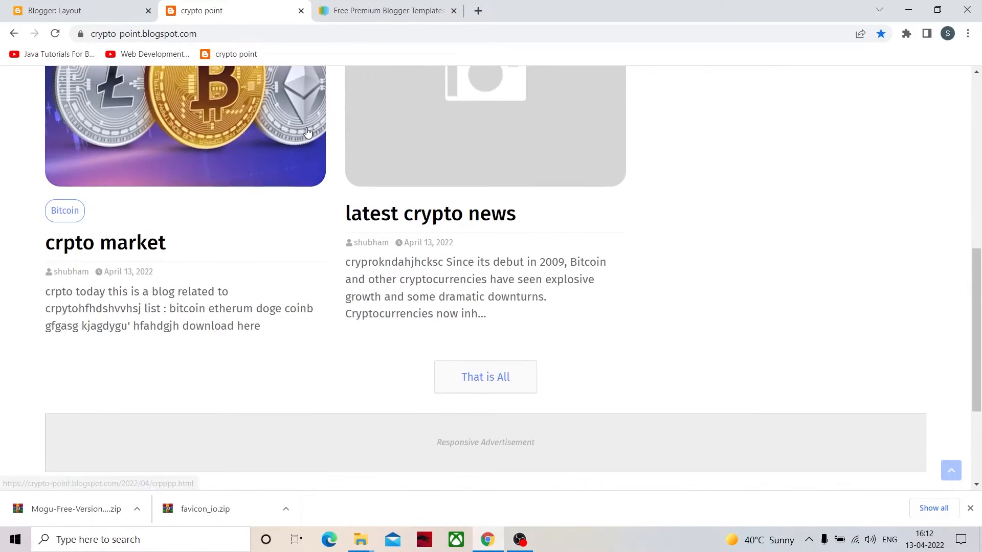
scroll(308, 132, "up", 10)
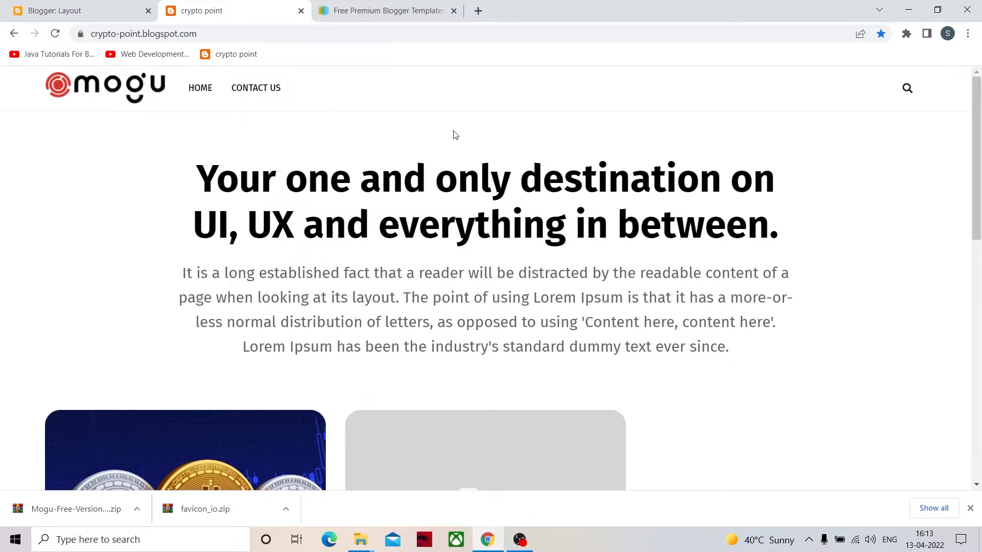
- Check the blog's mobile view in a narrow browser window, opening and closing its navigation menu, and restore the full-size window
double_click(598, 5)
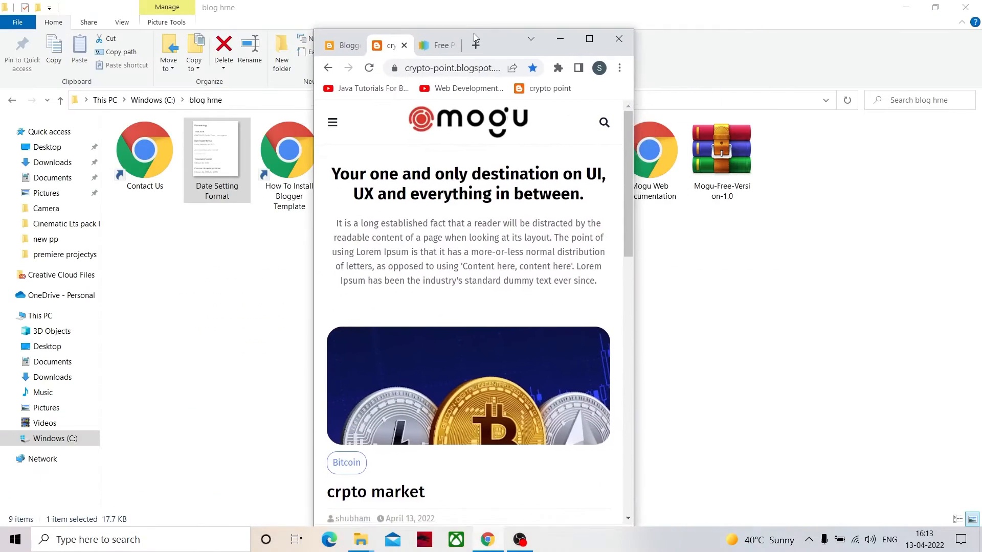
left_click(335, 119)
left_click(335, 123)
left_click(334, 121)
left_click(332, 123)
left_click(333, 126)
left_click(333, 124)
left_click(589, 34)
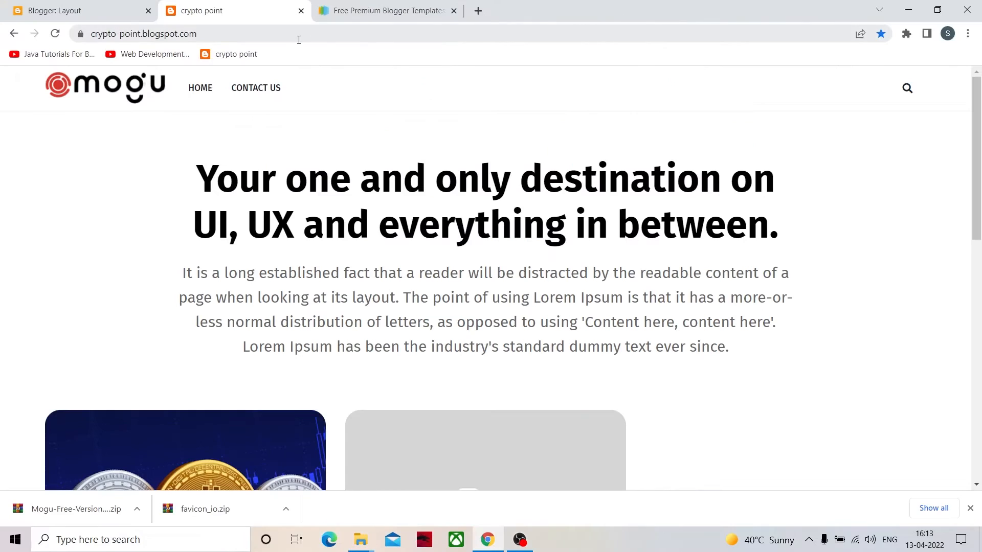
left_click(110, 7)
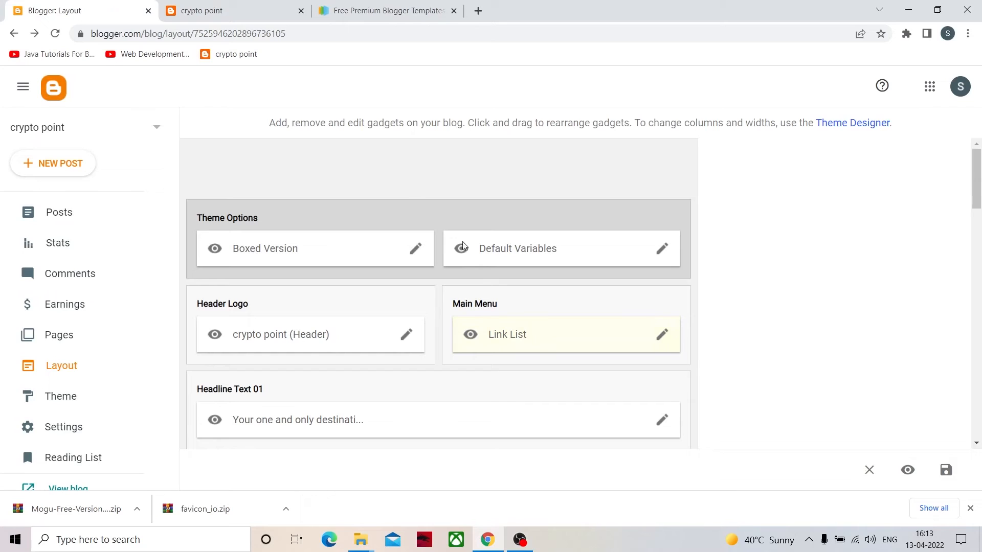
left_click(665, 337)
scroll(632, 324, "down", 5)
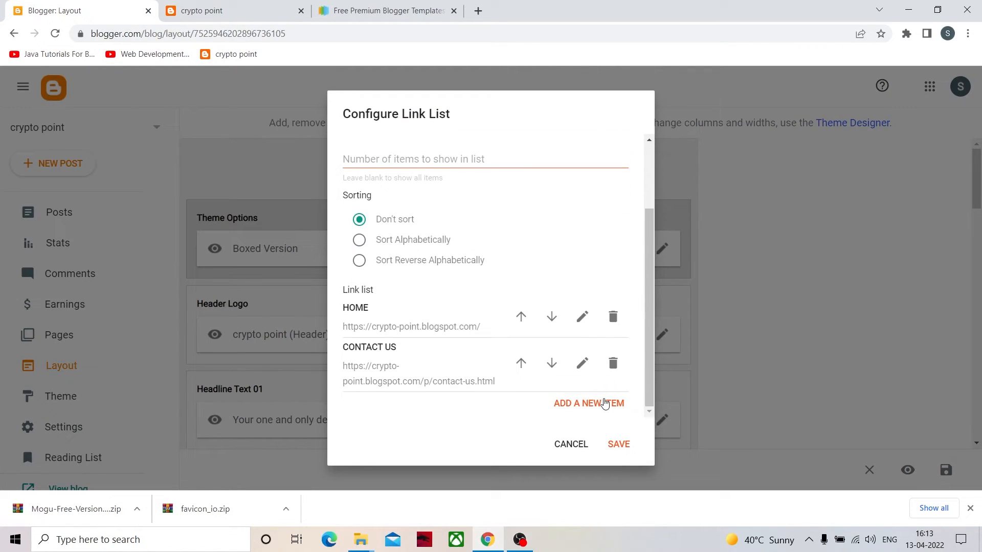
left_click(605, 404)
scroll(432, 421, "down", 2)
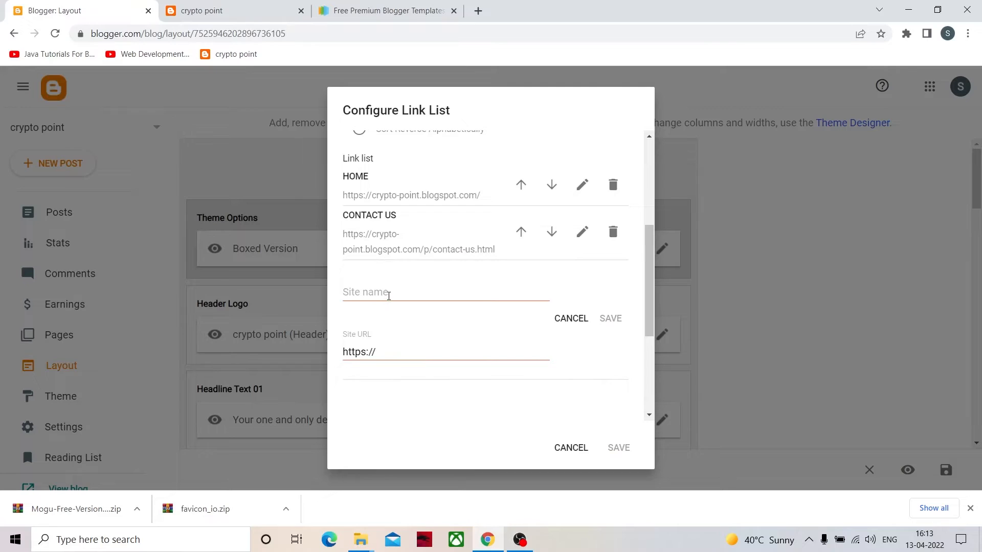
left_click_drag(397, 351, 296, 355)
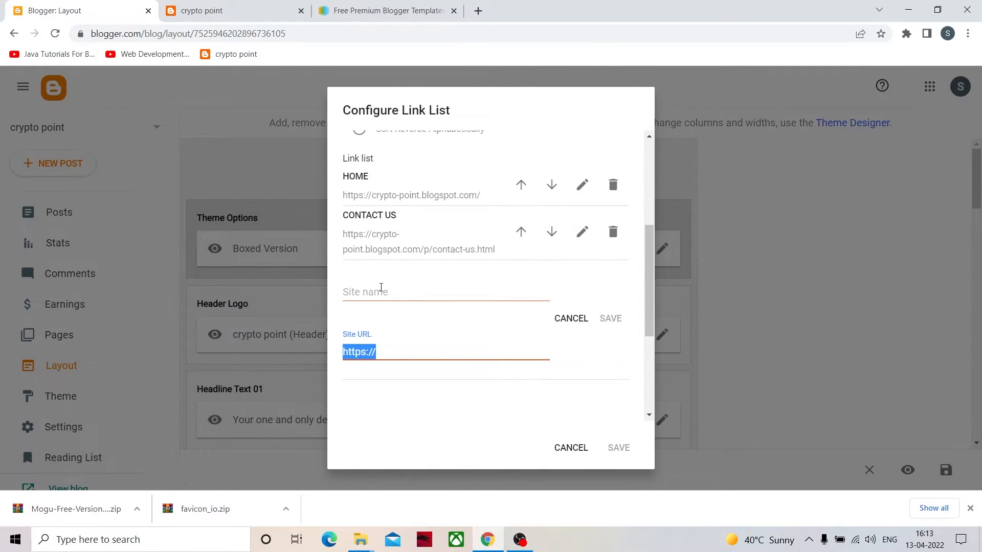
left_click(381, 287)
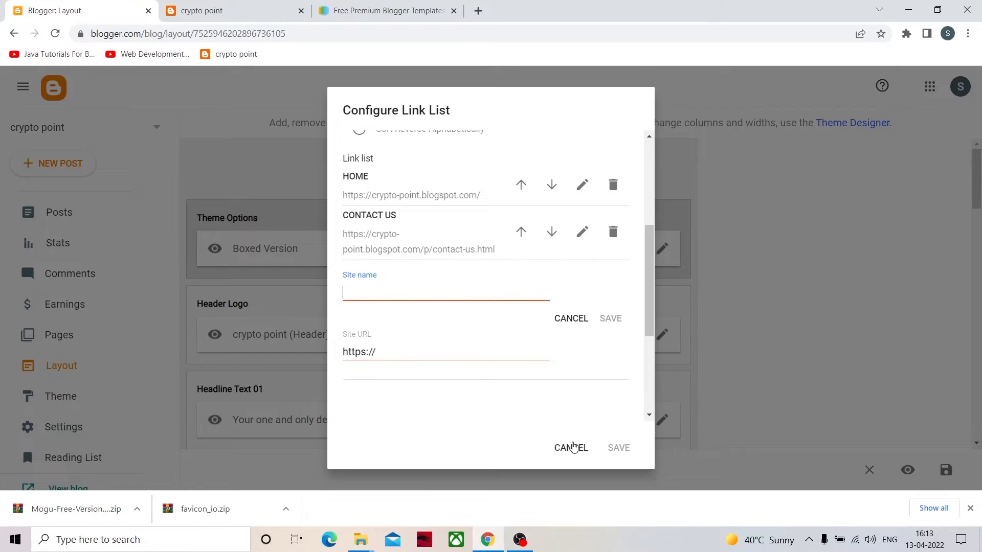
left_click(571, 448)
- Examine the layout's post and sidebar sections and compare them with the social icons at the foot of the live blog
scroll(343, 408, "down", 1)
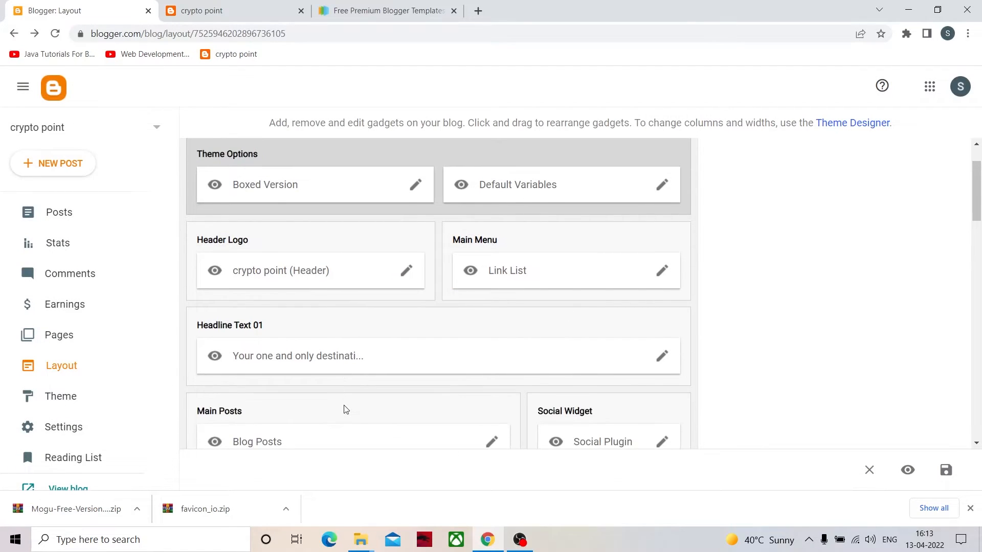
scroll(362, 406, "down", 2)
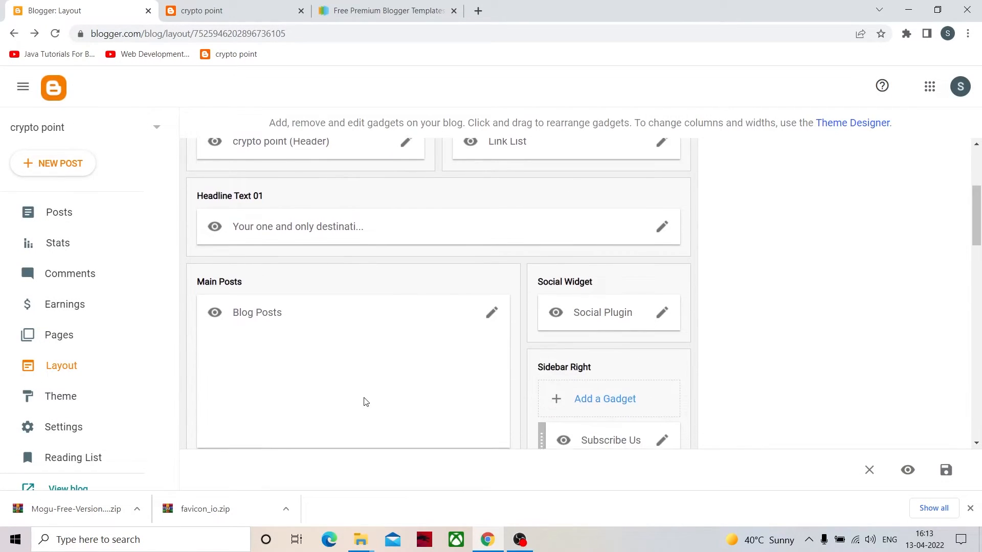
scroll(363, 401, "down", 2)
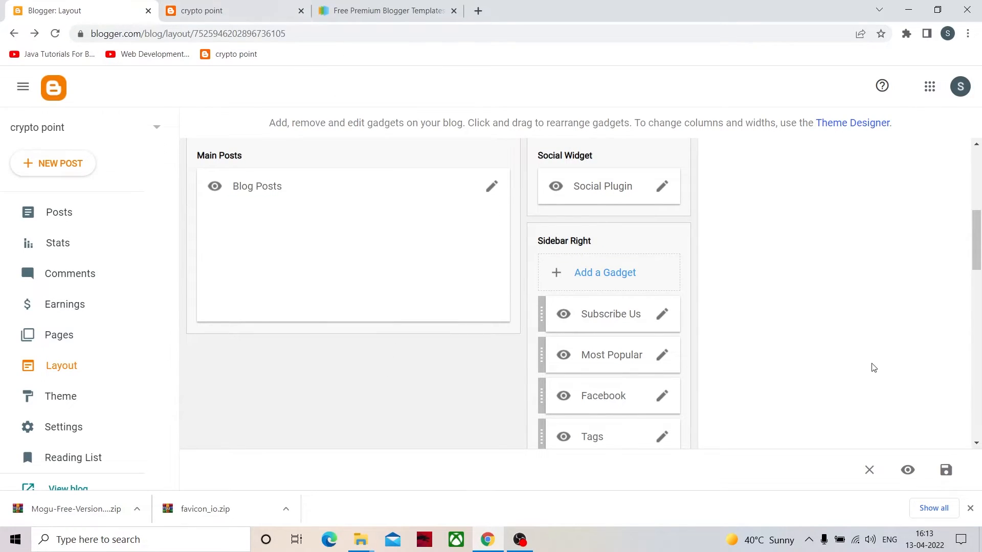
left_click(243, 7)
scroll(731, 411, "down", 10)
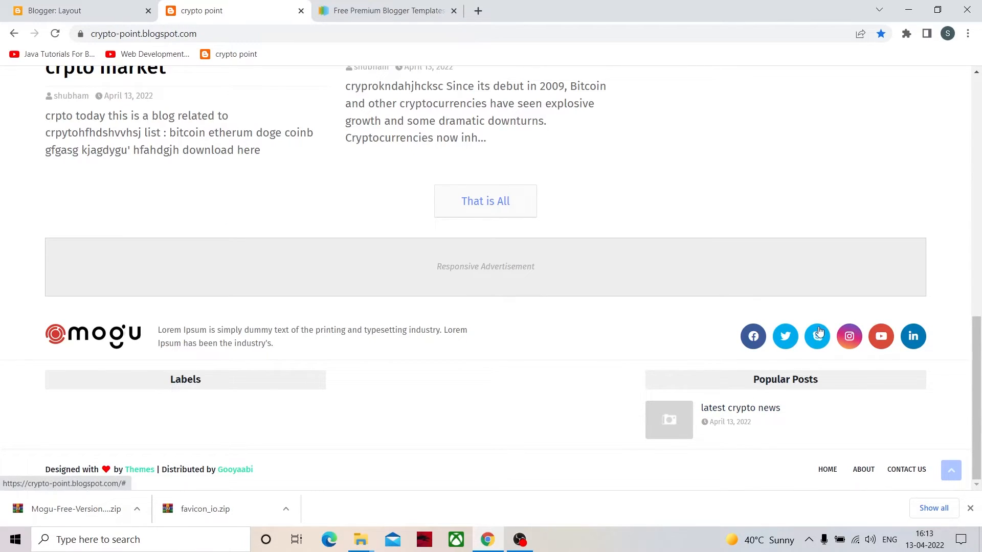
- Delete the skype, whatsapp, vk, pinterest and reddit entries from the layout's Social Plugin link list
left_click(15, 13)
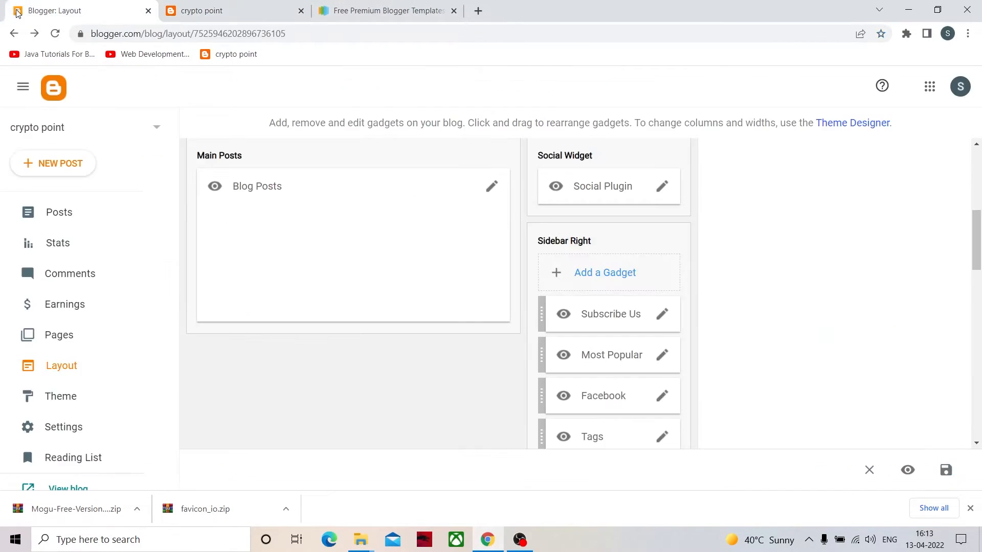
left_click(661, 187)
scroll(434, 382, "down", 4)
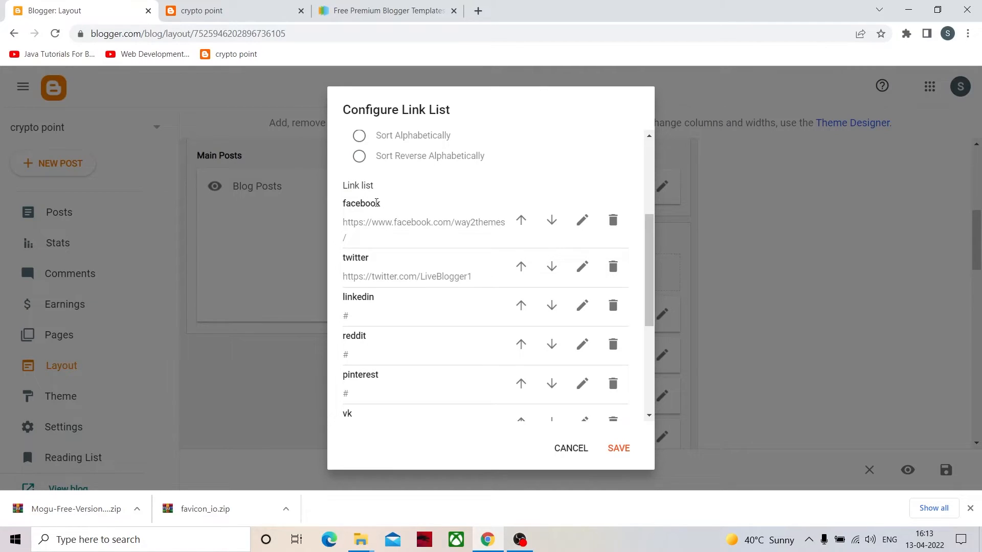
scroll(365, 306, "down", 4)
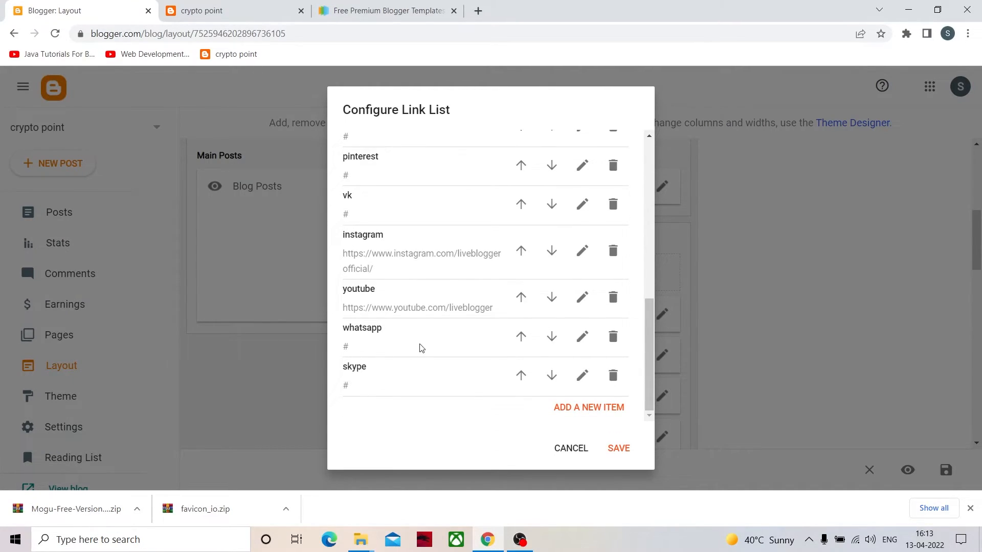
left_click(613, 378)
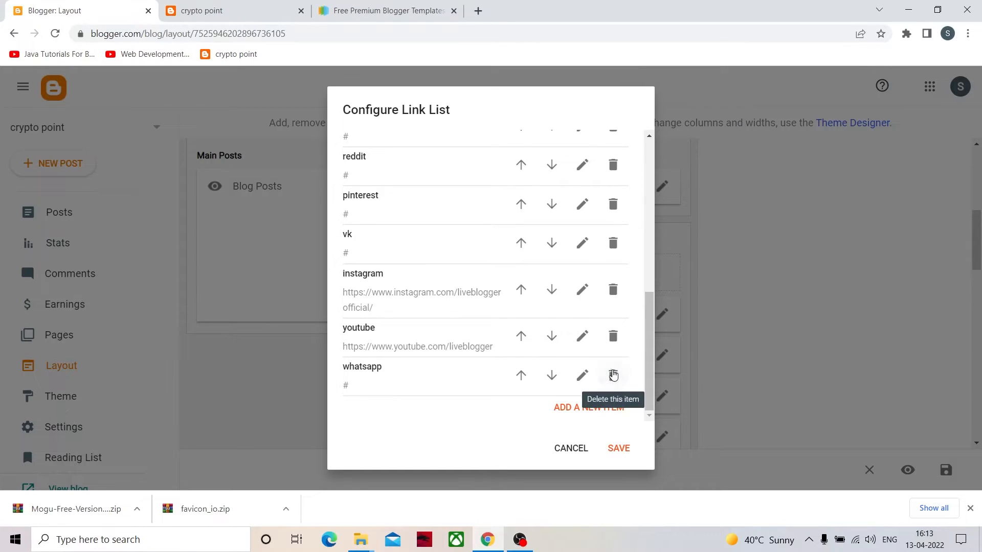
left_click(613, 380)
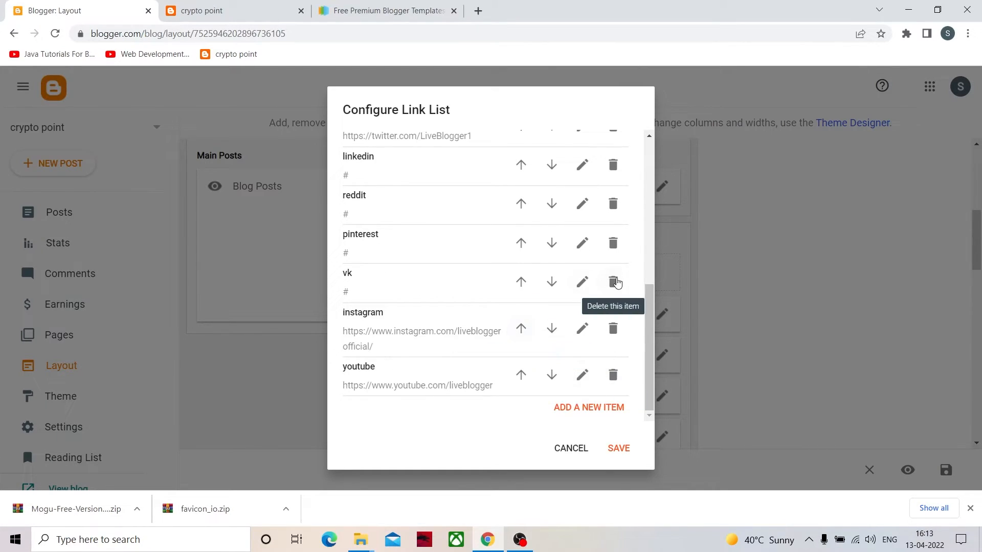
left_click(608, 284)
left_click(613, 279)
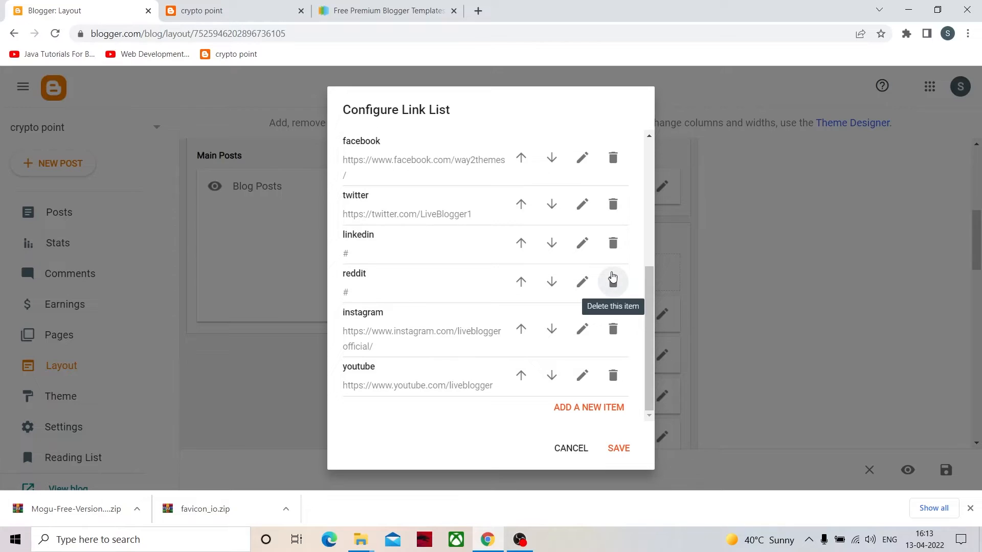
left_click(613, 279)
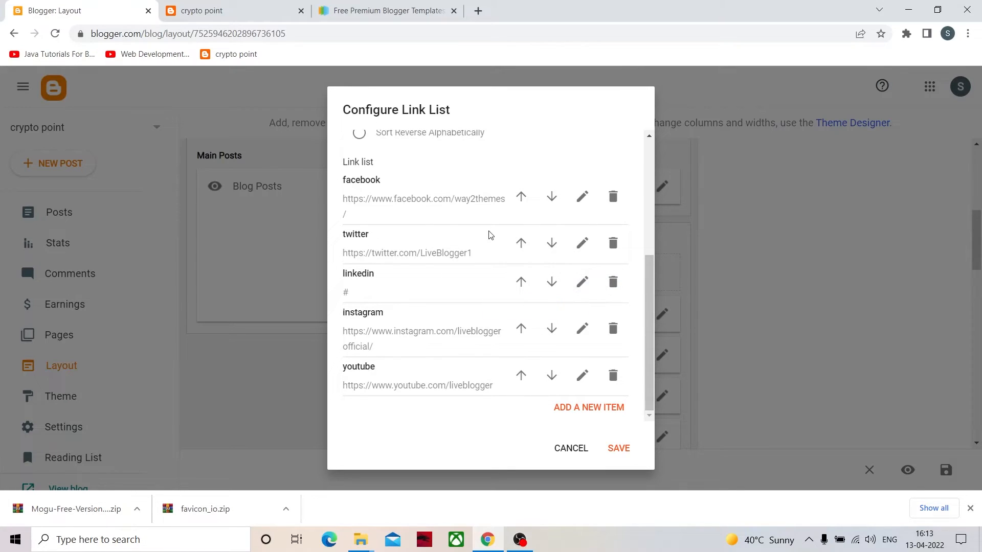
left_click(583, 197)
left_click(443, 262)
left_click_drag(542, 259, 474, 255)
key("BackSpace")
type("sfdsgfd")
left_click(609, 230)
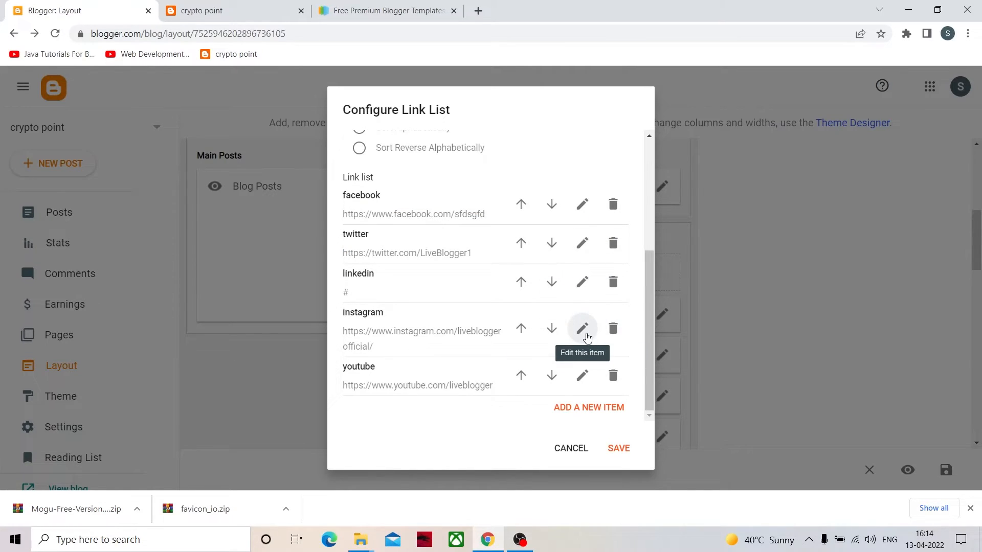
- Replace the instagram entry's site URL in the Social Plugin link list with the blog owner's Instagram profile address and save the entry
left_click(586, 336)
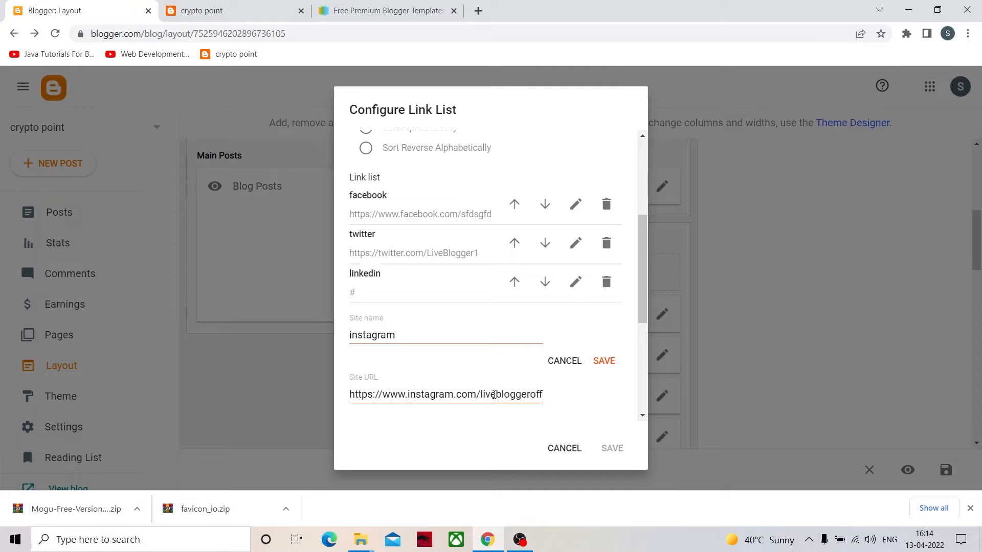
scroll(494, 390, "down", 3)
left_click(518, 266)
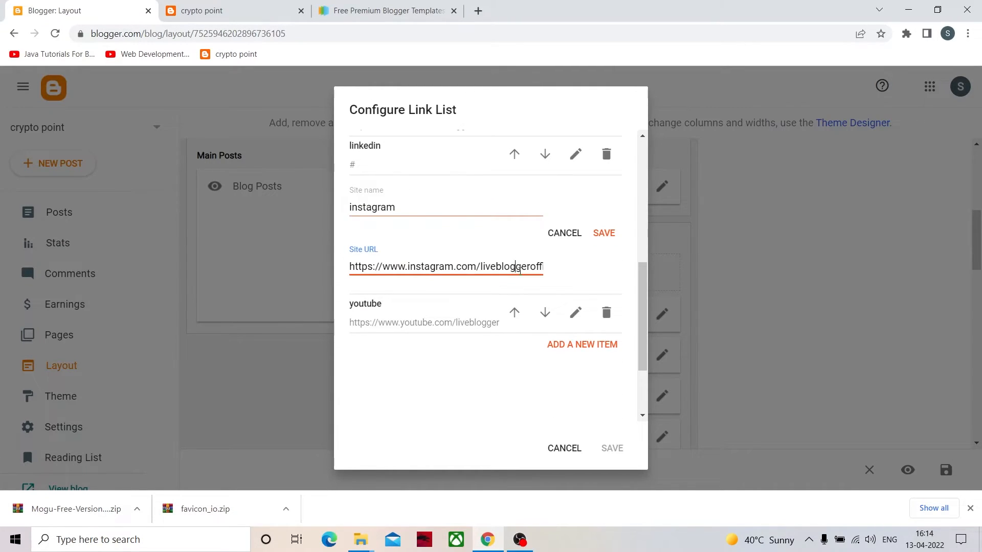
key("End")
key("BackSpace")
key("BackSpace")
key("BackSpace")
key("BackSpace")
key("BackSpace")
key("BackSpace")
key("BackSpace")
key("BackSpace")
key("BackSpace")
key("BackSpace")
key("BackSpace")
key("BackSpace")
key("BackSpace")
key("BackSpace")
key("BackSpace")
key("BackSpace")
left_click(605, 237)
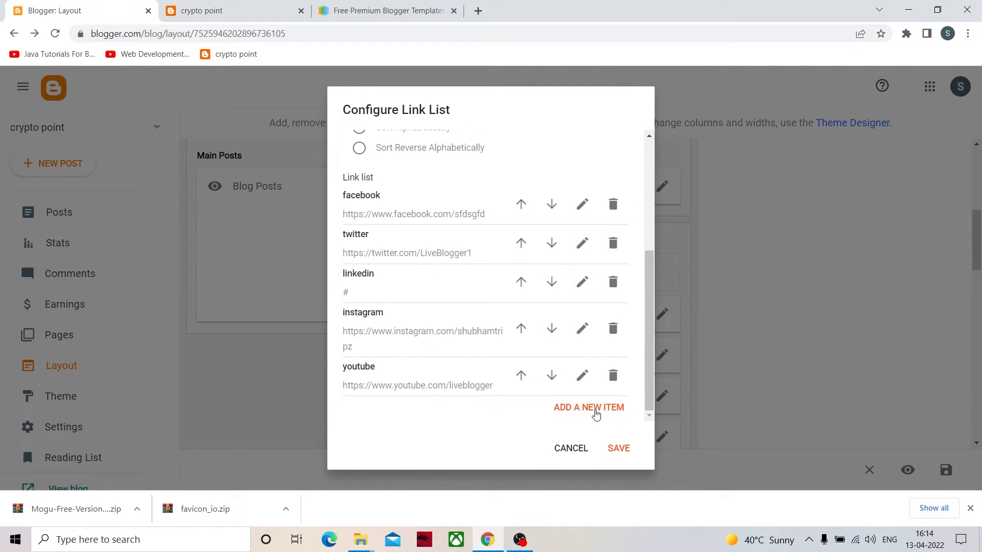
- Delete the youtube entry from the Social Plugin link list and save the widget
left_click(614, 376)
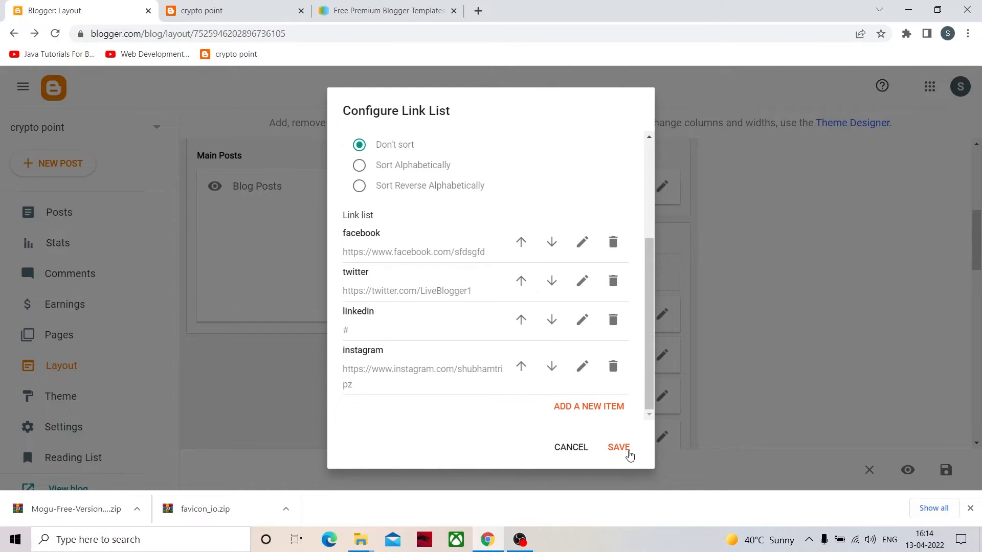
left_click(620, 448)
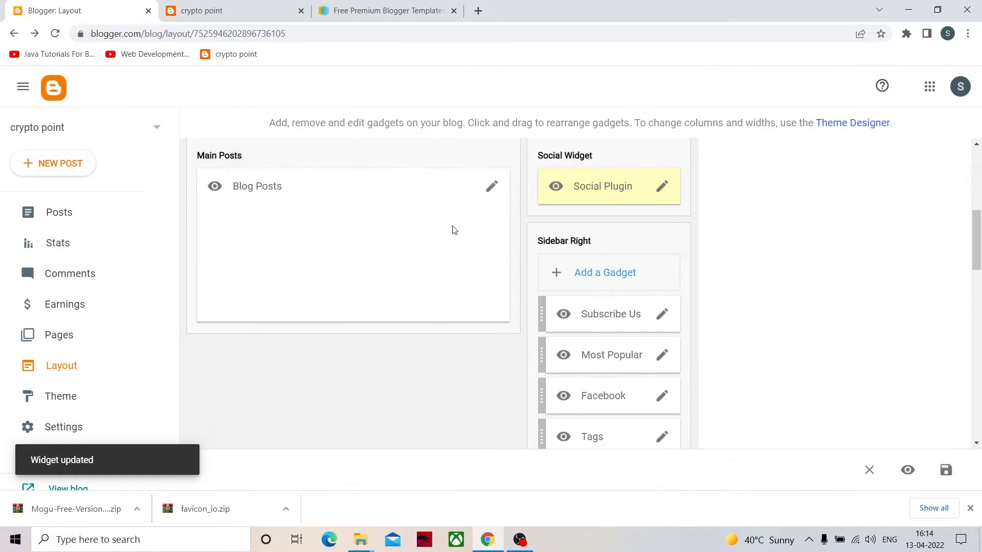
- Reload the live blog's home page, test the Instagram icon at its foot, and close the profile page that opens
left_click(276, 6)
scroll(444, 225, "up", 10)
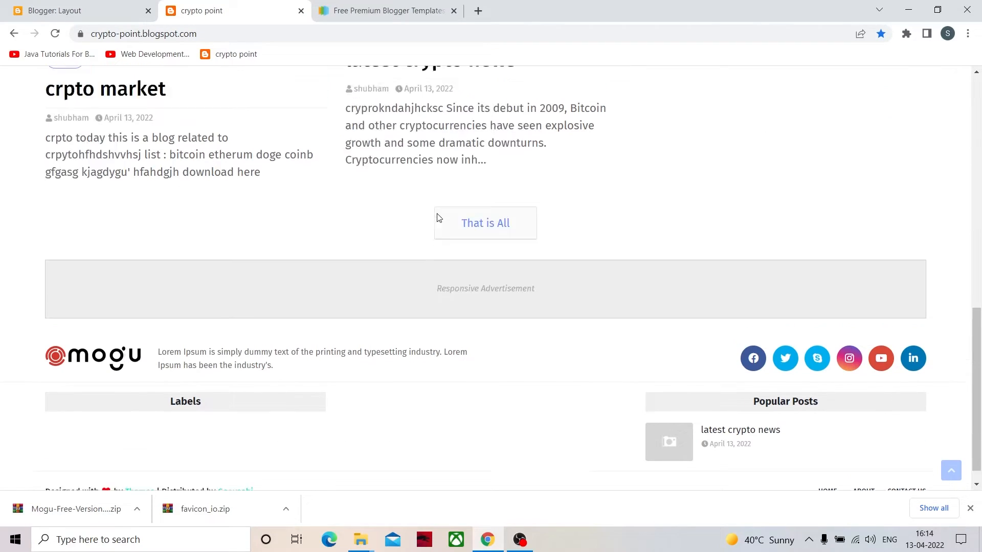
left_click(129, 93)
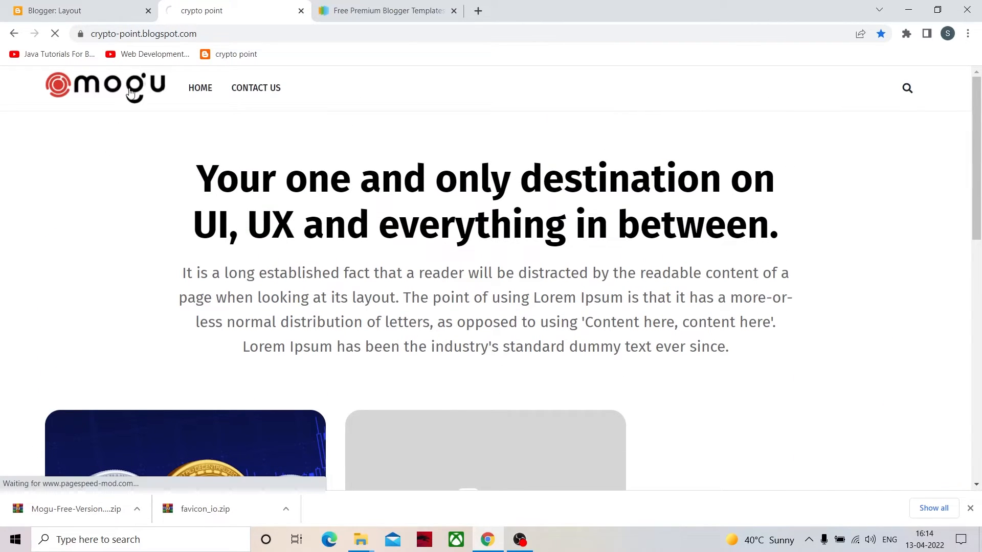
scroll(377, 359, "down", 8)
scroll(834, 447, "down", 5)
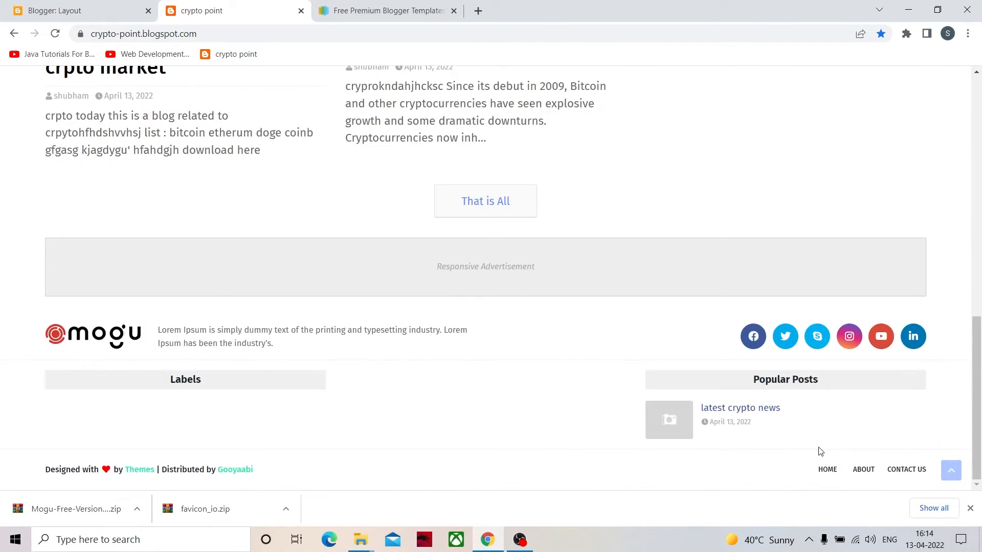
left_click(857, 341)
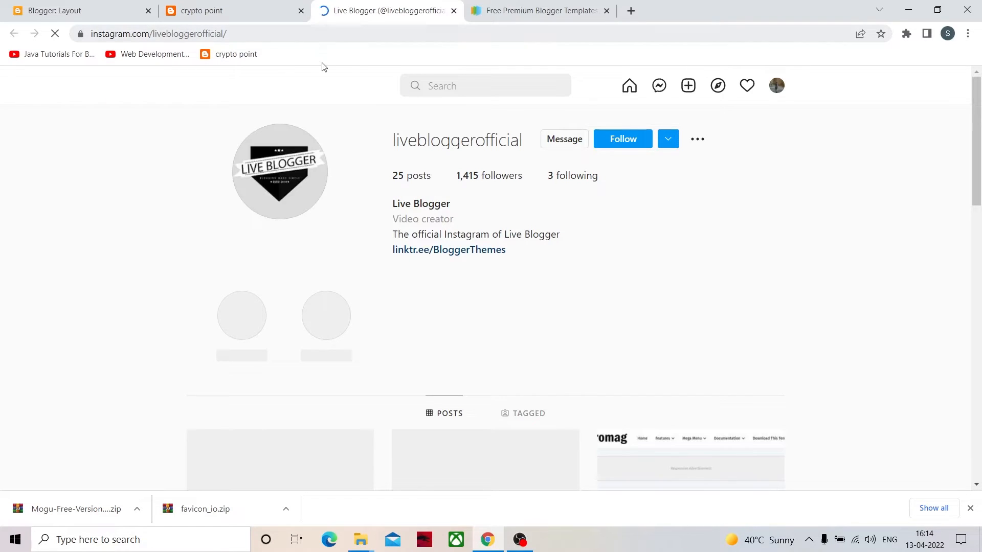
left_click(454, 11)
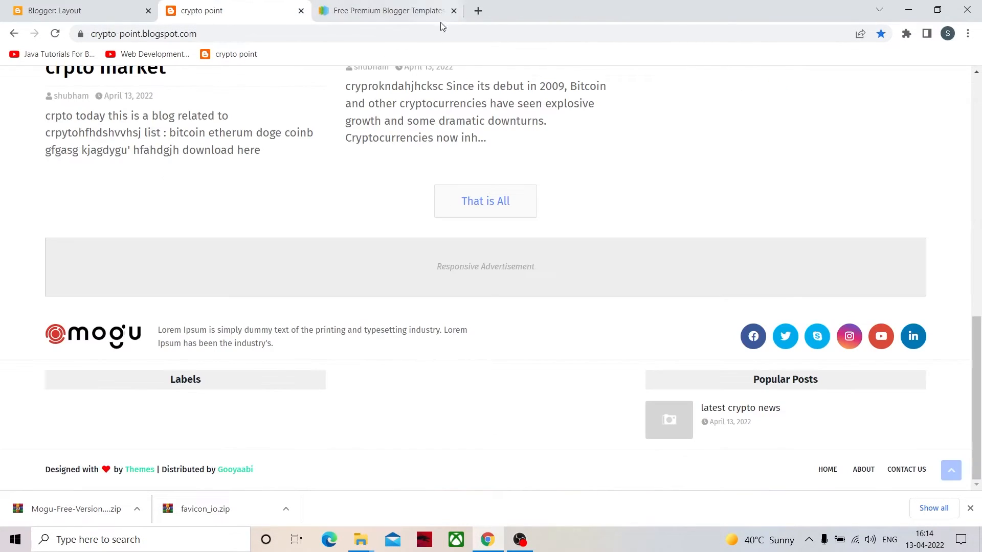
- Recheck the instagram entry's URL in the layout's Social Plugin link list and close the configuration without changes
left_click(90, 6)
left_click(661, 196)
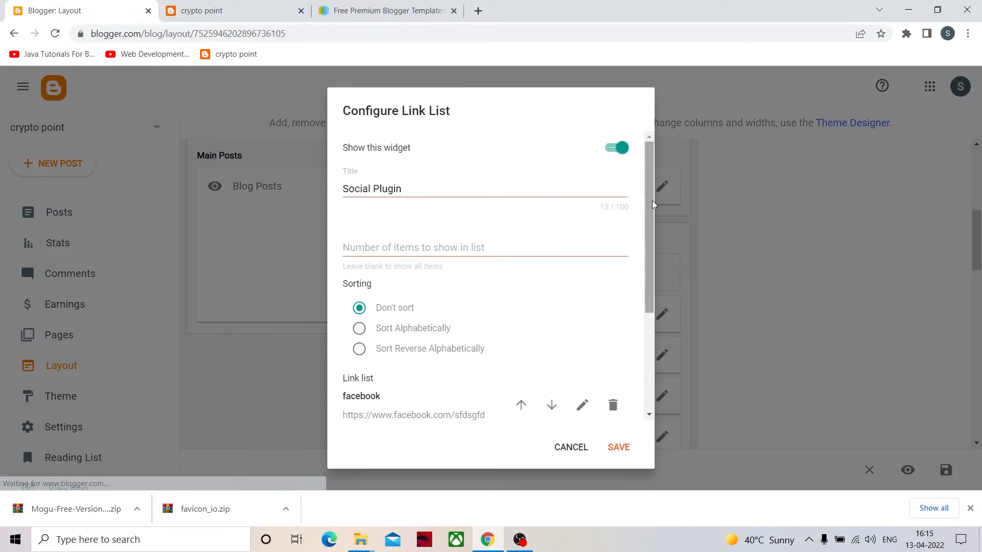
scroll(397, 243, "down", 1)
scroll(404, 260, "down", 2)
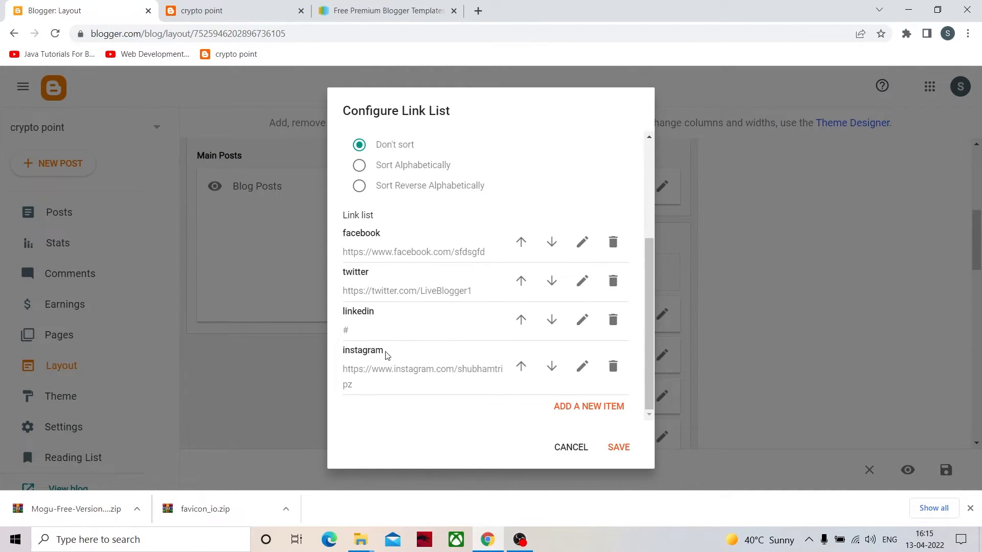
scroll(574, 371, "up", 1)
scroll(552, 371, "down", 1)
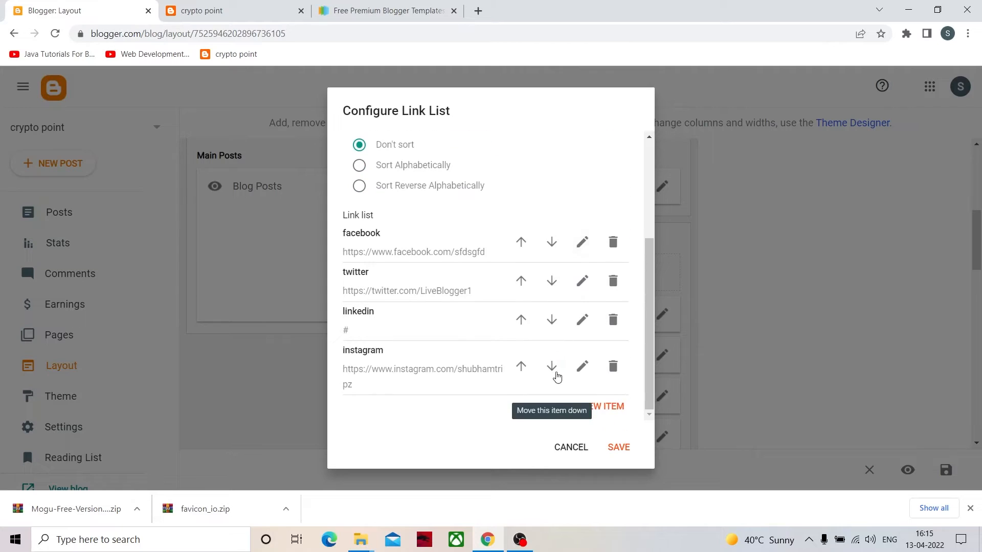
scroll(495, 318, "up", 3)
scroll(495, 318, "down", 3)
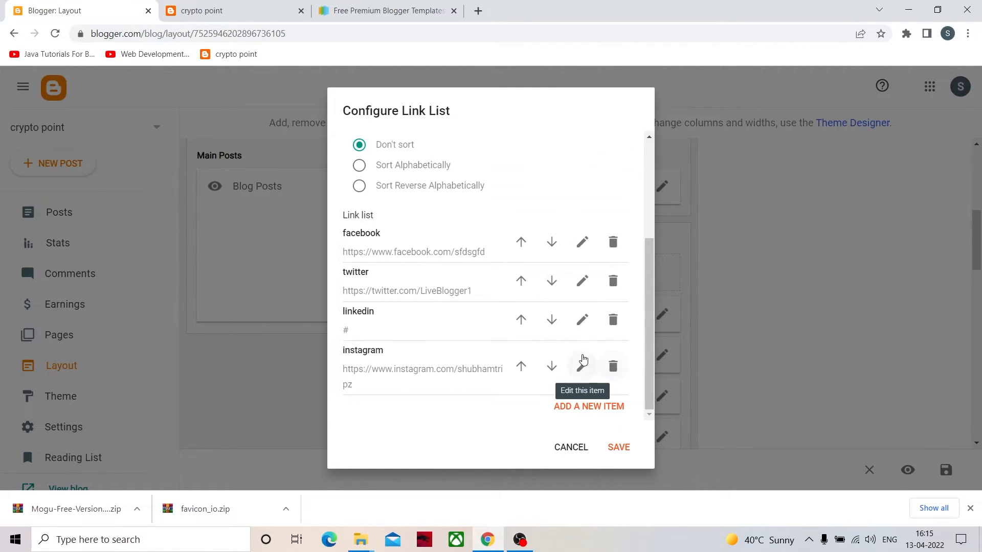
left_click(581, 363)
scroll(487, 301, "down", 2)
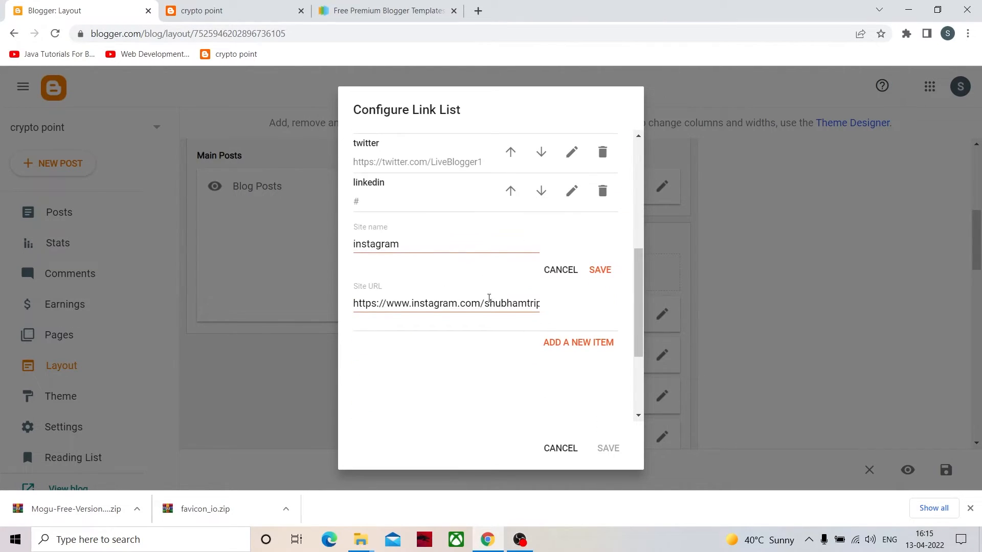
scroll(548, 332, "down", 3)
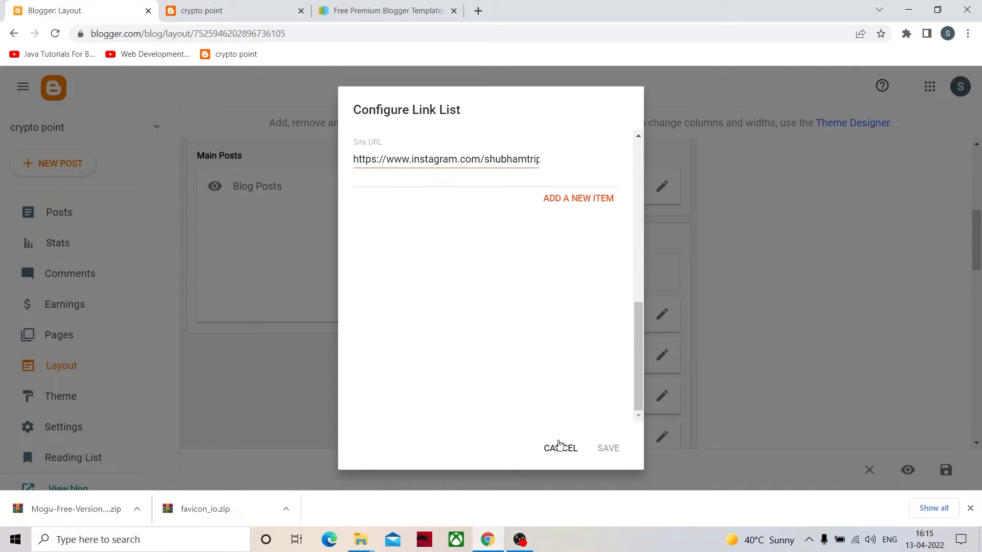
left_click(561, 448)
- Replace the Footer Social Widget's instagram site URL with the blog owner's profile address, and save the entry and the widget
scroll(563, 393, "down", 2)
scroll(563, 392, "down", 10)
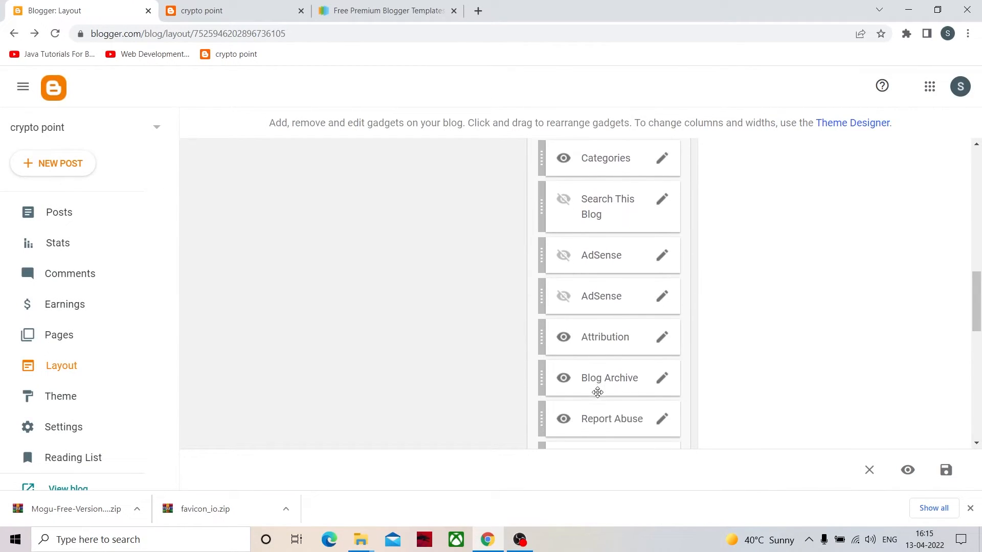
scroll(614, 400, "down", 2)
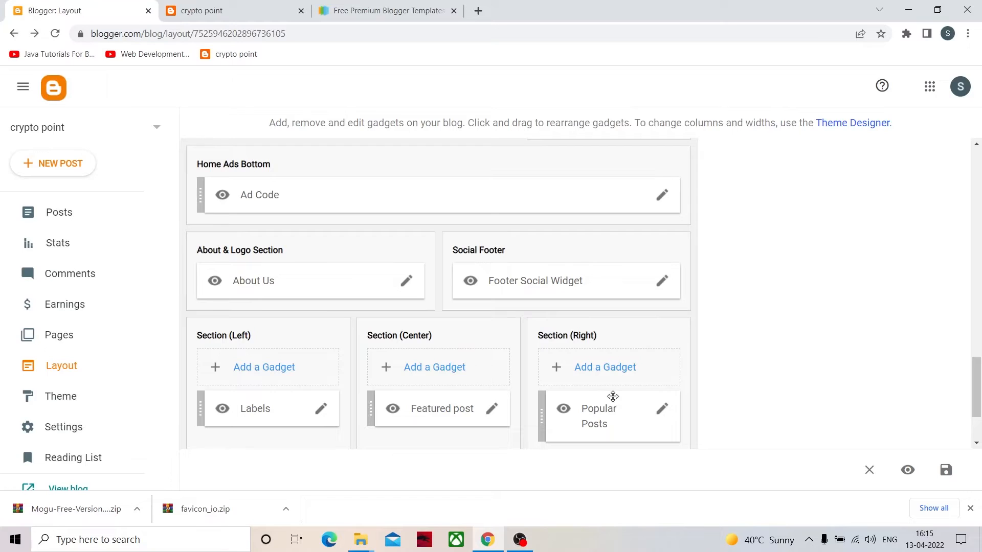
left_click(662, 281)
scroll(541, 327, "down", 5)
scroll(540, 327, "up", 2)
scroll(552, 325, "down", 2)
left_click(582, 290)
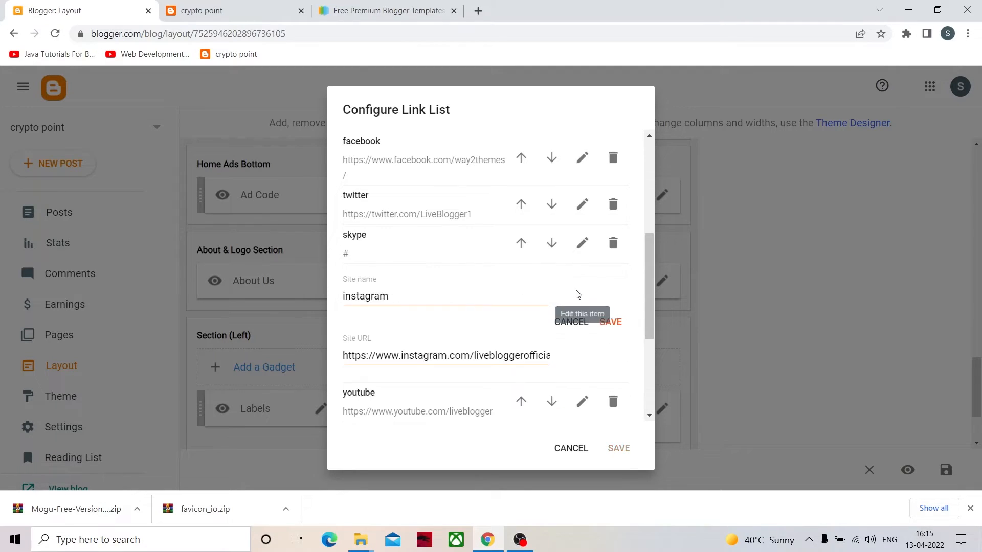
left_click(519, 355)
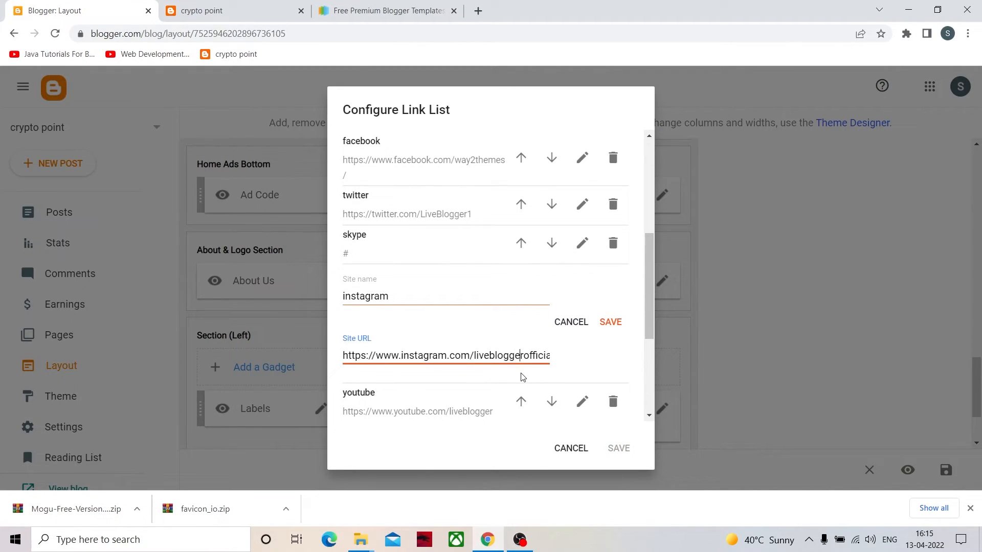
key("End")
key("BackSpace")
key("BackSpace")
key("BackSpace")
key("BackSpace")
key("BackSpace")
key("BackSpace")
key("BackSpace")
key("BackSpace")
key("BackSpace")
key("BackSpace")
key("BackSpace")
key("BackSpace")
key("BackSpace")
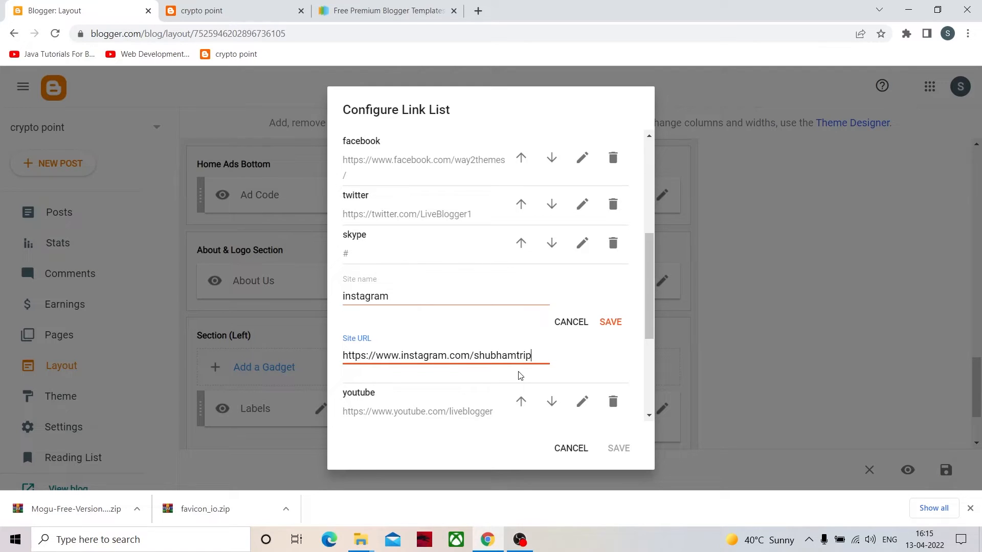
left_click(617, 323)
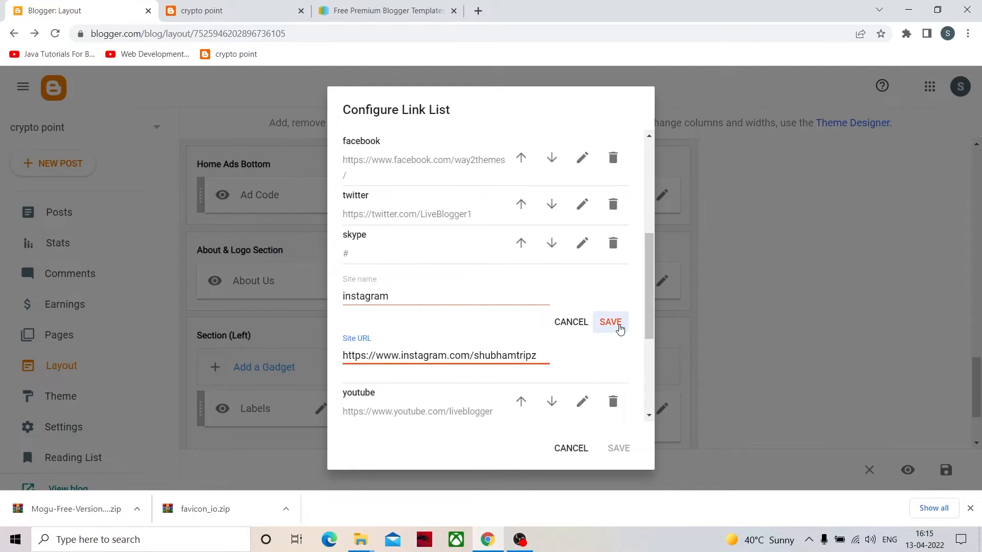
left_click(617, 448)
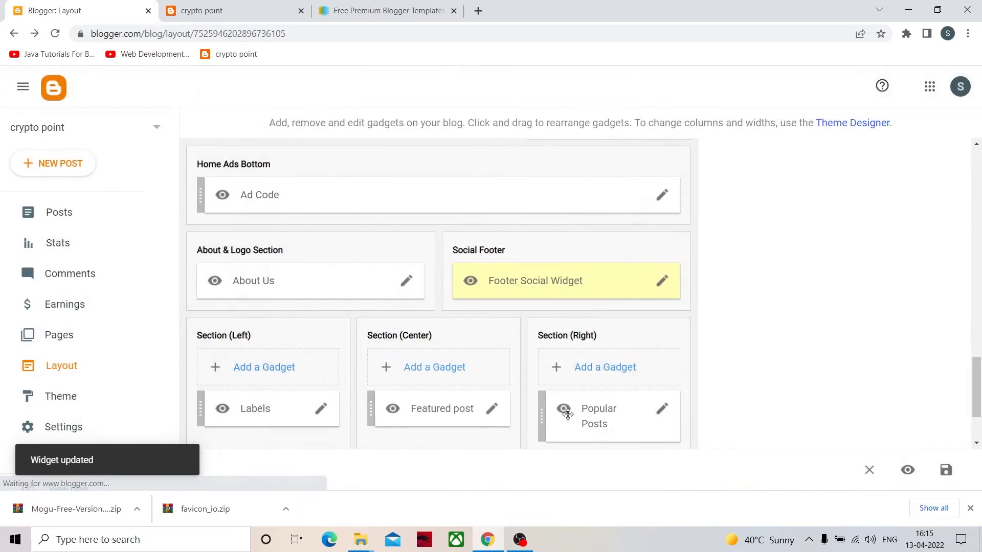
- Examine the Footer Menu Widget's link list settings and close them without changes
scroll(512, 409, "down", 2)
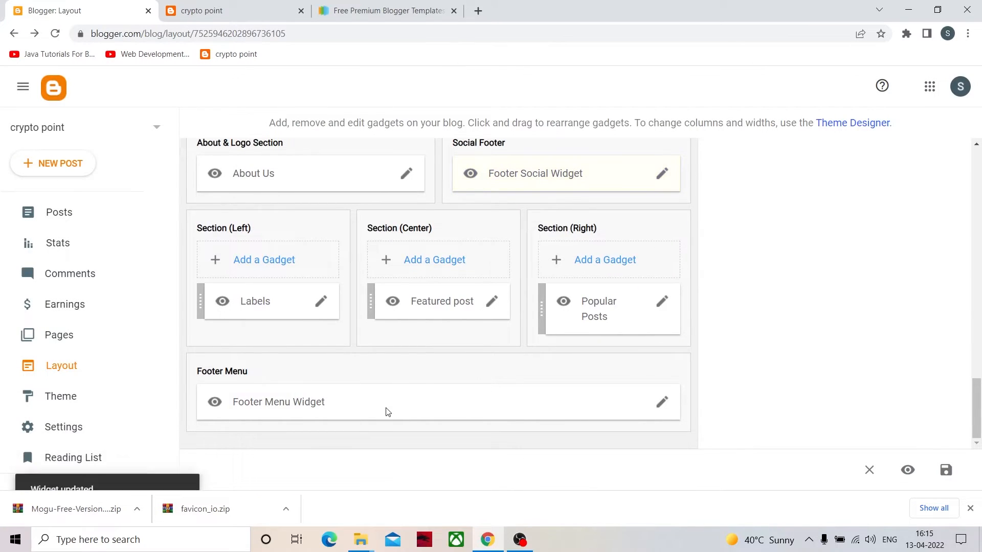
left_click(664, 402)
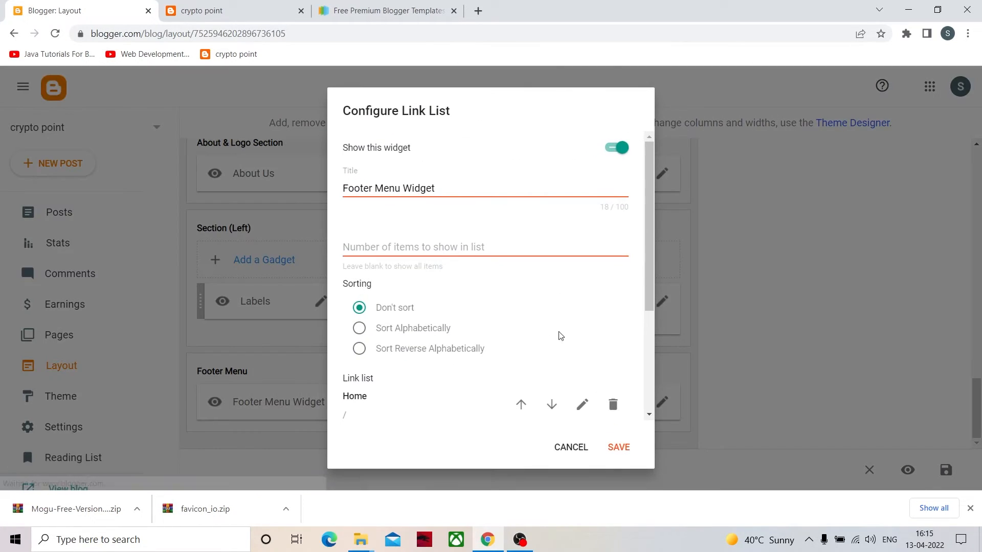
scroll(558, 335, "down", 3)
left_click(571, 448)
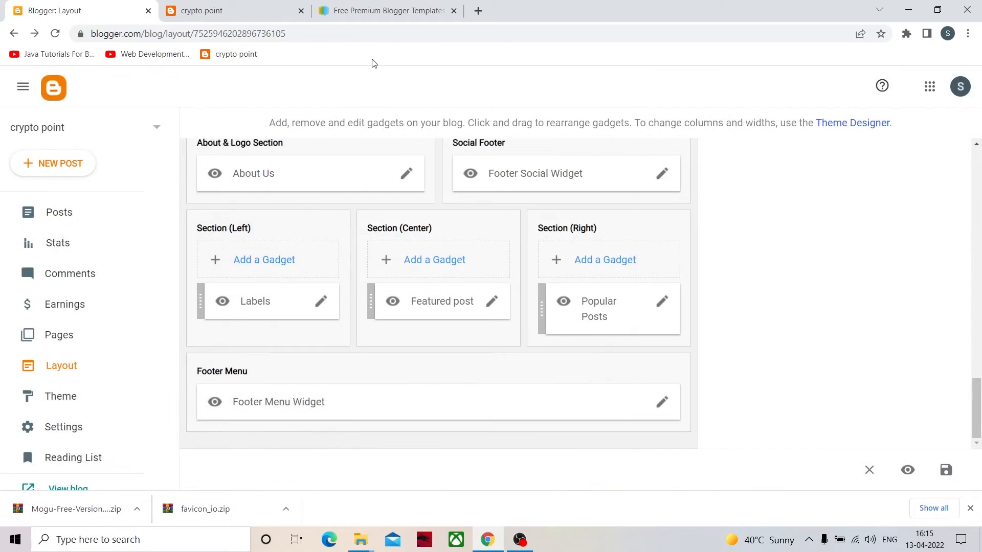
- Refresh the live blog, follow its footer Instagram icon to check the linked profile, and close that profile page
left_click(207, 13)
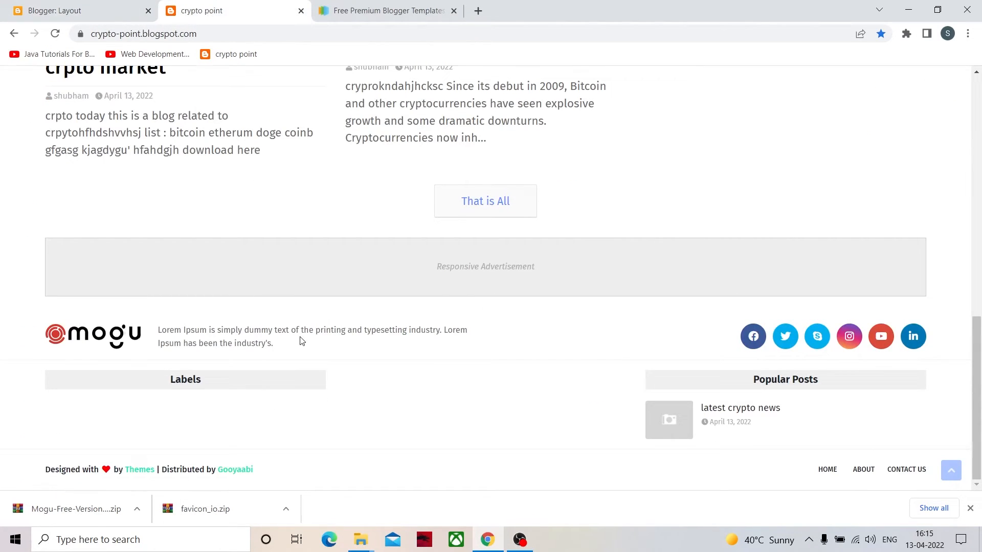
key("F5")
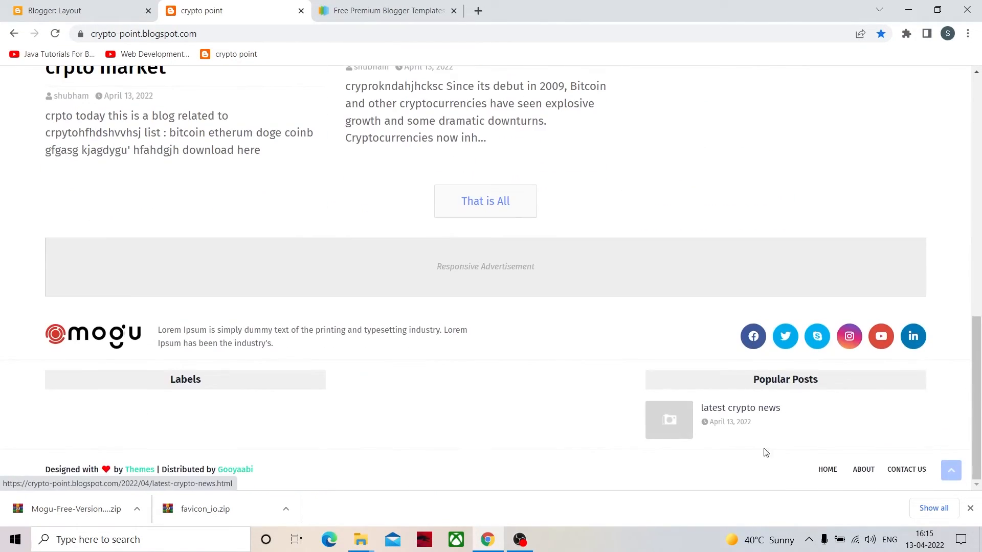
left_click(862, 340)
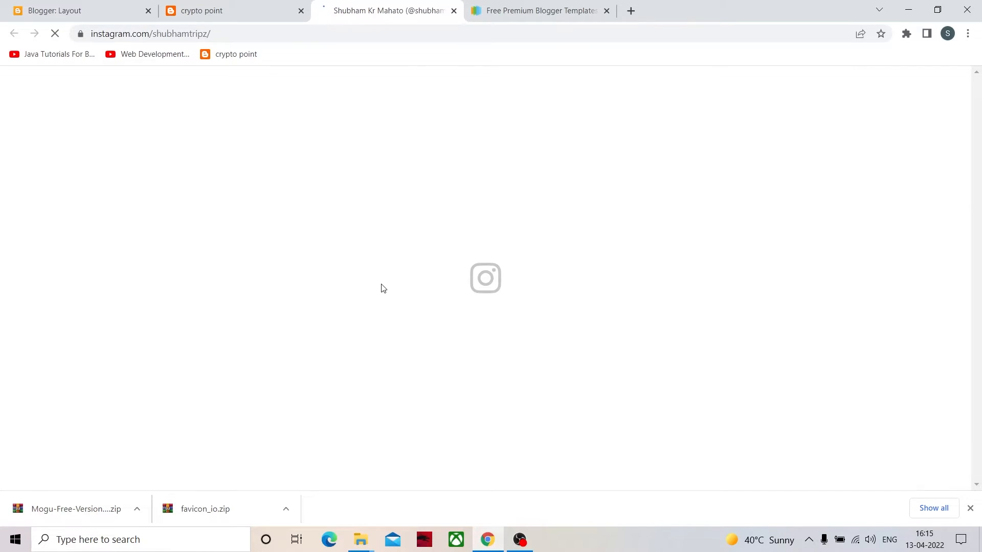
scroll(430, 365, "down", 3)
scroll(430, 365, "down", 1)
scroll(428, 367, "up", 3)
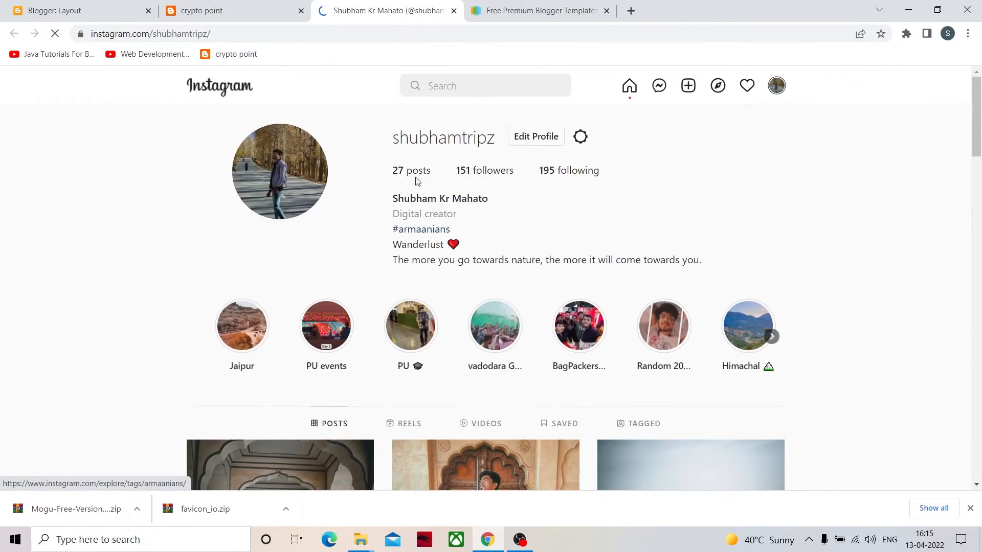
left_click(454, 11)
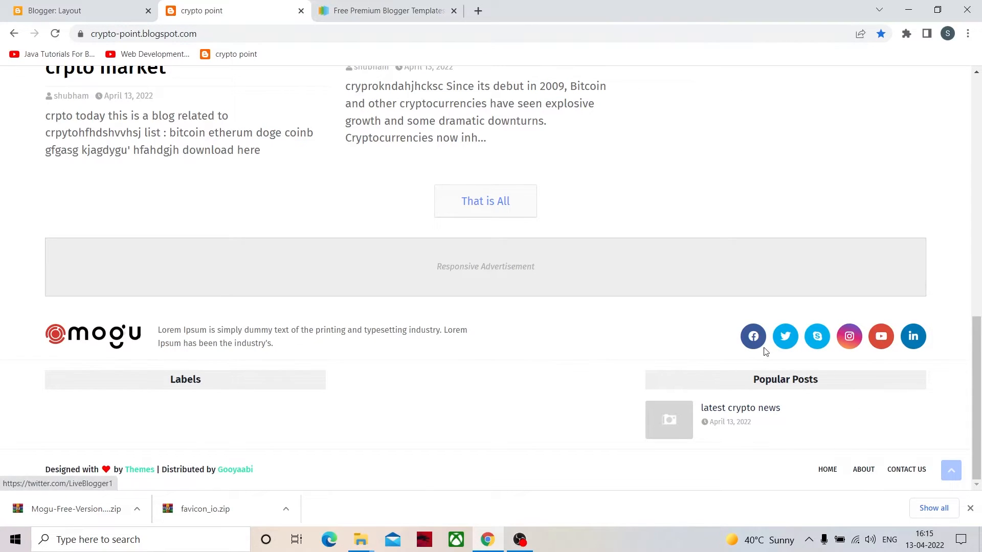
- Look over the live blog's header and footer and return to the blog's layout editor
scroll(773, 373, "up", 12)
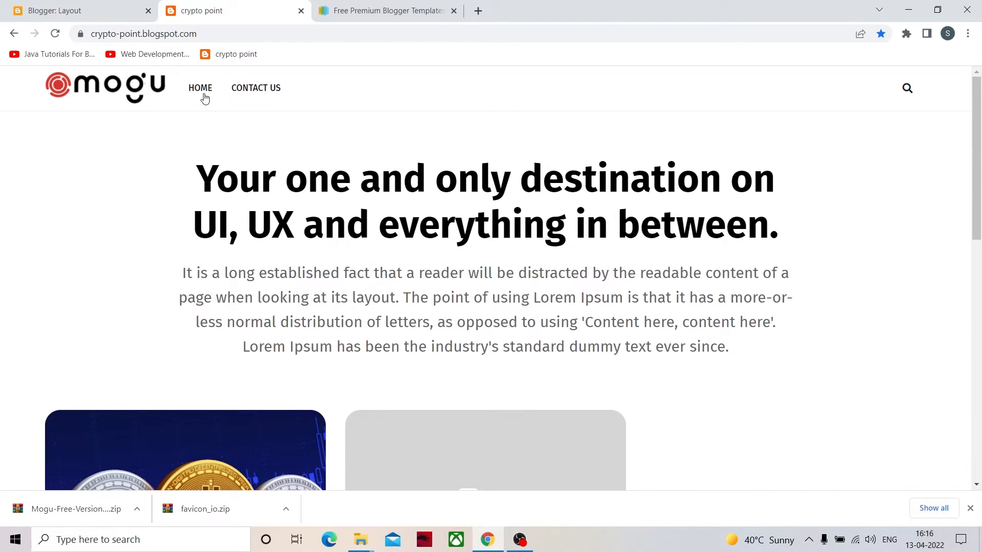
scroll(370, 388, "down", 12)
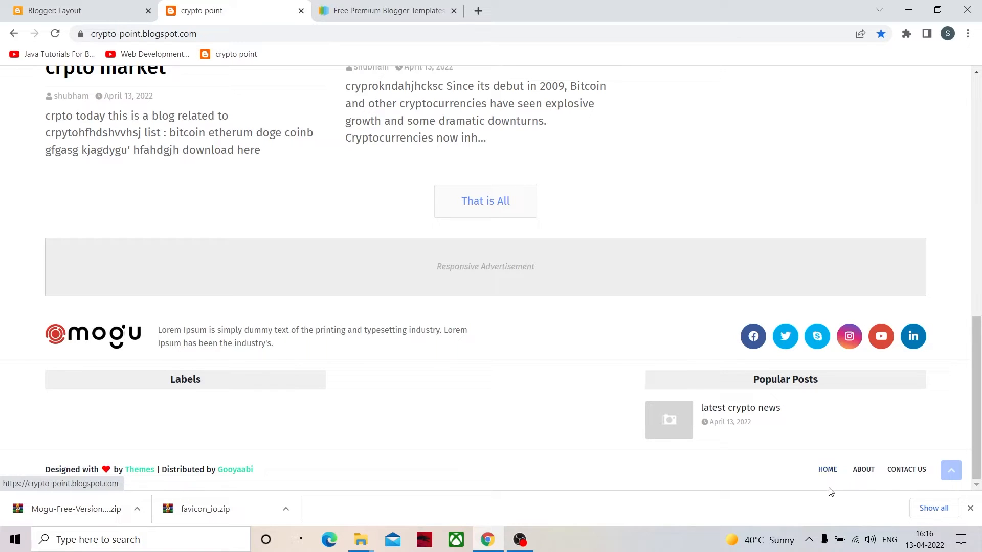
left_click(362, 12)
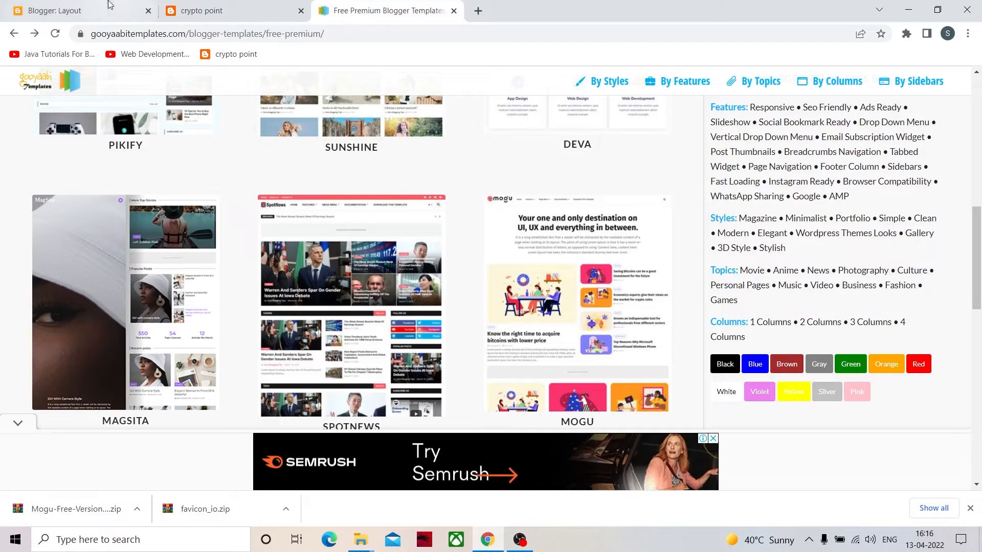
left_click(64, 9)
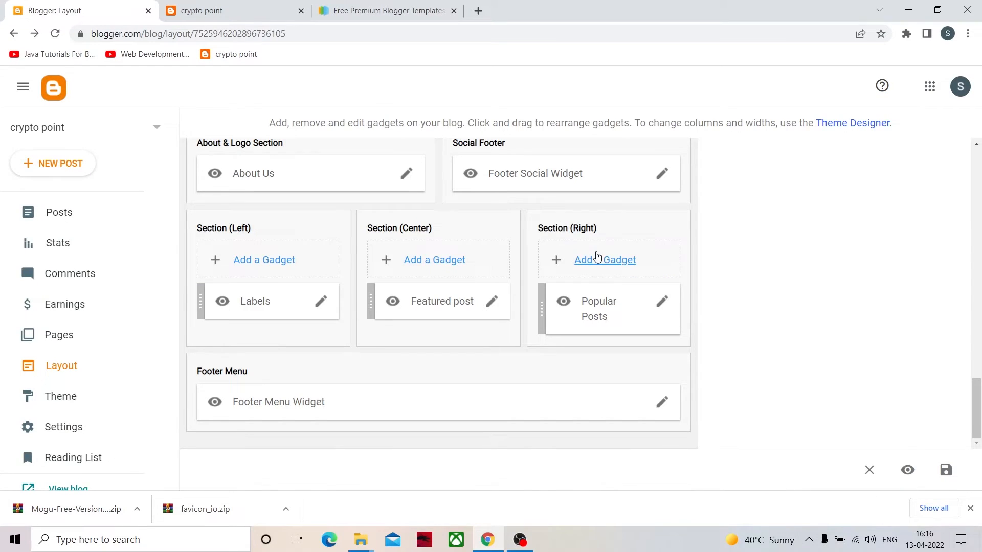
left_click(661, 402)
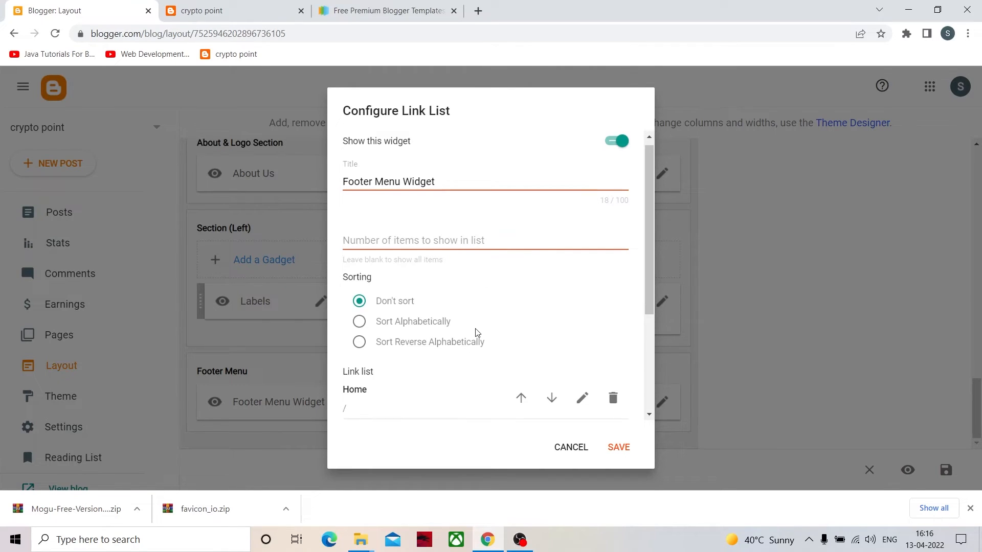
scroll(483, 325, "down", 3)
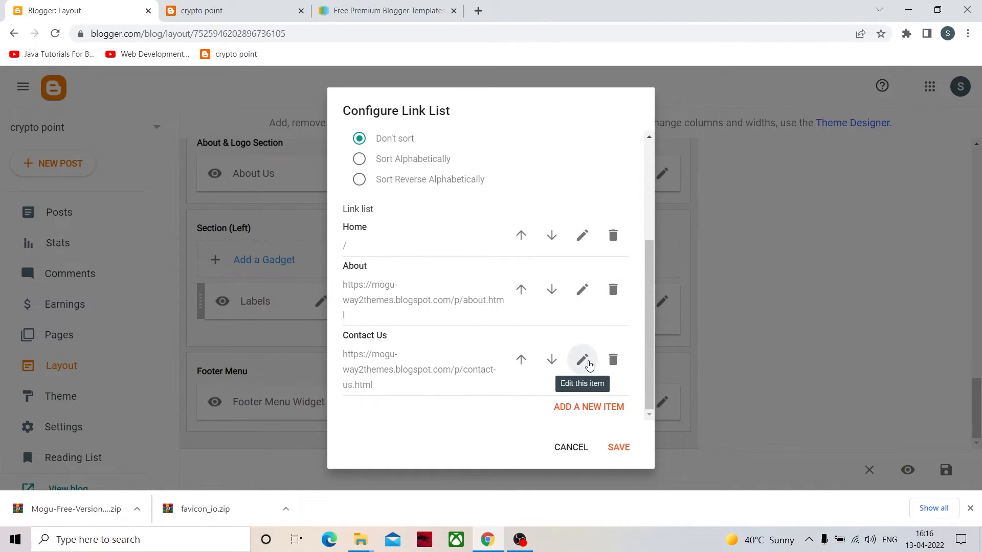
left_click(570, 447)
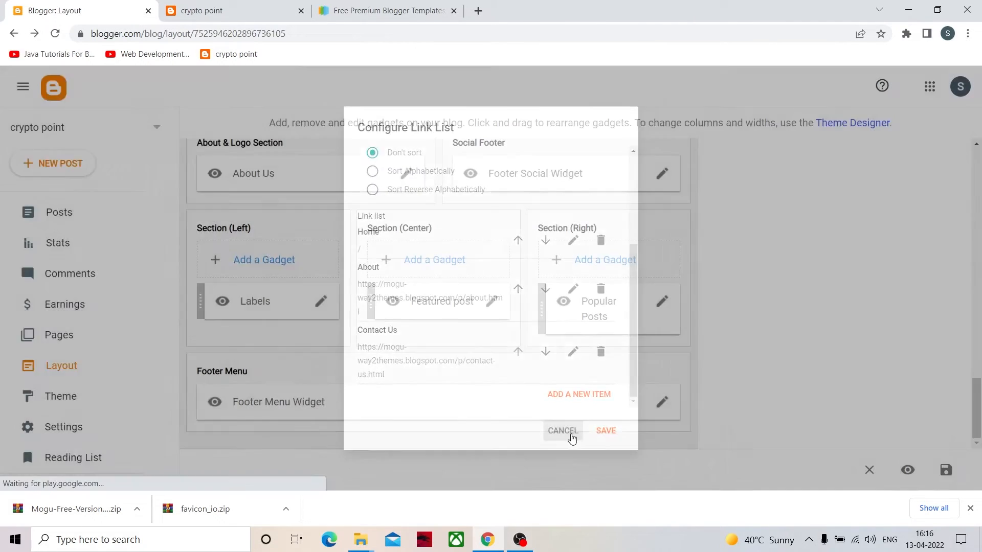
- Open the live blog's Contact Us page and copy its full web address
left_click(254, 11)
scroll(697, 422, "up", 12)
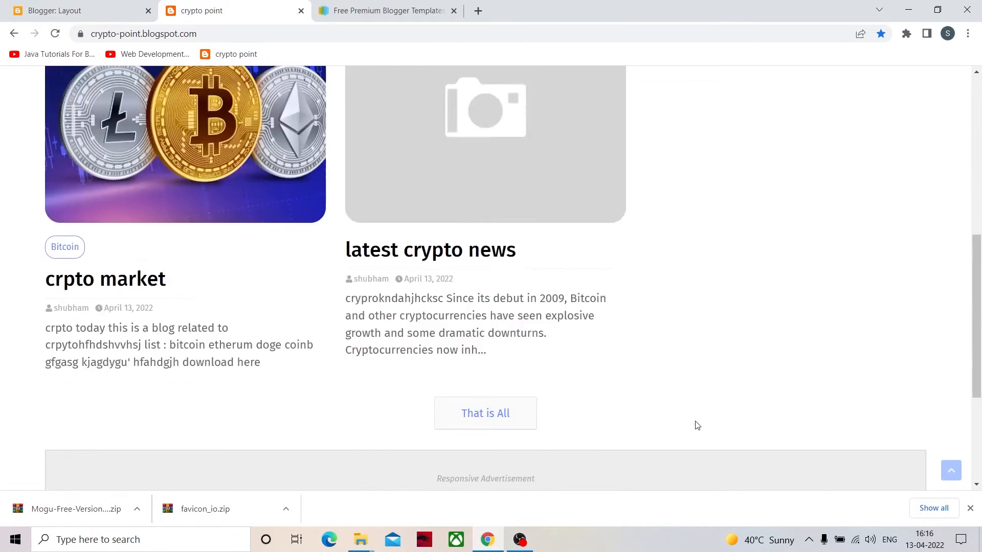
left_click(243, 91)
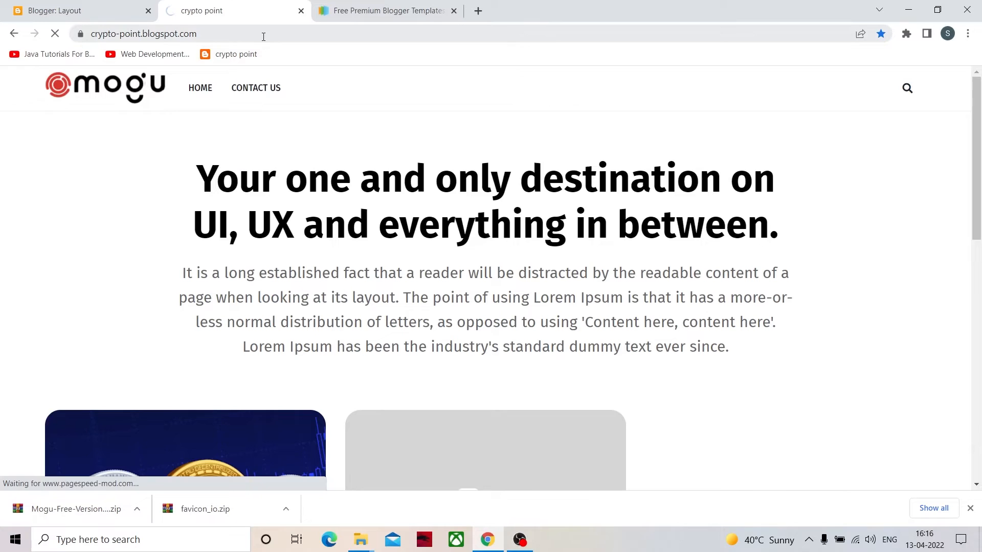
left_click(299, 32)
left_click(300, 33)
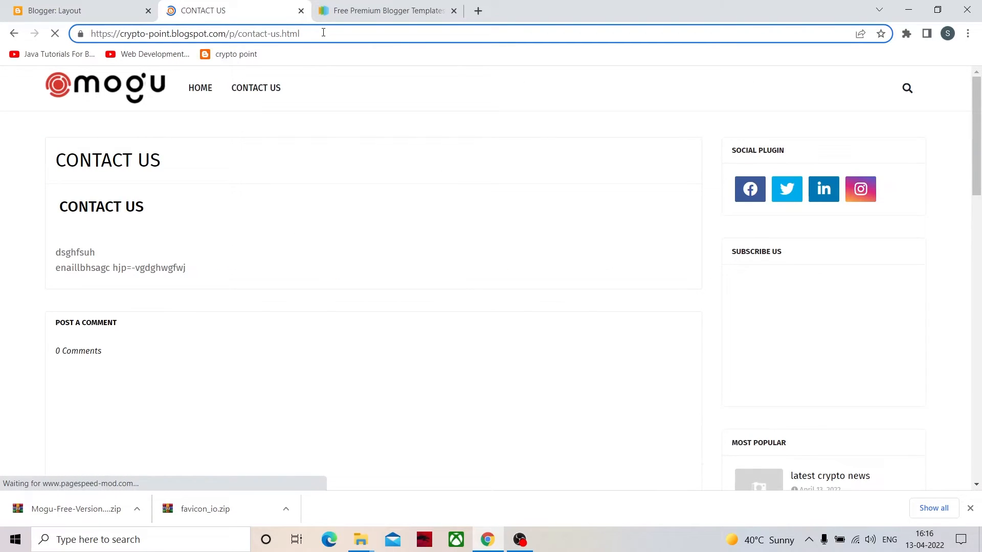
key("ctrl+a")
key("ctrl+c")
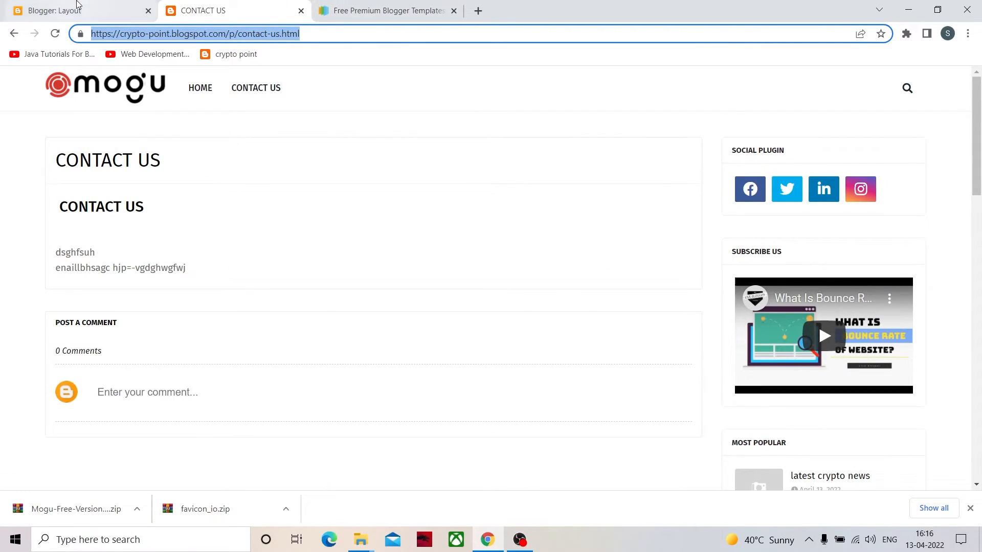
left_click(78, 4)
left_click(662, 403)
scroll(390, 304, "down", 3)
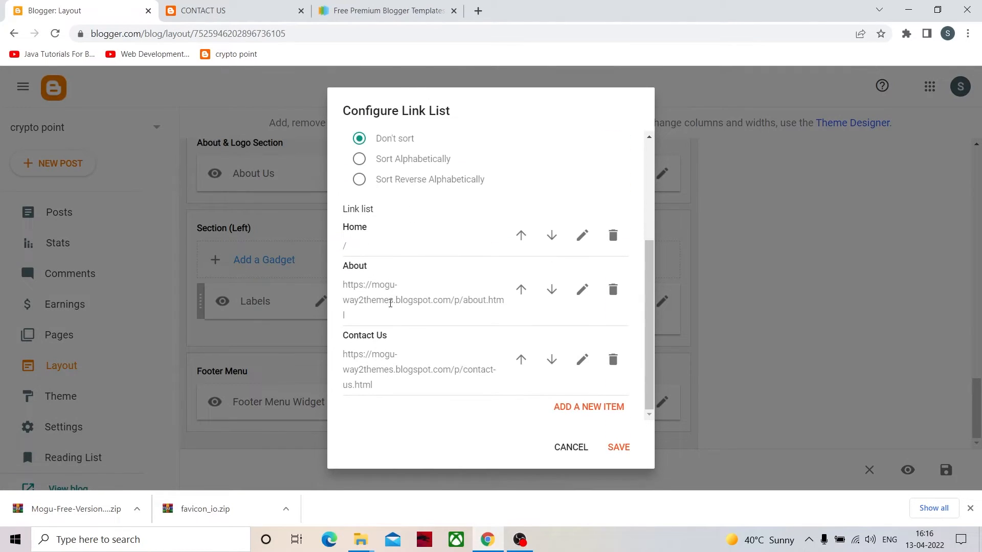
left_click(584, 360)
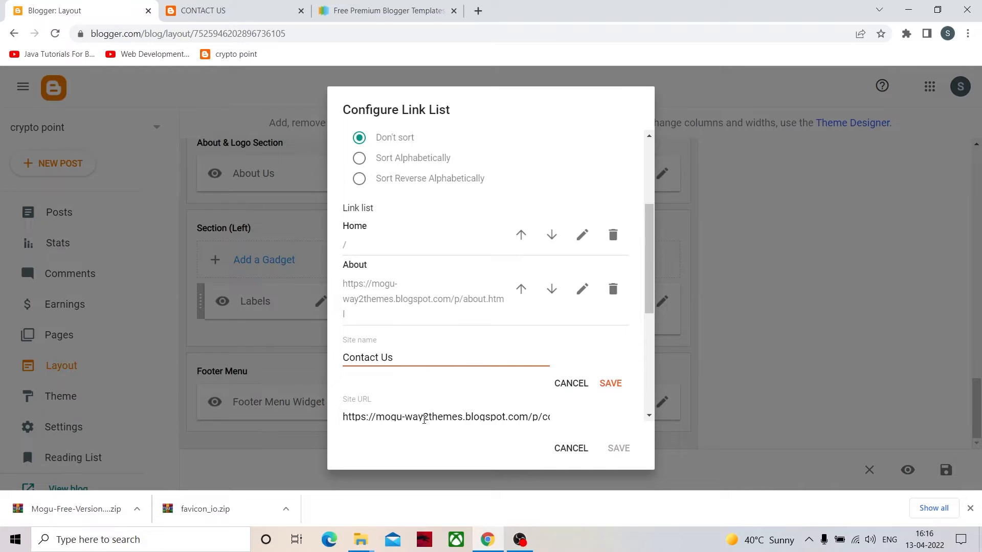
scroll(535, 346, "down", 3)
left_click(542, 291)
key("ctrl+a")
key("BackSpace")
key("ctrl+v")
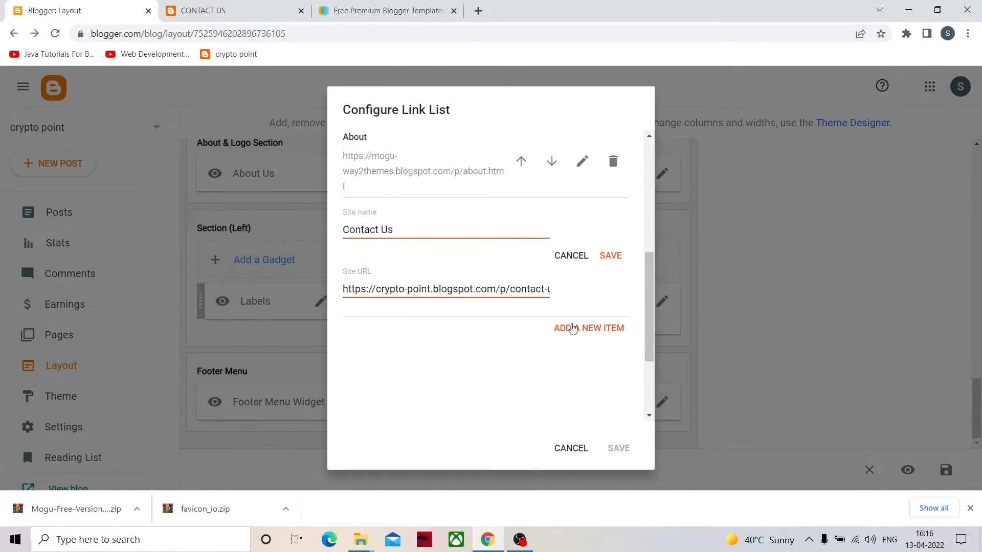
left_click(611, 257)
left_click(619, 448)
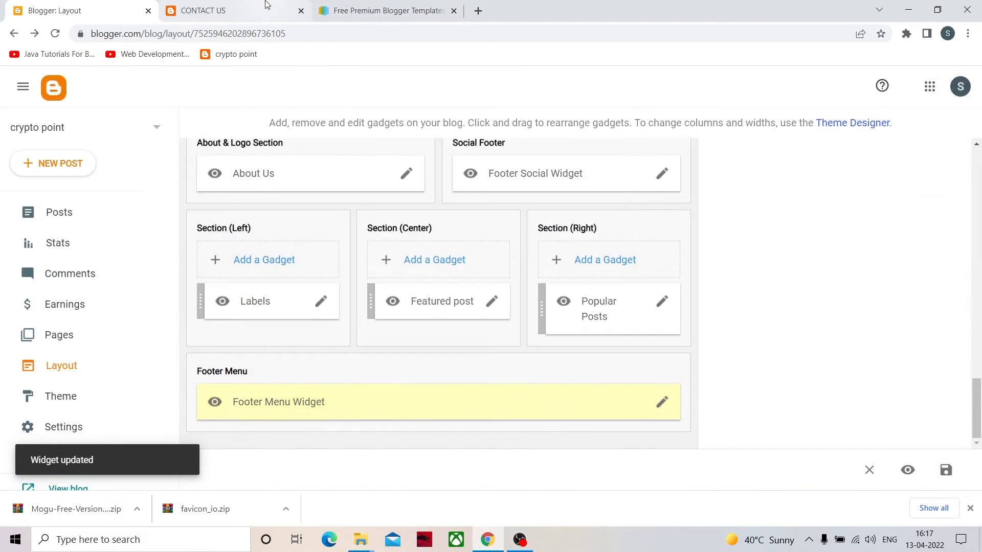
- Open the live blog's home page, test the footer's Contact Us link, and return to look over the home page
key("ctrl+Tab")
left_click(299, 106)
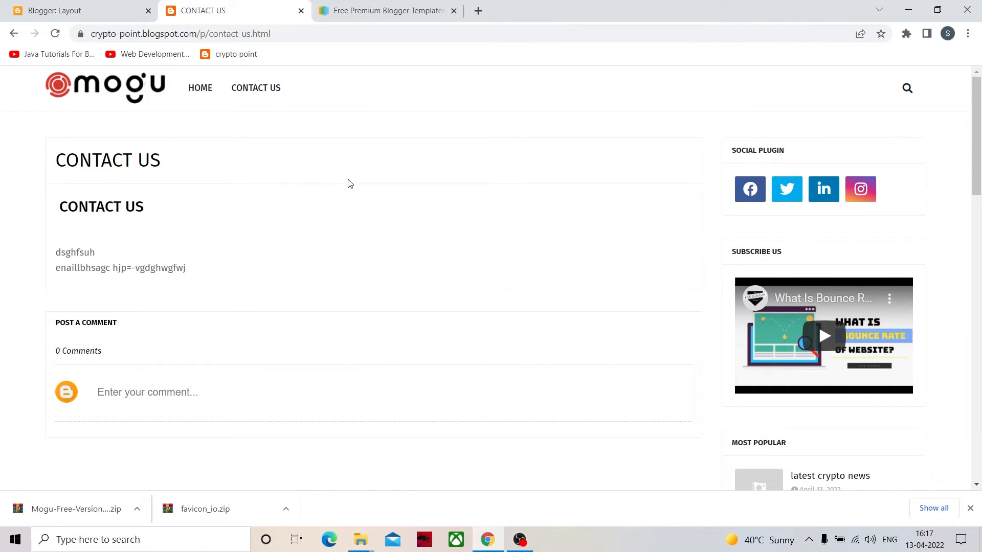
left_click(102, 95)
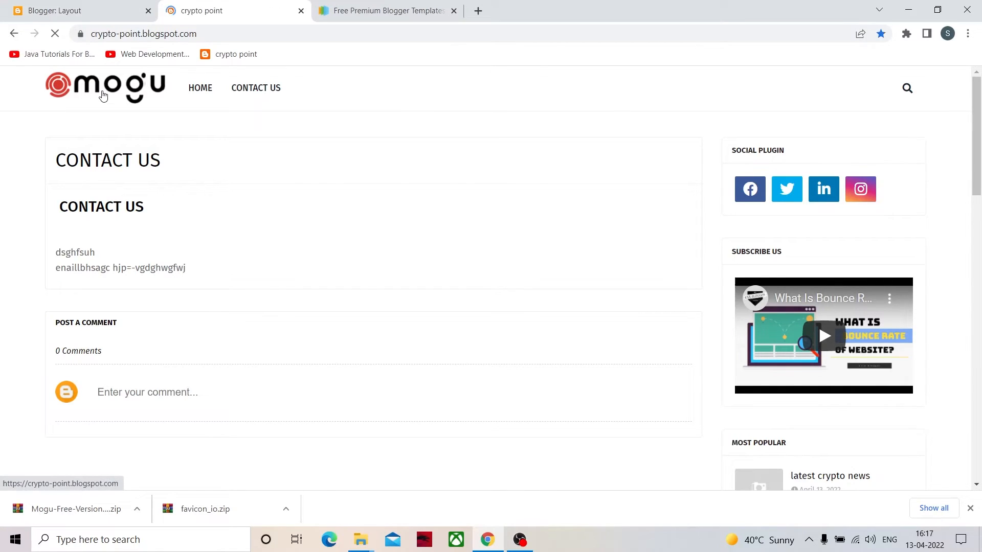
scroll(388, 179, "down", 12)
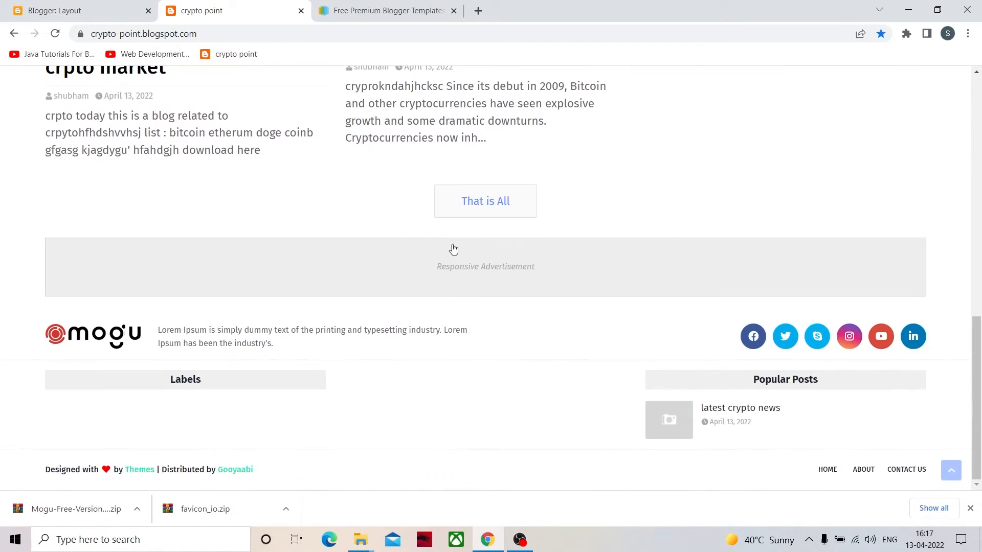
left_click(892, 470)
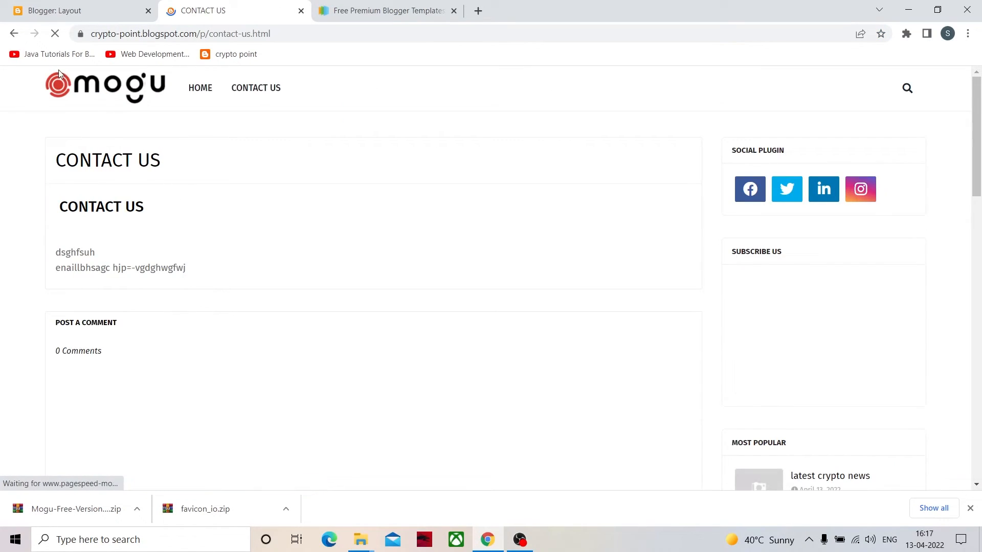
left_click(14, 33)
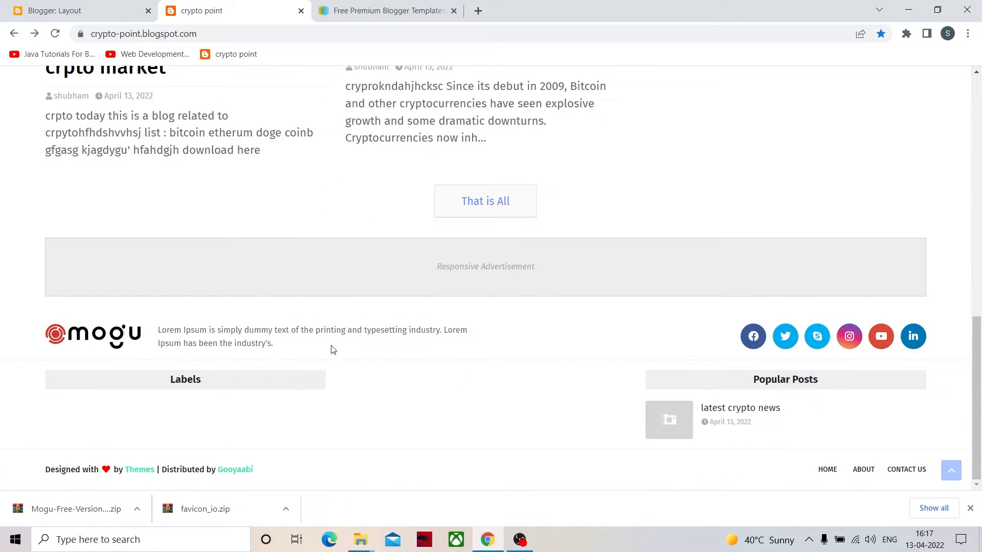
scroll(333, 350, "up", 15)
scroll(416, 301, "down", 2)
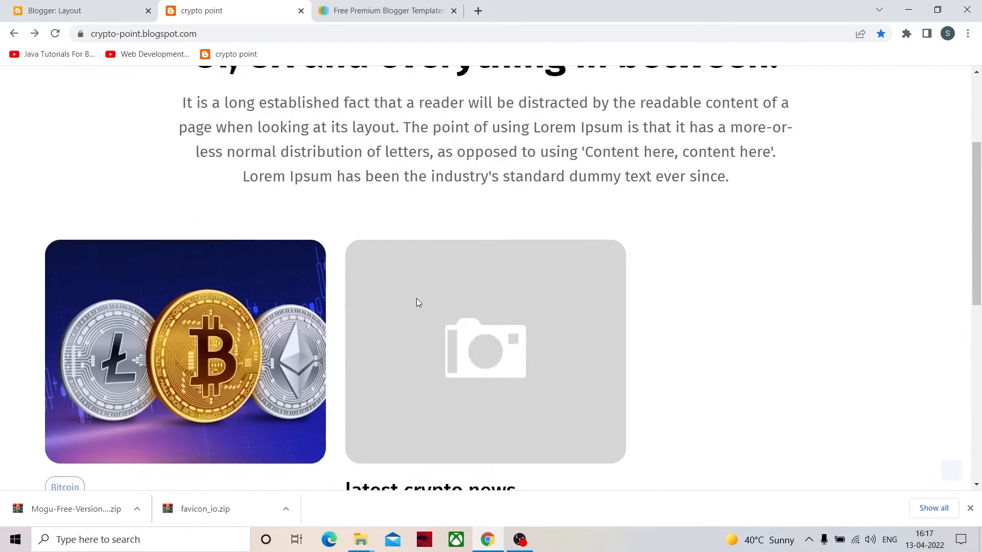
scroll(417, 302, "down", 5)
scroll(504, 394, "down", 3)
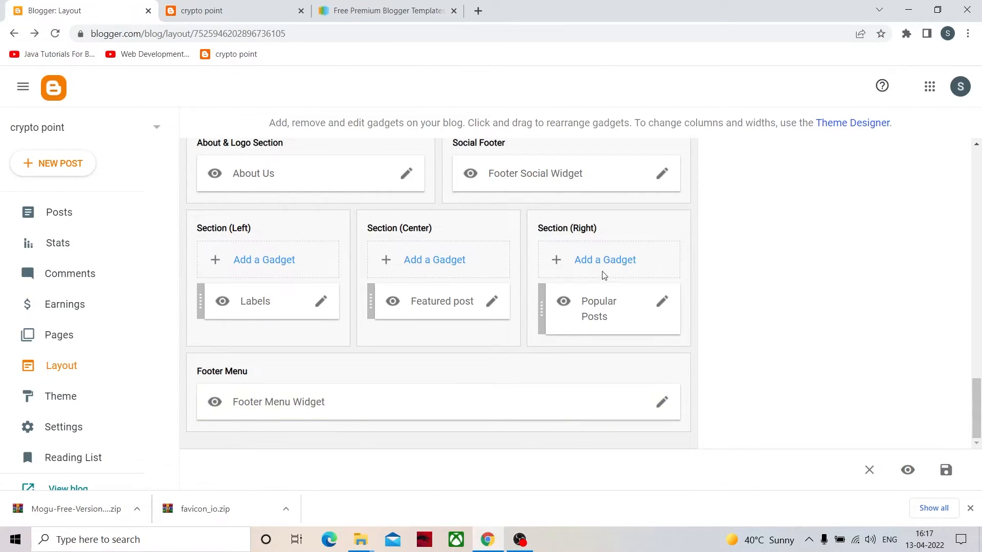
- Select the bitcoin label for display in the Labels gadget of the footer's Section (Left), and save the gadget
left_click(328, 304)
scroll(452, 211, "down", 3)
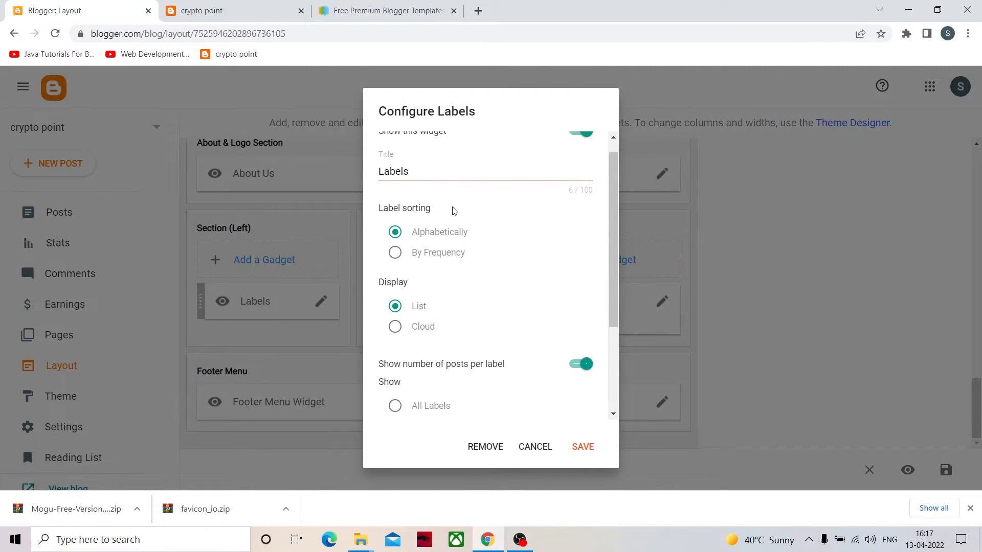
scroll(455, 215, "down", 1)
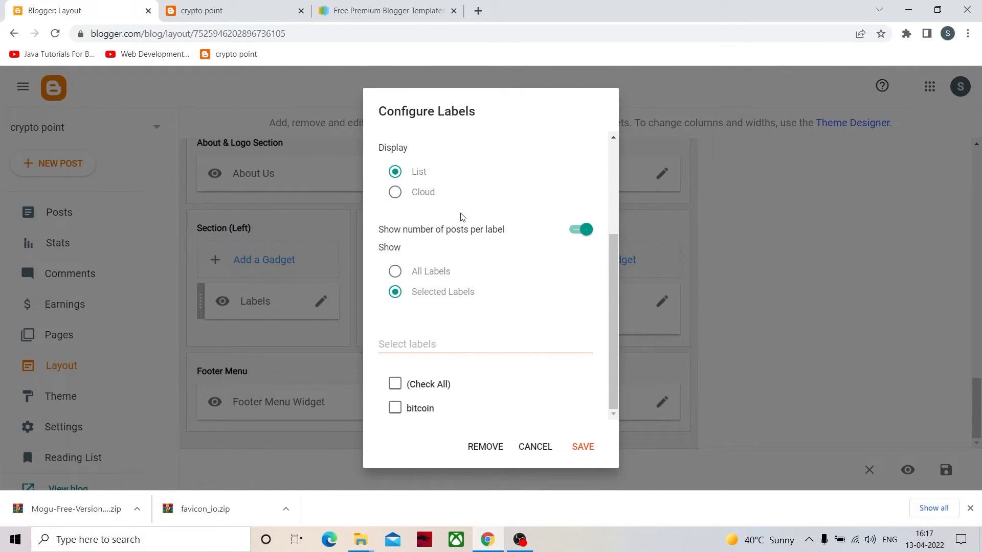
left_click(395, 408)
left_click(587, 451)
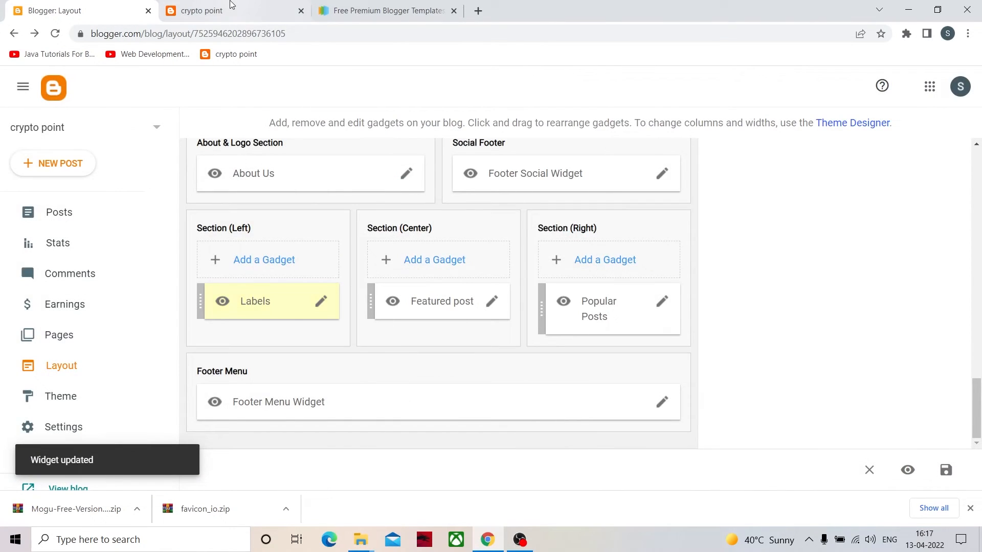
- Refresh the live blog, open the Bitcoin label from the footer, and look over its posts page
left_click(235, 12)
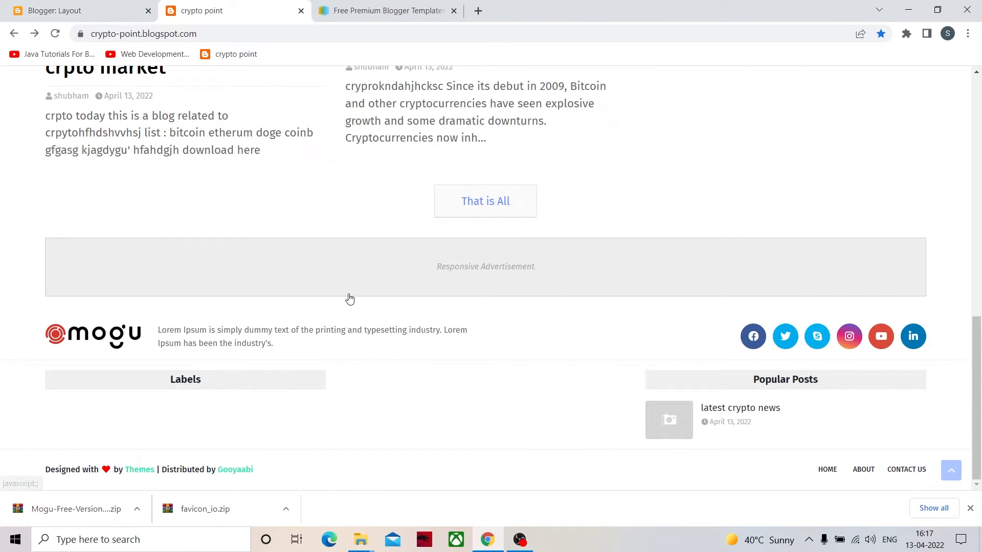
key("F5")
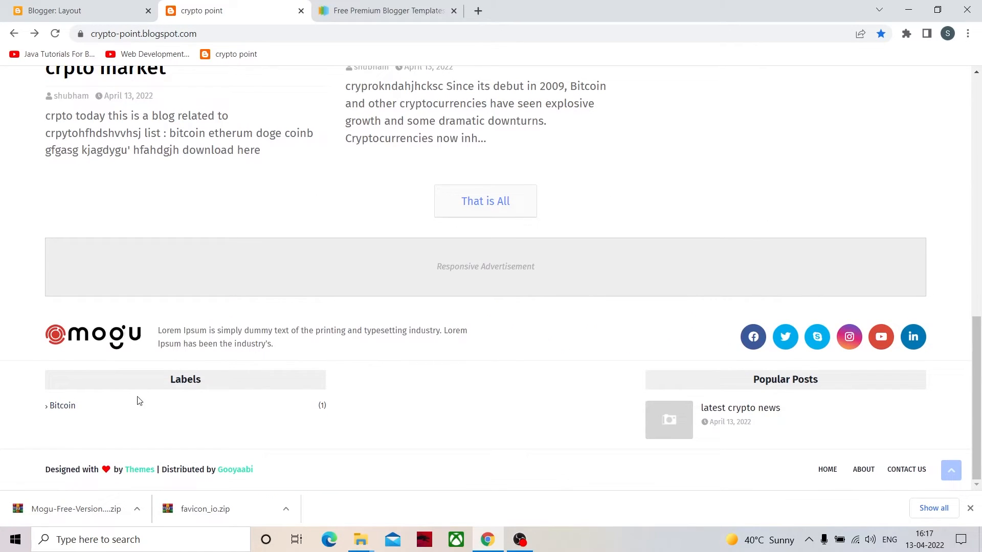
left_click(61, 406)
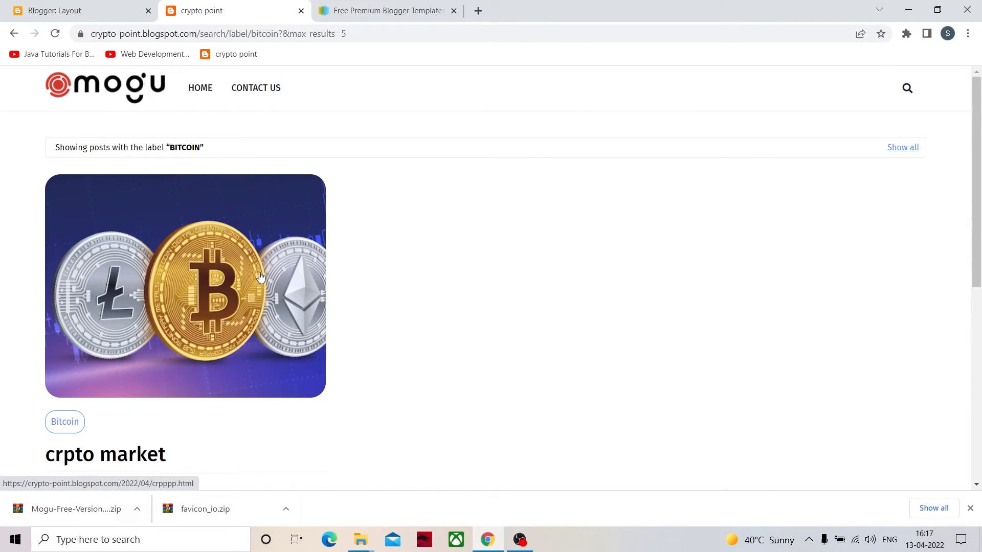
scroll(260, 277, "down", 6)
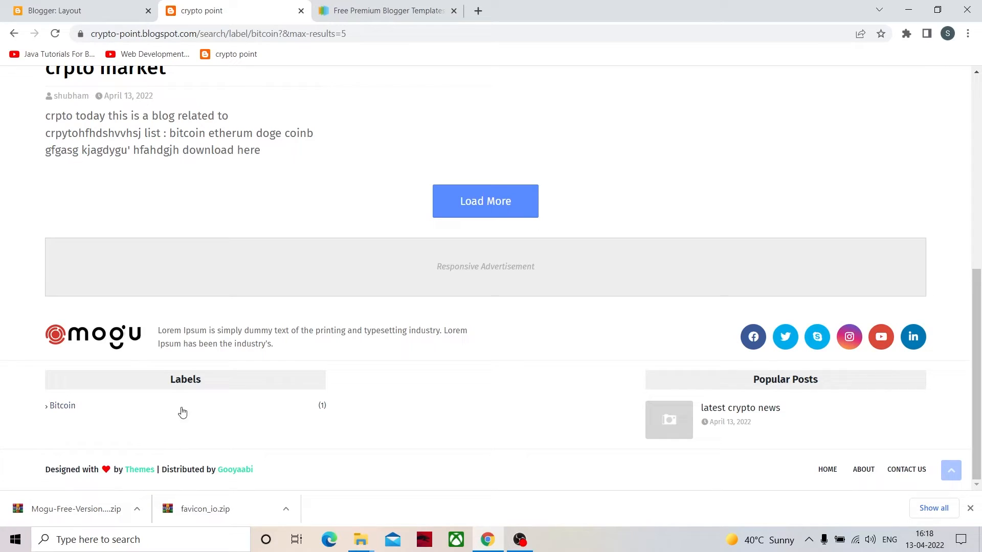
scroll(125, 437, "up", 8)
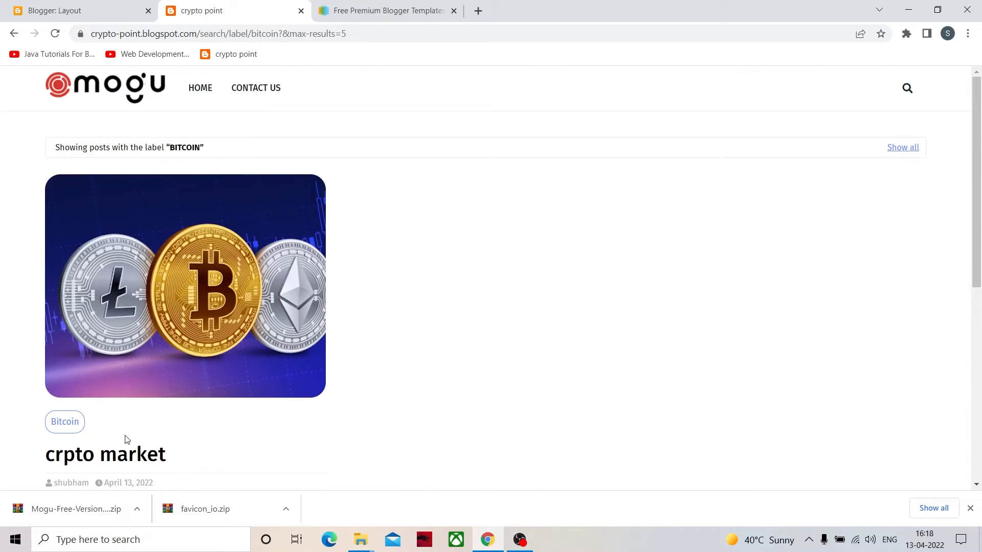
- Open the "crpto market" post from the Bitcoin label page and examine its related posts, comment area, sidebar gadgets and footer
left_click(82, 13)
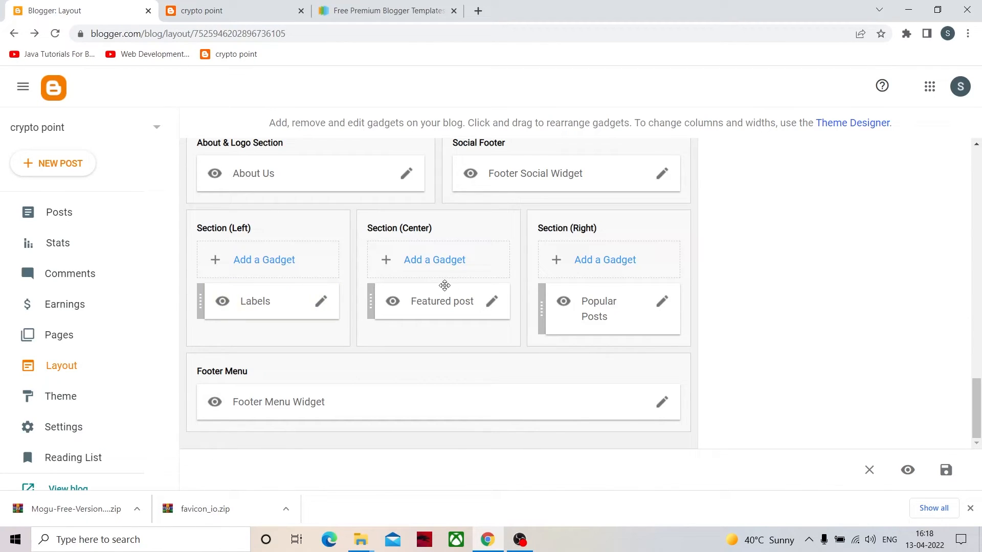
left_click(252, 17)
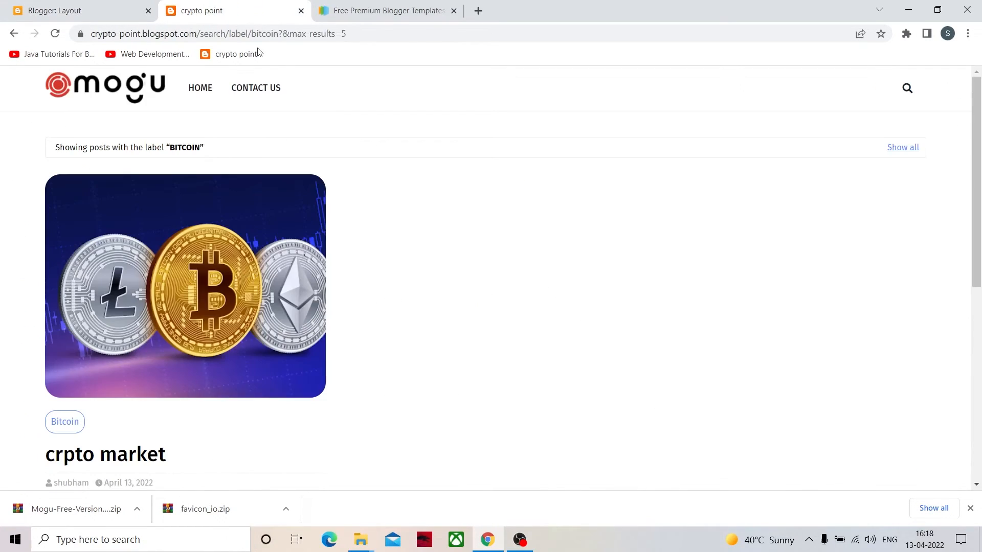
scroll(179, 124, "down", 4)
left_click(179, 124)
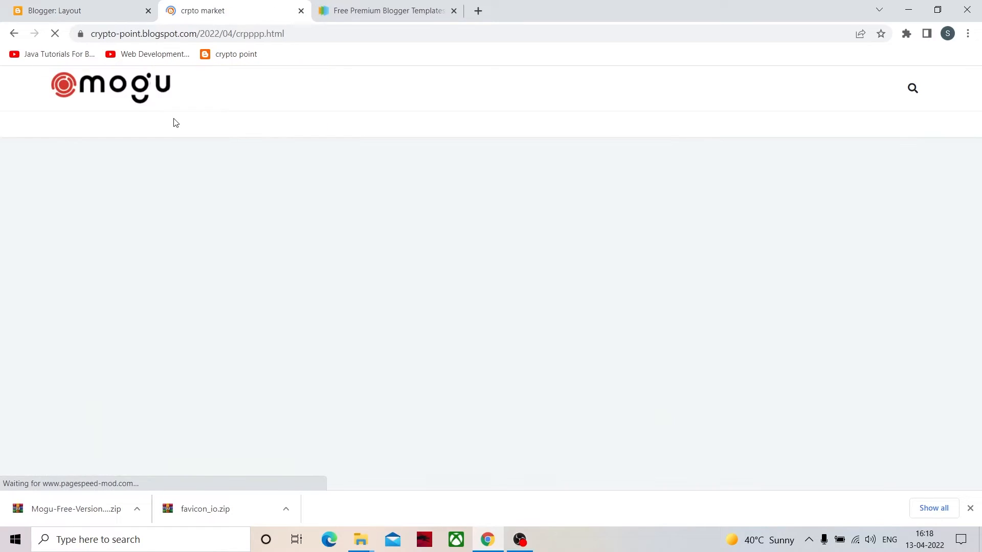
scroll(202, 169, "down", 10)
scroll(189, 289, "down", 3)
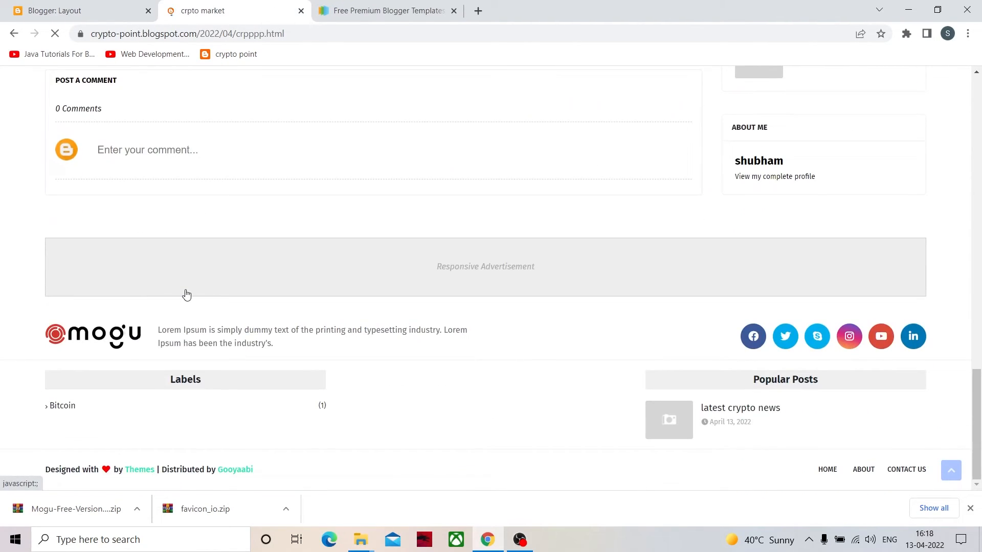
scroll(134, 324, "up", 2)
scroll(158, 304, "up", 11)
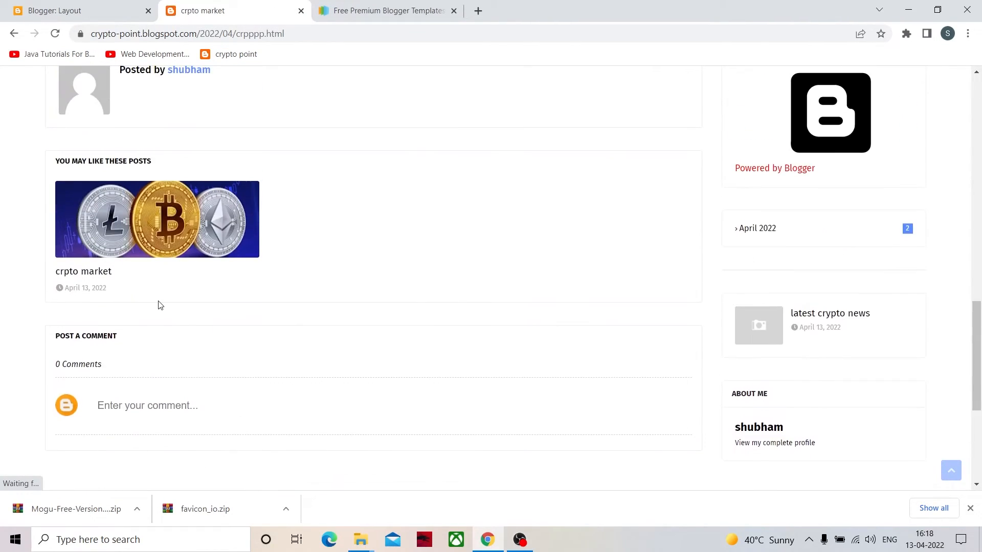
scroll(205, 286, "down", 2)
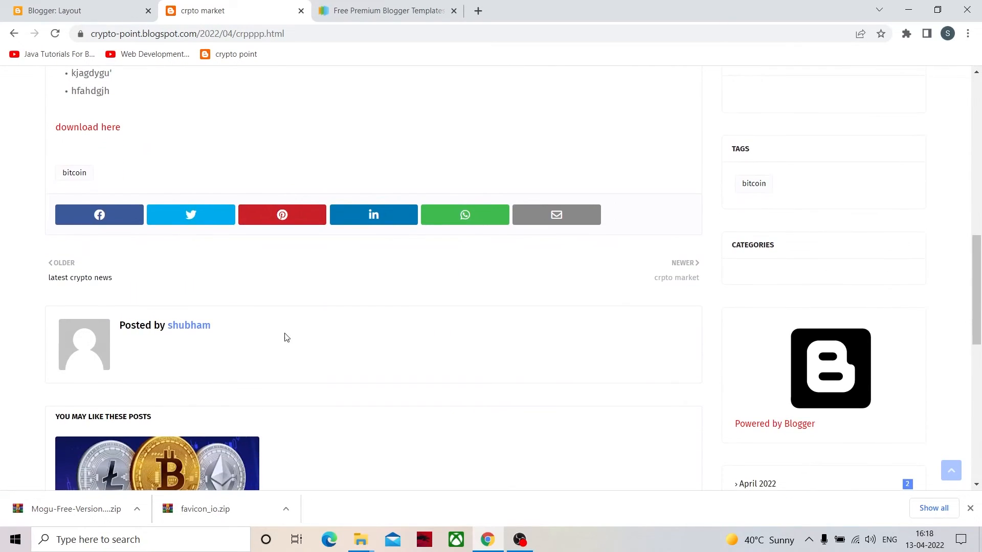
scroll(793, 406, "down", 3)
scroll(742, 282, "down", 4)
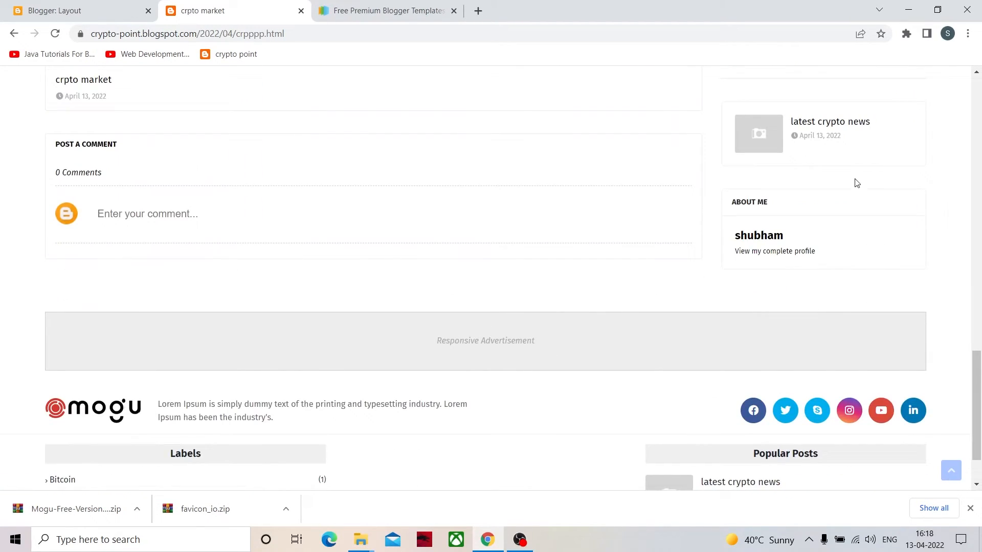
scroll(828, 133, "up", 2)
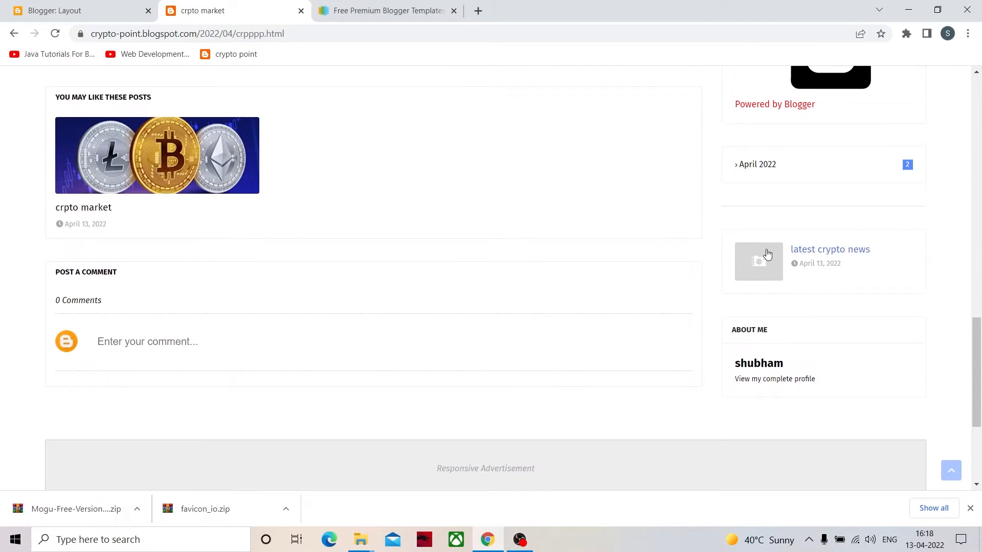
scroll(112, 336, "down", 4)
scroll(155, 344, "up", 5)
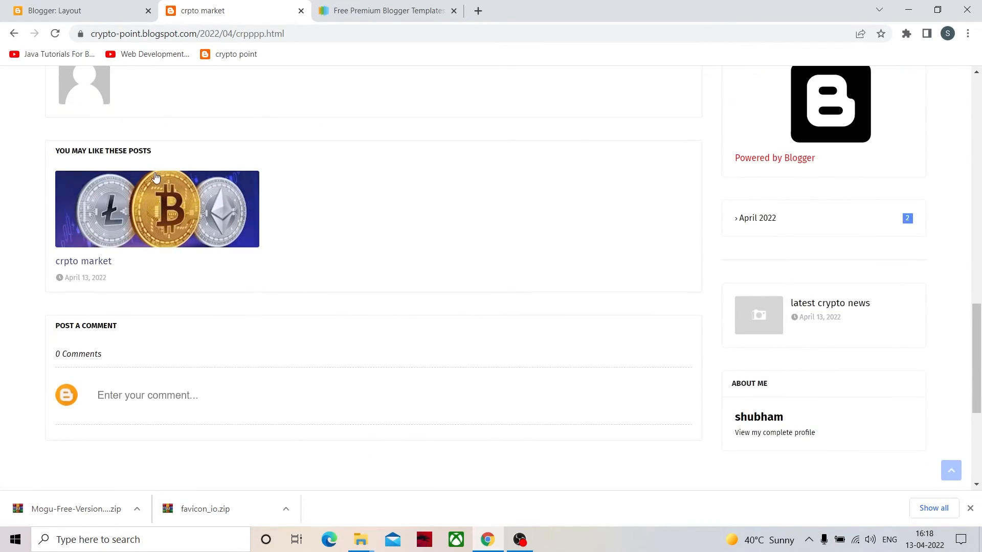
- Turn off display of the Featured post gadget in the footer's Section (Center) of the blog layout, and save it
left_click(58, 12)
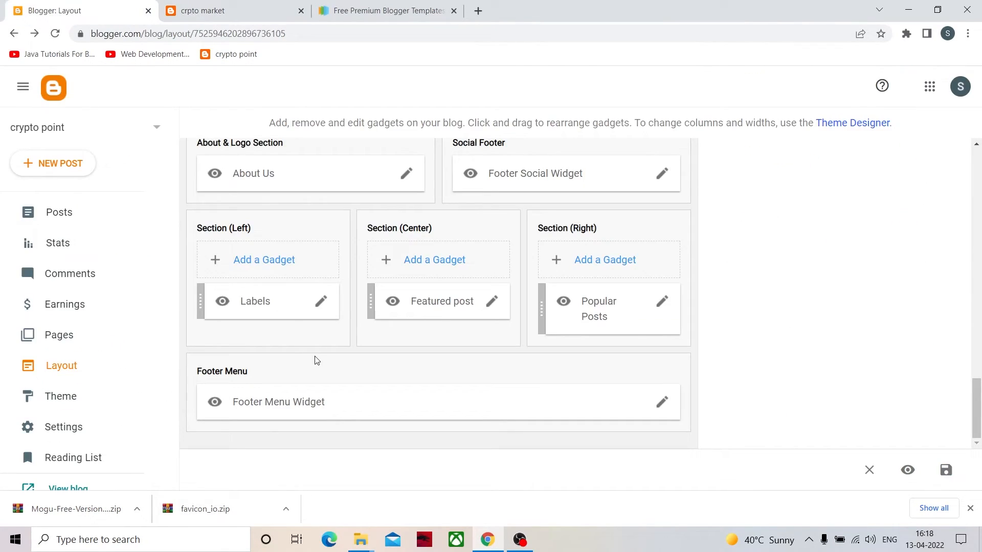
left_click(492, 303)
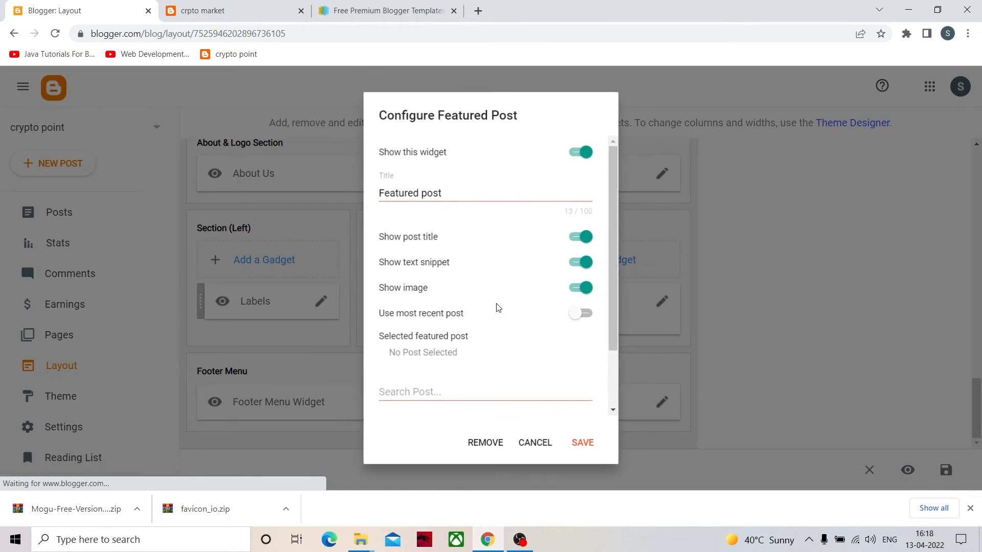
left_click(500, 393)
scroll(471, 326, "down", 2)
scroll(471, 326, "up", 2)
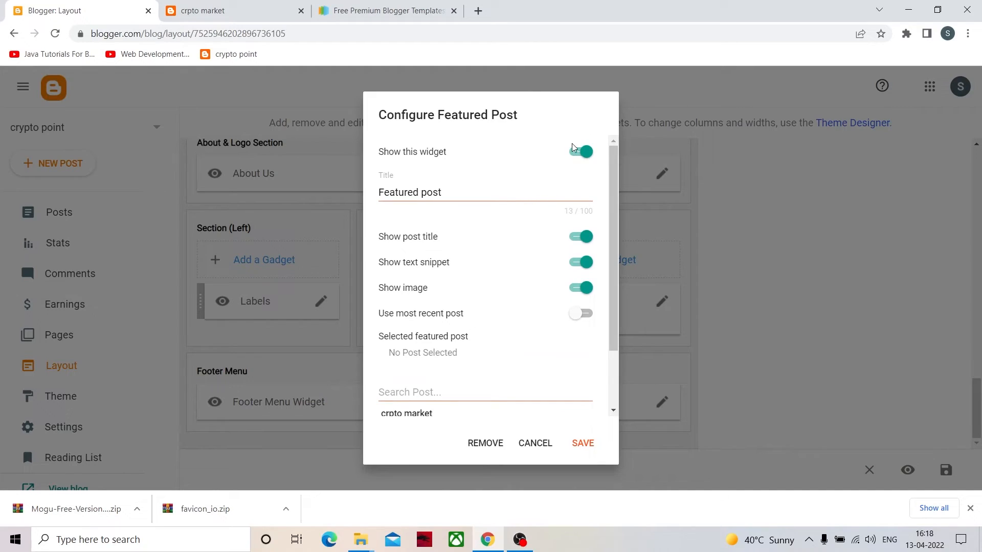
left_click(578, 156)
left_click(583, 444)
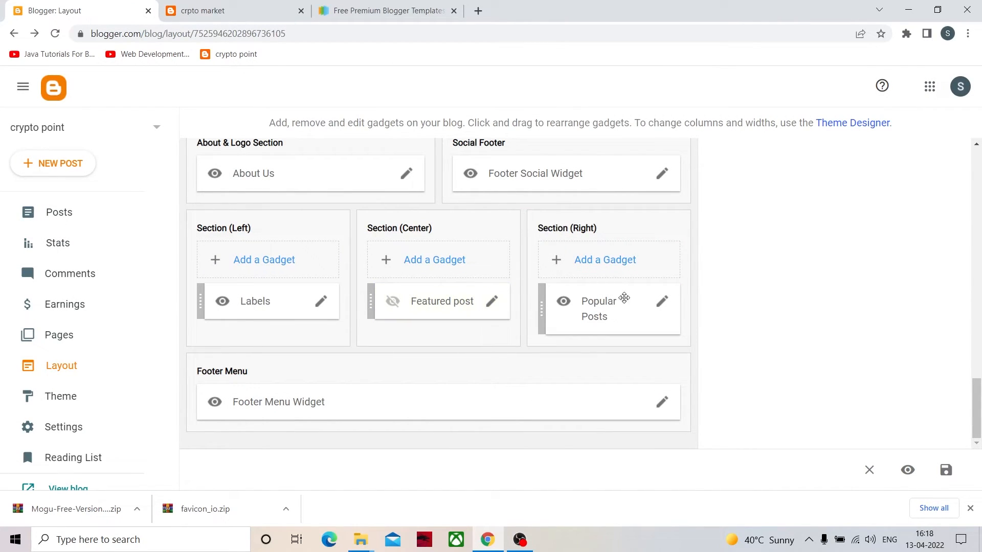
- Turn off display of the Popular Posts gadget in the footer's Section (Right), and save it
left_click(661, 303)
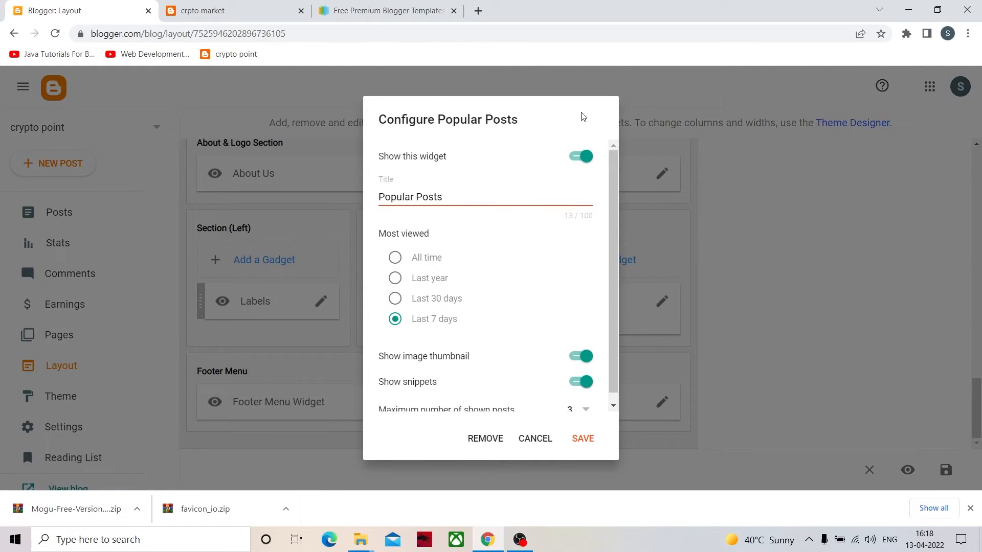
left_click(583, 155)
left_click(578, 438)
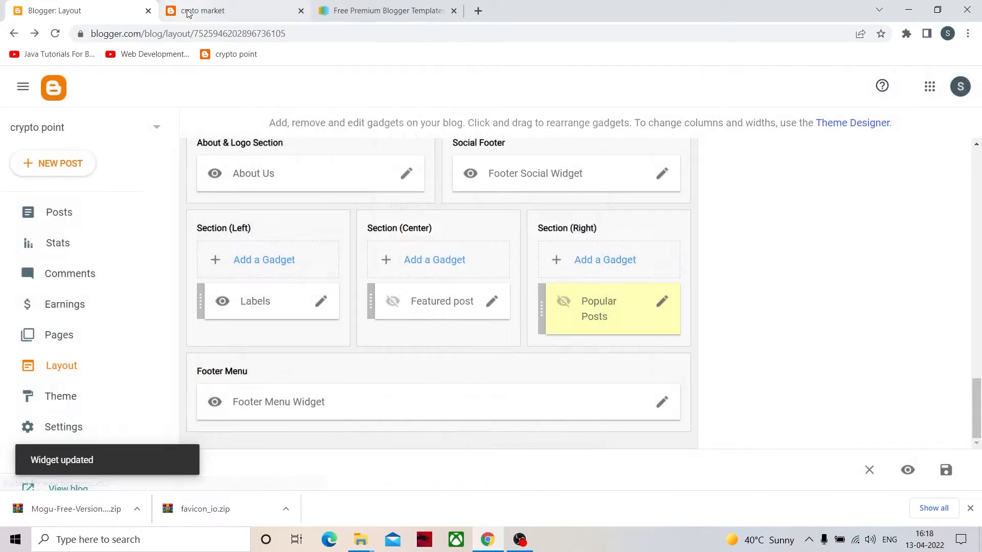
- Refresh the live "crpto market" post and check the footer for the hidden gadgets
left_click(204, 10)
scroll(225, 284, "up", 15)
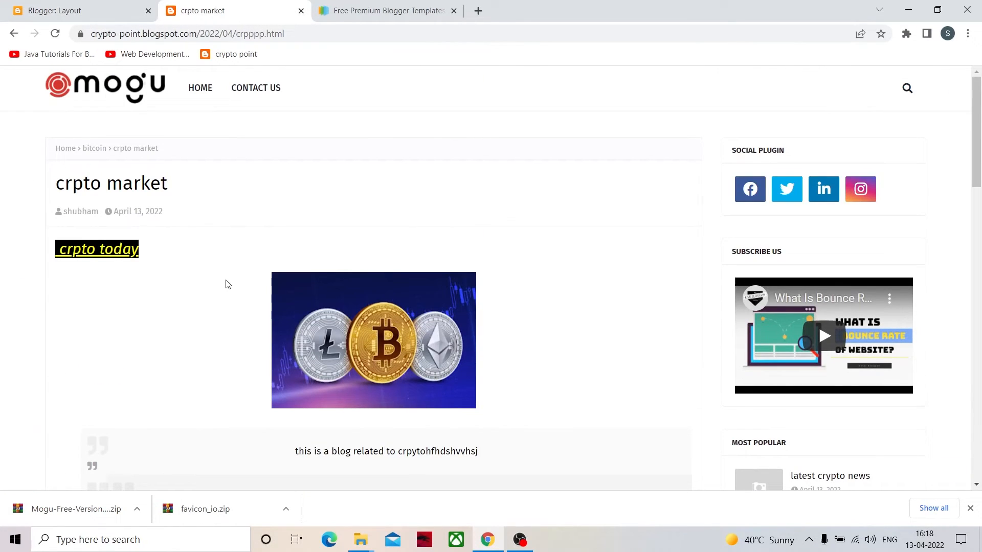
key("F5")
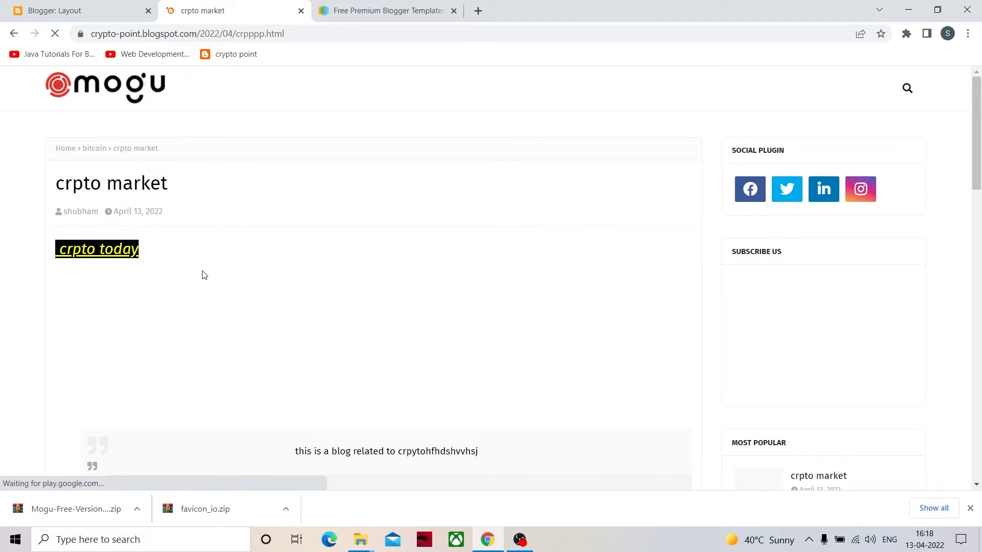
scroll(179, 307, "down", 20)
scroll(350, 219, "up", 8)
scroll(581, 281, "down", 6)
scroll(153, 307, "down", 3)
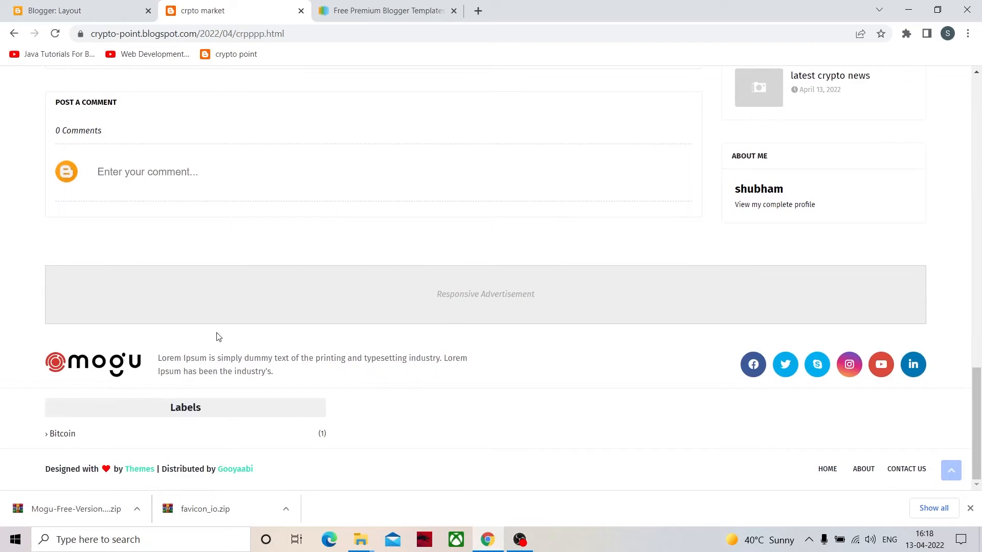
scroll(151, 360, "up", 6)
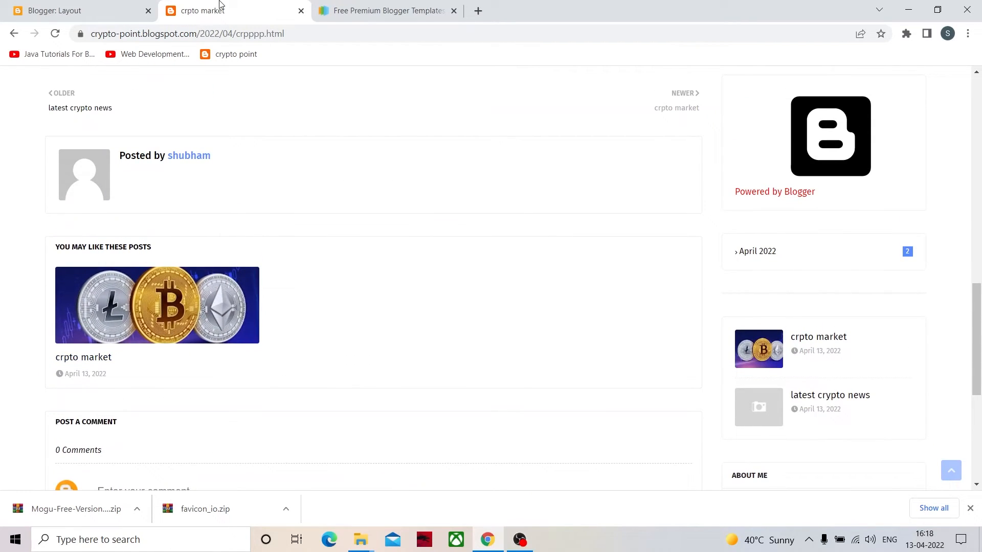
- Find the Home Ads Bottom section in the layout and compare it with the advertisement banner on the live post and home page
left_click(41, 9)
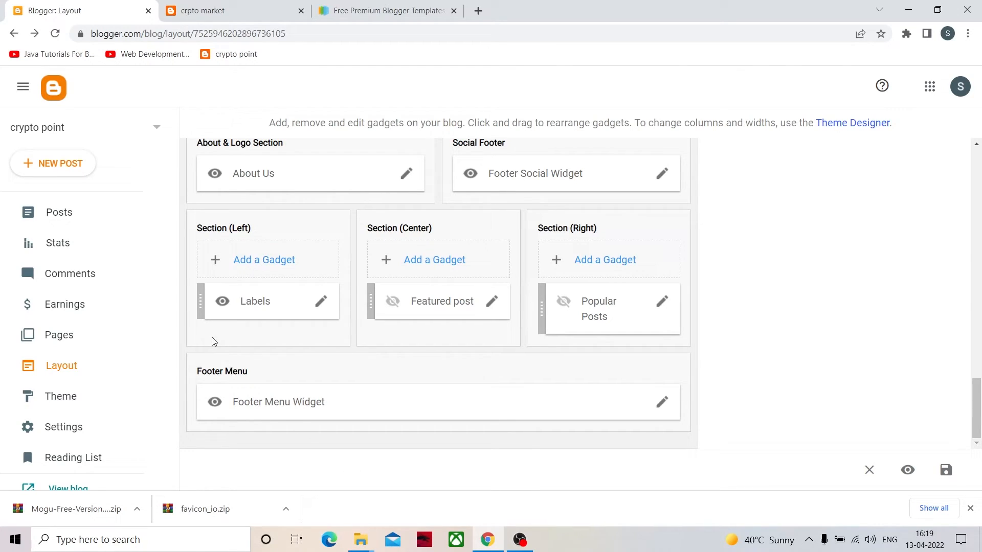
scroll(369, 380, "up", 4)
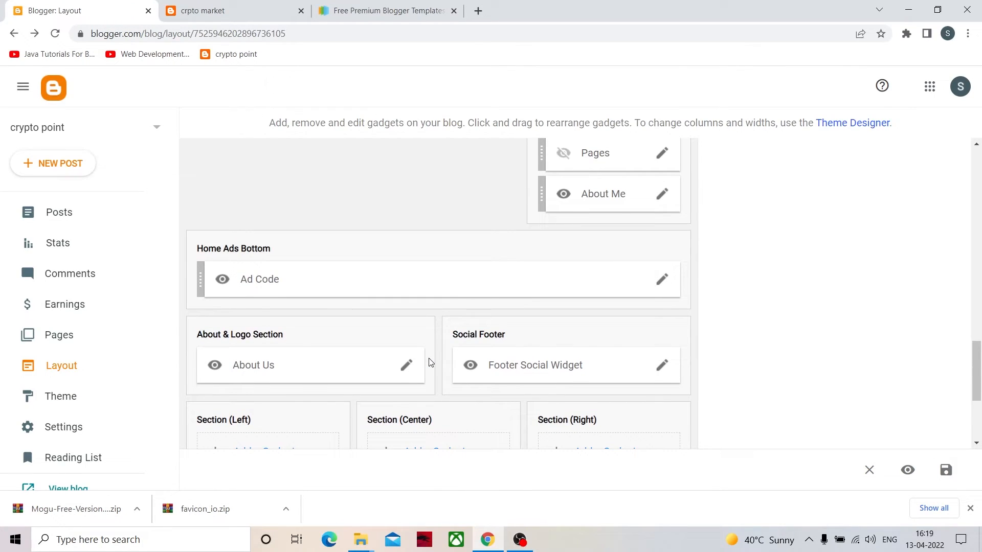
scroll(282, 327, "up", 1)
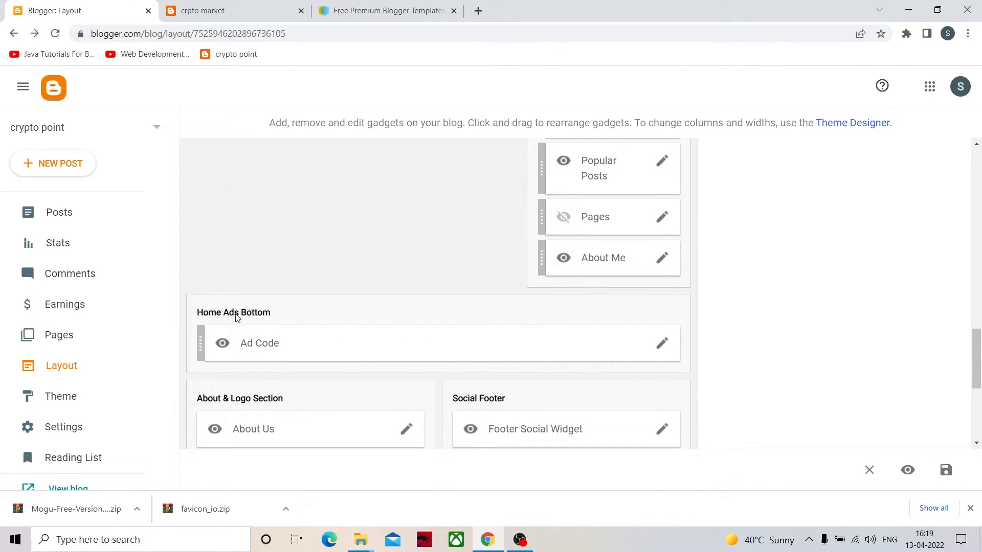
left_click(217, 9)
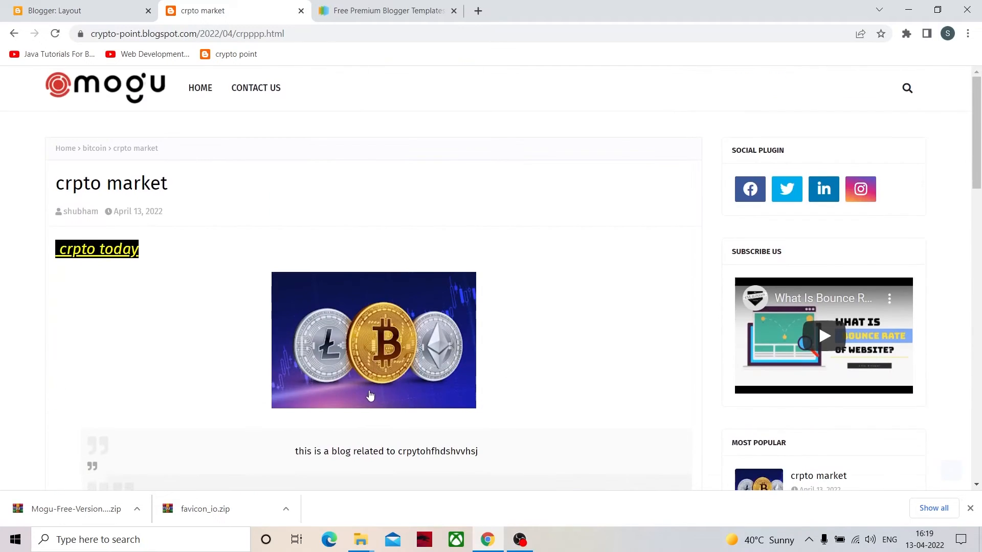
scroll(351, 315, "down", 8)
scroll(347, 309, "up", 2)
scroll(347, 312, "down", 8)
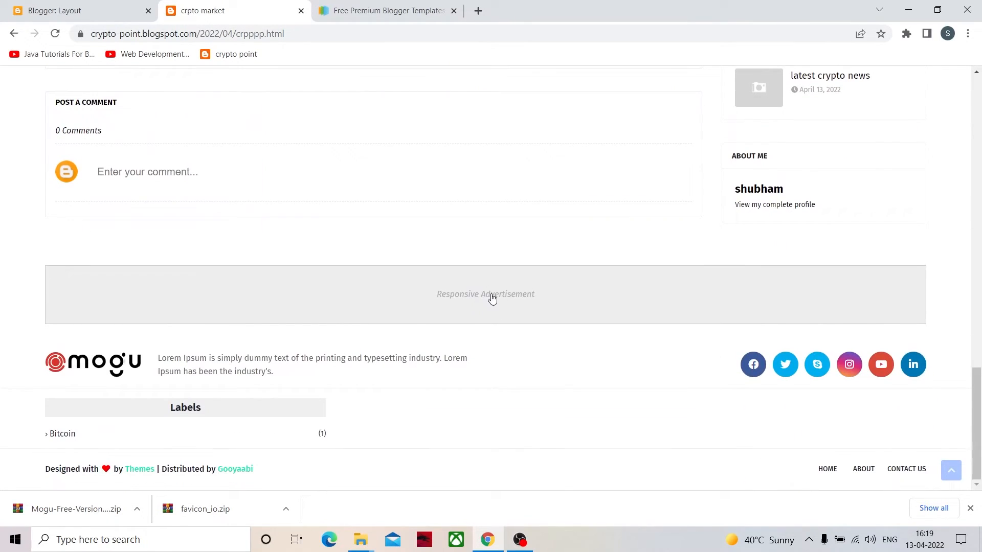
scroll(484, 300, "up", 10)
scroll(281, 203, "up", 15)
left_click(137, 104)
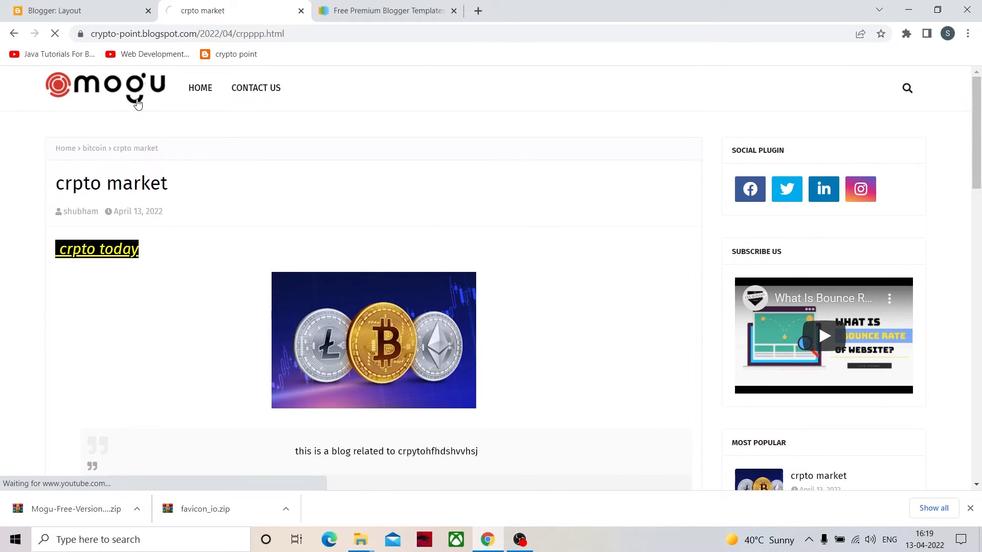
scroll(455, 269, "down", 8)
scroll(455, 270, "down", 2)
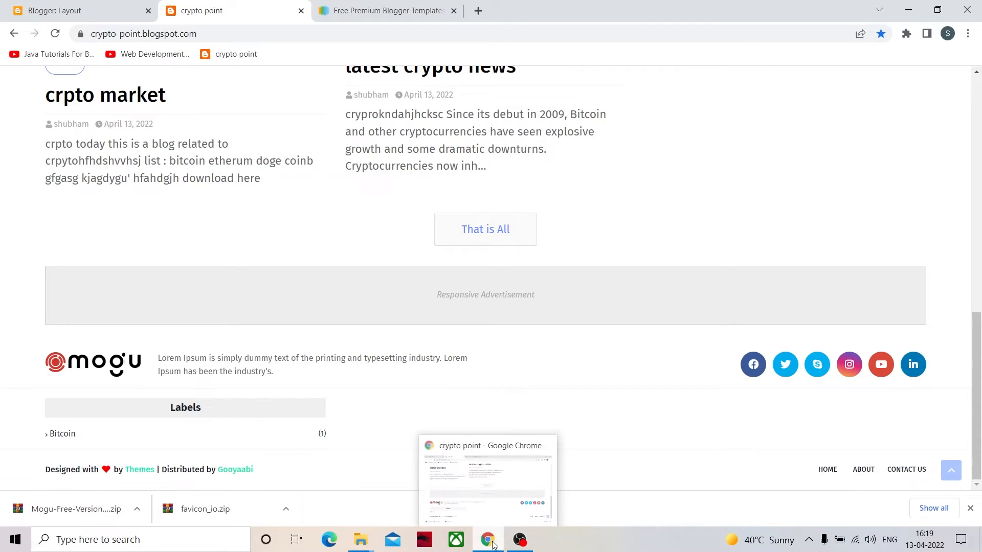
- Open the Ad Code gadget of the Home Ads Bottom section, examine its HTML content, and close it without saving
left_click(93, 10)
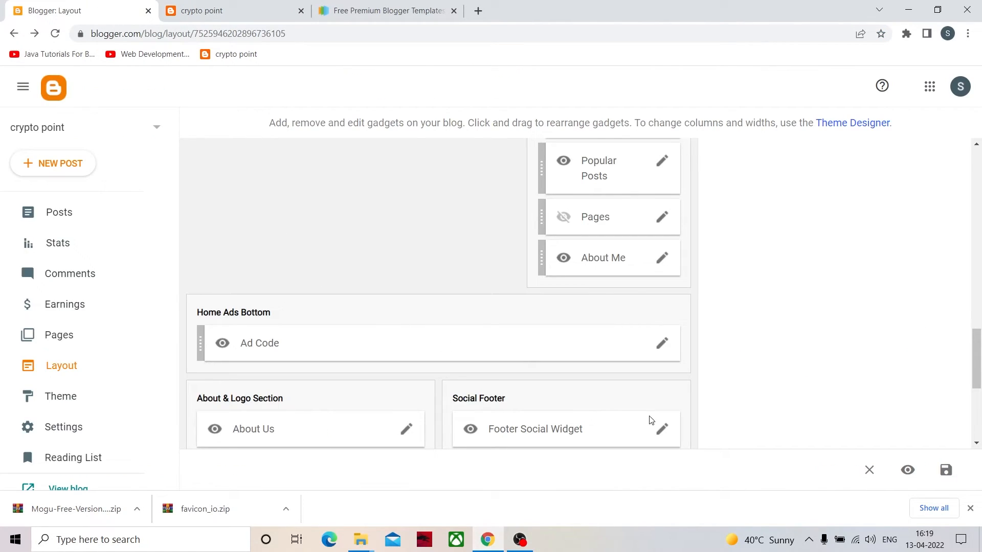
left_click(666, 348)
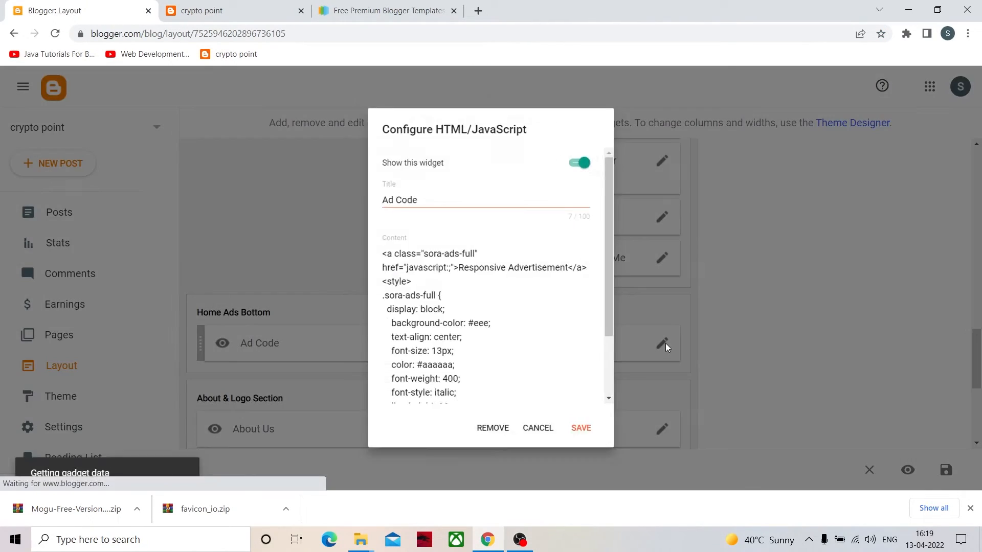
scroll(418, 276, "down", 2)
scroll(418, 276, "up", 3)
scroll(451, 351, "down", 3)
left_click_drag(450, 346, 416, 163)
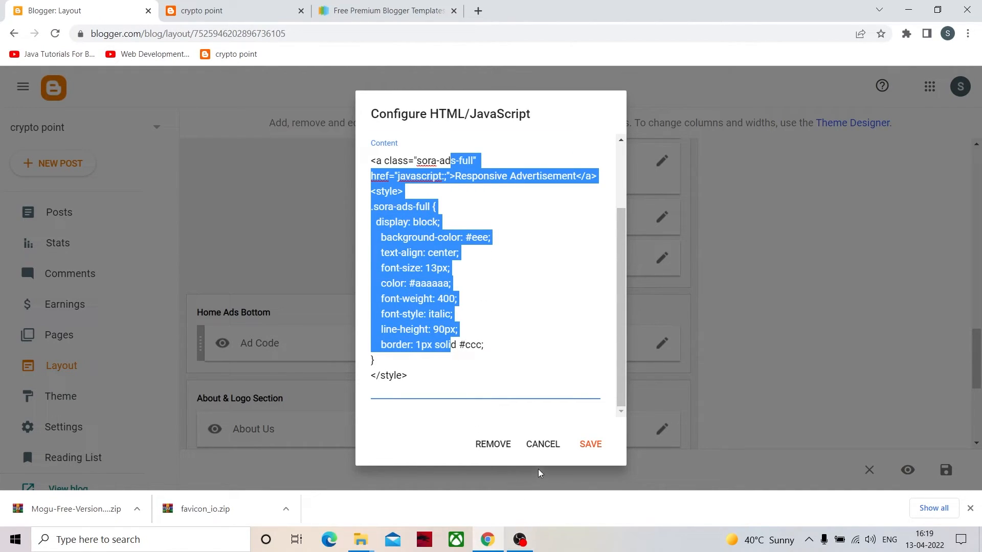
left_click(543, 444)
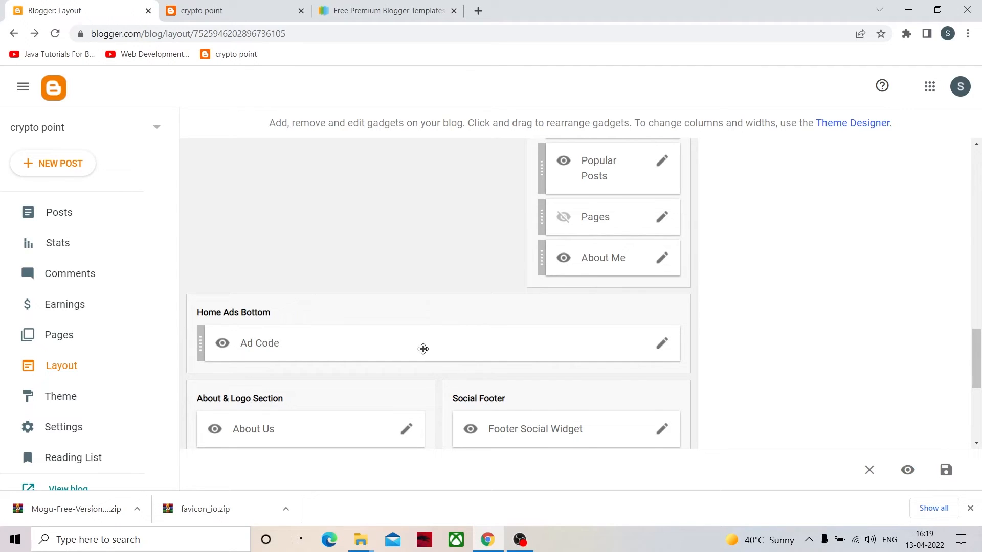
- Look over the Sidebar Right gadgets in the layout and check the live home page for a sidebar
scroll(465, 346, "up", 7)
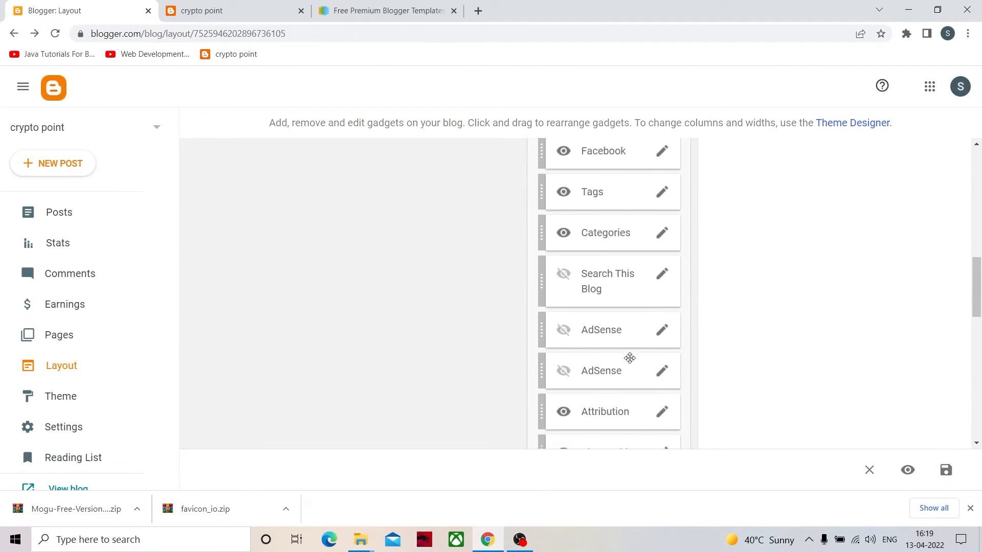
scroll(631, 359, "up", 6)
scroll(637, 365, "up", 1)
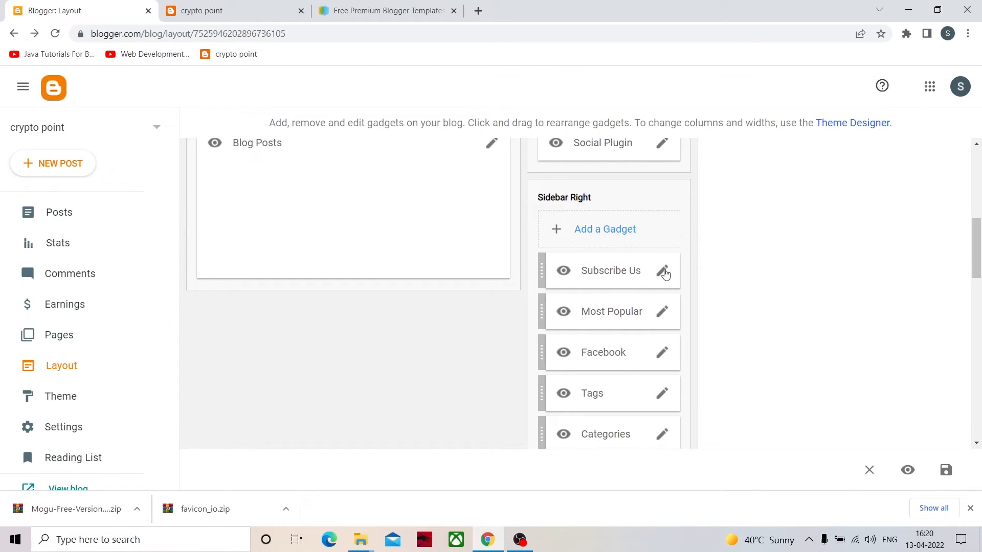
left_click(264, 5)
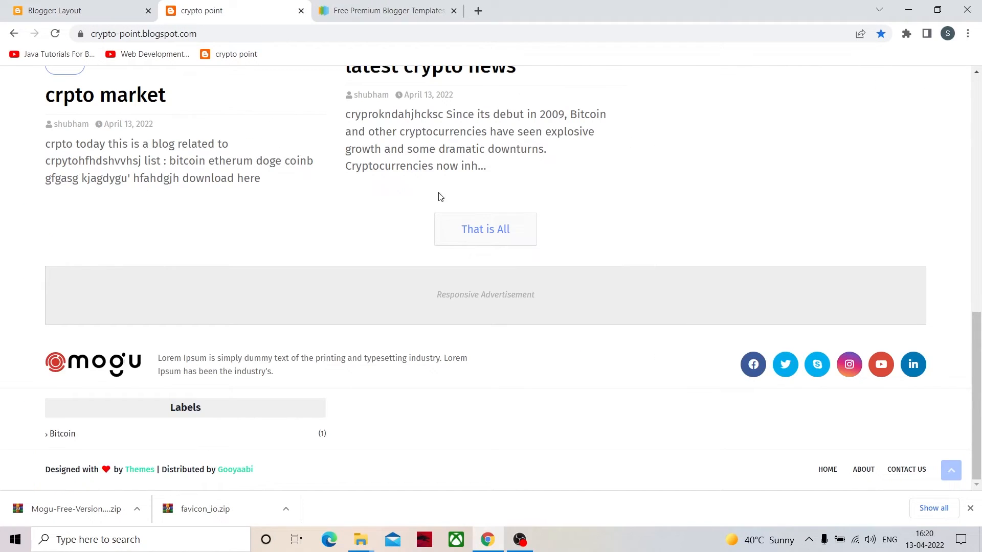
scroll(647, 353, "up", 10)
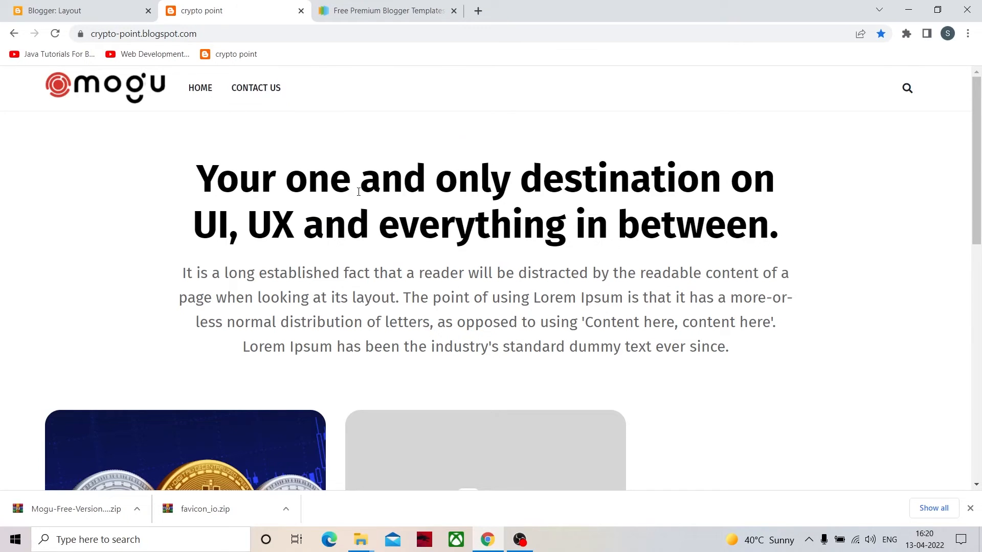
scroll(658, 349, "down", 10)
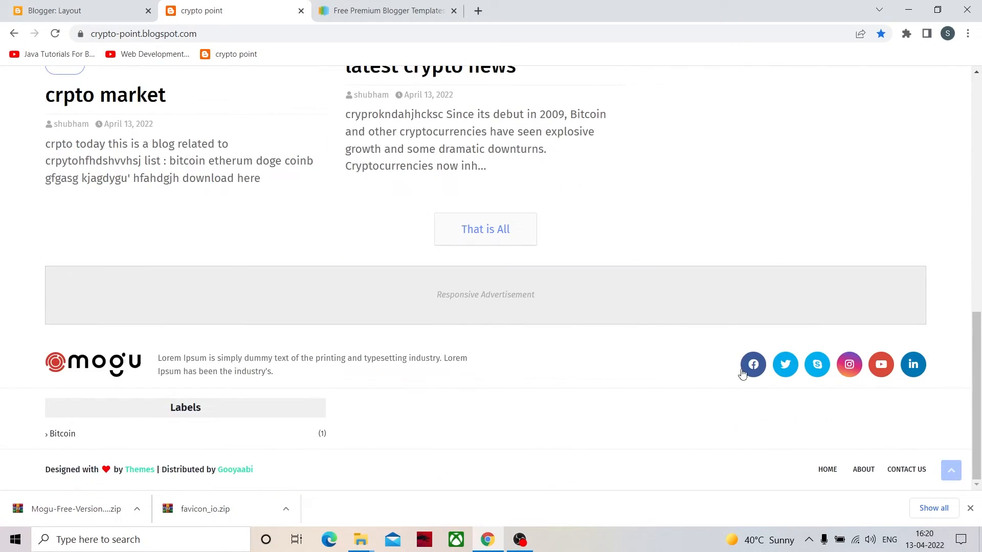
- Open the "latest crypto news" post on the live blog and examine its sidebar gadgets
left_click(417, 72)
scroll(634, 313, "down", 10)
scroll(634, 313, "up", 10)
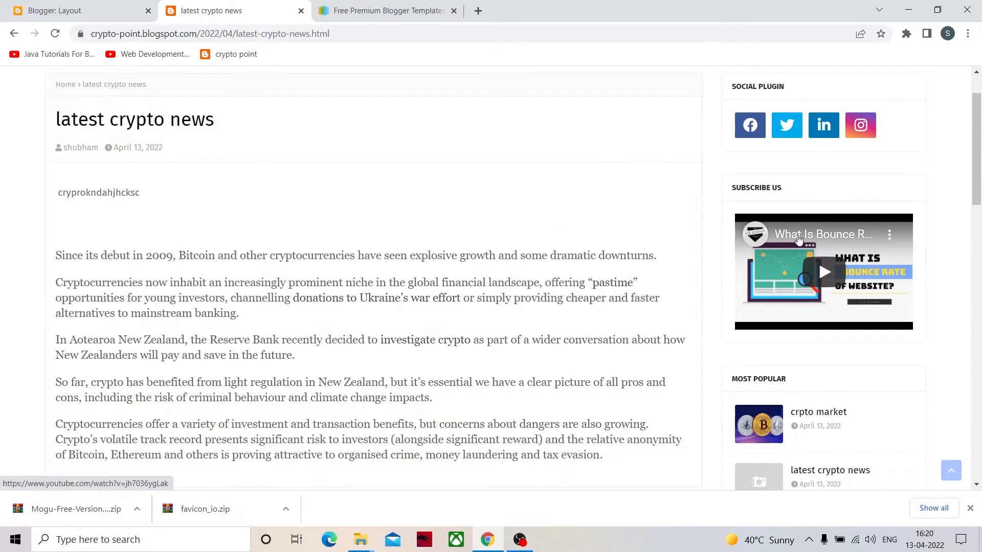
scroll(780, 450, "down", 10)
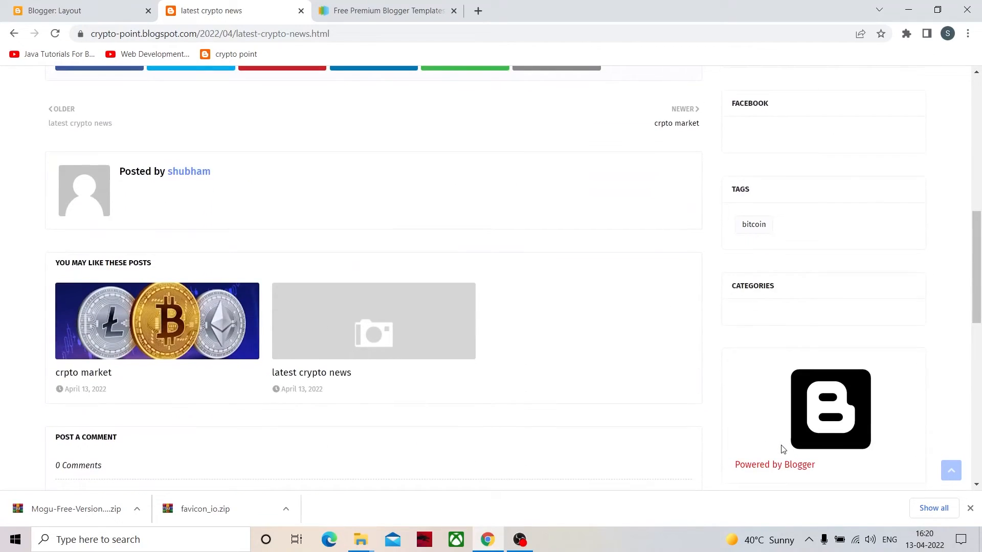
scroll(762, 317, "up", 3)
scroll(755, 197, "up", 3)
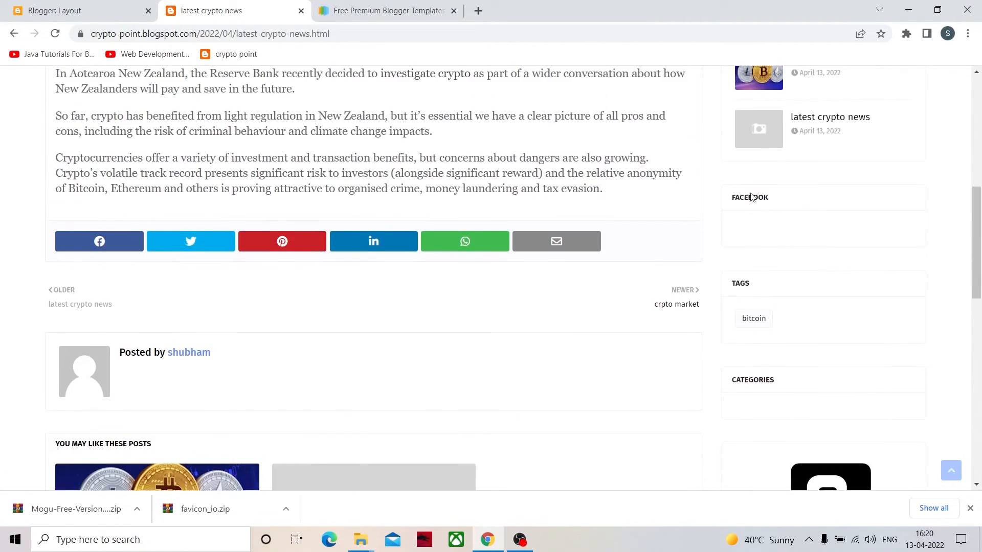
scroll(739, 401, "down", 3)
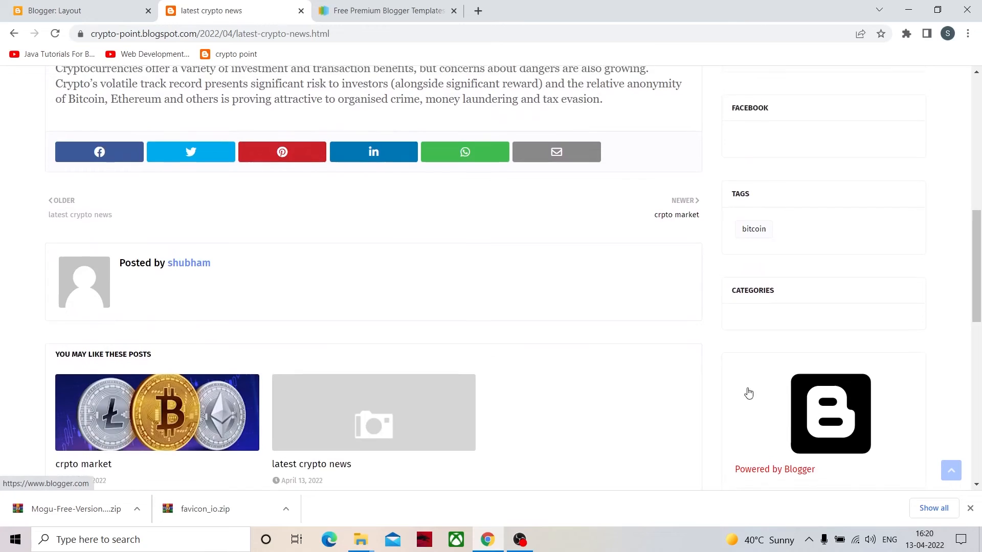
scroll(745, 397, "up", 5)
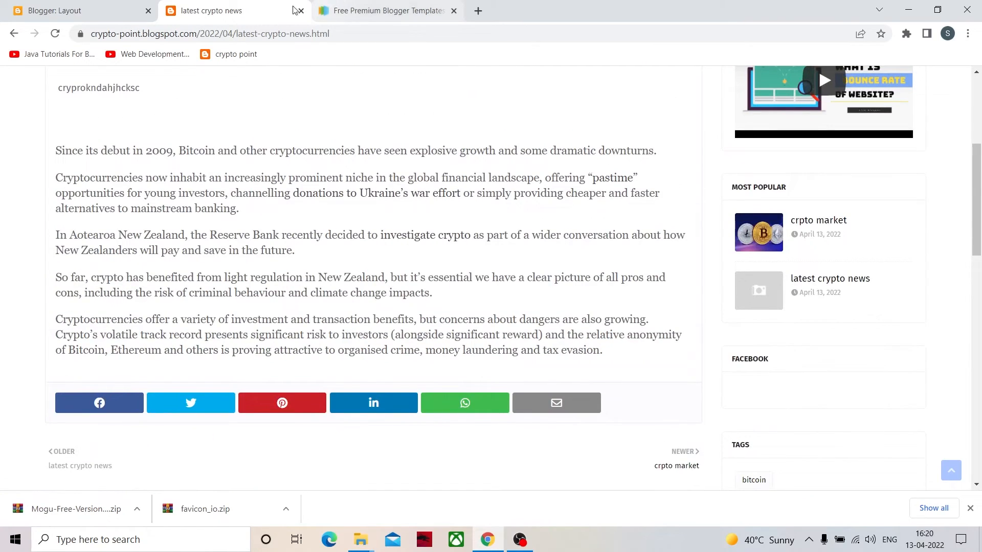
- Open the Subscribe Us gadget of Sidebar Right in the layout, examine its embedded YouTube video code, and close it without removing or saving anything
left_click(123, 9)
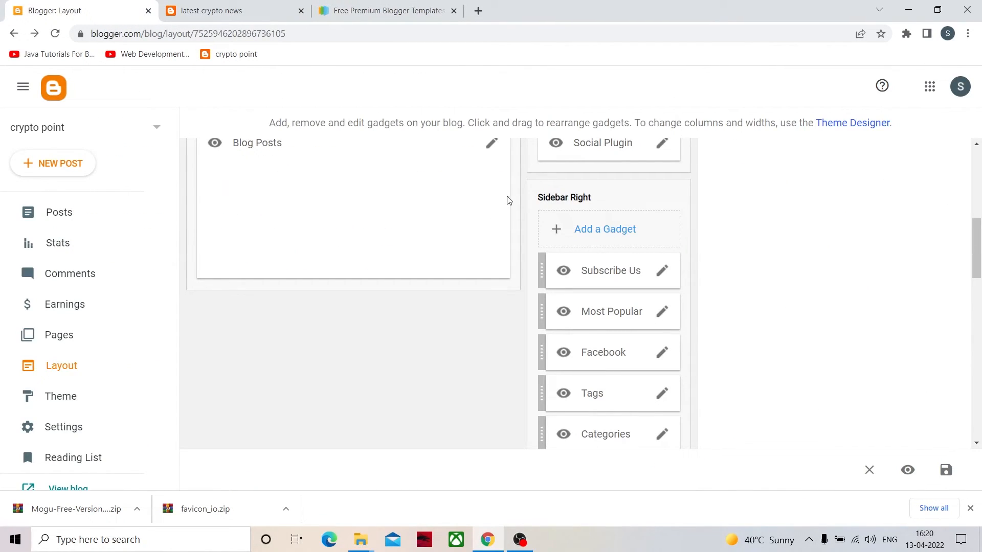
scroll(634, 251, "down", 1)
left_click(662, 214)
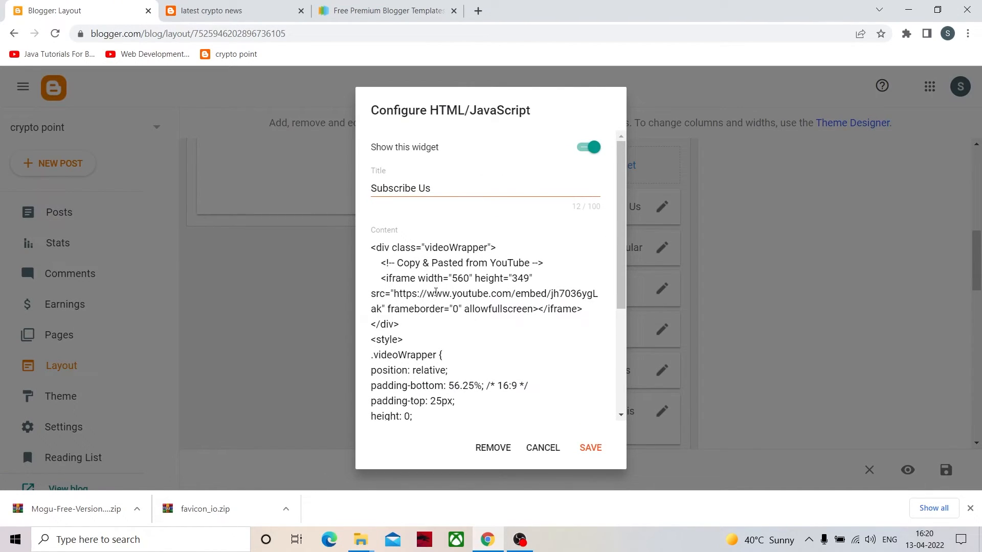
scroll(502, 322, "down", 4)
scroll(503, 323, "up", 3)
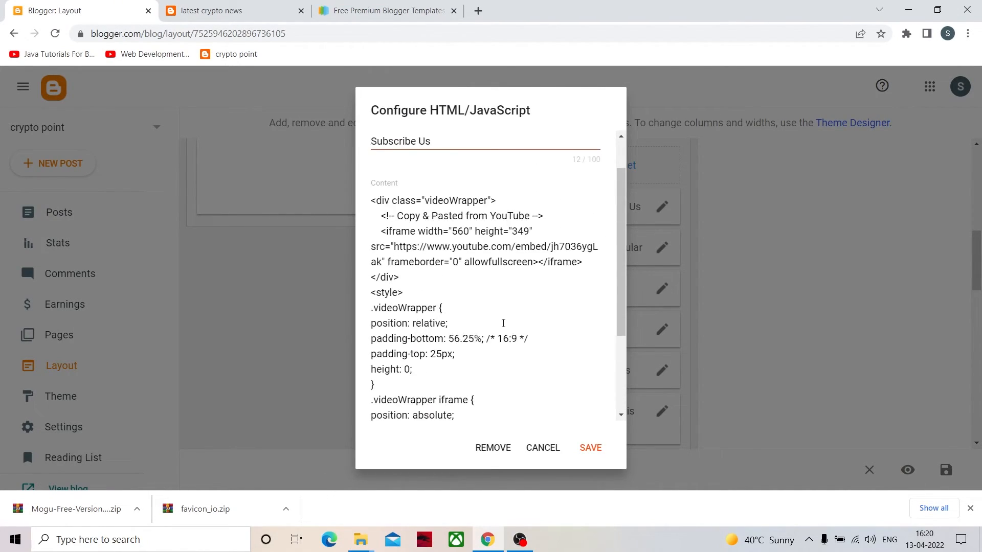
scroll(503, 323, "up", 1)
left_click_drag(428, 288, 452, 310)
left_click(524, 293)
left_click_drag(392, 293, 459, 324)
left_click(453, 309)
scroll(477, 336, "down", 4)
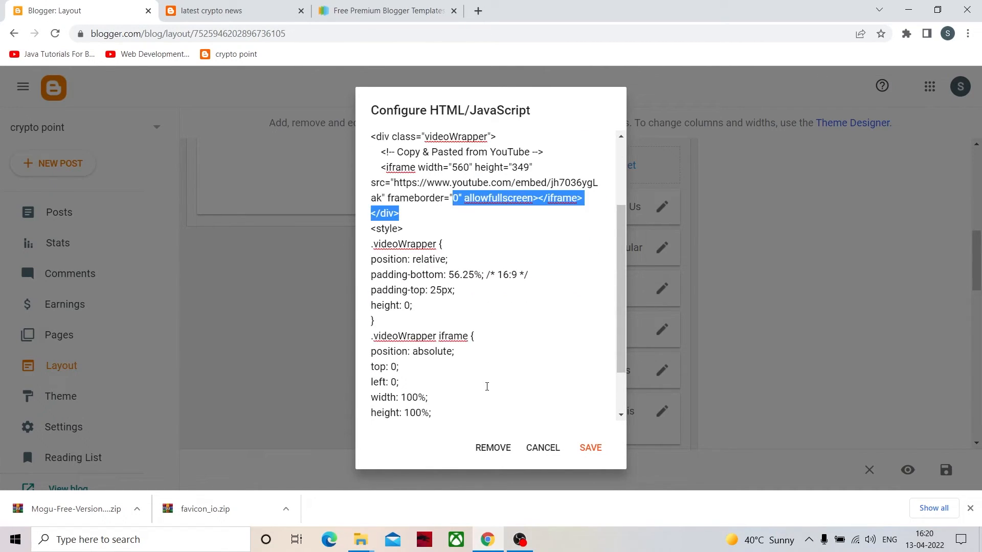
left_click(494, 445)
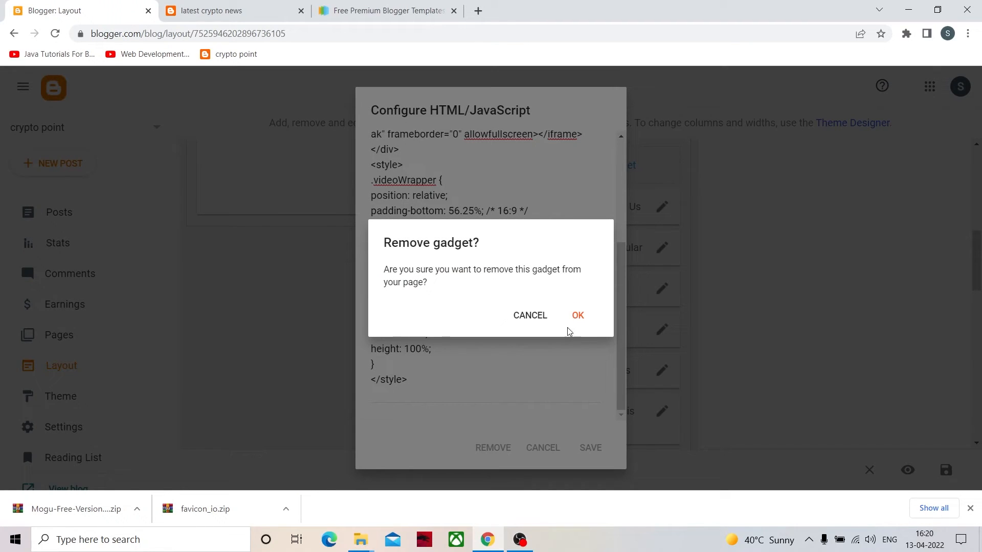
left_click(526, 316)
left_click(532, 449)
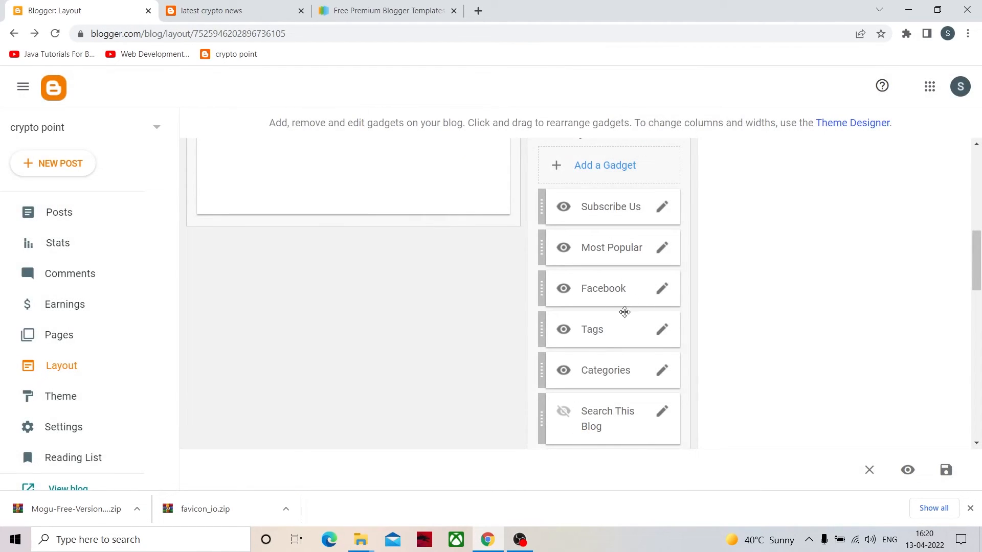
left_click(662, 249)
left_click(589, 159)
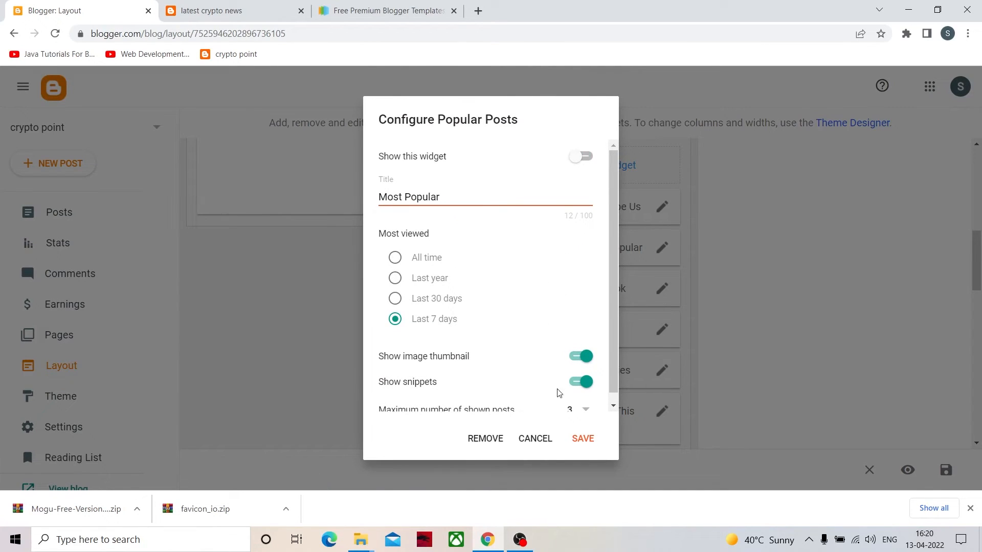
left_click(543, 443)
left_click(661, 288)
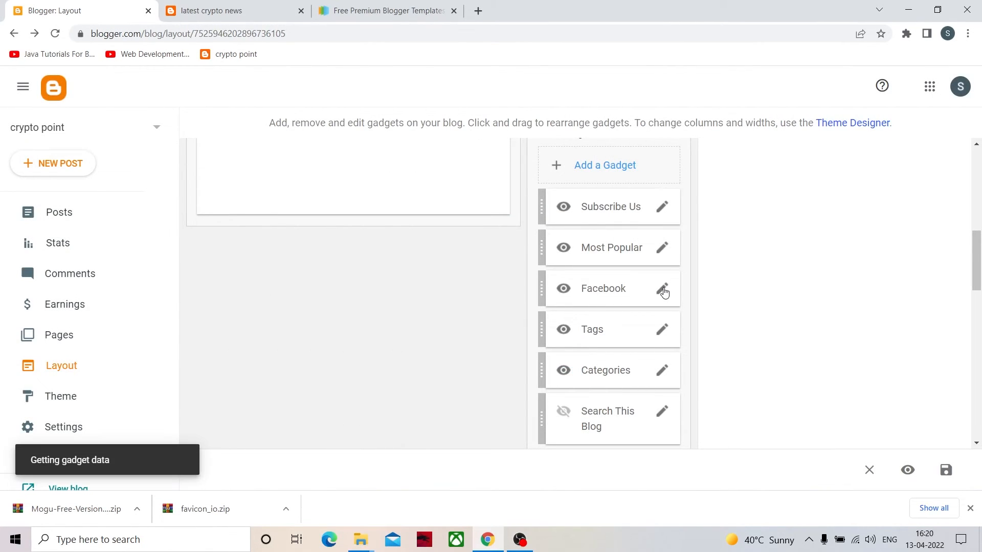
left_click(594, 180)
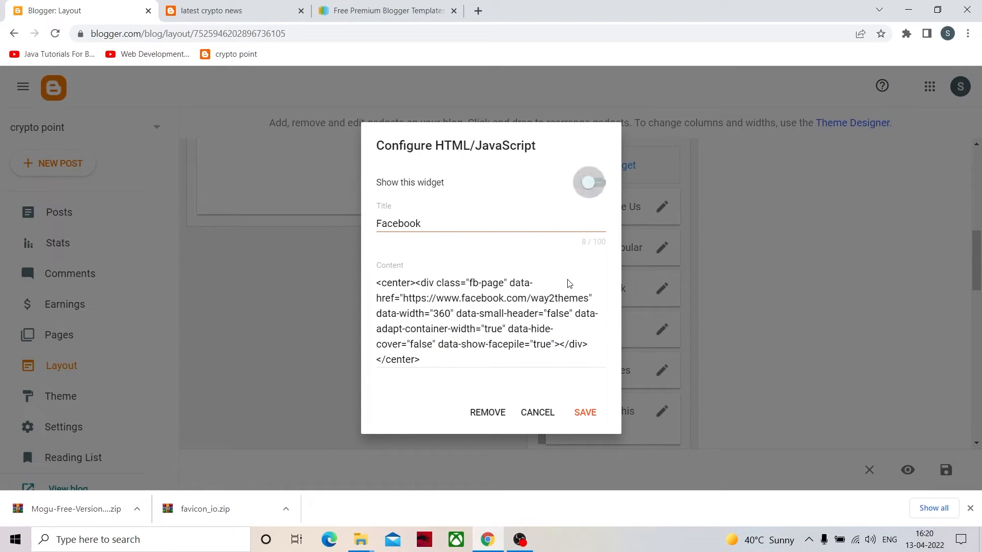
left_click(538, 412)
left_click(662, 370)
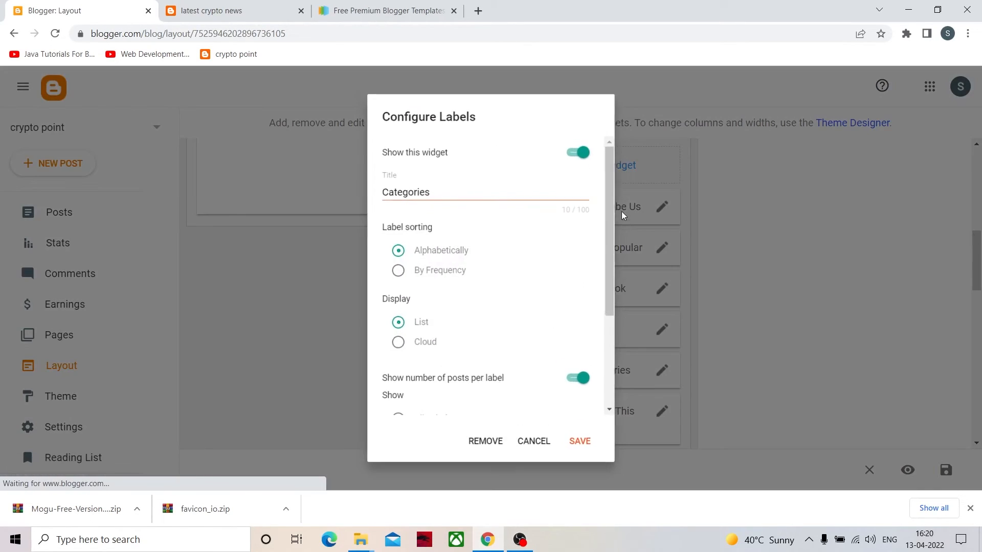
left_click(581, 149)
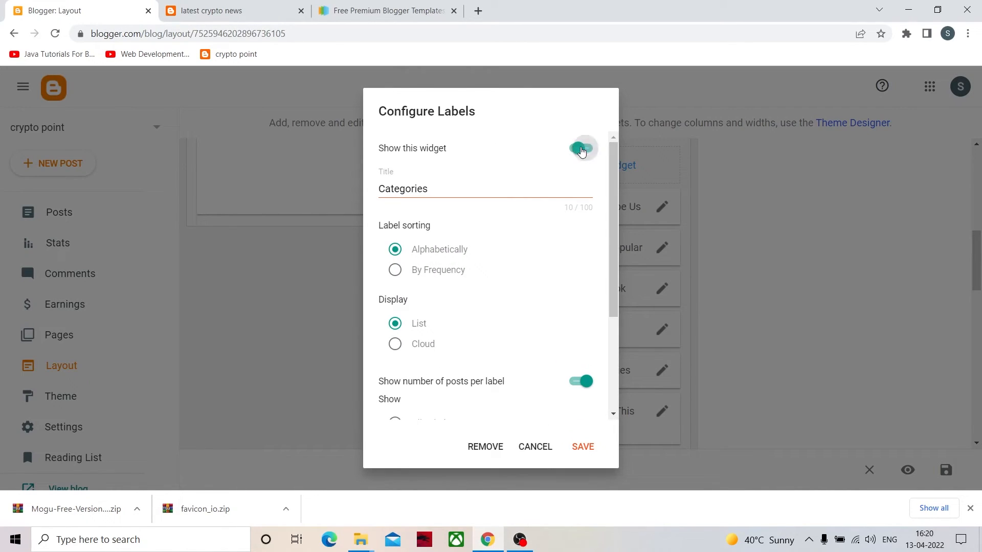
left_click(531, 448)
- Hide the Facebook and Tags gadgets of Sidebar Right and save both
left_click(663, 291)
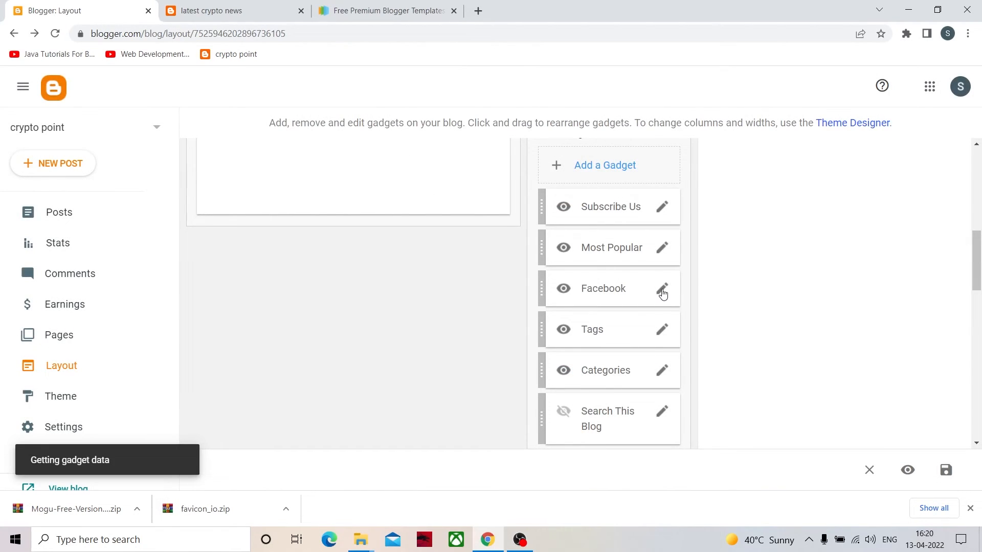
left_click(595, 190)
left_click(586, 413)
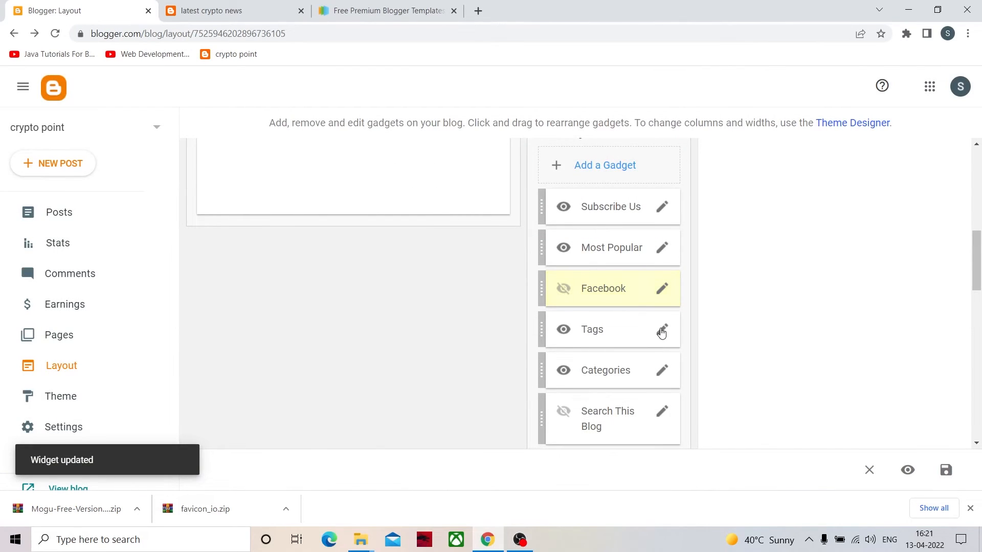
left_click(662, 330)
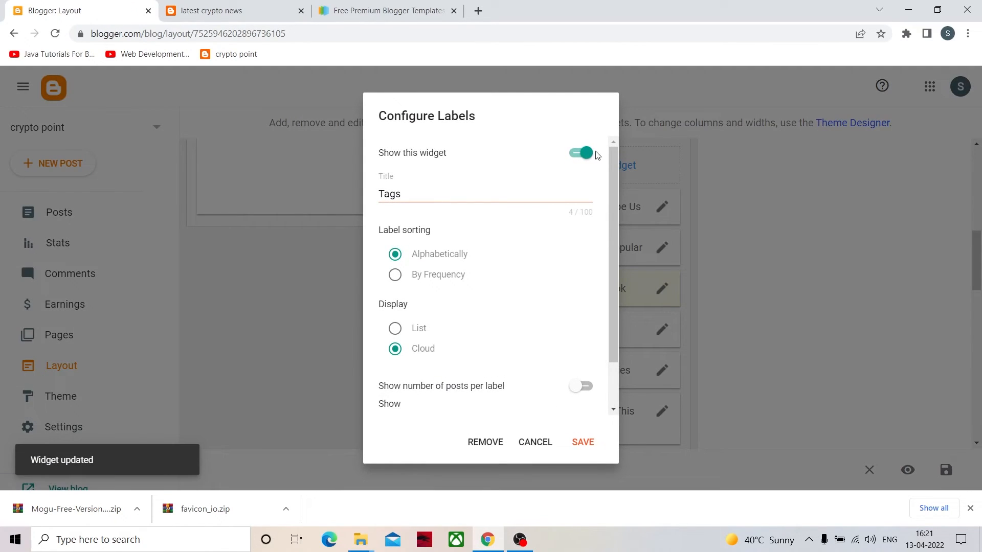
left_click(581, 153)
left_click(581, 443)
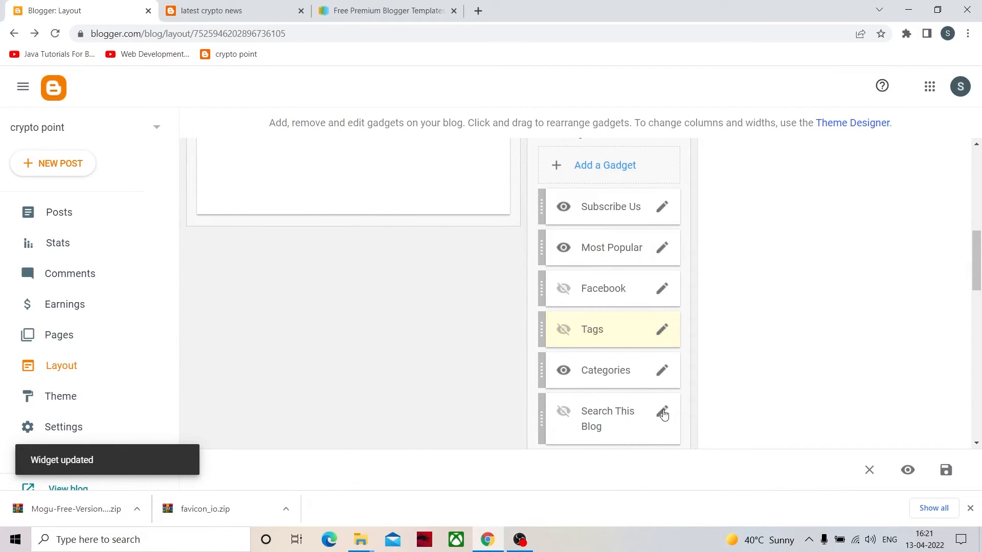
- Make the Search This Blog gadget of Sidebar Right visible and save it
left_click(662, 412)
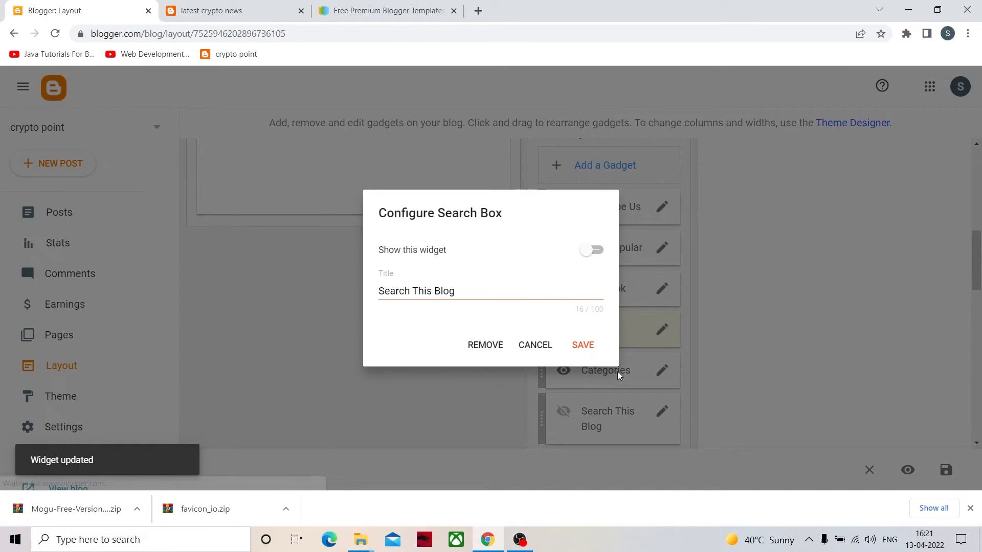
left_click(588, 251)
left_click(587, 345)
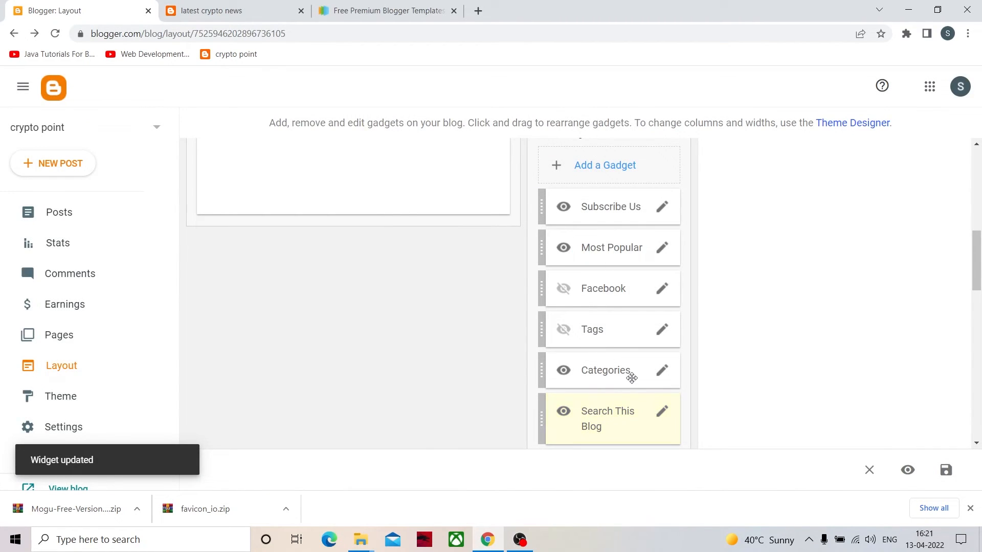
- Reload the "latest crypto news" post on the live blog and check its updated sidebar gadgets
left_click(251, 11)
scroll(669, 329, "up", 3)
key("F5")
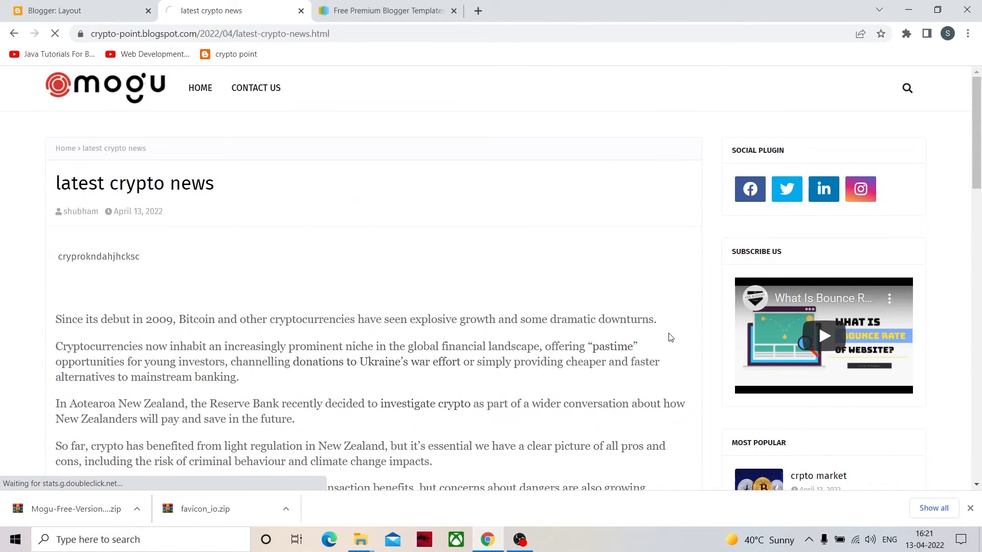
scroll(838, 283, "down", 6)
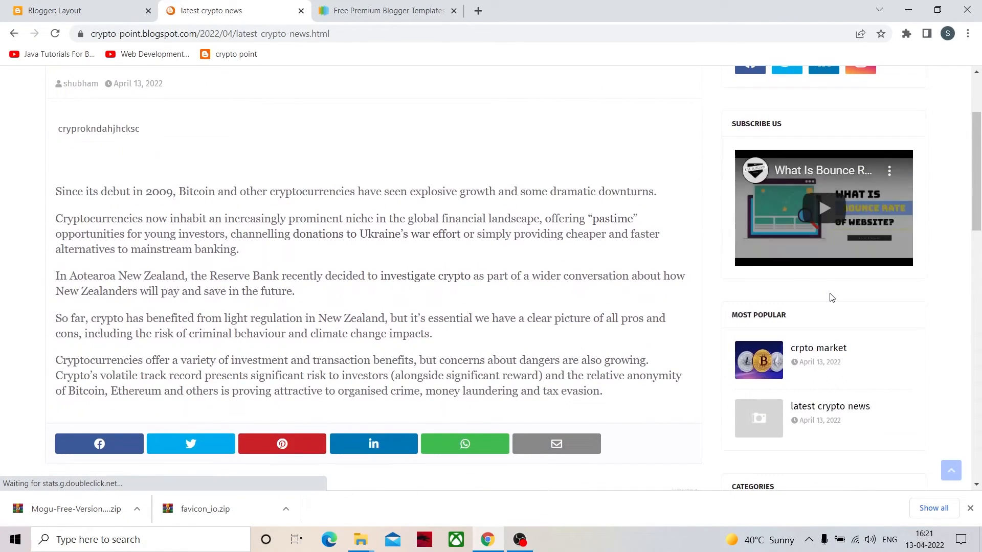
scroll(763, 259, "down", 2)
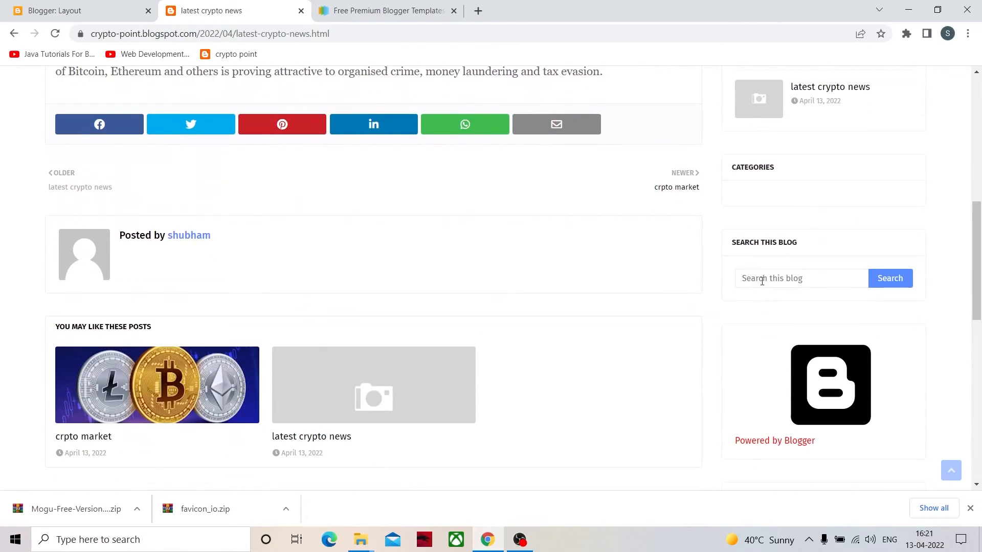
- Search the live blog for "bitcoin" with the sidebar's search gadget and look over the results page down to the footer
left_click(773, 283)
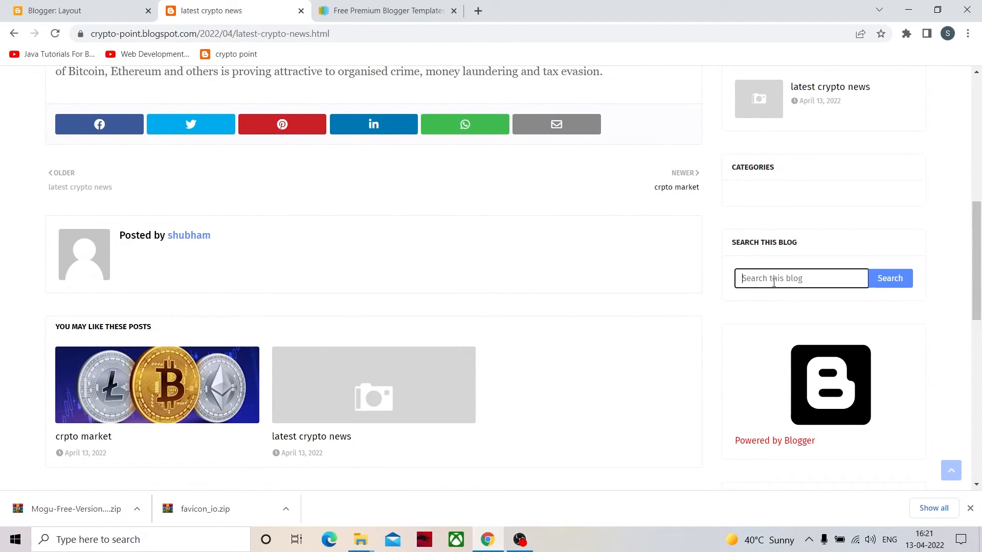
type("bitcoin")
left_click(897, 282)
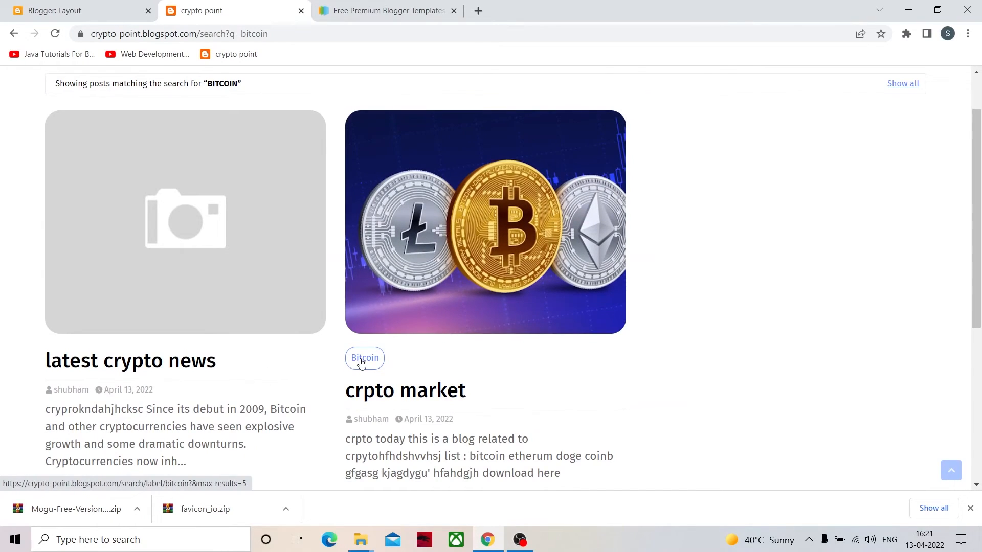
scroll(318, 336, "down", 5)
scroll(274, 187, "up", 3)
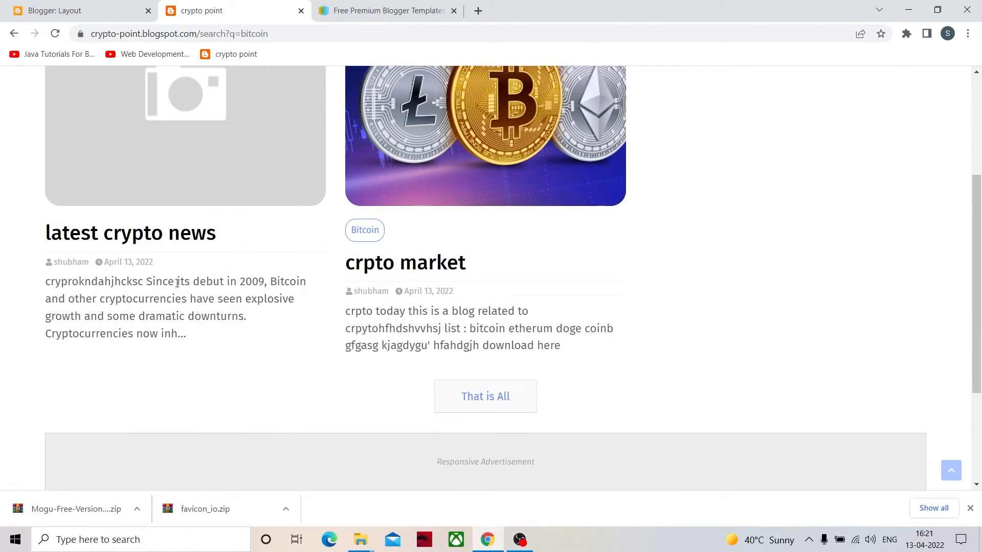
scroll(281, 272, "up", 4)
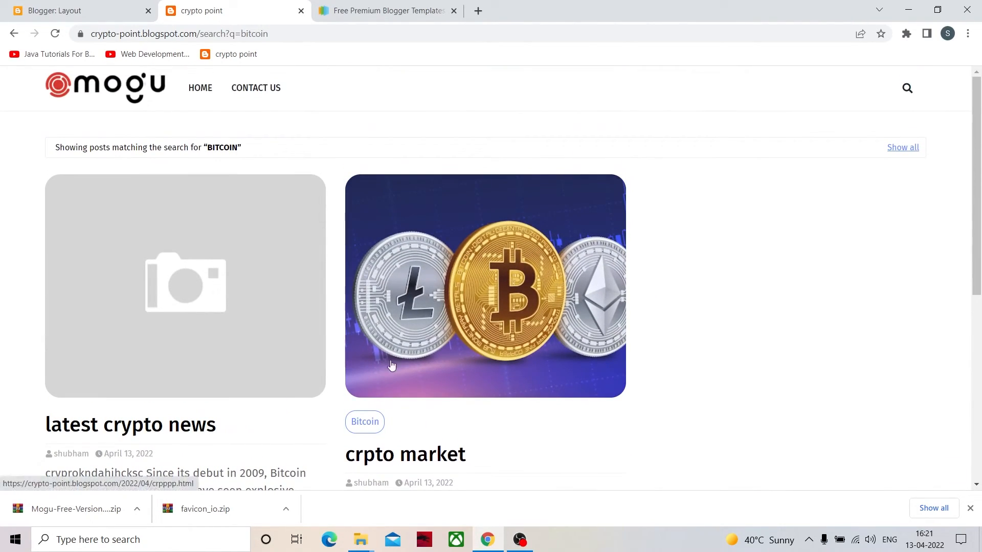
scroll(558, 234, "down", 1)
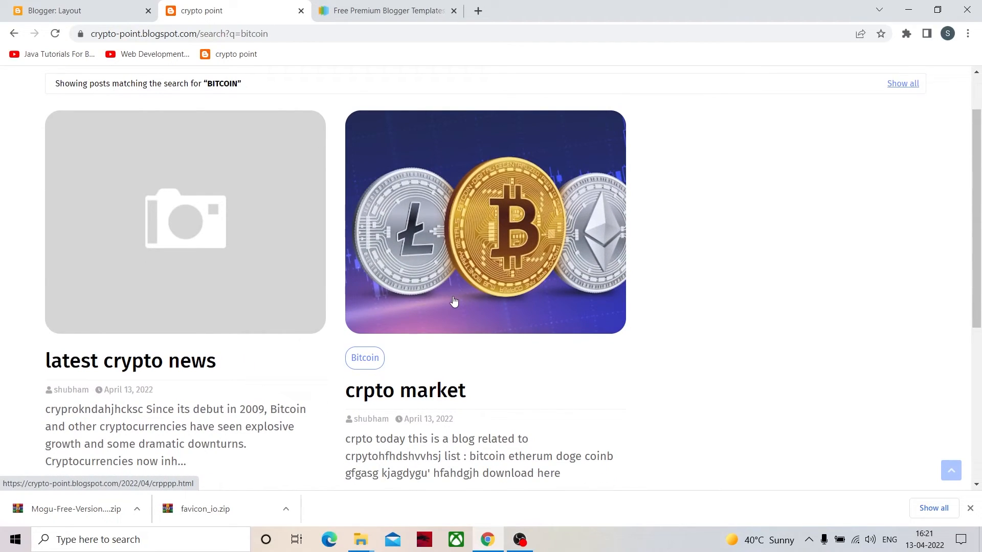
scroll(191, 292, "up", 1)
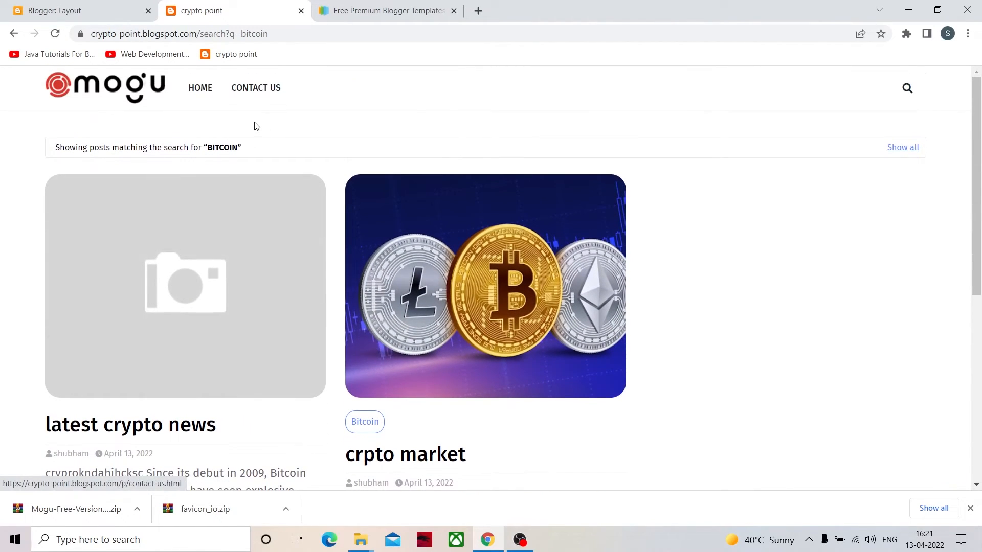
scroll(705, 338, "down", 6)
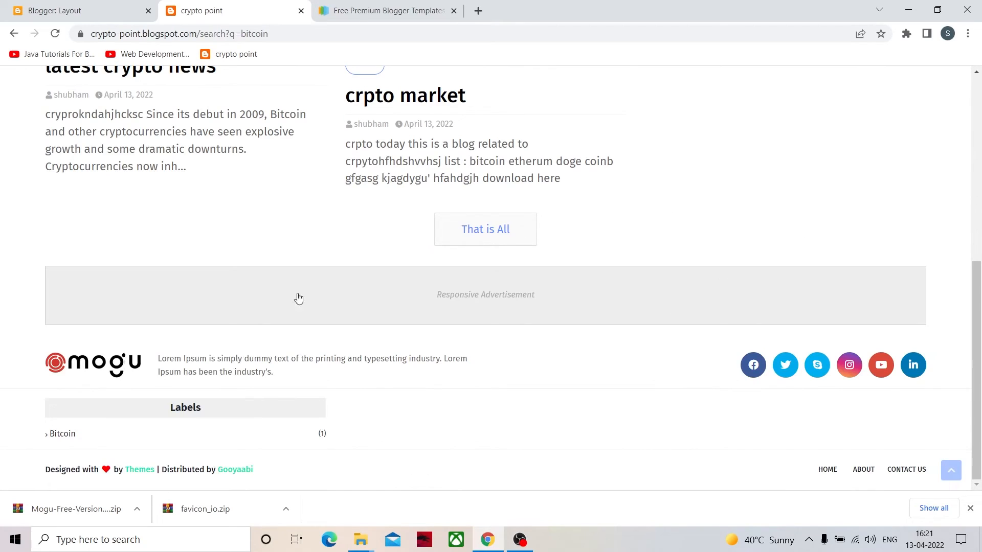
scroll(286, 286, "up", 7)
- Return to the blog layout, check the visibility setting of the first AdSense gadget in Sidebar Right, and close it without saving
left_click(59, 10)
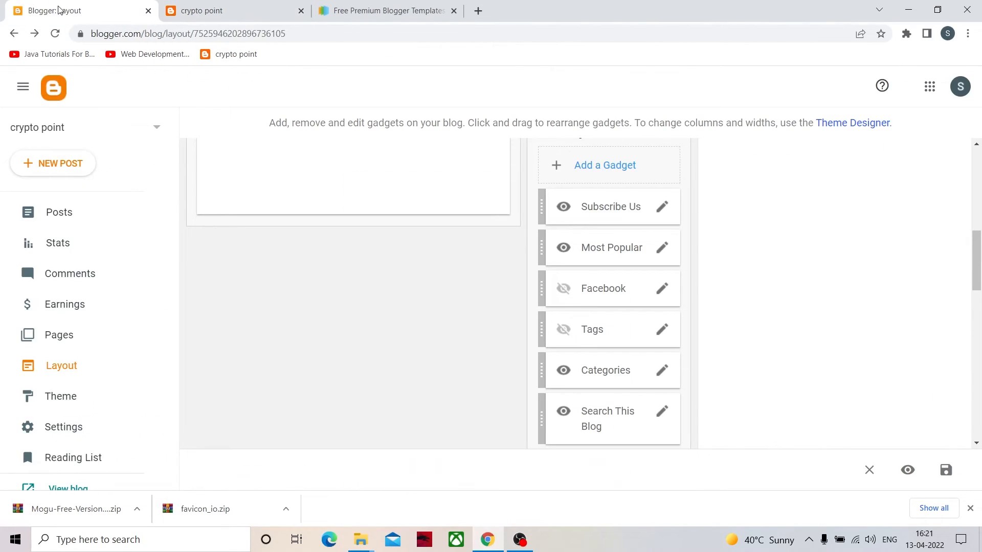
scroll(606, 381, "down", 2)
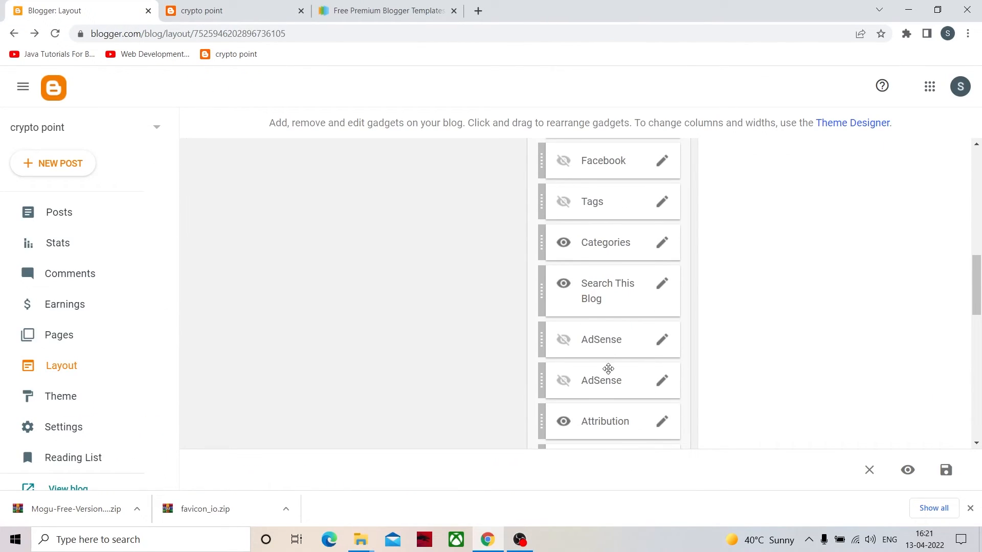
left_click(661, 342)
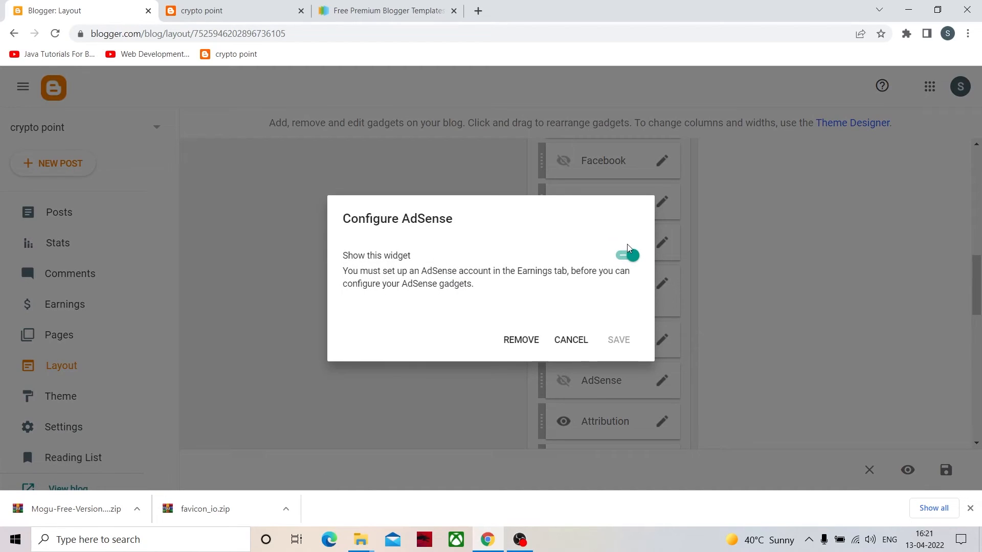
left_click(628, 256)
left_click(570, 340)
- Open and close the Attribution gadget of Sidebar Right unchanged, examine the footer credits on the live blog, and return to the layout
scroll(609, 375, "down", 2)
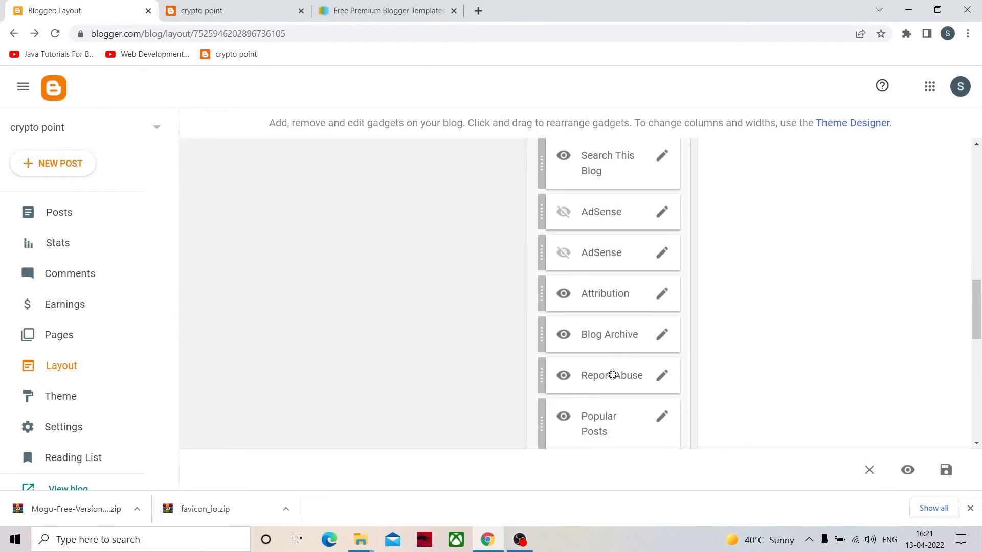
left_click(661, 296)
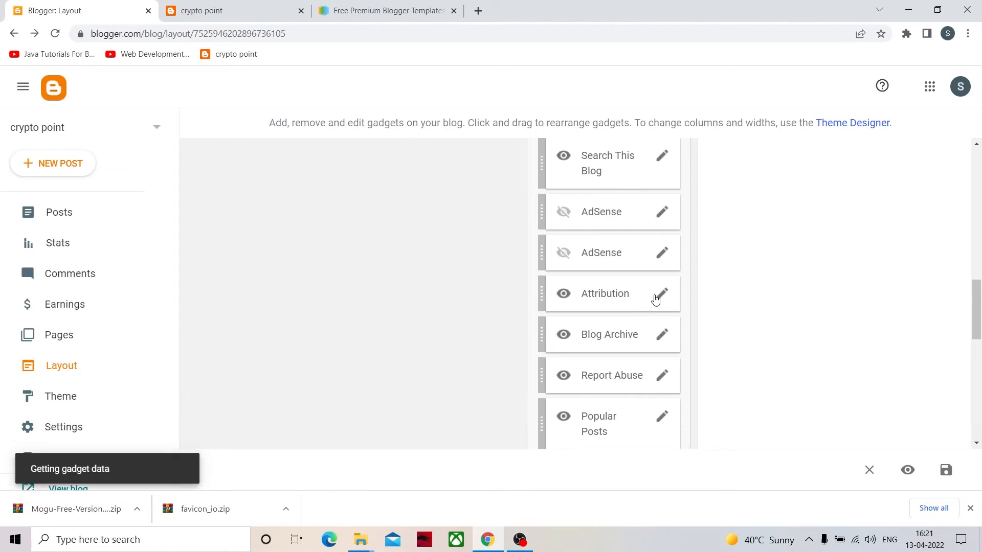
left_click(533, 340)
left_click(220, 11)
scroll(293, 391, "down", 5)
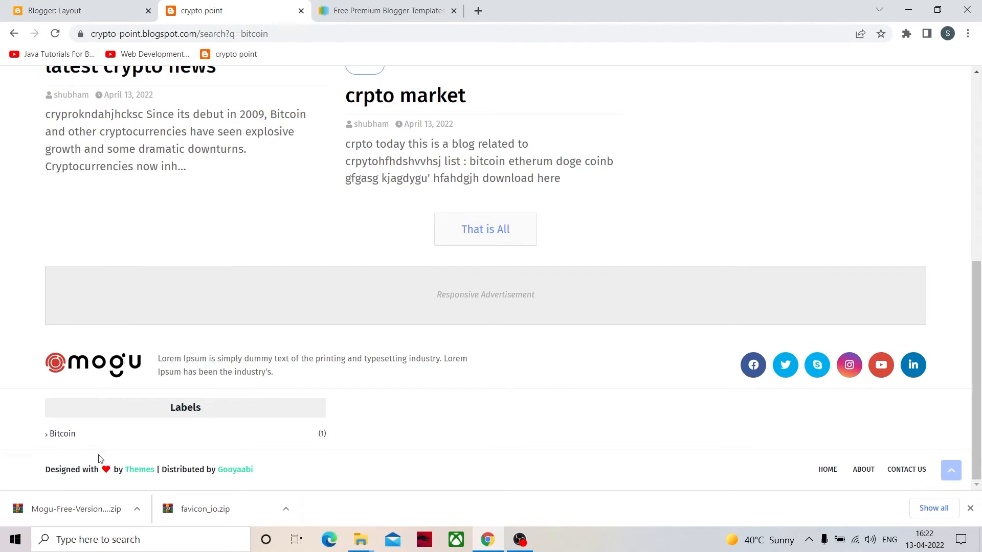
left_click(103, 11)
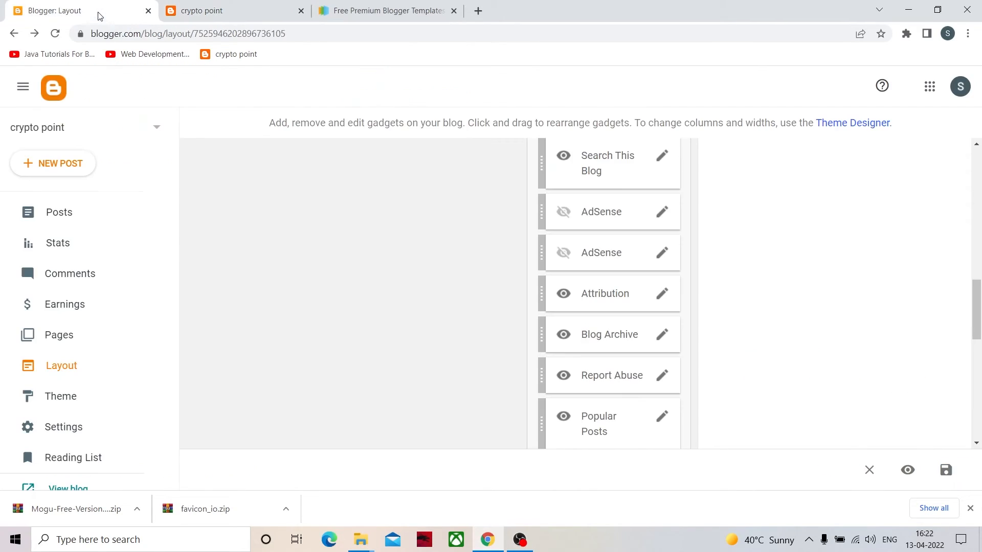
- Hide the Popular Posts gadget in Sidebar Right and save the gadget's settings
scroll(640, 424, "down", 4)
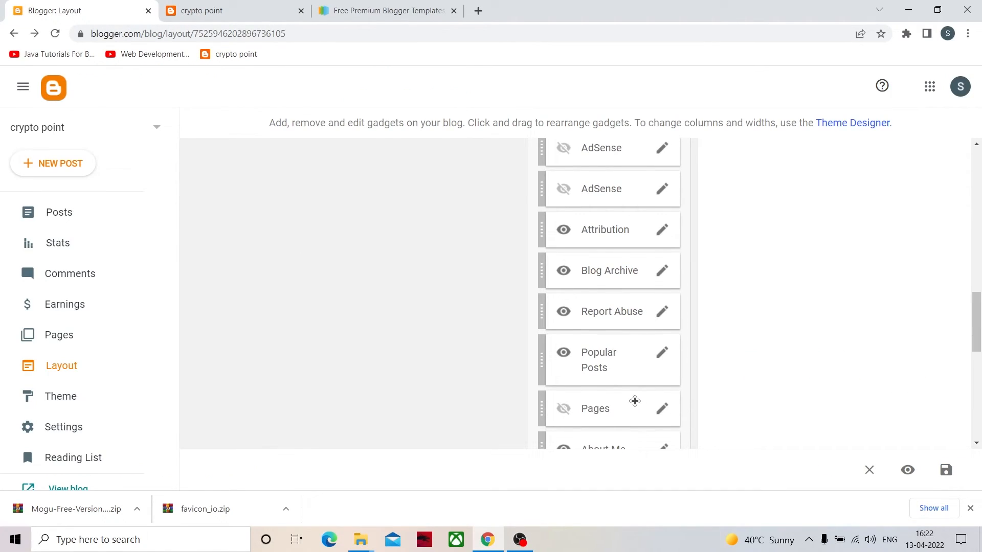
left_click(665, 229)
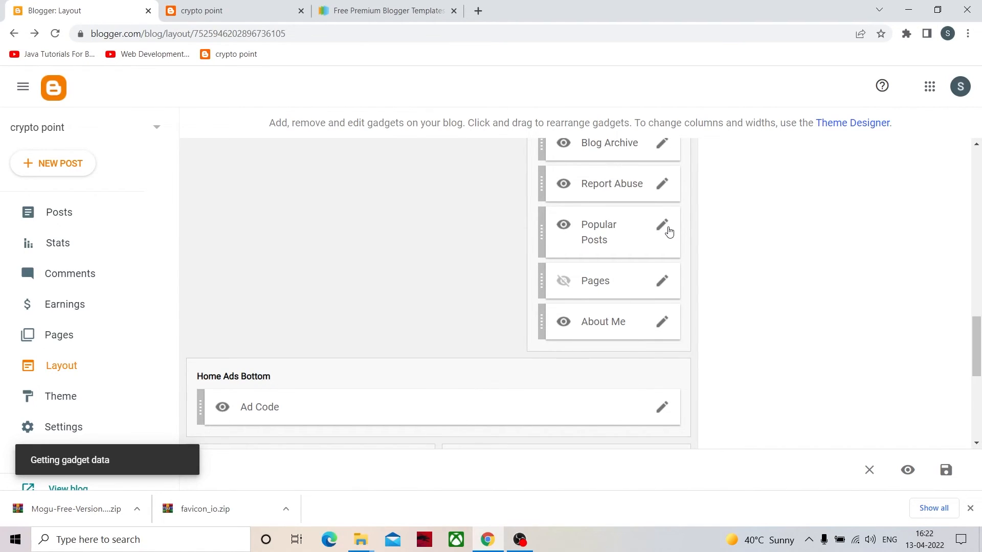
left_click(582, 155)
left_click(583, 438)
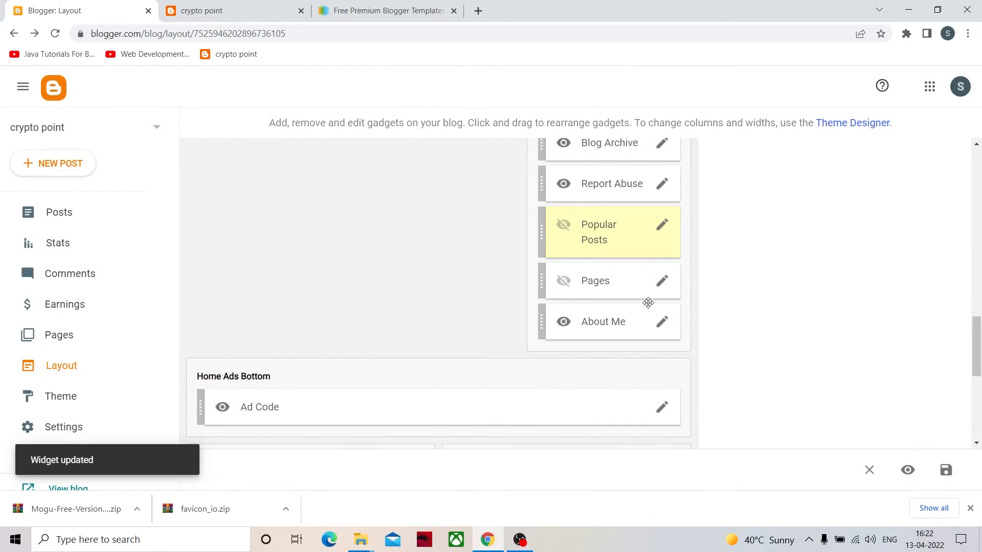
- Check the page list and visibility settings of the Pages gadget in Sidebar Right, closing it without saving
left_click(661, 284)
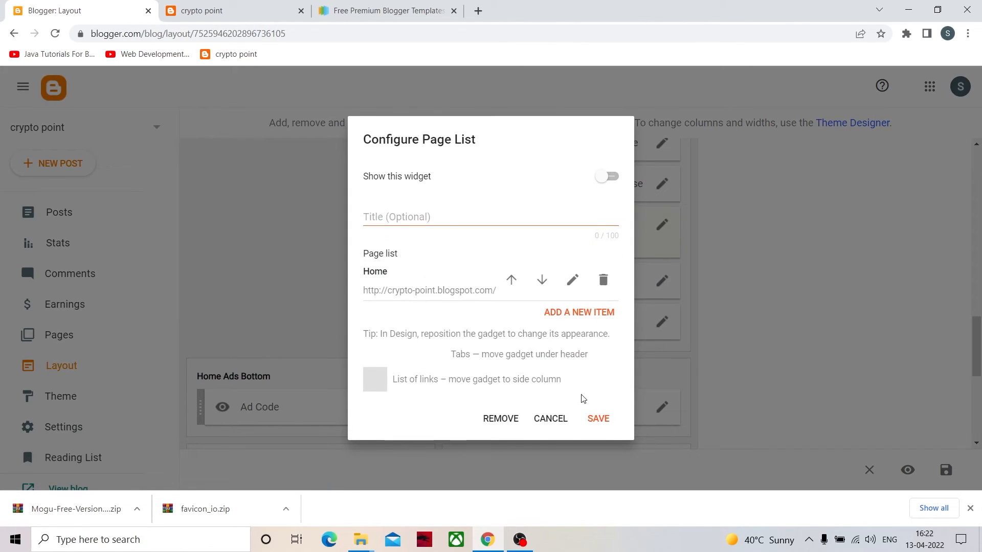
left_click(555, 418)
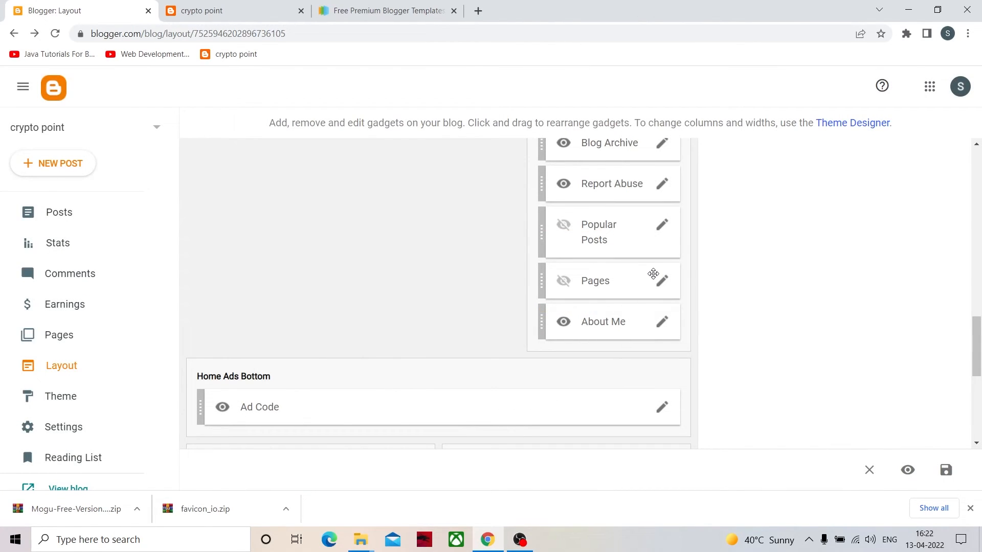
left_click(659, 286)
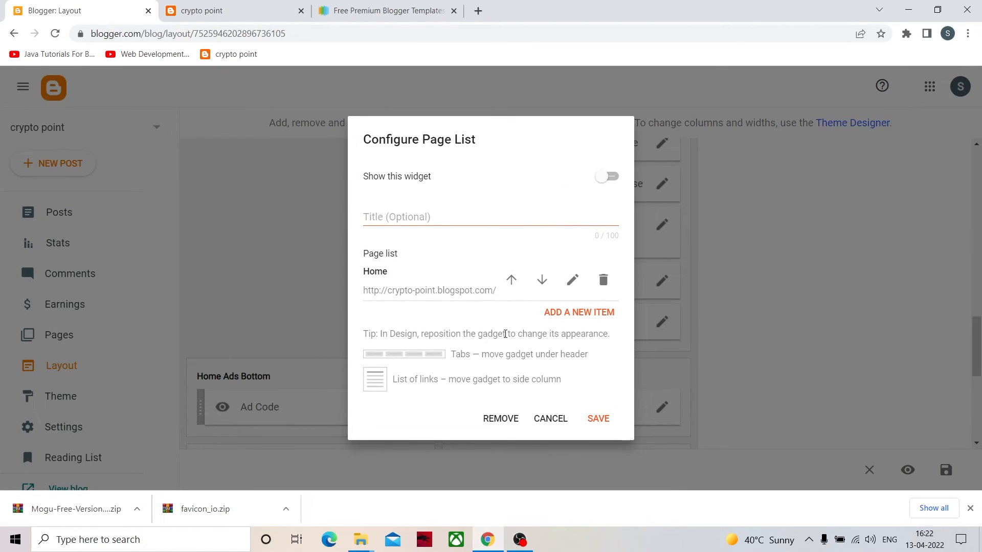
left_click(551, 419)
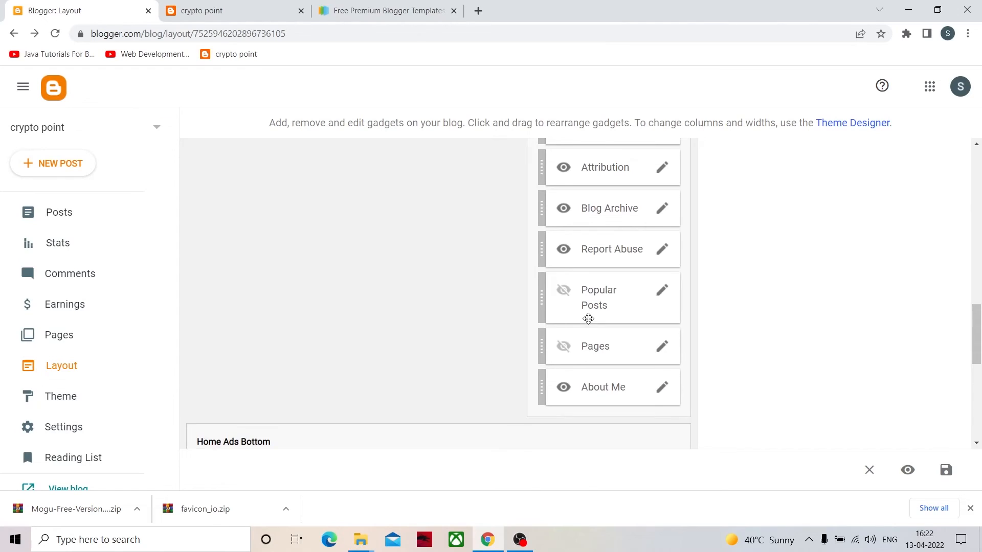
- Look over the upper layout sections, then examine the Blog Posts gadget's settings in Main Posts and close it unchanged
scroll(588, 320, "up", 9)
scroll(601, 254, "up", 4)
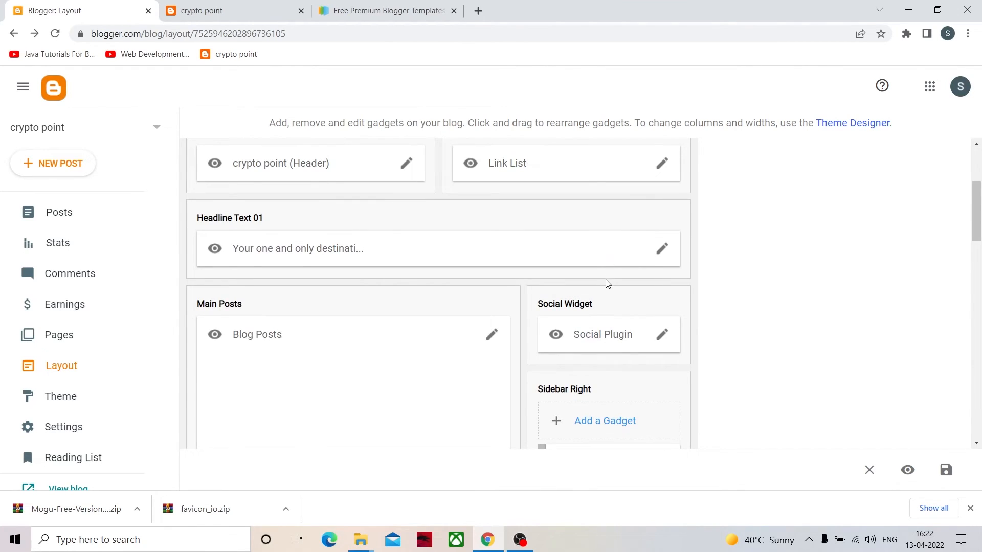
scroll(317, 225, "up", 3)
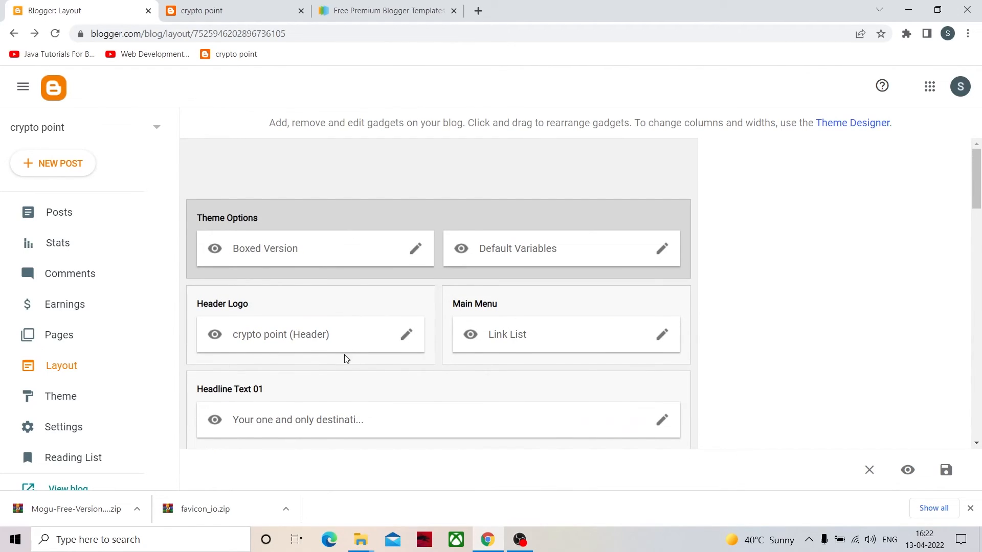
scroll(532, 362, "down", 5)
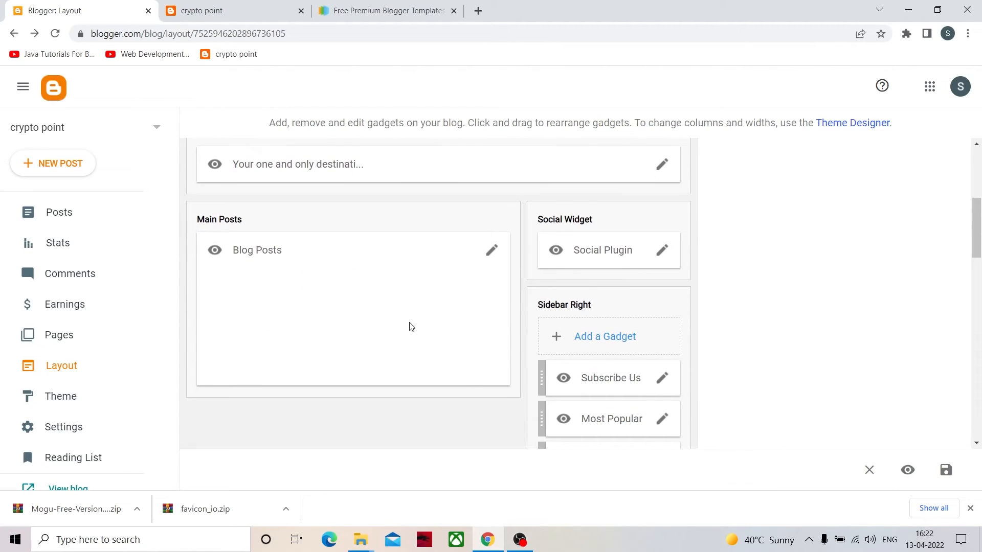
left_click(493, 251)
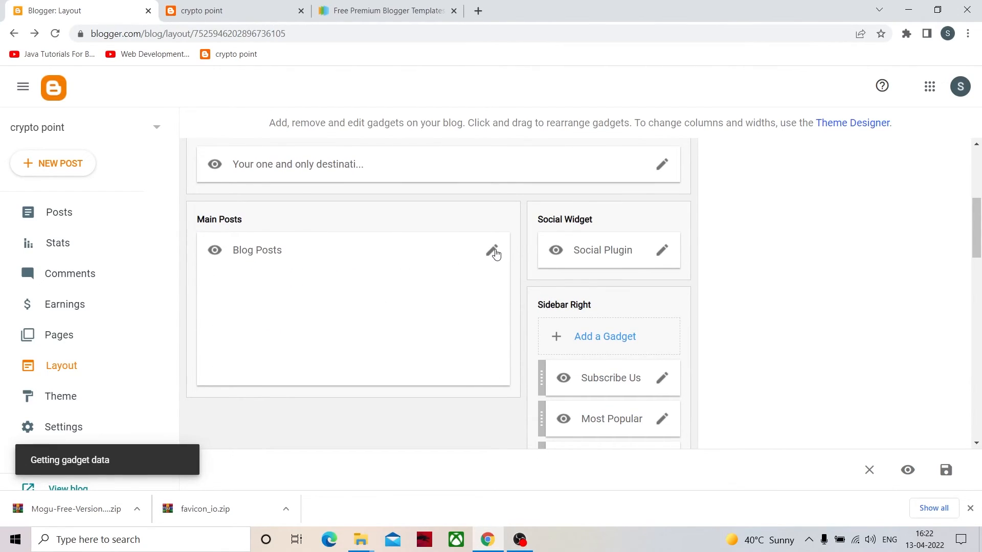
scroll(480, 338, "down", 5)
scroll(482, 326, "up", 5)
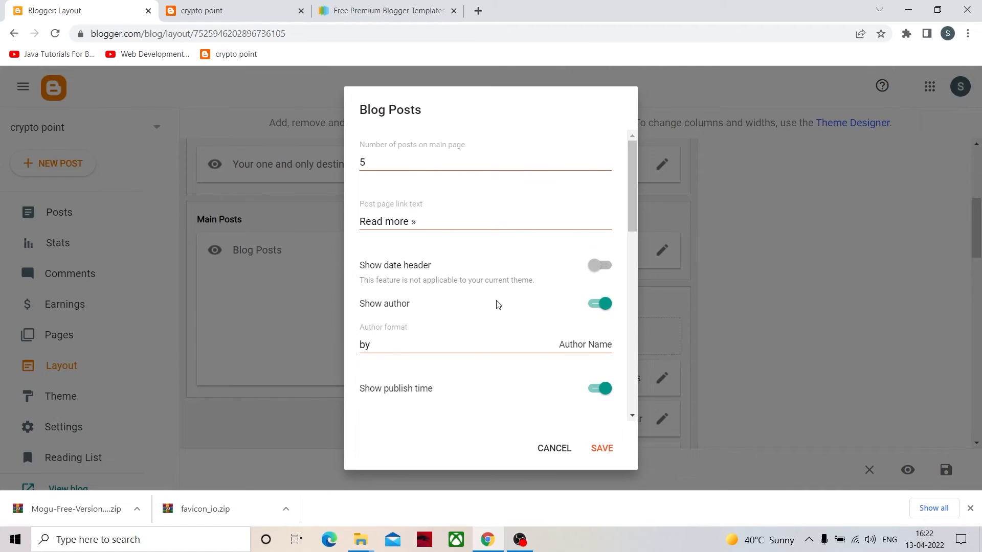
left_click(554, 449)
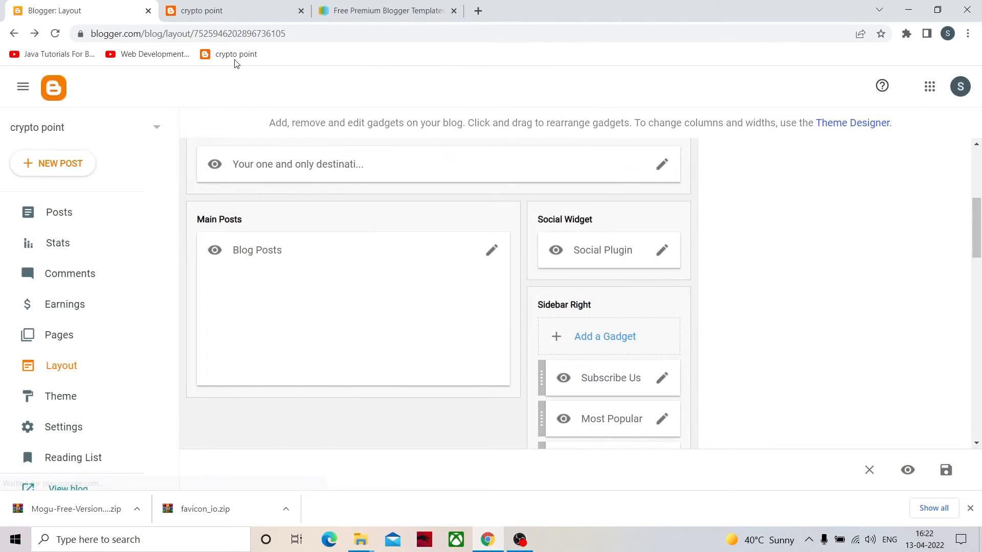
- Reload the live blog's search results, open the "latest crypto news" post and check its sidebar gadgets
left_click(233, 15)
key("F5")
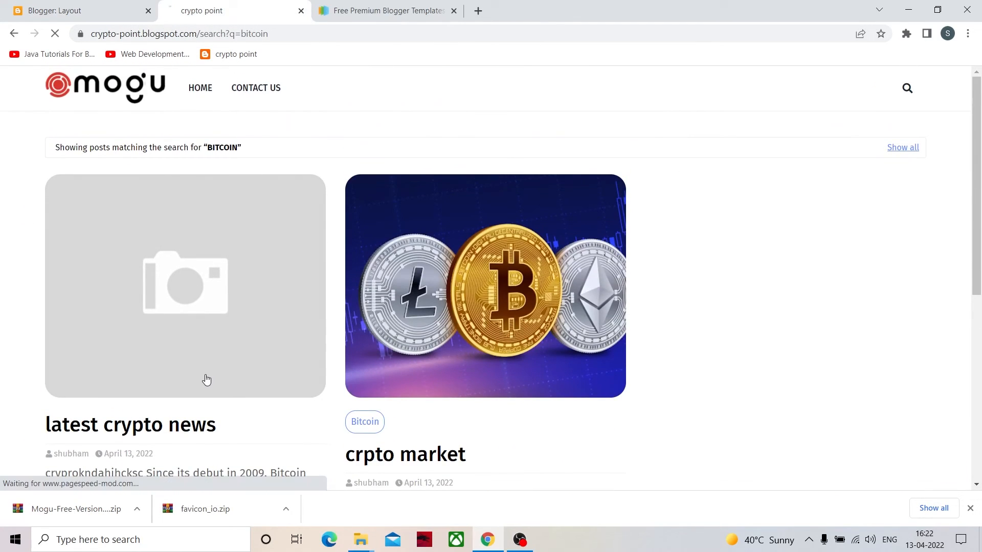
left_click(203, 372)
scroll(309, 389, "down", 8)
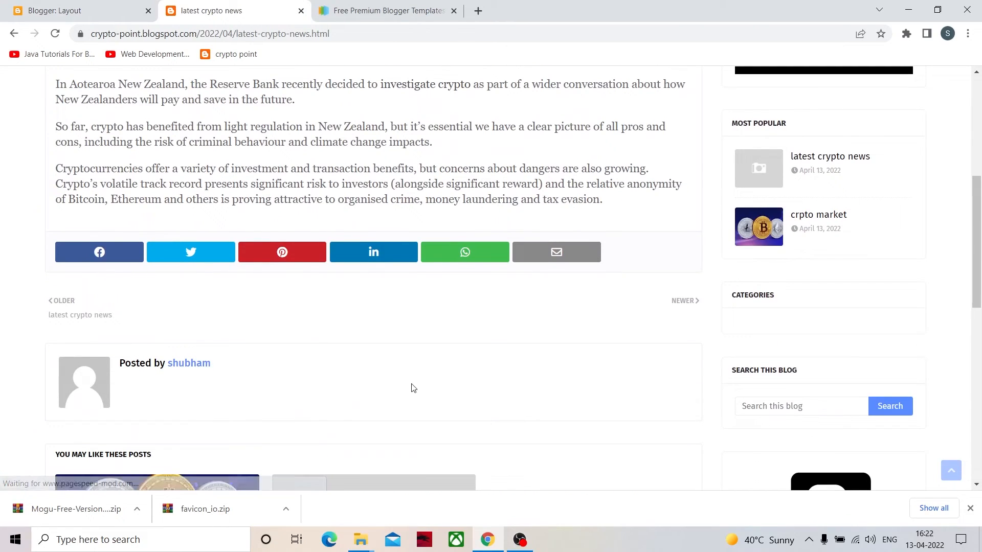
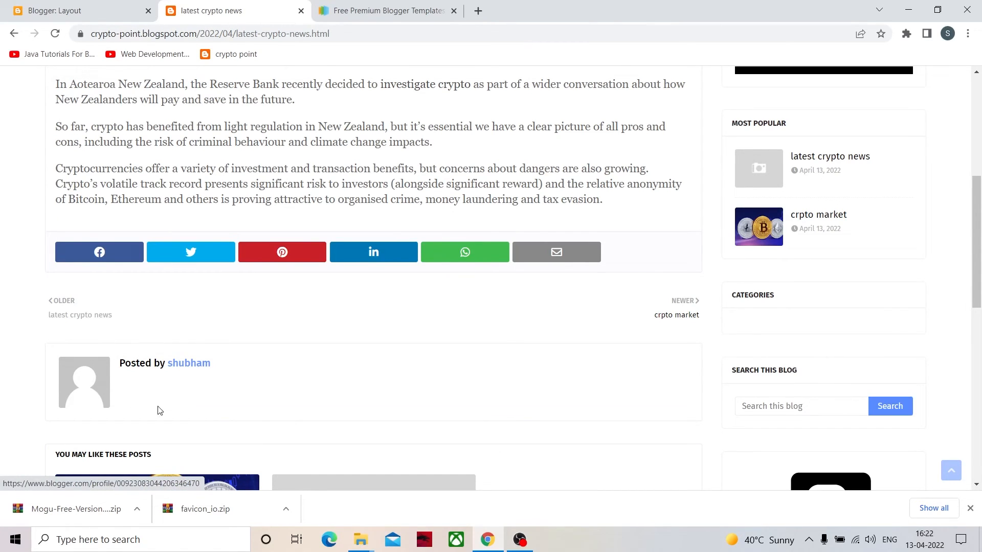
- Open the Blog Posts gadget's settings from the layout and turn off the option to show the author
scroll(206, 416, "up", 5)
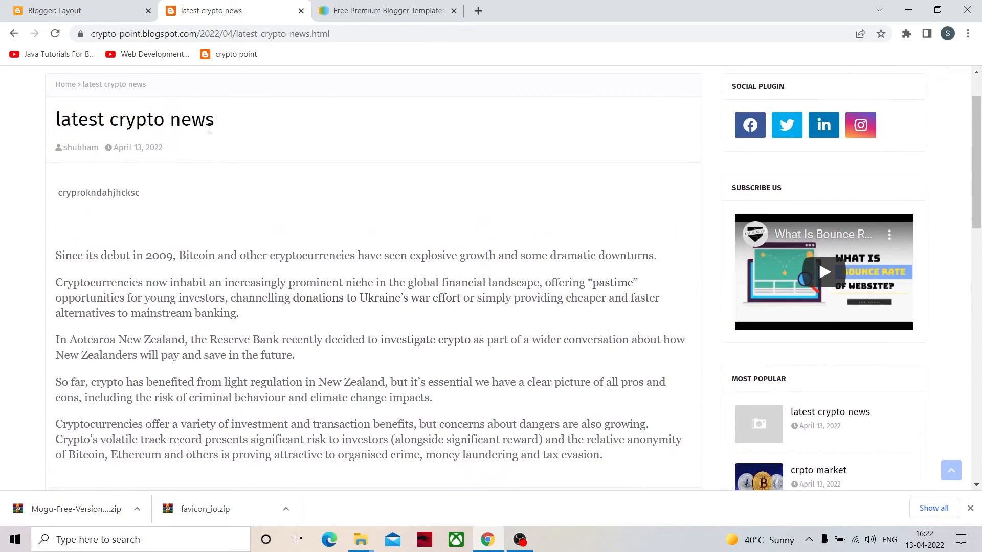
left_click(125, 8)
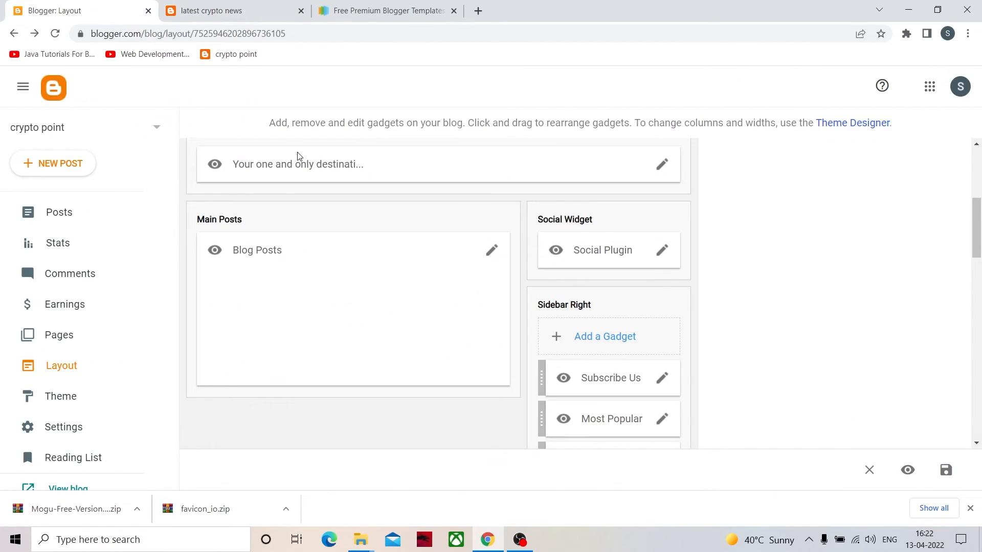
left_click(492, 252)
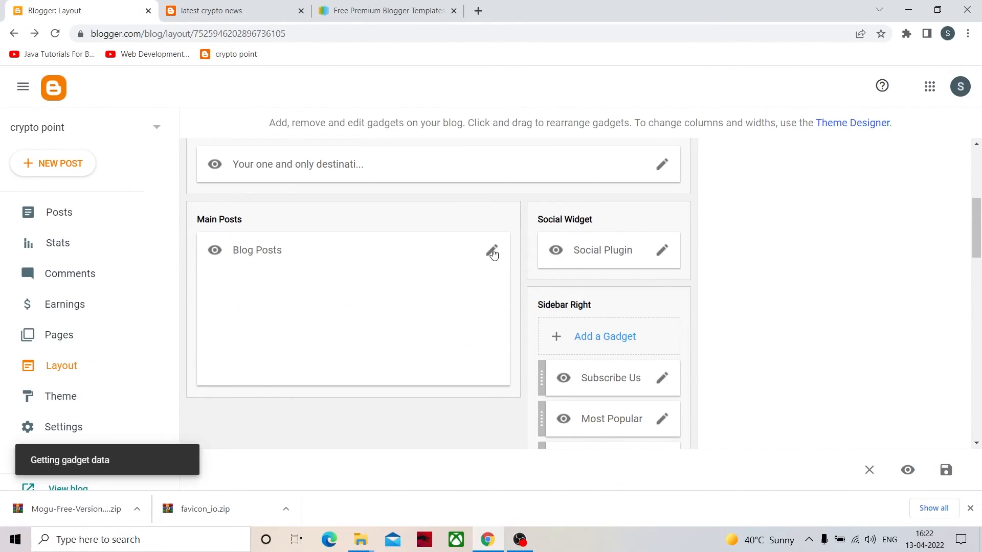
scroll(478, 289, "down", 2)
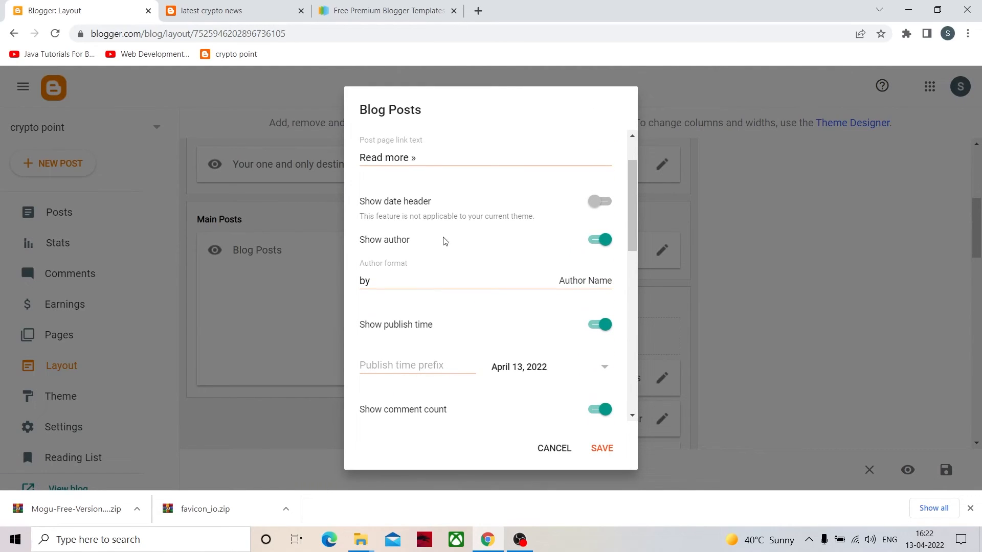
left_click(598, 241)
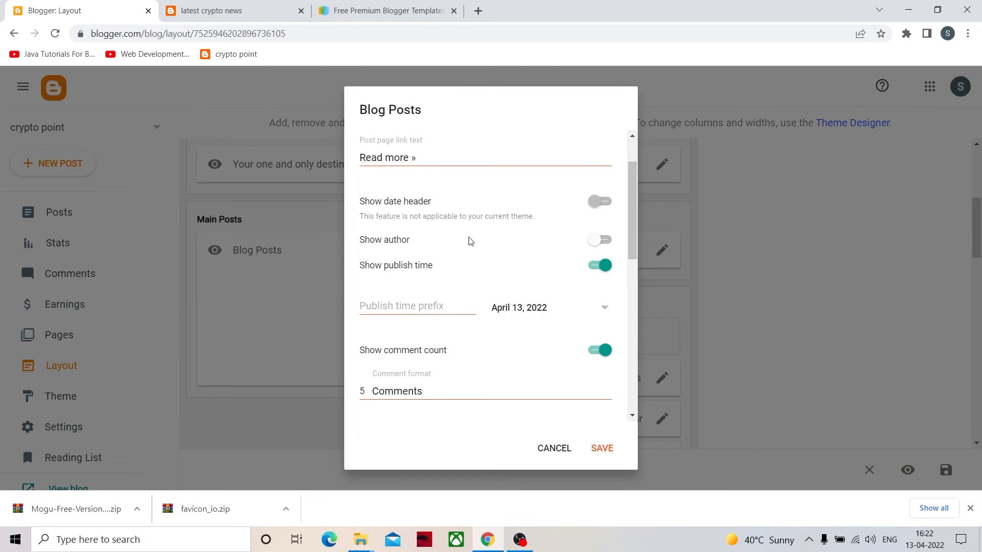
- Turn off the author profile in the Blog Posts settings, keep the share buttons enabled, and save the gadget
scroll(481, 386, "down", 1)
scroll(481, 385, "down", 1)
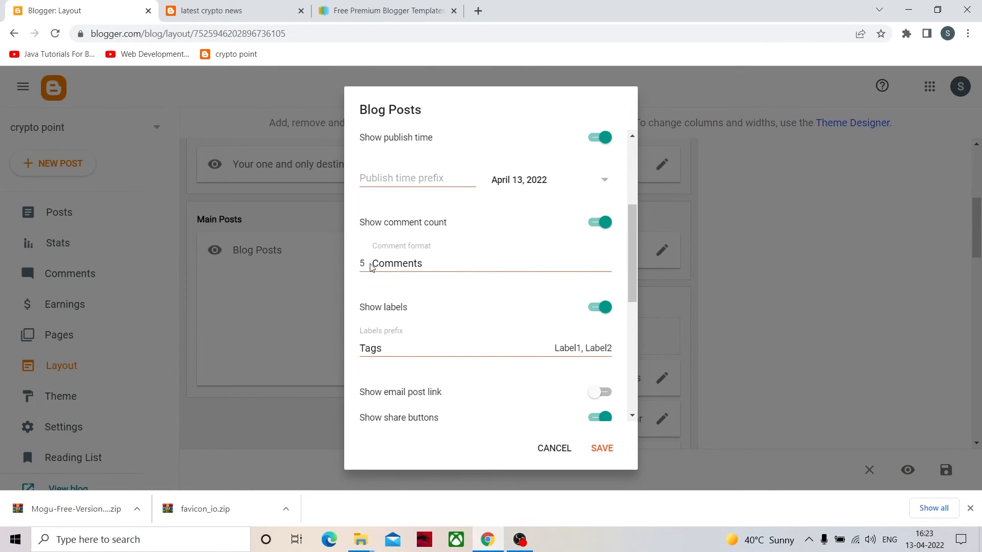
scroll(423, 331, "down", 1)
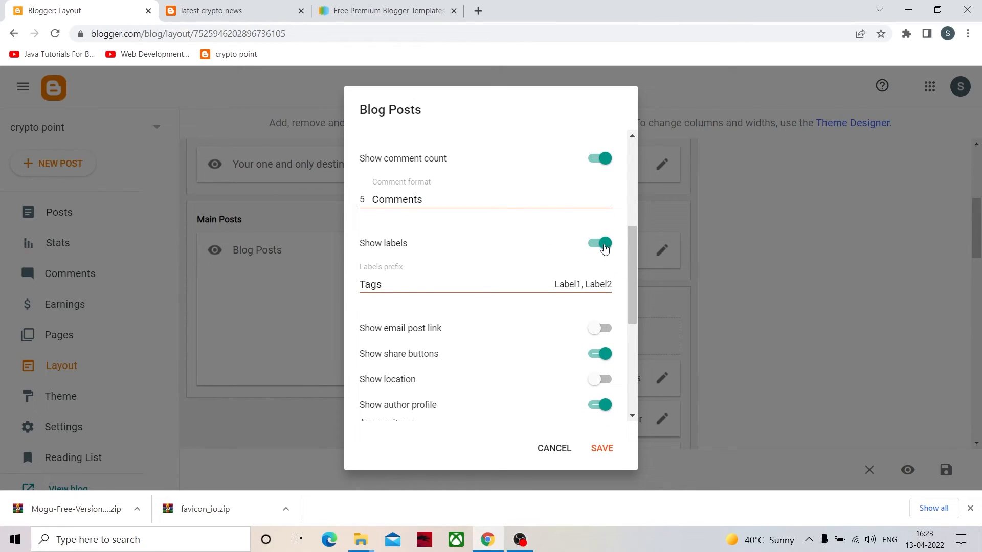
scroll(527, 324, "down", 2)
scroll(460, 317, "down", 2)
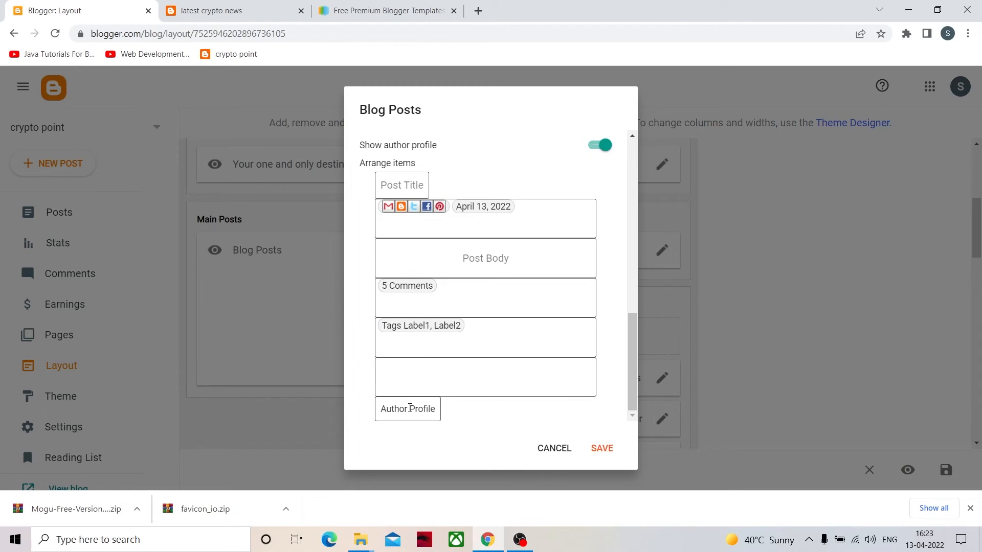
scroll(410, 317, "up", 3)
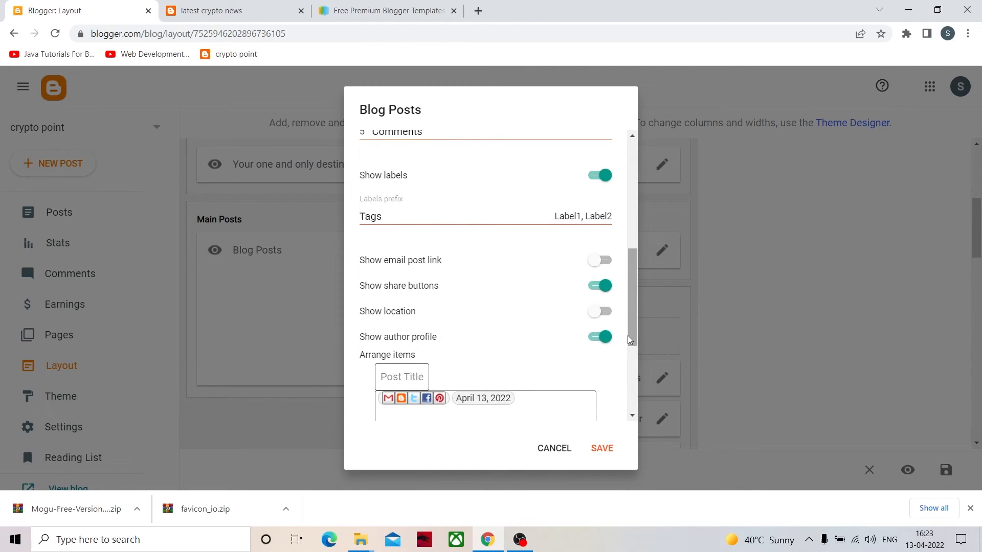
left_click(602, 337)
left_click(602, 287)
left_click(602, 286)
scroll(409, 323, "down", 1)
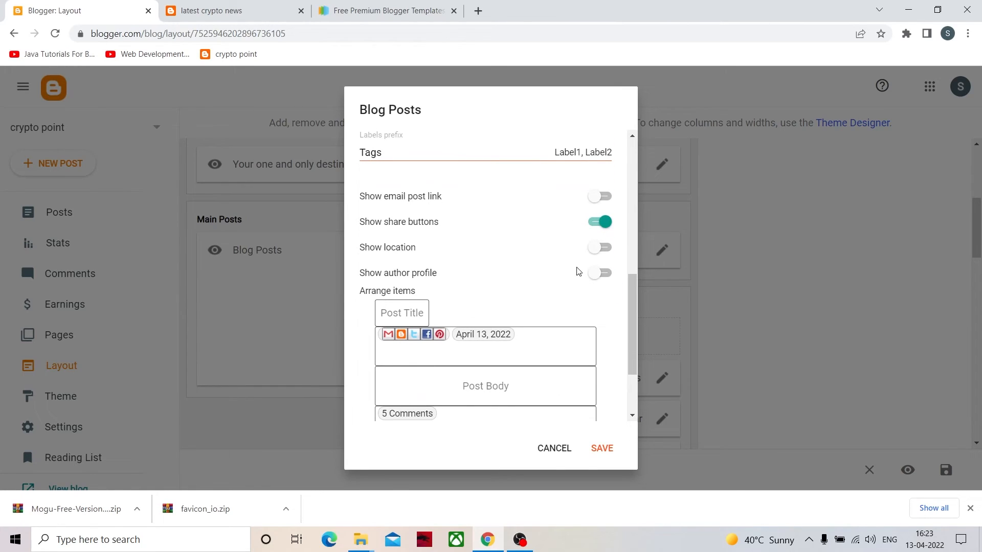
left_click(604, 449)
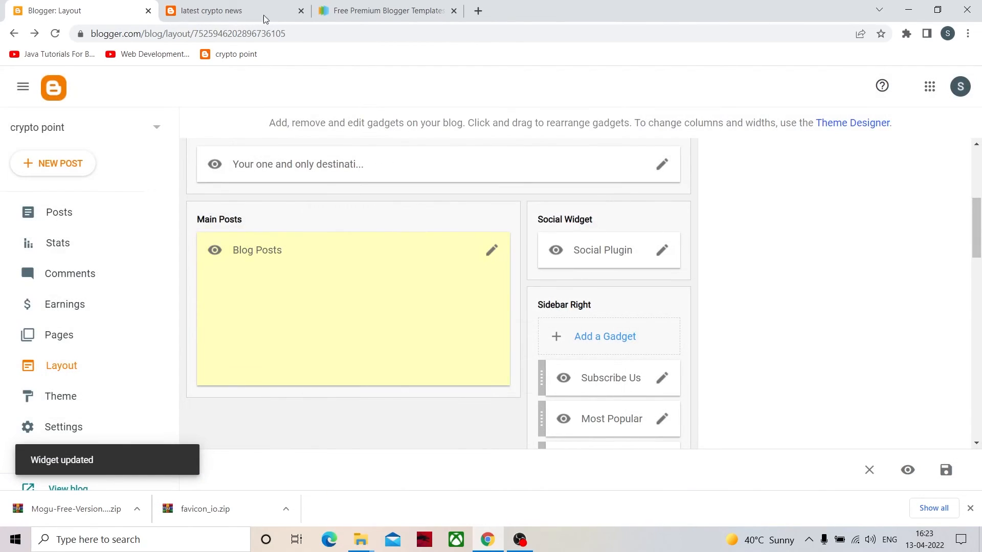
- Check the share buttons and author details on the published "latest crypto news" post
left_click(263, 14)
scroll(203, 179, "down", 5)
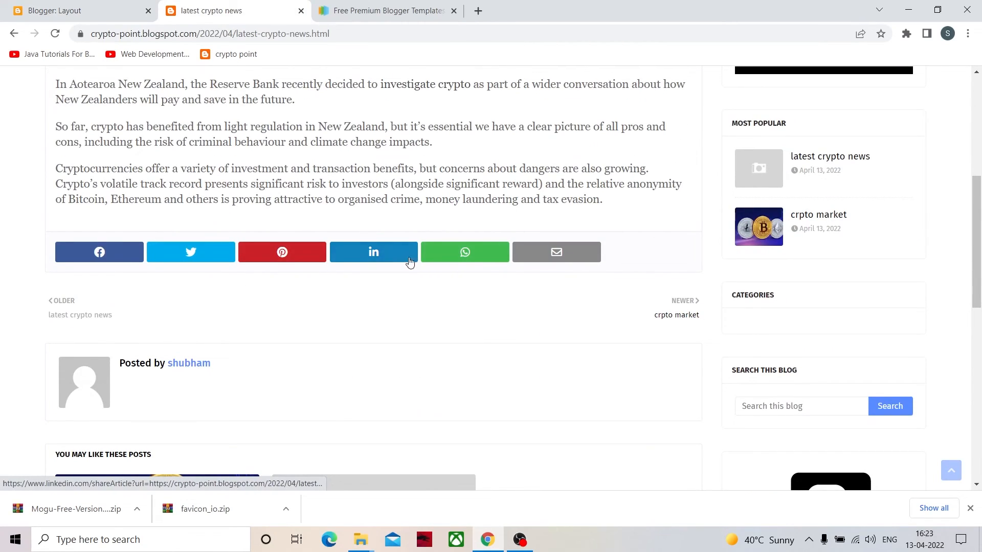
scroll(409, 276, "up", 3)
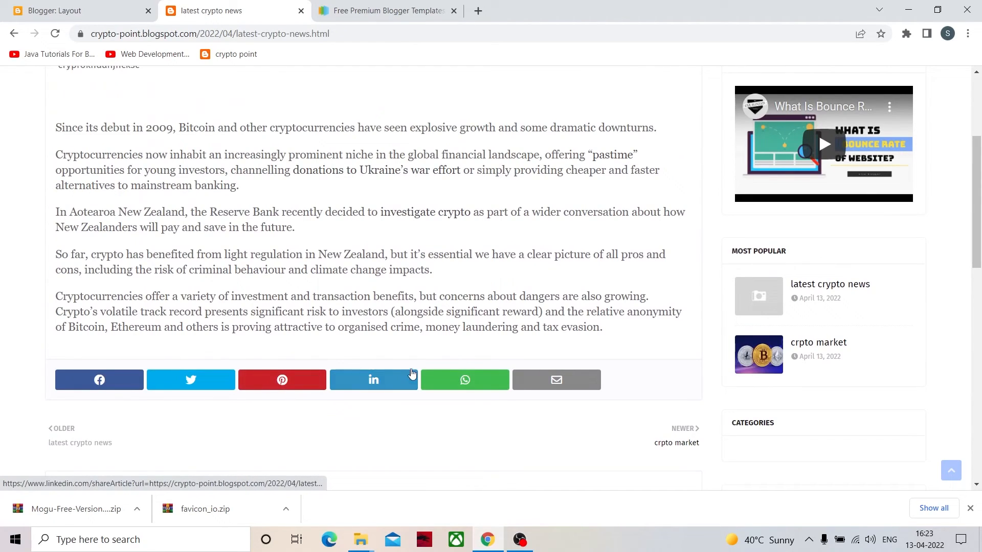
scroll(132, 379, "up", 5)
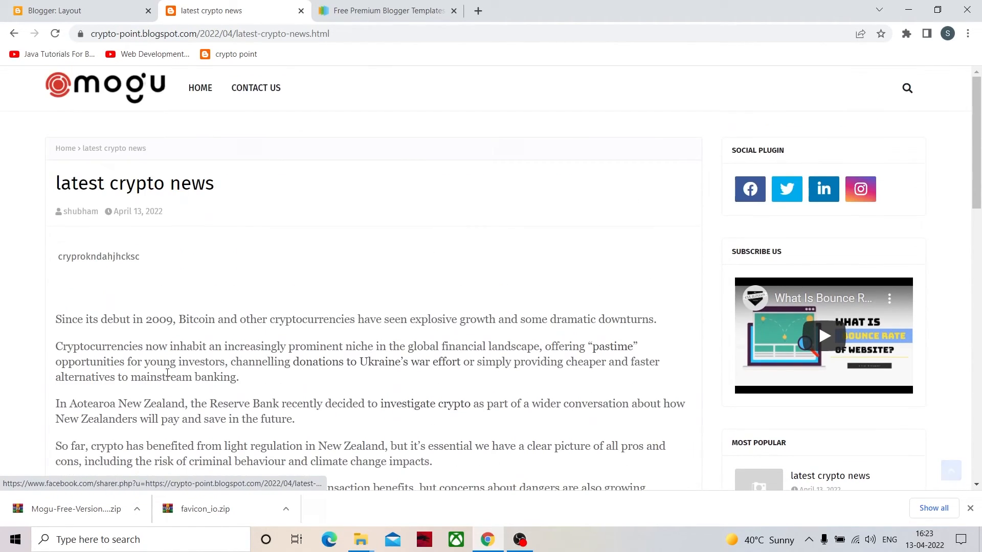
- Compare the blog layout's gadget sections with the published post's main content and sidebar
left_click(102, 15)
scroll(323, 257, "down", 15)
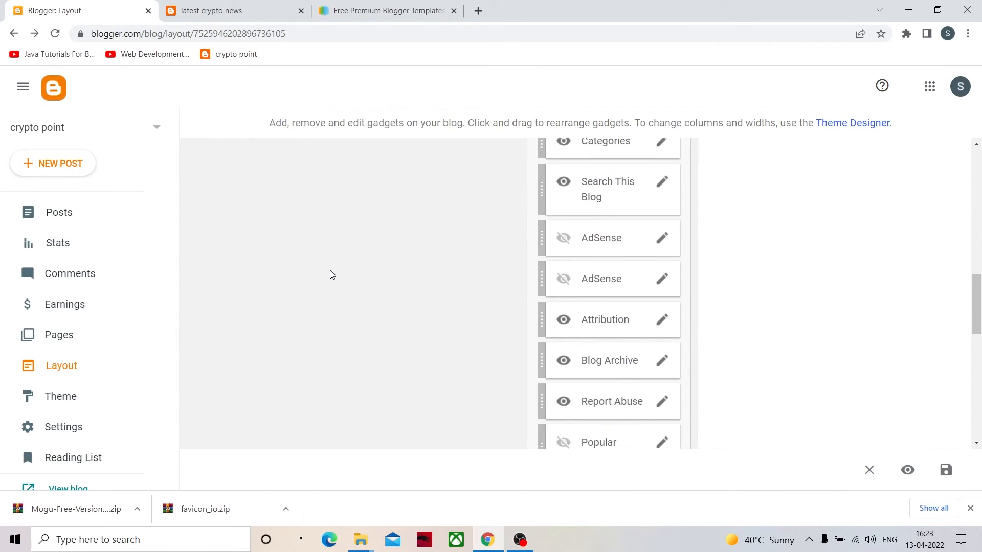
scroll(378, 341, "down", 2)
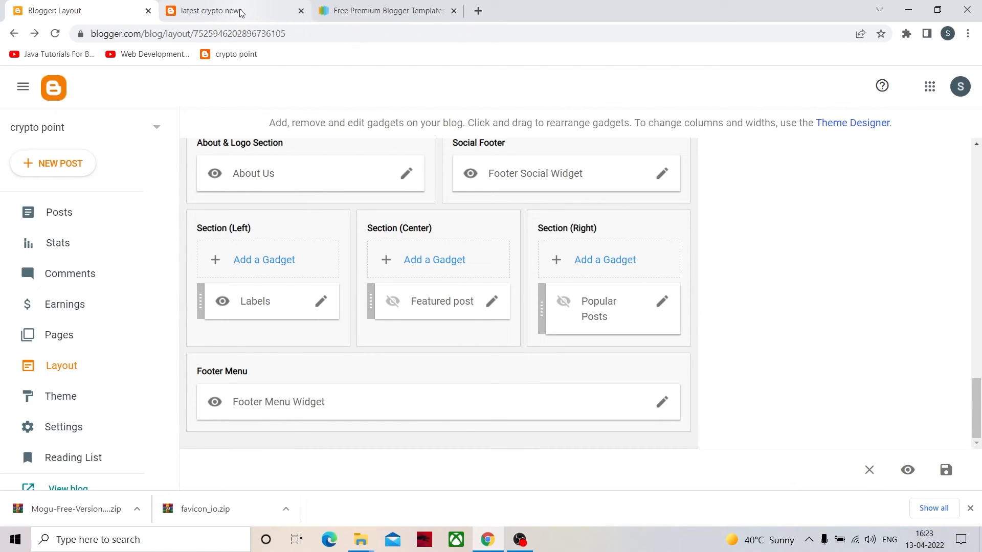
scroll(328, 296, "up", 20)
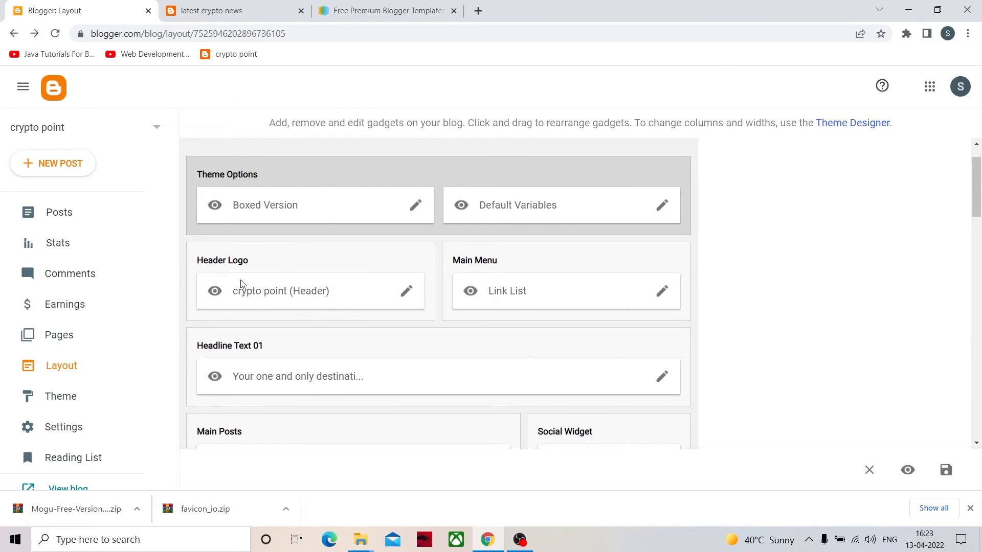
left_click(211, 10)
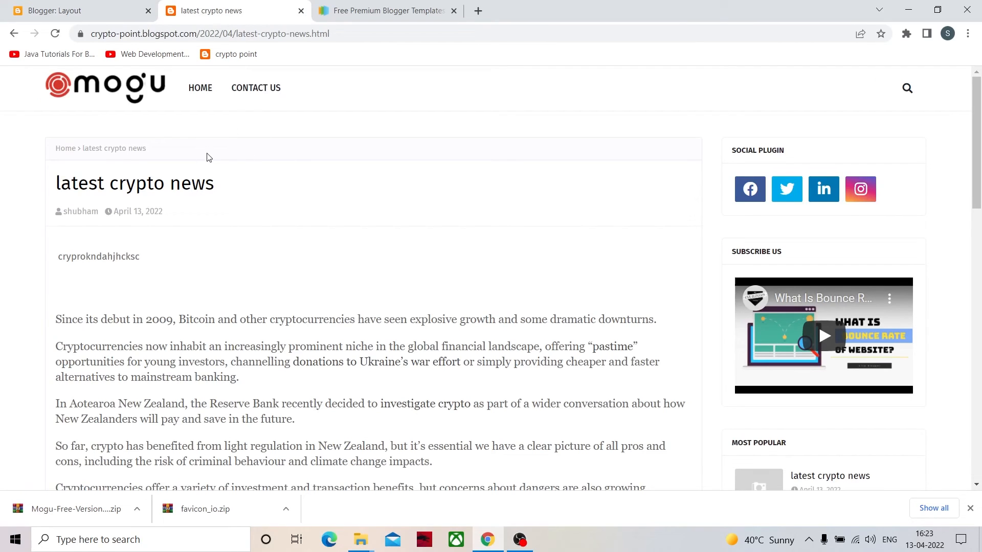
left_click(156, 12)
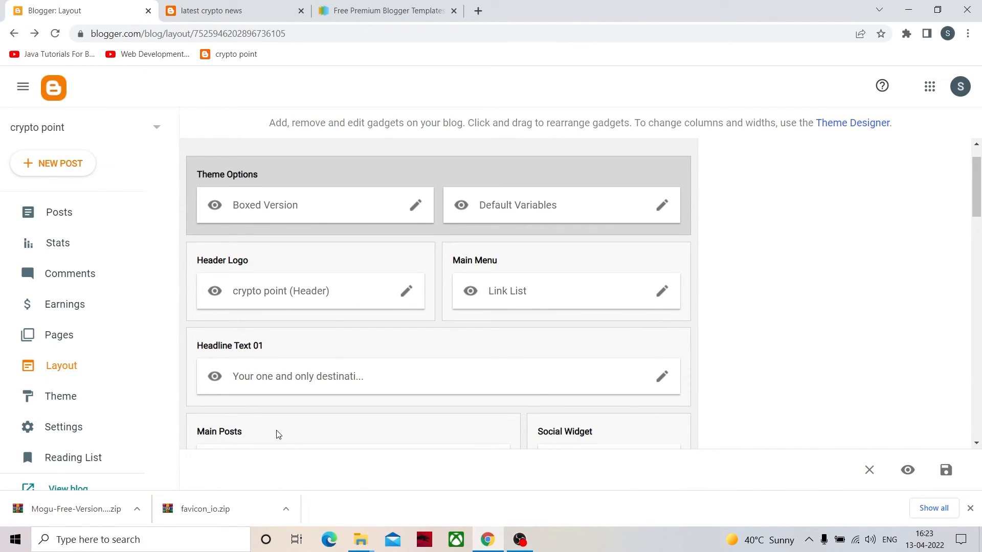
scroll(278, 434, "down", 1)
left_click(210, 11)
scroll(178, 186, "down", 3)
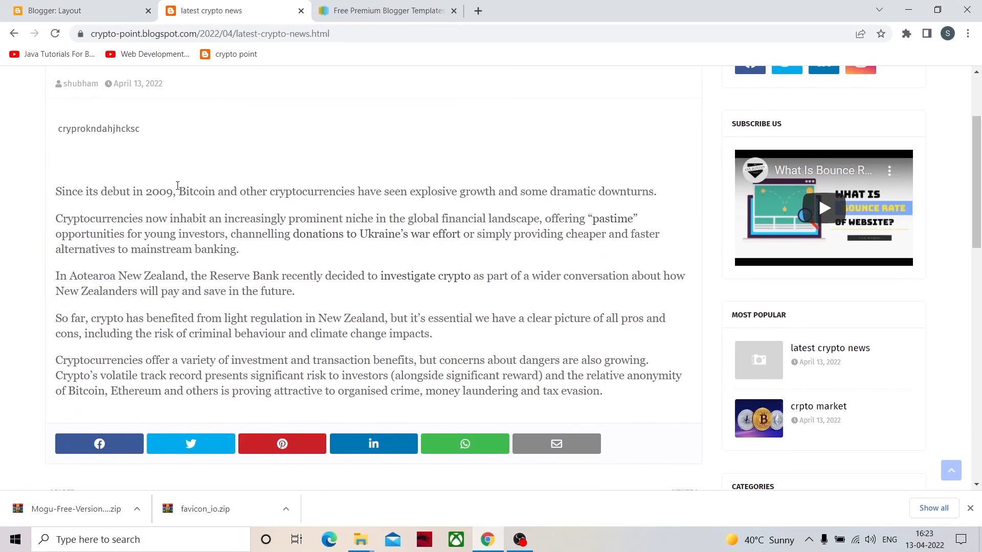
left_click(86, 6)
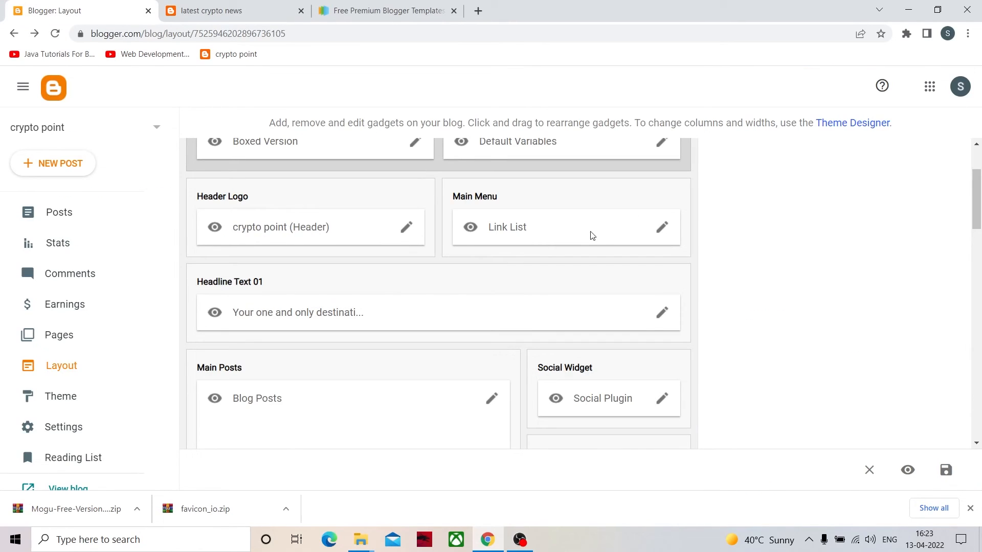
scroll(592, 234, "down", 4)
left_click(230, 9)
scroll(805, 300, "down", 3)
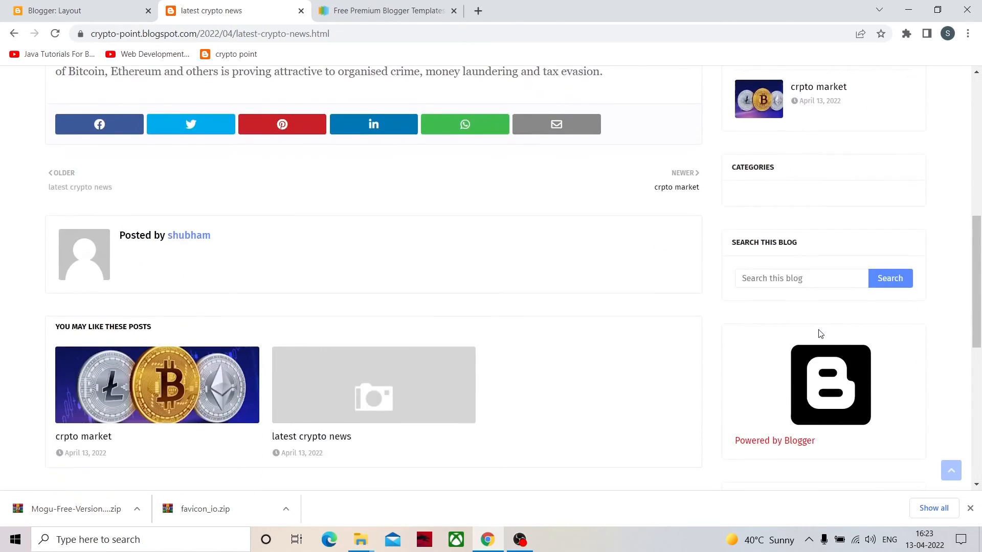
scroll(817, 333, "up", 10)
- Compare the layout's About & Logo, Social Footer and Footer Menu sections with the published post's footer
left_click(55, 11)
scroll(476, 350, "down", 8)
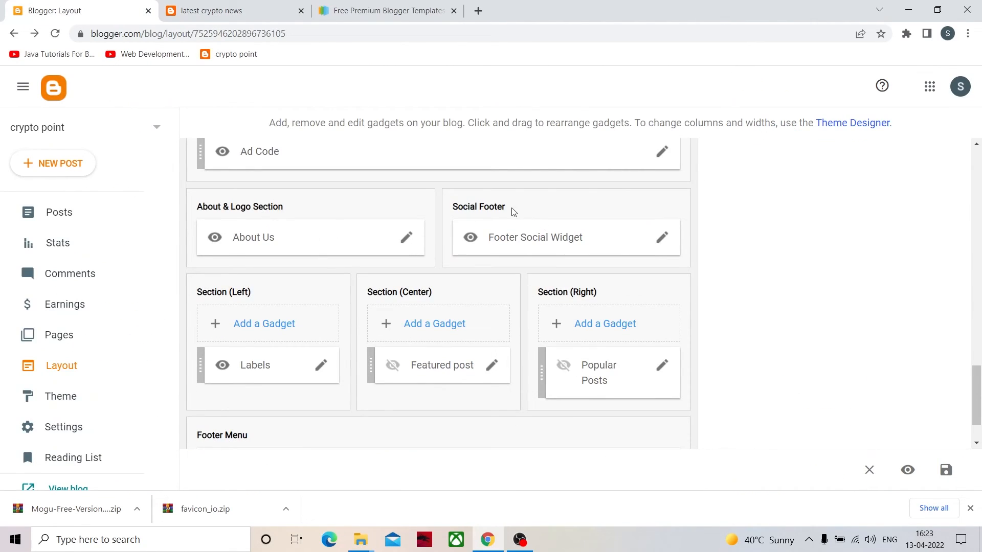
scroll(570, 409, "down", 1)
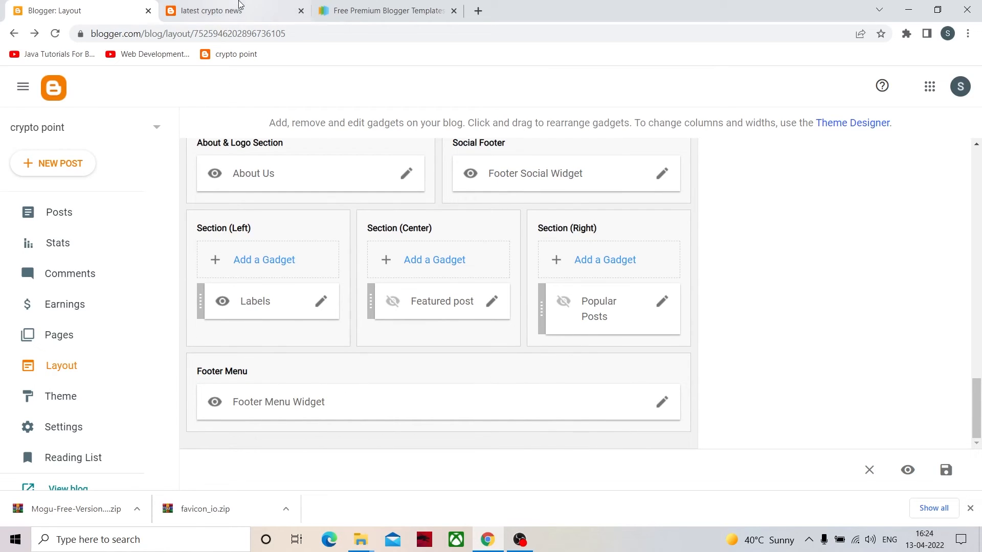
left_click(240, 6)
scroll(324, 242, "down", 15)
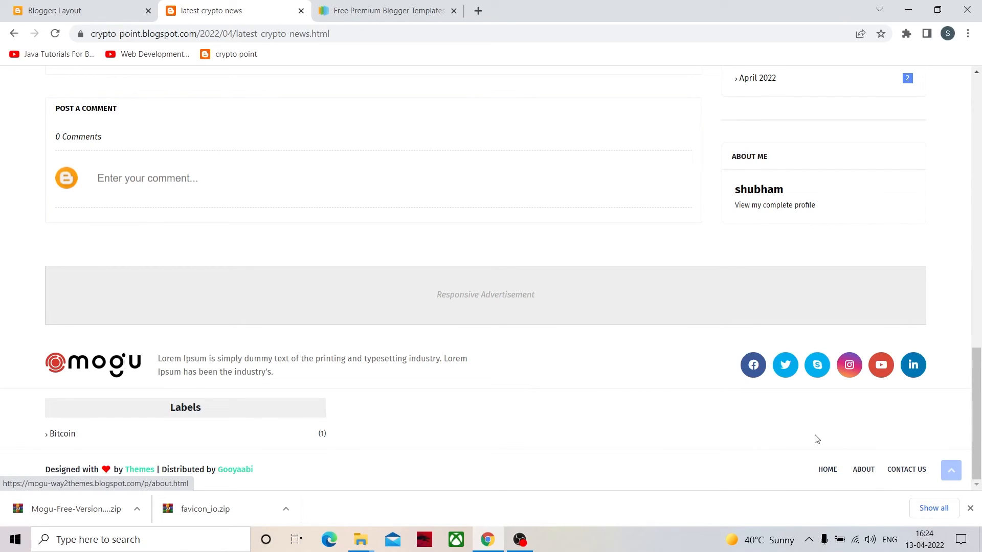
scroll(816, 439, "up", 15)
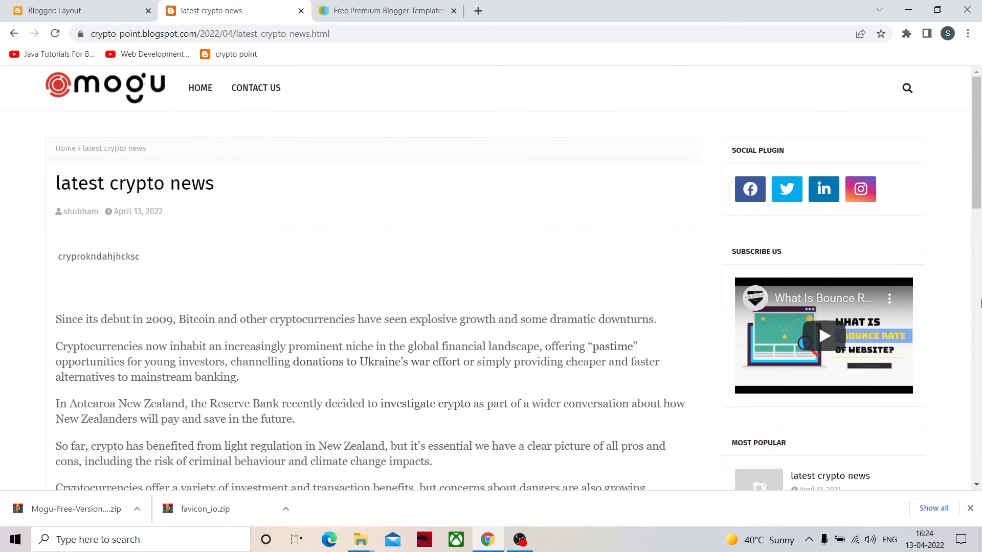
scroll(981, 321, "down", 15)
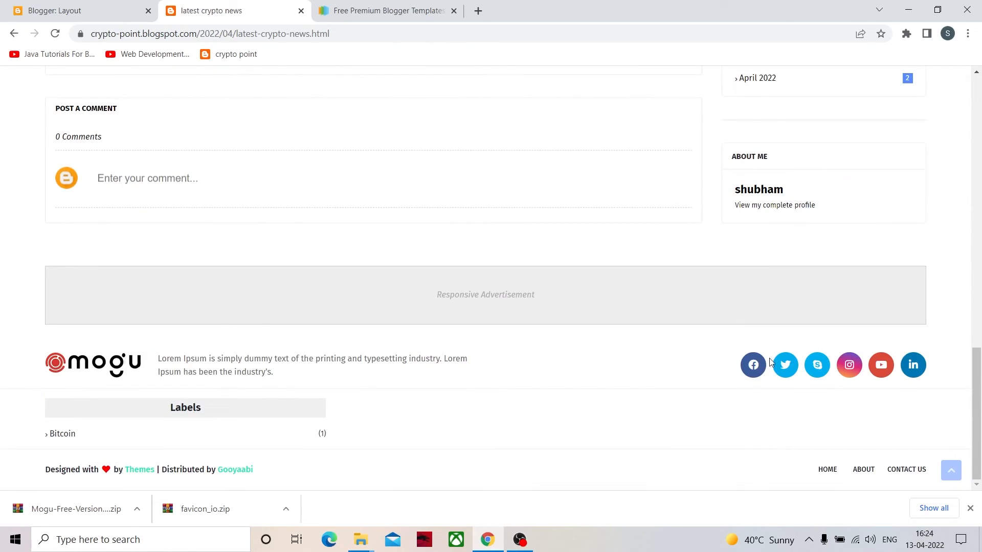
- Review the layout's gadgets from Theme Options through the right sidebar to the Home Ads Bottom section
left_click(82, 7)
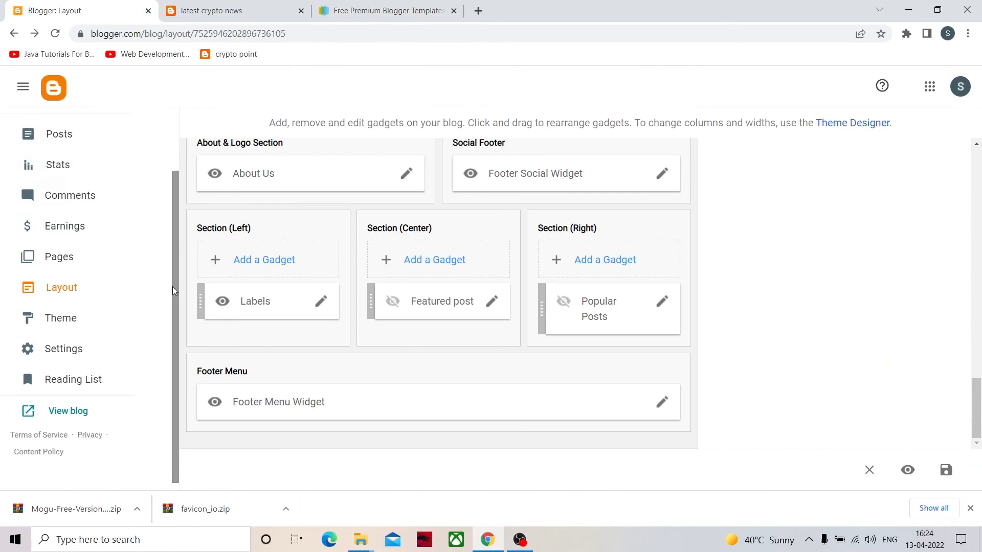
scroll(471, 372, "up", 15)
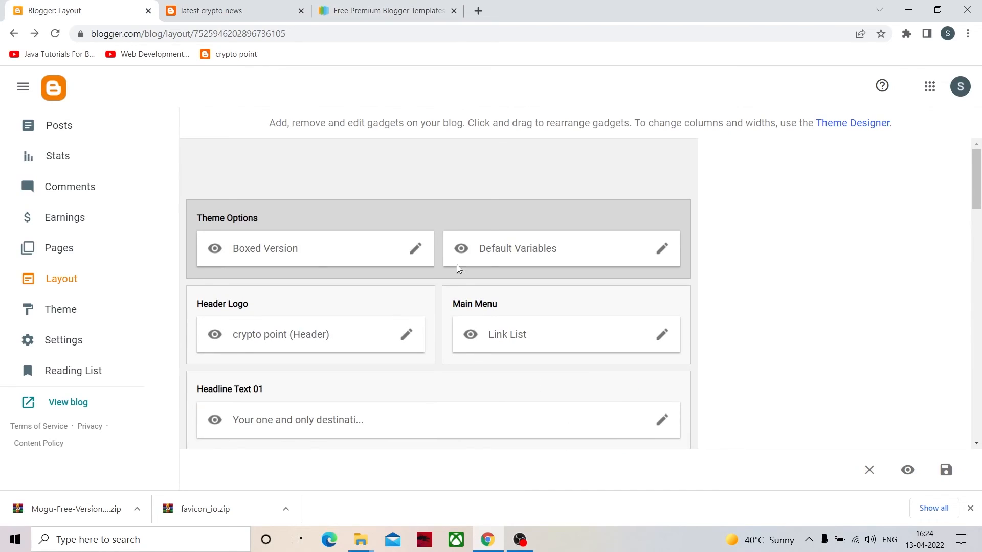
scroll(461, 280, "down", 10)
scroll(224, 312, "down", 9)
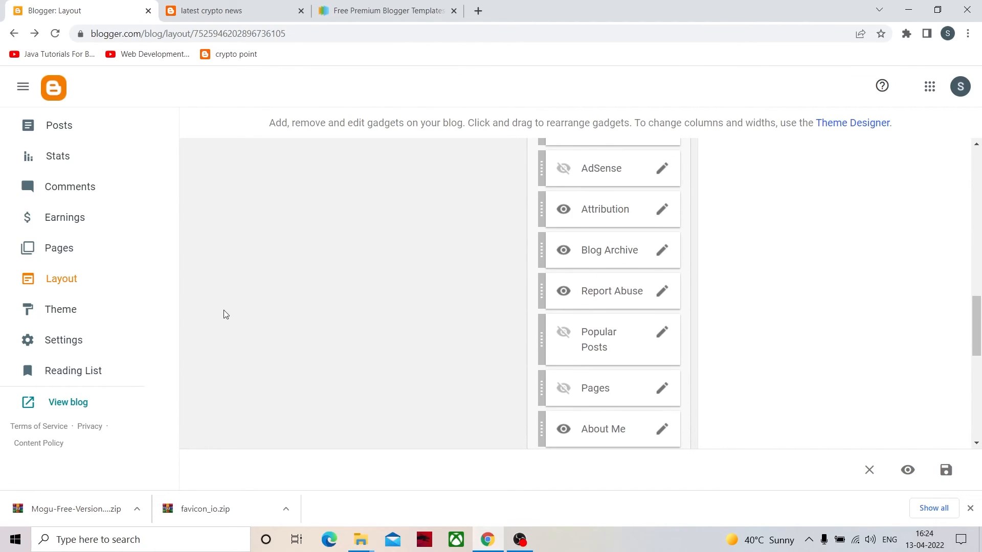
scroll(82, 164, "up", 3)
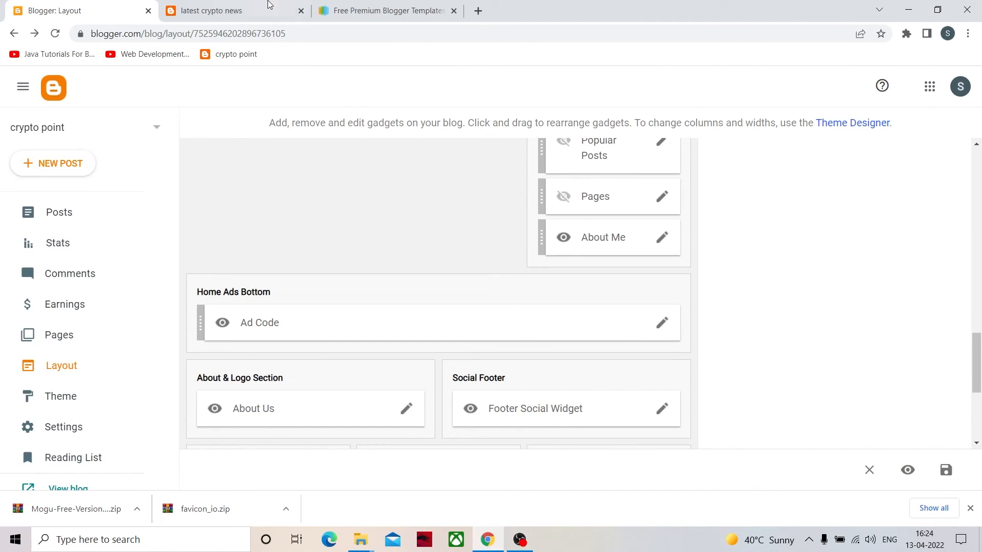
- Go to the published blog's home page and examine its headline text and list of posts
left_click(267, 7)
scroll(156, 149, "up", 15)
left_click(122, 102)
scroll(389, 259, "down", 3)
scroll(394, 260, "down", 4)
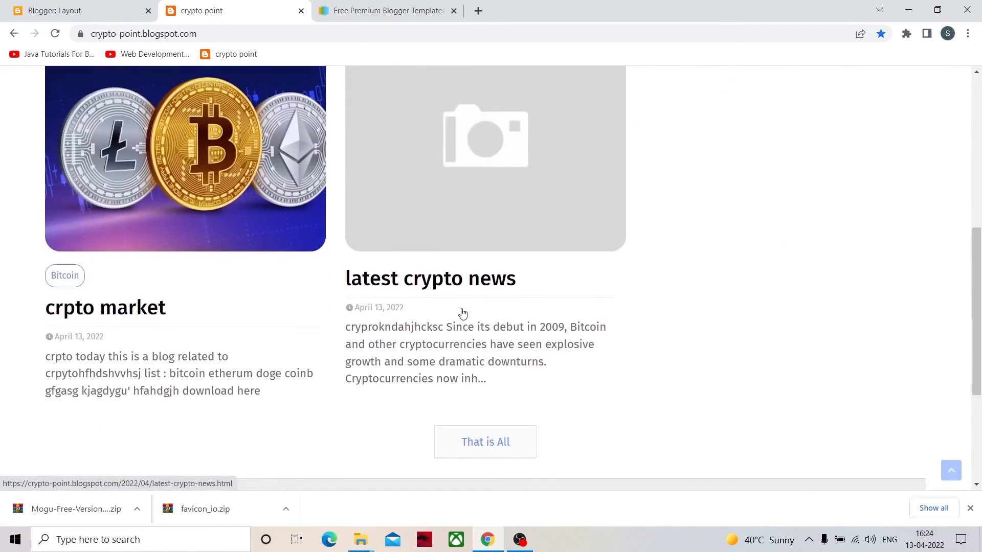
scroll(460, 313, "up", 7)
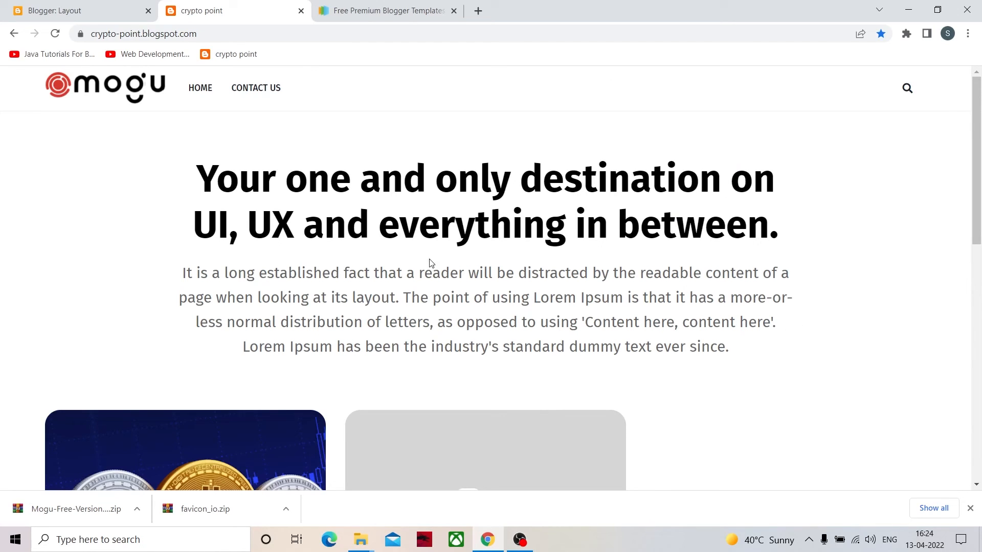
- Set the title of the Headline Text 01 gadget in the blog layout to "welcome to crypto point" and save it
left_click(99, 7)
scroll(345, 409, "up", 15)
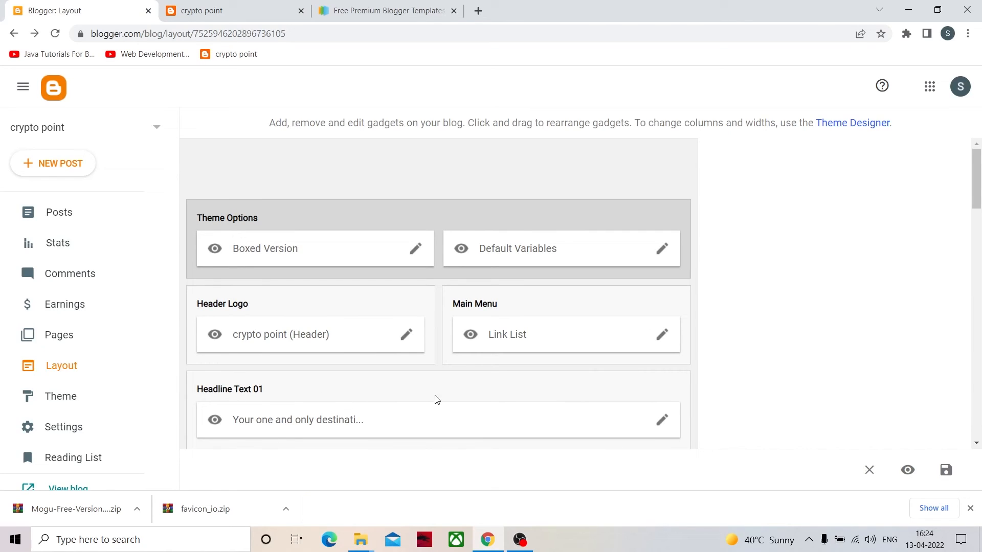
left_click(662, 428)
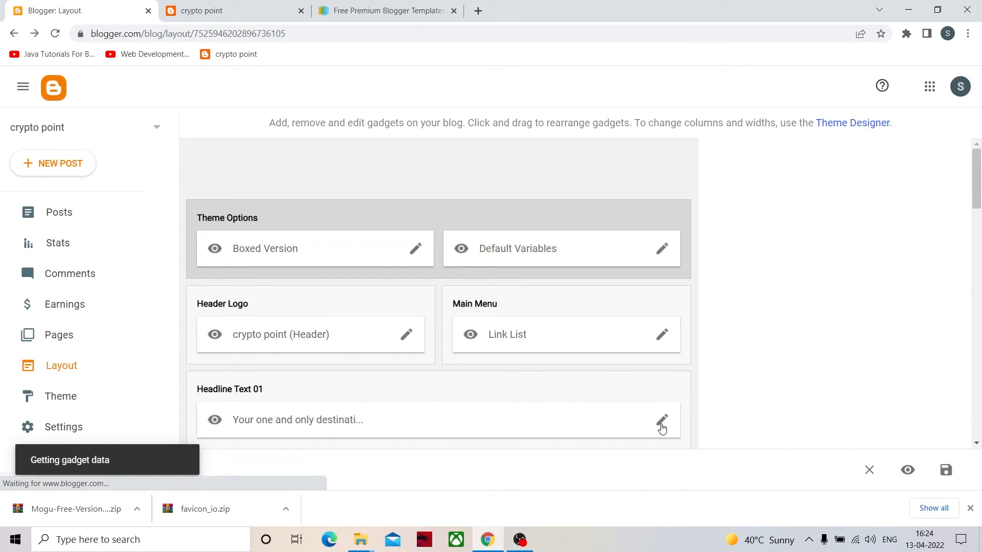
left_click(458, 272)
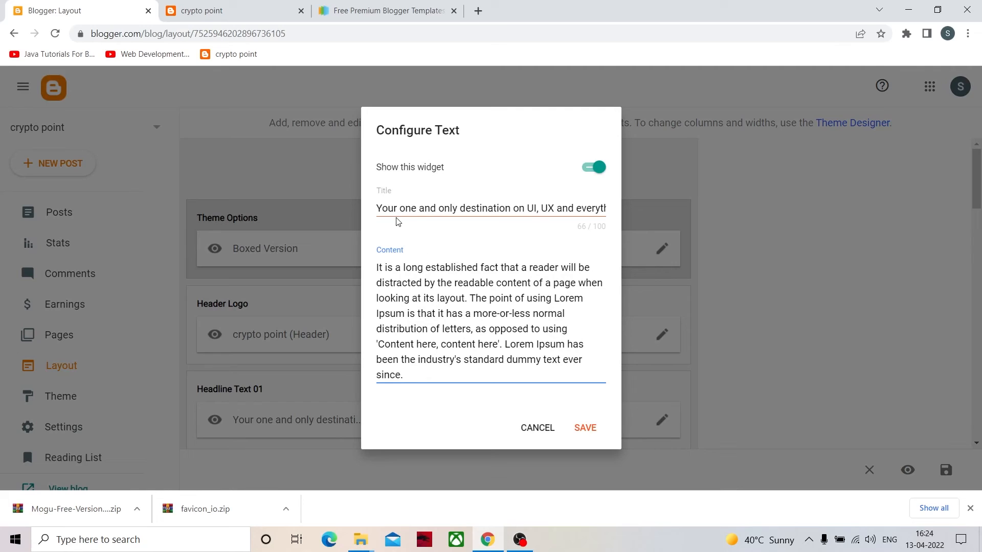
left_click_drag(401, 209, 486, 209)
key("ctrl+a")
key("BackSpace")
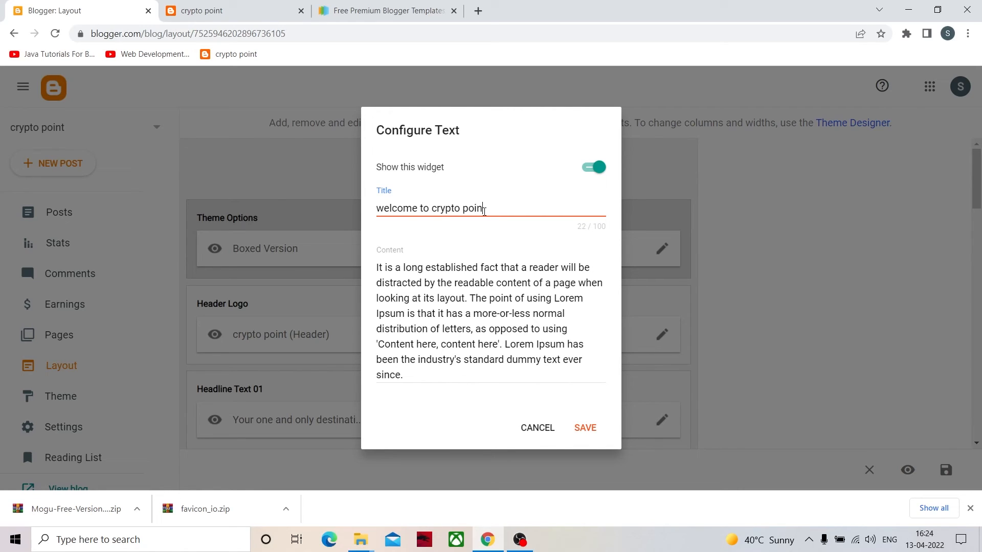
left_click(582, 427)
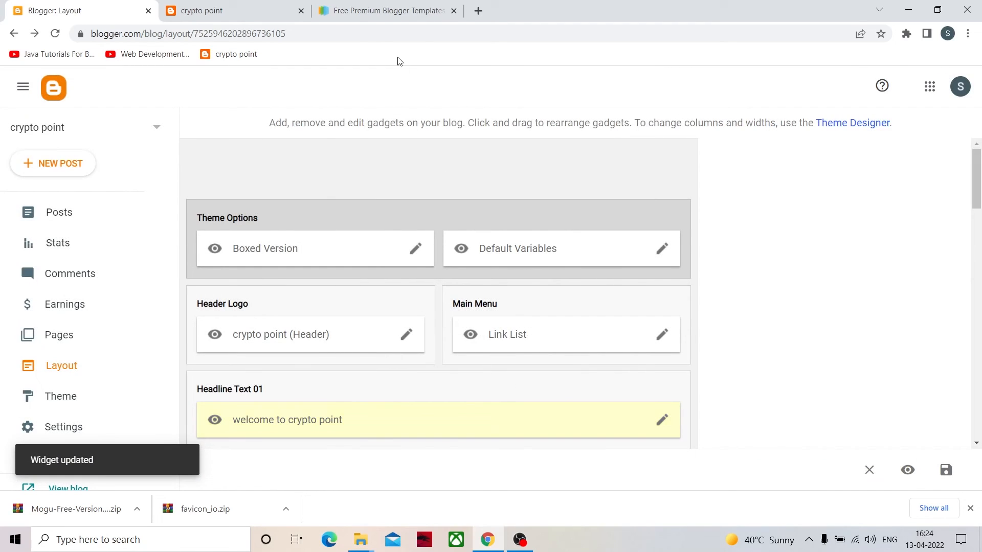
- Reload the published blog's home page and check its headline, the paragraph beneath it and the rest of the page
left_click(223, 6)
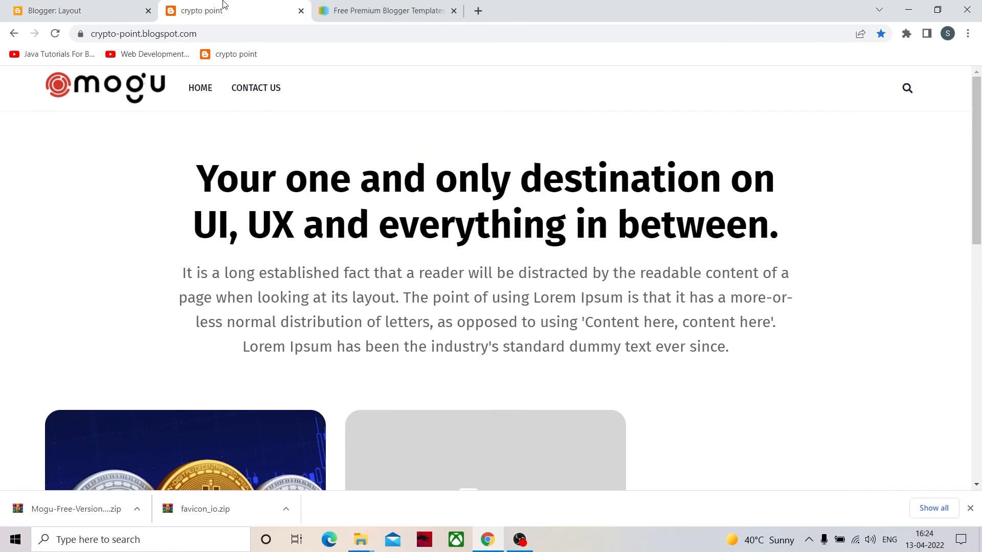
key("F5")
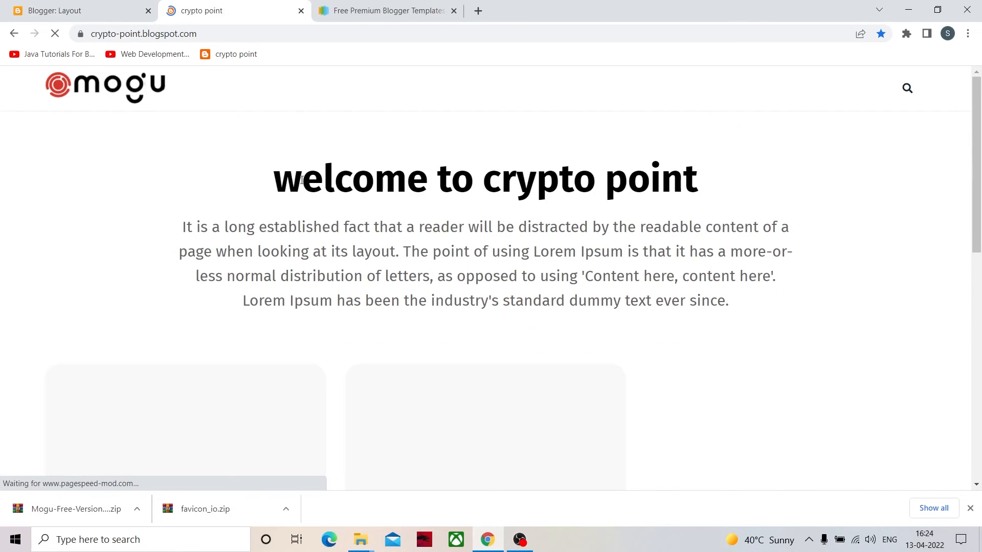
left_click_drag(200, 227, 712, 310)
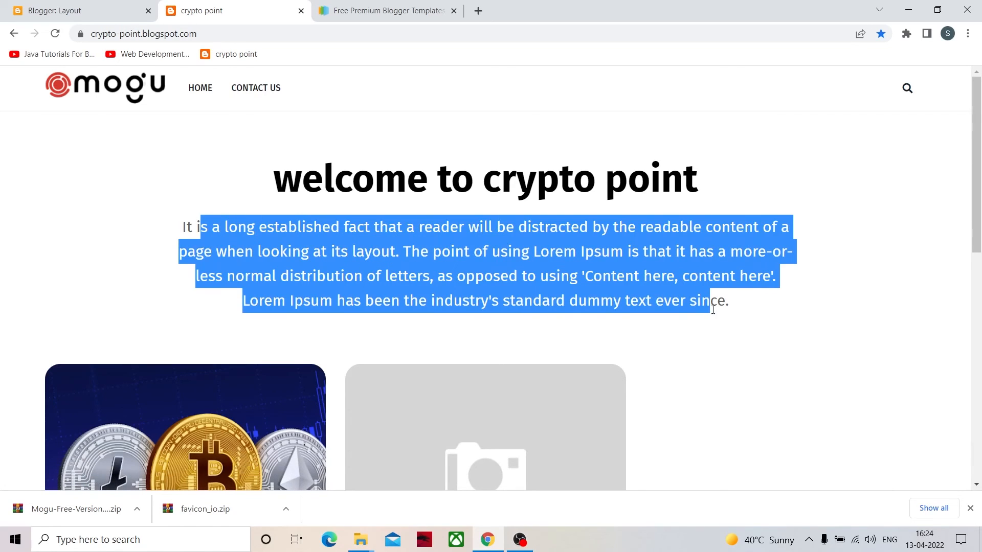
left_click(678, 322)
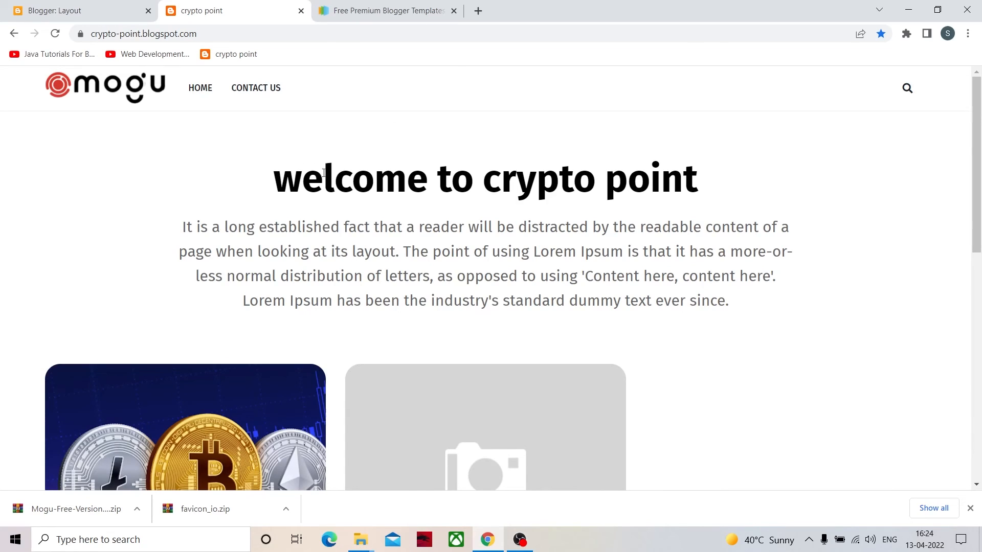
left_click_drag(300, 180, 650, 180)
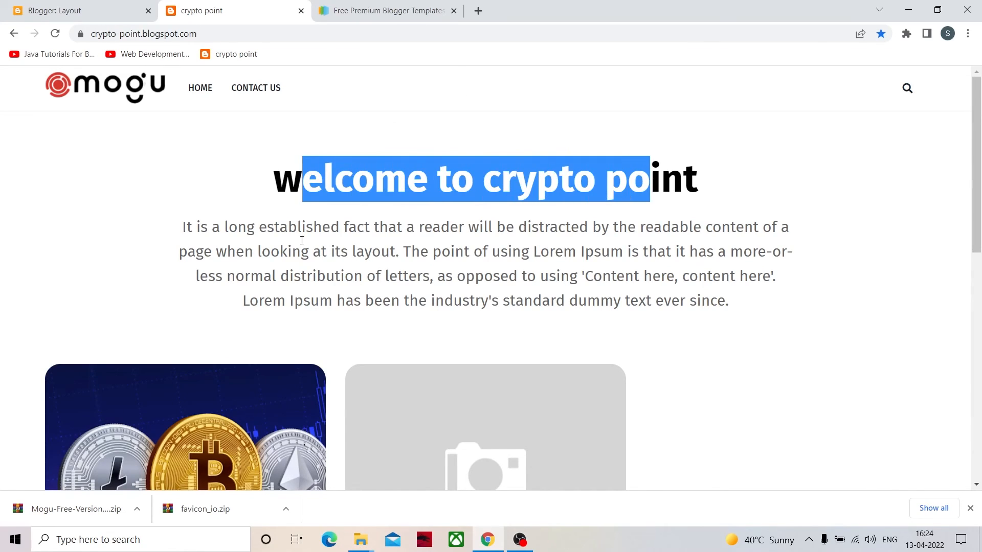
left_click(227, 232)
left_click_drag(184, 226, 765, 332)
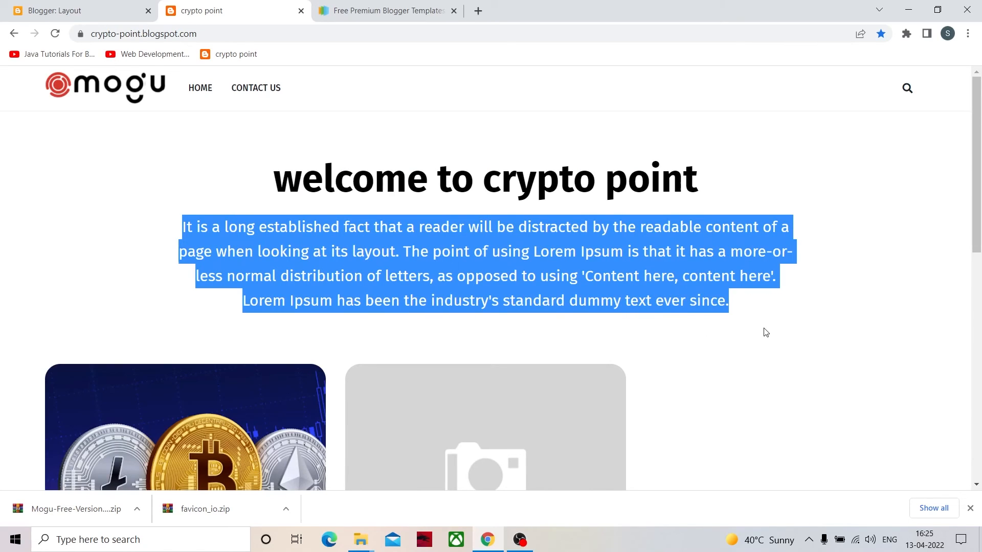
left_click(504, 329)
scroll(396, 329, "down", 10)
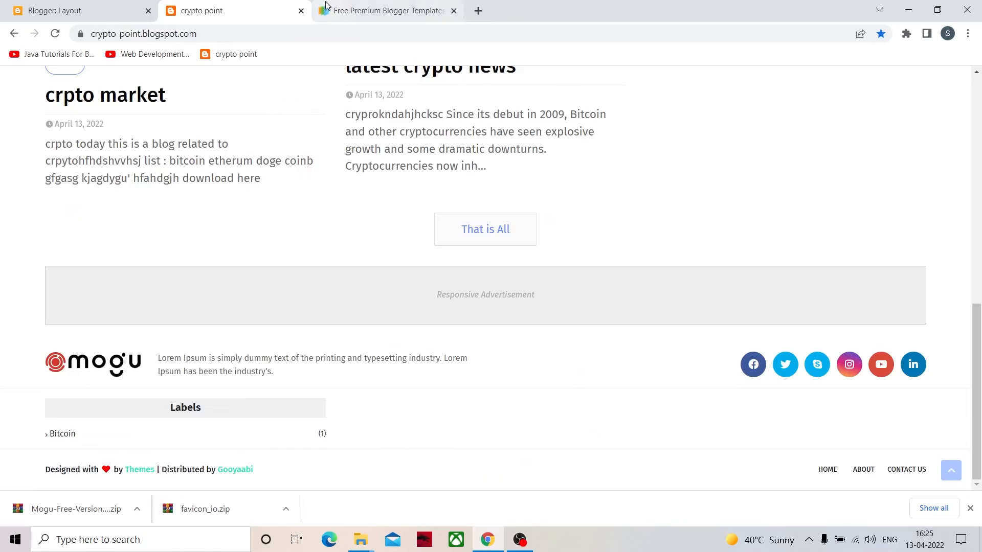
- Switch to the Gooyaabi Templates site and browse the first page of free premium Blogger templates
left_click(326, 6)
scroll(373, 307, "down", 3)
scroll(376, 322, "up", 15)
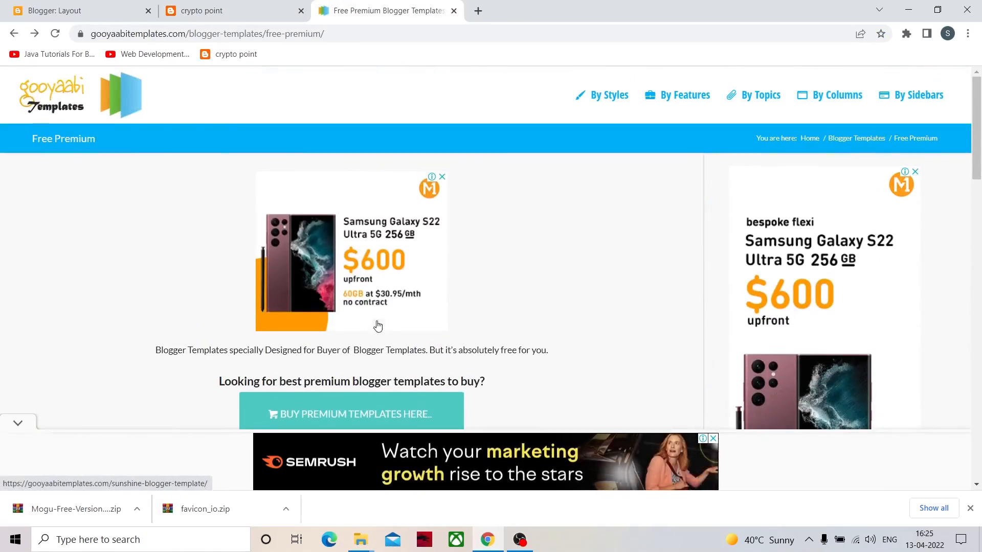
scroll(378, 326, "down", 10)
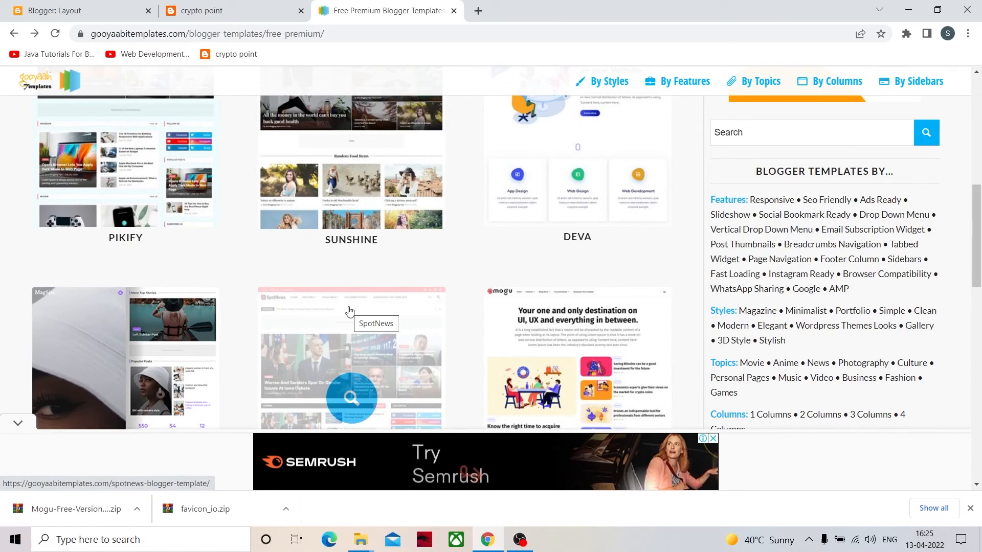
scroll(349, 311, "up", 4)
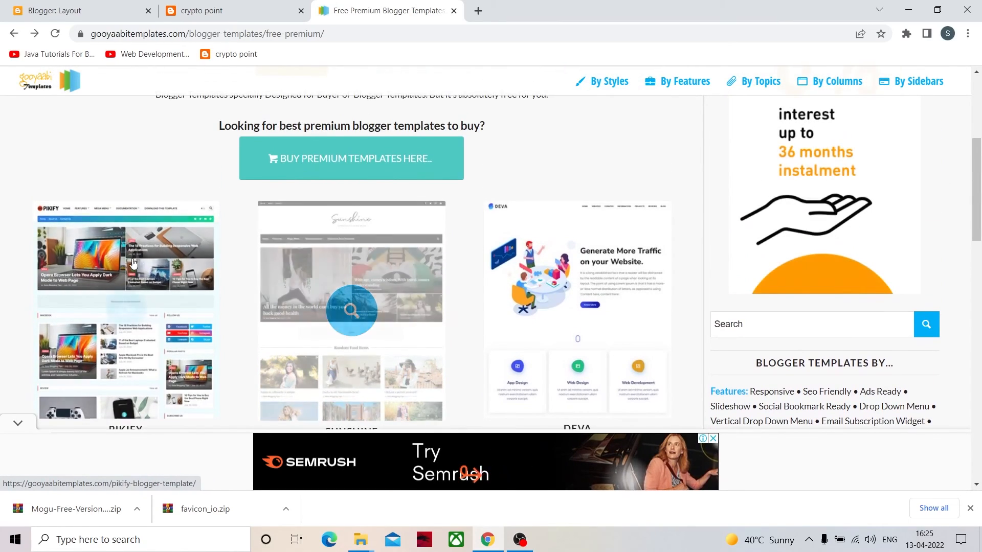
scroll(328, 343, "down", 6)
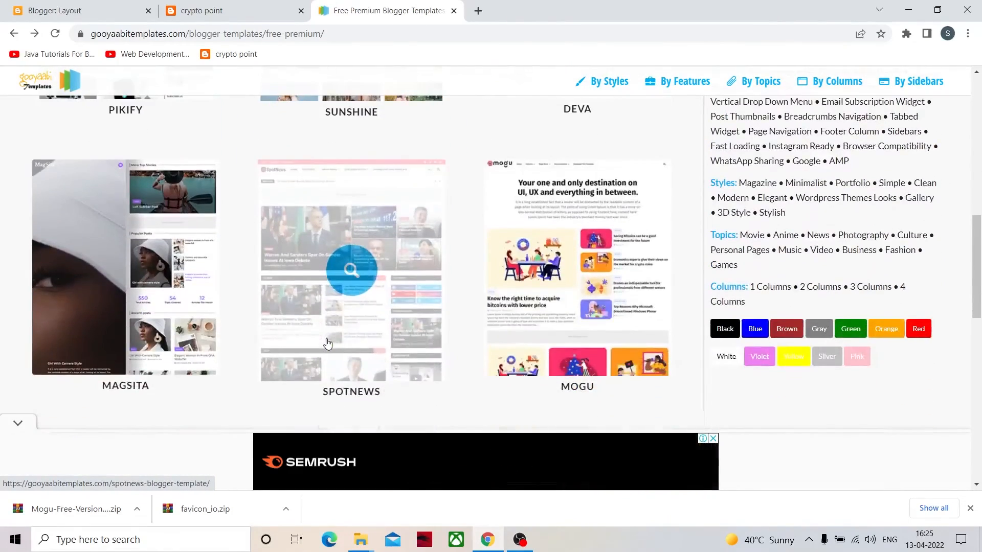
scroll(439, 320, "down", 3)
scroll(388, 322, "down", 9)
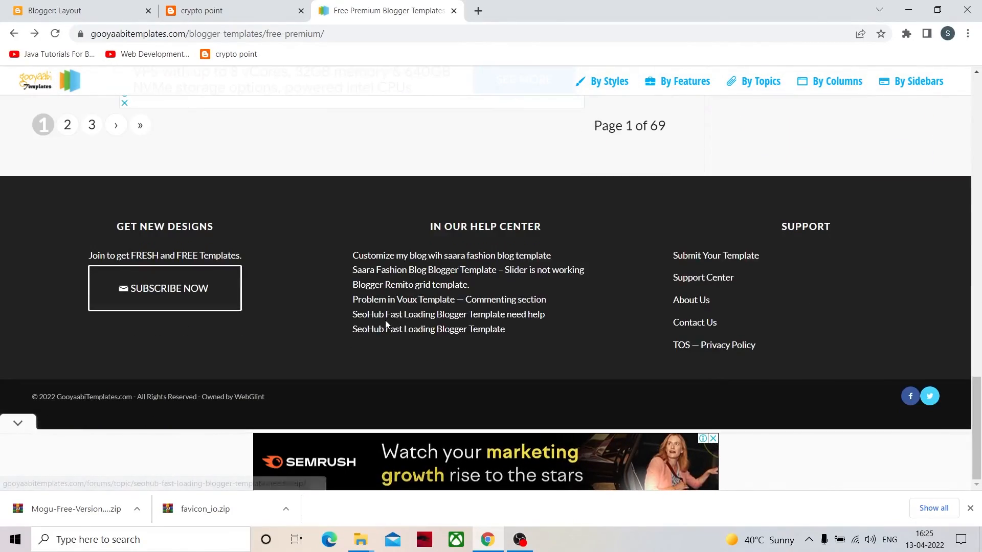
scroll(450, 313, "up", 20)
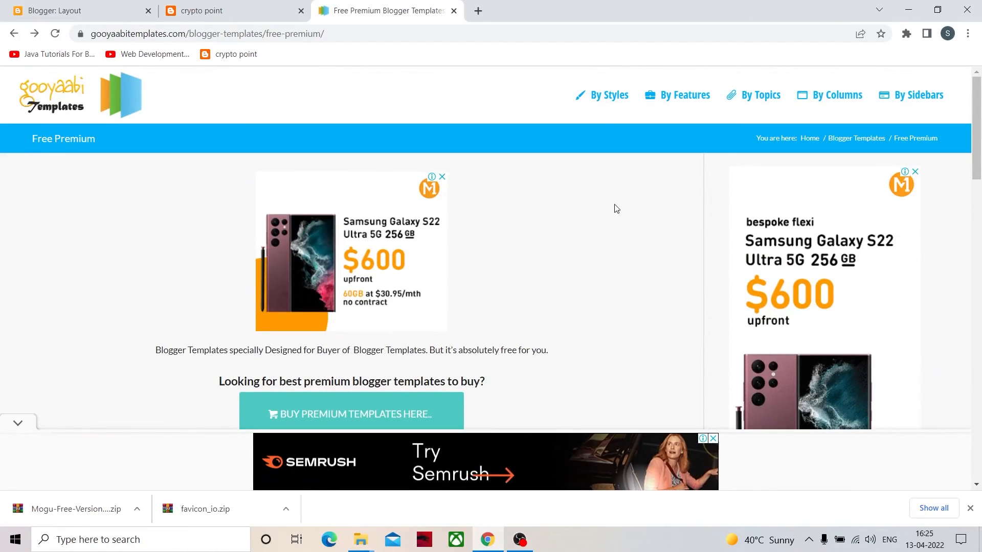
scroll(481, 268, "down", 18)
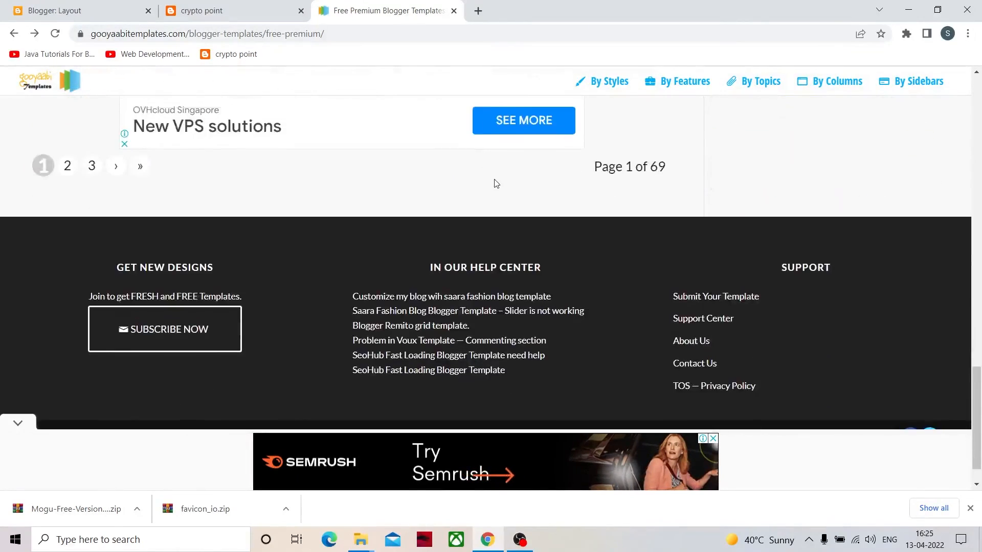
scroll(509, 216, "up", 5)
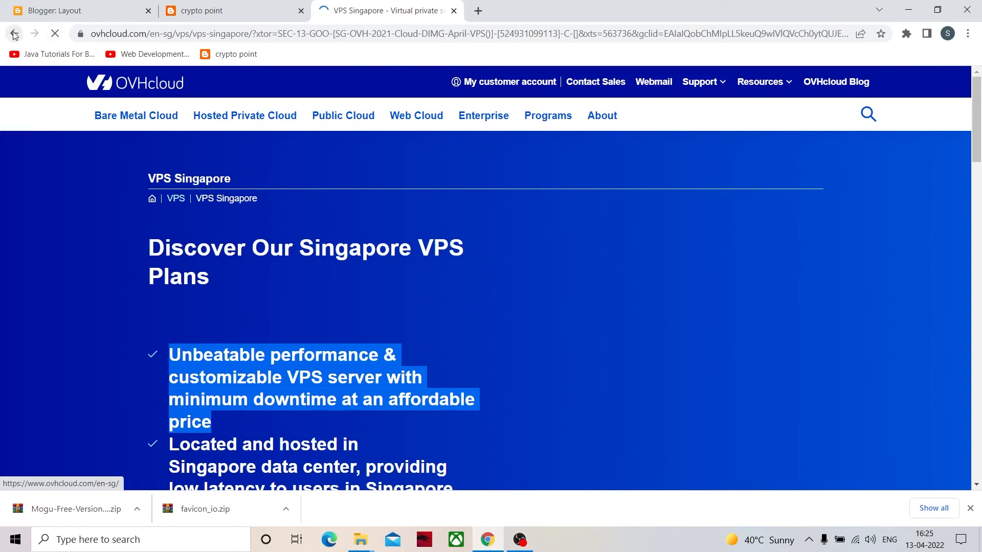
- Return from the advertiser's site to the free premium templates list, dismiss the ad, and browse page 2
left_click(14, 34)
scroll(180, 334, "down", 3)
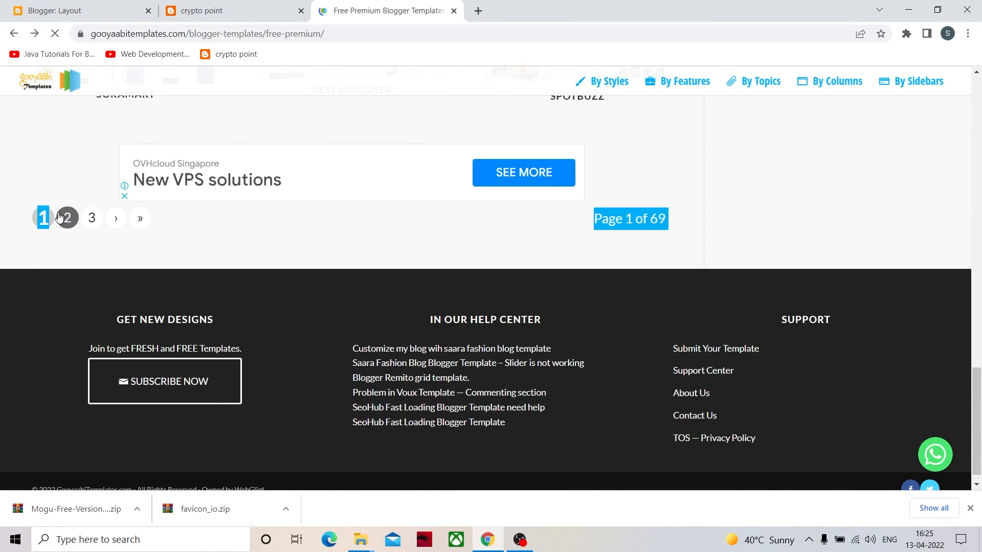
left_click(67, 218)
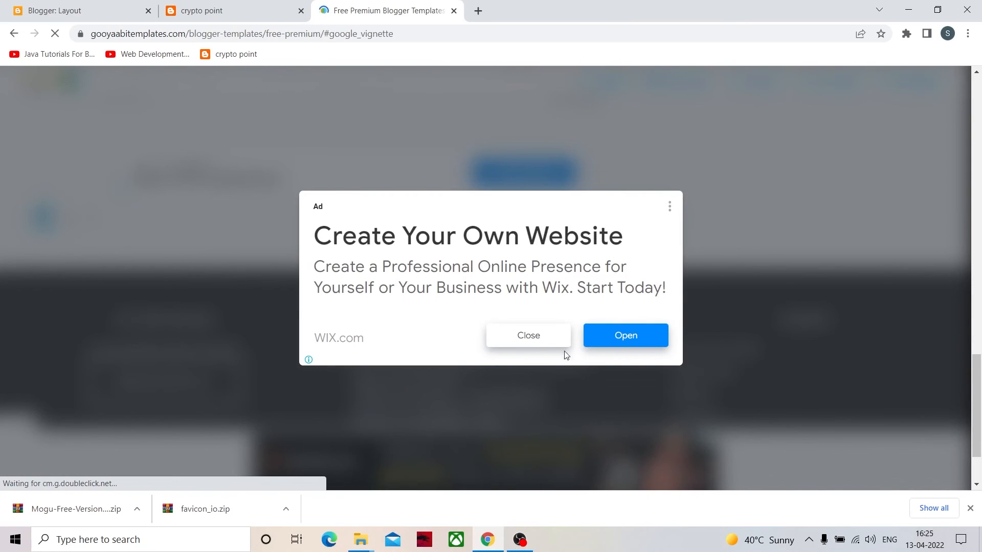
left_click(541, 337)
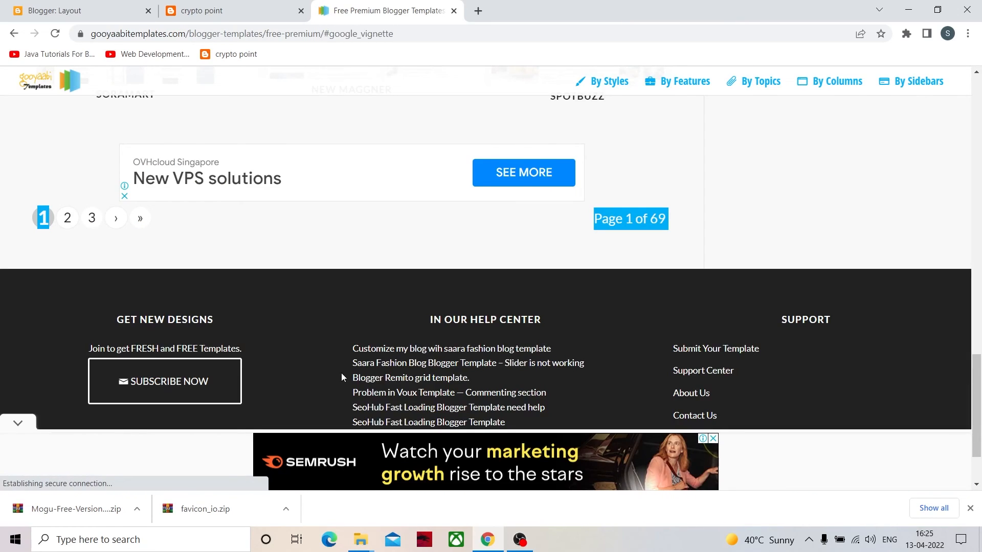
scroll(353, 373, "down", 10)
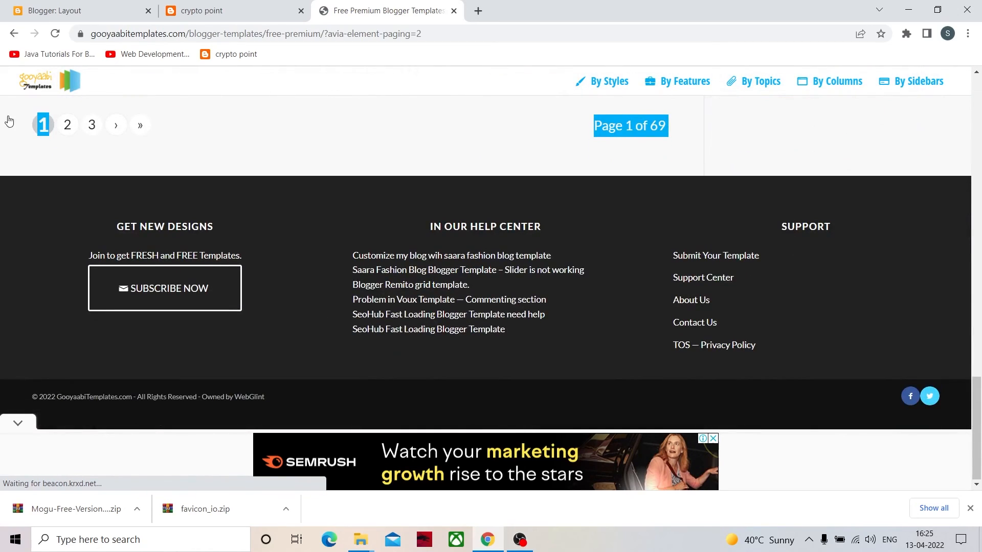
left_click(67, 124)
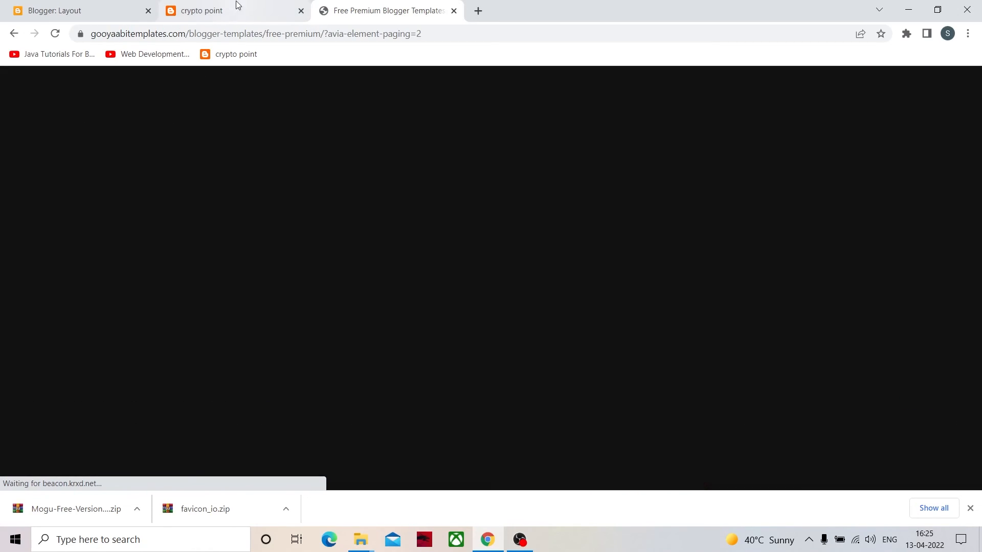
scroll(296, 149, "down", 10)
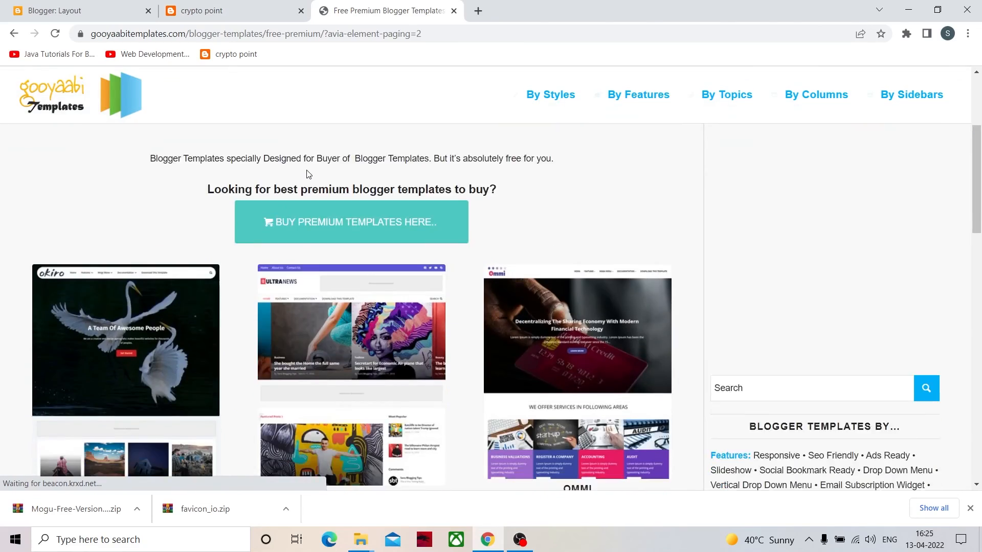
scroll(301, 188, "down", 9)
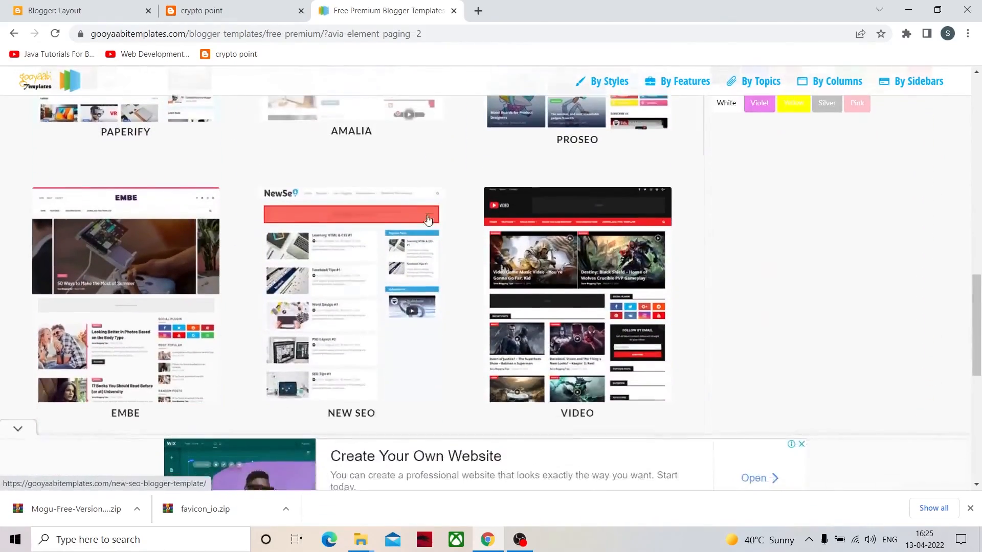
scroll(298, 250, "up", 4)
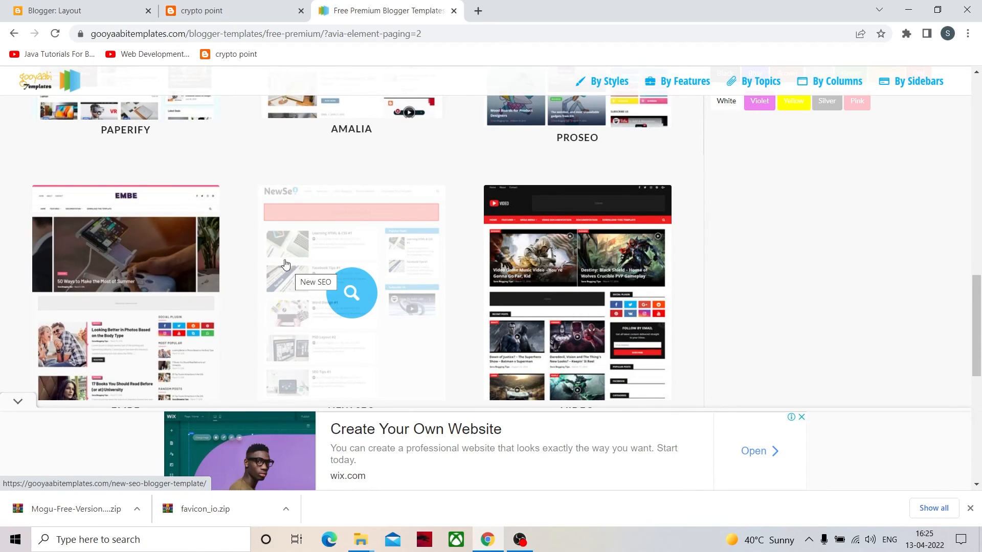
- Return to the published crypto point blog and view the headline area of its home page
left_click(198, 10)
scroll(358, 210, "up", 6)
scroll(377, 223, "up", 5)
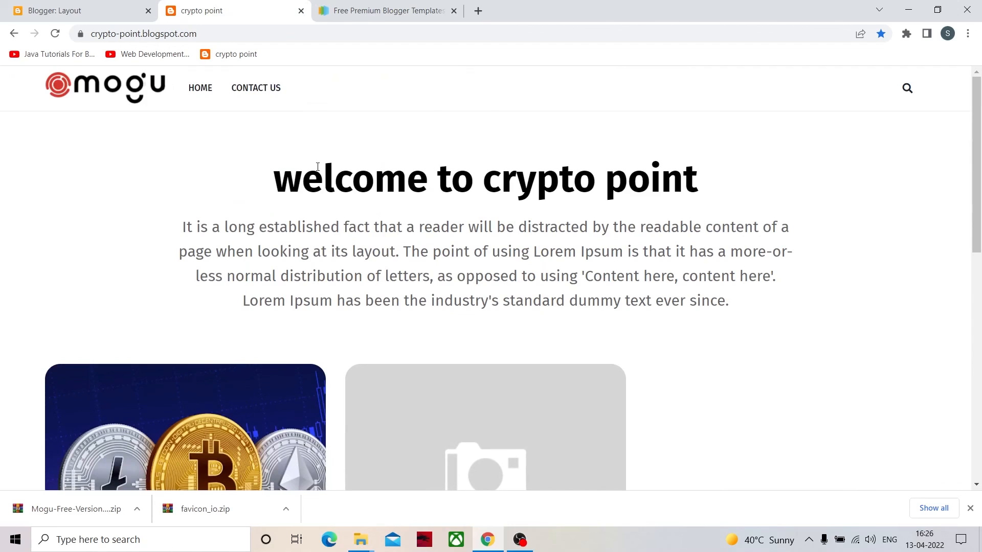
- Go back to the Blogger layout and review the dashboard sections and the gadgets down to the right sidebar
left_click(116, 11)
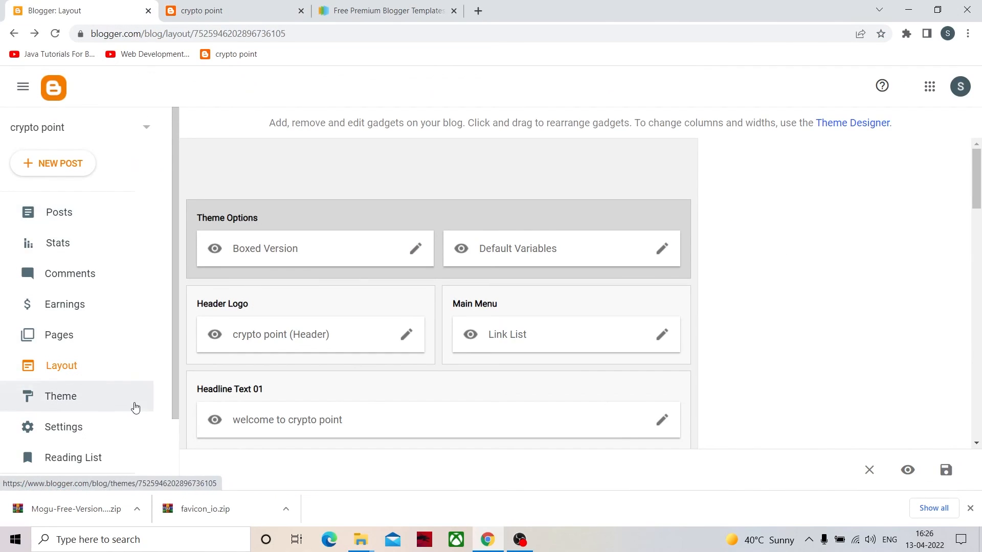
scroll(129, 399, "down", 2)
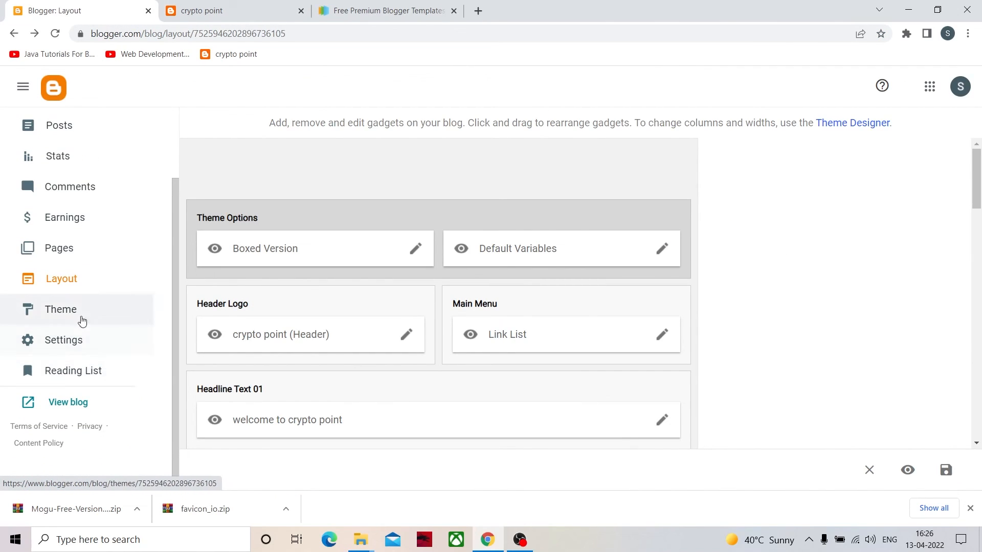
scroll(66, 247, "up", 2)
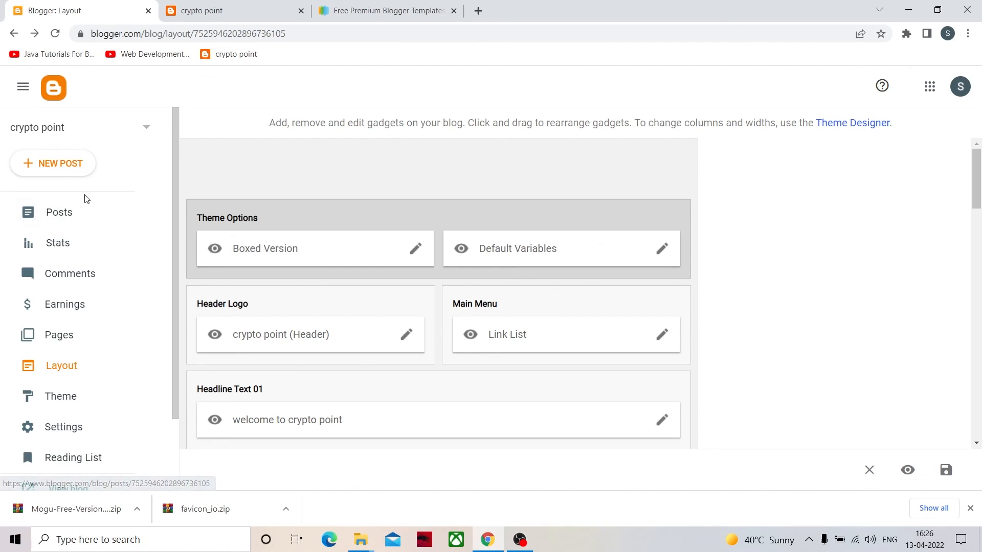
scroll(118, 253, "down", 2)
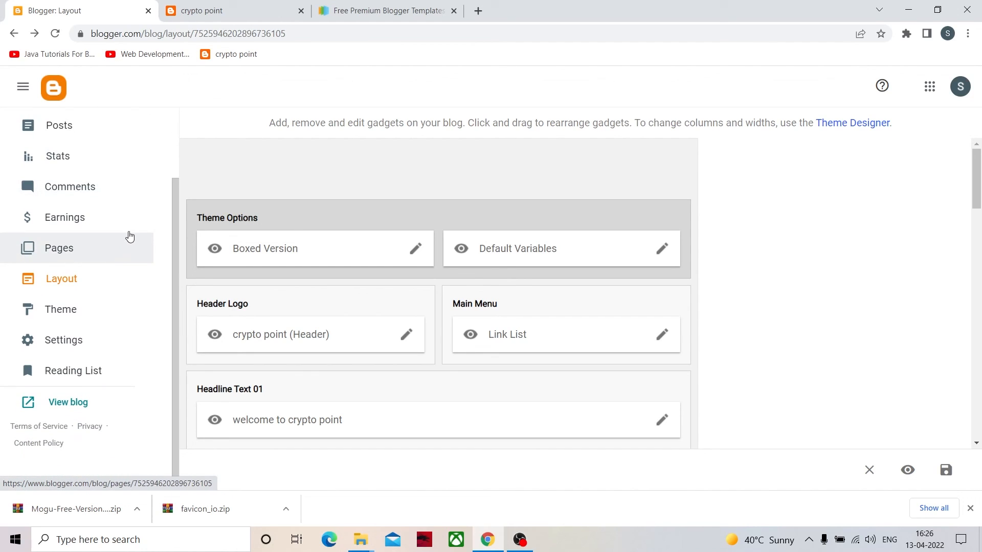
scroll(128, 230, "up", 2)
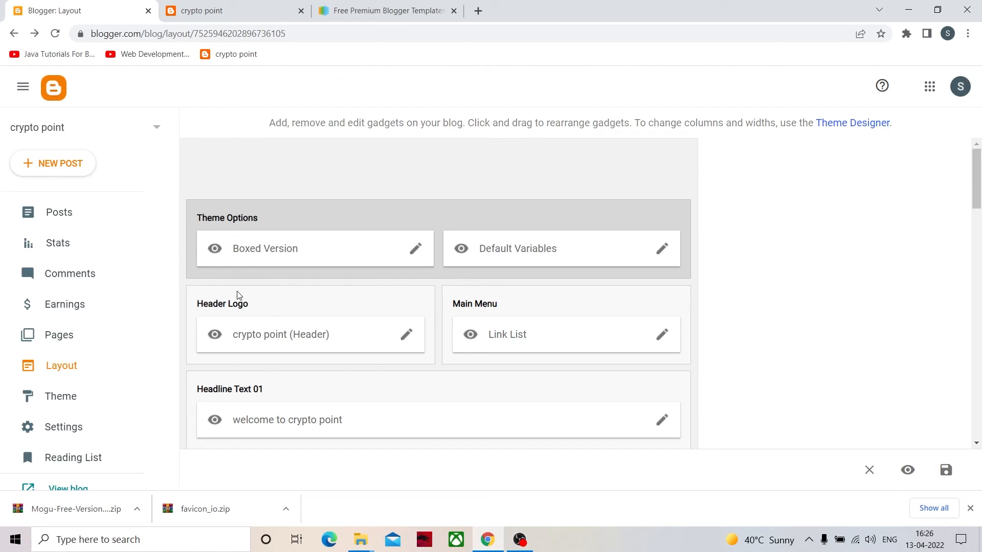
scroll(242, 287, "down", 5)
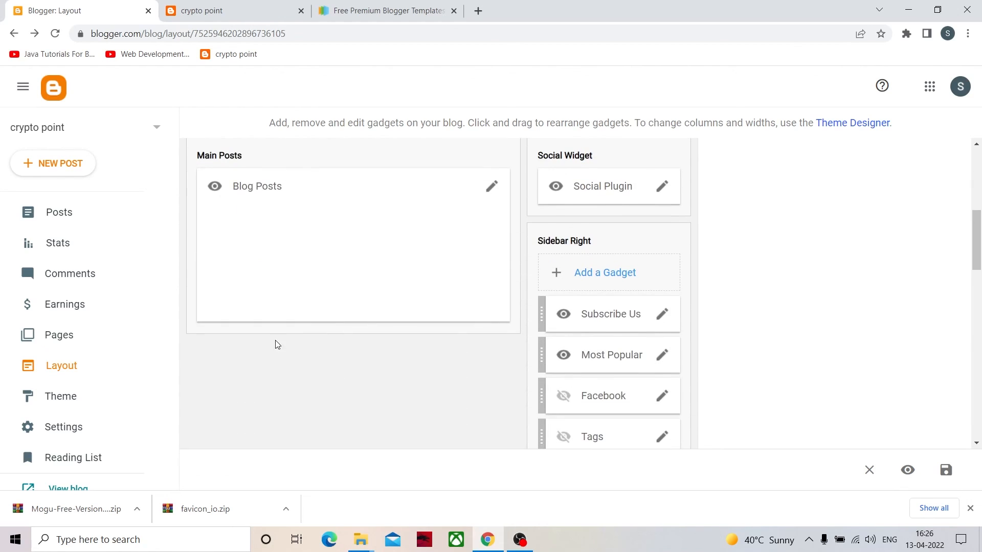